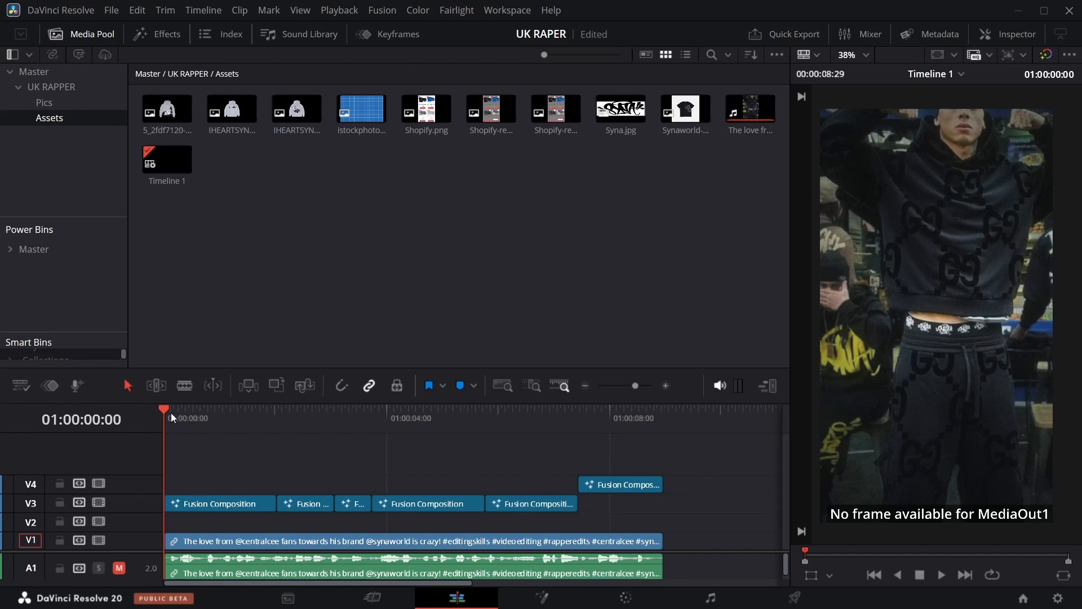
Open the first Fusion Composition clip on track V3 in the Fusion page.
{"action": "mouse_move", "coordinate": [165, 407]}
{"action": "left_mouse_down"}
{"action": "mouse_move", "coordinate": [458, 415]}
{"action": "mouse_move", "coordinate": [205, 449]}
{"action": "mouse_move", "coordinate": [169, 438]}
{"action": "mouse_move", "coordinate": [164, 415]}
{"action": "mouse_move", "coordinate": [169, 434]}
{"action": "mouse_move", "coordinate": [639, 448]}
{"action": "mouse_move", "coordinate": [499, 448]}
{"action": "mouse_move", "coordinate": [162, 481]}
{"action": "left_mouse_up"}
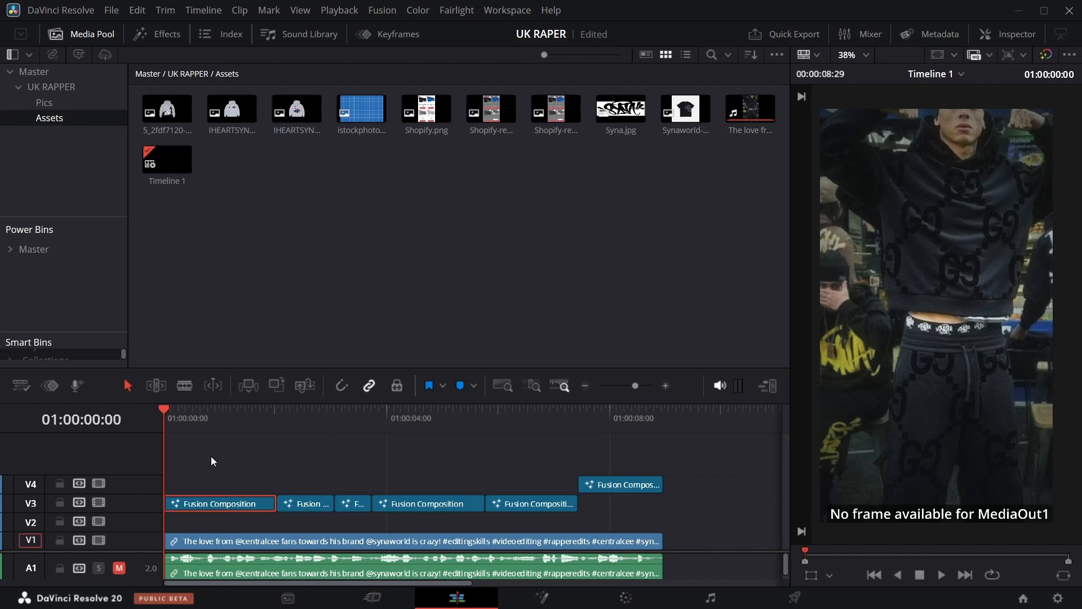
{"action": "mouse_move", "coordinate": [165, 413]}
{"action": "left_mouse_down"}
{"action": "mouse_move", "coordinate": [263, 408]}
{"action": "mouse_move", "coordinate": [164, 432]}
{"action": "left_mouse_up"}
{"action": "right_click", "coordinate": [224, 504]}
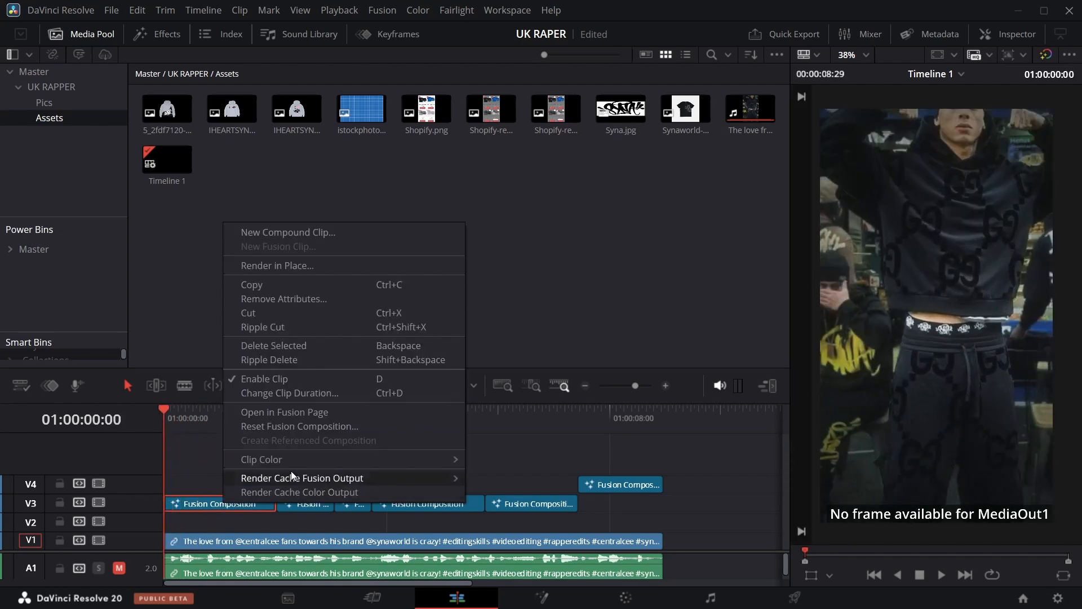
{"action": "left_click", "coordinate": [286, 411]}
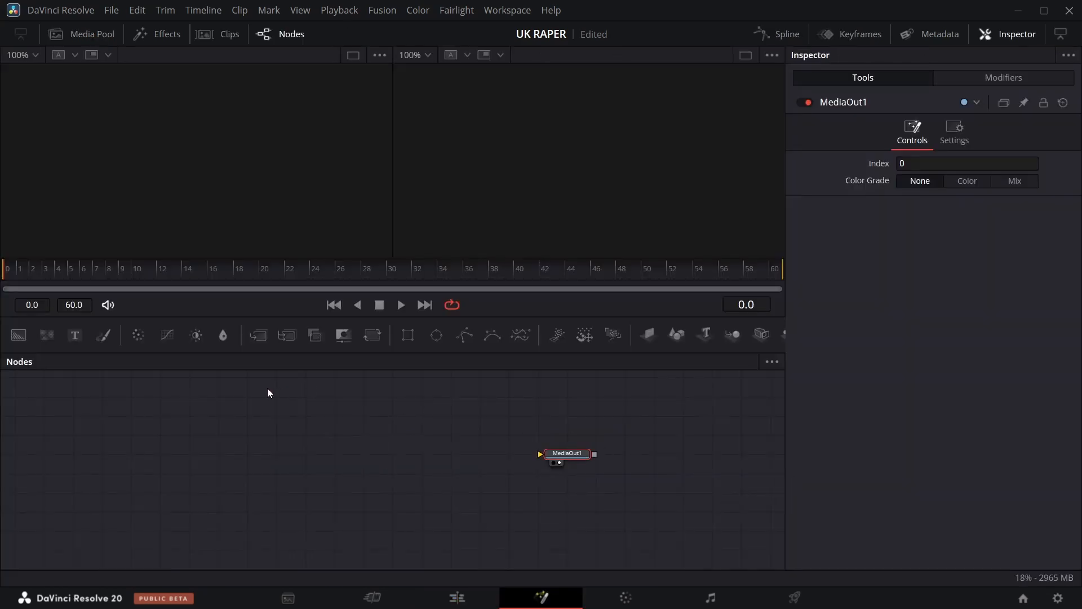
Add a Background node with alpha set to 0 and connect it to MediaOut1.
{"action": "left_click_drag", "start_coordinate": [570, 459], "coordinate": [570, 478]}
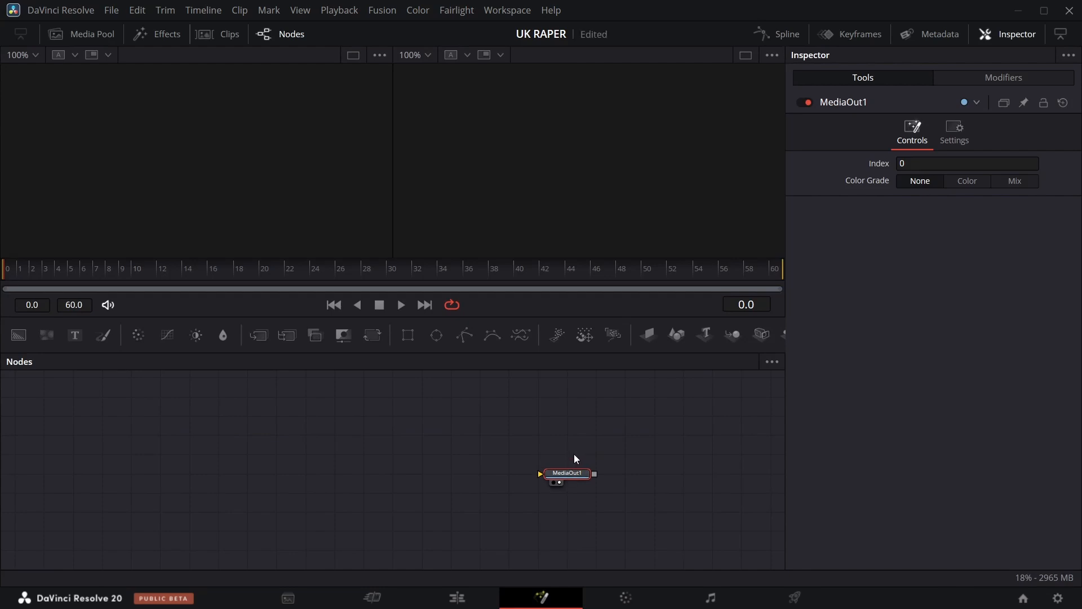
{"action": "left_click_drag", "start_coordinate": [18, 335], "coordinate": [31, 370]}
{"action": "left_click_drag", "start_coordinate": [110, 463], "coordinate": [116, 471]}
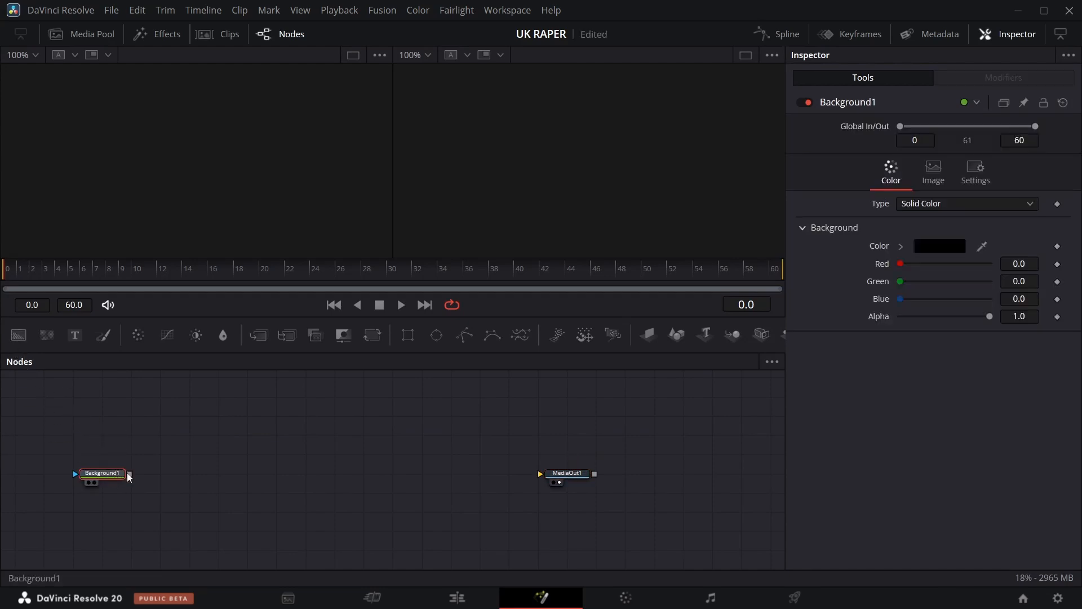
{"action": "left_click_drag", "start_coordinate": [990, 316], "coordinate": [893, 317]}
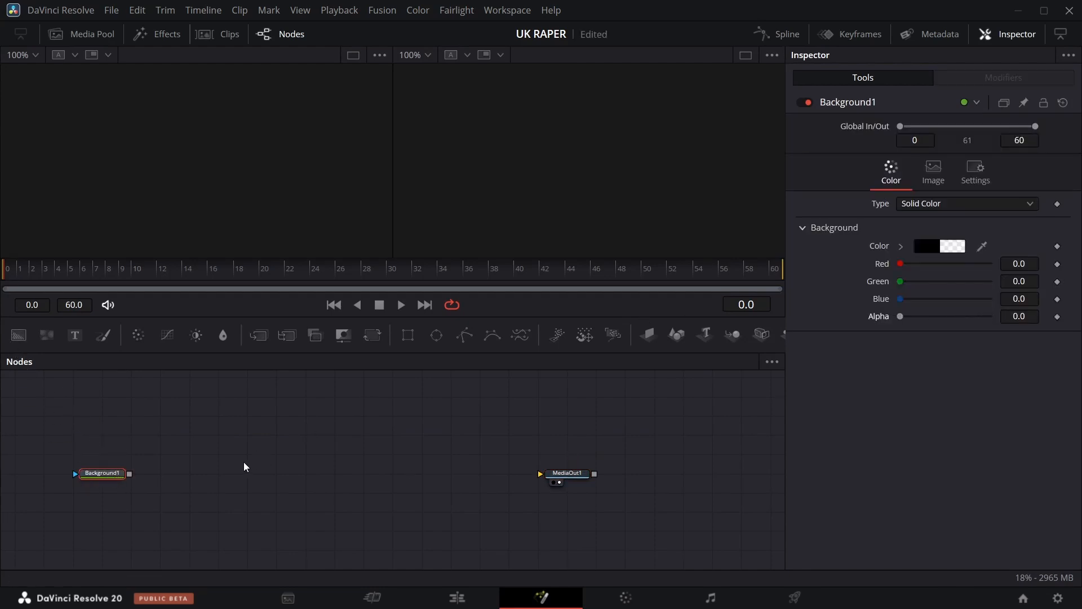
{"action": "left_click_drag", "start_coordinate": [129, 473], "coordinate": [552, 477]}
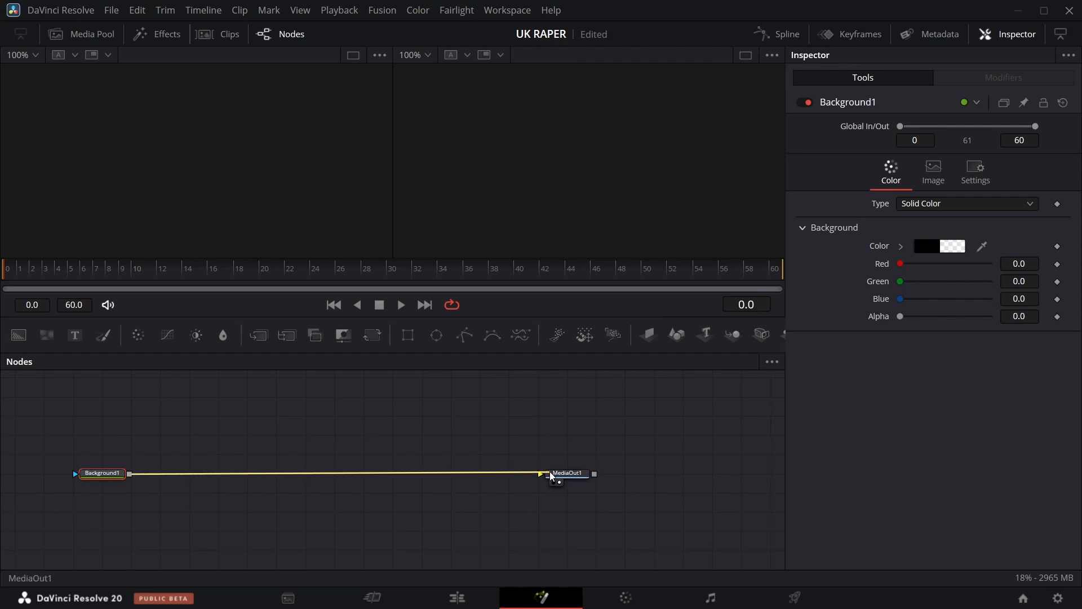
{"action": "left_click_drag", "start_coordinate": [109, 474], "coordinate": [254, 480]}
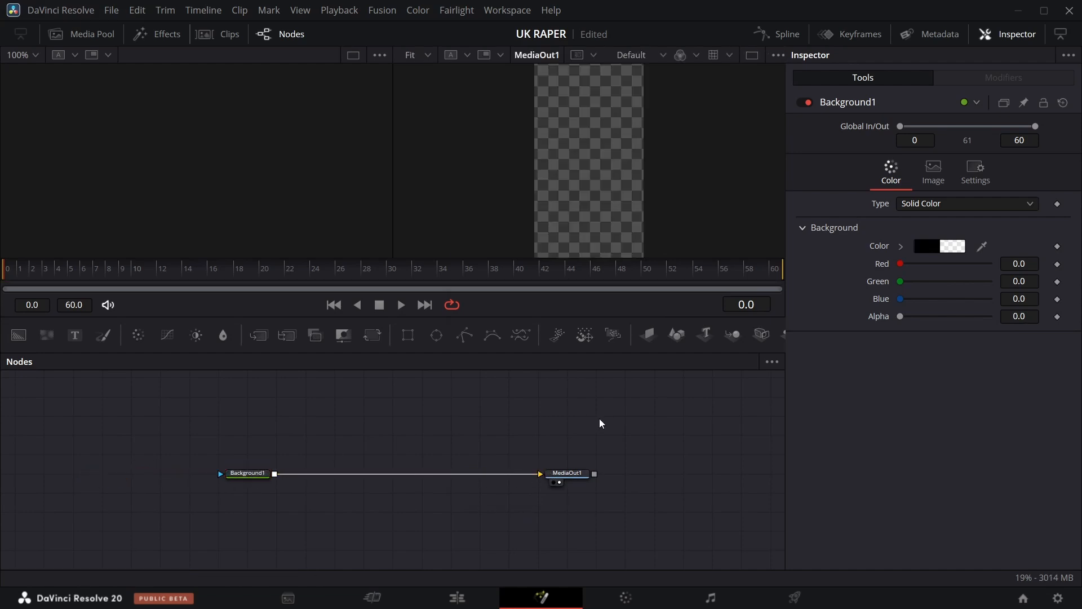
Add a Media In node and merge it onto the Background-to-MediaOut1 link.
{"action": "key", "text": "shift+space"}
{"action": "type", "text": "me"}
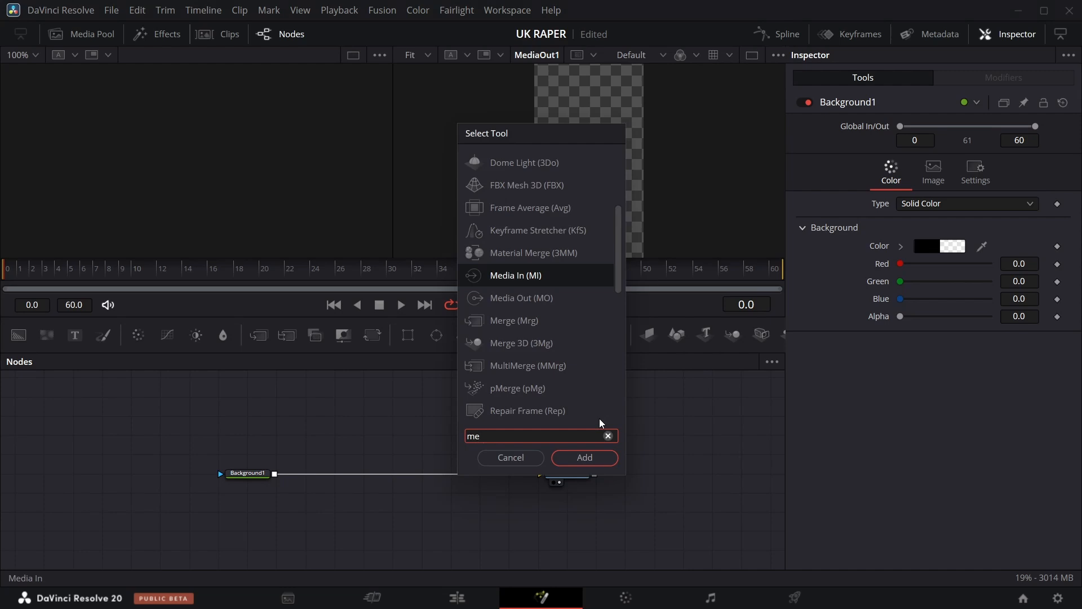
{"action": "left_click", "coordinate": [576, 459]}
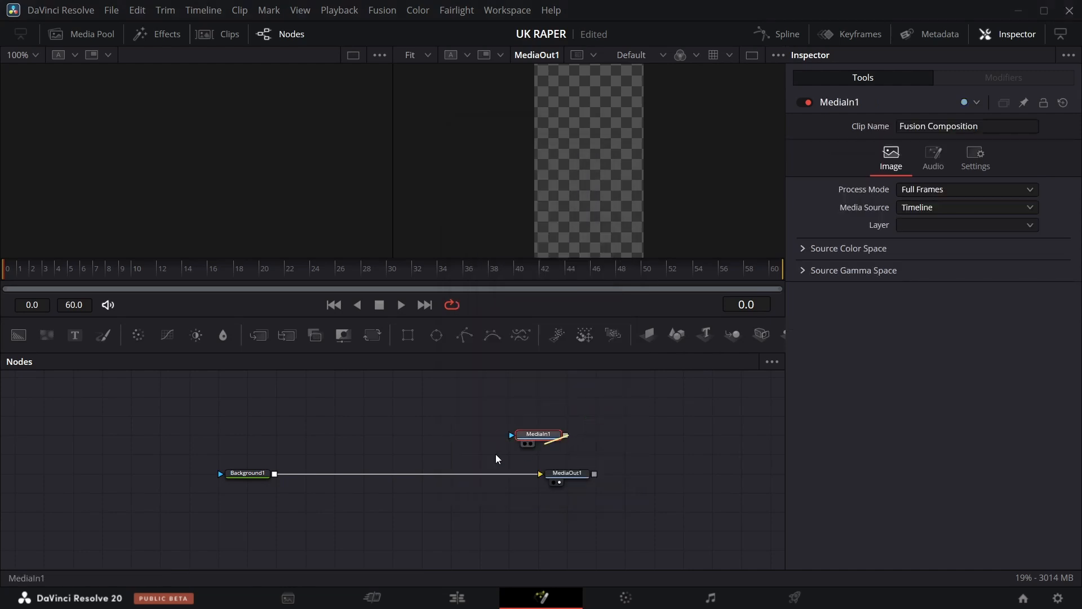
{"action": "left_click_drag", "start_coordinate": [497, 459], "coordinate": [275, 474]}
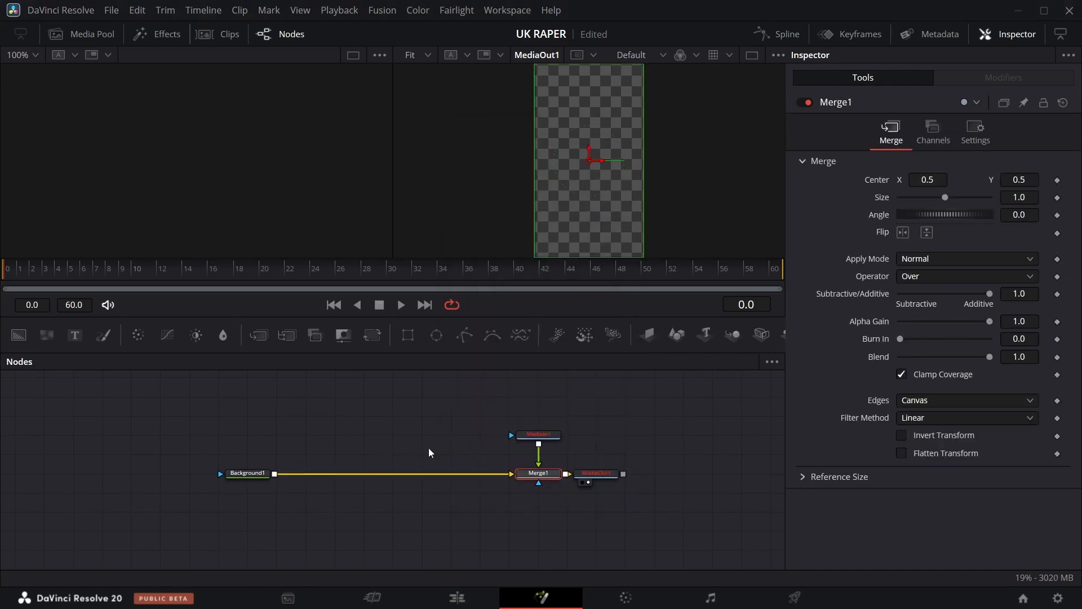
Set the MediaIn1 node's media source to Background.
{"action": "left_click", "coordinate": [537, 436]}
{"action": "left_click", "coordinate": [967, 207]}
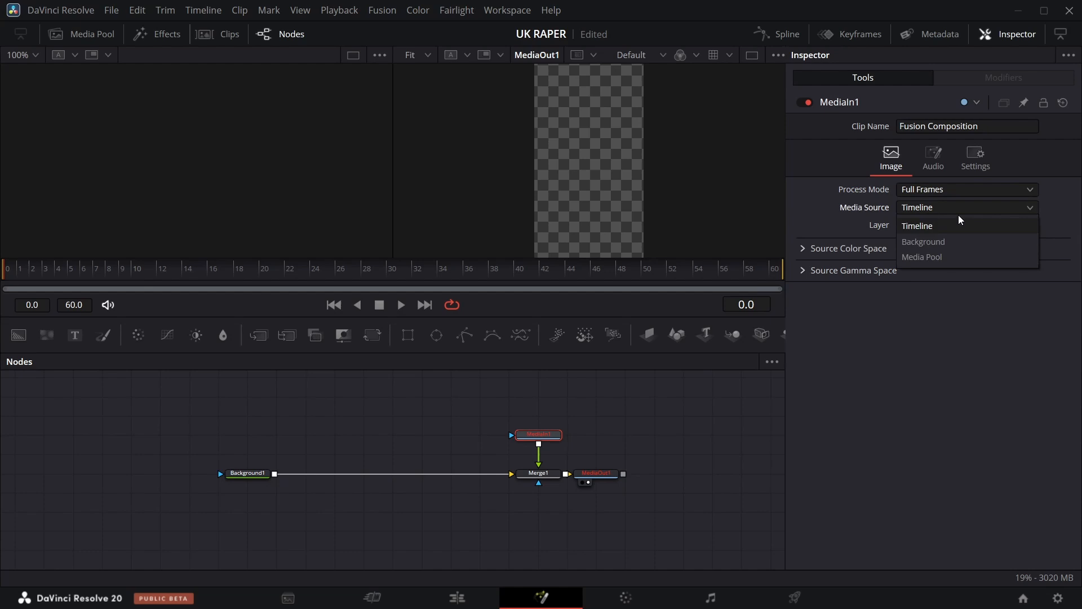
{"action": "left_click", "coordinate": [950, 242]}
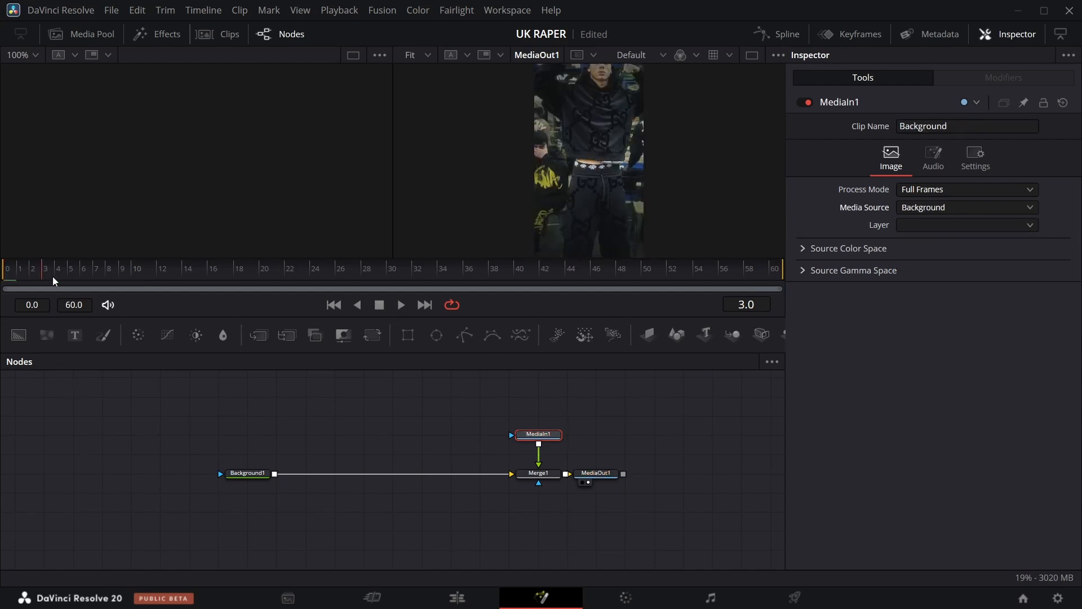
Add this_one-removebg-preview.png from the Media Pool to the node graph as a Media In node.
{"action": "left_click_drag", "start_coordinate": [54, 281], "coordinate": [442, 280]}
{"action": "left_click_drag", "start_coordinate": [326, 301], "coordinate": [545, 279]}
{"action": "left_click", "coordinate": [81, 34]}
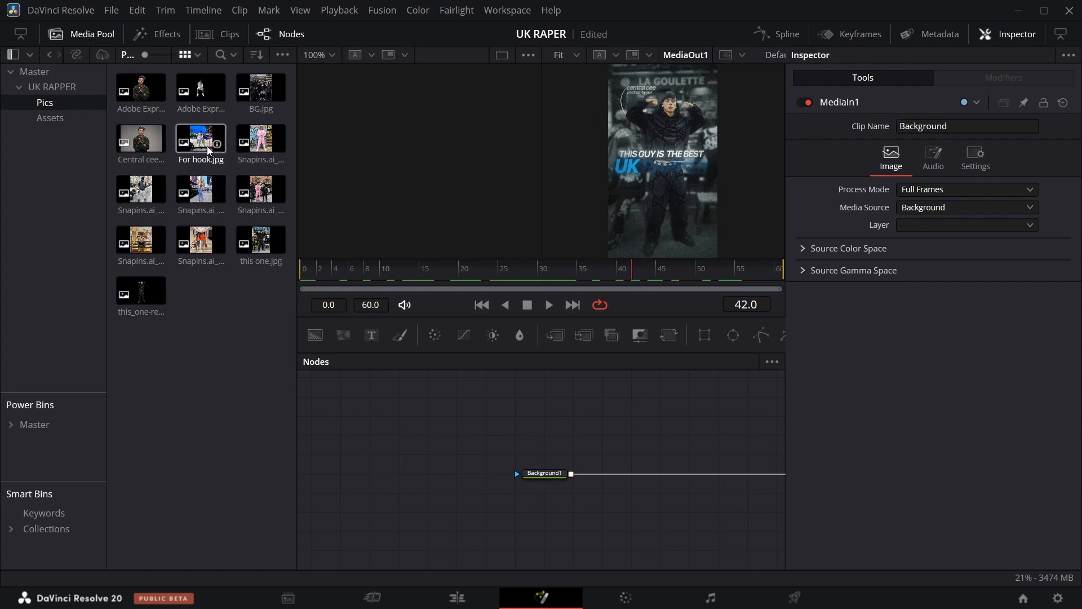
{"action": "left_click_drag", "start_coordinate": [158, 300], "coordinate": [689, 435]}
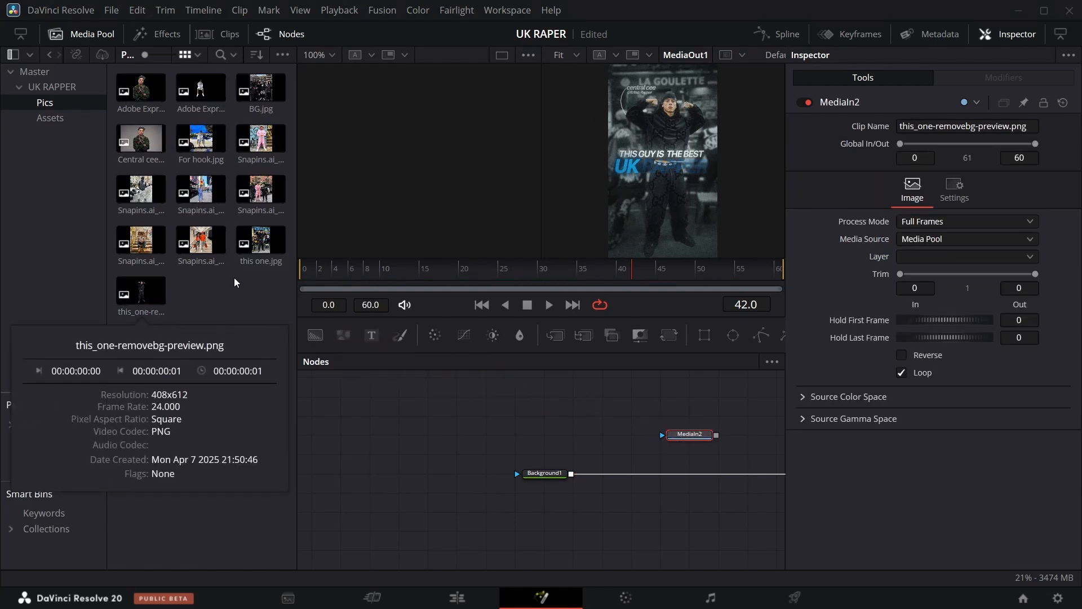
Add this one.jpg from the Media Pool to the node graph as another Media In node.
{"action": "left_click_drag", "start_coordinate": [260, 243], "coordinate": [574, 415]}
{"action": "left_click_drag", "start_coordinate": [544, 473], "coordinate": [428, 474]}
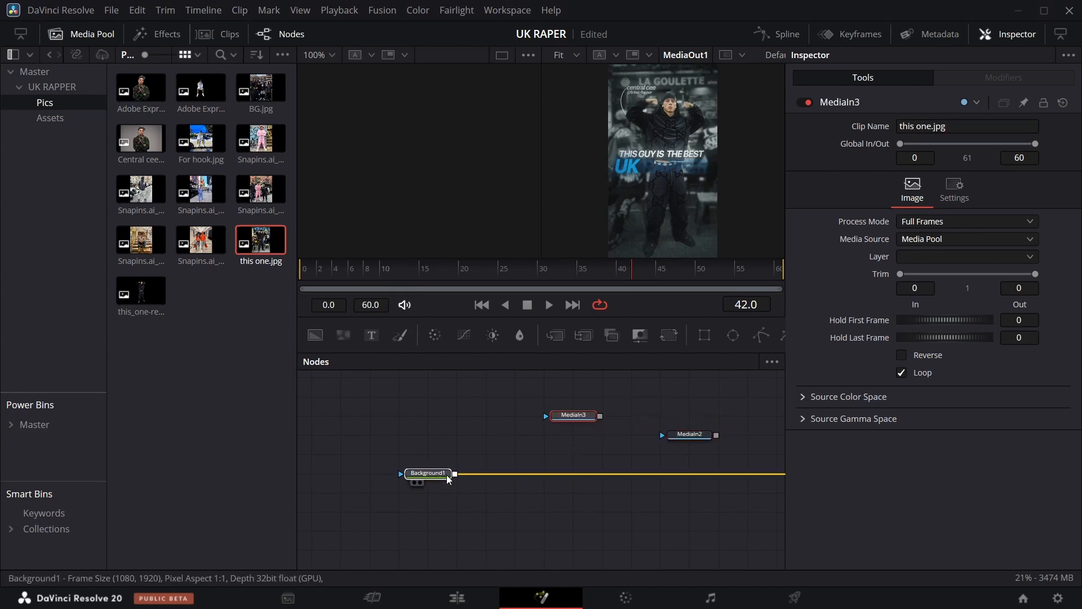
{"action": "left_click", "coordinate": [57, 34]}
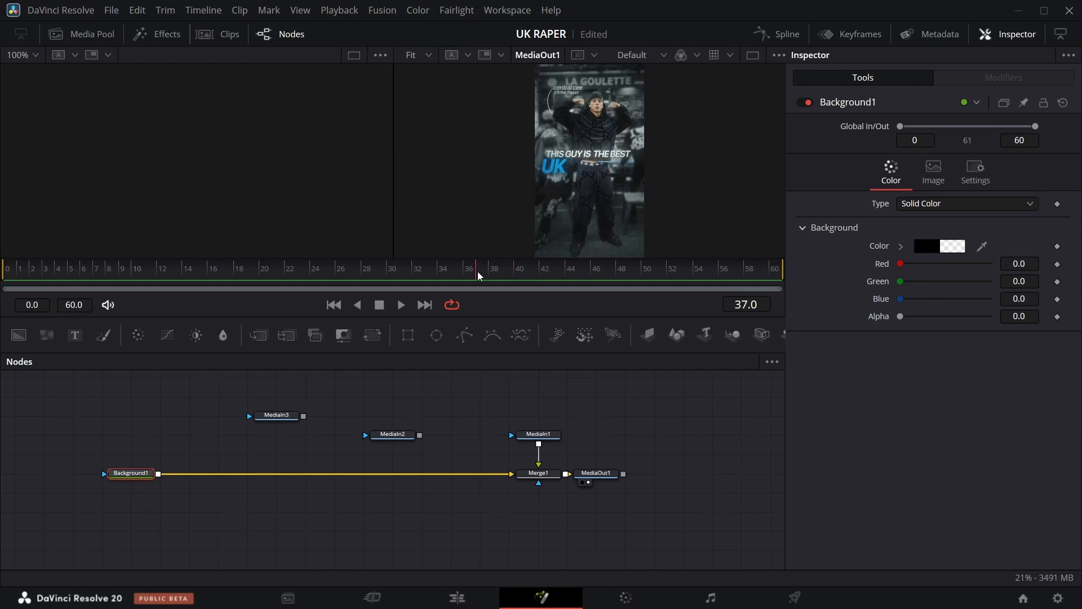
Rename the this_one-removebg-preview.png Media In node as centralcee.
{"action": "left_click_drag", "start_coordinate": [478, 272], "coordinate": [420, 292]}
{"action": "left_click", "coordinate": [286, 417]}
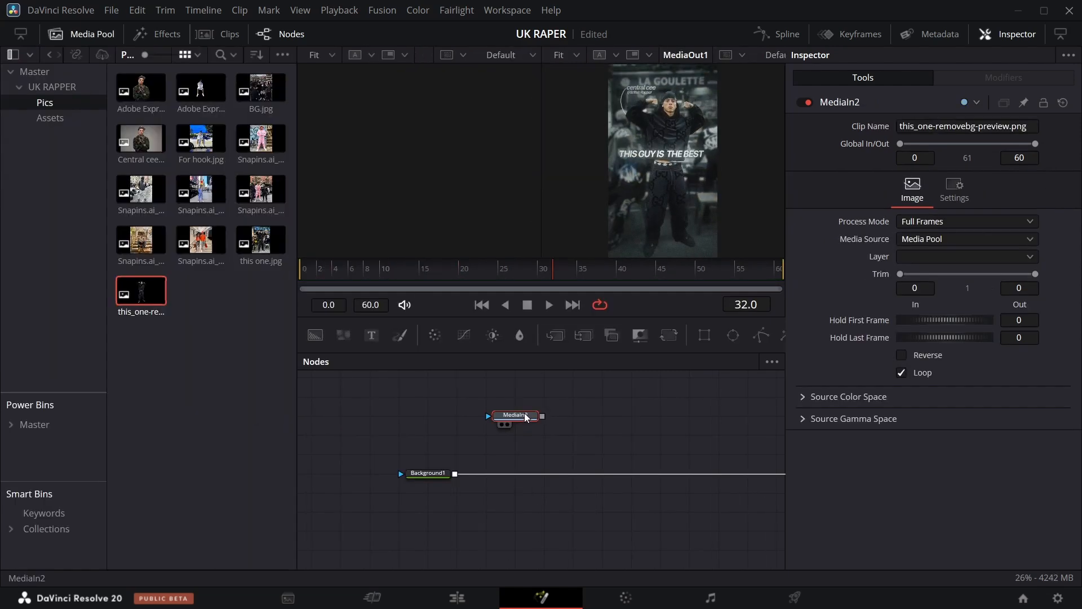
{"action": "key", "text": "F2"}
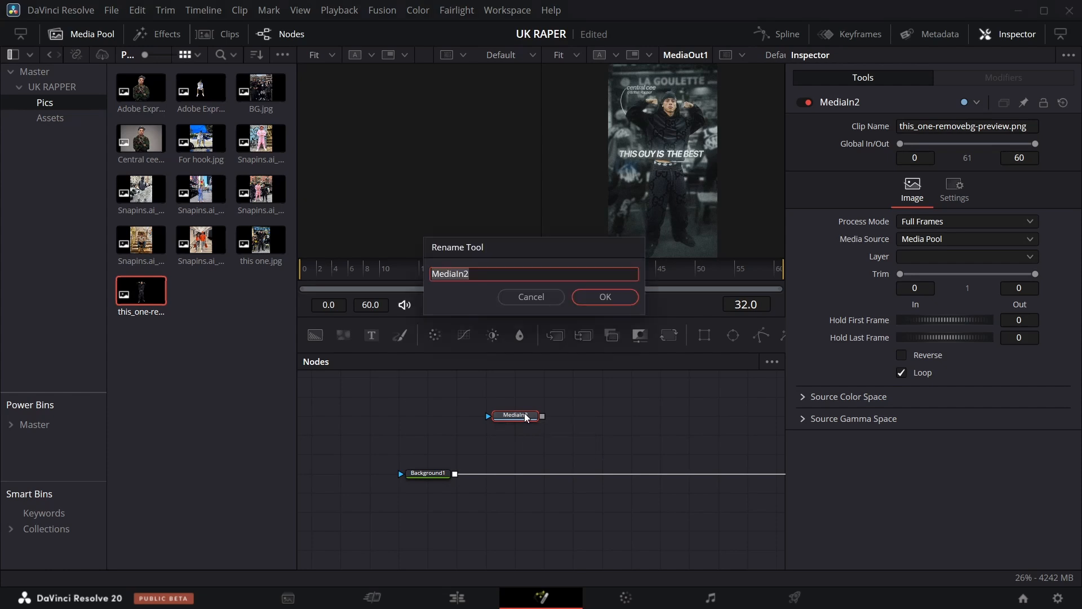
{"action": "type", "text": "central ce"}
{"action": "type", "text": "e"}
{"action": "key", "text": "Return"}
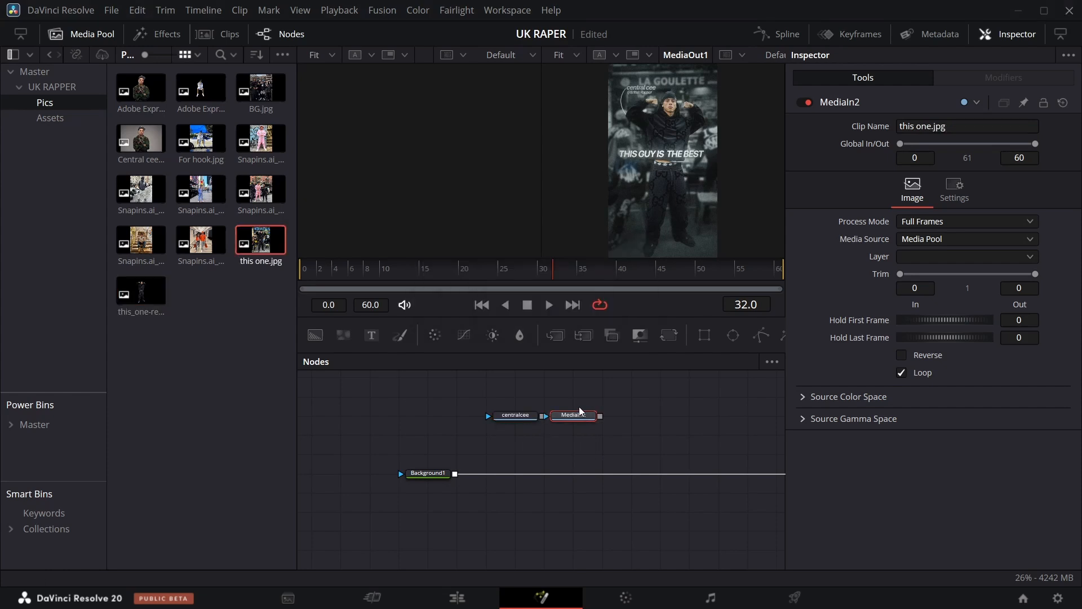
Rename the this one.jpg Media In node as background.
{"action": "key", "text": "F2"}
{"action": "type", "text": "ba"}
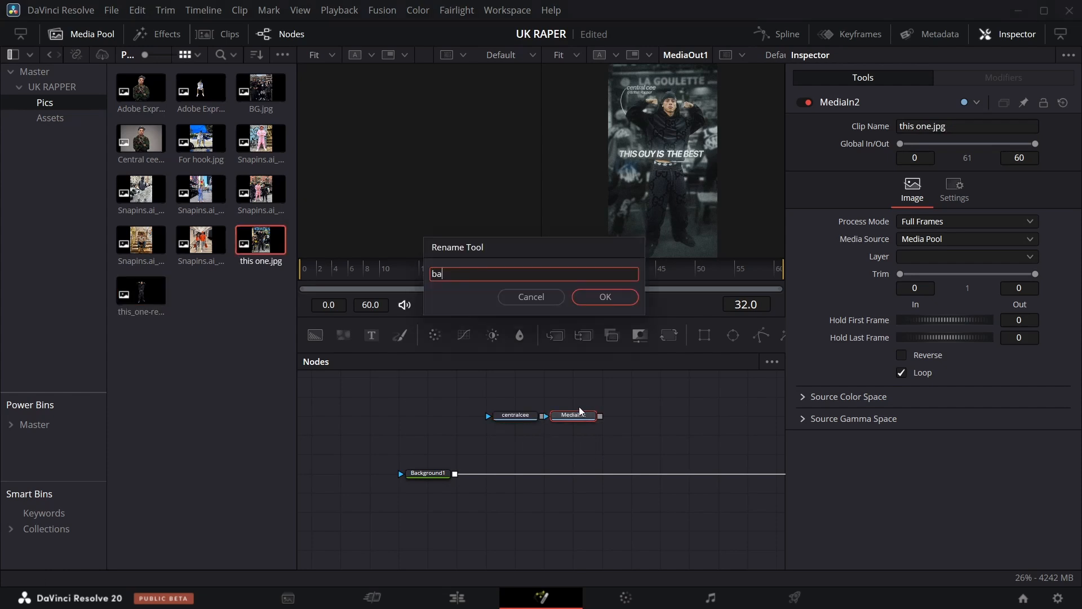
{"action": "type", "text": "c"}
{"action": "type", "text": "kground"}
{"action": "key", "text": "Return"}
Merge the background node over Background1, then merge the centralcee node over that result.
{"action": "left_click_drag", "start_coordinate": [515, 424], "coordinate": [455, 469]}
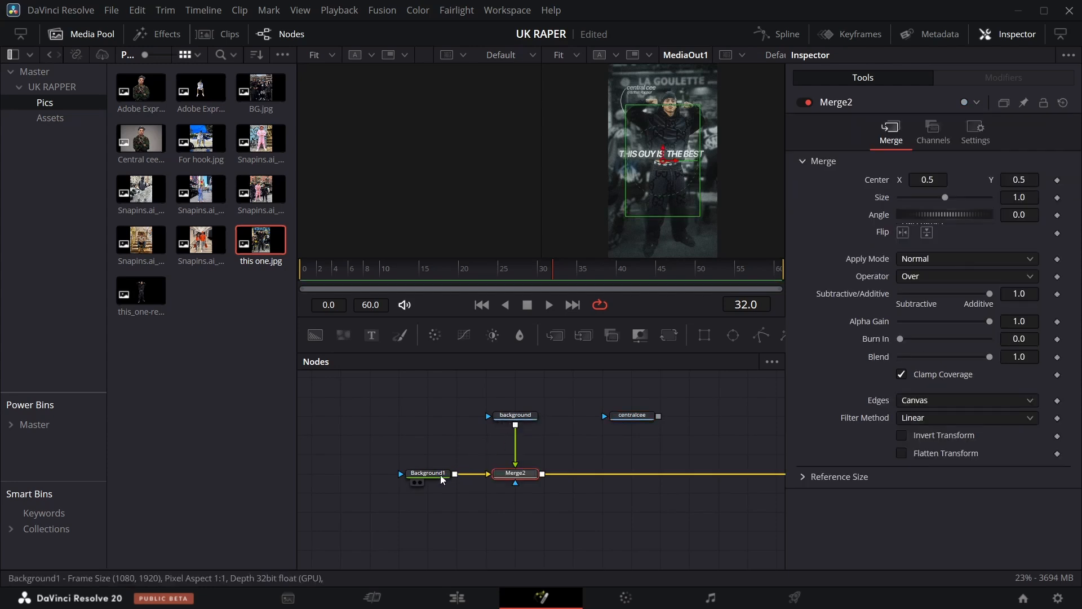
{"action": "left_click_drag", "start_coordinate": [659, 416], "coordinate": [542, 478]}
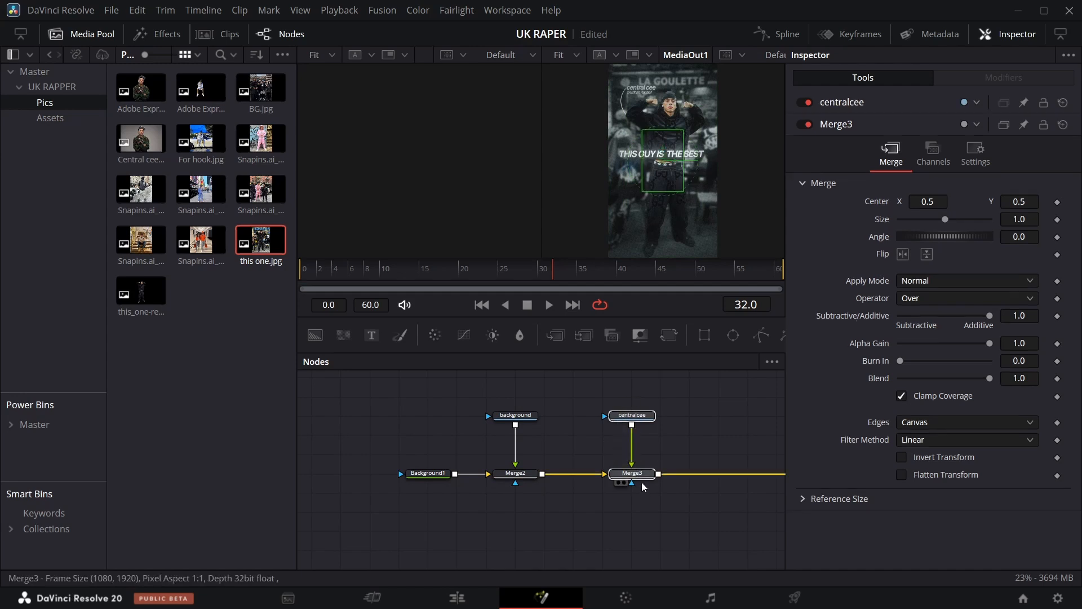
Display the Merge3 node's output in the spare viewer.
{"action": "left_click_drag", "start_coordinate": [629, 482], "coordinate": [772, 482]}
{"action": "left_click", "coordinate": [773, 483]}
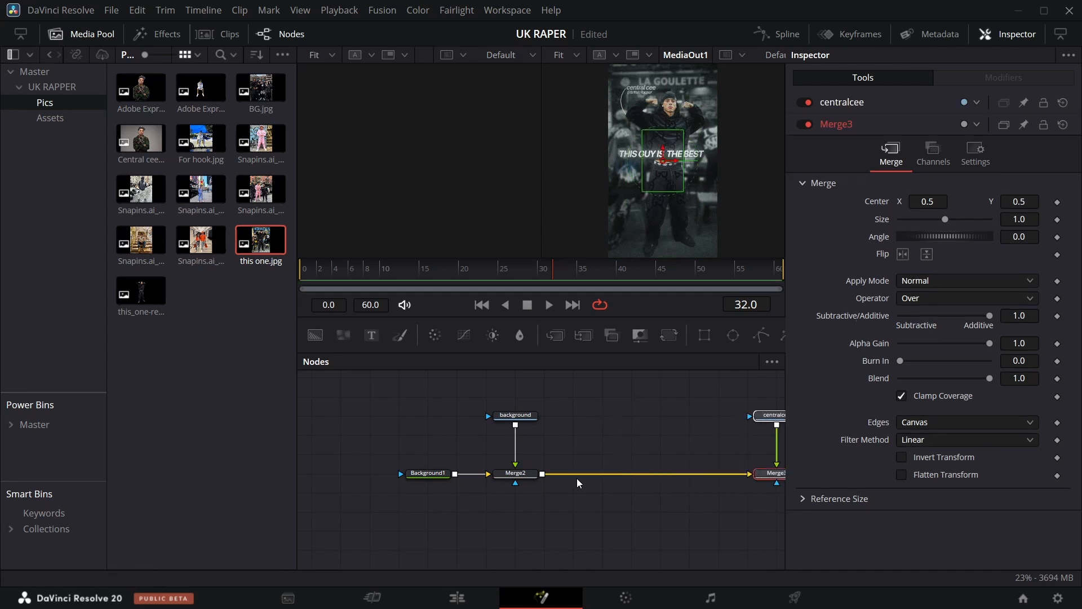
{"action": "left_click", "coordinate": [92, 34]}
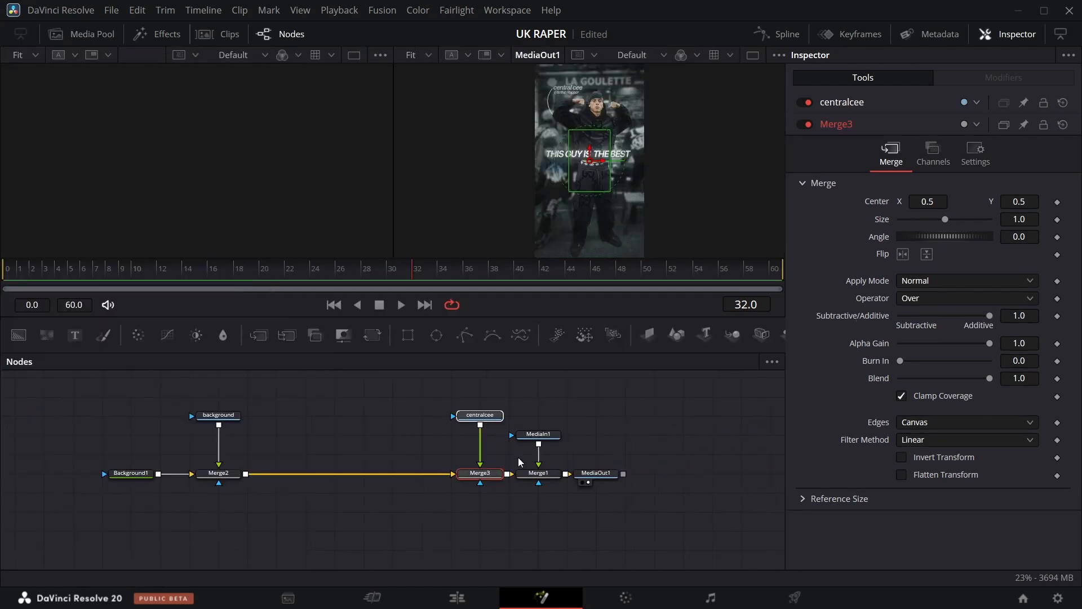
{"action": "left_click", "coordinate": [467, 483]}
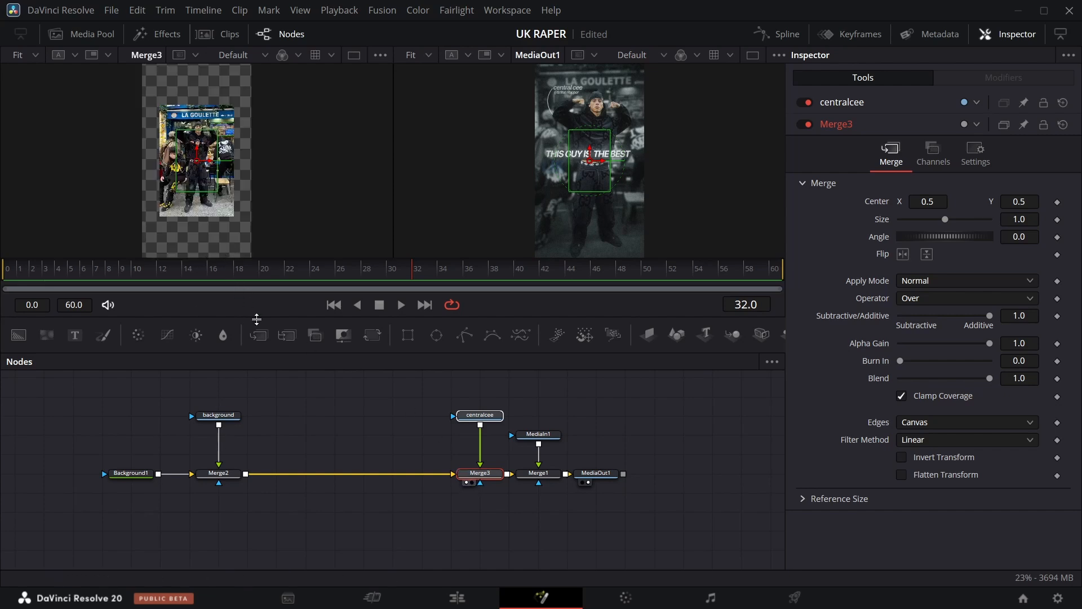
Insert a Transform node below both the background and centralcee Media In nodes.
{"action": "mouse_move", "coordinate": [484, 415]}
{"action": "left_mouse_down"}
{"action": "mouse_move", "coordinate": [485, 394]}
{"action": "mouse_move", "coordinate": [484, 418]}
{"action": "left_mouse_up"}
{"action": "left_click_drag", "start_coordinate": [230, 416], "coordinate": [233, 379]}
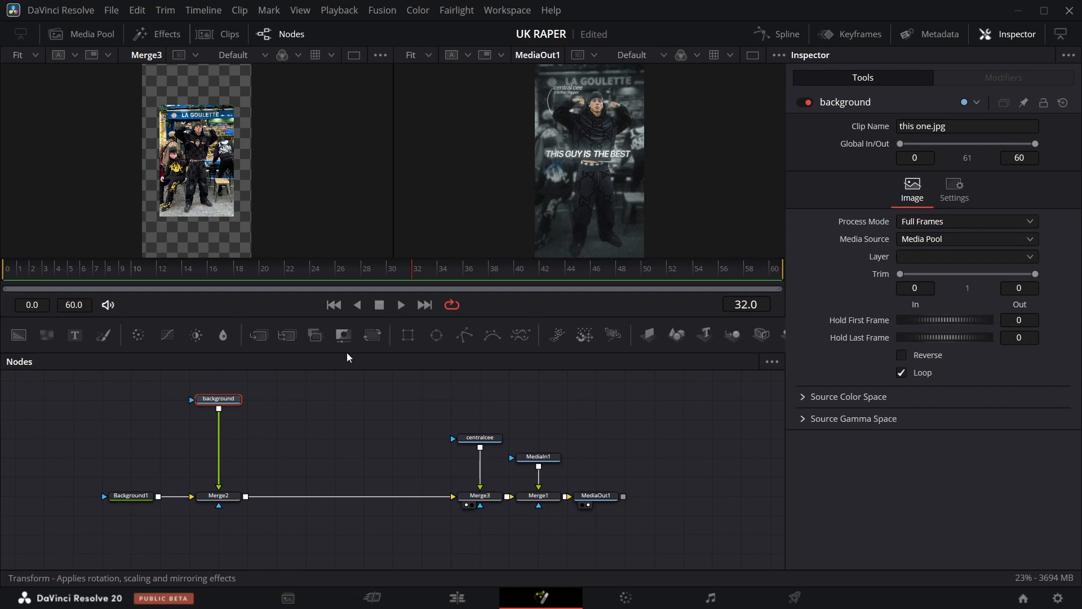
{"action": "left_click", "coordinate": [345, 337]}
{"action": "left_click", "coordinate": [480, 438]}
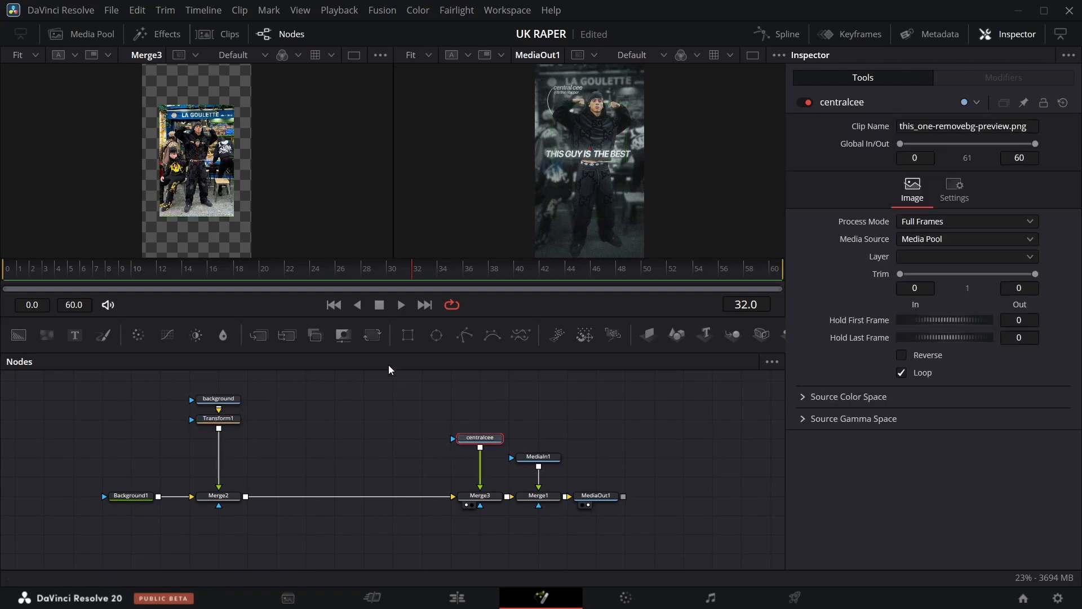
{"action": "left_click", "coordinate": [343, 335]}
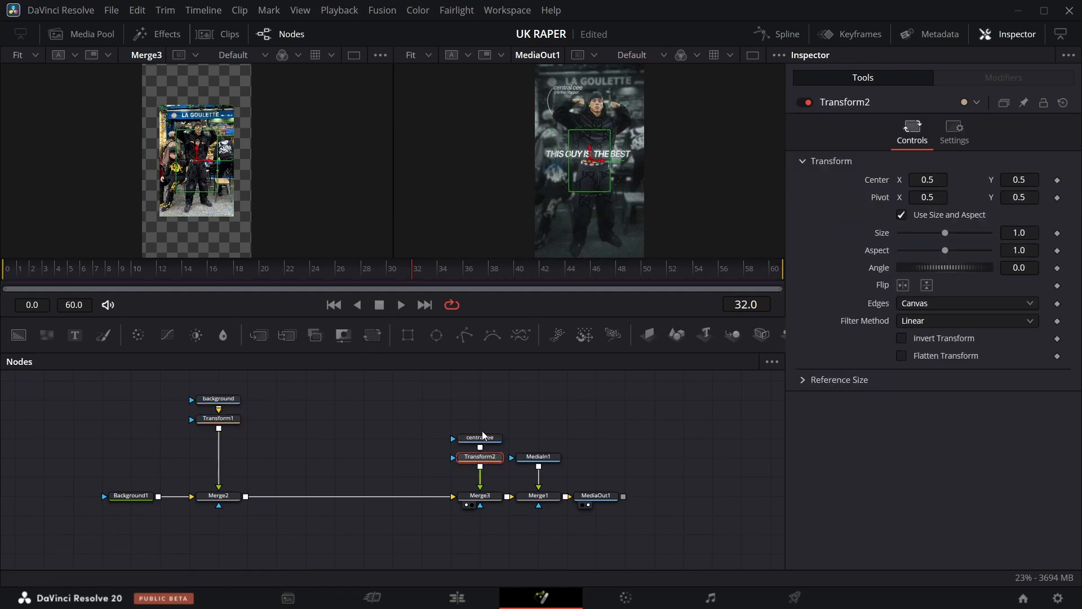
Set Transform1's size to 1.74.
{"action": "left_click", "coordinate": [218, 438]}
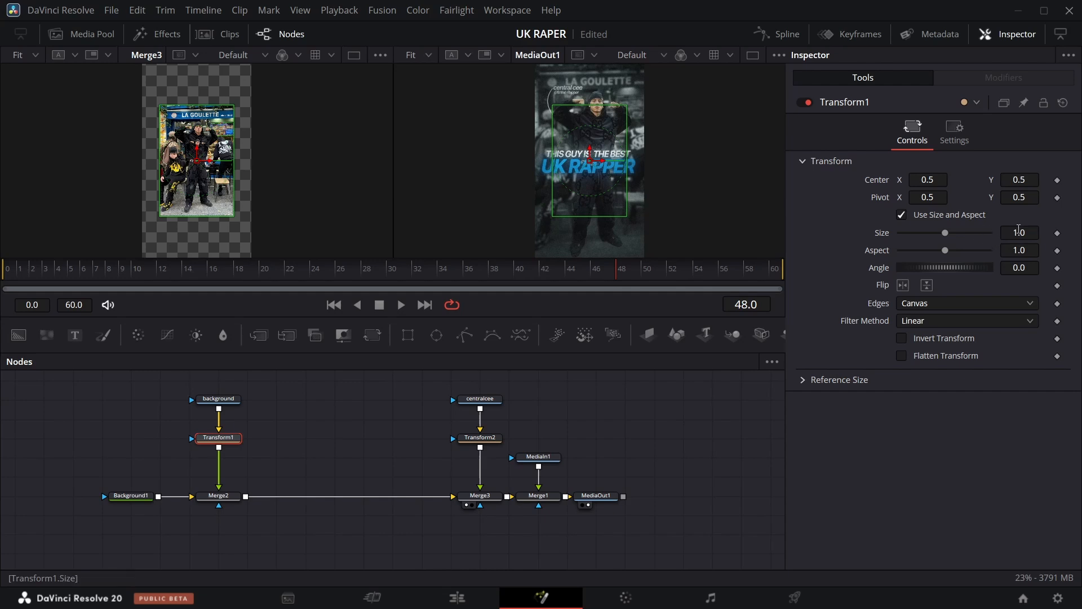
{"action": "left_click_drag", "start_coordinate": [1019, 233], "coordinate": [1075, 233]}
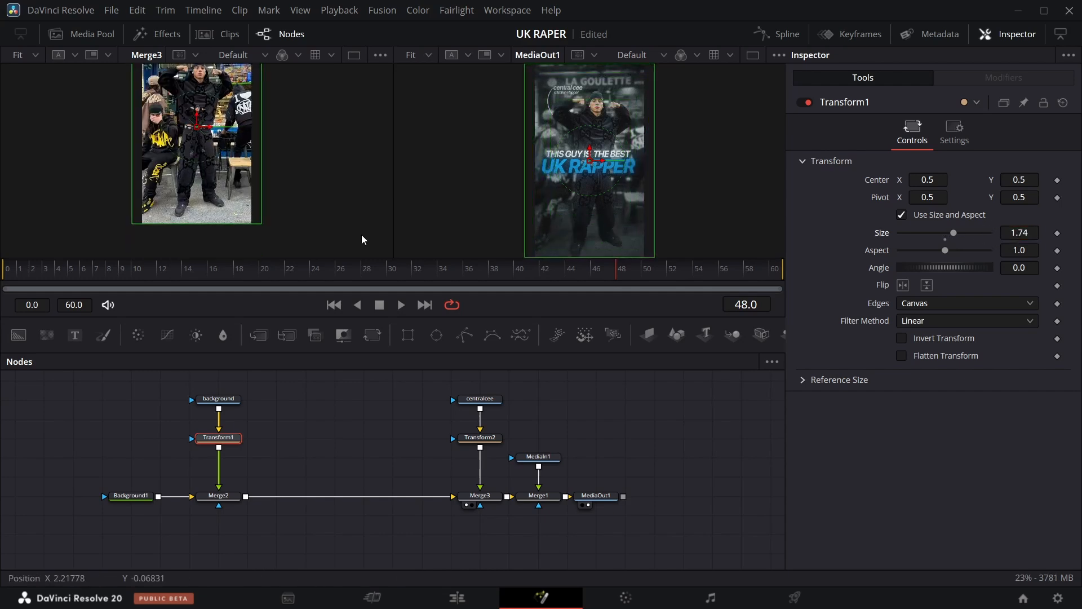
{"action": "scroll", "coordinate": [335, 212], "scroll_direction": "up", "scroll_amount": 4}
{"action": "scroll", "coordinate": [335, 212], "scroll_direction": "down", "scroll_amount": 1}
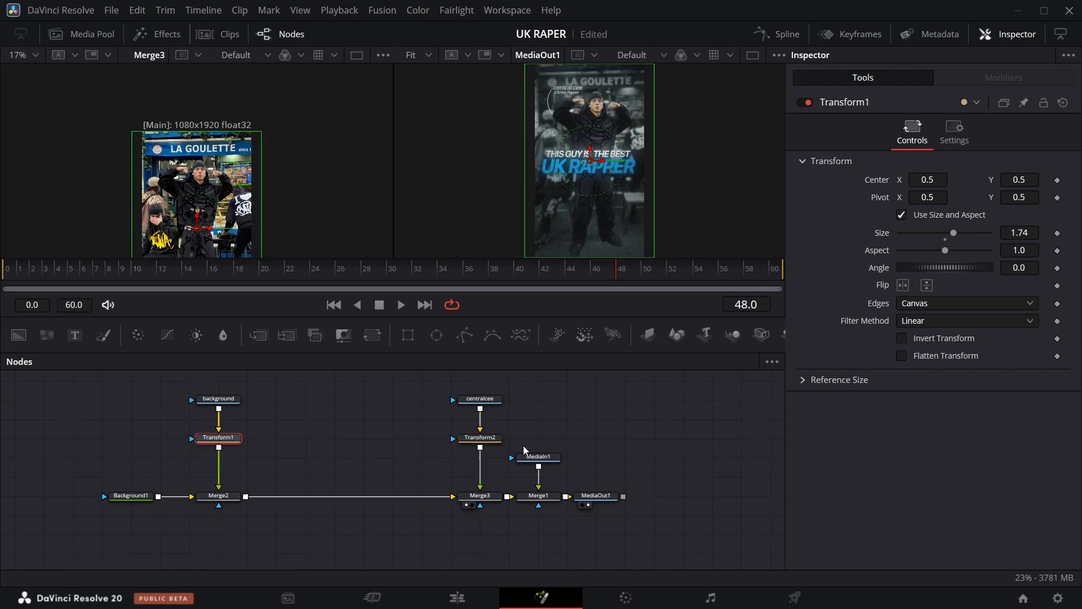
Set Transform2's size to 3.141.
{"action": "left_click", "coordinate": [488, 439]}
{"action": "left_click_drag", "start_coordinate": [1020, 232], "coordinate": [1081, 232]}
{"action": "scroll", "coordinate": [269, 198], "scroll_direction": "down", "scroll_amount": 2}
{"action": "scroll", "coordinate": [270, 197], "scroll_direction": "up", "scroll_amount": 1}
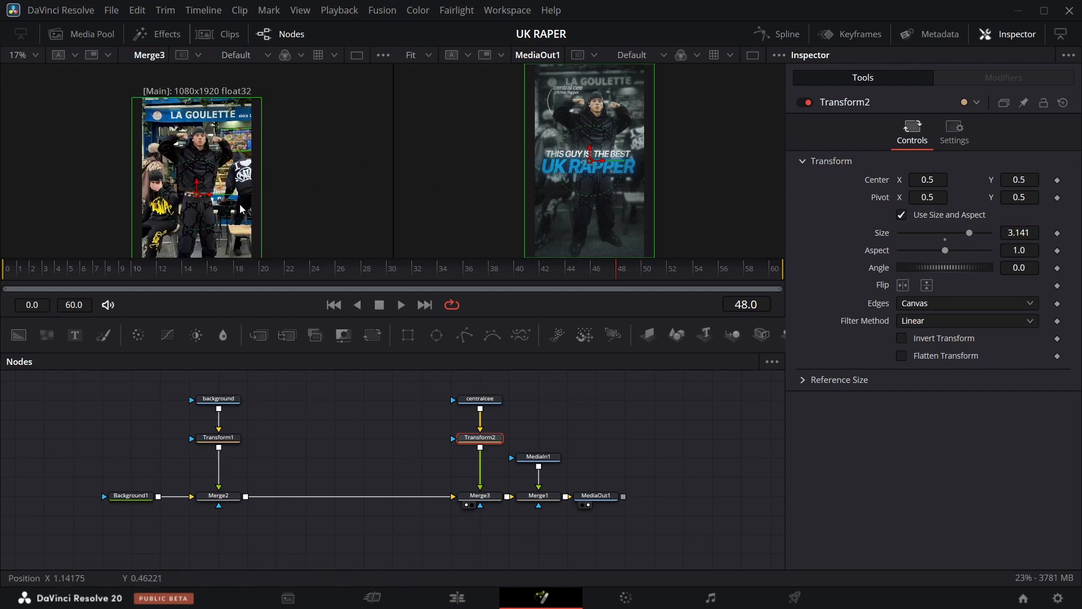
{"action": "scroll", "coordinate": [237, 188], "scroll_direction": "down", "scroll_amount": 2}
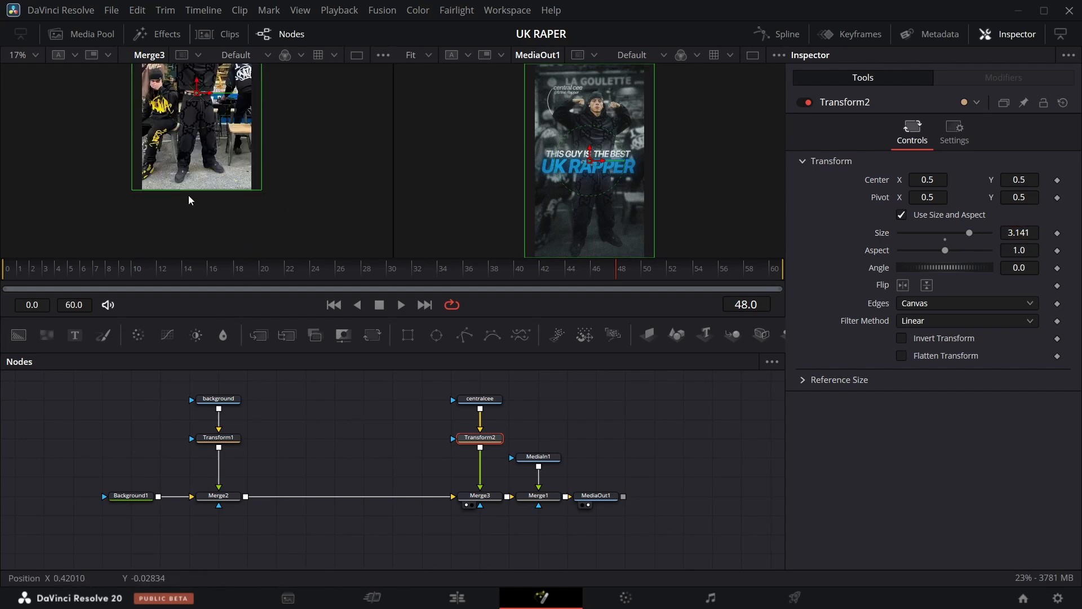
{"action": "scroll", "coordinate": [575, 220], "scroll_direction": "down", "scroll_amount": 1}
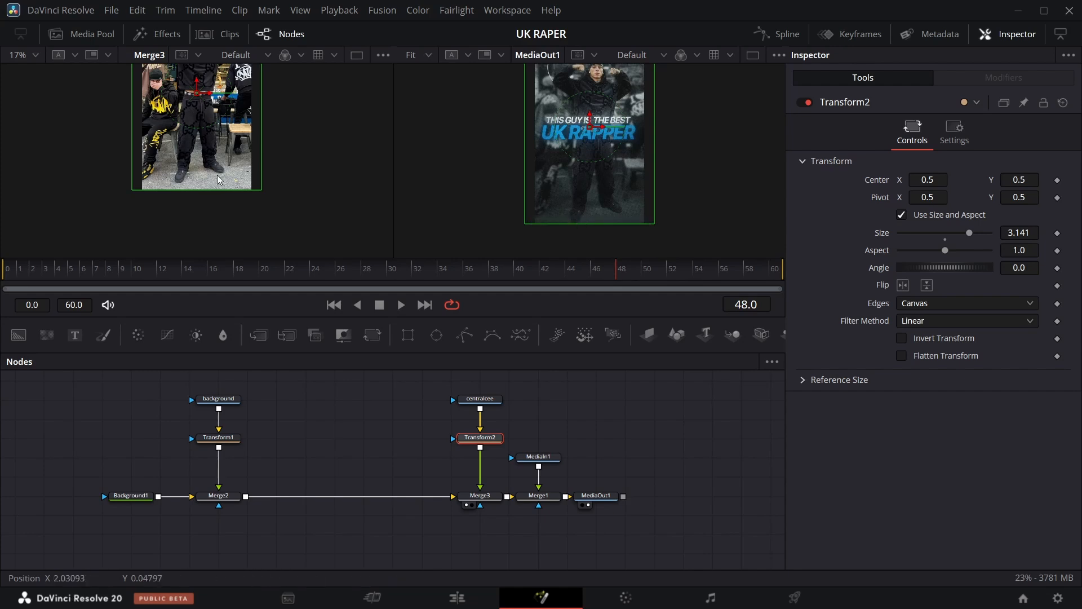
Scale the centralcee cut-out through Transform2 to a size of about 3.245.
{"action": "left_click", "coordinate": [240, 440]}
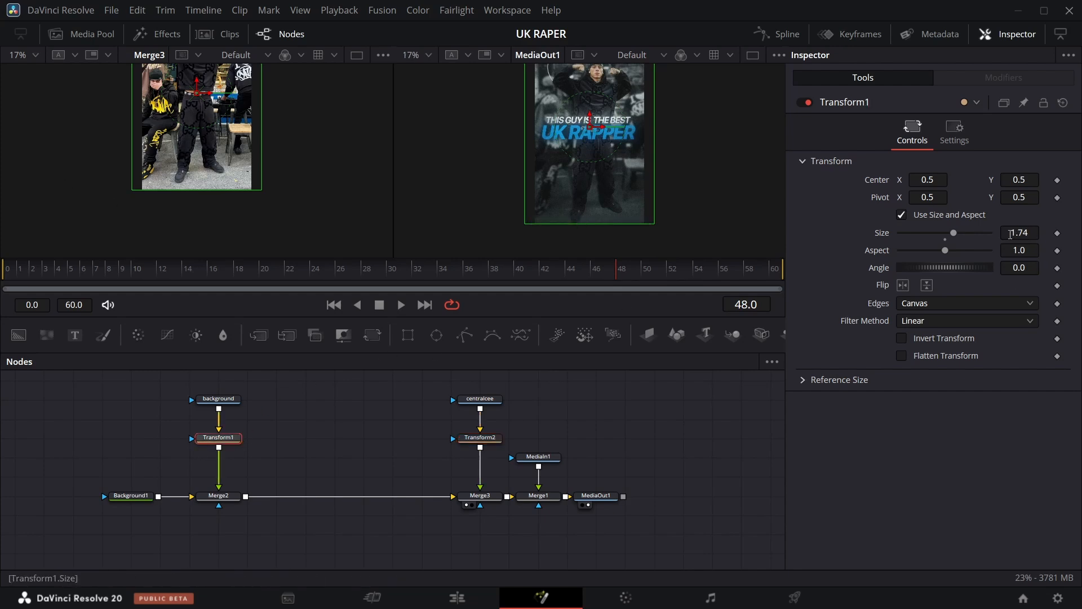
{"action": "scroll", "coordinate": [341, 193], "scroll_direction": "up", "scroll_amount": 2}
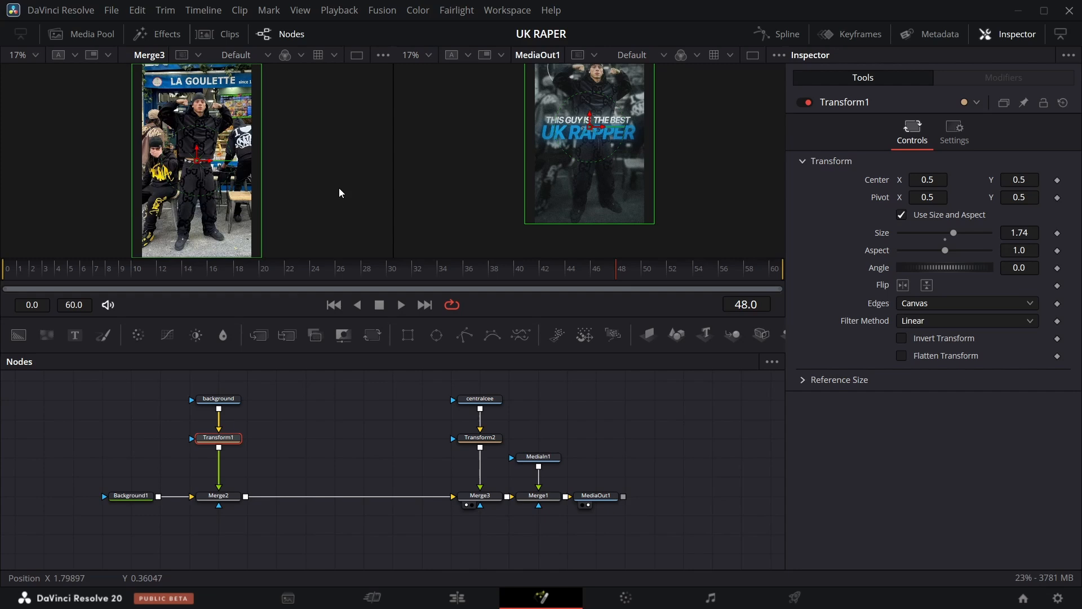
{"action": "scroll", "coordinate": [340, 192], "scroll_direction": "up", "scroll_amount": 1}
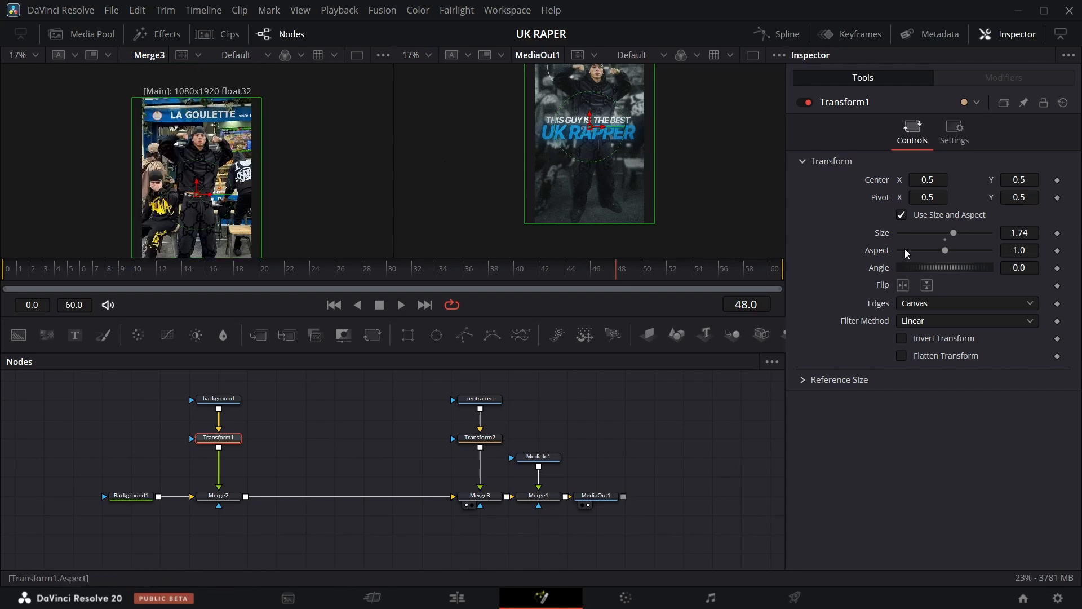
{"action": "mouse_move", "coordinate": [1015, 234]}
{"action": "left_mouse_down"}
{"action": "mouse_move", "coordinate": [1028, 234]}
{"action": "mouse_move", "coordinate": [985, 234]}
{"action": "mouse_move", "coordinate": [1024, 234]}
{"action": "left_mouse_up"}
{"action": "left_click", "coordinate": [490, 402]}
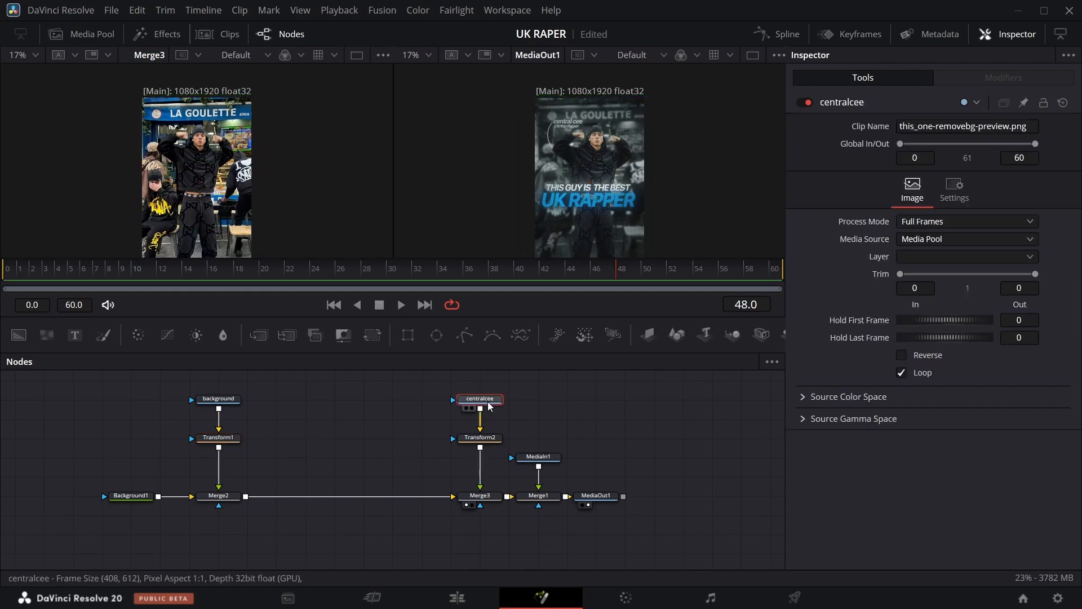
{"action": "left_click", "coordinate": [480, 438]}
{"action": "left_click_drag", "start_coordinate": [557, 202], "coordinate": [555, 203]}
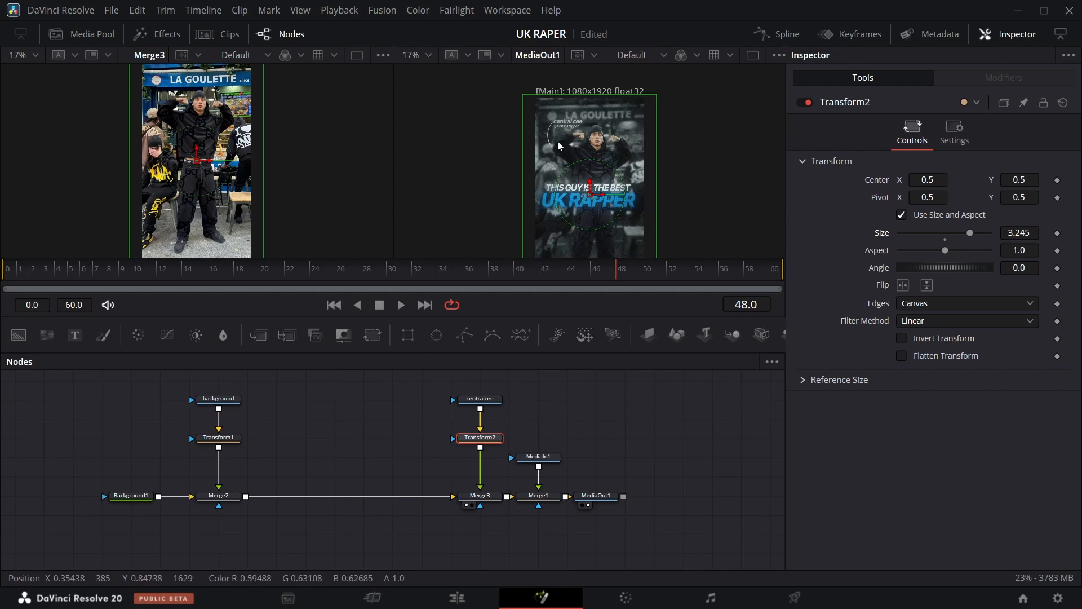
Insert a Color Corrector node directly below the background Media In node.
{"action": "left_click", "coordinate": [228, 403]}
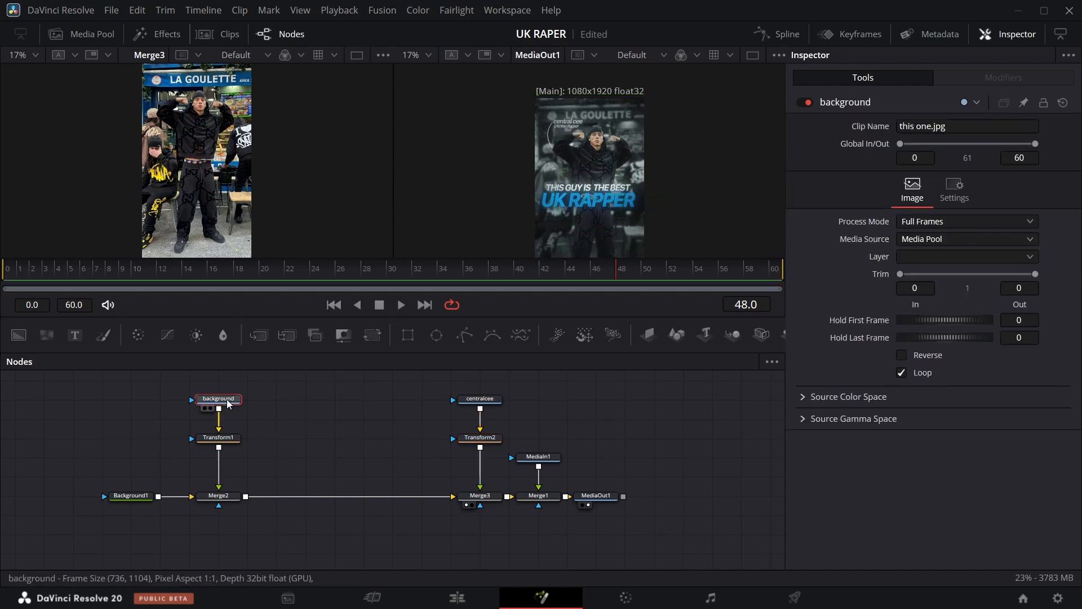
{"action": "key", "text": "shift+space"}
{"action": "type", "text": "cc"}
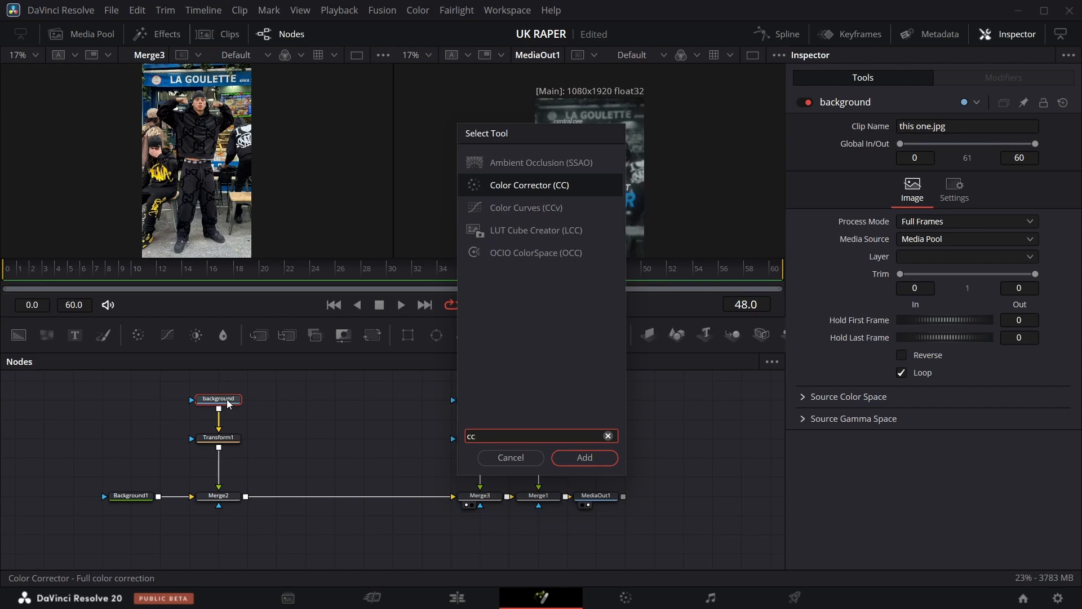
{"action": "key", "text": "Return"}
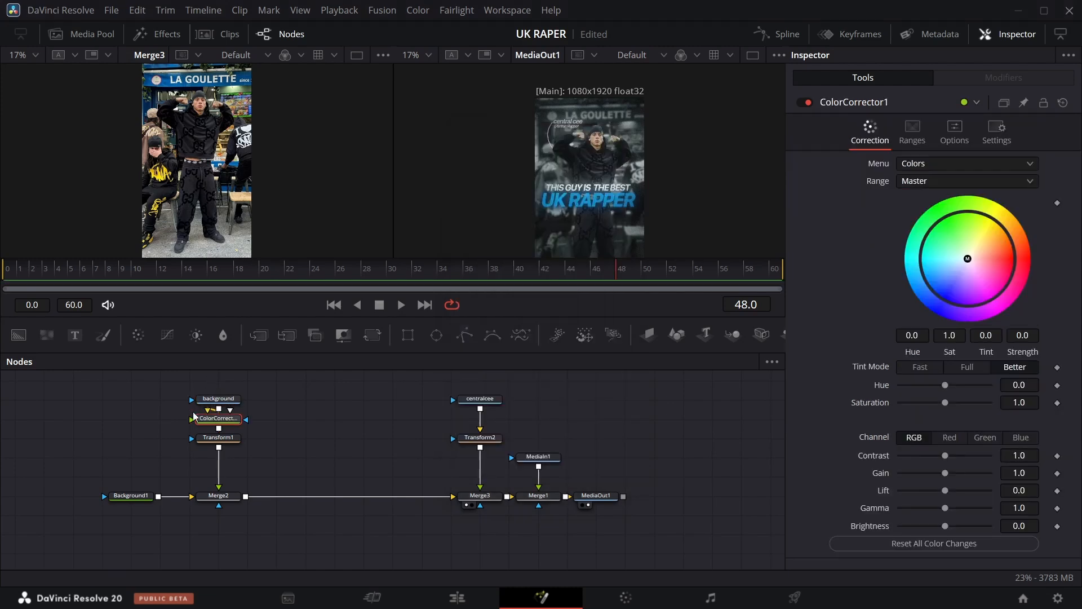
Keyframe ColorCorrector1's saturation at 1.0 on frame 0.
{"action": "left_click_drag", "start_coordinate": [941, 406], "coordinate": [879, 408]}
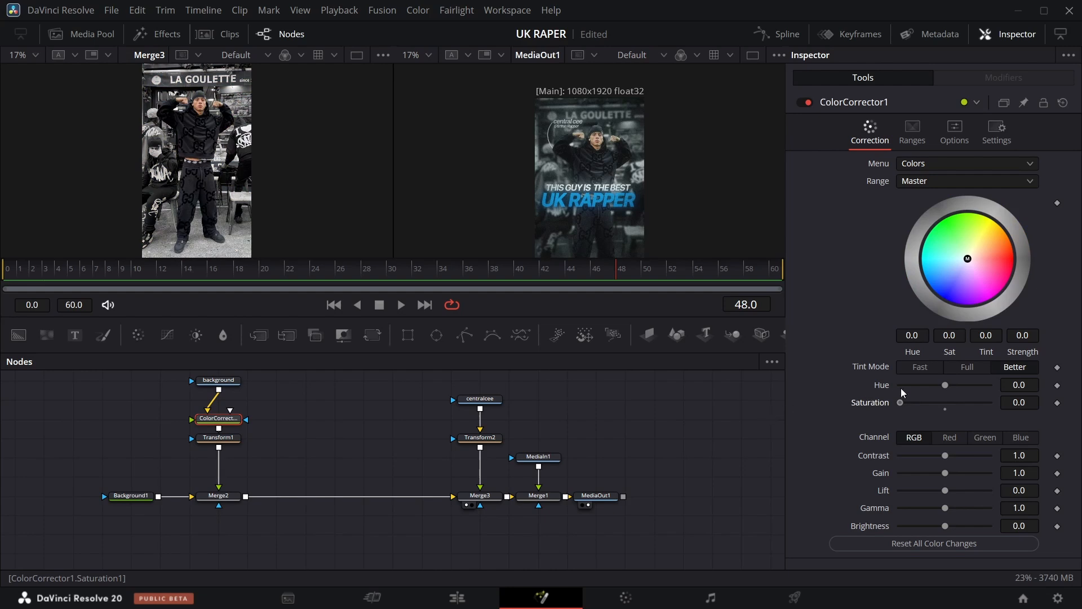
{"action": "left_click_drag", "start_coordinate": [900, 389], "coordinate": [945, 381]}
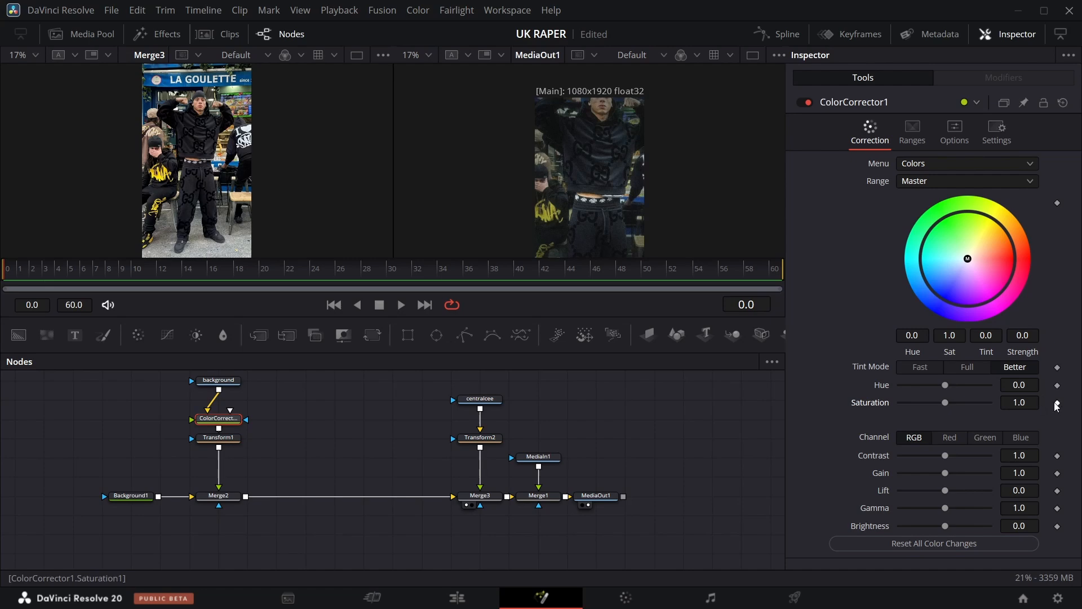
{"action": "left_click", "coordinate": [1058, 403]}
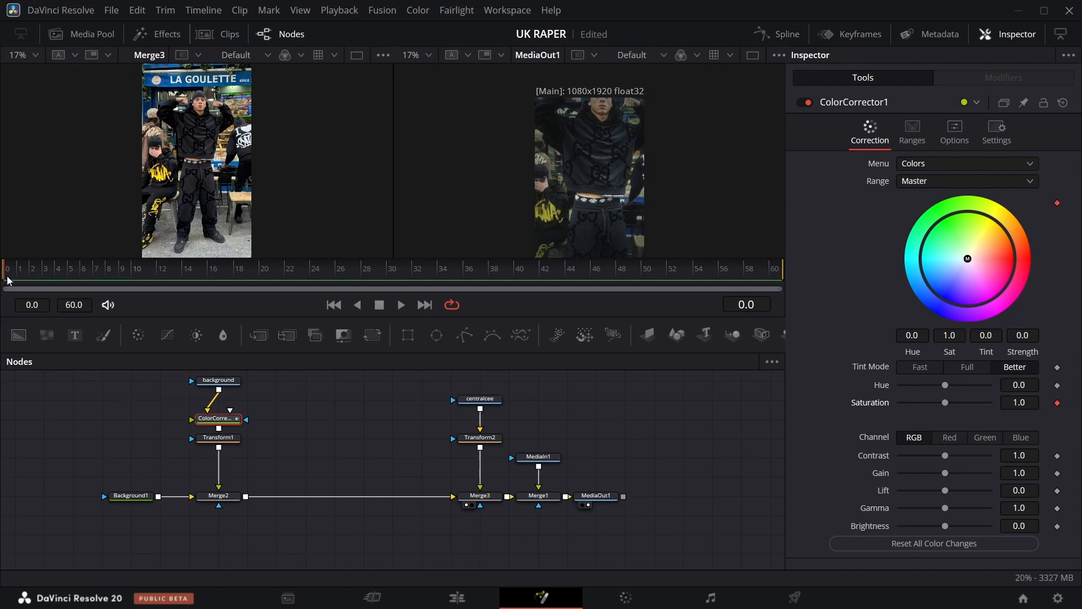
Go to frame 7 and keyframe ColorCorrector1's saturation at 0.2.
{"action": "left_click_drag", "start_coordinate": [5, 280], "coordinate": [93, 276]}
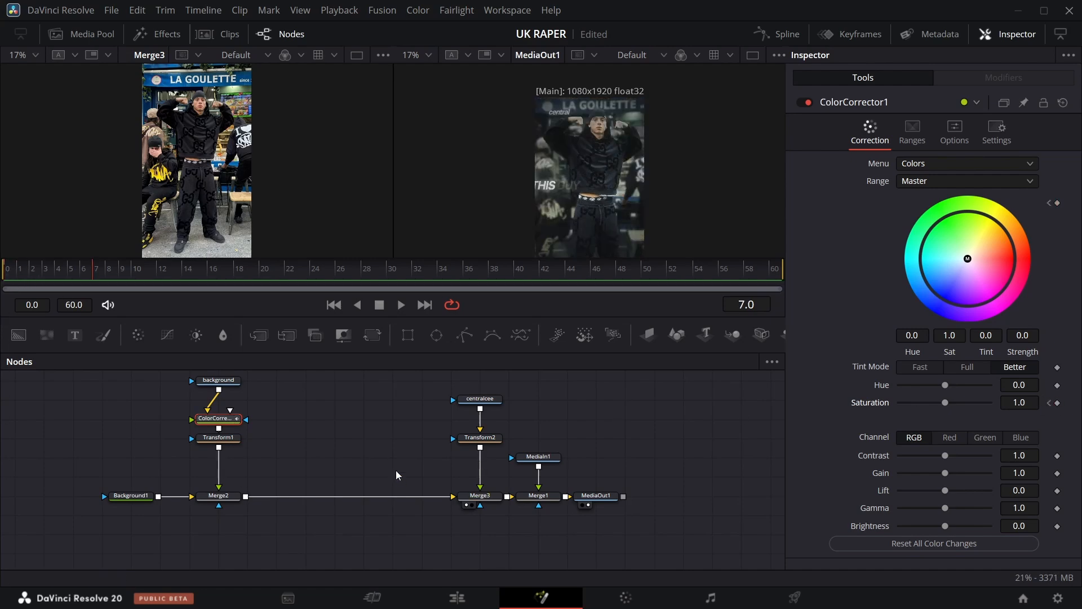
{"action": "left_click", "coordinate": [1059, 403]}
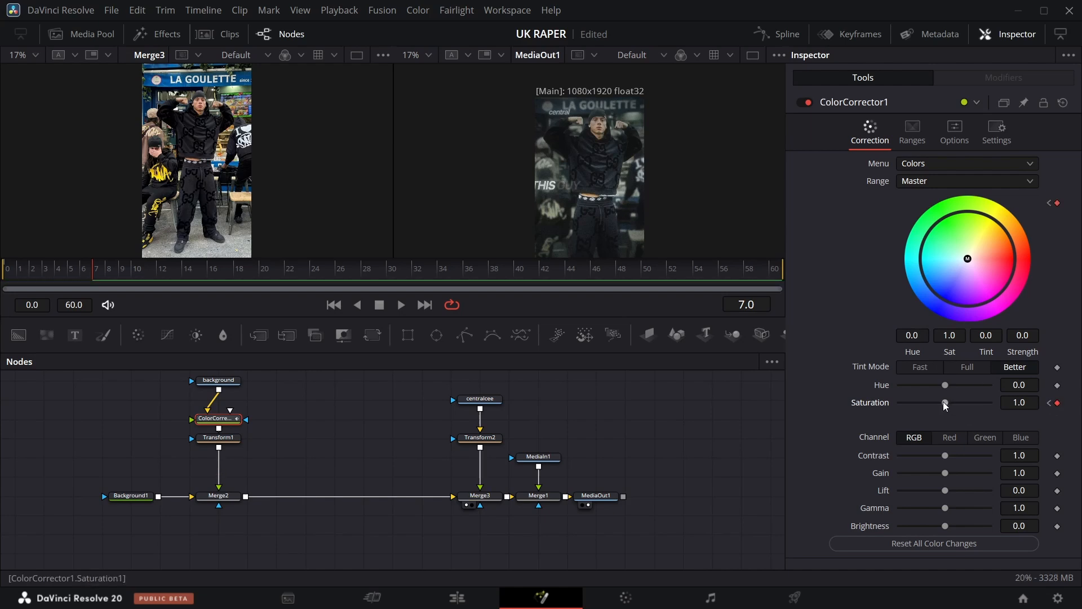
{"action": "left_click_drag", "start_coordinate": [946, 403], "coordinate": [812, 403]}
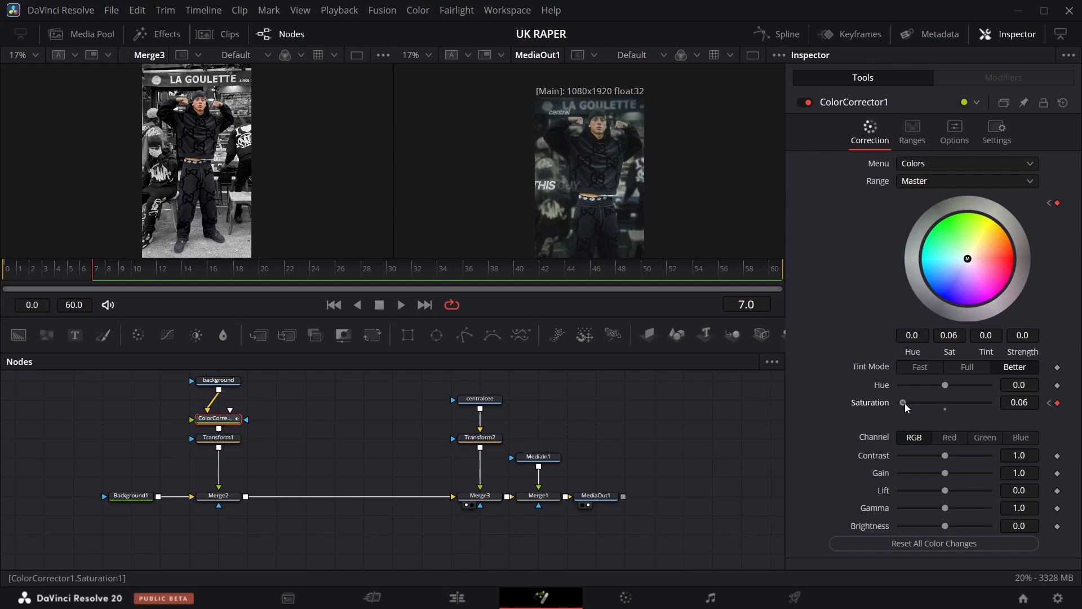
{"action": "left_click_drag", "start_coordinate": [907, 407], "coordinate": [909, 407]}
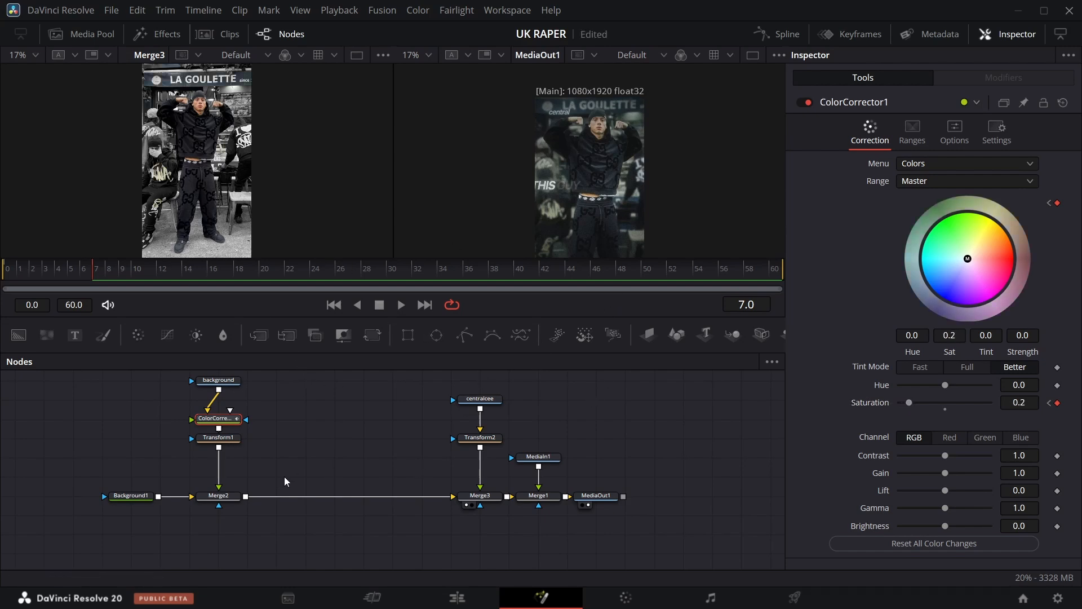
Add a Color Corrector below the centralcee node and shift its color wheel to tint -0.7975, strength 0.0431.
{"action": "left_click", "coordinate": [491, 404]}
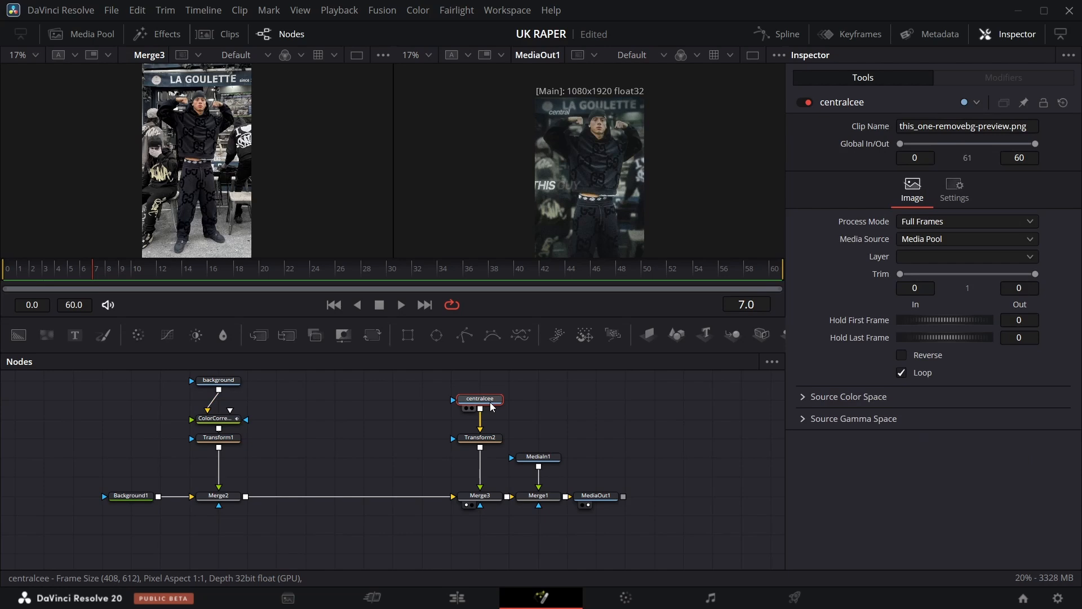
{"action": "key", "text": "shift+space"}
{"action": "type", "text": "co"}
{"action": "key", "text": "Return"}
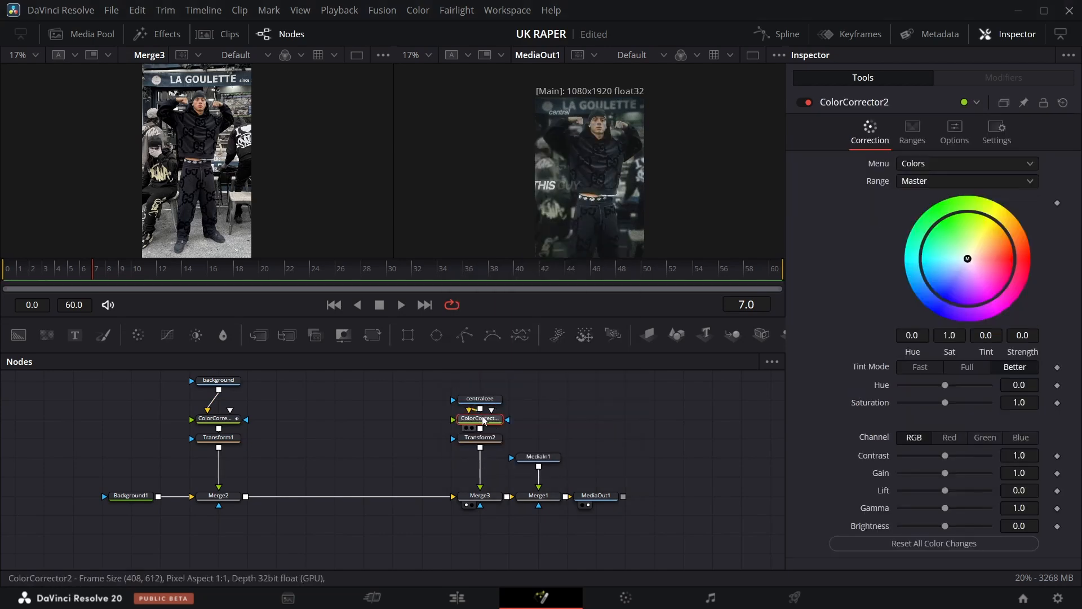
{"action": "left_click_drag", "start_coordinate": [968, 259], "coordinate": [971, 254]}
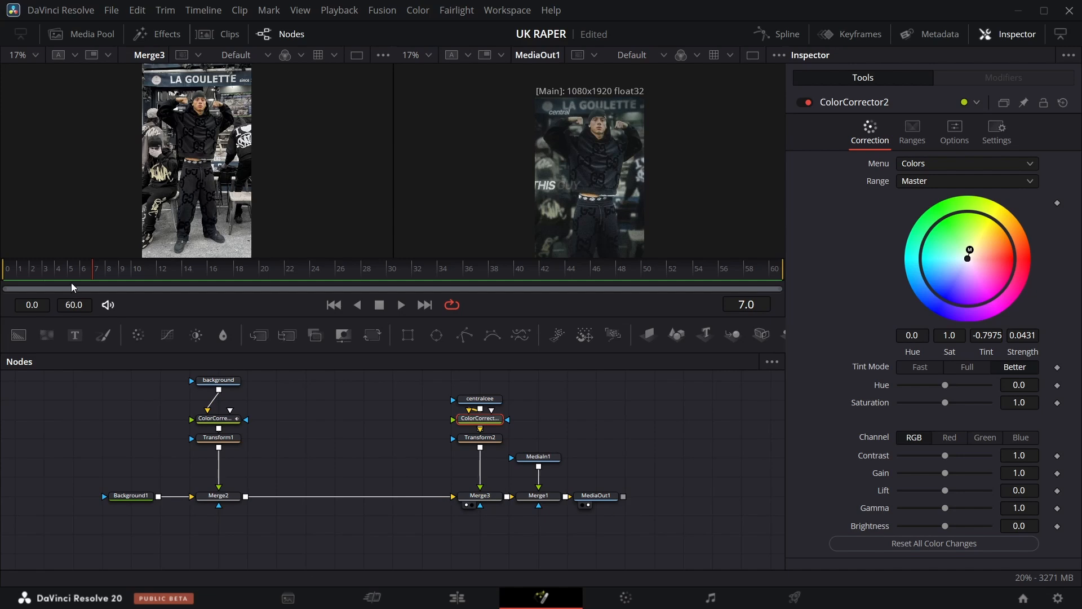
Play the composition from frame 0 to preview the animation.
{"action": "left_click_drag", "start_coordinate": [94, 276], "coordinate": [4, 243]}
{"action": "scroll", "coordinate": [588, 197], "scroll_direction": "up", "scroll_amount": 1}
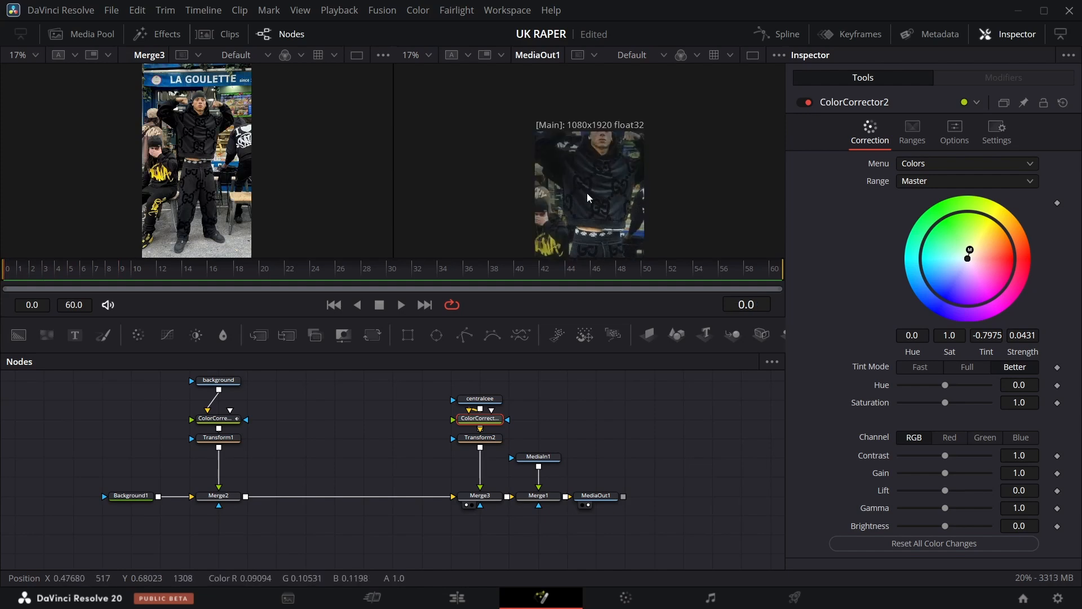
{"action": "key", "text": "space"}
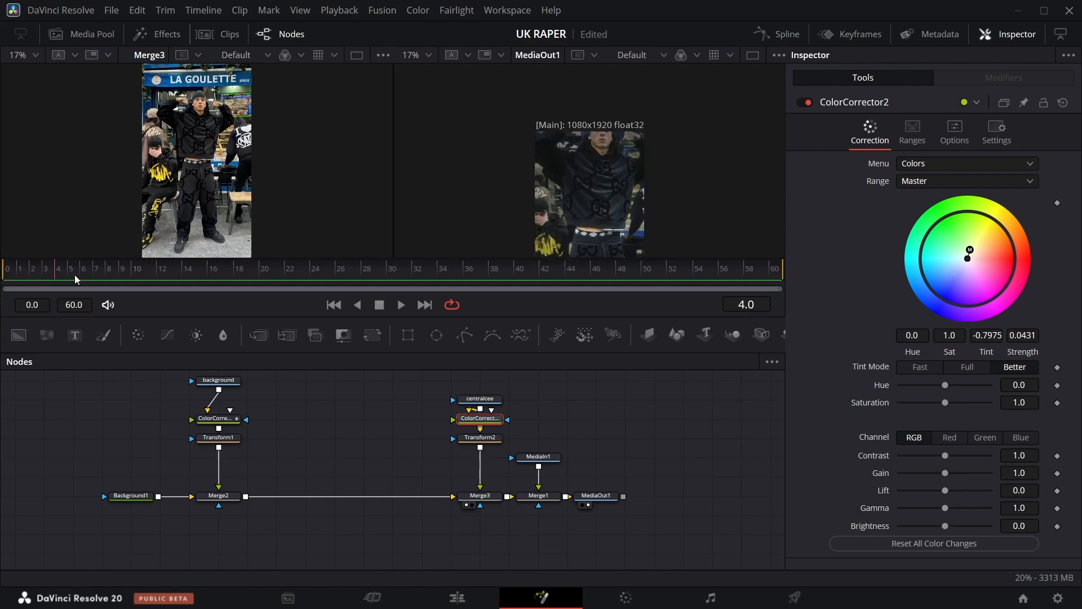
{"action": "key", "text": "space"}
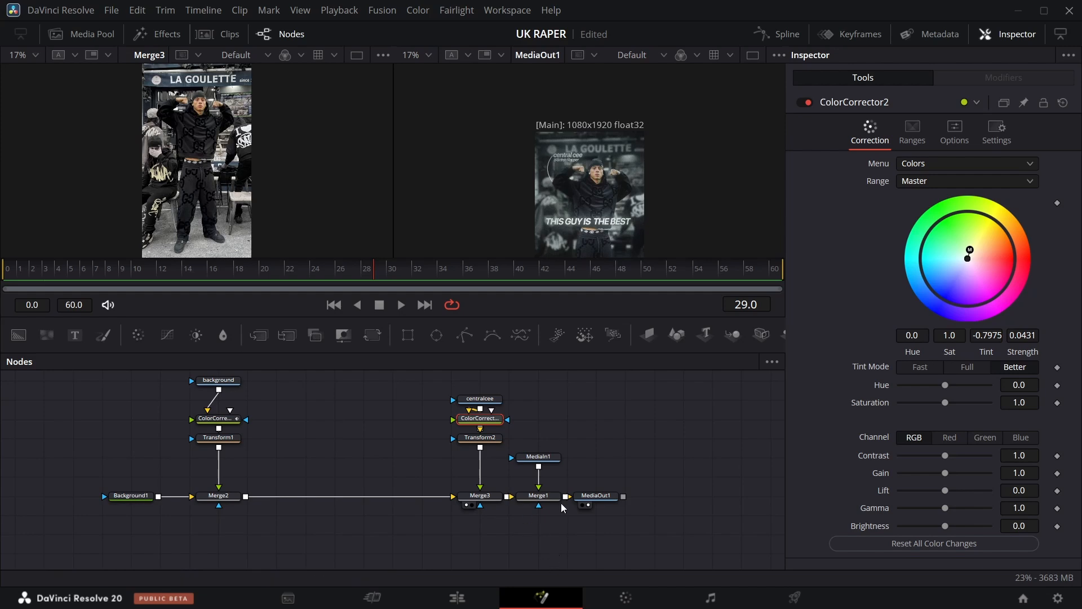
Move Merge1 and MediaOut1 aside and insert a Text node merged between Merge3 and Merge1.
{"action": "left_click_drag", "start_coordinate": [554, 433], "coordinate": [622, 525]}
{"action": "left_click_drag", "start_coordinate": [541, 498], "coordinate": [686, 498]}
{"action": "scroll", "coordinate": [592, 501], "scroll_direction": "right", "scroll_amount": 3}
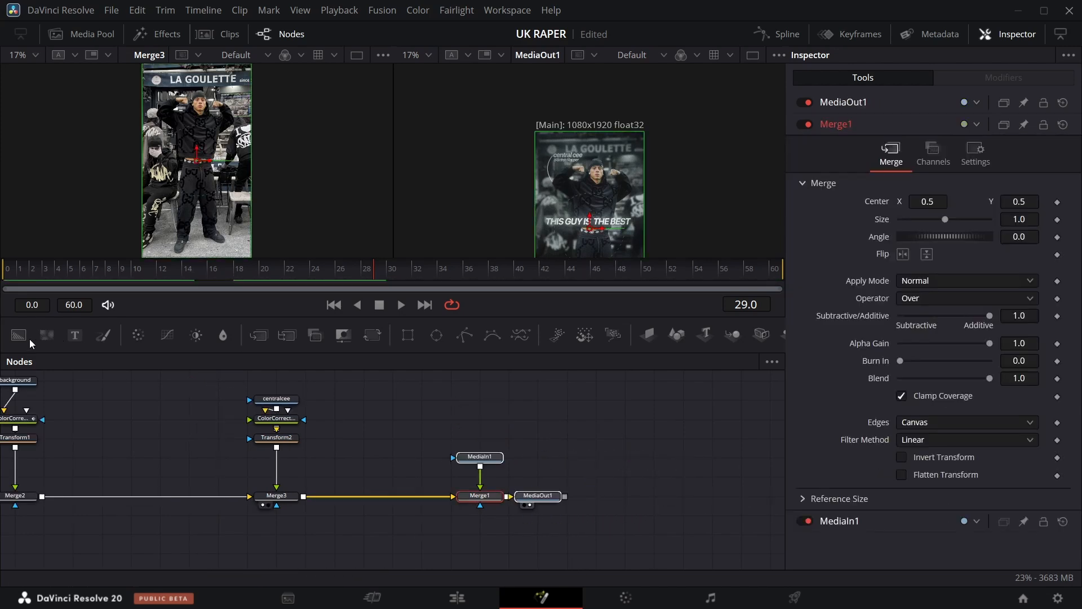
{"action": "left_click_drag", "start_coordinate": [75, 335], "coordinate": [314, 492]}
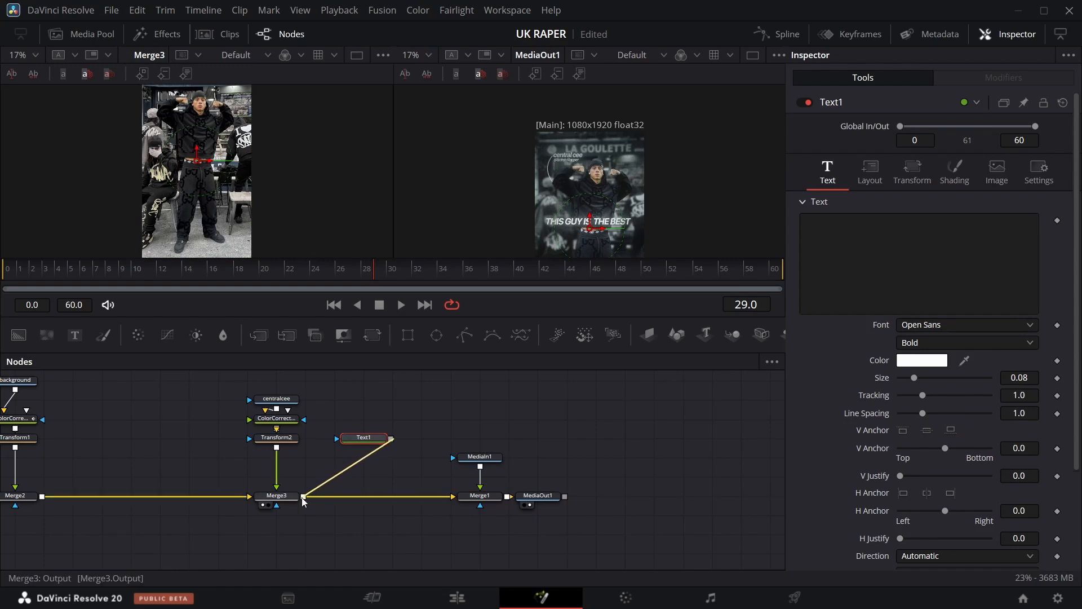
Enter the text "THIS GUY IS THE BEST" in Text1.
{"action": "left_click", "coordinate": [364, 437]}
{"action": "left_click", "coordinate": [886, 260]}
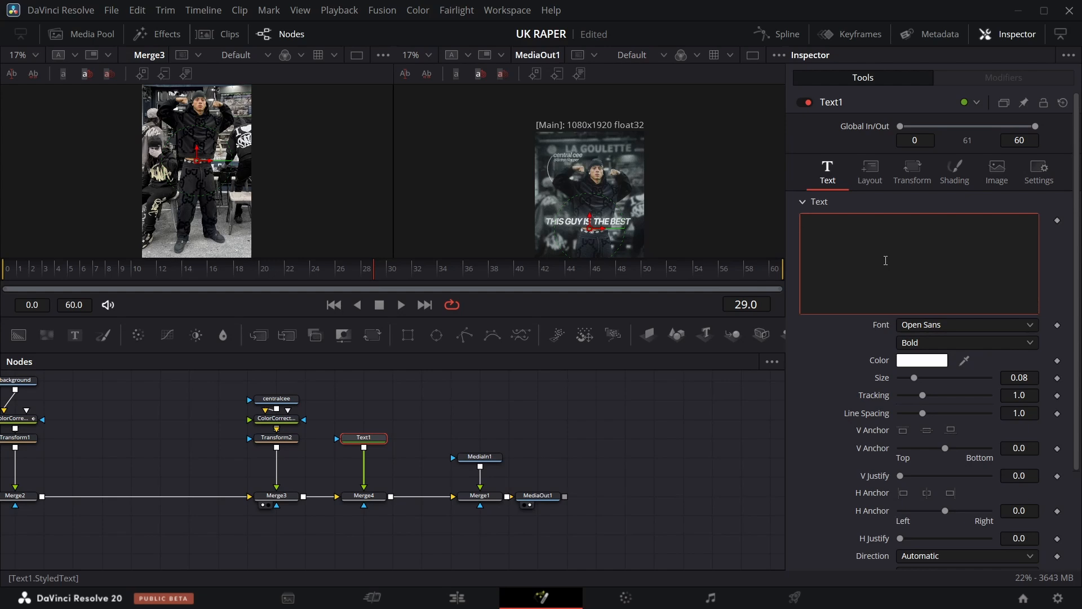
{"action": "type", "text": "THIS  GUY IS THE BEST"}
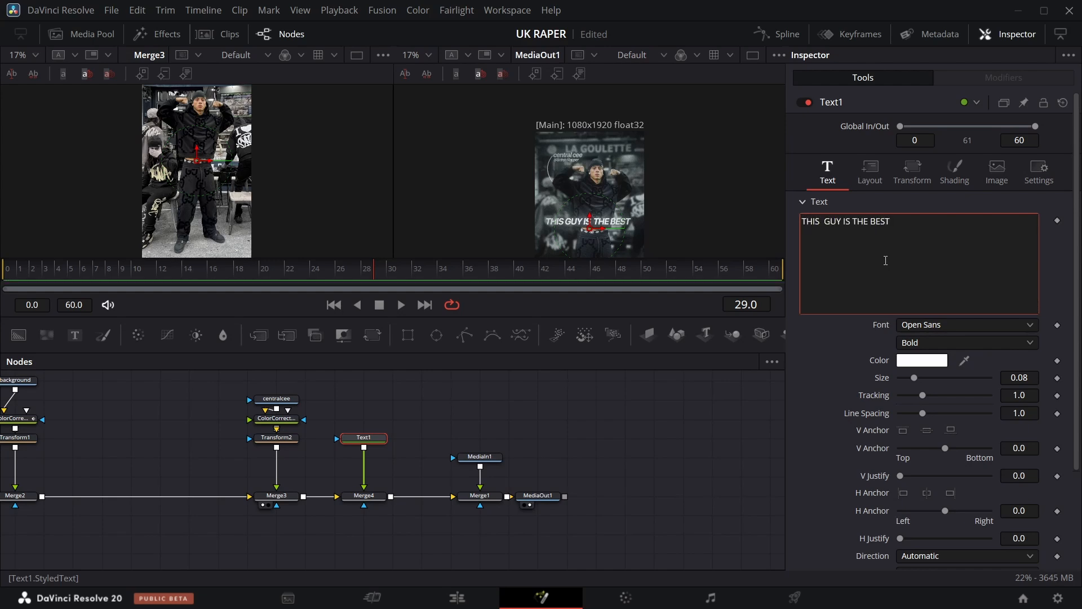
{"action": "key", "text": "BackSpace"}
{"action": "key", "text": "BackSpace"}
{"action": "key", "text": "BackSpace"}
{"action": "key", "text": "BackSpace"}
Scrub through the timeline to check the composition with the text.
{"action": "left_click", "coordinate": [389, 280]}
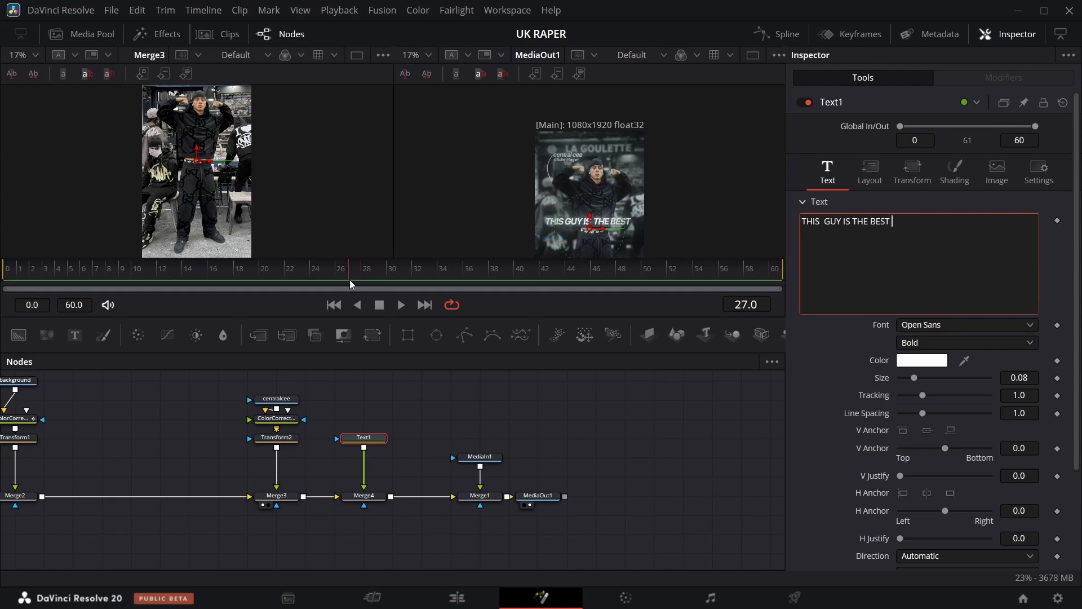
{"action": "left_click_drag", "start_coordinate": [350, 280], "coordinate": [236, 280]}
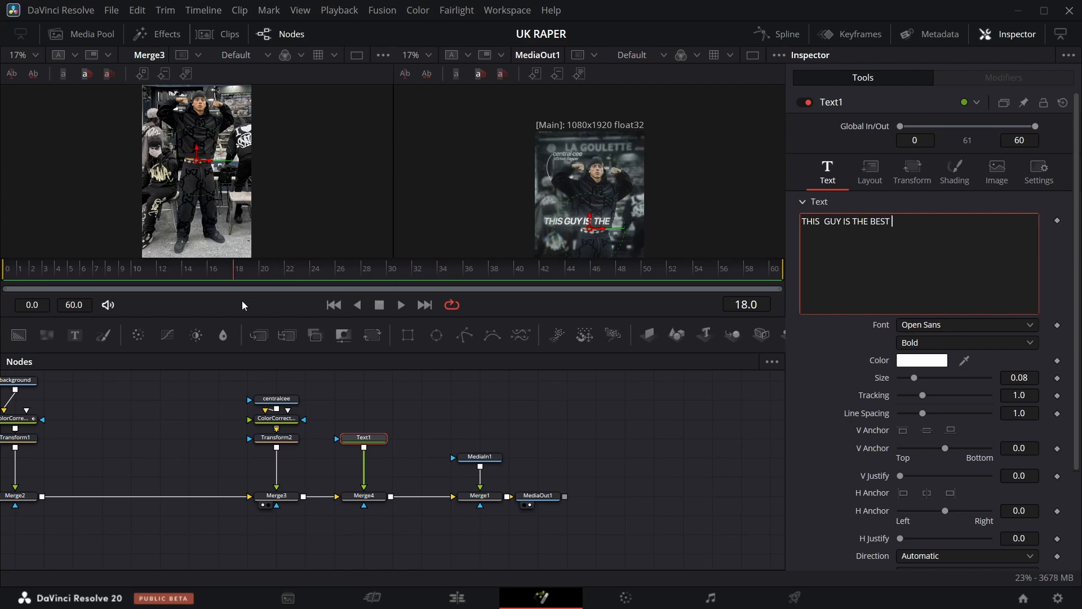
{"action": "left_click_drag", "start_coordinate": [394, 271], "coordinate": [70, 293]}
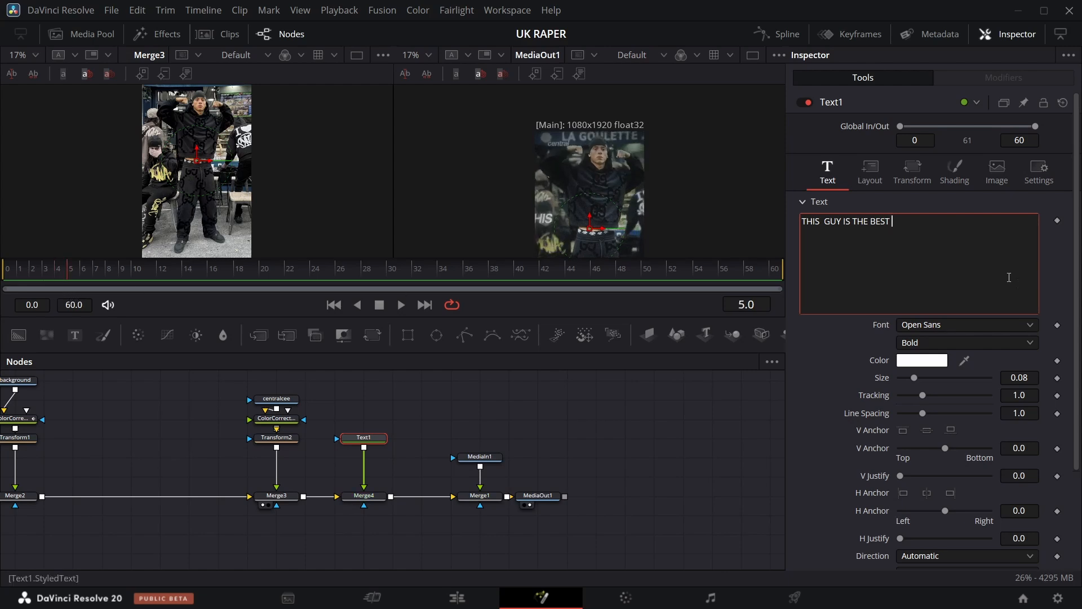
Set Text1's font to Helvetica with the Bold Oblique style.
{"action": "left_click", "coordinate": [982, 324]}
{"action": "scroll", "coordinate": [975, 155], "scroll_direction": "up", "scroll_amount": 5}
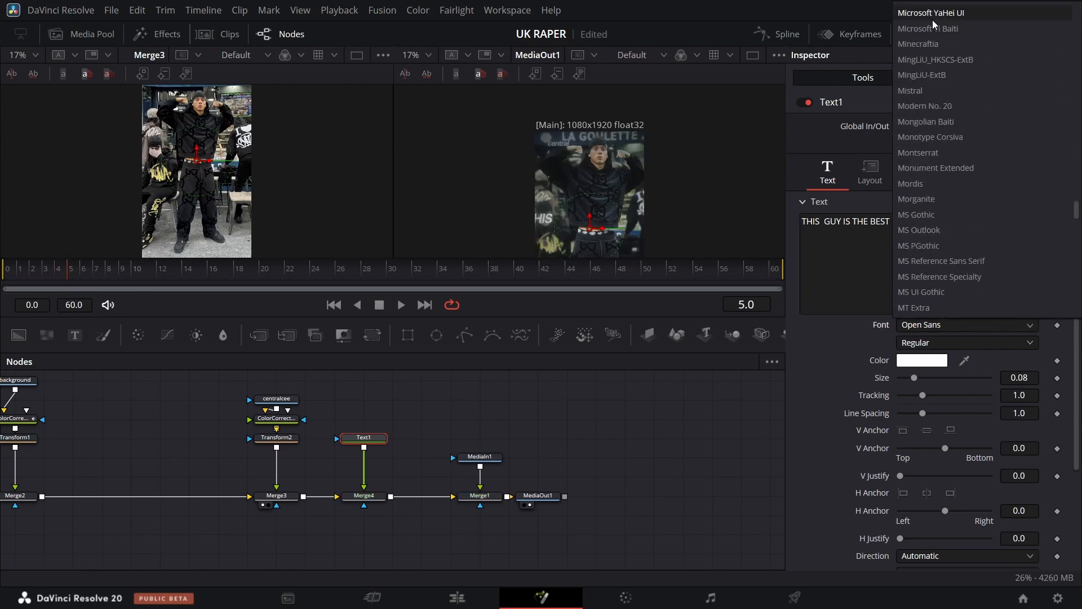
{"action": "scroll", "coordinate": [941, 124], "scroll_direction": "up", "scroll_amount": 10}
{"action": "scroll", "coordinate": [944, 152], "scroll_direction": "up", "scroll_amount": 5}
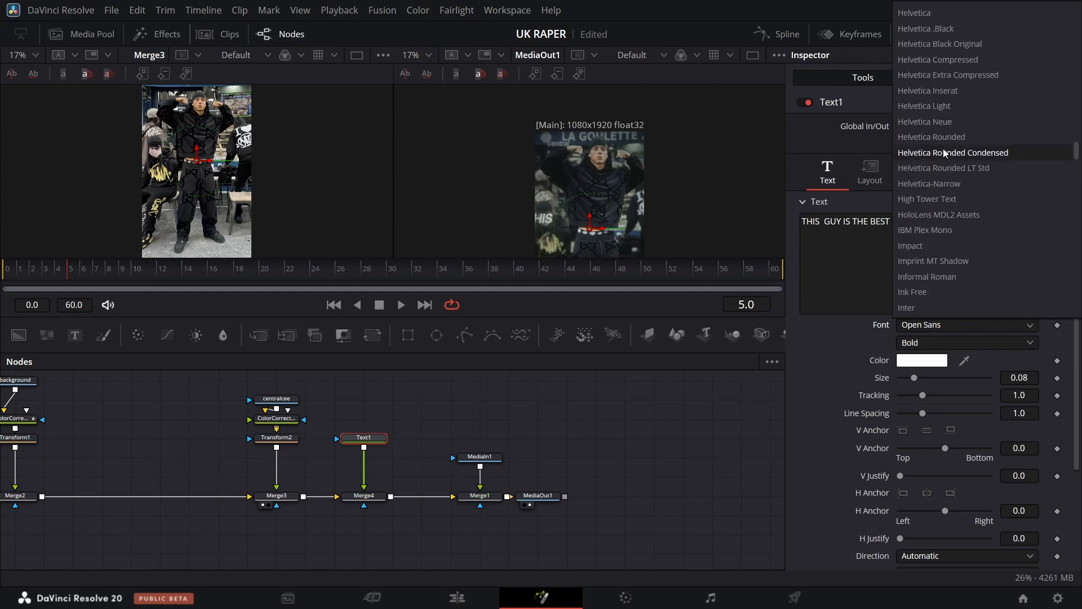
{"action": "scroll", "coordinate": [941, 153], "scroll_direction": "up", "scroll_amount": 2}
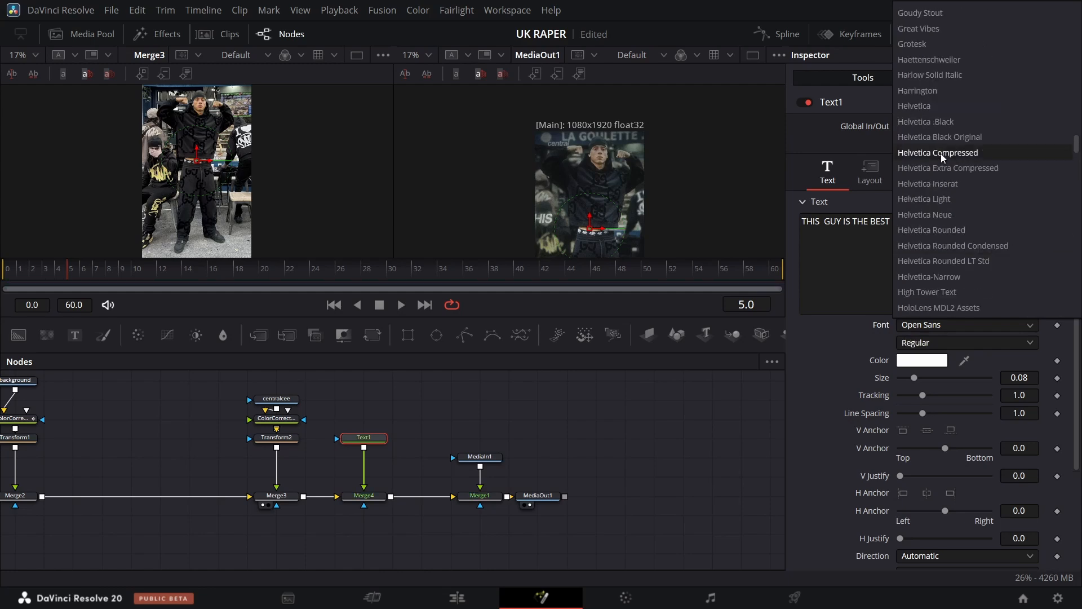
{"action": "left_click", "coordinate": [936, 107]}
{"action": "left_click", "coordinate": [954, 343]}
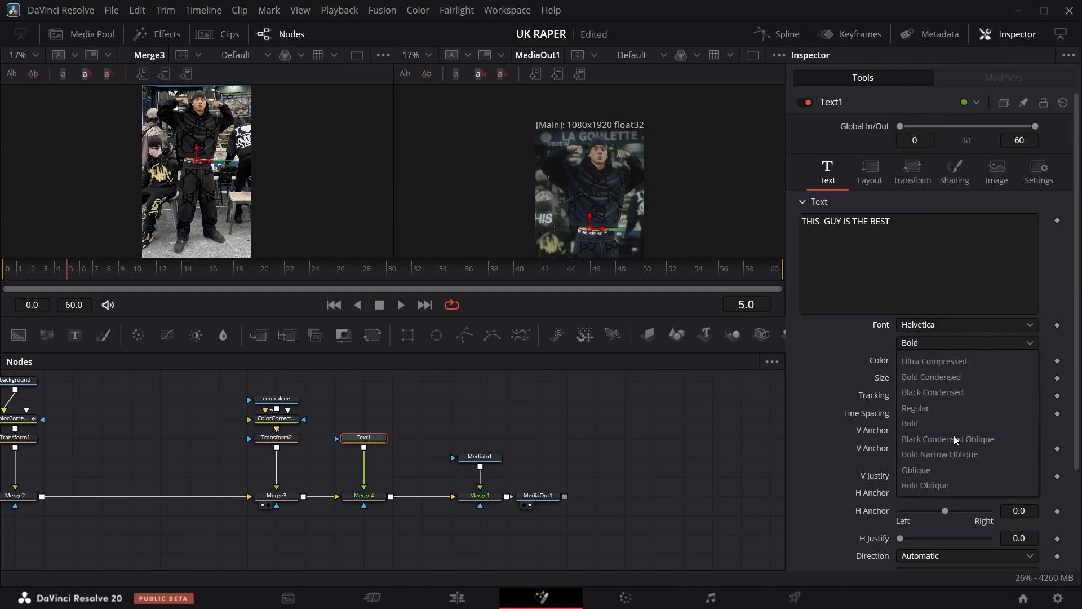
{"action": "left_click", "coordinate": [949, 485]}
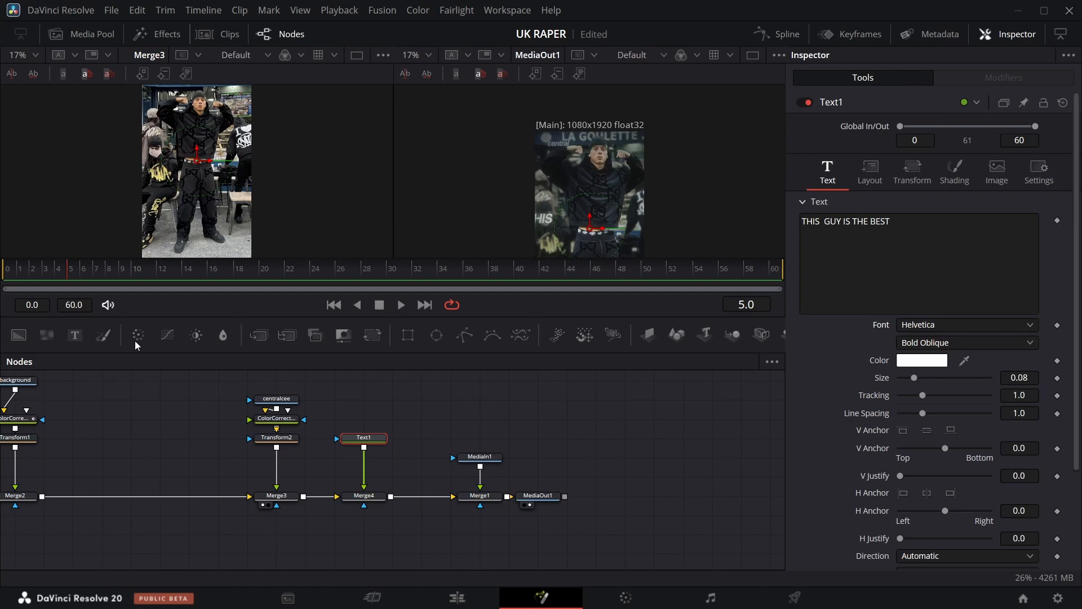
Show Merge4 in the spare viewer and set Text1's size to 0.1017.
{"action": "left_click", "coordinate": [353, 506]}
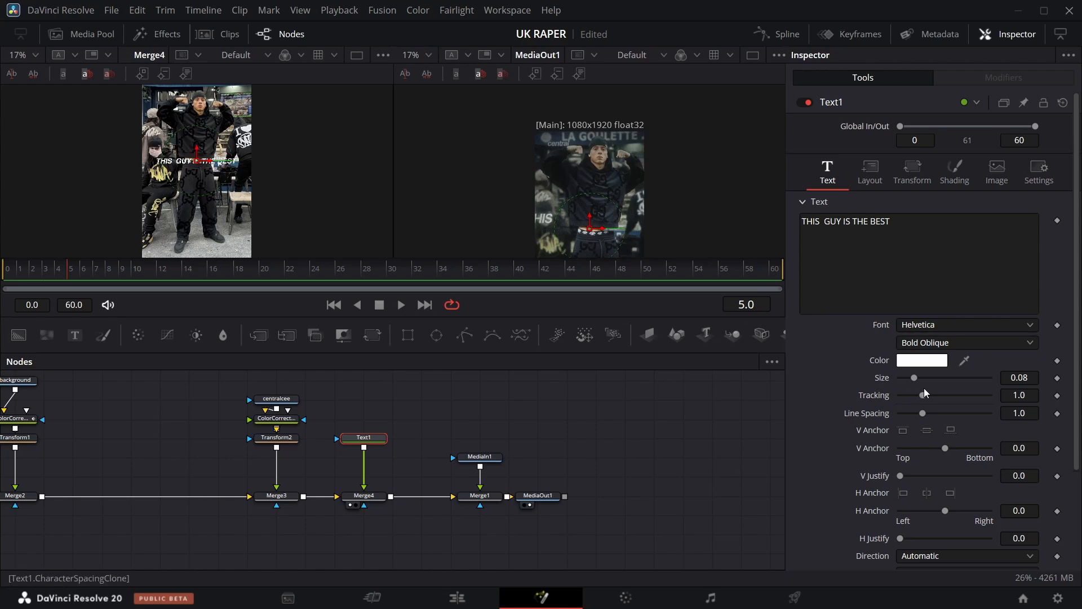
{"action": "left_click_drag", "start_coordinate": [1010, 378], "coordinate": [1021, 378]}
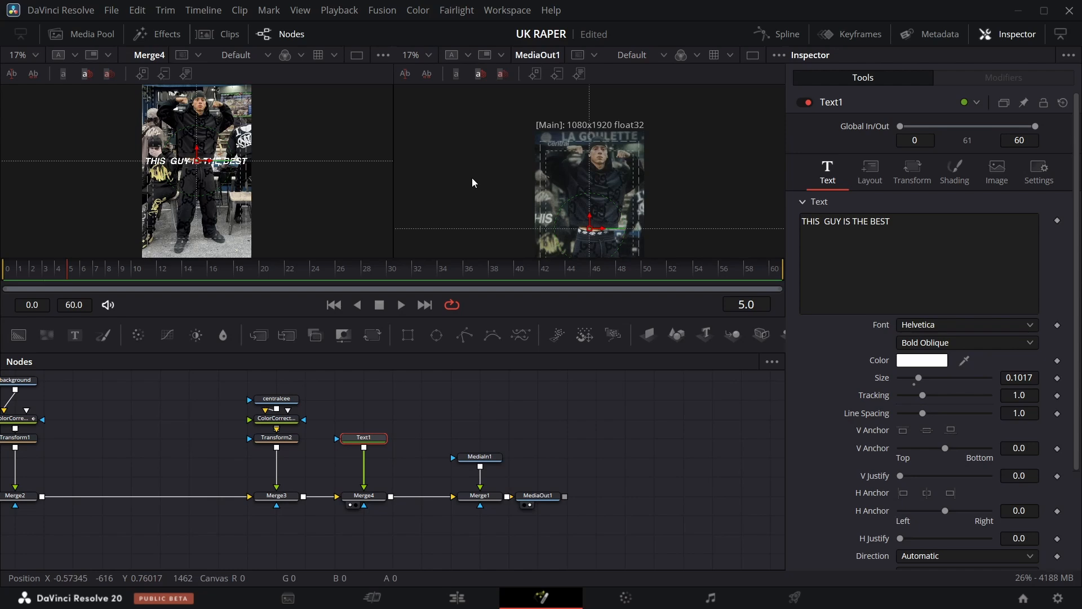
{"action": "scroll", "coordinate": [477, 186], "scroll_direction": "down", "scroll_amount": 2}
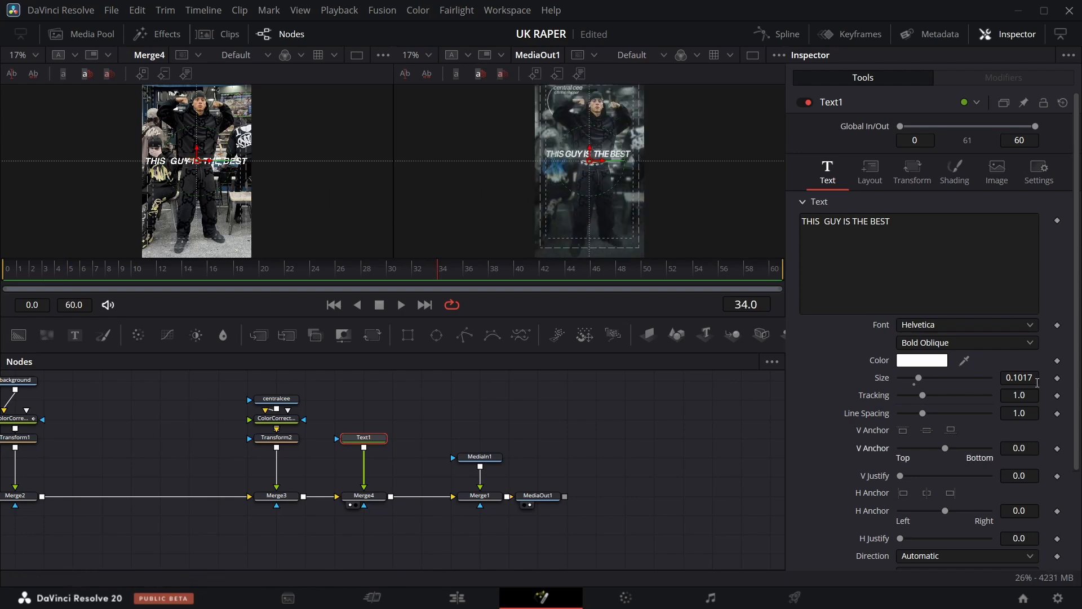
Nudge Text1's size, then insert a Glow tool after Text1 and set its Glow Size to 37.
{"action": "left_click_drag", "start_coordinate": [1036, 379], "coordinate": [1010, 379]}
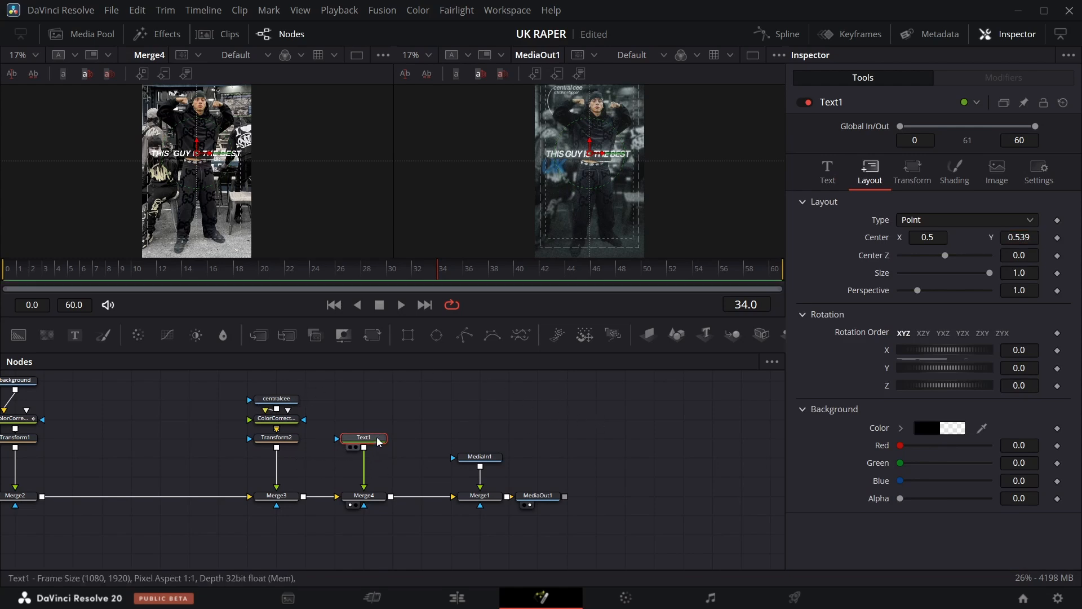
{"action": "key", "text": "shift+space"}
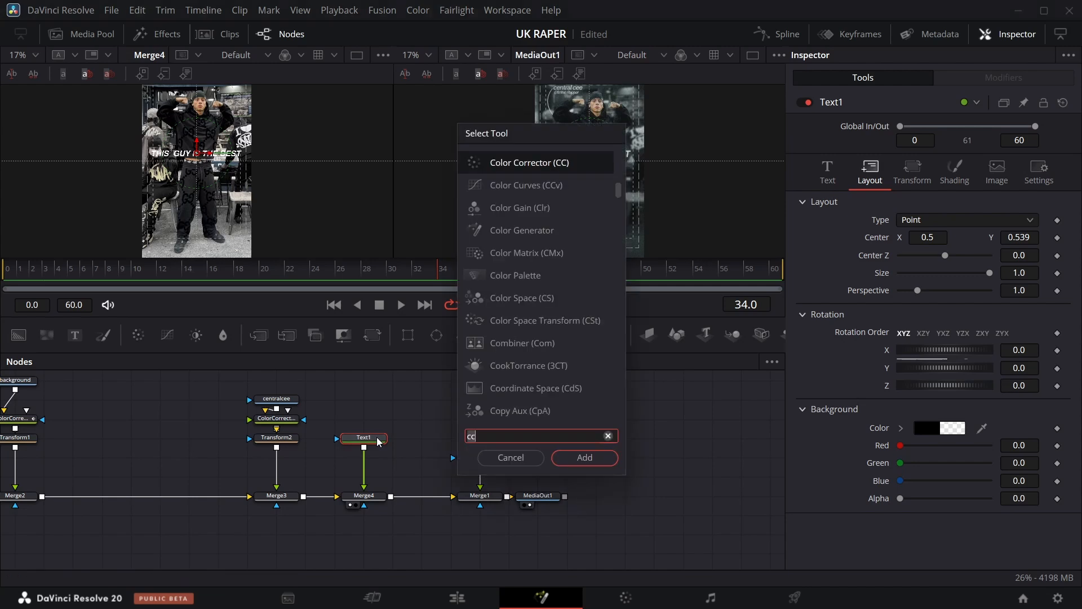
{"action": "type", "text": "glow"}
{"action": "key", "text": "Return"}
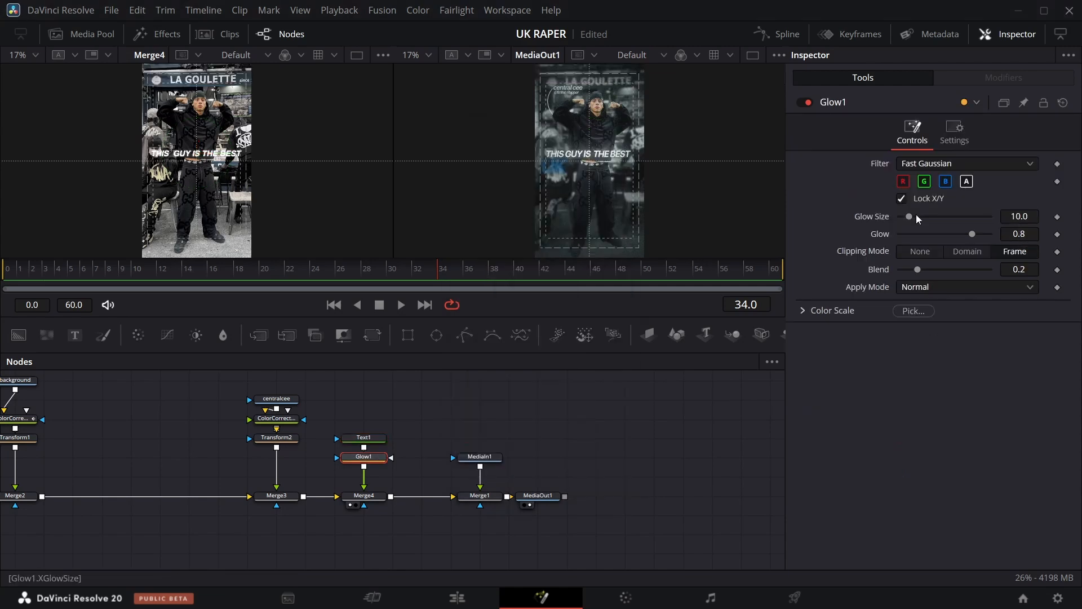
{"action": "left_click_drag", "start_coordinate": [912, 214], "coordinate": [936, 221]}
Add a Rectangle node to the flow and resize it in the viewer to about 0.22 wide over the word THIS.
{"action": "left_click_drag", "start_coordinate": [440, 272], "coordinate": [333, 286]}
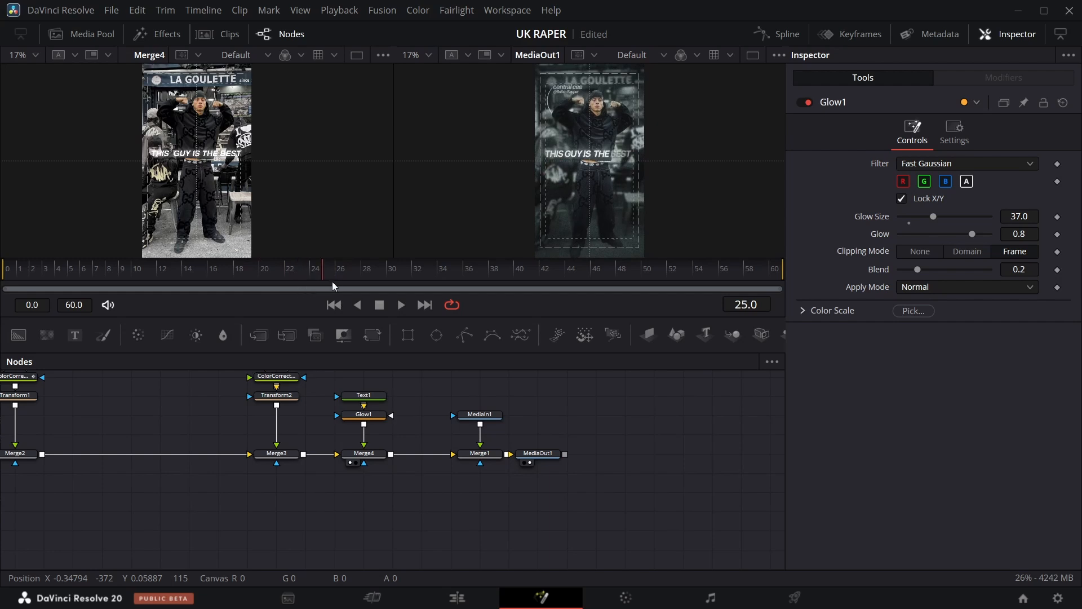
{"action": "left_click_drag", "start_coordinate": [409, 345], "coordinate": [343, 550]}
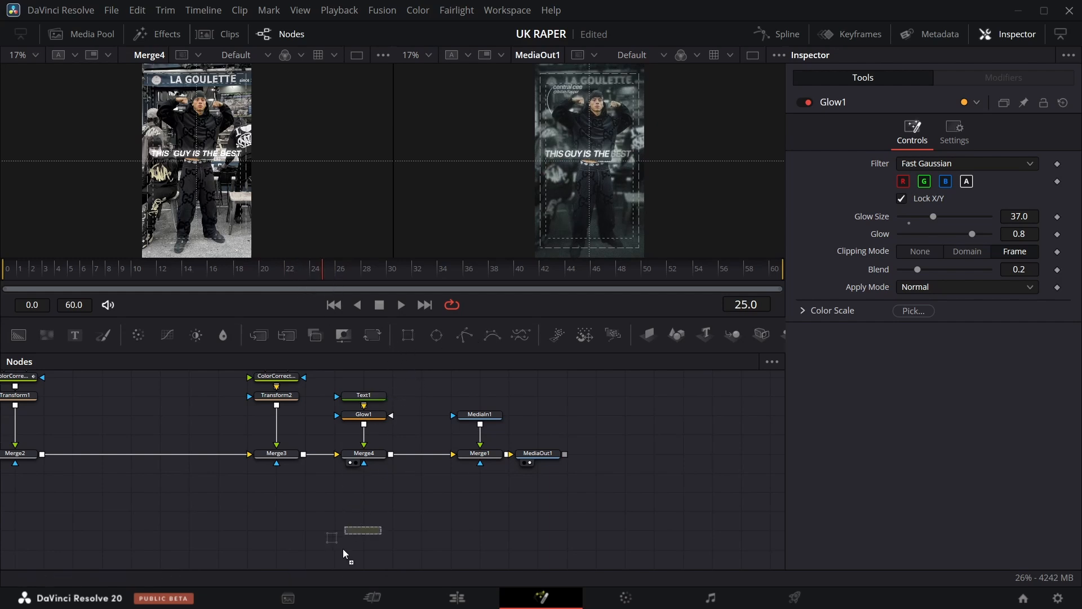
{"action": "left_click_drag", "start_coordinate": [359, 498], "coordinate": [361, 497]}
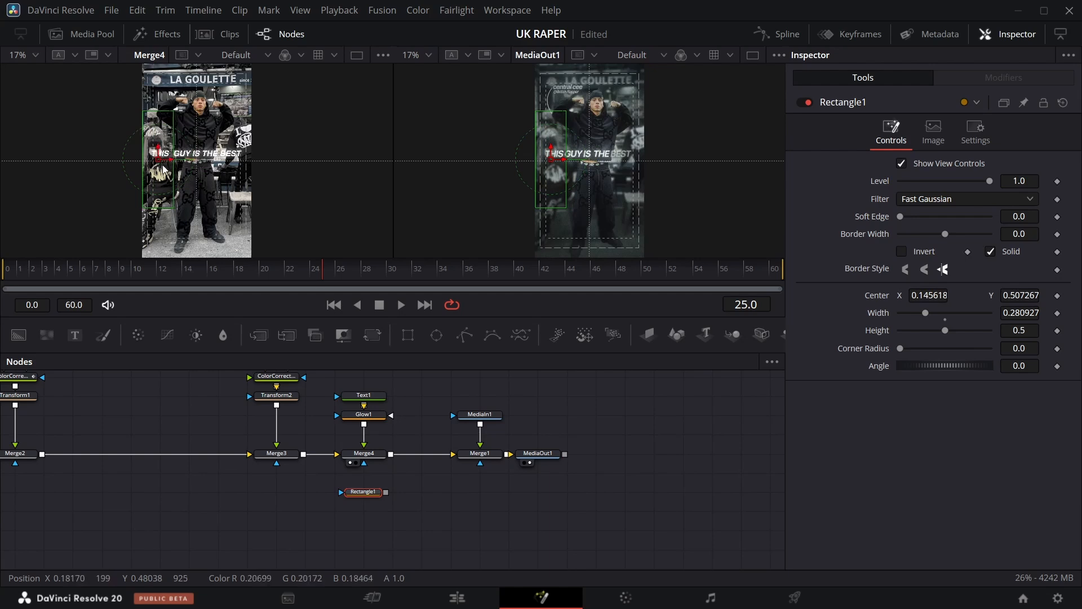
{"action": "left_click_drag", "start_coordinate": [174, 172], "coordinate": [159, 158]}
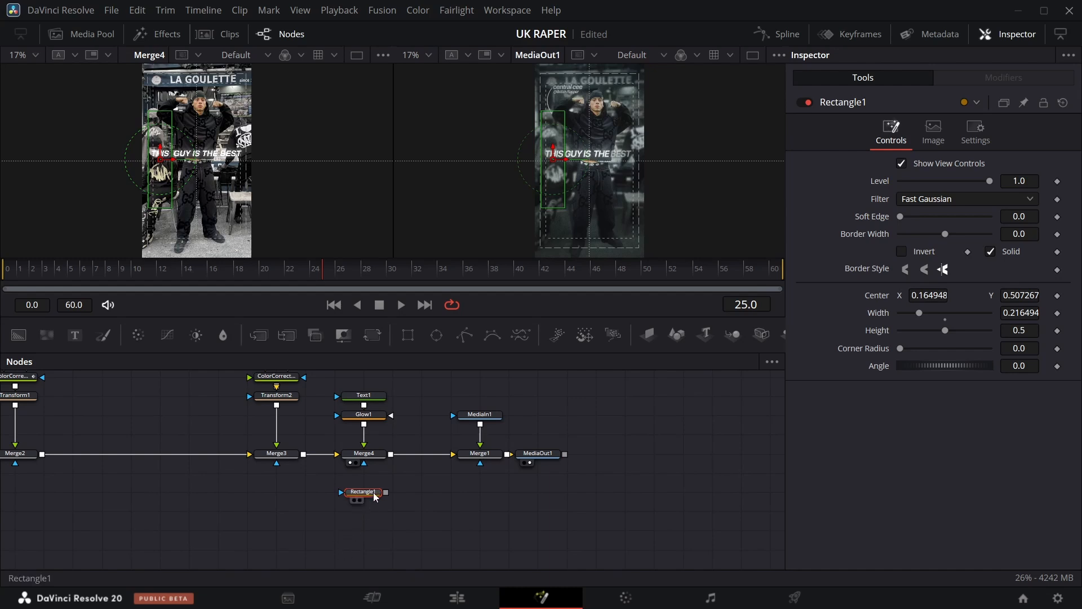
Paste four copies of the rectangle and rearrange the new Rectangle1_1 to Rectangle1_4 nodes into a vertical column.
{"action": "left_click", "coordinate": [370, 521]}
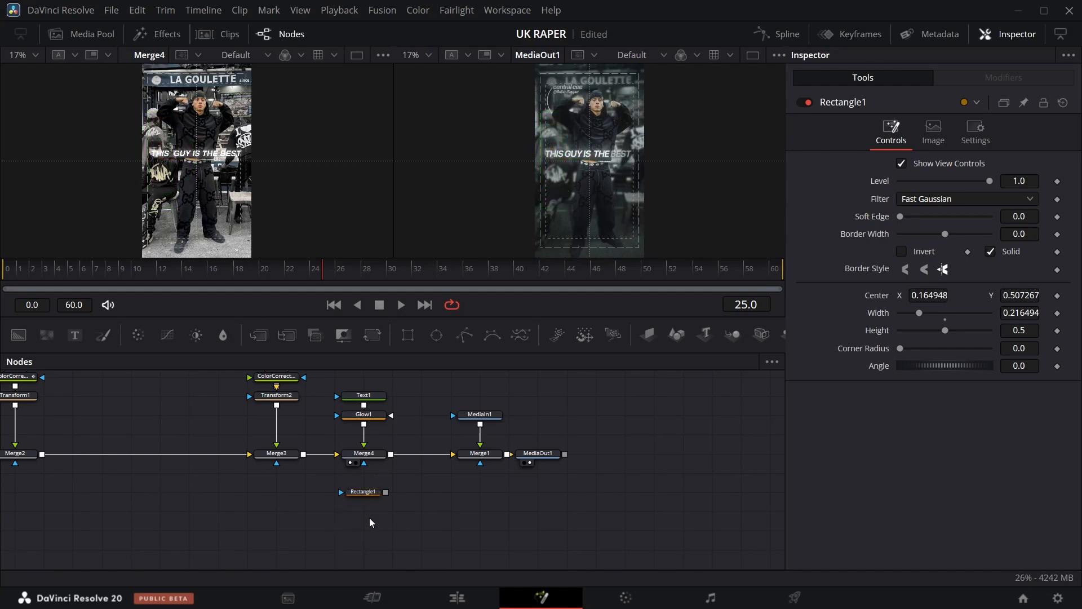
{"action": "key", "text": "ctrl+v"}
{"action": "key", "text": "ctrl+v"}
{"action": "key", "text": "ctrl+v"}
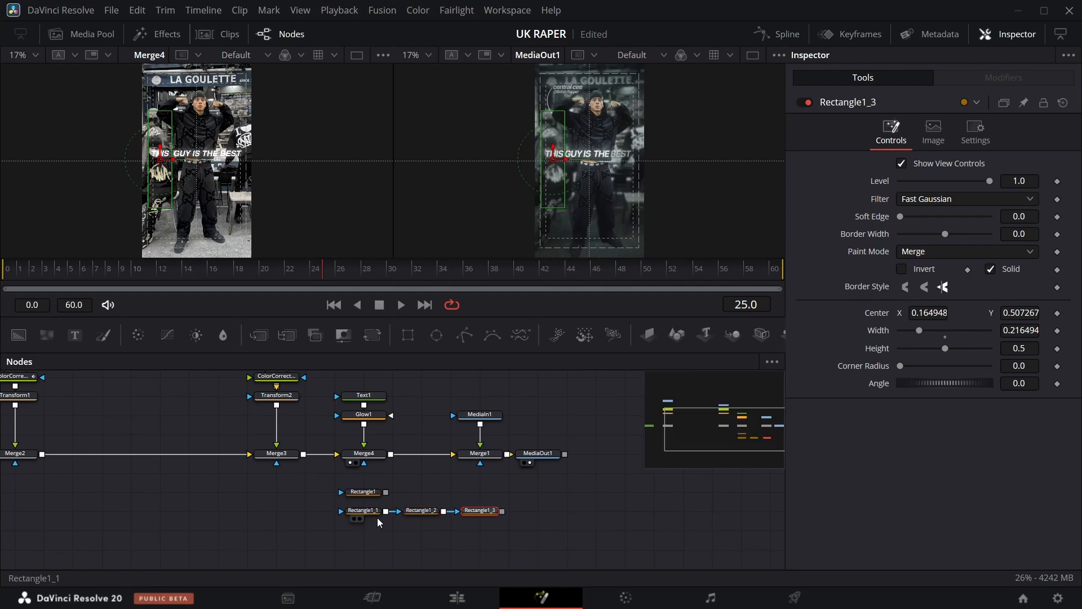
{"action": "key", "text": "ctrl+v"}
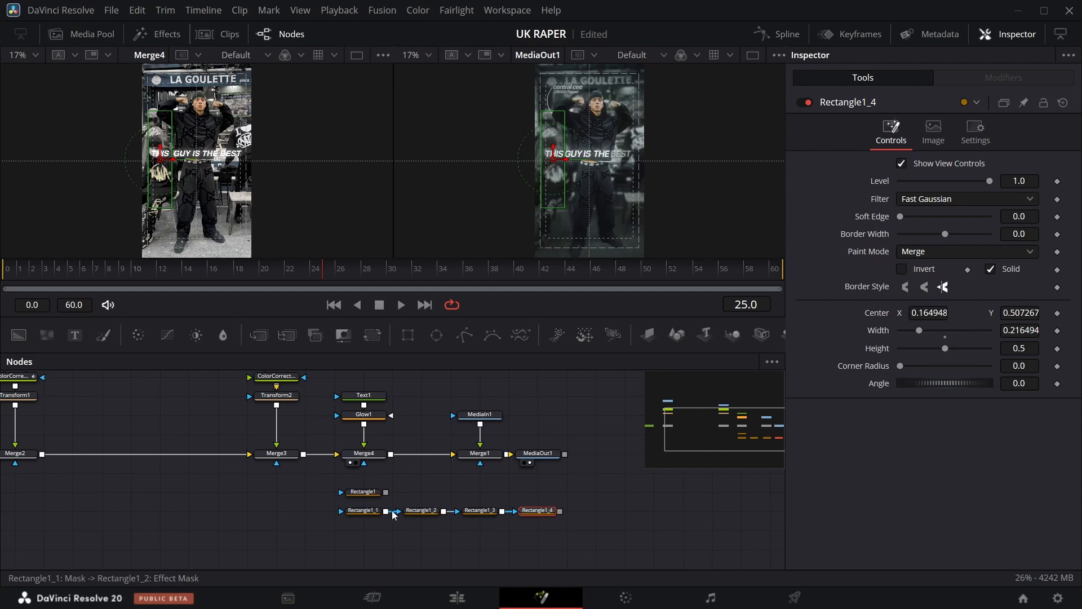
{"action": "mouse_move", "coordinate": [359, 512]}
{"action": "left_mouse_down"}
{"action": "mouse_move", "coordinate": [329, 512]}
{"action": "mouse_move", "coordinate": [363, 512]}
{"action": "mouse_move", "coordinate": [363, 530]}
{"action": "left_mouse_up"}
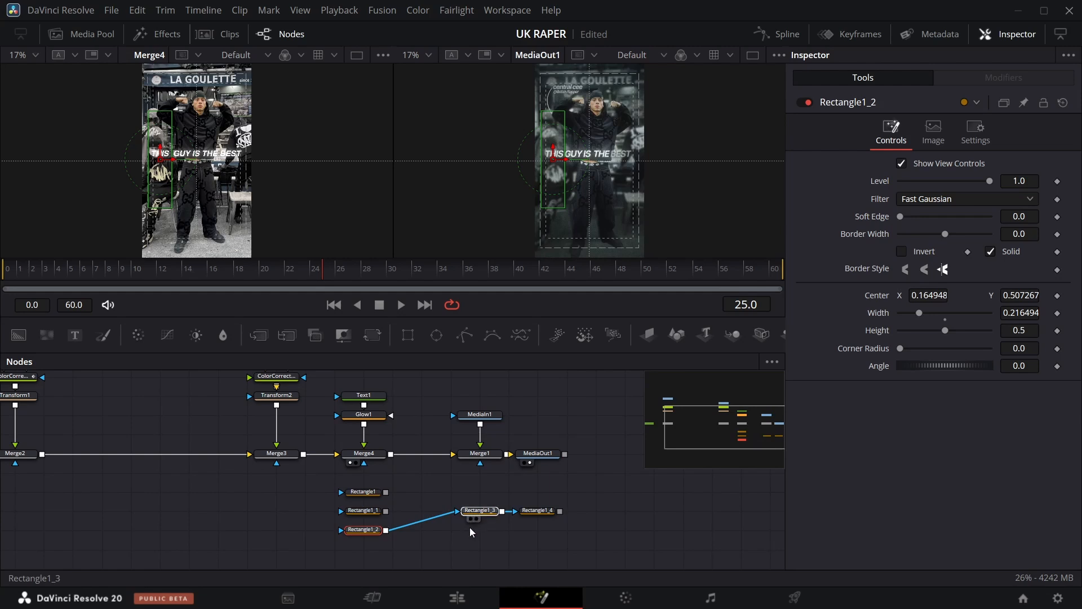
{"action": "left_click_drag", "start_coordinate": [473, 514], "coordinate": [359, 553]}
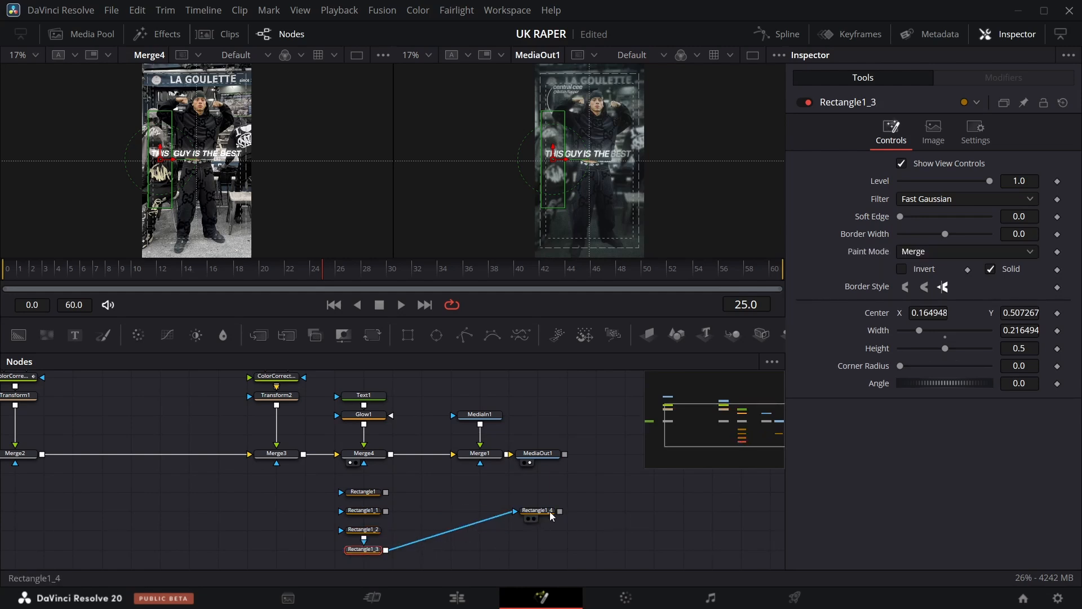
{"action": "left_click_drag", "start_coordinate": [551, 517], "coordinate": [378, 574]}
Move Rectangle1_1's center X to about 0.366 so it covers the second word.
{"action": "left_click", "coordinate": [367, 492]}
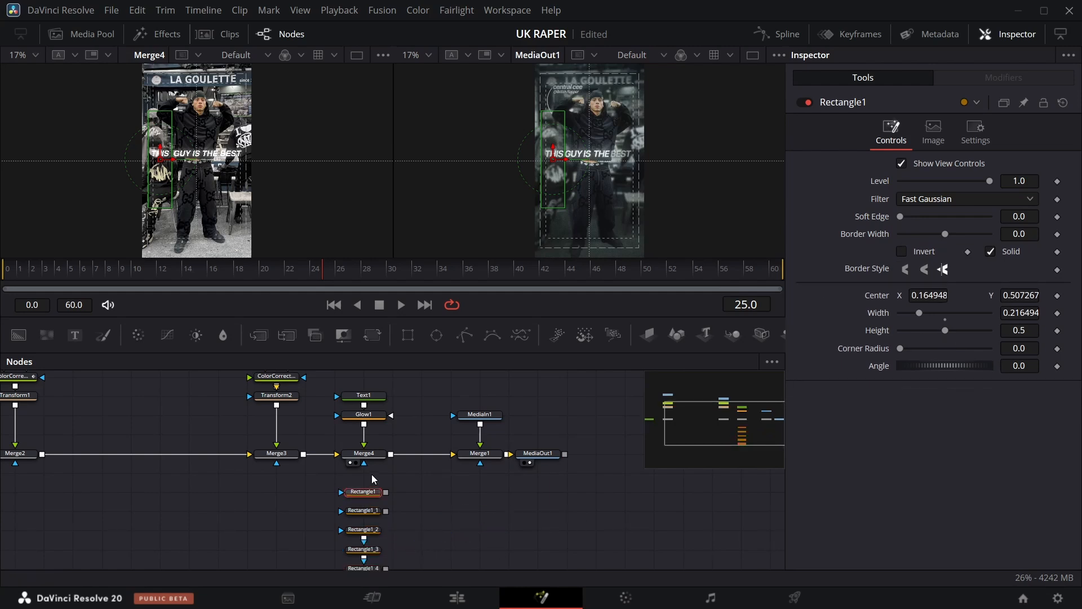
{"action": "left_click", "coordinate": [372, 517]}
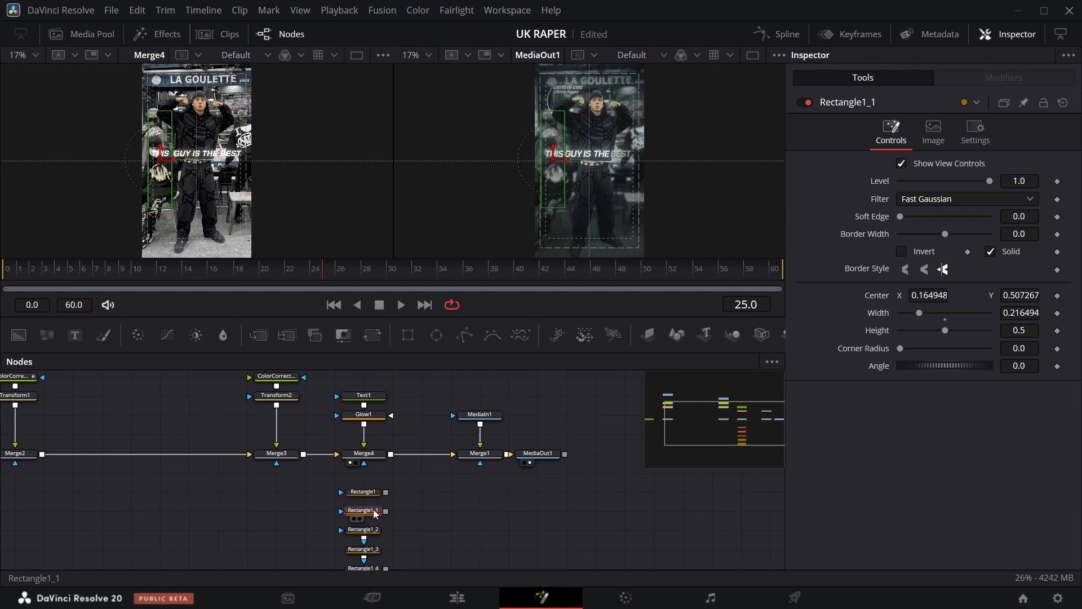
{"action": "left_click_drag", "start_coordinate": [903, 295], "coordinate": [933, 296]}
Position Rectangle1_2 at center X about 0.505 and narrow its width to about 0.112.
{"action": "left_click", "coordinate": [374, 532]}
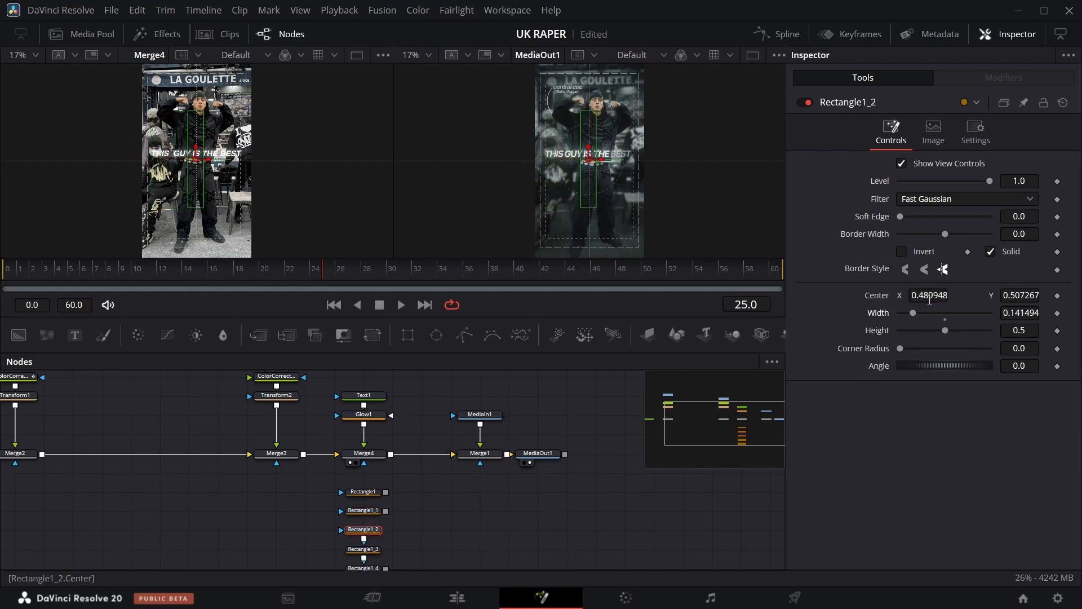
{"action": "left_click_drag", "start_coordinate": [917, 295], "coordinate": [924, 295]}
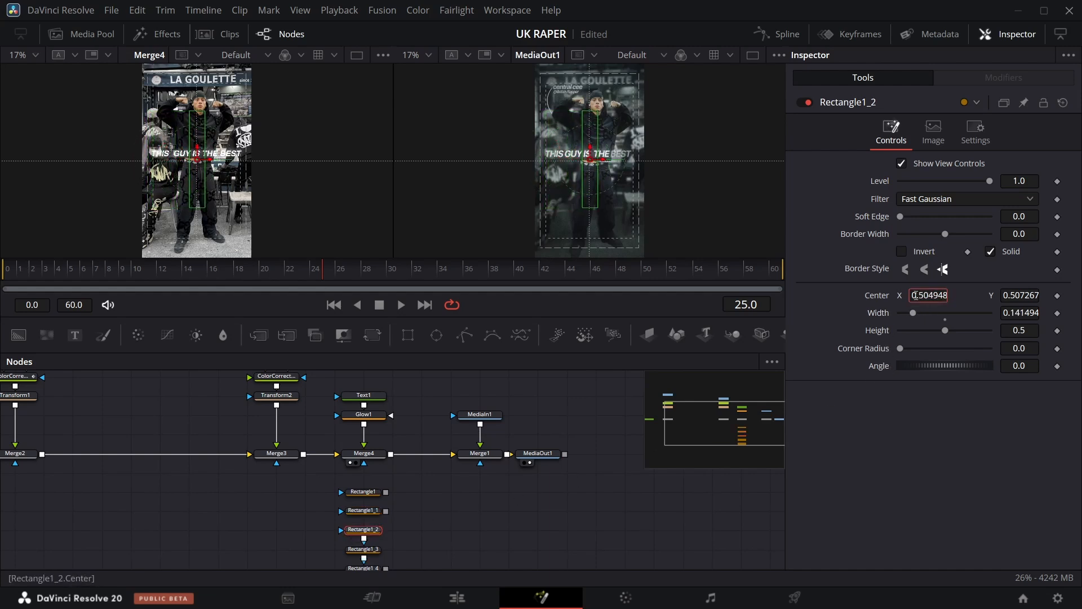
{"action": "left_click_drag", "start_coordinate": [1018, 313], "coordinate": [1002, 313]}
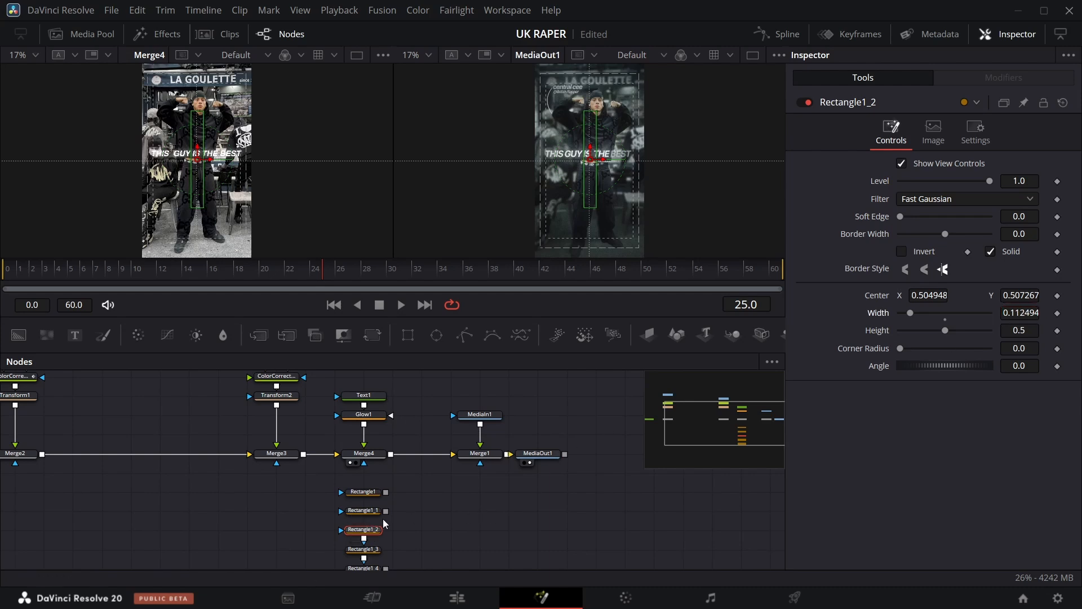
Move Rectangle1_3's center X to about 0.62 so it covers the next word.
{"action": "left_click", "coordinate": [364, 549]}
{"action": "scroll", "coordinate": [439, 533], "scroll_direction": "down", "scroll_amount": 1}
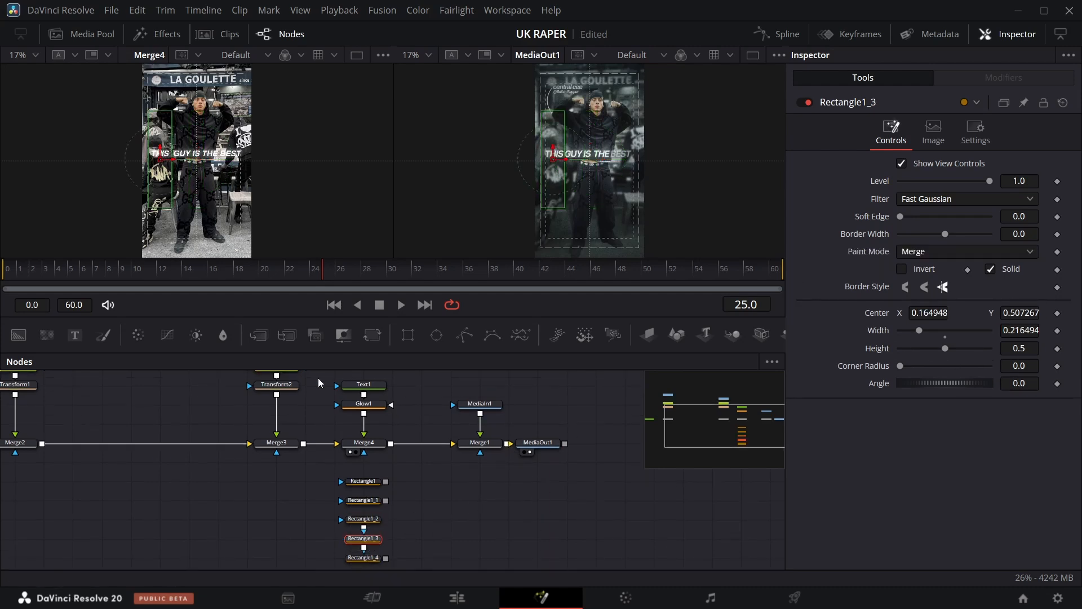
{"action": "left_click_drag", "start_coordinate": [929, 313], "coordinate": [1006, 331]}
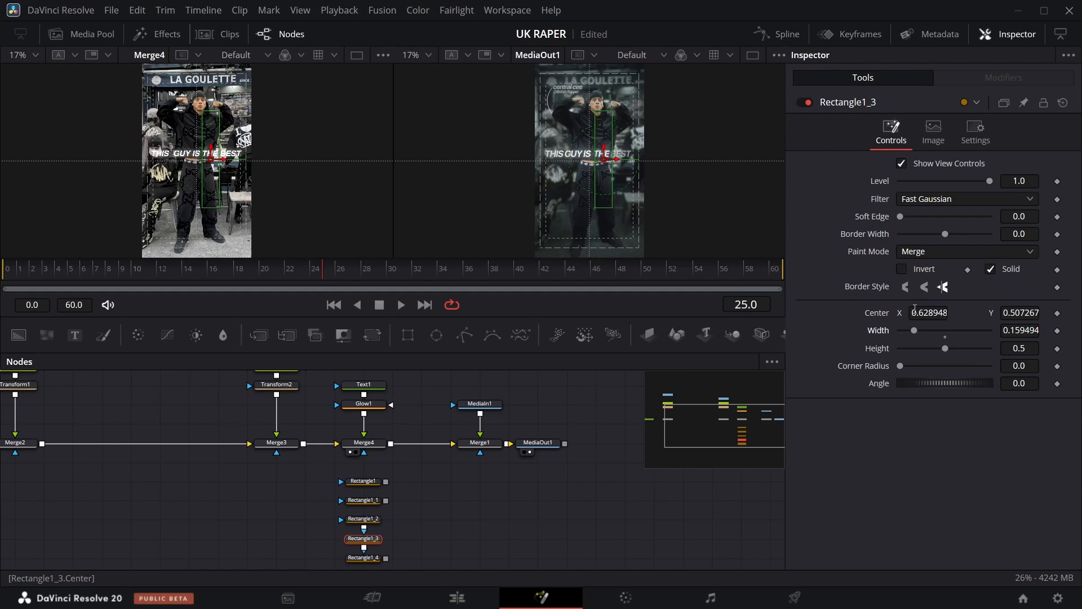
{"action": "left_click_drag", "start_coordinate": [936, 315], "coordinate": [933, 315]}
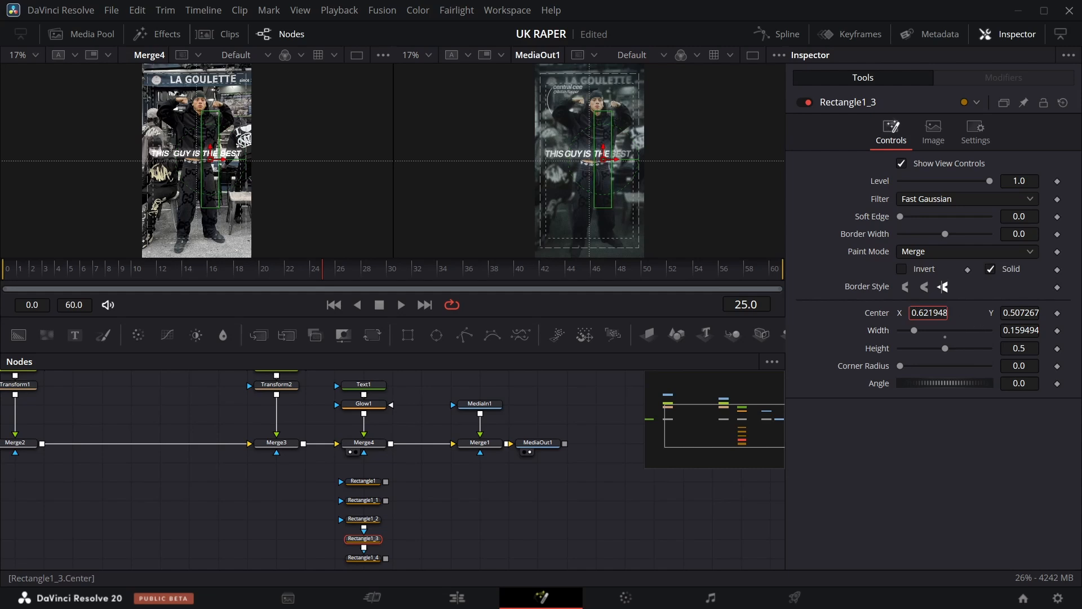
Shift Rectangle1_4's center X further right over the last word.
{"action": "left_click", "coordinate": [366, 558]}
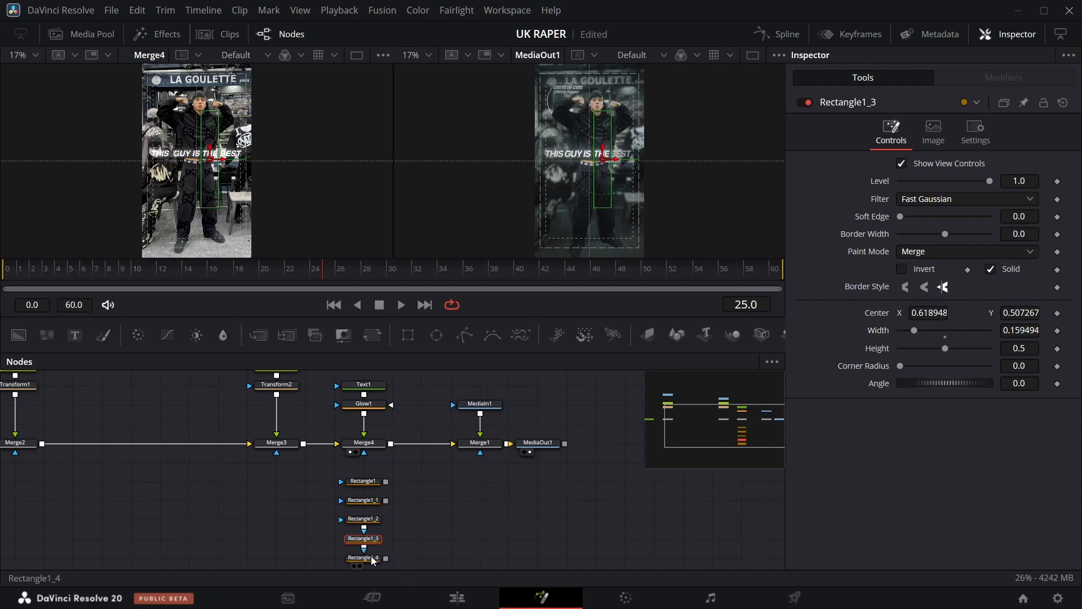
{"action": "scroll", "coordinate": [393, 566], "scroll_direction": "down", "scroll_amount": 1}
{"action": "left_click_drag", "start_coordinate": [921, 314], "coordinate": [1081, 314]}
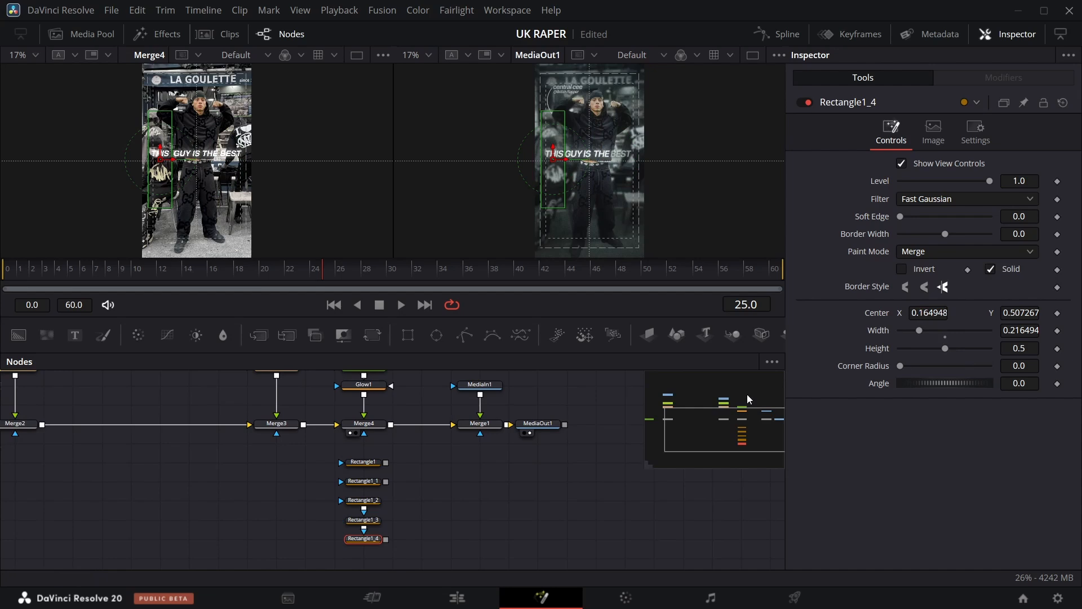
Set Level keyframes on Rectangle1 from frame 0 to frame 7 so the first word fades in.
{"action": "left_click", "coordinate": [371, 469]}
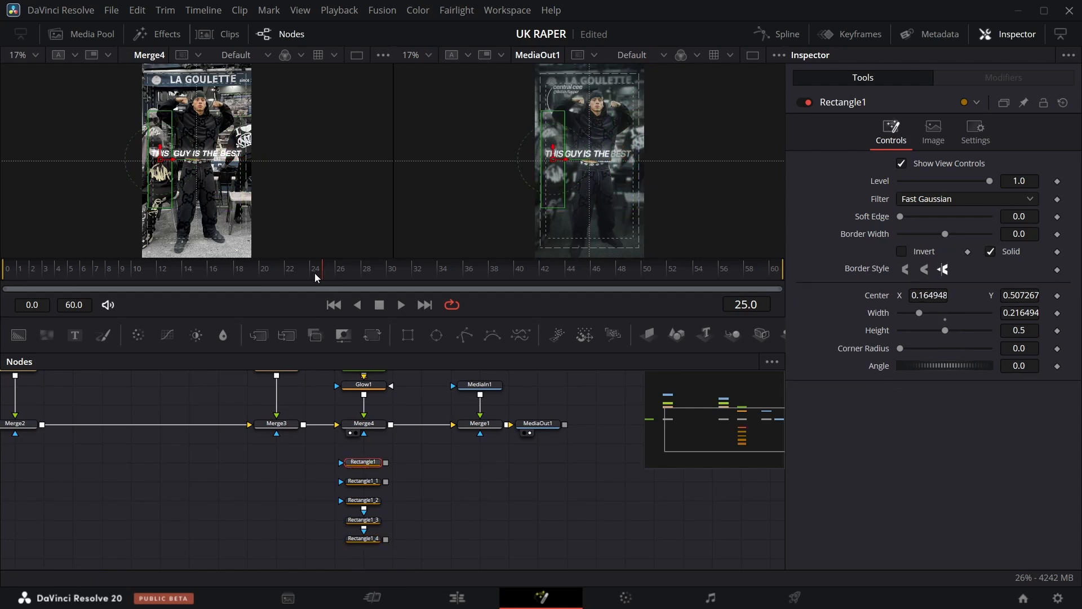
{"action": "left_click_drag", "start_coordinate": [323, 276], "coordinate": [3, 299]}
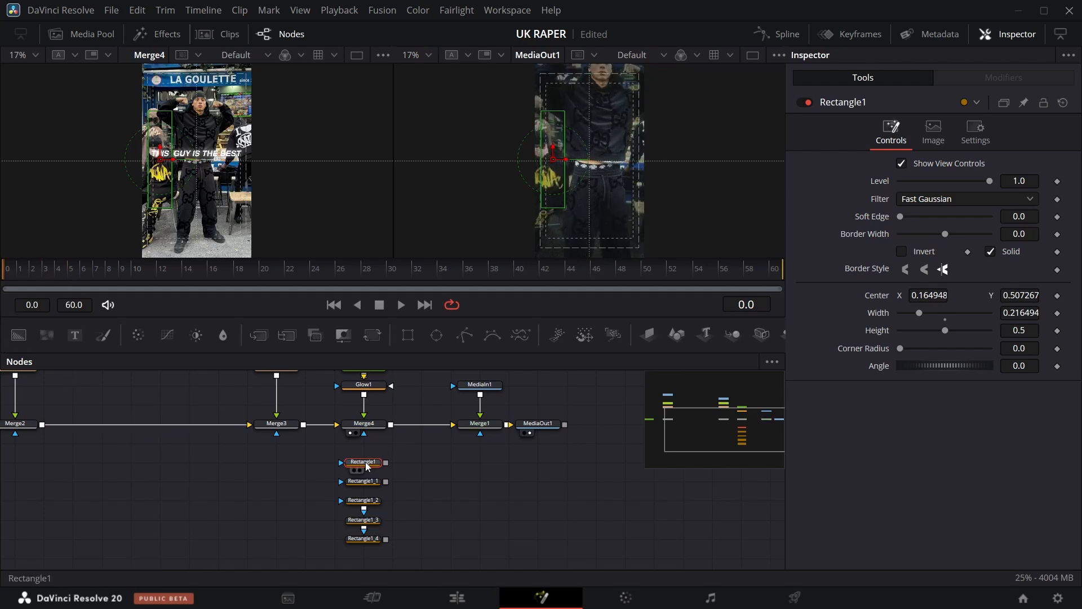
{"action": "left_click", "coordinate": [1058, 181]}
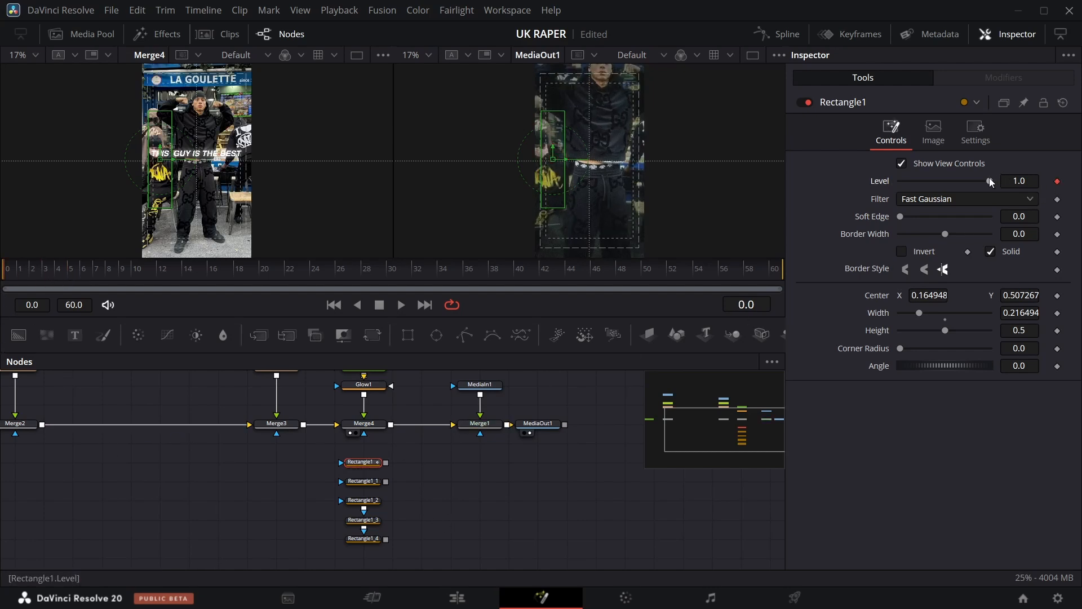
{"action": "mouse_move", "coordinate": [990, 181]}
{"action": "left_mouse_down"}
{"action": "mouse_move", "coordinate": [900, 181]}
{"action": "mouse_move", "coordinate": [990, 181]}
{"action": "left_mouse_up"}
{"action": "left_click", "coordinate": [96, 269]}
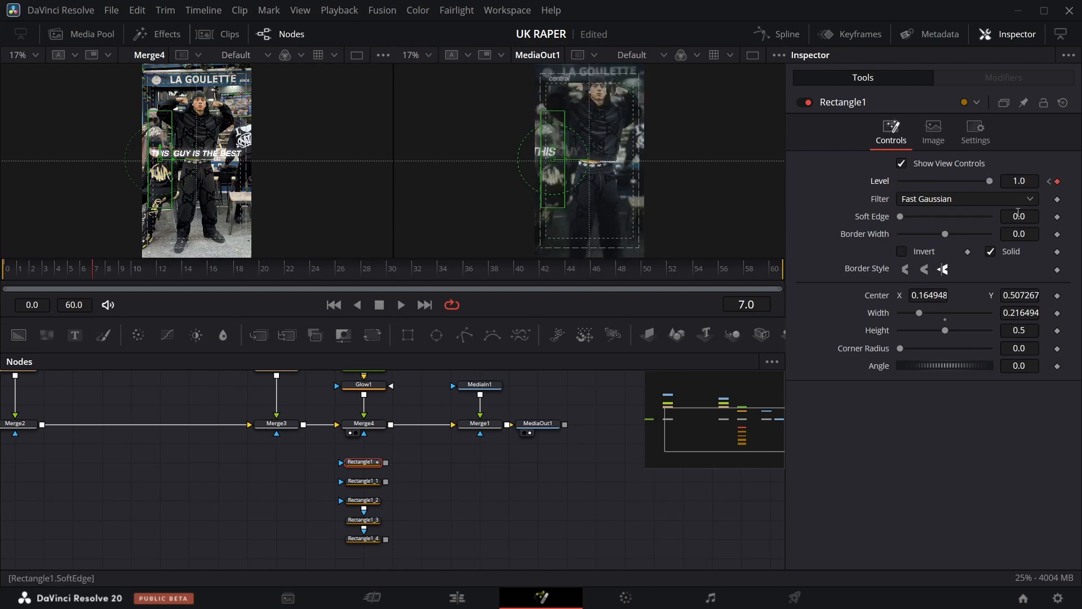
{"action": "key", "text": "Left"}
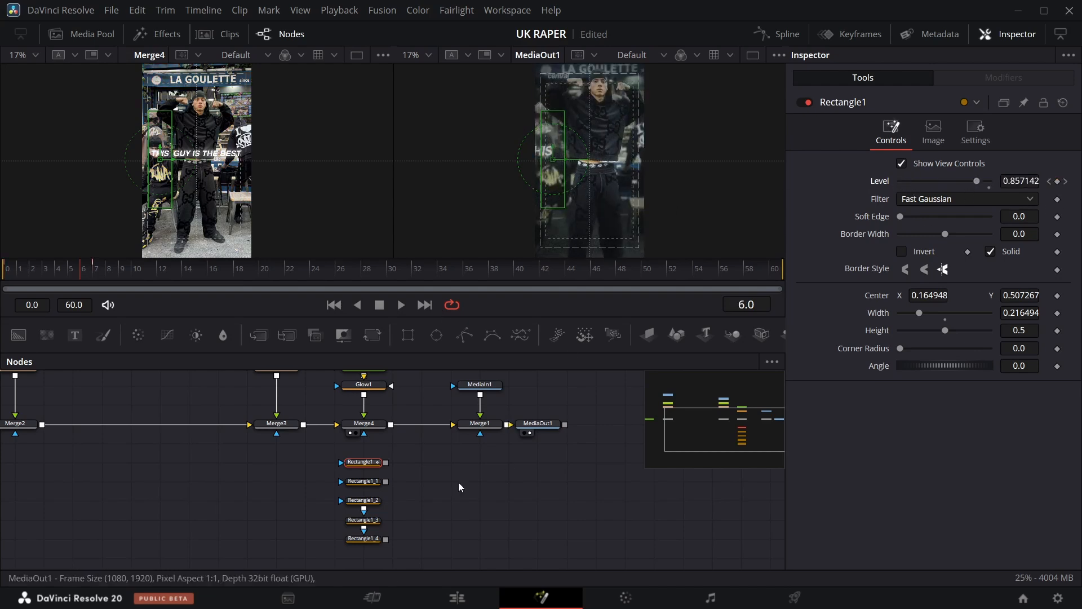
Keyframe Rectangle1_1's Level from 0 at frame 6 to 1 at frame 11.
{"action": "left_click", "coordinate": [363, 482]}
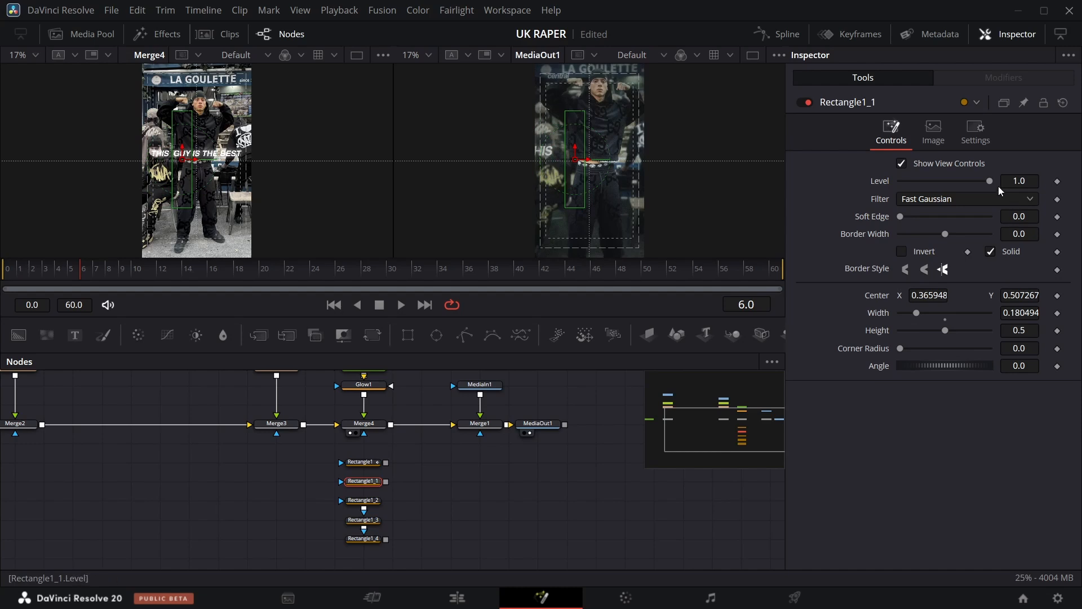
{"action": "left_click", "coordinate": [1057, 181]}
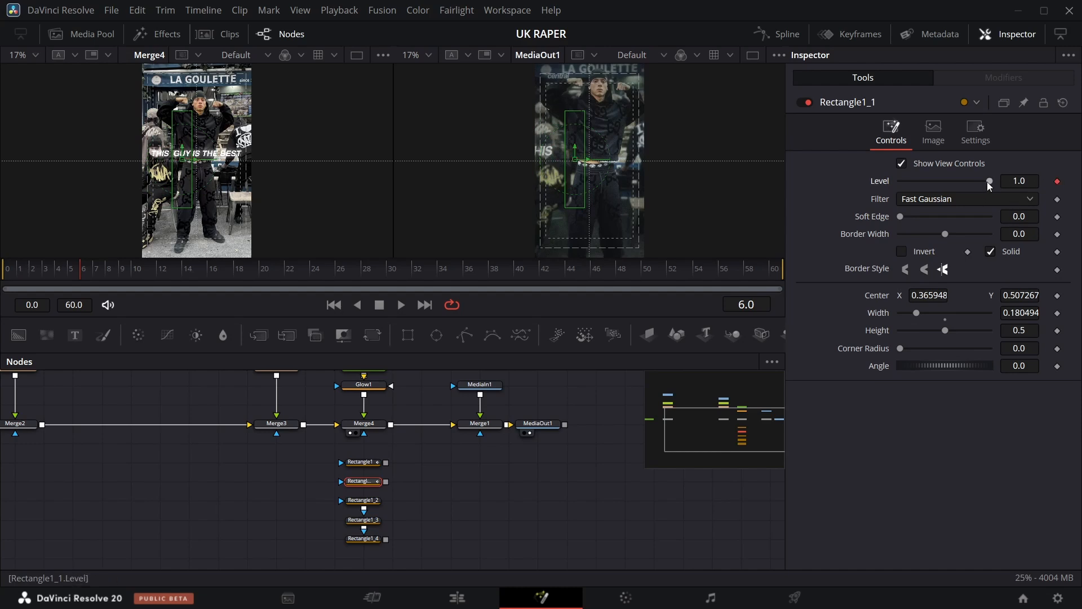
{"action": "left_click_drag", "start_coordinate": [990, 181], "coordinate": [713, 185]}
{"action": "key", "text": "Right"}
{"action": "key", "text": "Right"}
{"action": "key", "text": "Right"}
{"action": "key", "text": "Right"}
{"action": "key", "text": "Right"}
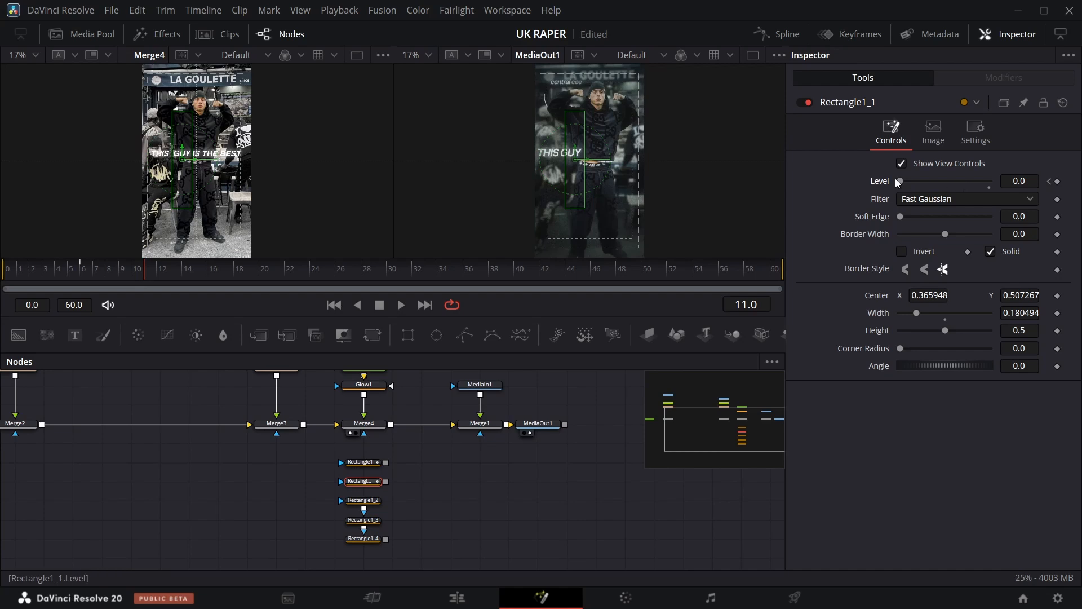
{"action": "left_click_drag", "start_coordinate": [901, 181], "coordinate": [990, 181]}
Keyframe Rectangle1_2's Level from 0 at frame 12 to 1 at frame 15.
{"action": "left_click", "coordinate": [361, 500]}
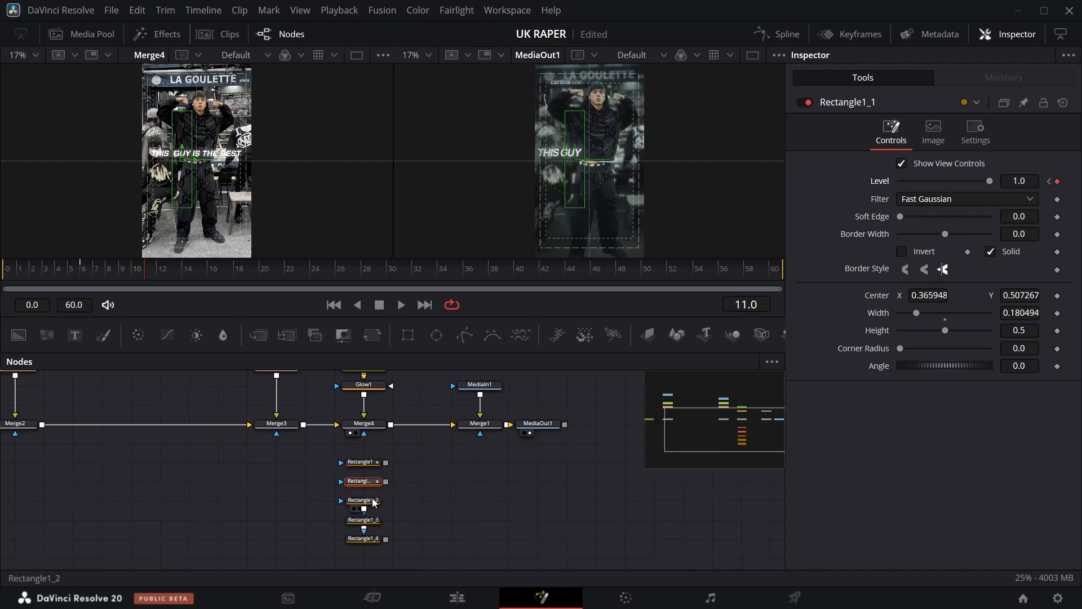
{"action": "key", "text": "Right"}
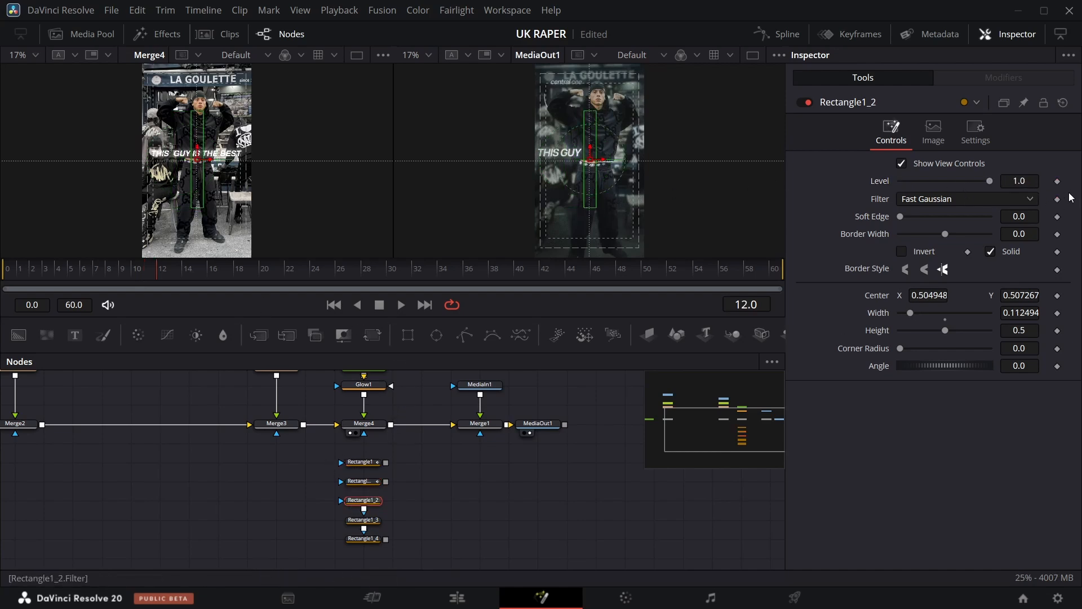
{"action": "left_click", "coordinate": [1058, 182]}
{"action": "left_click_drag", "start_coordinate": [991, 182], "coordinate": [896, 185]}
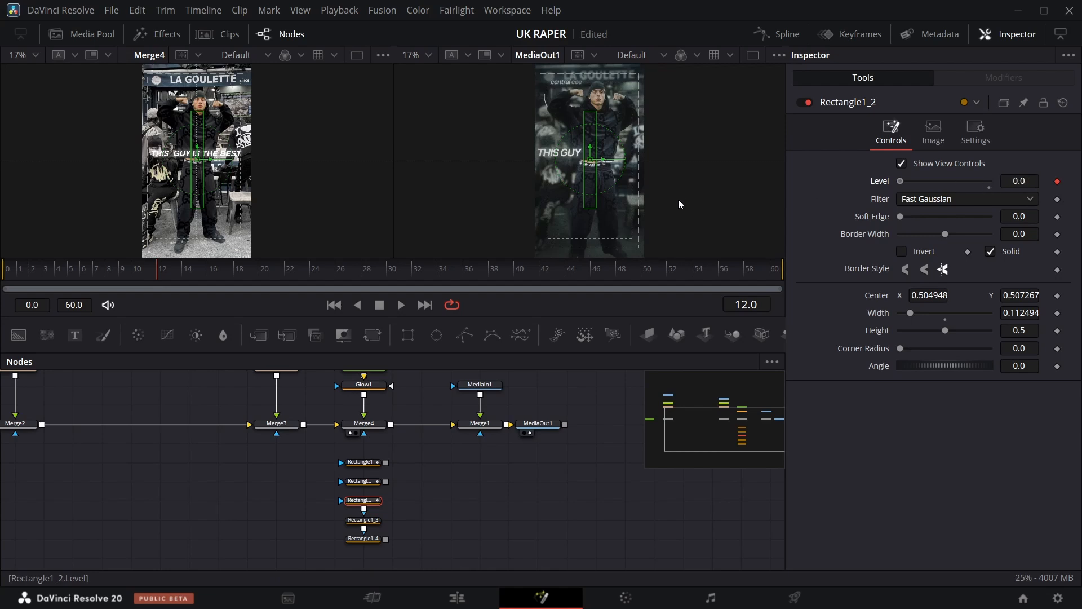
{"action": "key", "text": "Right"}
{"action": "key", "text": "Right"}
{"action": "key", "text": "Right"}
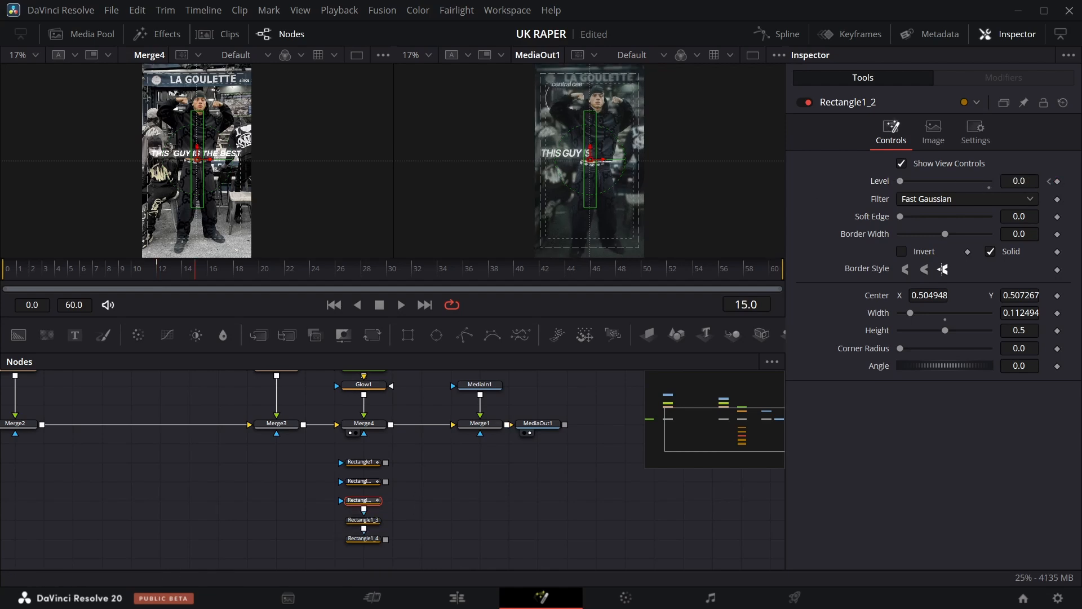
{"action": "left_click", "coordinate": [990, 188]}
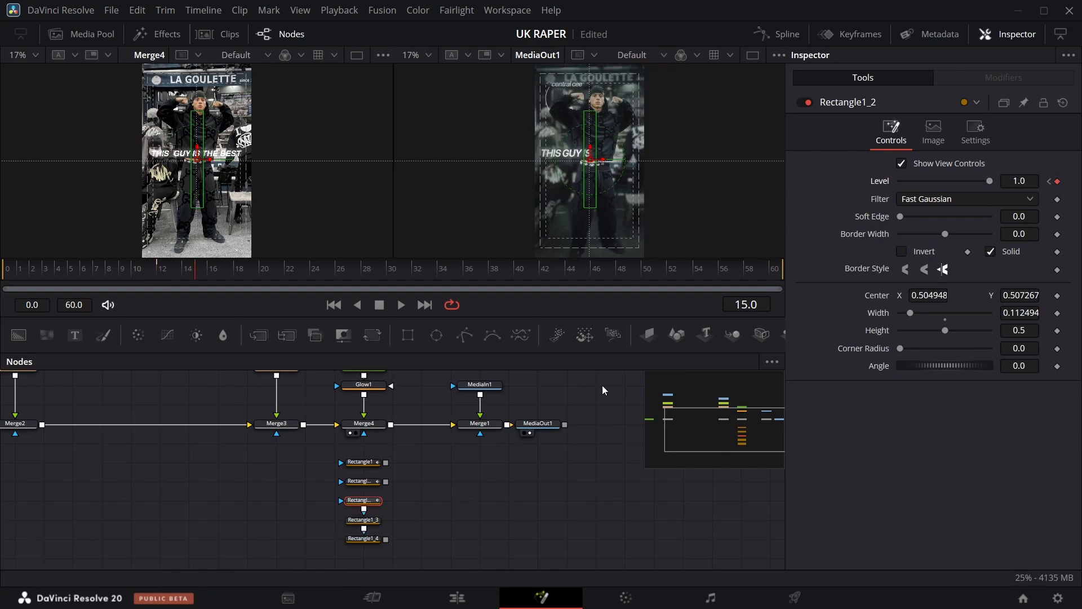
Keyframe Rectangle1_3's Level up to 1 at frame 21 so the fourth word fades in.
{"action": "left_click", "coordinate": [368, 520]}
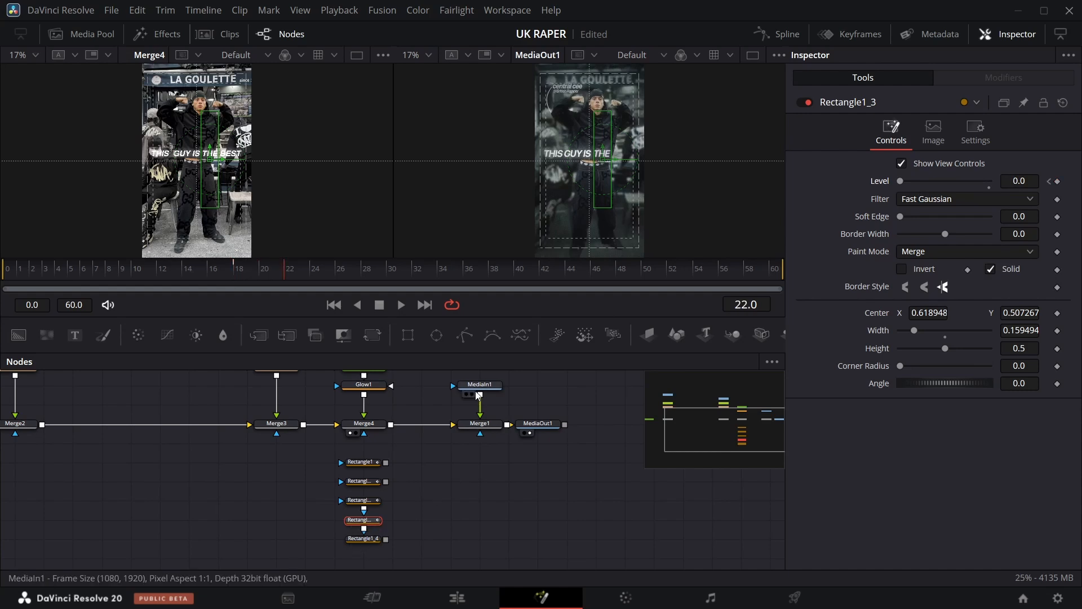
{"action": "left_click_drag", "start_coordinate": [902, 181], "coordinate": [991, 182]}
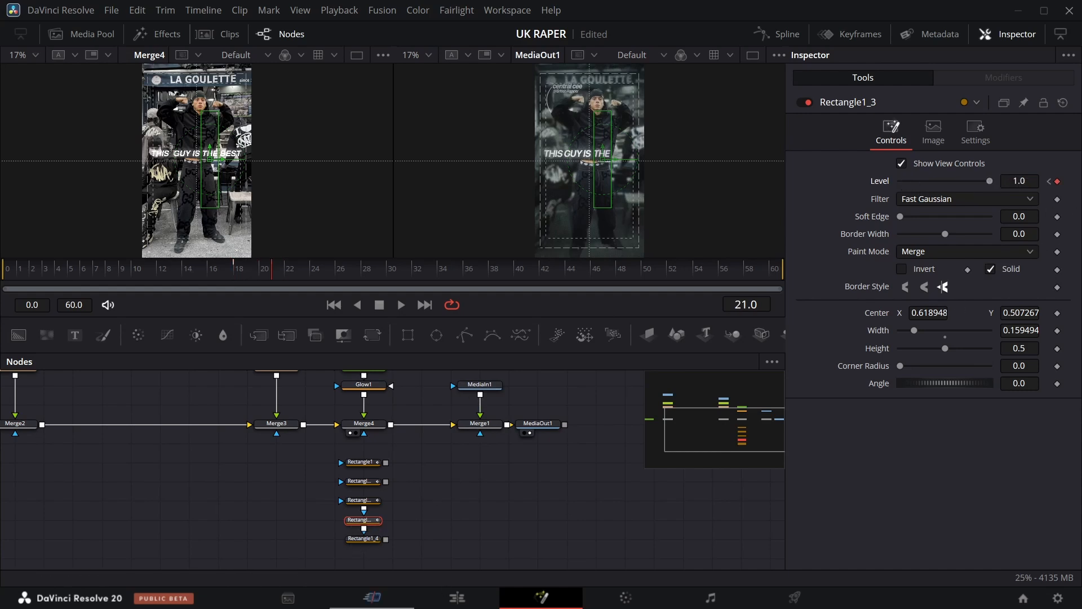
Keyframe Rectangle1_4's Level from 0 at frame 22 to 1 at frame 27 so the last word fades in.
{"action": "left_click", "coordinate": [373, 543]}
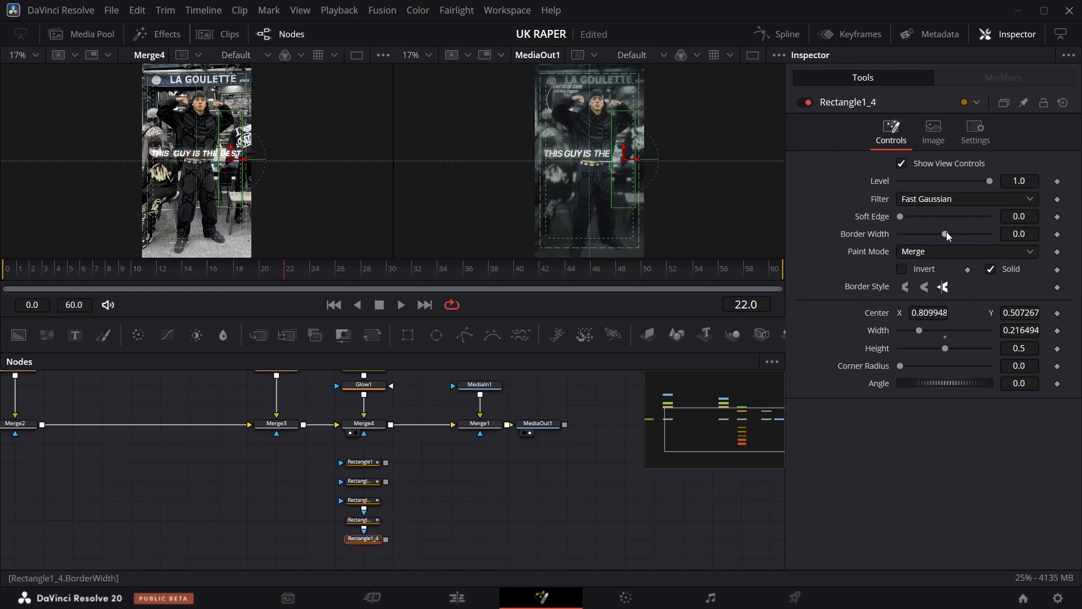
{"action": "key", "text": "Left"}
{"action": "left_click", "coordinate": [1058, 181]}
{"action": "left_click_drag", "start_coordinate": [988, 182], "coordinate": [861, 188]}
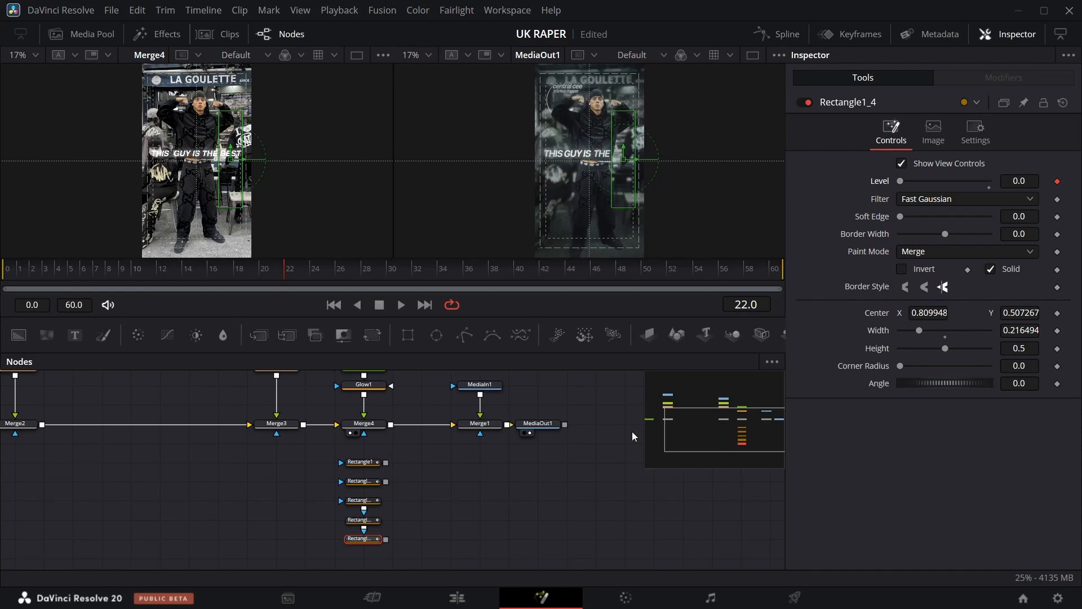
{"action": "key", "text": "Right"}
{"action": "key", "text": "Right"}
{"action": "key", "text": "Right"}
{"action": "key", "text": "Right"}
{"action": "key", "text": "Right"}
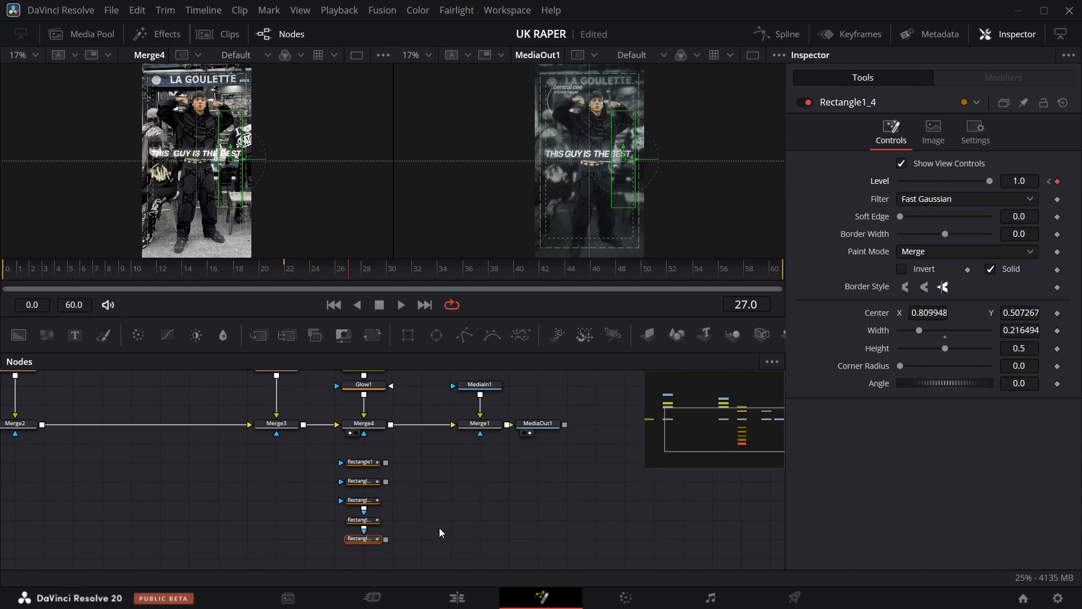
Chain the rectangle masks together so they all feed Merge4's mask input.
{"action": "left_click", "coordinate": [373, 461]}
{"action": "left_click_drag", "start_coordinate": [387, 462], "coordinate": [364, 433]}
{"action": "left_click_drag", "start_coordinate": [386, 482], "coordinate": [364, 463]}
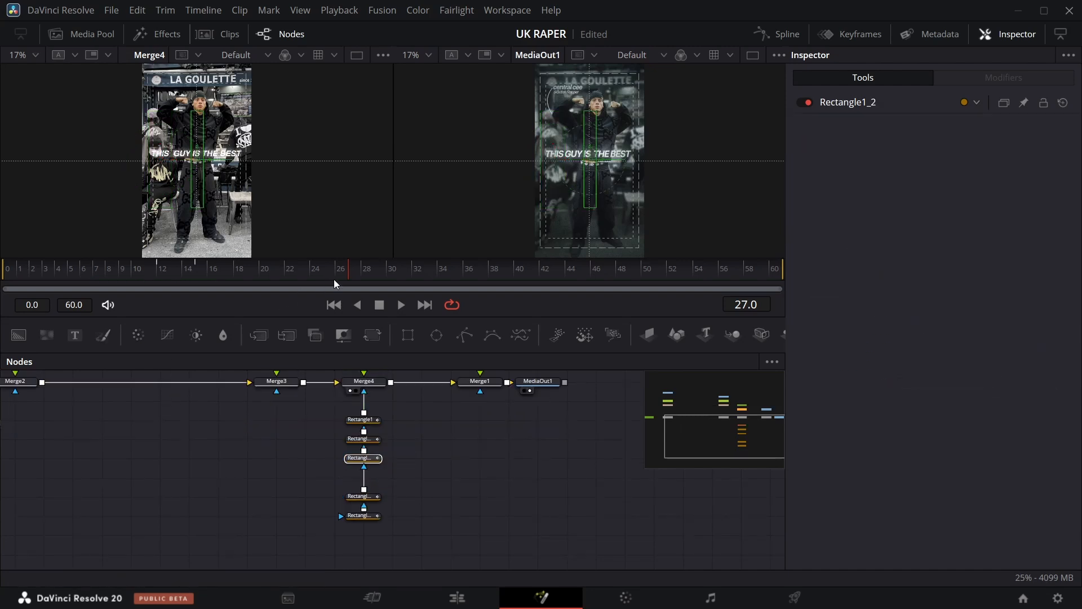
Select MediaIn1, Merge1 and MediaOut1 and shift them right to make room in the node tree.
{"action": "left_click_drag", "start_coordinate": [347, 273], "coordinate": [597, 264]}
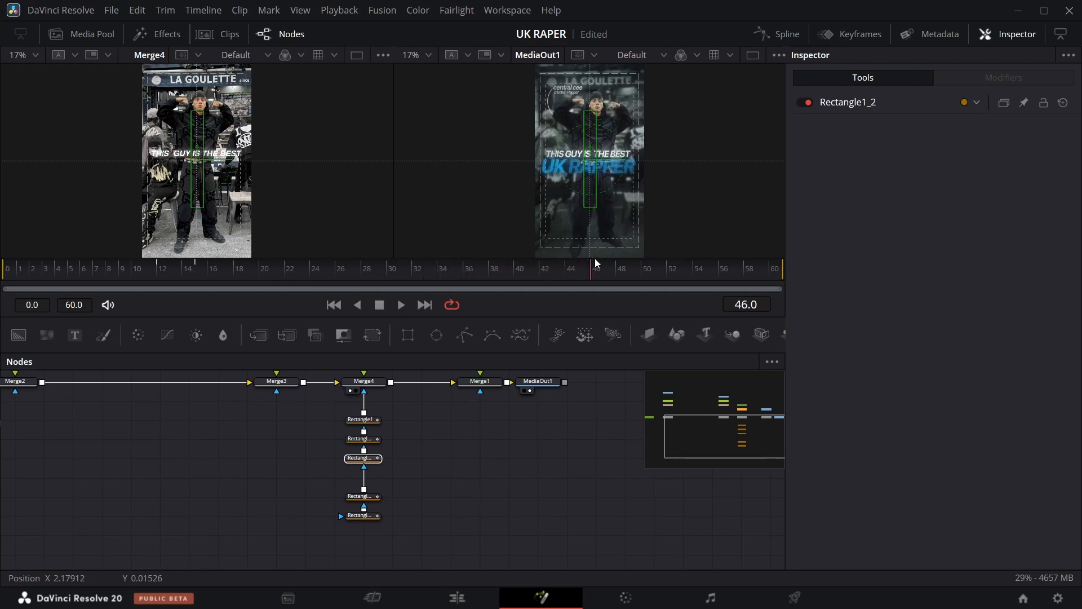
{"action": "scroll", "coordinate": [457, 555], "scroll_direction": "up", "scroll_amount": 3}
{"action": "scroll", "coordinate": [425, 467], "scroll_direction": "down", "scroll_amount": 1}
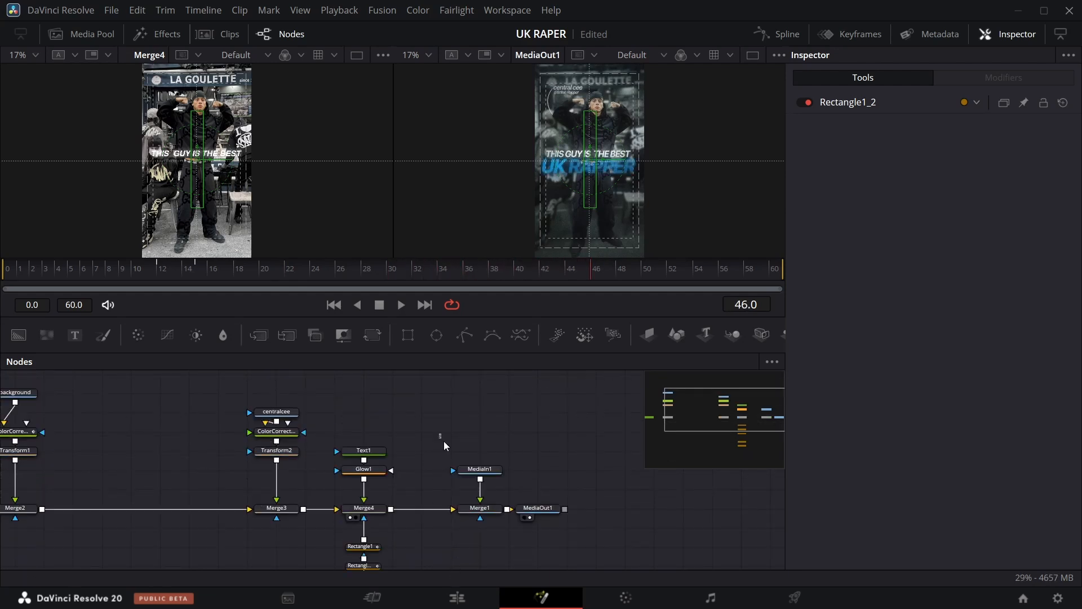
{"action": "left_click_drag", "start_coordinate": [444, 441], "coordinate": [573, 536]}
{"action": "left_click_drag", "start_coordinate": [480, 515], "coordinate": [625, 515]}
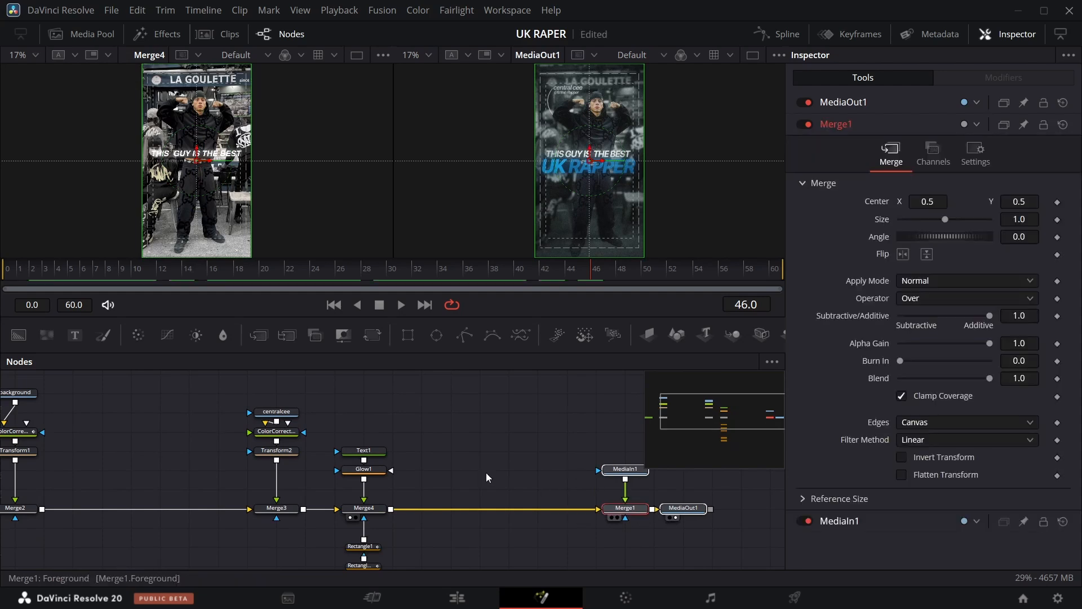
Duplicate the Text1 node and merge the copy into the main line after Merge4.
{"action": "left_click", "coordinate": [372, 451]}
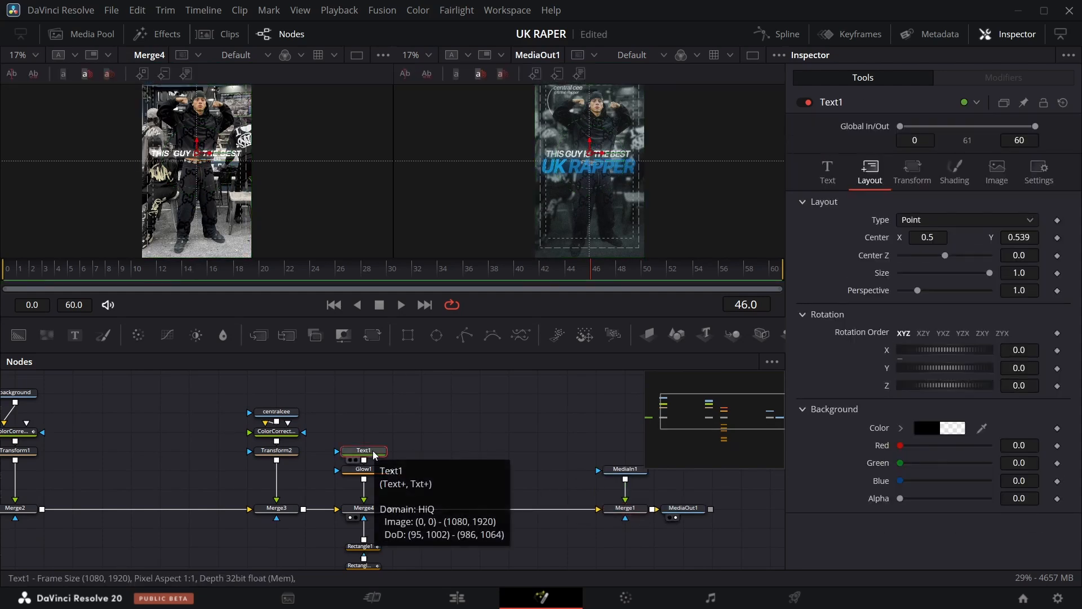
{"action": "key", "text": "ctrl+v"}
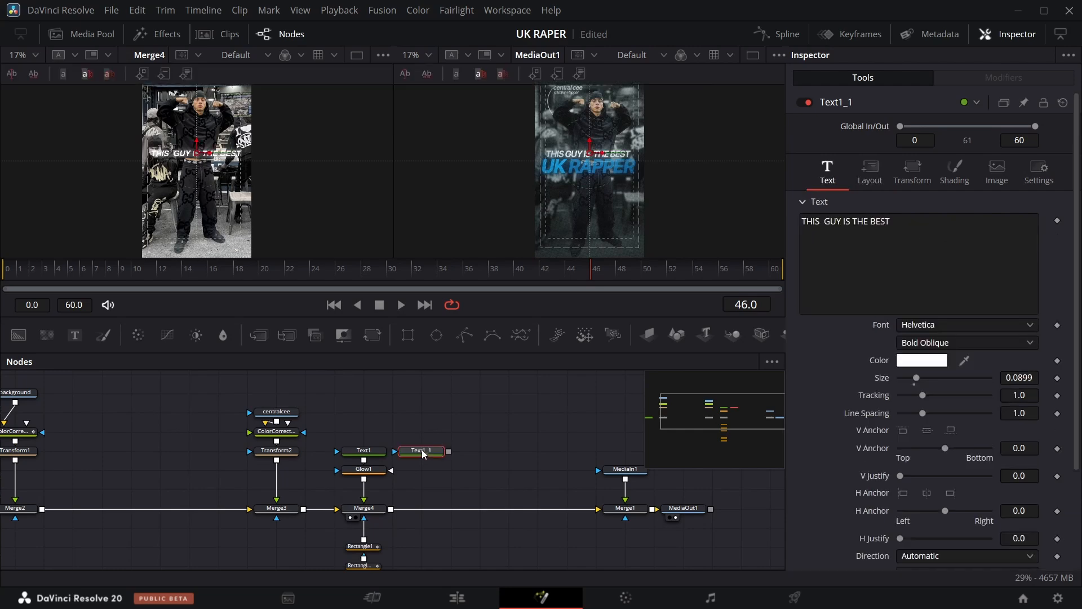
{"action": "left_click_drag", "start_coordinate": [431, 453], "coordinate": [395, 508]}
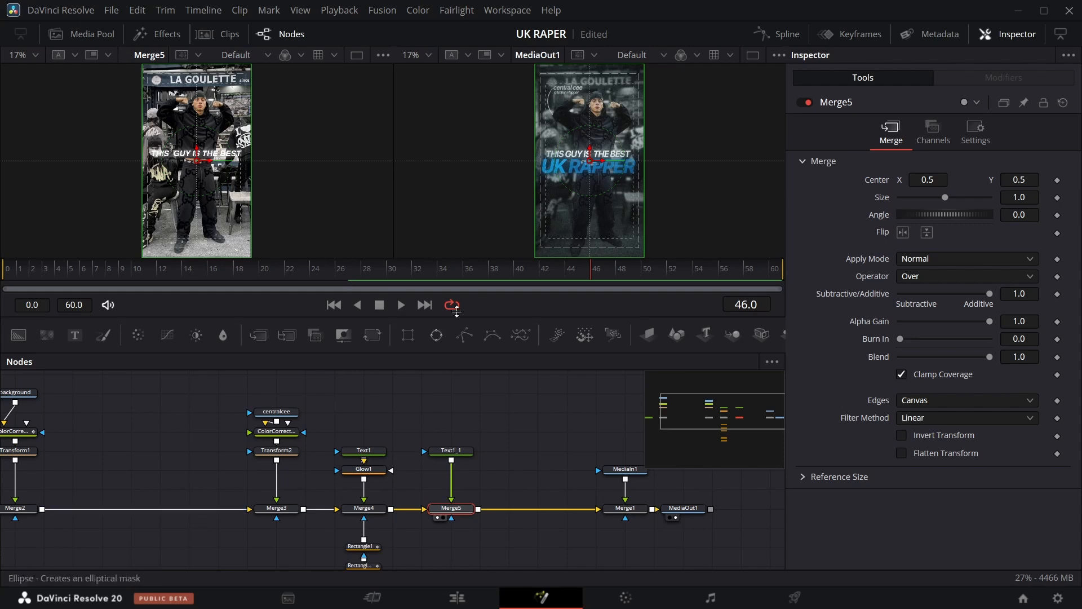
Replace the copied text node's text with UK RAPPER.
{"action": "left_click", "coordinate": [458, 451]}
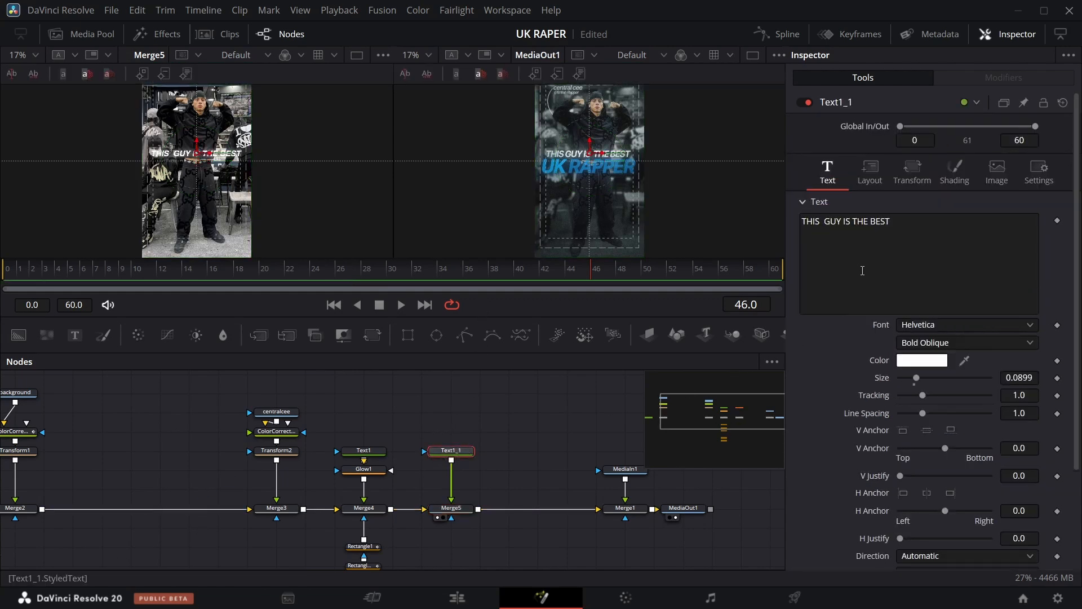
{"action": "left_click", "coordinate": [906, 224]}
{"action": "key", "text": "BackSpace"}
{"action": "key", "text": "BackSpace"}
{"action": "key", "text": "BackSpace"}
{"action": "key", "text": "BackSpace"}
{"action": "key", "text": "BackSpace"}
{"action": "key", "text": "BackSpace"}
{"action": "key", "text": "BackSpace"}
{"action": "key", "text": "BackSpace"}
{"action": "key", "text": "BackSpace"}
{"action": "key", "text": "BackSpace"}
{"action": "key", "text": "BackSpace"}
{"action": "key", "text": "BackSpace"}
{"action": "key", "text": "BackSpace"}
{"action": "key", "text": "BackSpace"}
{"action": "key", "text": "BackSpace"}
{"action": "key", "text": "BackSpace"}
{"action": "key", "text": "BackSpace"}
{"action": "key", "text": "BackSpace"}
{"action": "key", "text": "BackSpace"}
{"action": "key", "text": "BackSpace"}
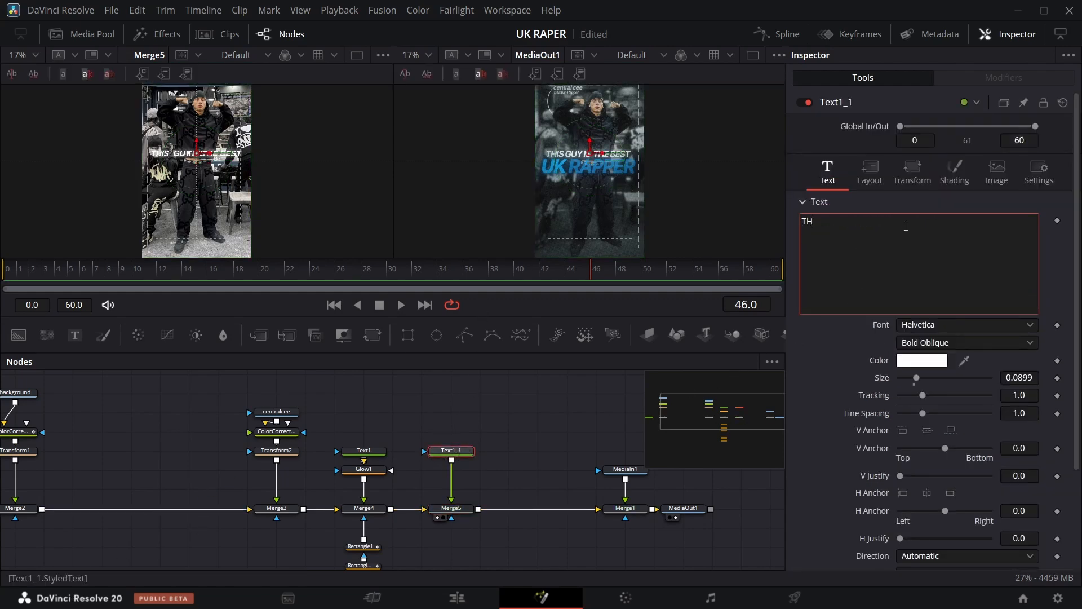
{"action": "type", "text": "UK RAPPER"}
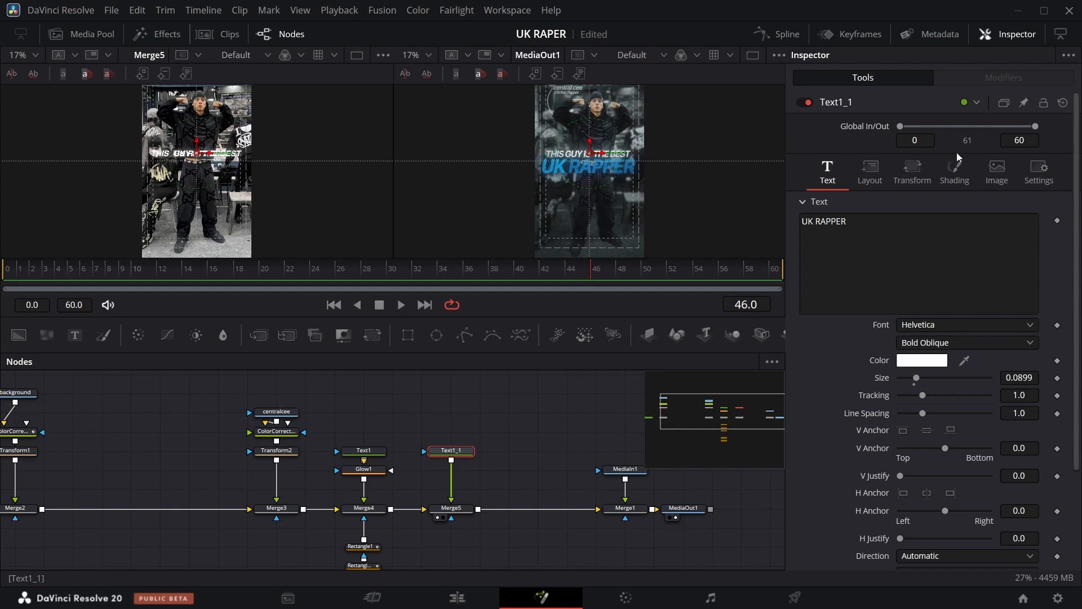
Switch the text fill to a gradient and sample a blue from the viewer for its first color stop.
{"action": "left_click", "coordinate": [950, 181]}
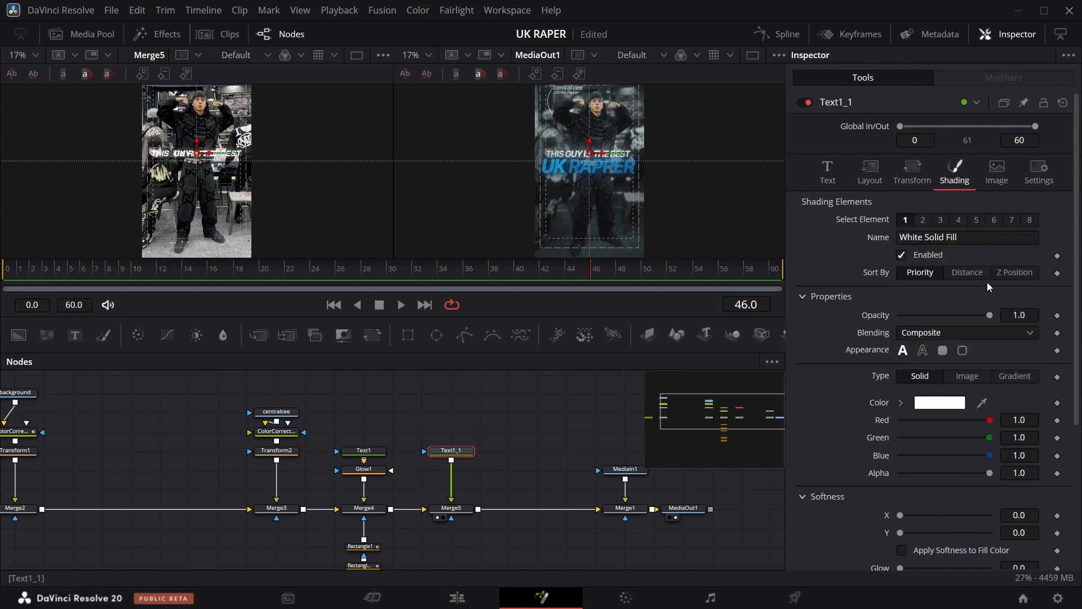
{"action": "left_click", "coordinate": [1018, 377]}
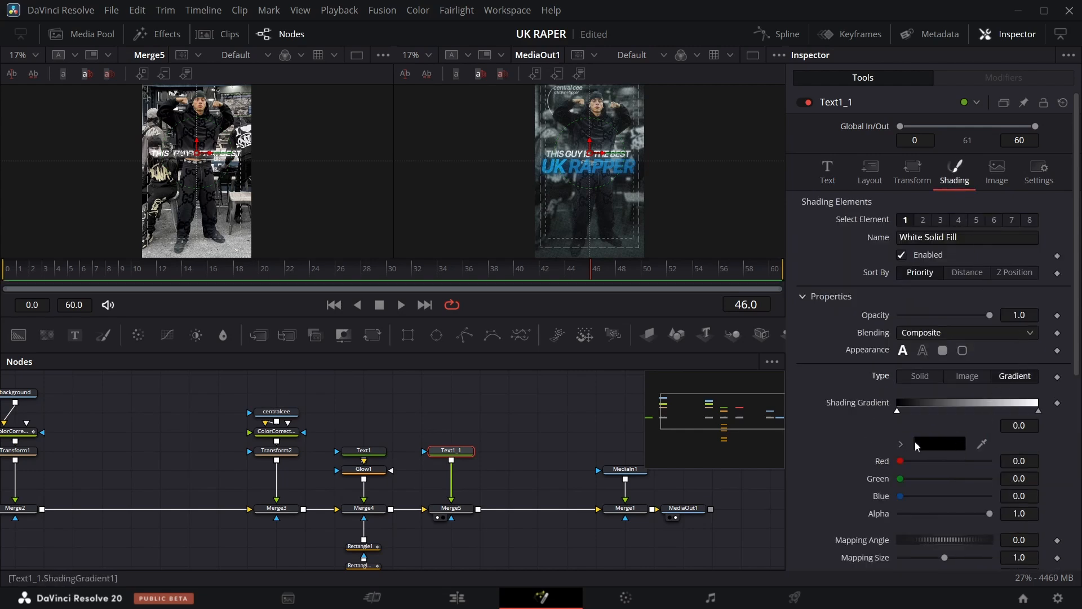
{"action": "left_click_drag", "start_coordinate": [981, 444], "coordinate": [567, 165]}
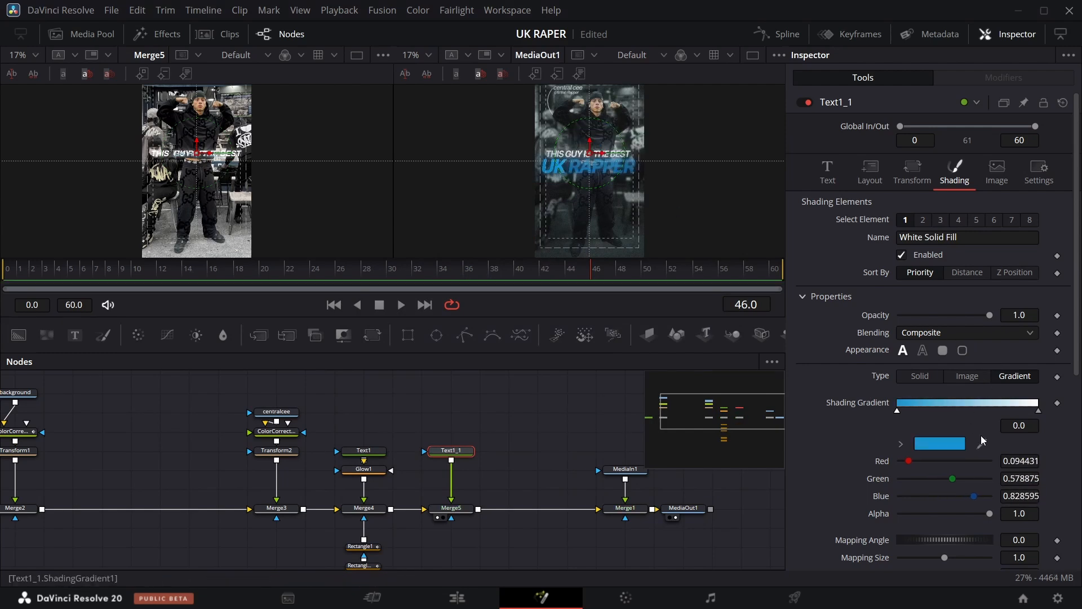
Set the gradient's end stop to a dark navy blue.
{"action": "left_click", "coordinate": [1039, 412]}
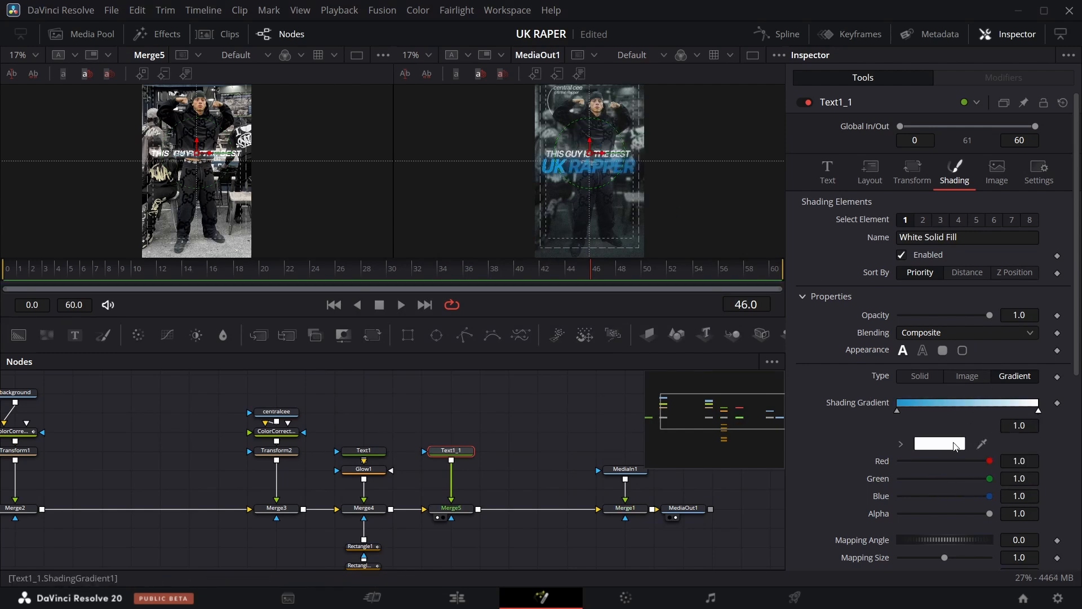
{"action": "left_click", "coordinate": [956, 447]}
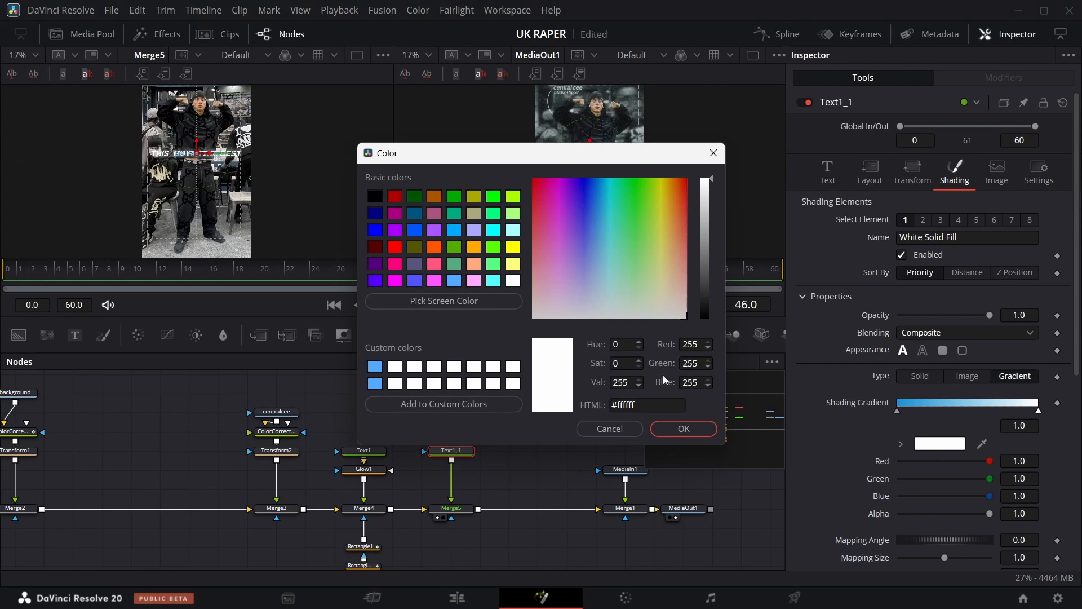
{"action": "left_click", "coordinate": [416, 231]}
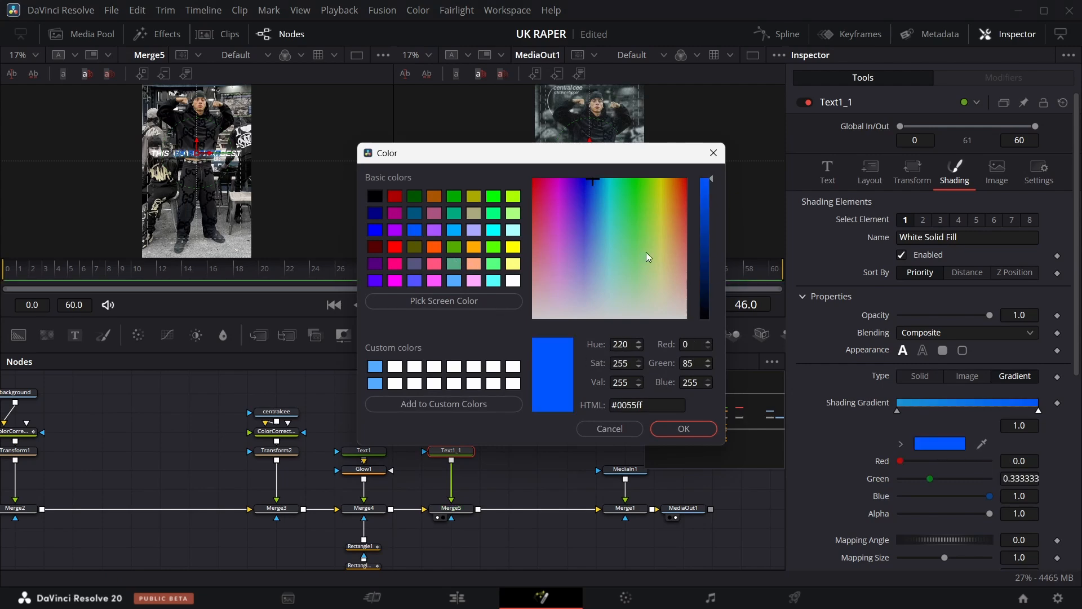
{"action": "left_click", "coordinate": [709, 279]}
{"action": "left_click", "coordinate": [683, 428]}
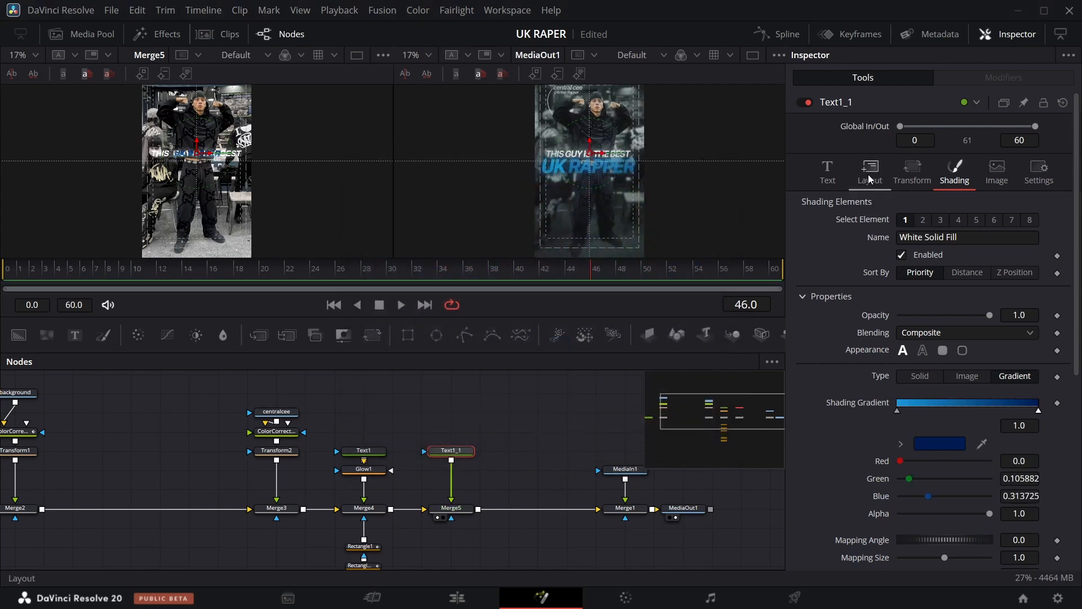
Lower UK RAPPER's center Y to 0.468.
{"action": "left_click", "coordinate": [870, 170]}
{"action": "left_click_drag", "start_coordinate": [1019, 237], "coordinate": [980, 237]}
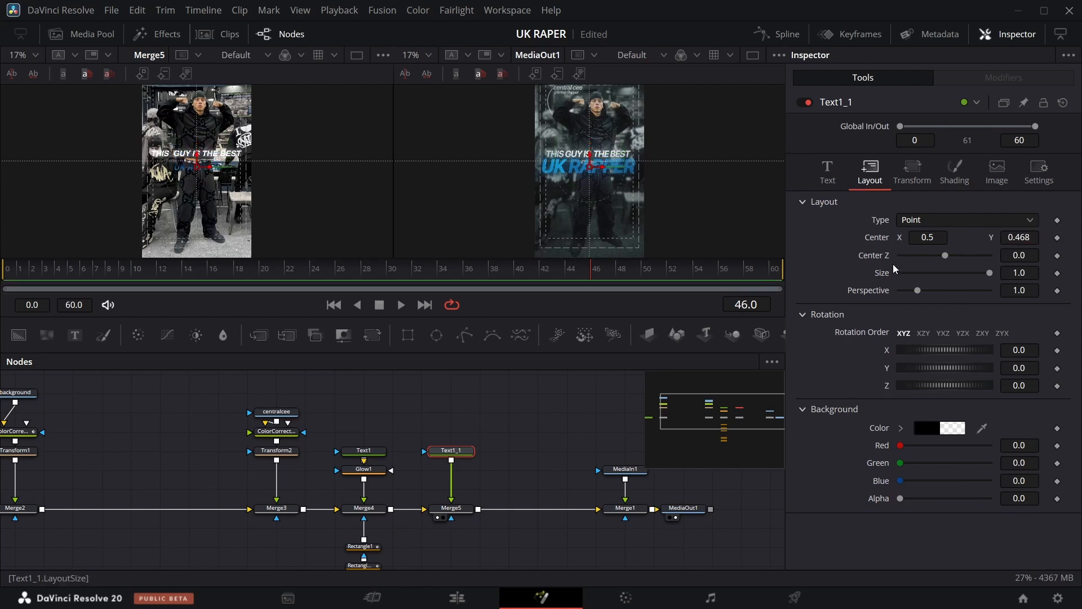
Reposition the color stops along the fill gradient bar.
{"action": "left_click", "coordinate": [968, 182]}
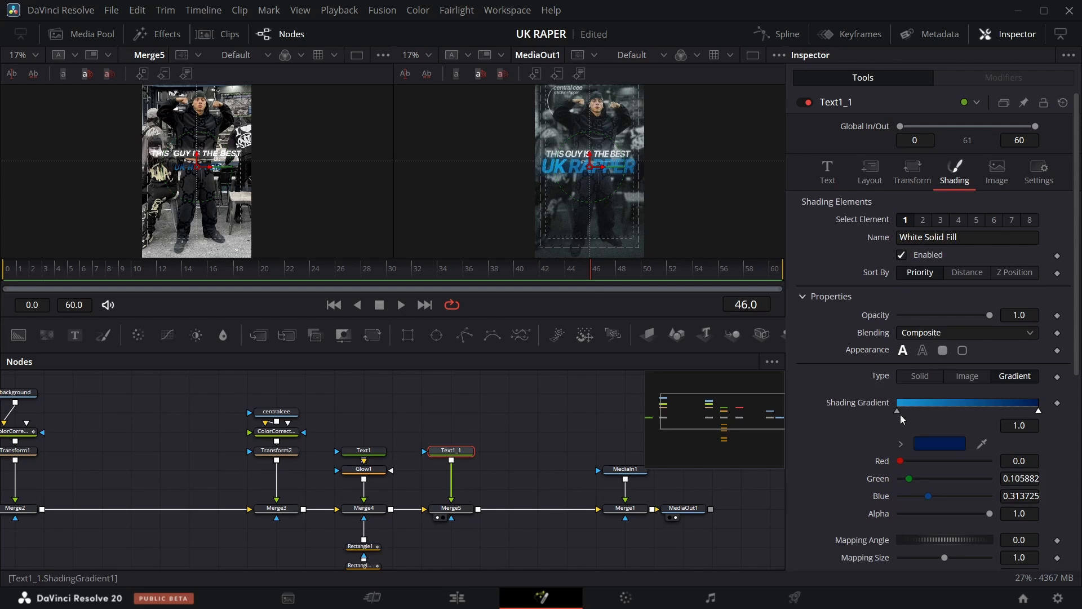
{"action": "mouse_move", "coordinate": [898, 410]}
{"action": "left_mouse_down"}
{"action": "mouse_move", "coordinate": [1027, 411]}
{"action": "mouse_move", "coordinate": [813, 414]}
{"action": "left_mouse_up"}
{"action": "left_click_drag", "start_coordinate": [982, 411], "coordinate": [1038, 412]}
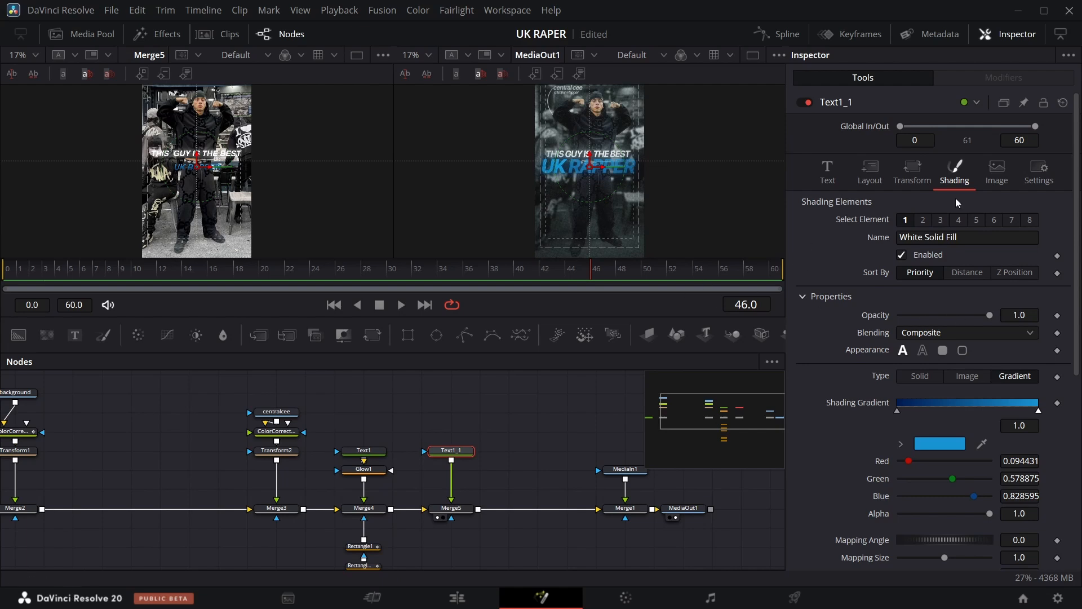
Set UK RAPPER's center Y to 0.481 and its text size to 0.1444.
{"action": "left_click", "coordinate": [870, 169]}
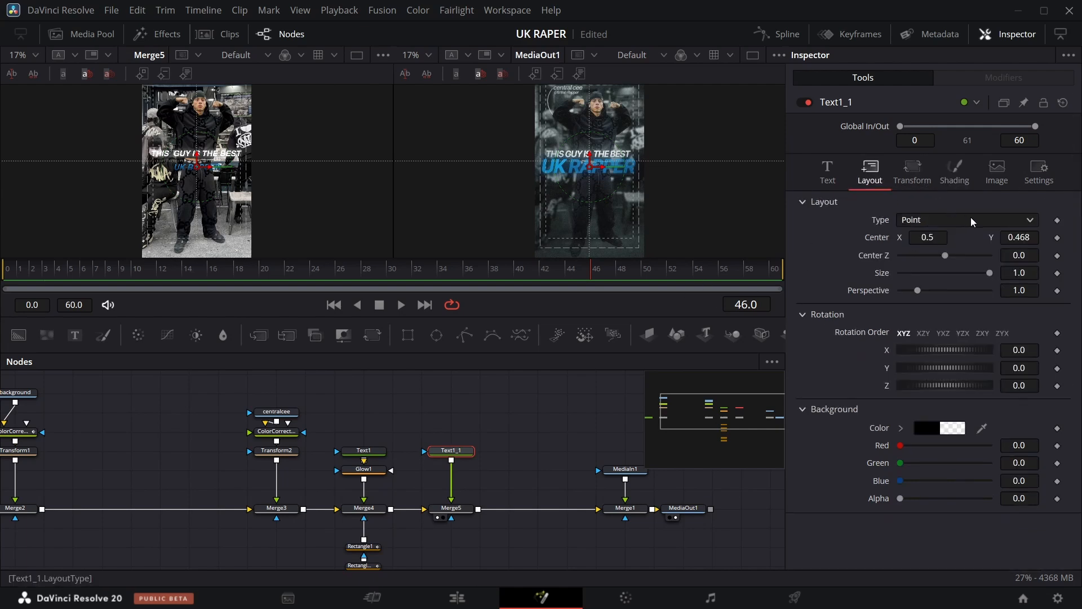
{"action": "left_click_drag", "start_coordinate": [1019, 238], "coordinate": [1028, 237]}
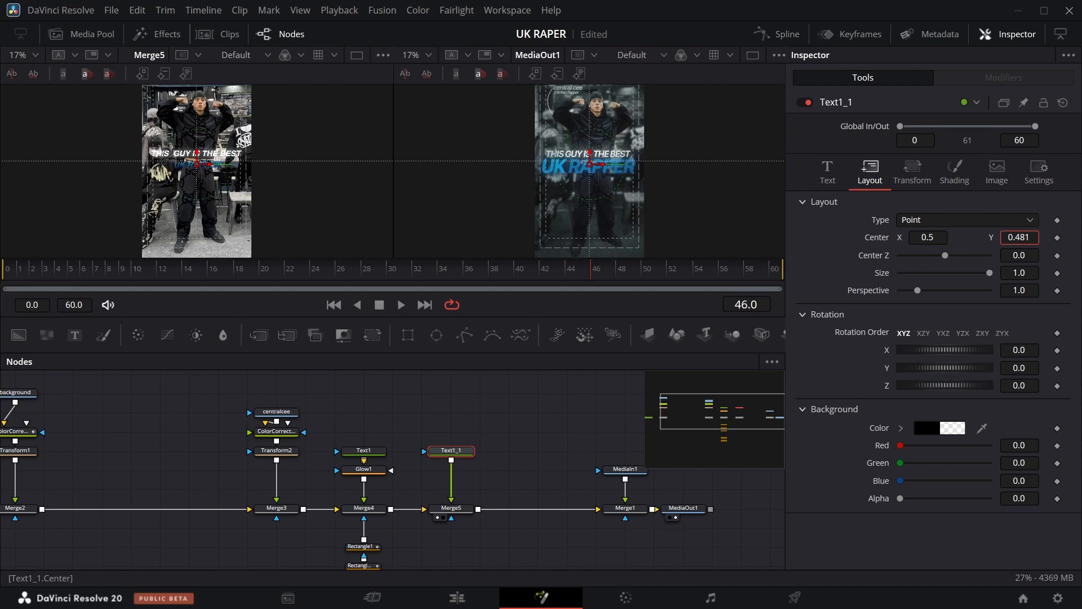
{"action": "left_click", "coordinate": [828, 169]}
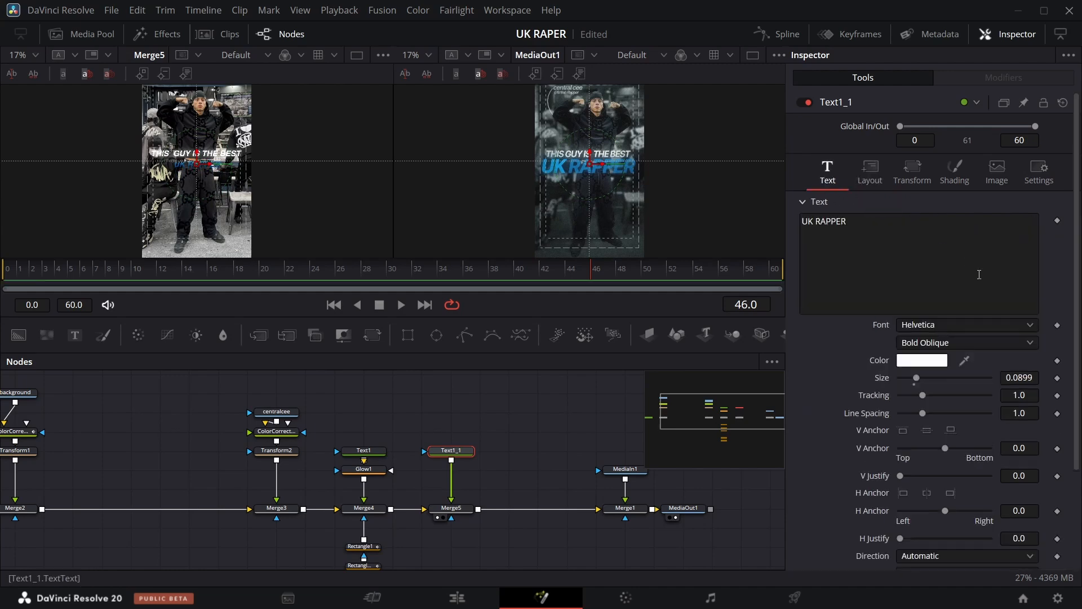
{"action": "left_click_drag", "start_coordinate": [1009, 378], "coordinate": [1019, 378]}
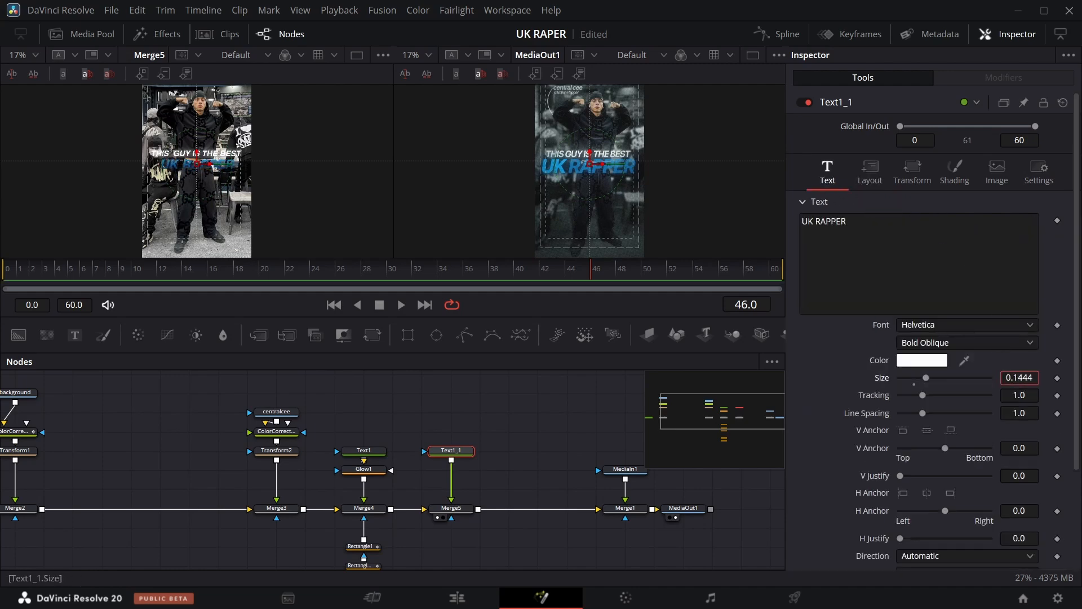
Enable the second shading element, Red Outline, on the UK RAPPER text.
{"action": "left_click", "coordinate": [870, 170]}
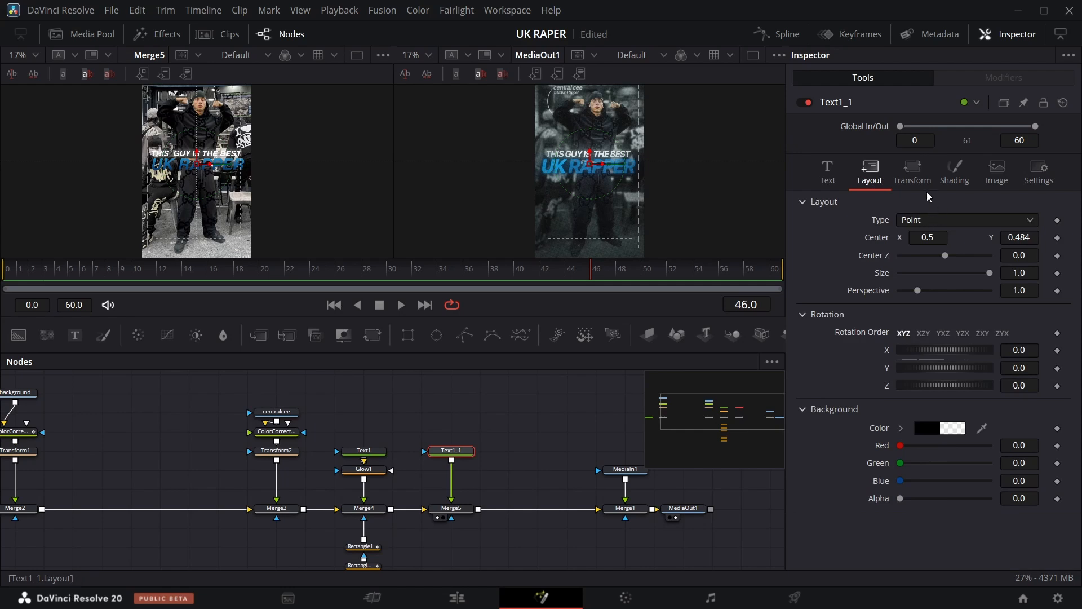
{"action": "left_click", "coordinate": [955, 172]}
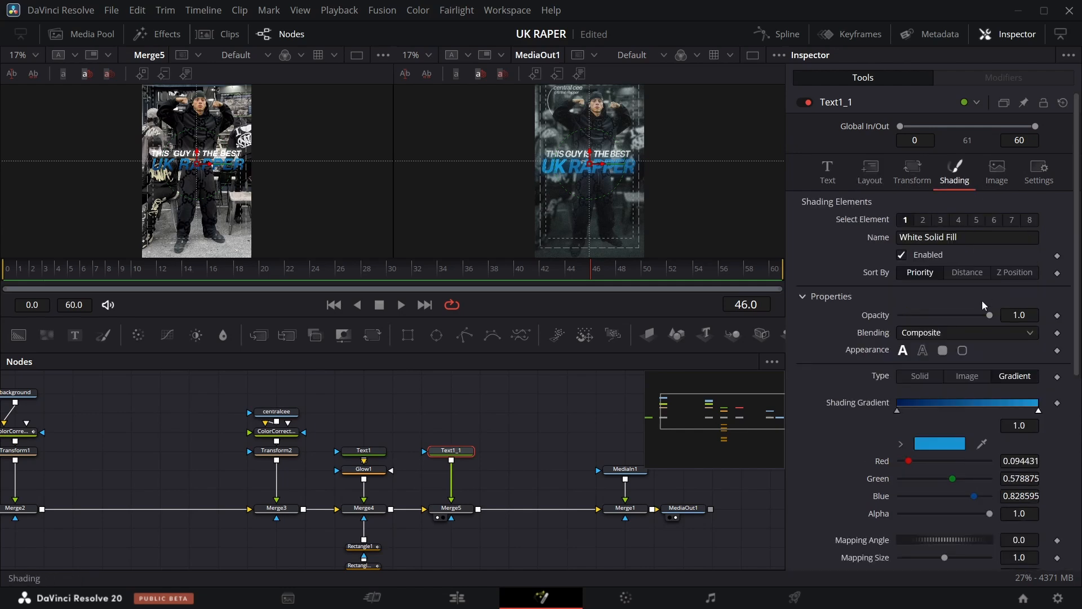
{"action": "left_click", "coordinate": [926, 223]}
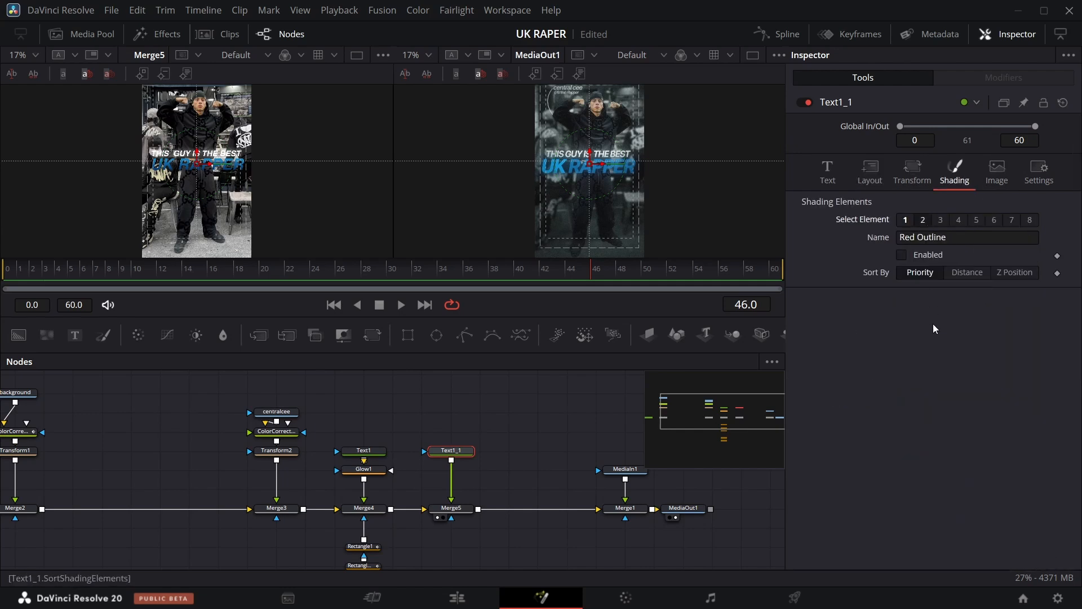
{"action": "left_click", "coordinate": [902, 255]}
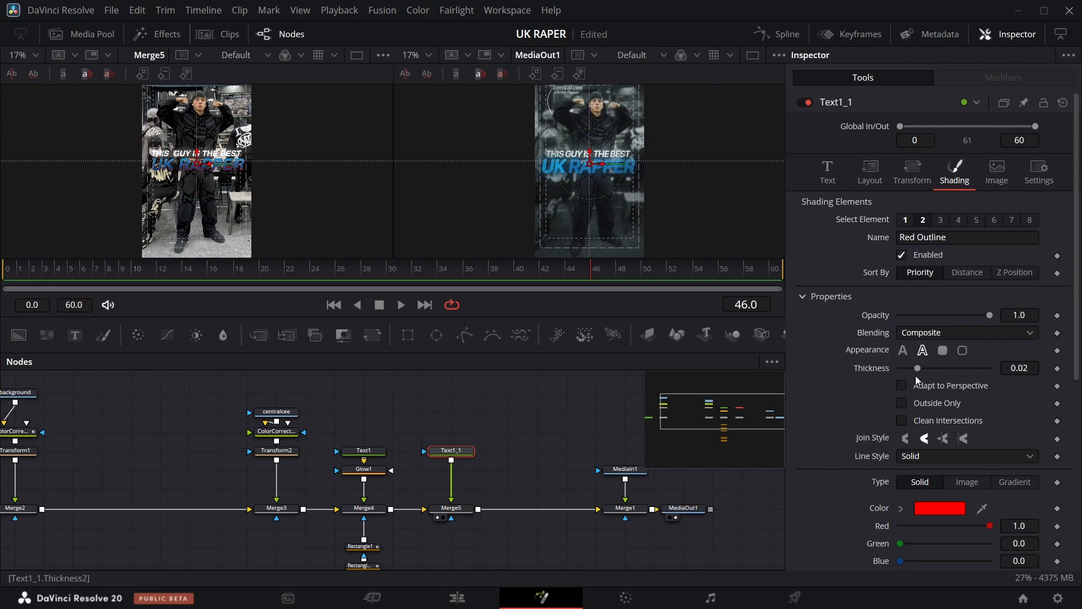
Set the outline thickness to about 0.04 and sample a blue from the viewer for its color.
{"action": "left_click_drag", "start_coordinate": [917, 370], "coordinate": [938, 372]}
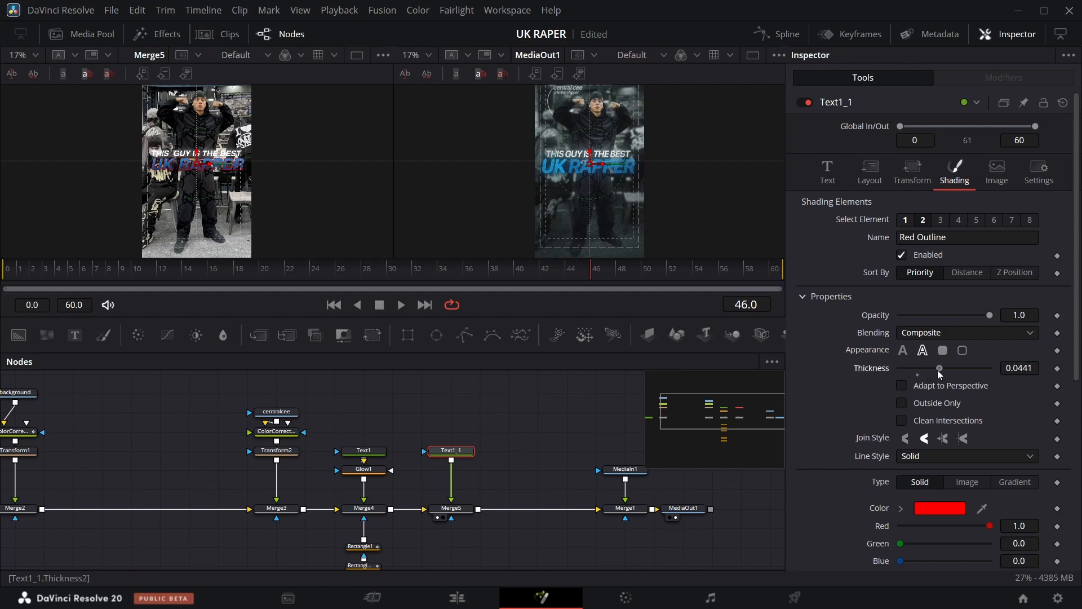
{"action": "left_click_drag", "start_coordinate": [982, 509], "coordinate": [644, 165]}
{"action": "scroll", "coordinate": [905, 368], "scroll_direction": "down", "scroll_amount": 5}
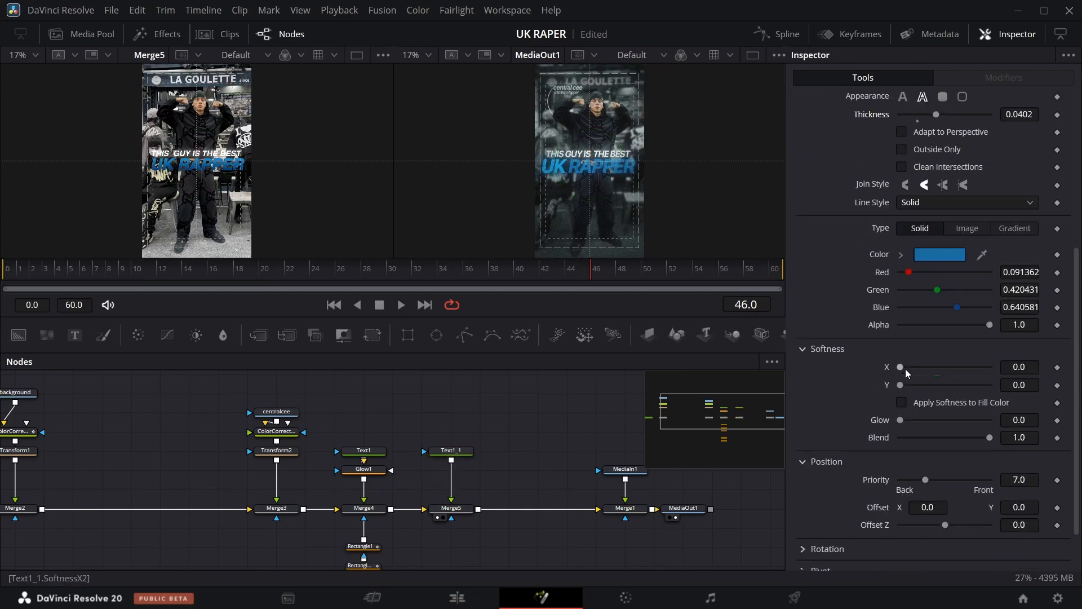
Insert a Glow node after the UK RAPPER text node.
{"action": "left_click_drag", "start_coordinate": [903, 368], "coordinate": [926, 369]}
{"action": "scroll", "coordinate": [452, 440], "scroll_direction": "down", "scroll_amount": 3}
{"action": "left_click", "coordinate": [451, 408]}
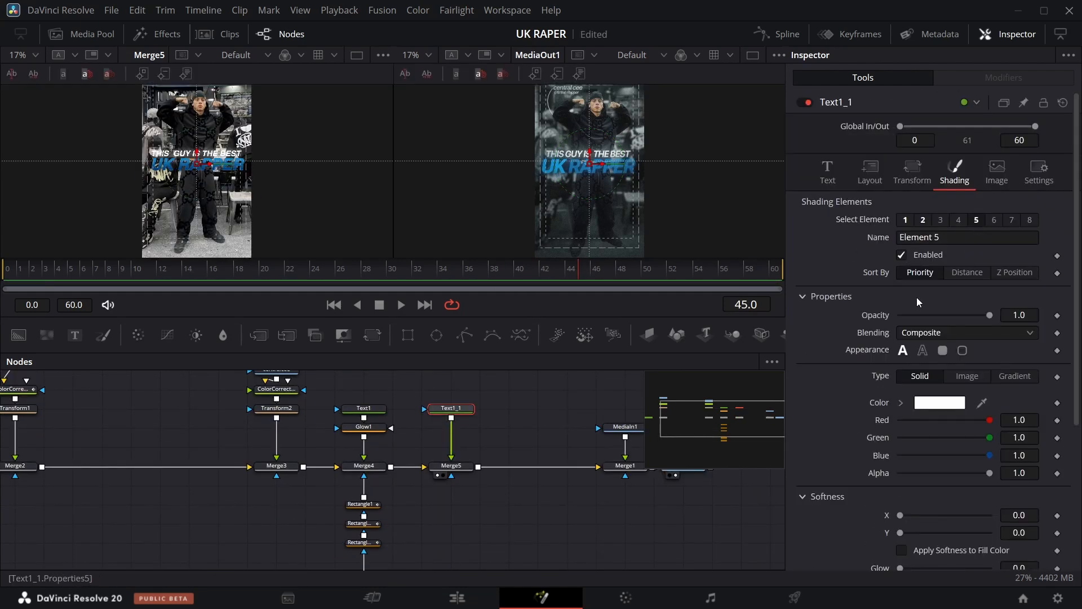
{"action": "left_click", "coordinate": [920, 256]}
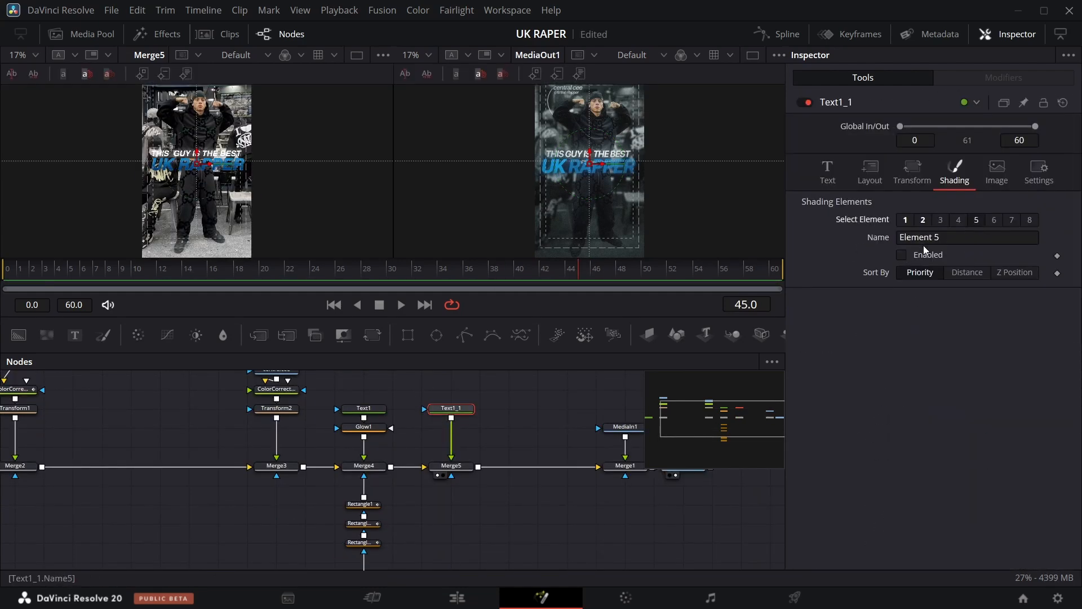
{"action": "left_click", "coordinate": [925, 254]}
{"action": "scroll", "coordinate": [929, 248], "scroll_direction": "down", "scroll_amount": 3}
{"action": "left_click", "coordinate": [924, 170]}
{"action": "key", "text": "shift+space"}
{"action": "type", "text": "GLO"}
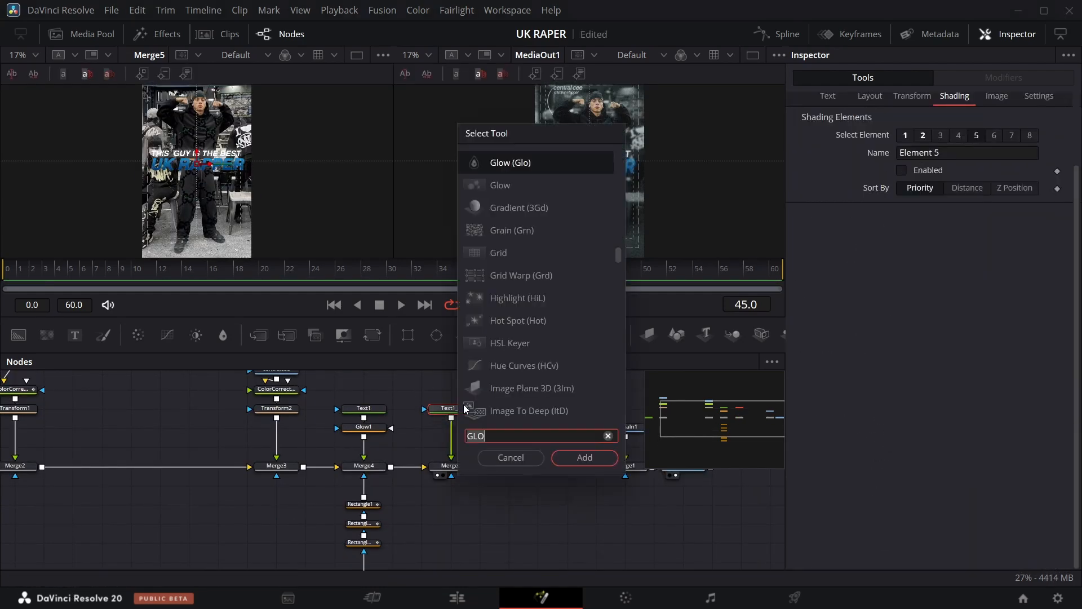
{"action": "type", "text": "G"}
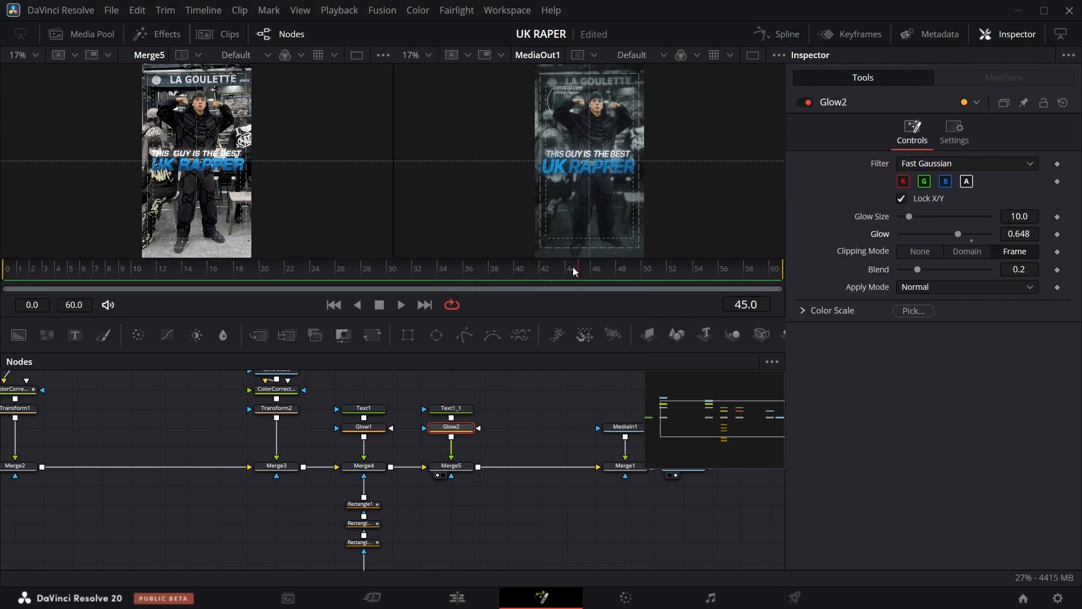
At frame 39, add two Rectangle masks, one over the word UK and one over RAPPER.
{"action": "left_click_drag", "start_coordinate": [573, 266], "coordinate": [500, 282]}
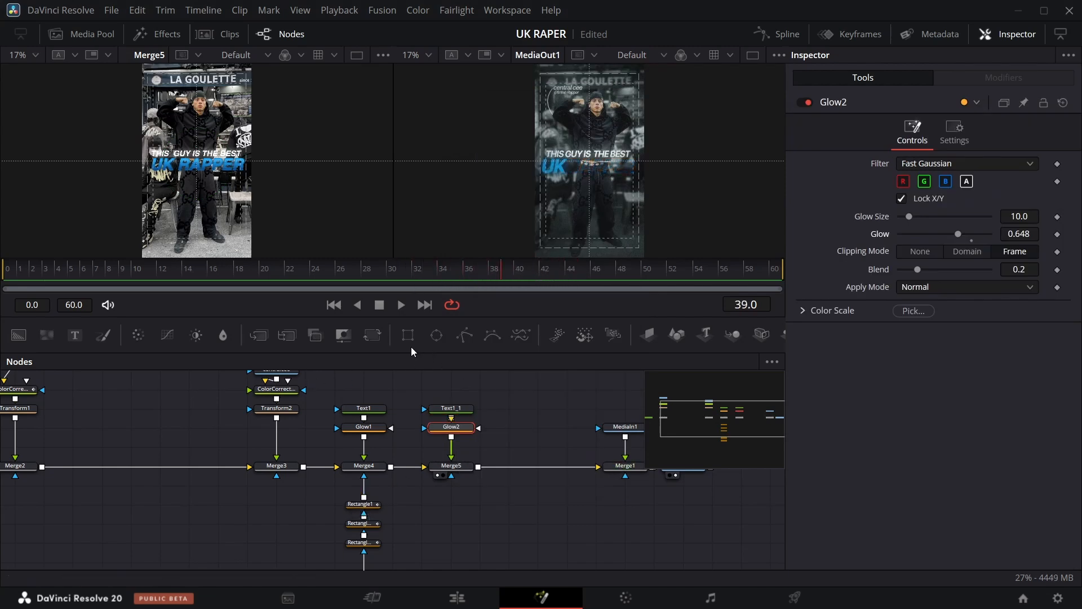
{"action": "left_click_drag", "start_coordinate": [408, 336], "coordinate": [450, 510]}
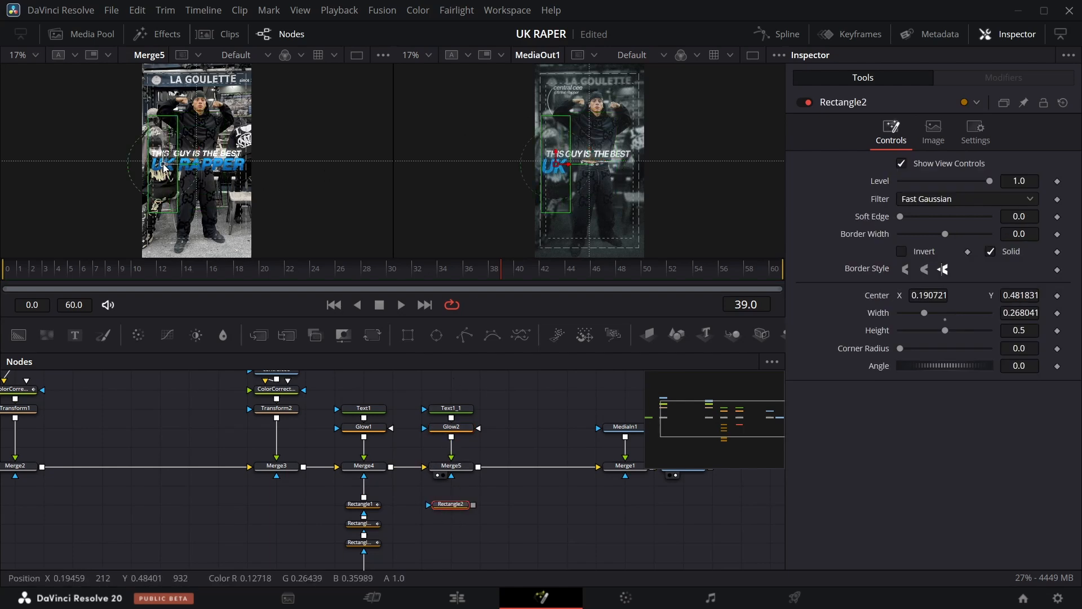
{"action": "left_click_drag", "start_coordinate": [164, 164], "coordinate": [161, 164]}
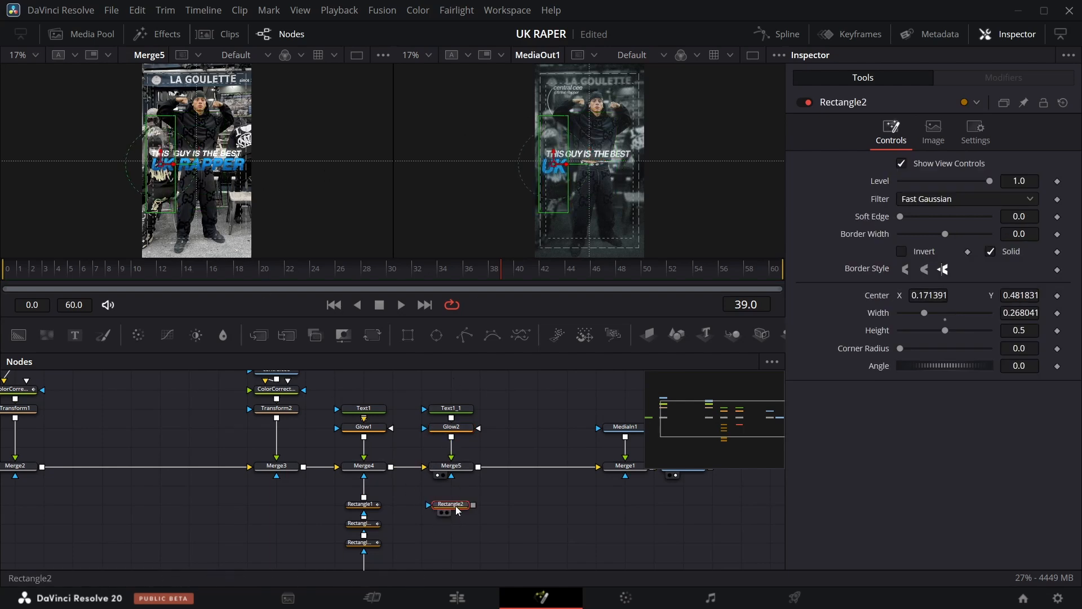
{"action": "left_click_drag", "start_coordinate": [408, 338], "coordinate": [450, 541]}
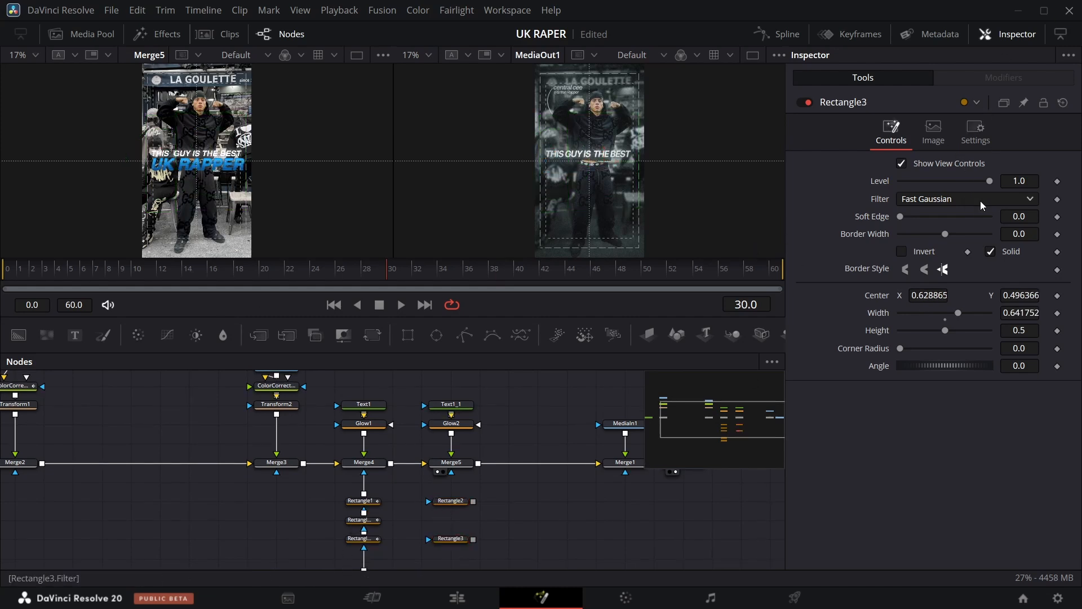
Animate the UK mask's level from 0 at frame 30 to 1.0 at frame 40.
{"action": "left_click", "coordinate": [450, 500]}
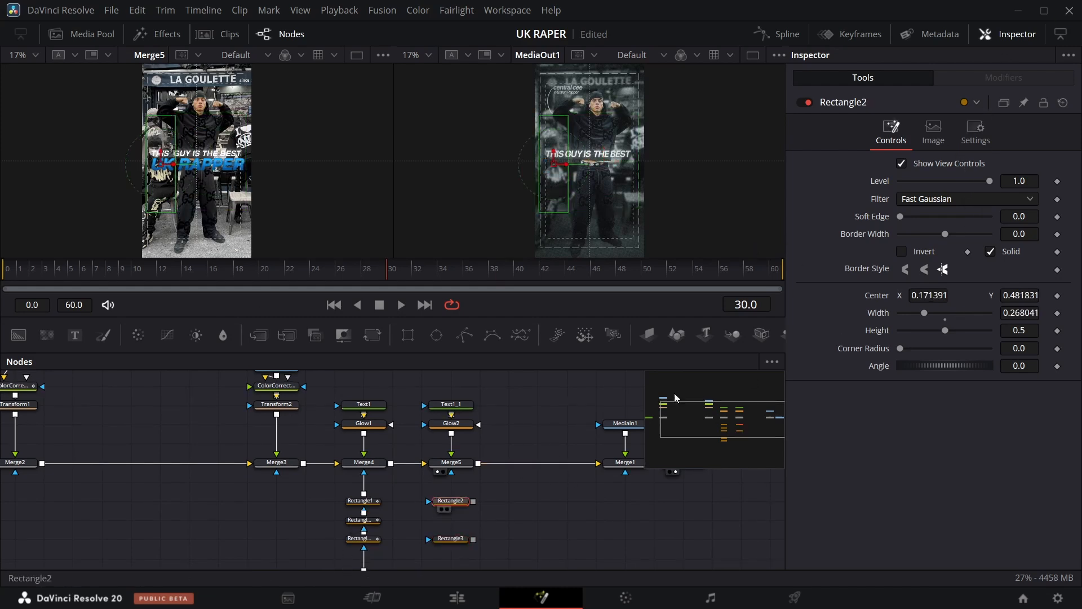
{"action": "left_click", "coordinate": [1057, 181]}
{"action": "left_click_drag", "start_coordinate": [991, 182], "coordinate": [803, 208]}
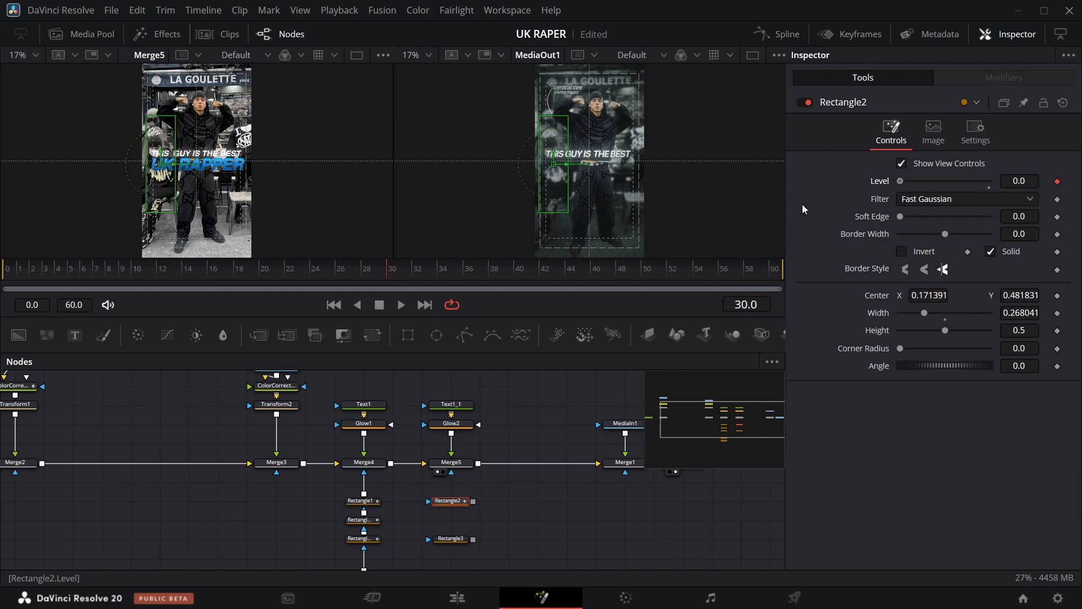
{"action": "left_click", "coordinate": [514, 269]}
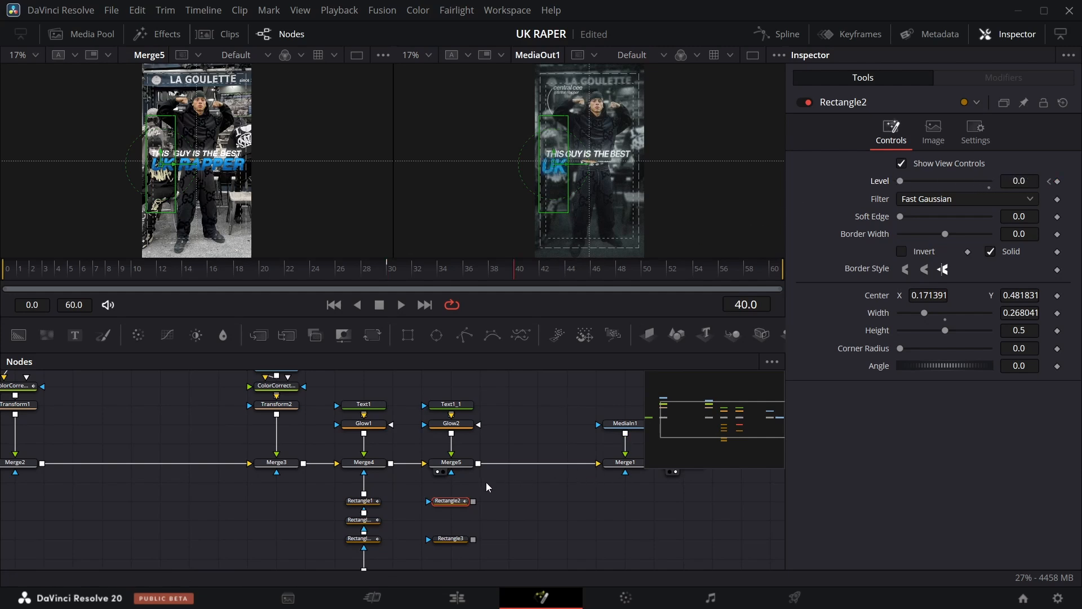
{"action": "left_click_drag", "start_coordinate": [901, 181], "coordinate": [1064, 193]}
Keyframe the RAPPER mask's level at frame 40 and set it to 1.0 at frame 50.
{"action": "left_click", "coordinate": [464, 540]}
{"action": "left_click", "coordinate": [1057, 181]}
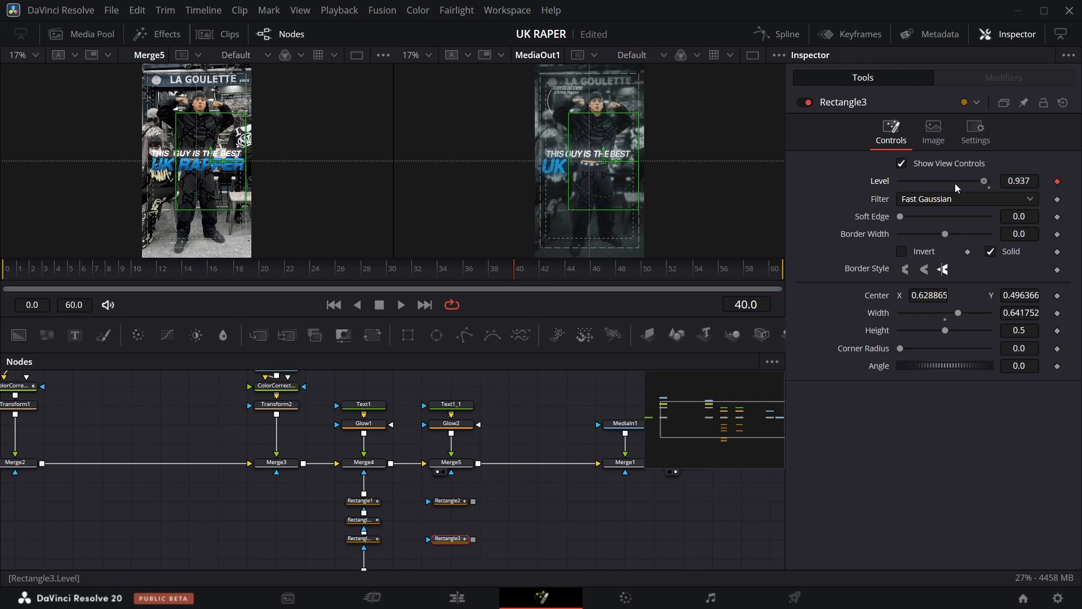
{"action": "key", "text": "shift+Right"}
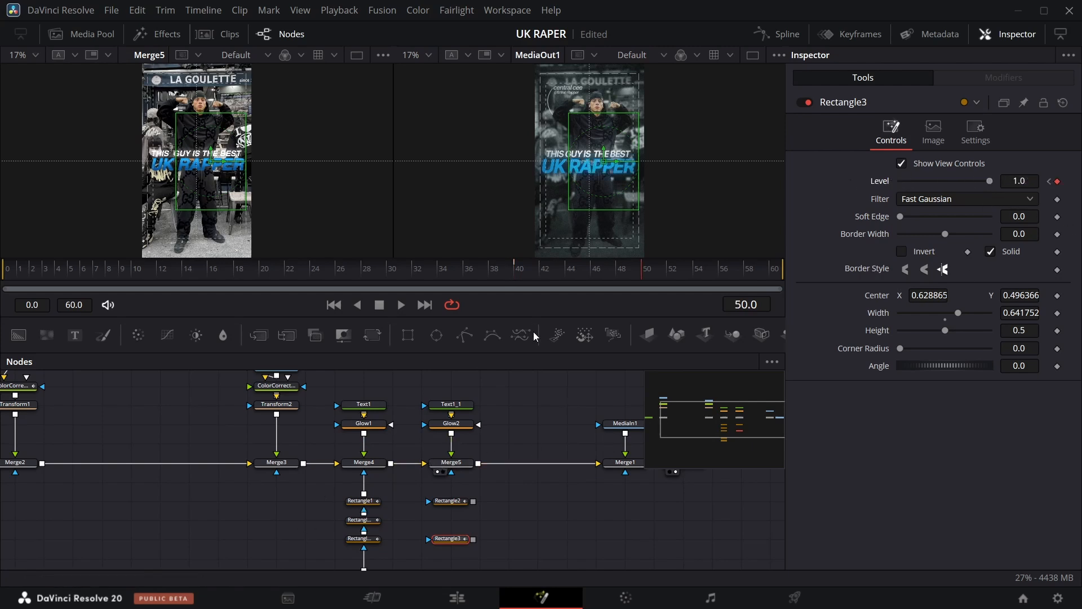
Chain the RAPPER mask into the UK mask and connect them to the UK RAPPER merge's mask input.
{"action": "left_click_drag", "start_coordinate": [468, 490], "coordinate": [452, 472]}
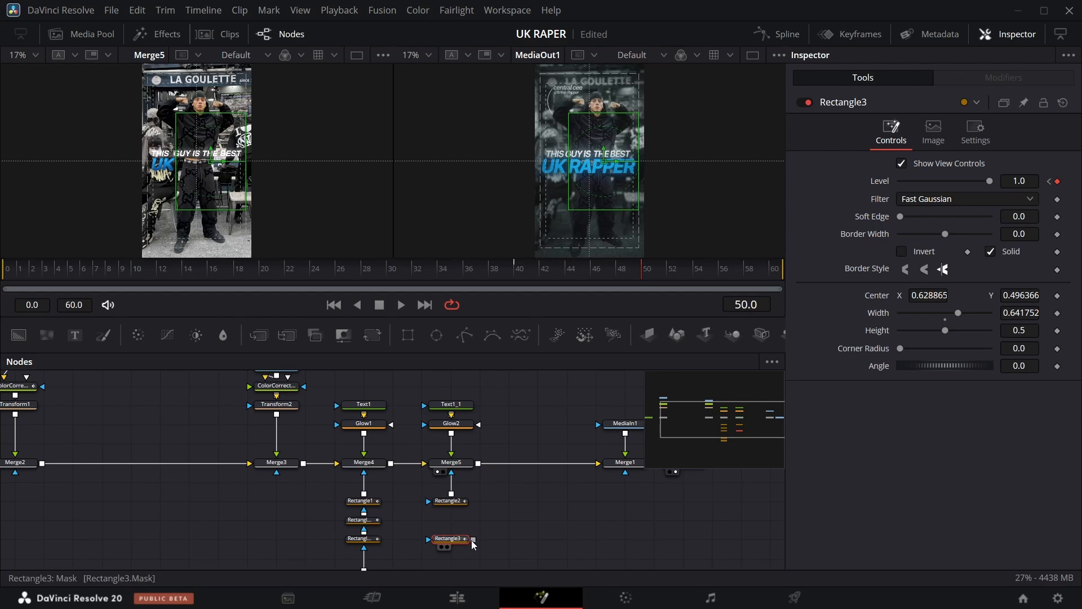
{"action": "left_click_drag", "start_coordinate": [474, 540], "coordinate": [452, 503]}
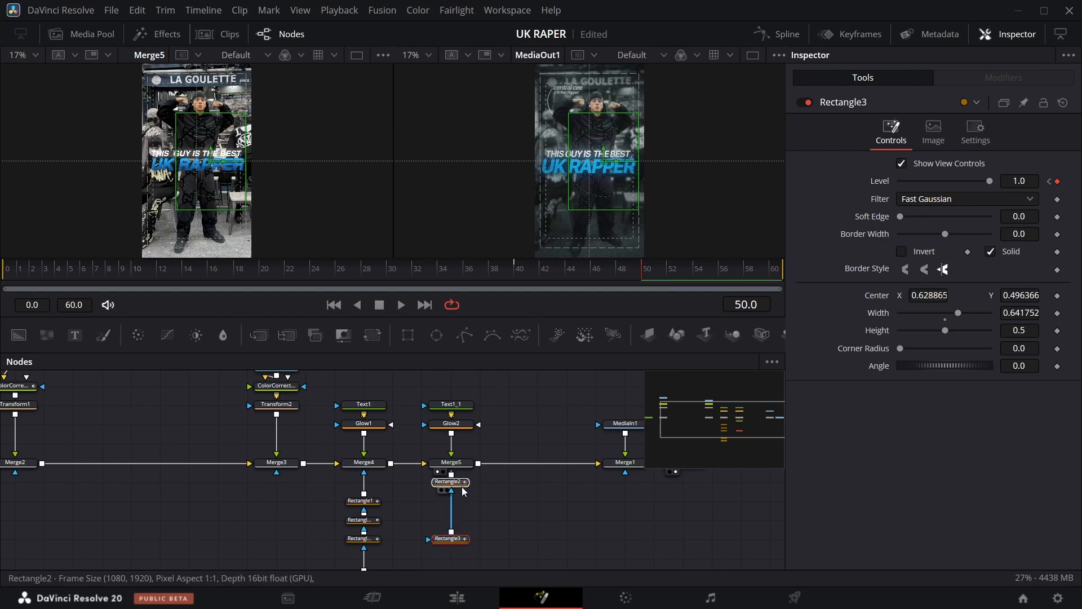
Group the rectangle mask nodes beneath the first text merge into one group.
{"action": "left_click_drag", "start_coordinate": [339, 564], "coordinate": [379, 419]}
{"action": "key", "text": "ctrl+g"}
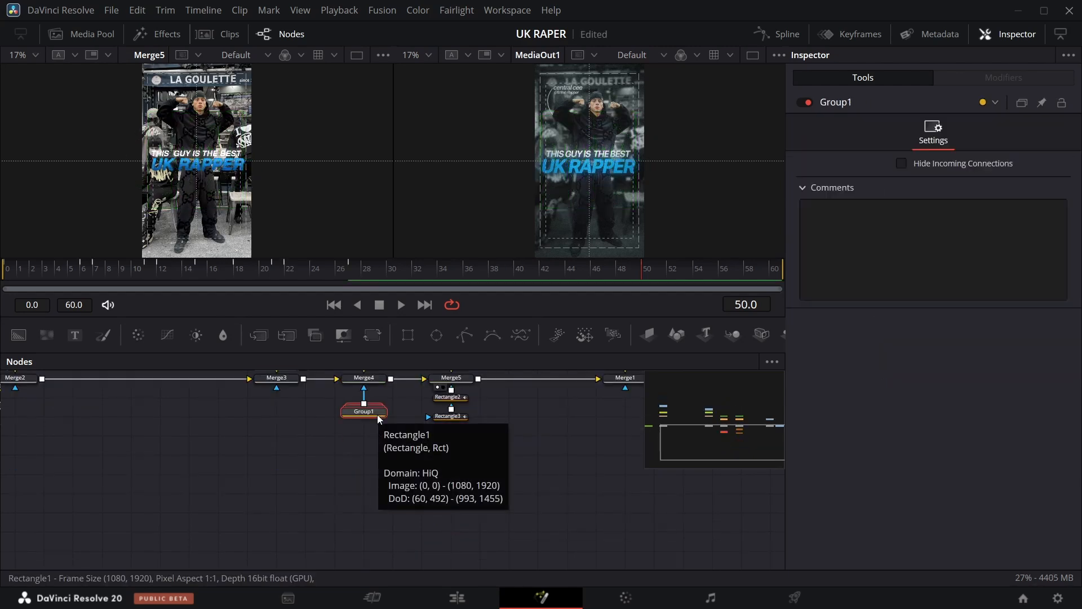
{"action": "left_click", "coordinate": [524, 443]}
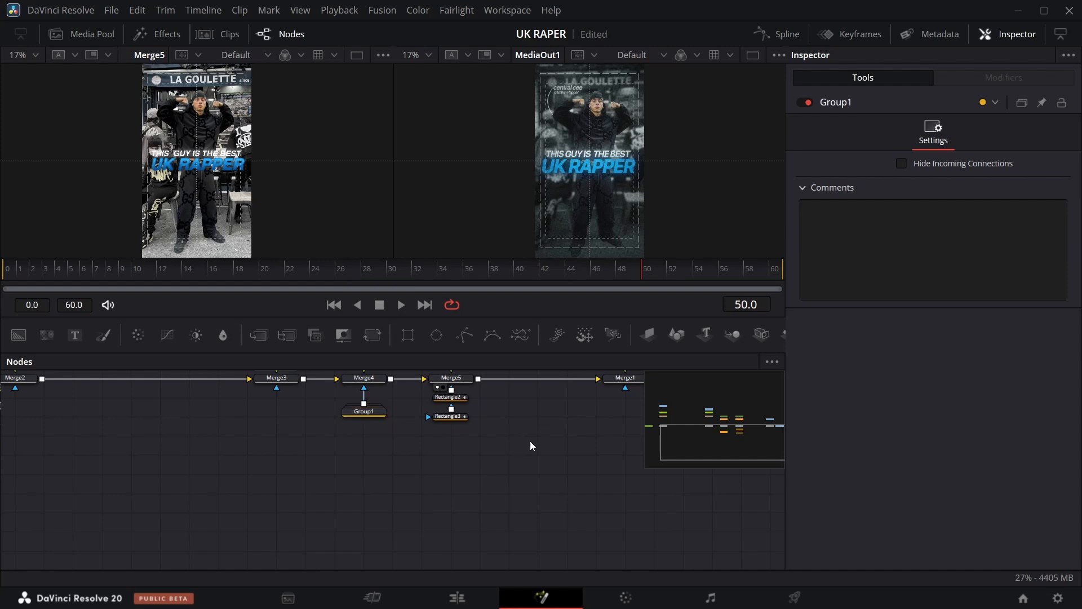
Smooth all level keyframes of both rectangle masks and the group in the spline editor.
{"action": "scroll", "coordinate": [527, 448], "scroll_direction": "up", "scroll_amount": 3}
{"action": "left_click", "coordinate": [377, 497]}
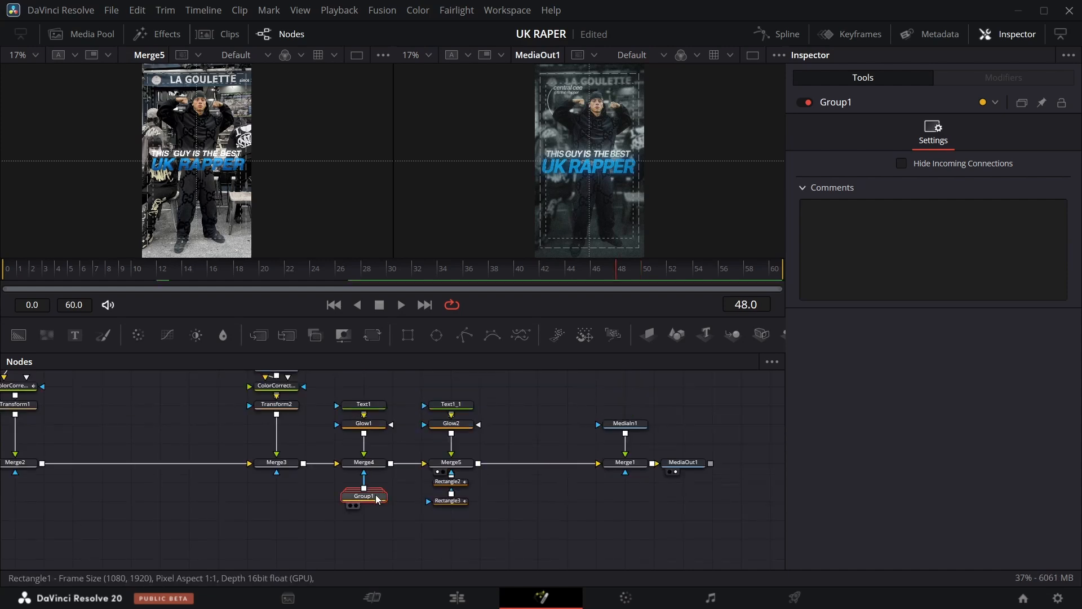
{"action": "left_click", "coordinate": [777, 34]}
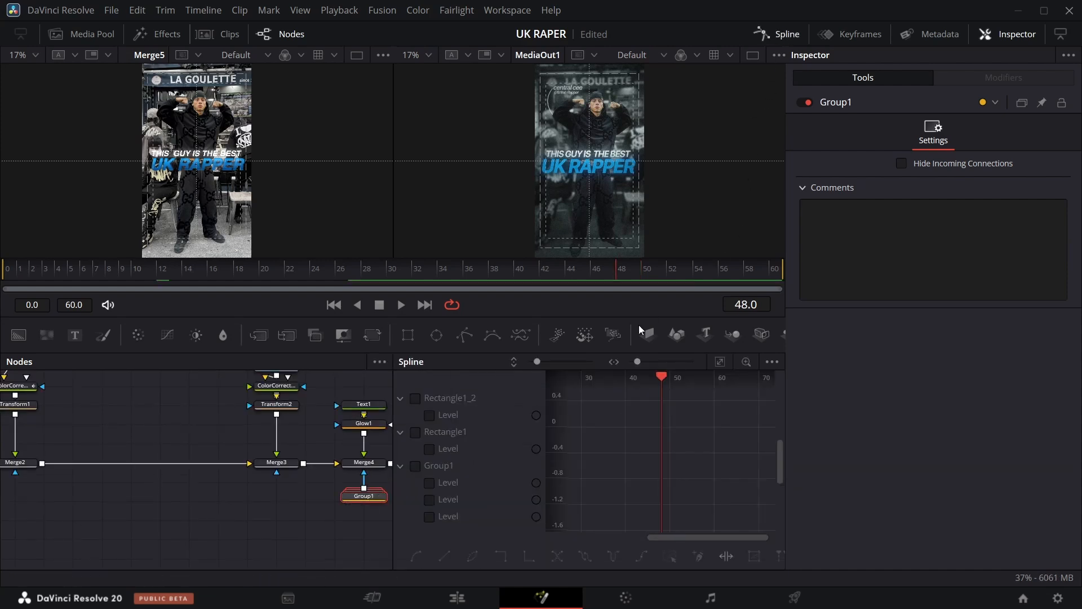
{"action": "left_click", "coordinate": [416, 398]}
{"action": "left_click", "coordinate": [415, 432]}
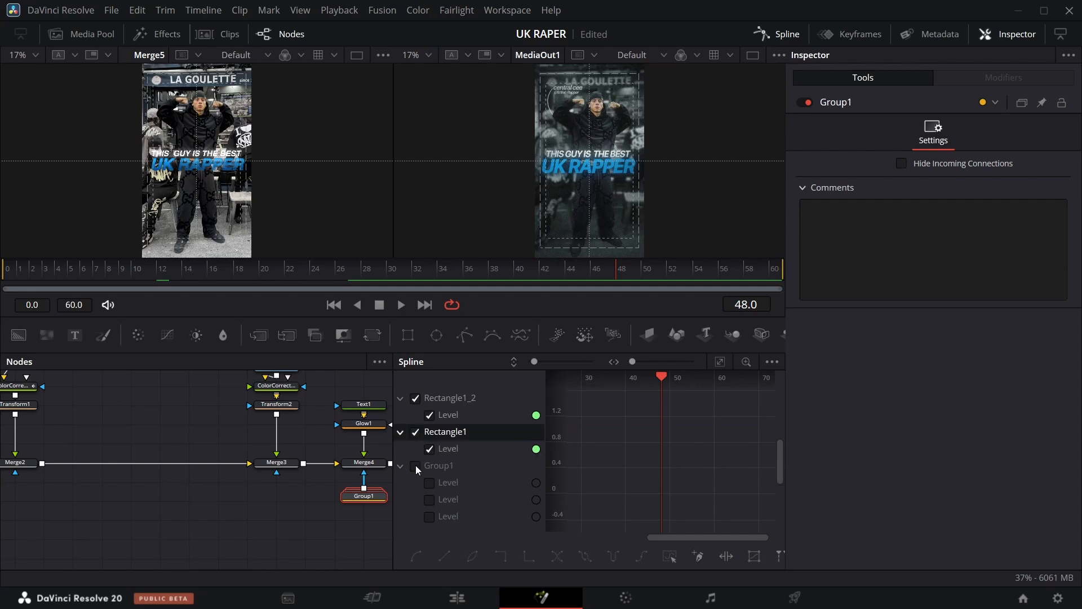
{"action": "left_click", "coordinate": [416, 466]}
{"action": "key", "text": "ctrl+f"}
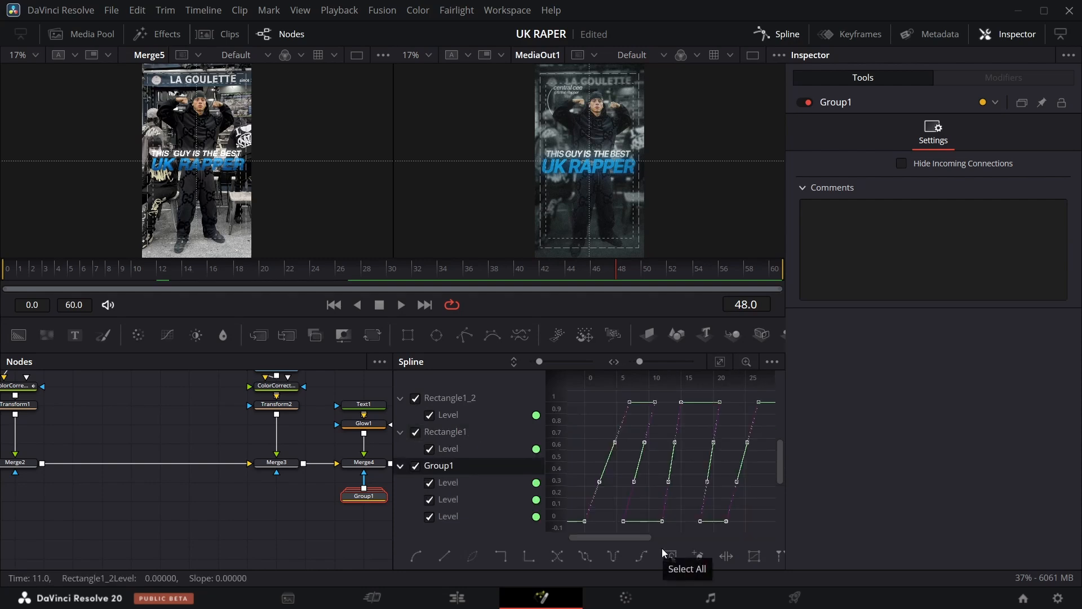
{"action": "left_click", "coordinate": [665, 553]}
{"action": "key", "text": "s"}
{"action": "left_click", "coordinate": [776, 34]}
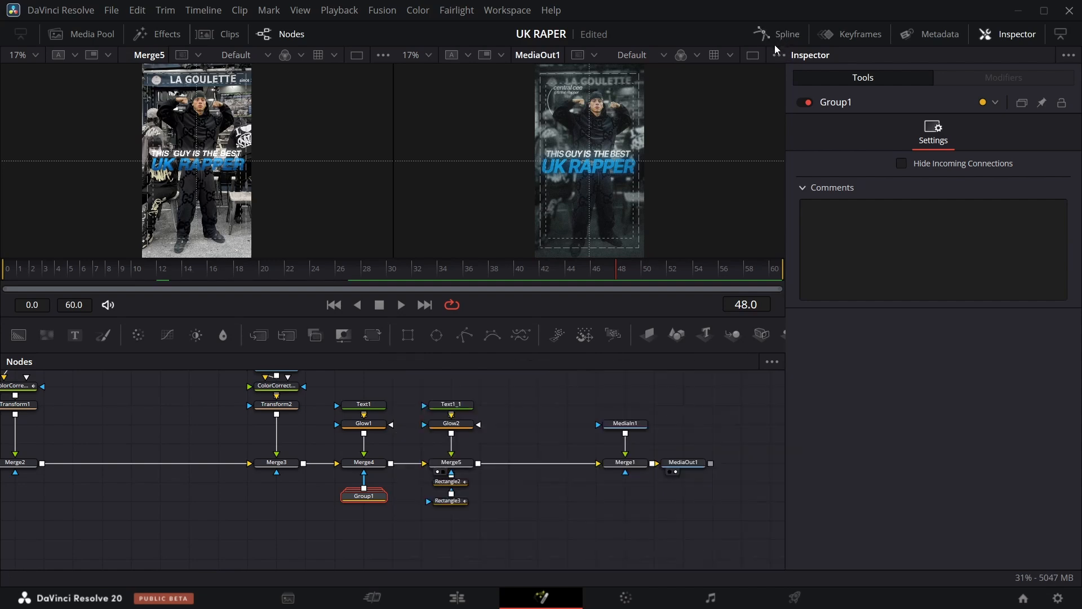
Smooth all level keyframes of the two UK RAPPER masks in the spline editor.
{"action": "left_click_drag", "start_coordinate": [497, 478], "coordinate": [431, 517]}
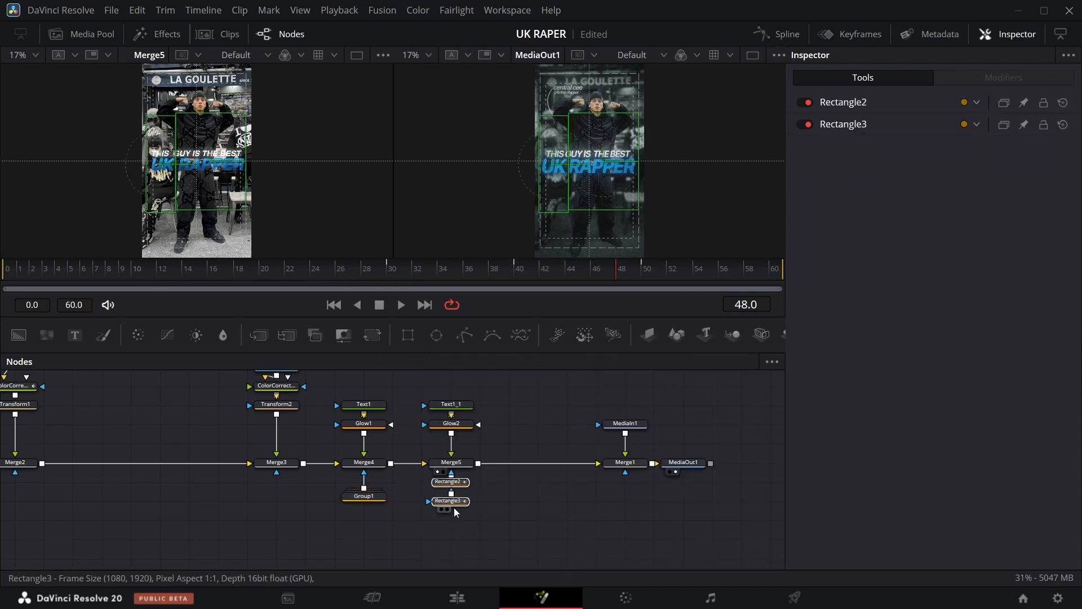
{"action": "left_click", "coordinate": [780, 35]}
{"action": "left_click", "coordinate": [719, 362]}
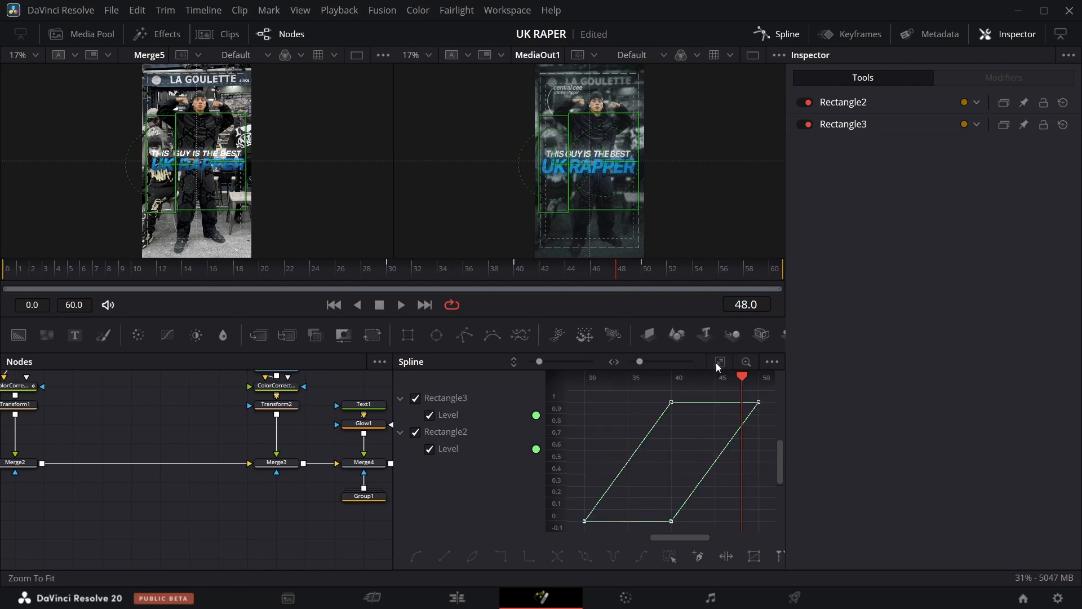
{"action": "left_click", "coordinate": [669, 557]}
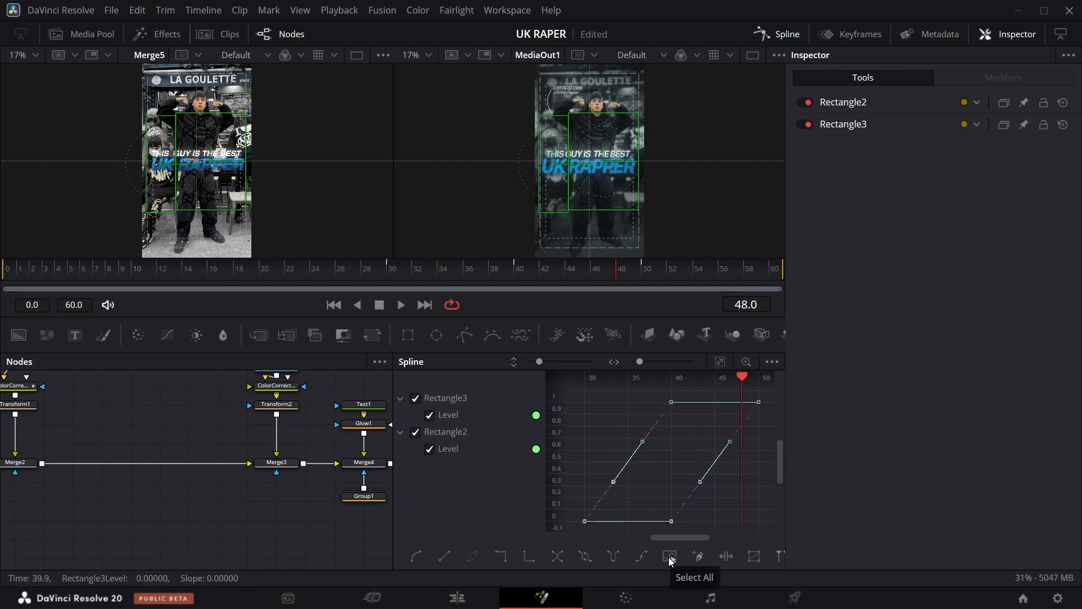
{"action": "key", "text": "s"}
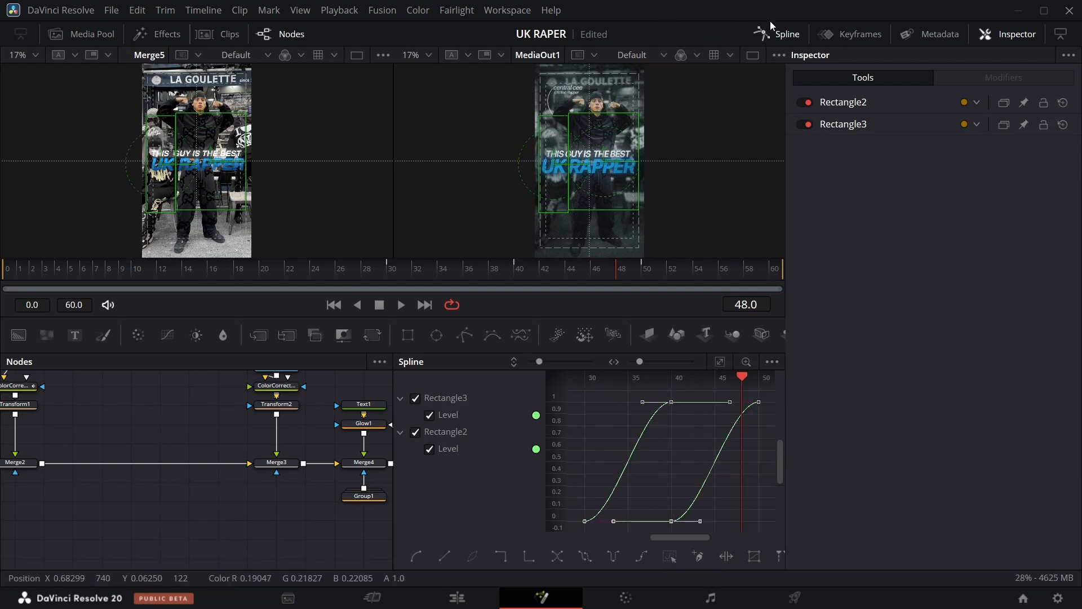
{"action": "left_click", "coordinate": [777, 34]}
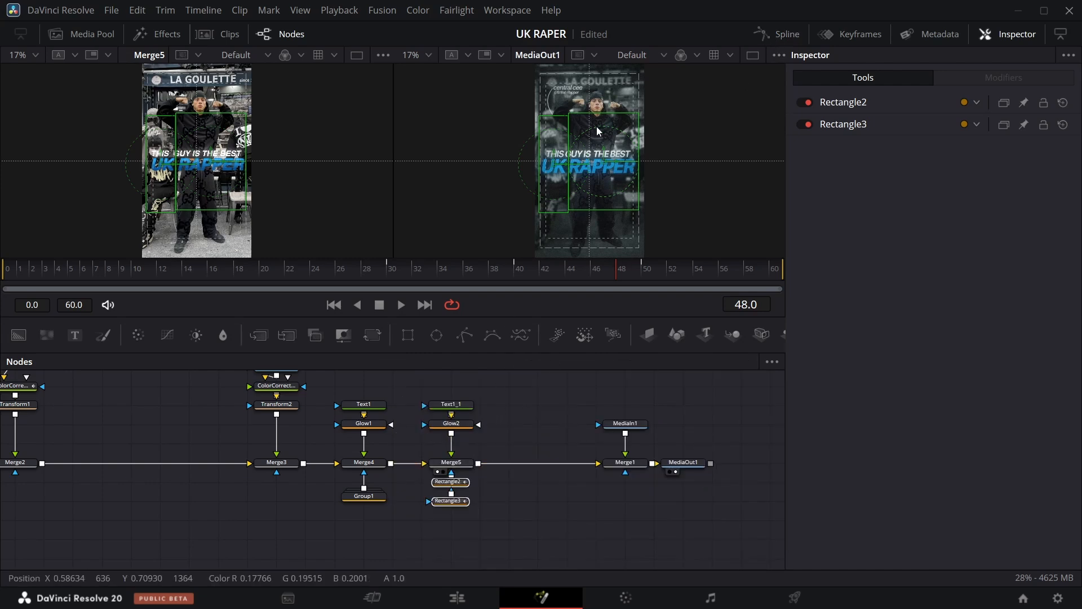
{"action": "left_click", "coordinate": [428, 56]}
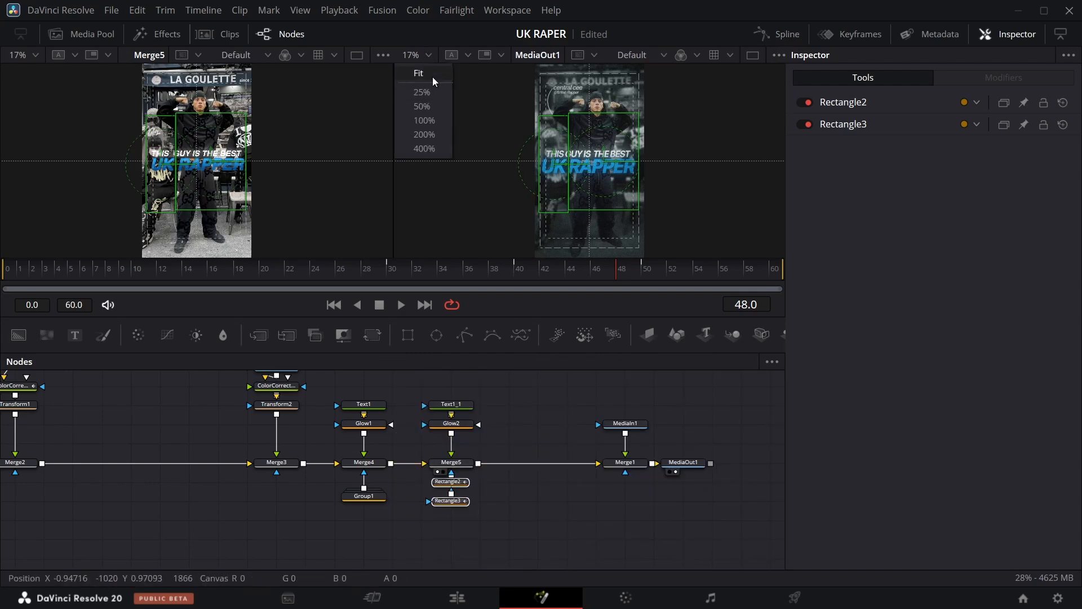
{"action": "left_click", "coordinate": [424, 106]}
{"action": "scroll", "coordinate": [583, 136], "scroll_direction": "up", "scroll_amount": 5}
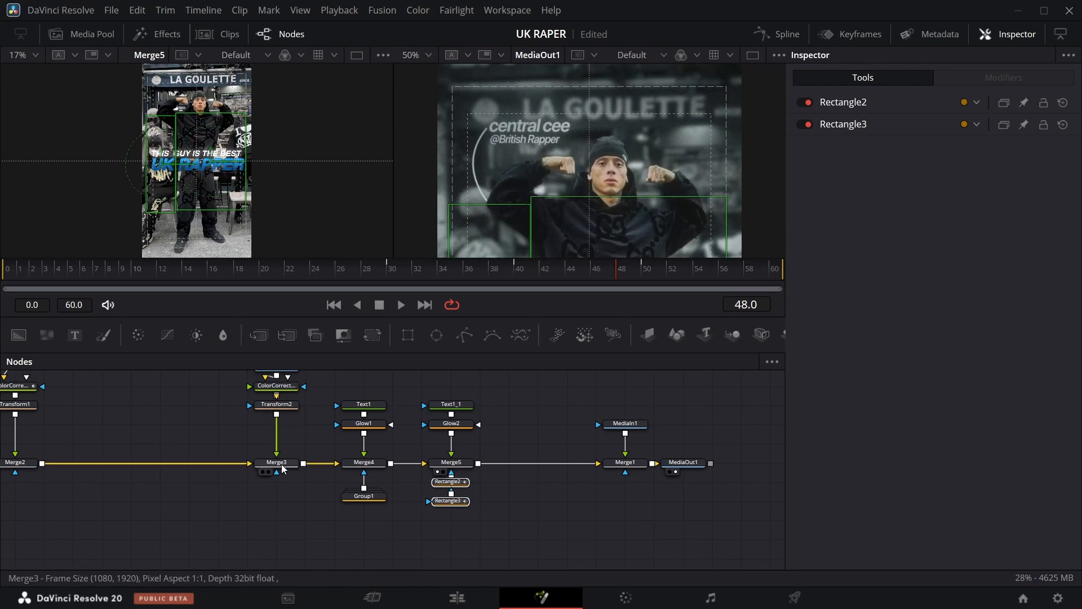
{"action": "scroll", "coordinate": [265, 460], "scroll_direction": "left", "scroll_amount": 5}
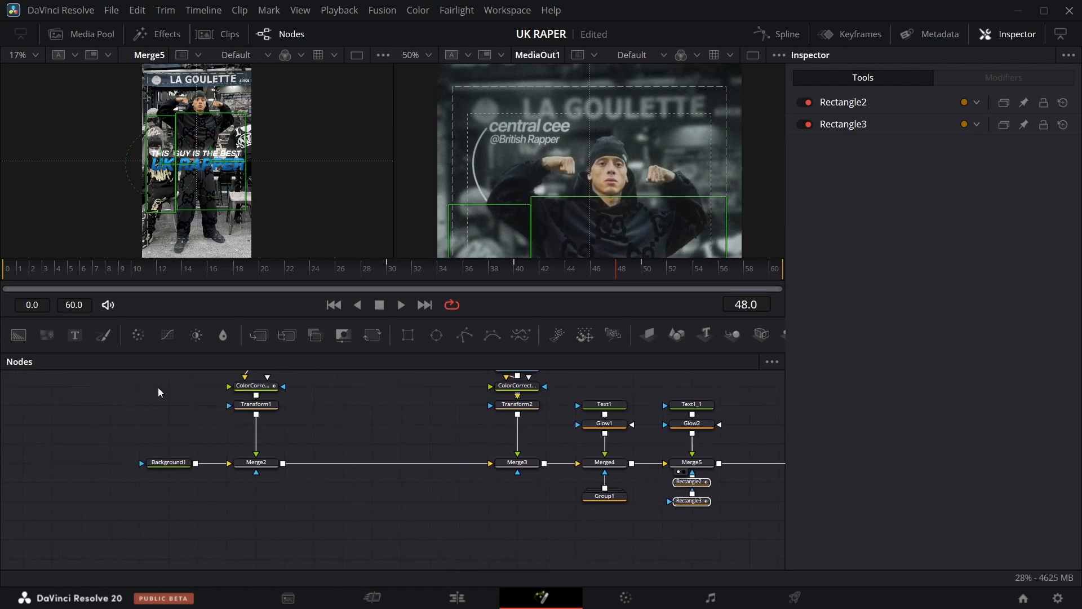
{"action": "left_click_drag", "start_coordinate": [75, 335], "coordinate": [324, 414]}
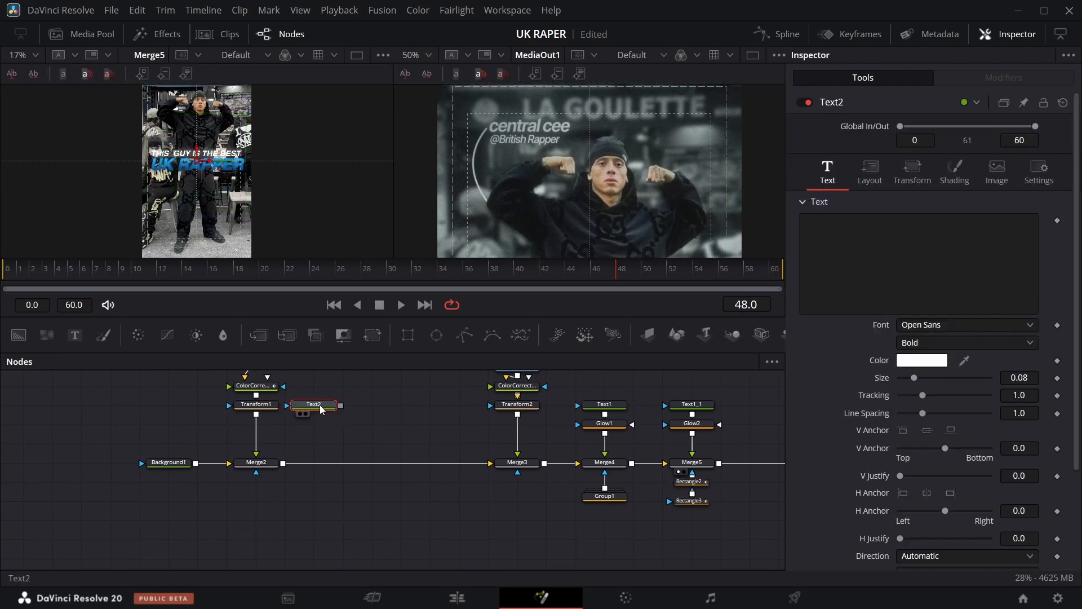
{"action": "key", "text": "Delete"}
Paste a copy of the text node as a new node reading Central cee.
{"action": "left_click", "coordinate": [619, 411]}
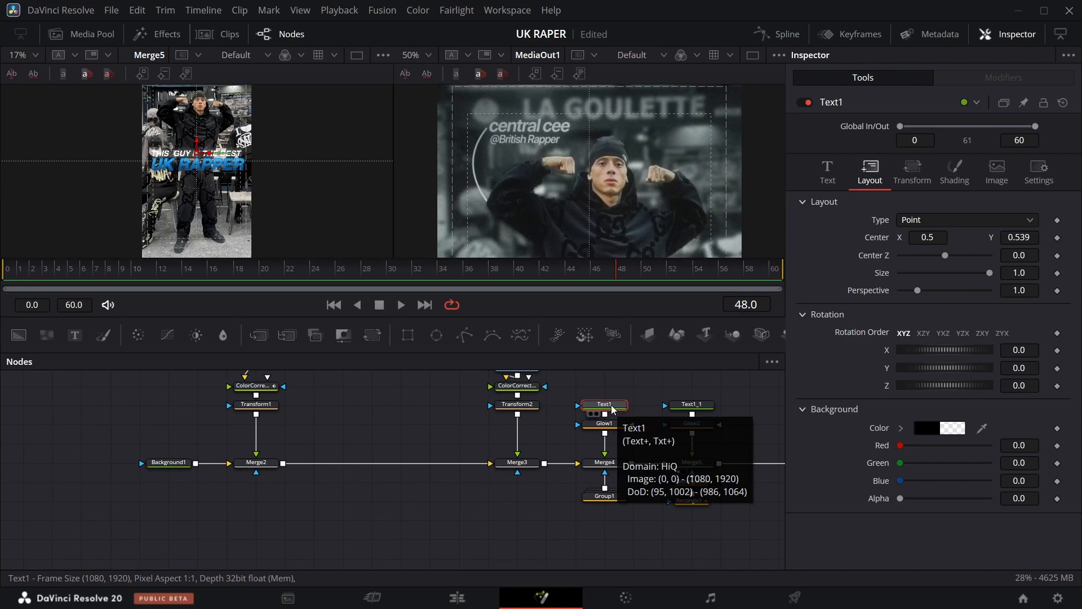
{"action": "key", "text": "ctrl+v"}
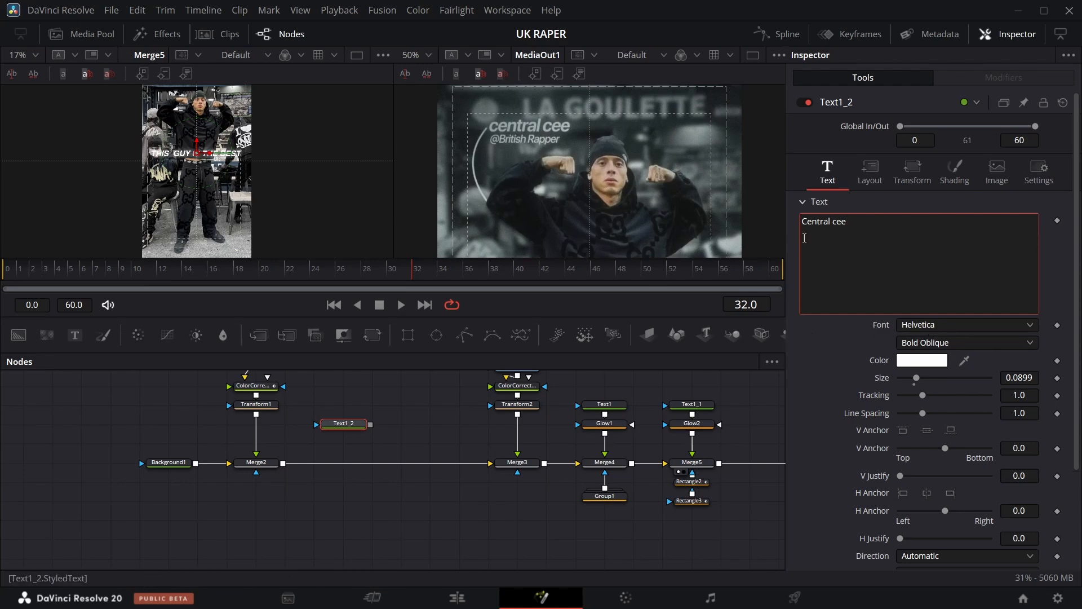
{"action": "left_click", "coordinate": [340, 424]}
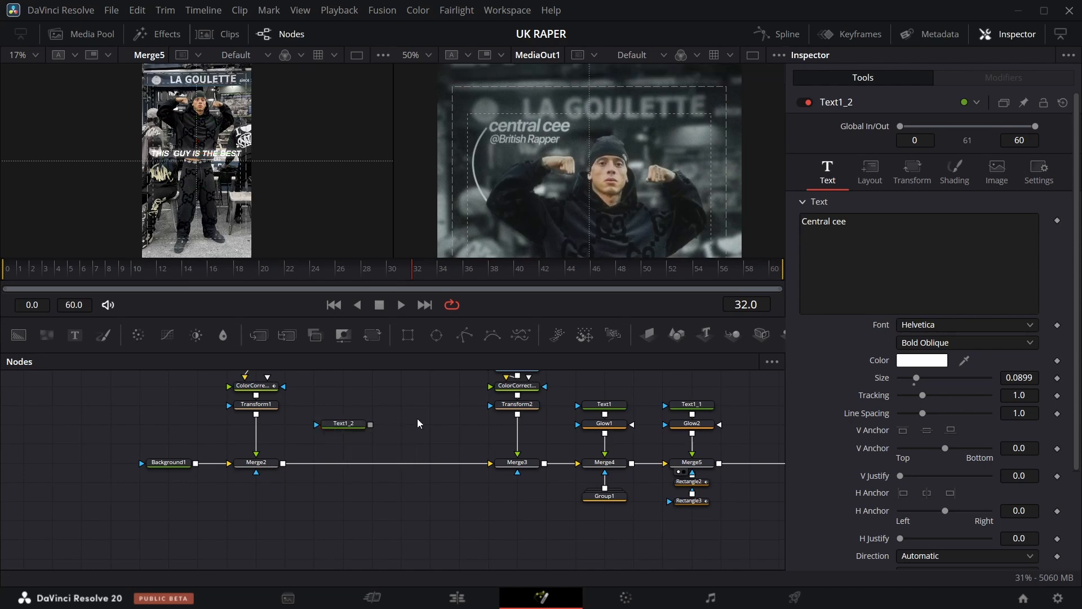
{"action": "key", "text": "ctrl+v"}
{"action": "left_click", "coordinate": [904, 223]}
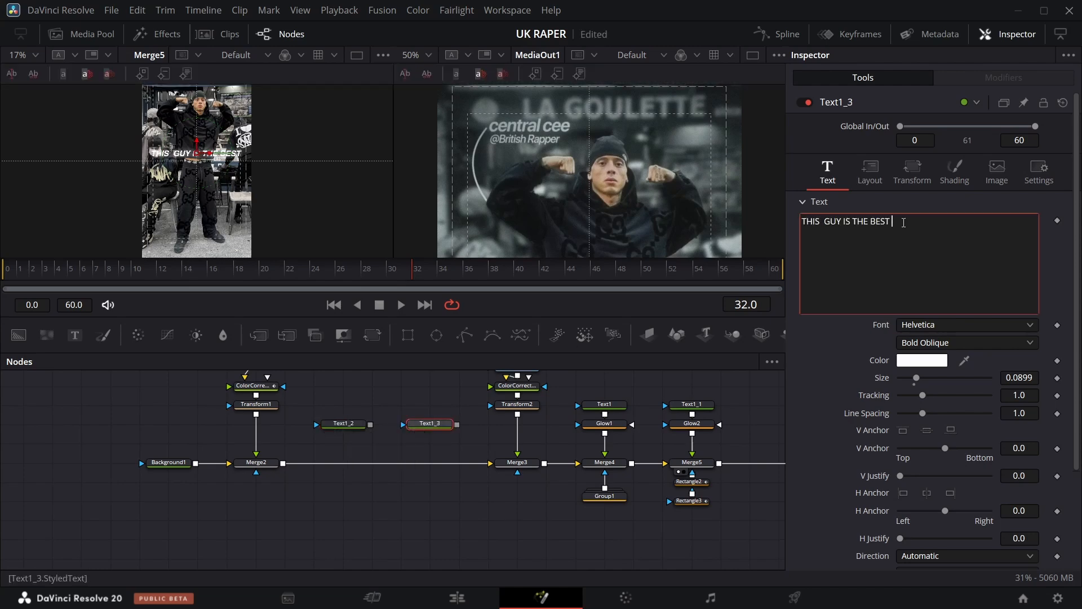
{"action": "key", "text": "ctrl+a"}
{"action": "type", "text": "@British Rapper"}
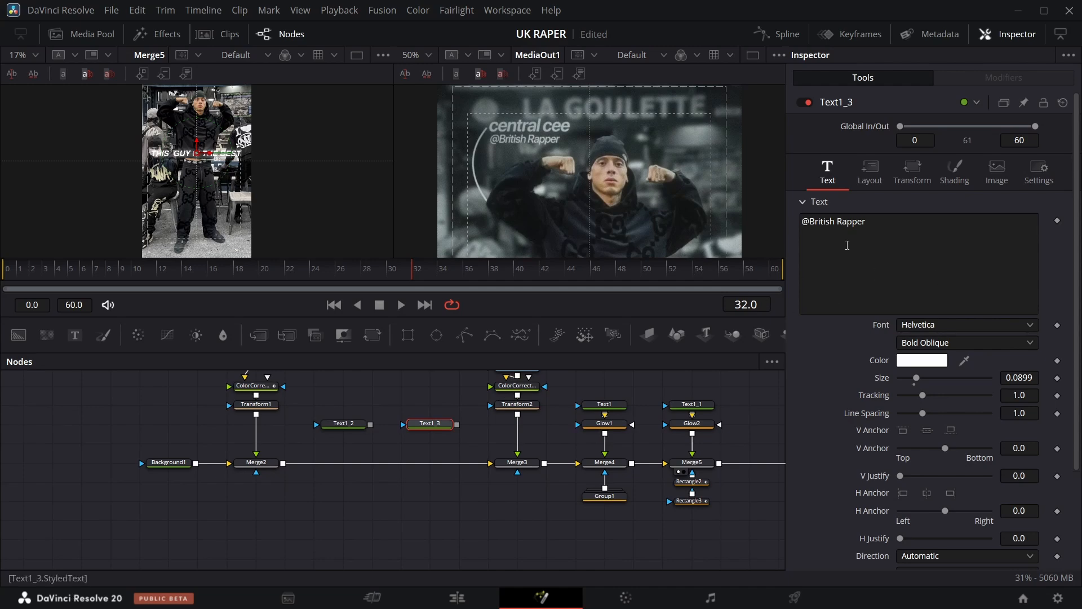
{"action": "left_click", "coordinate": [984, 344]}
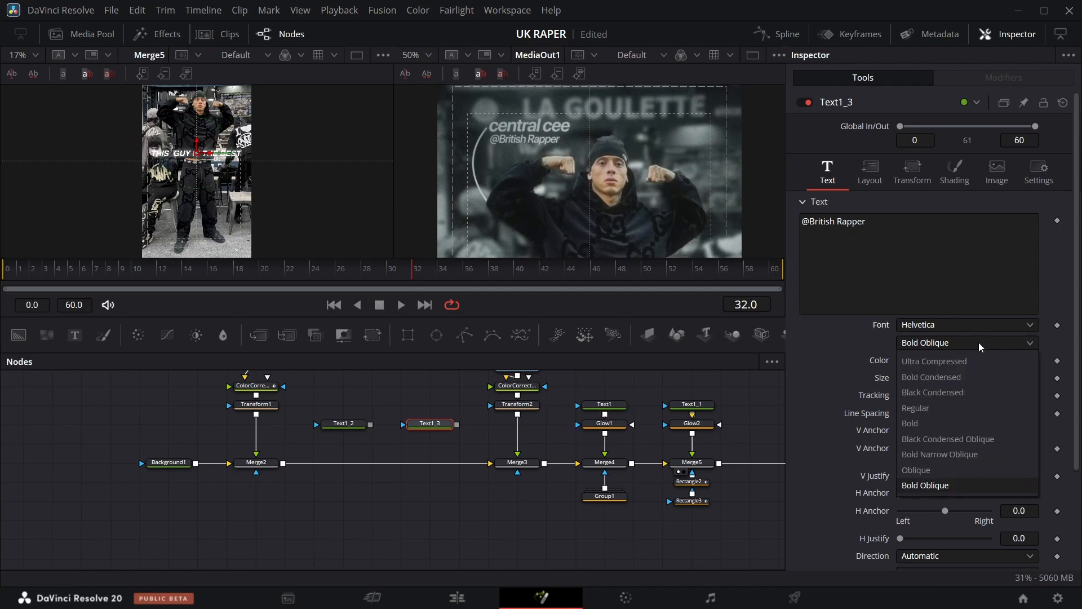
{"action": "left_click", "coordinate": [943, 470]}
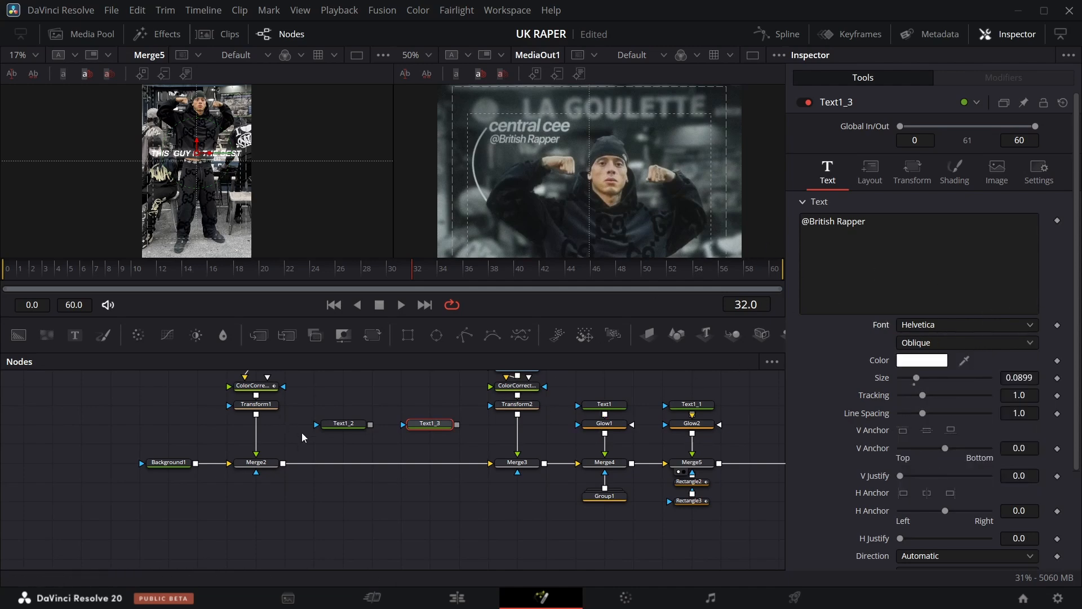
{"action": "left_click_drag", "start_coordinate": [369, 431], "coordinate": [293, 465]}
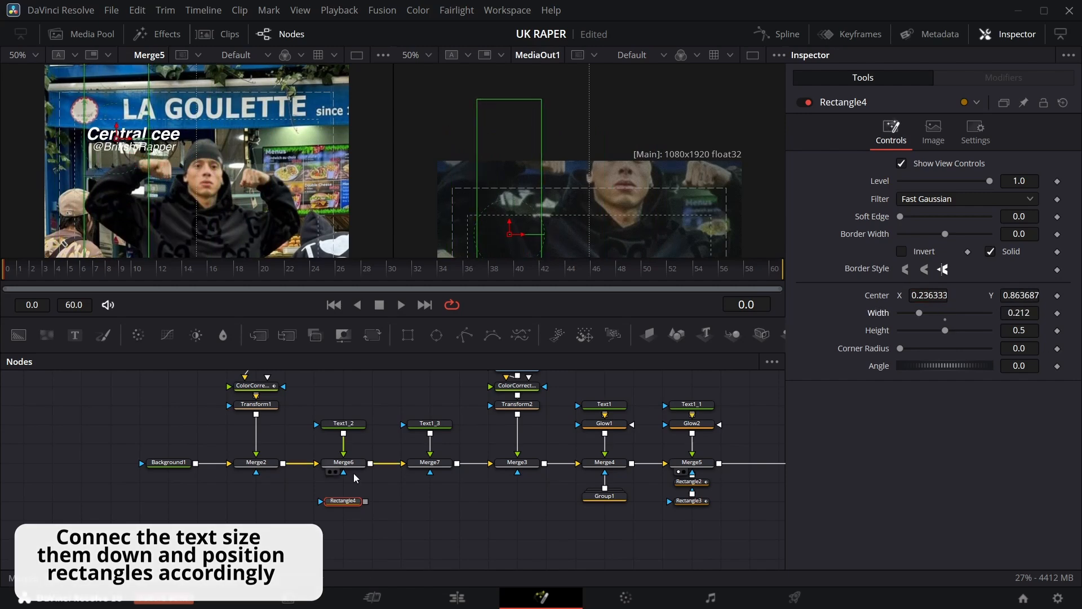
Paste two more copies of the rectangle mask and move one copy's center X to about 0.408.
{"action": "left_click", "coordinate": [434, 486]}
{"action": "key", "text": "ctrl+v"}
{"action": "key", "text": "ctrl+v"}
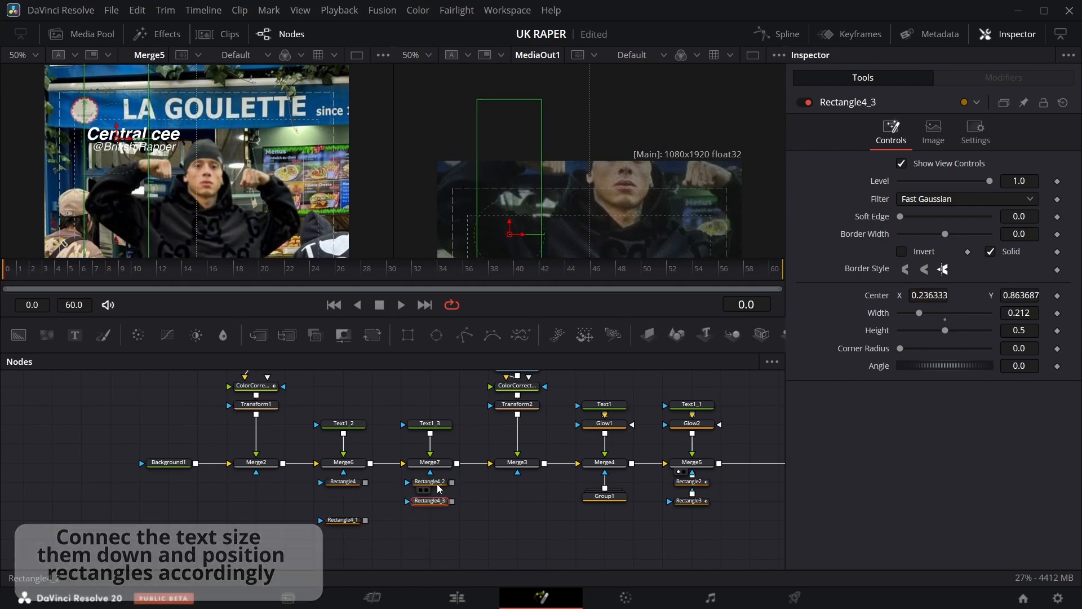
{"action": "left_click_drag", "start_coordinate": [929, 295], "coordinate": [952, 296]}
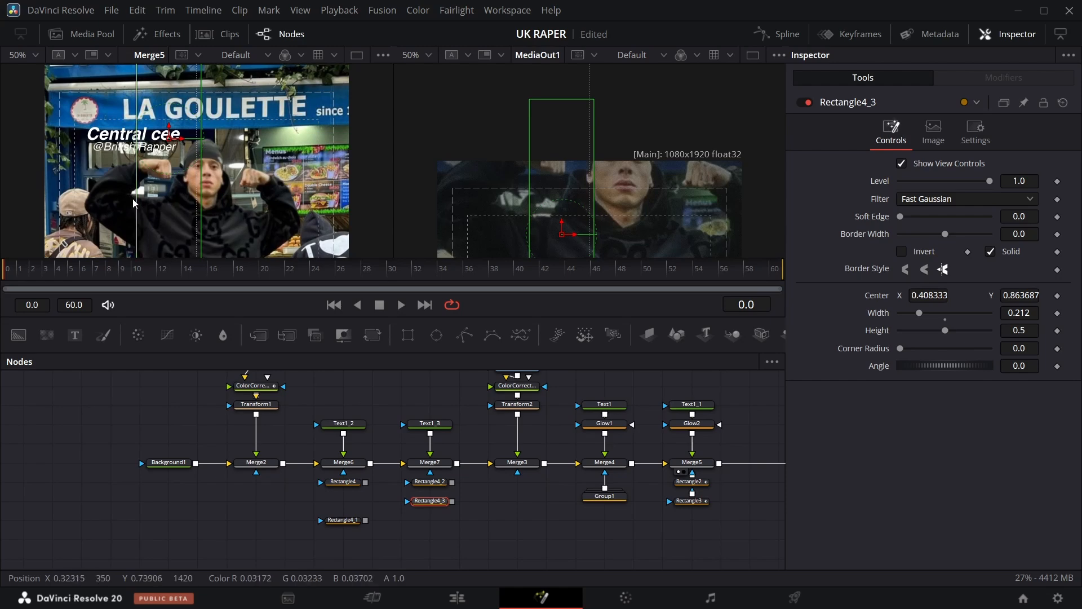
{"action": "left_click_drag", "start_coordinate": [140, 277], "coordinate": [6, 276]}
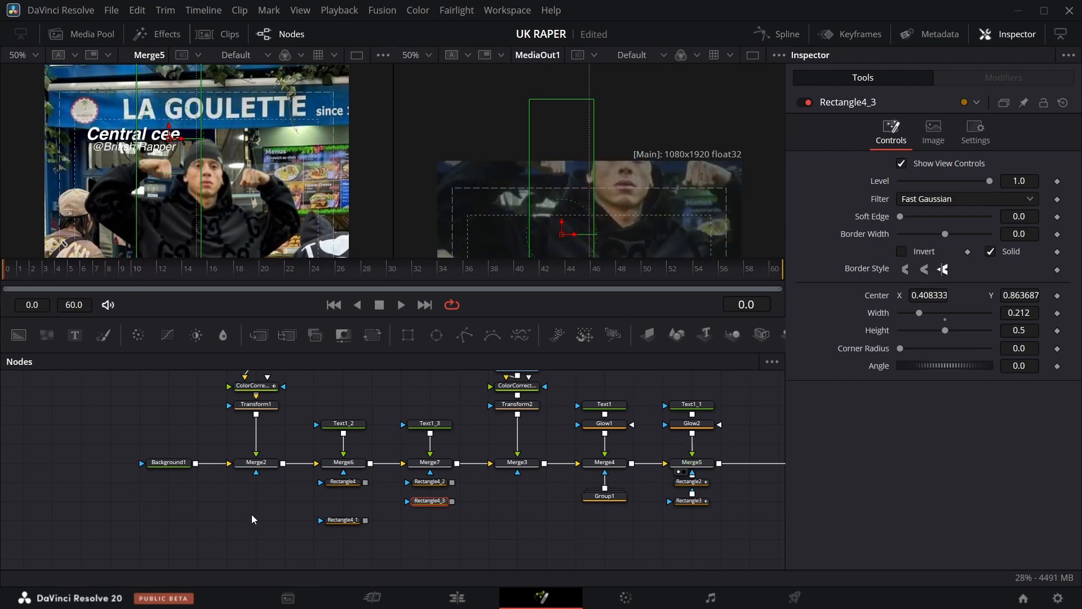
Keyframe Rectangle4's Level, setting it to 0 at frame 0.
{"action": "left_click", "coordinate": [343, 482]}
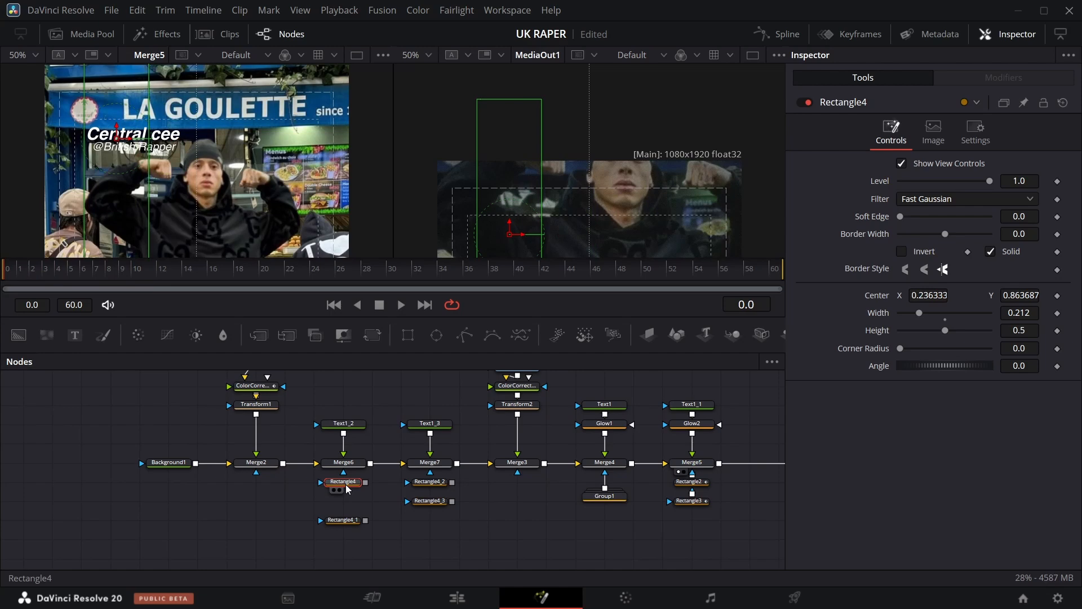
{"action": "left_click", "coordinate": [1058, 181]}
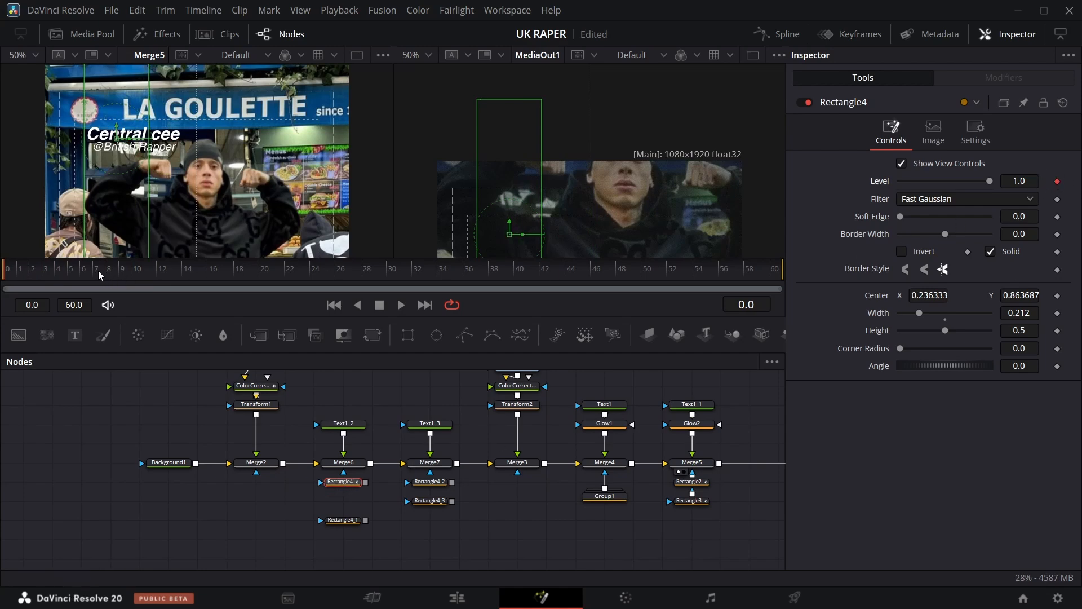
{"action": "left_click_drag", "start_coordinate": [15, 280], "coordinate": [105, 278]}
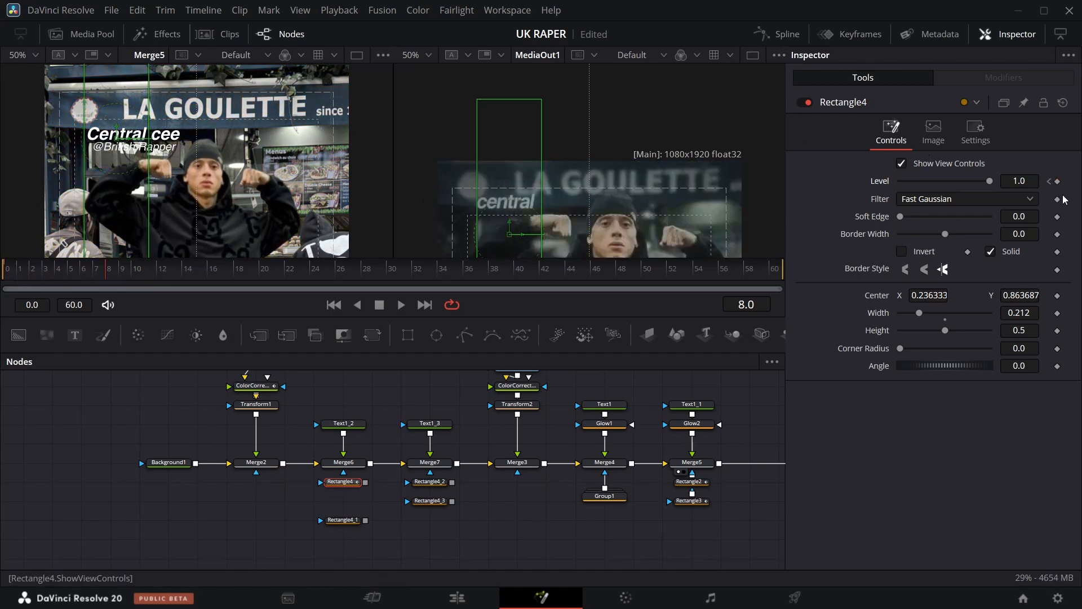
{"action": "left_click", "coordinate": [1015, 180]}
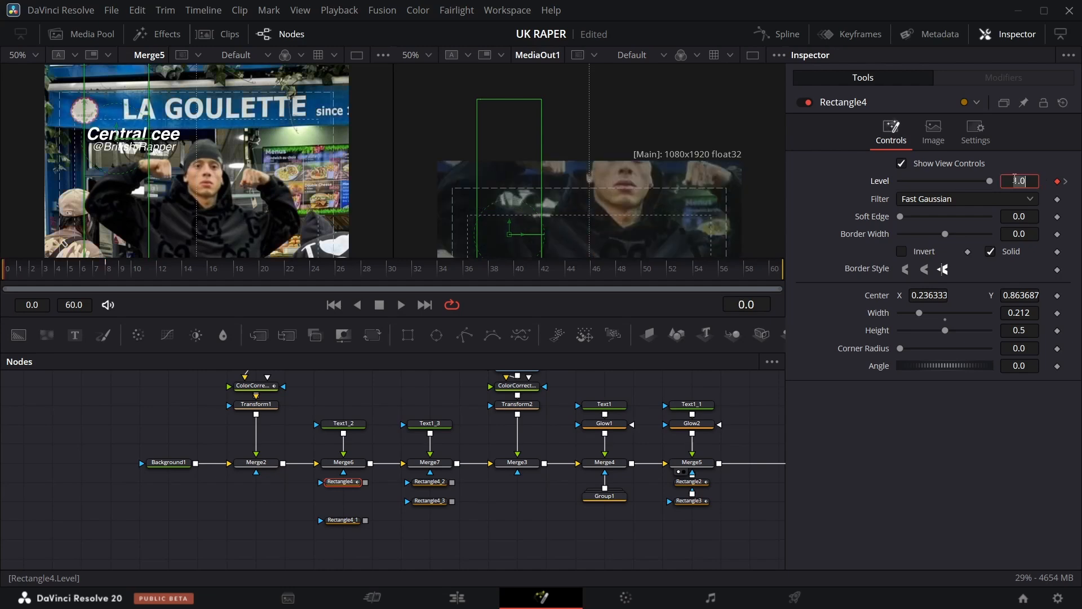
{"action": "type", "text": "0"}
{"action": "key", "text": "Return"}
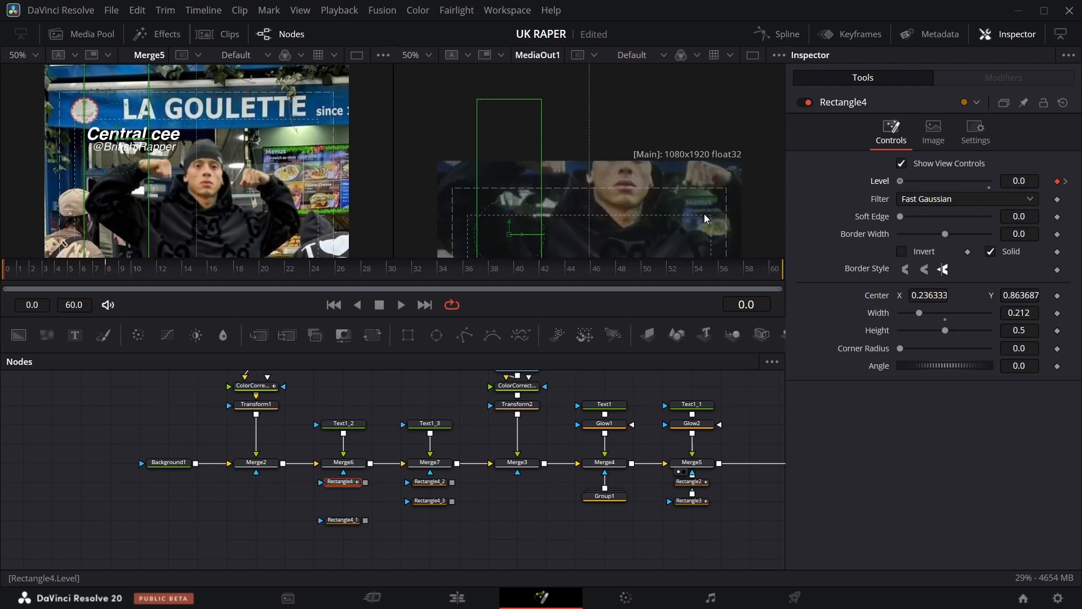
Keyframe Rectangle4_1's Level so it rises from 0 at frame 8 to 1 at frame 14.
{"action": "left_click", "coordinate": [356, 521]}
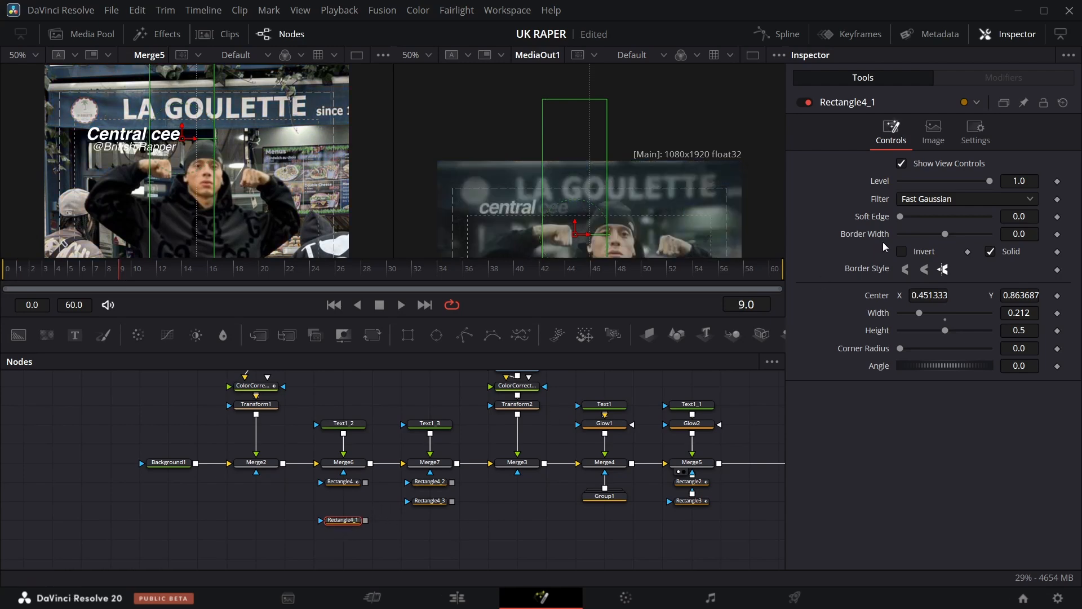
{"action": "left_click", "coordinate": [1056, 182]}
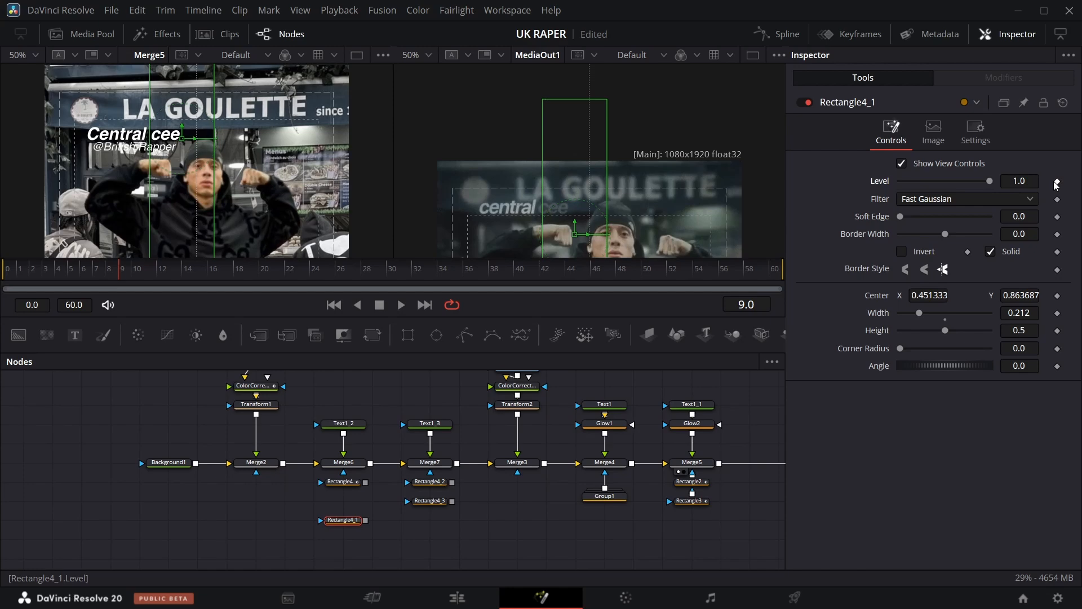
{"action": "key", "text": "Left"}
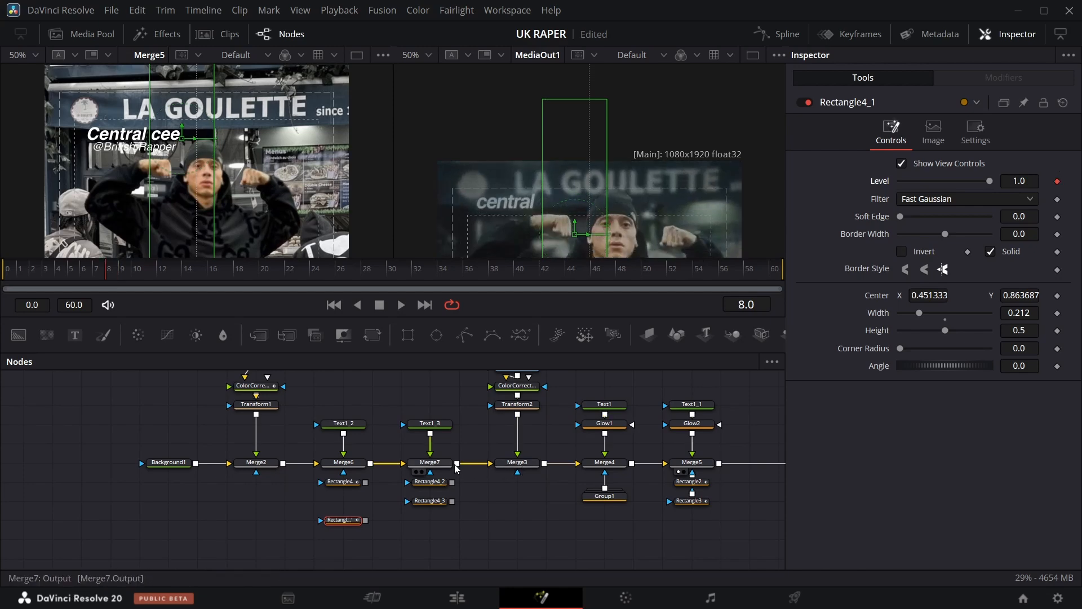
{"action": "key", "text": "Right"}
{"action": "key", "text": "Right"}
{"action": "key", "text": "Right"}
{"action": "key", "text": "Right"}
{"action": "key", "text": "Right"}
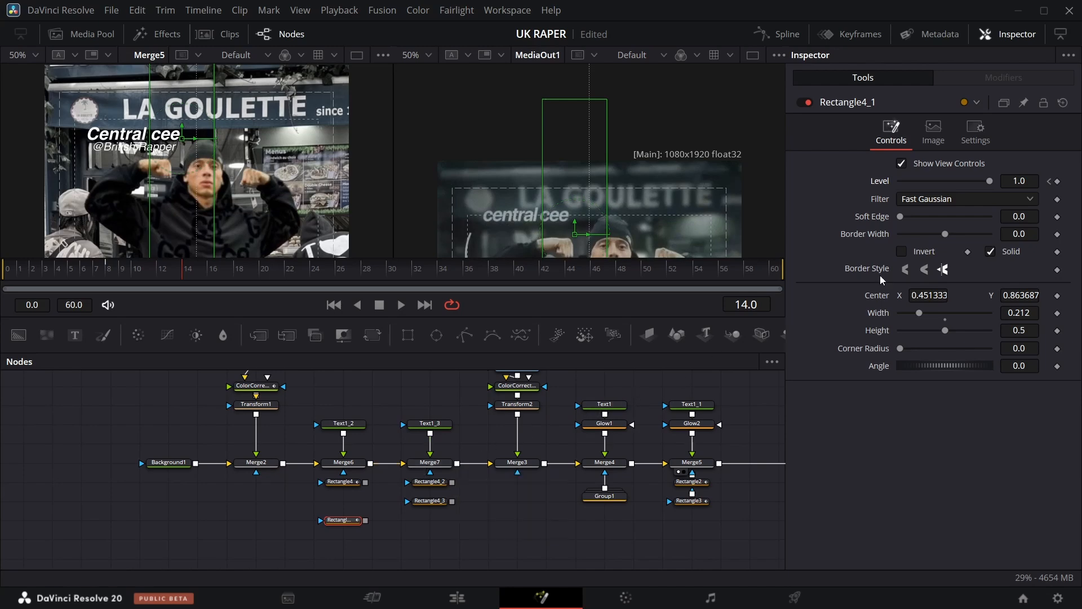
{"action": "left_click", "coordinate": [1050, 181]}
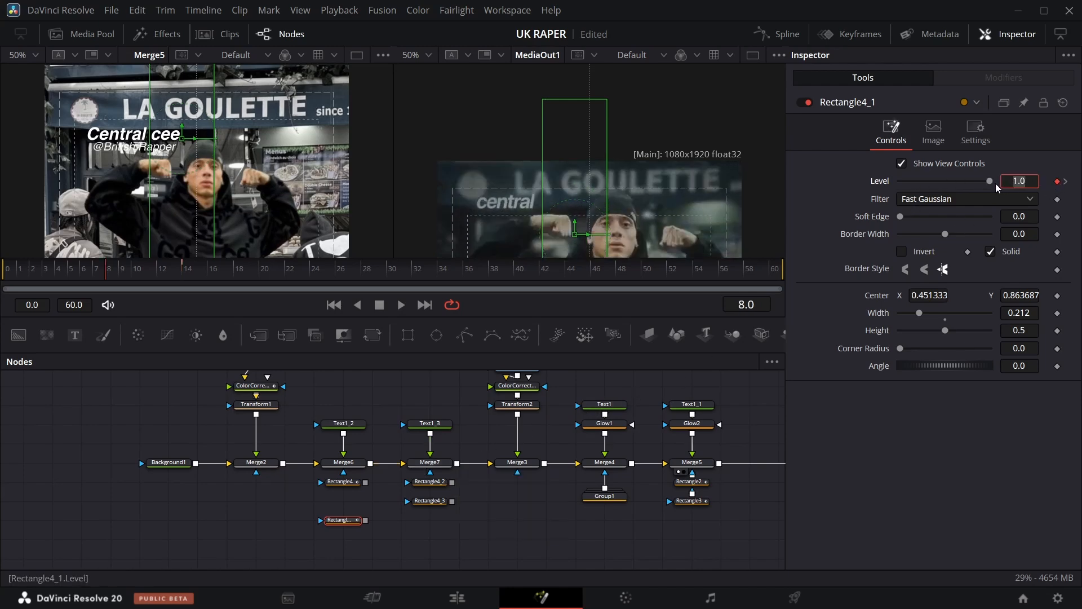
{"action": "left_click_drag", "start_coordinate": [988, 185], "coordinate": [780, 190]}
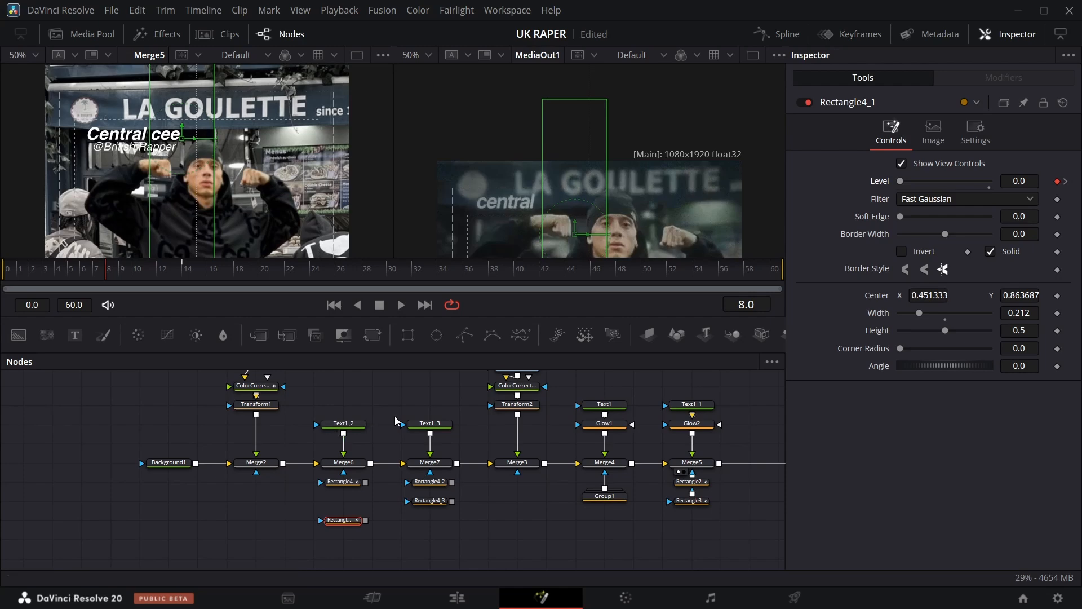
Step through the frames around 8 to 18 to preview the Central cee text reveal.
{"action": "key", "text": "Right"}
{"action": "key", "text": "Right"}
{"action": "key", "text": "Right"}
{"action": "key", "text": "Right"}
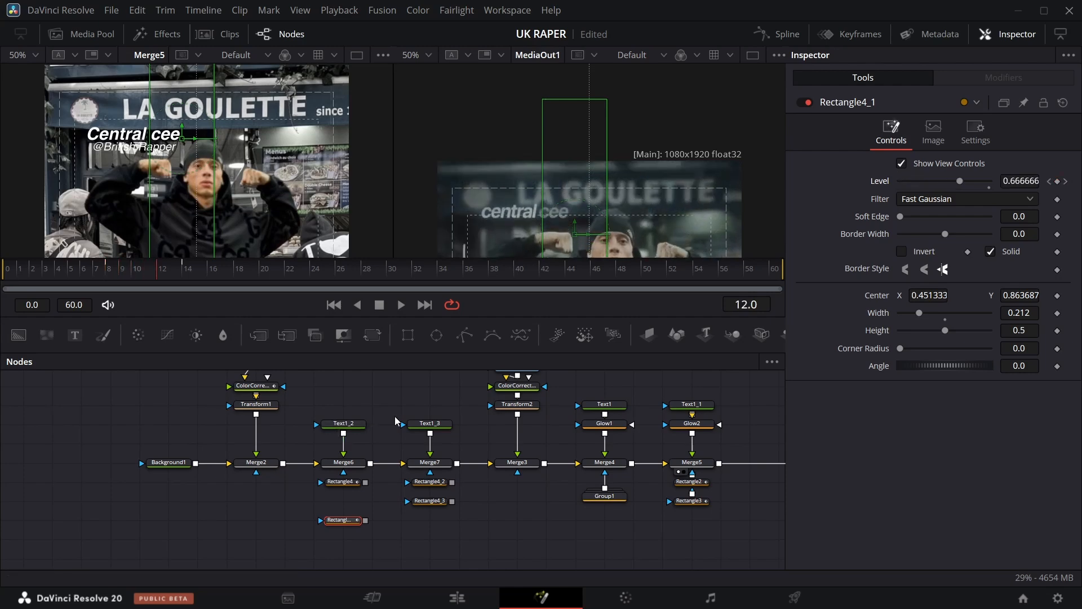
{"action": "scroll", "coordinate": [509, 198], "scroll_direction": "down", "scroll_amount": 3}
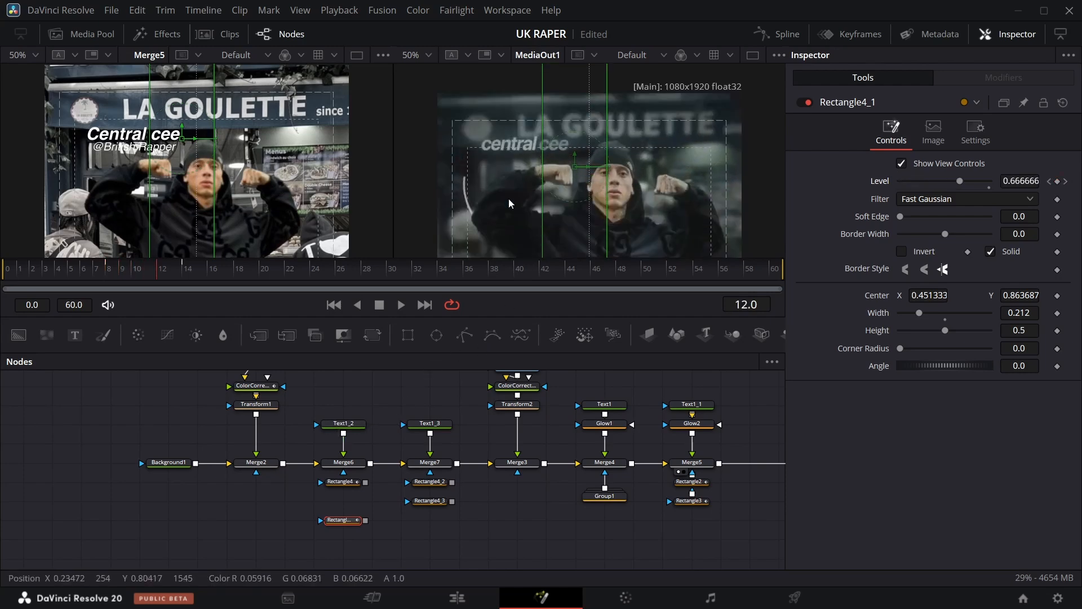
{"action": "key", "text": "Right"}
{"action": "key", "text": "Right"}
{"action": "key", "text": "Right"}
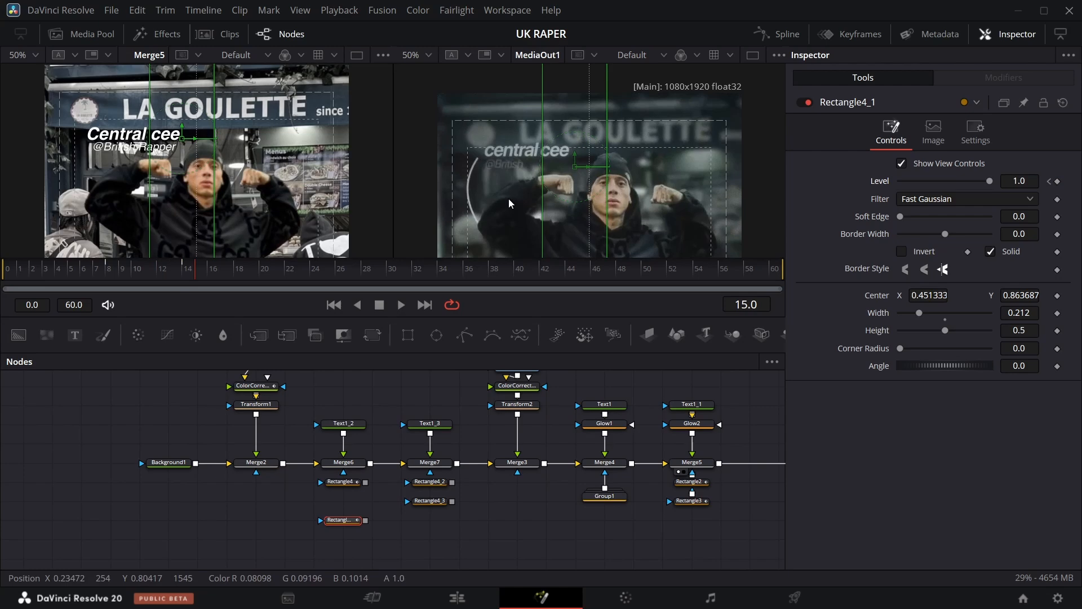
{"action": "key", "text": "Left"}
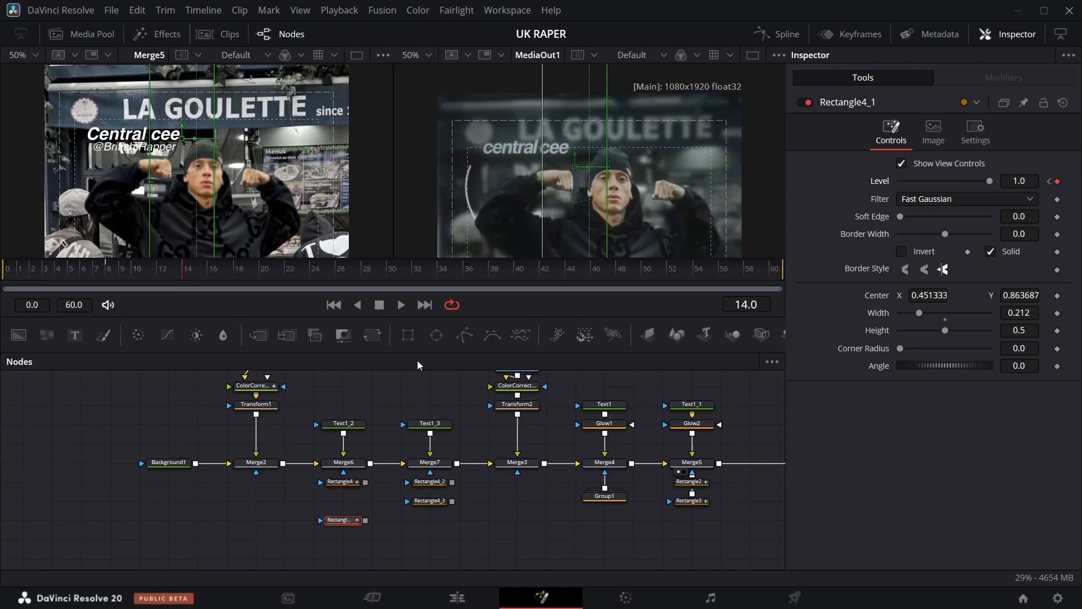
Keyframe Rectangle4_2's Level, setting it to 0 at frame 14.
{"action": "left_click", "coordinate": [442, 486]}
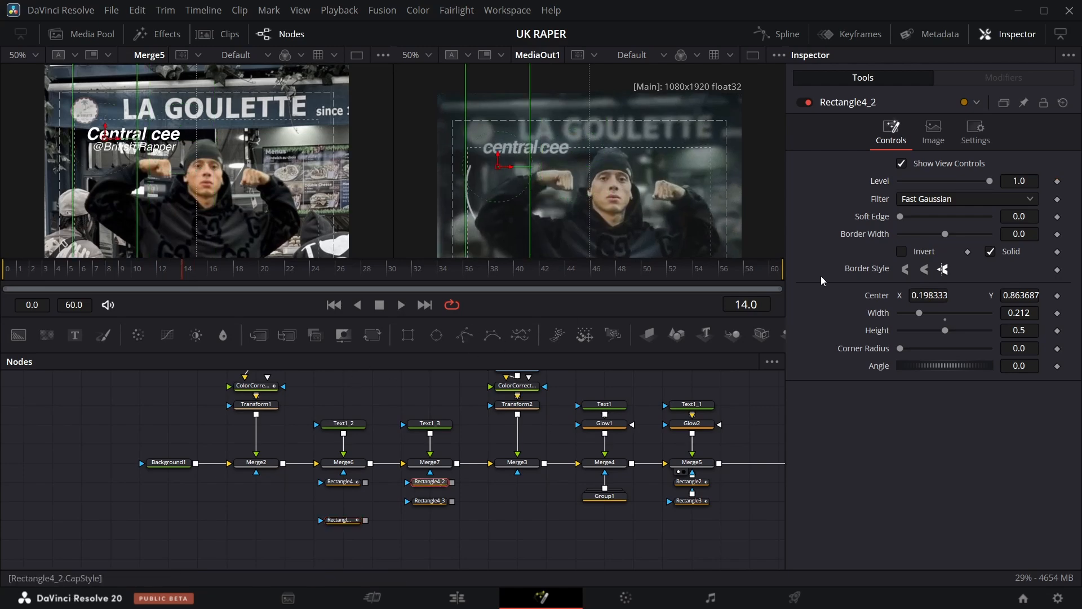
{"action": "left_click", "coordinate": [1058, 181]}
{"action": "left_click_drag", "start_coordinate": [982, 184], "coordinate": [886, 182]}
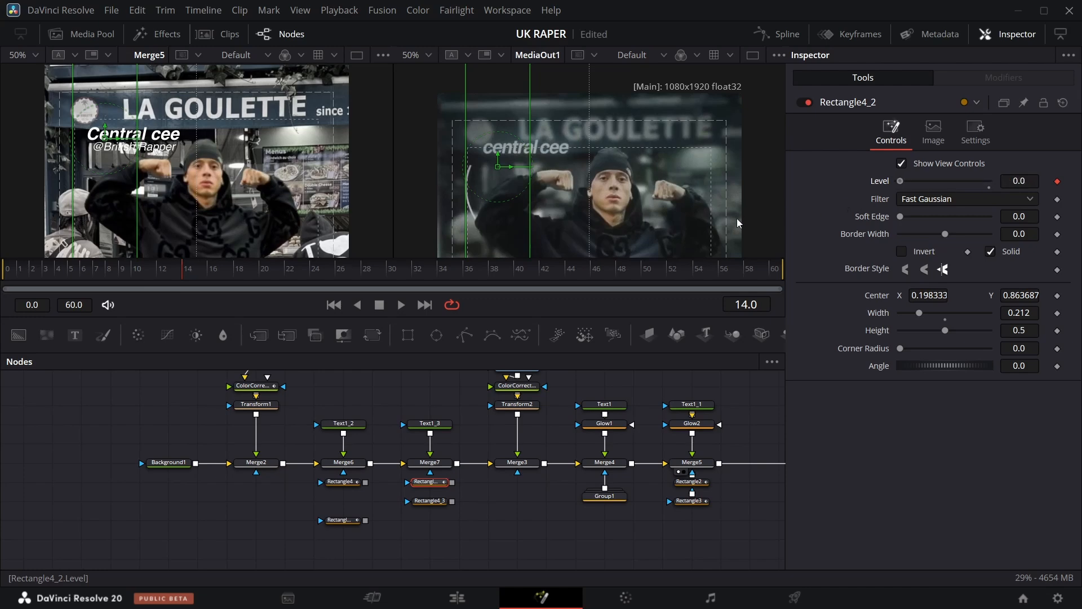
{"action": "key", "text": "Right"}
{"action": "key", "text": "Right"}
{"action": "key", "text": "Right"}
{"action": "key", "text": "Right"}
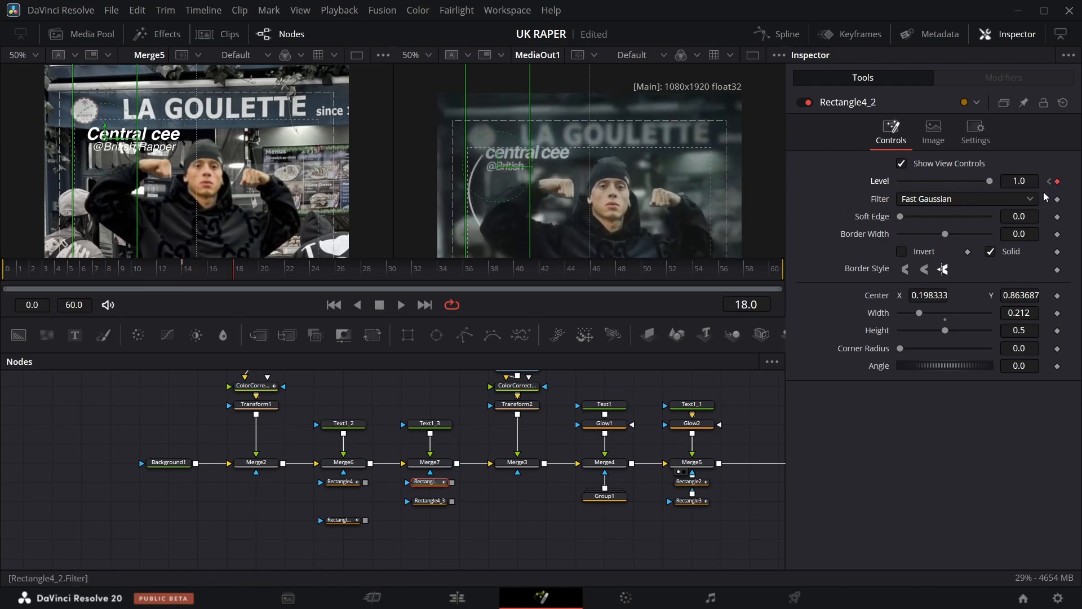
Keyframe Rectangle4_3's Level, setting it to 0 at frame 18.
{"action": "left_click", "coordinate": [431, 503]}
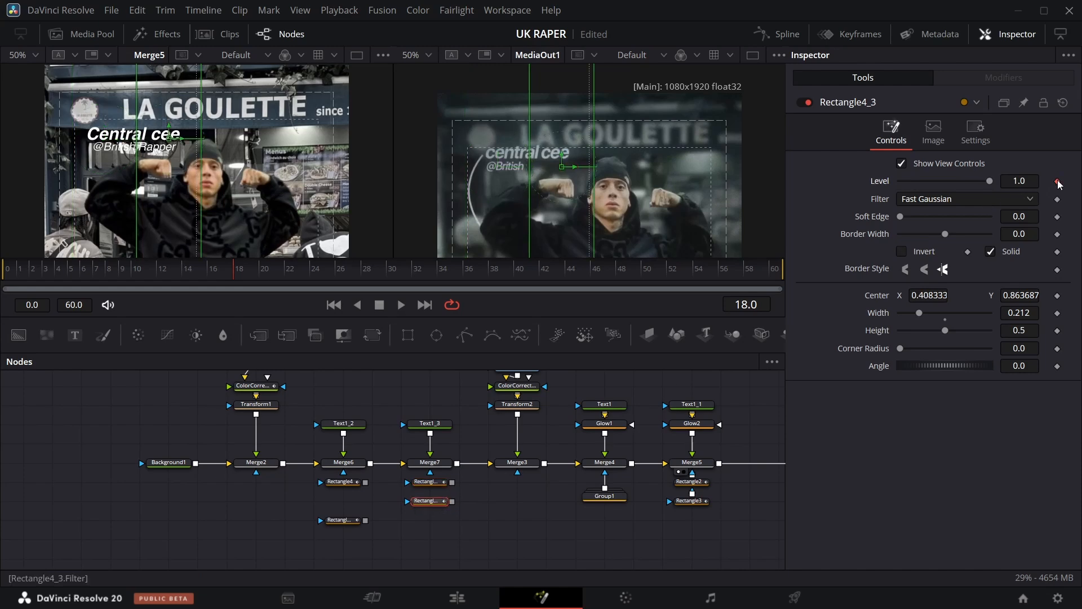
{"action": "key", "text": "Left"}
{"action": "key", "text": "Left"}
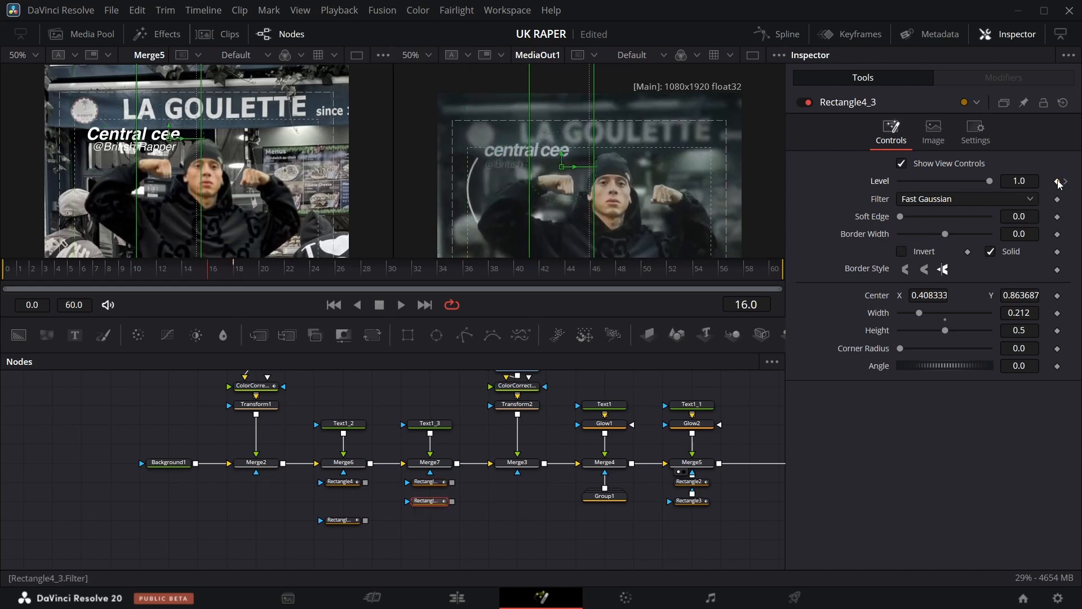
{"action": "key", "text": "Right"}
{"action": "key", "text": "Right"}
{"action": "key", "text": "Right"}
{"action": "key", "text": "Right"}
{"action": "key", "text": "Right"}
{"action": "key", "text": "Right"}
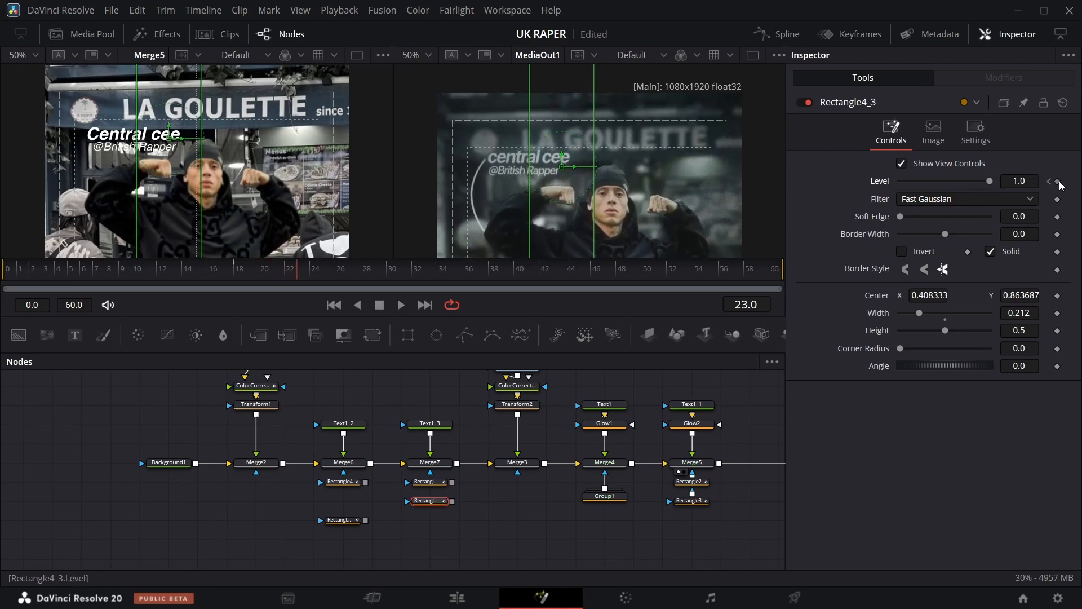
{"action": "left_click", "coordinate": [1051, 182]}
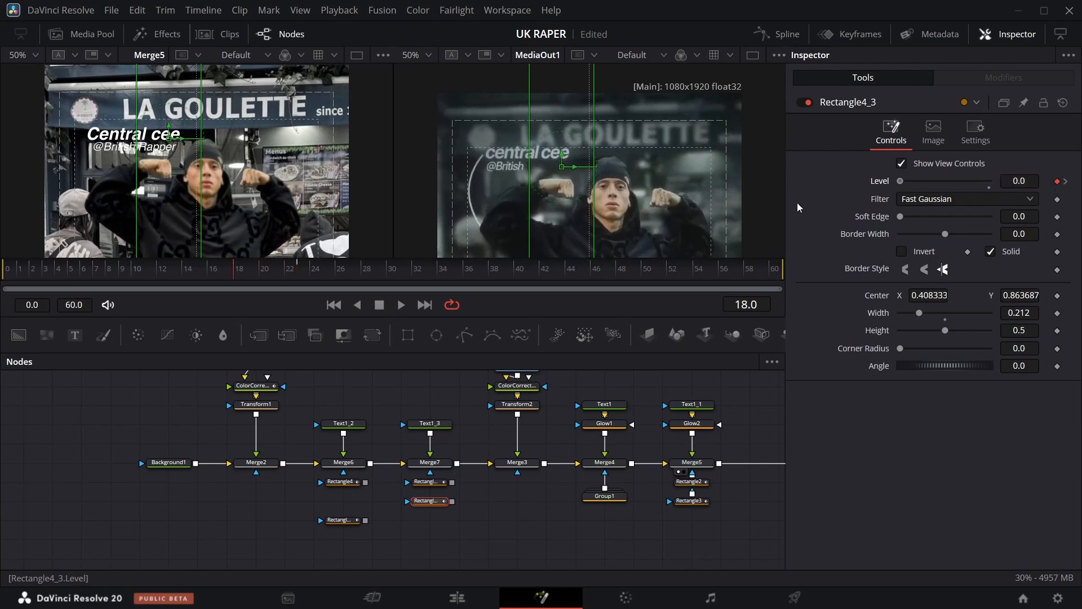
{"action": "mouse_move", "coordinate": [235, 273]}
{"action": "left_mouse_down"}
{"action": "mouse_move", "coordinate": [59, 277]}
{"action": "mouse_move", "coordinate": [265, 265]}
{"action": "mouse_move", "coordinate": [327, 249]}
{"action": "mouse_move", "coordinate": [213, 270]}
{"action": "mouse_move", "coordinate": [226, 272]}
{"action": "left_mouse_up"}
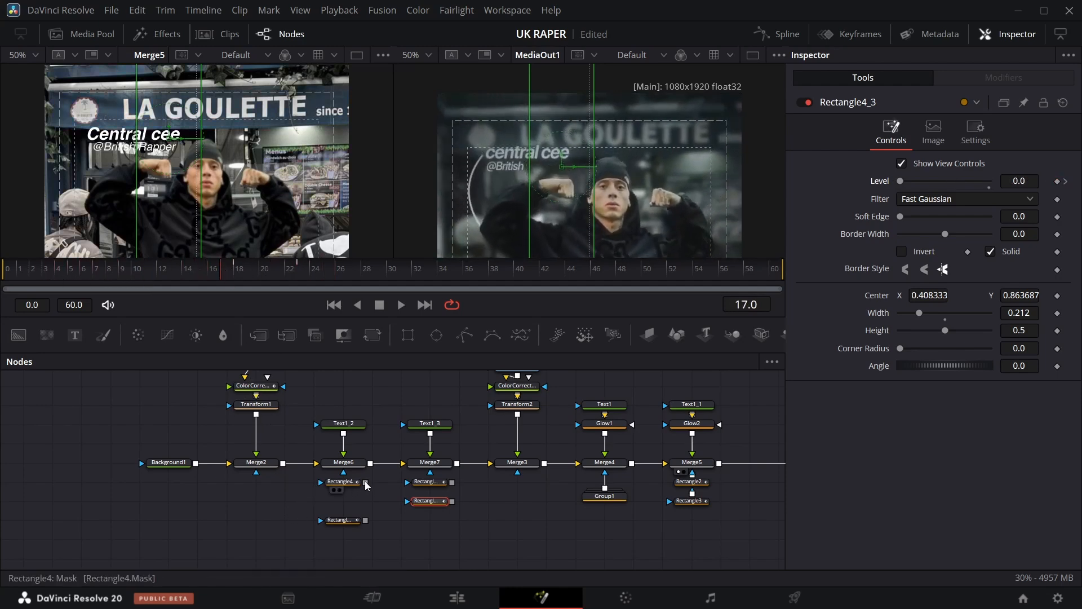
Connect the rectangle masks into the mask inputs of the Central cee and handle text merges.
{"action": "left_click_drag", "start_coordinate": [365, 482], "coordinate": [343, 473]}
{"action": "left_click_drag", "start_coordinate": [366, 520], "coordinate": [344, 490]}
{"action": "left_click_drag", "start_coordinate": [452, 484], "coordinate": [430, 491]}
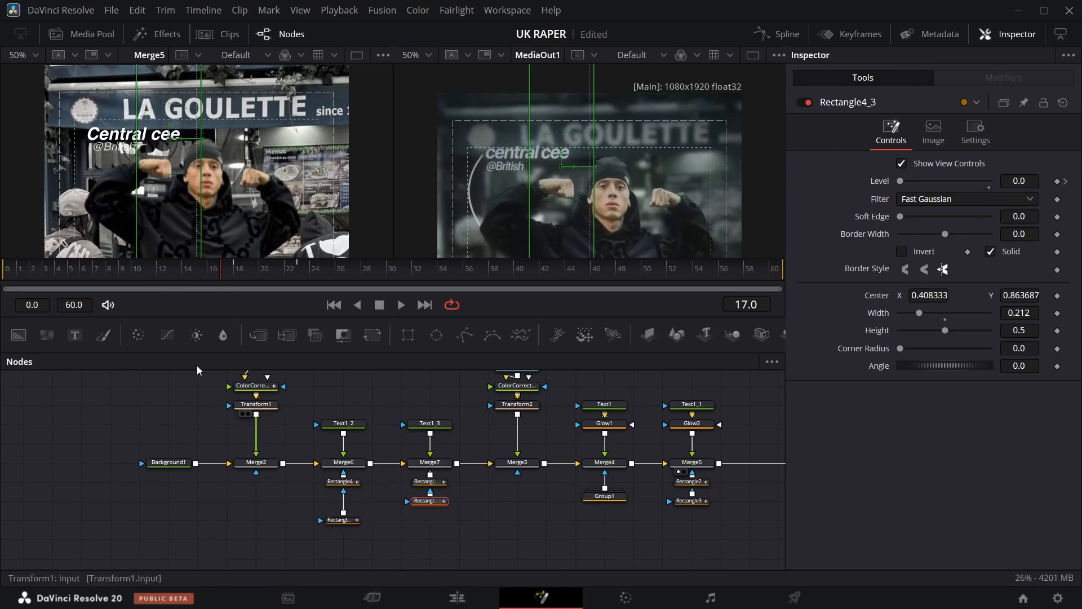
{"action": "left_click_drag", "start_coordinate": [219, 279], "coordinate": [259, 268]}
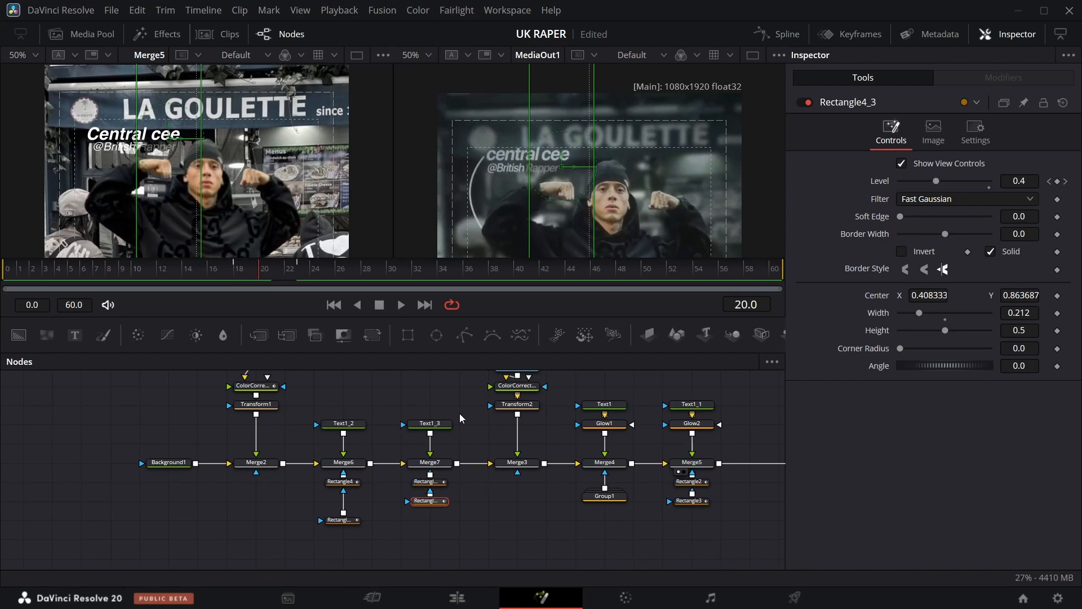
Add a Background node with a Polygon mask and merge it after the handle text.
{"action": "left_click_drag", "start_coordinate": [441, 551], "coordinate": [324, 407]}
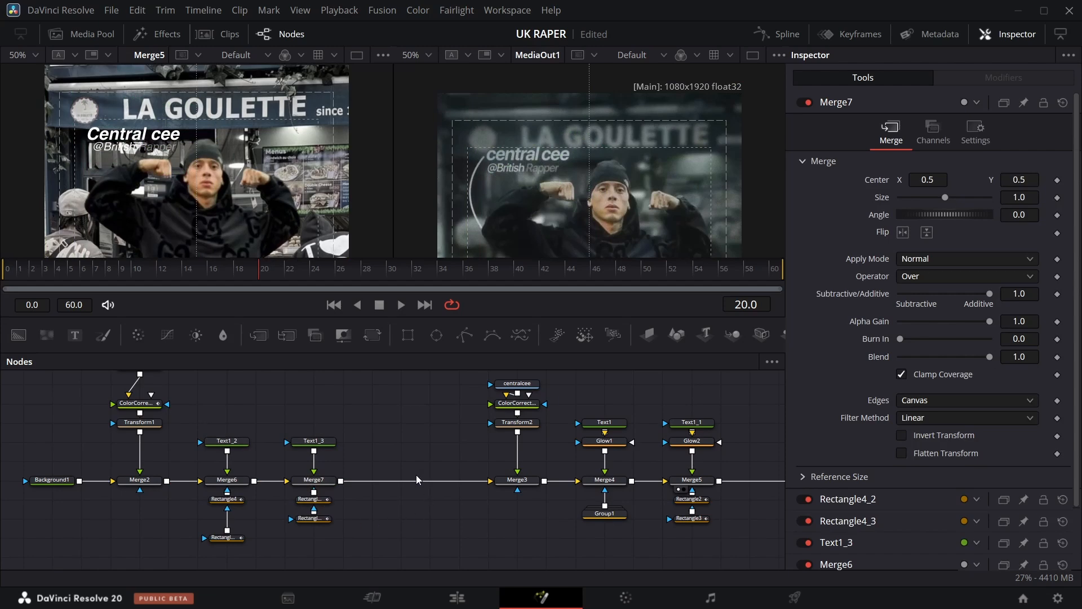
{"action": "left_click_drag", "start_coordinate": [19, 335], "coordinate": [402, 441]}
{"action": "left_click_drag", "start_coordinate": [453, 338], "coordinate": [343, 473]}
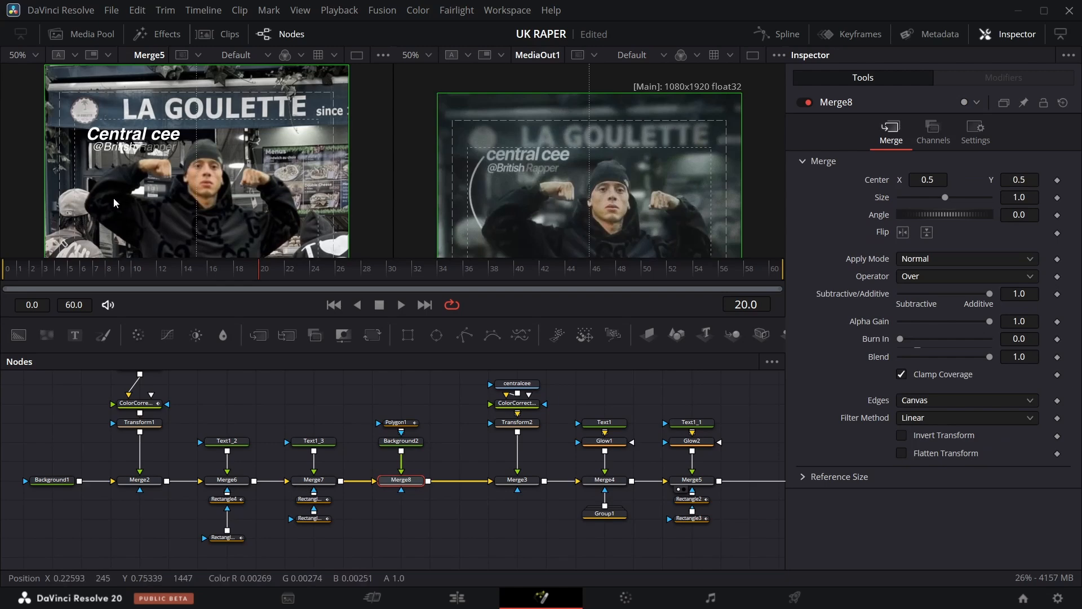
Draw Polygon1 as a short curved line beside the Central cee title in the viewer.
{"action": "left_click", "coordinate": [396, 422]}
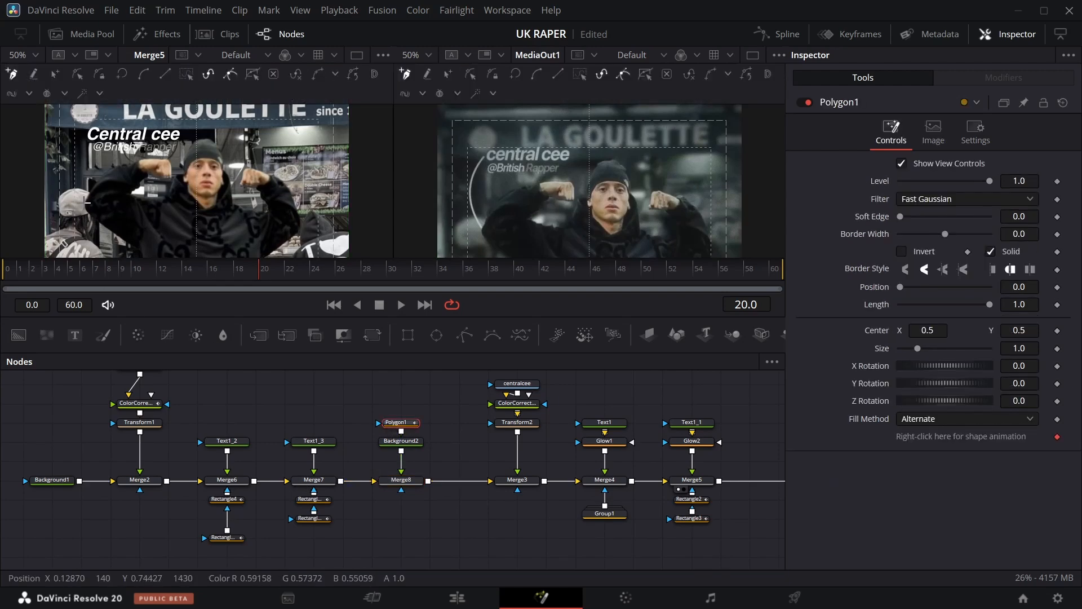
{"action": "left_click_drag", "start_coordinate": [85, 202], "coordinate": [113, 203]}
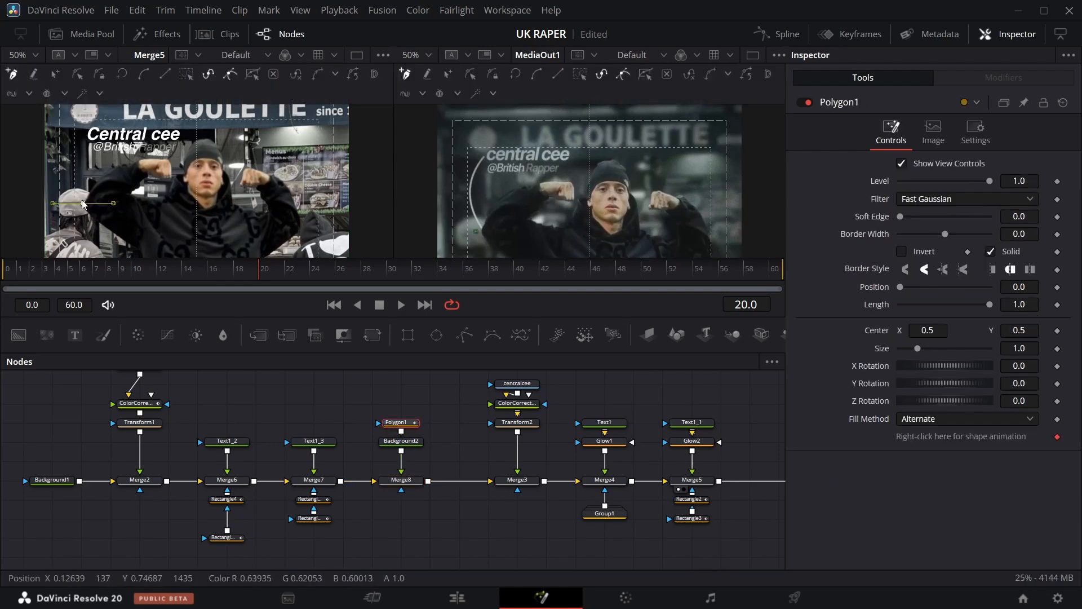
{"action": "left_click", "coordinate": [74, 172]}
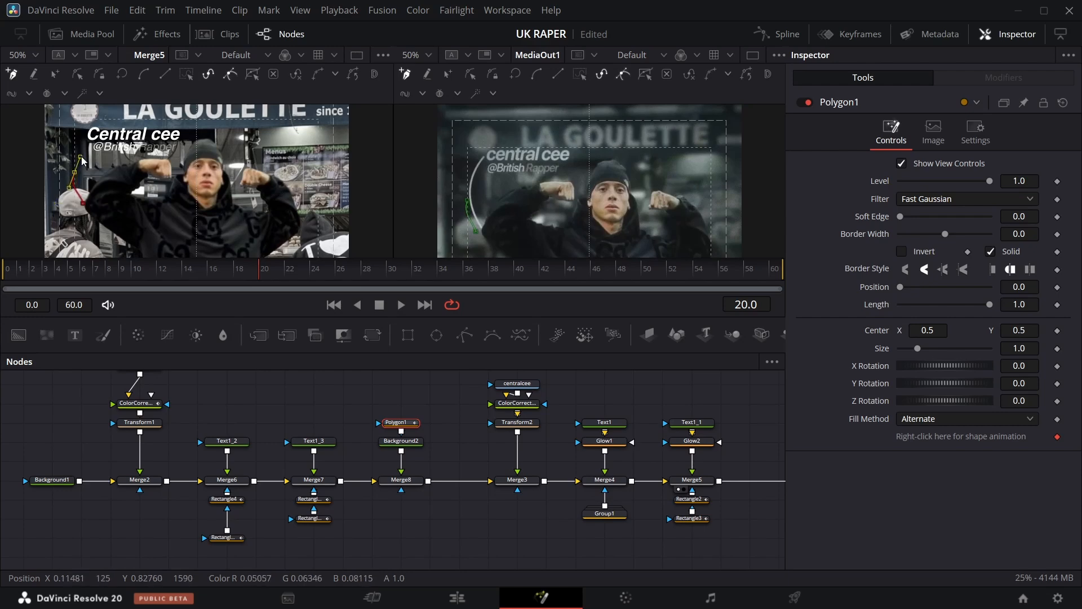
{"action": "left_click", "coordinate": [76, 147]}
{"action": "left_click_drag", "start_coordinate": [77, 147], "coordinate": [81, 145]}
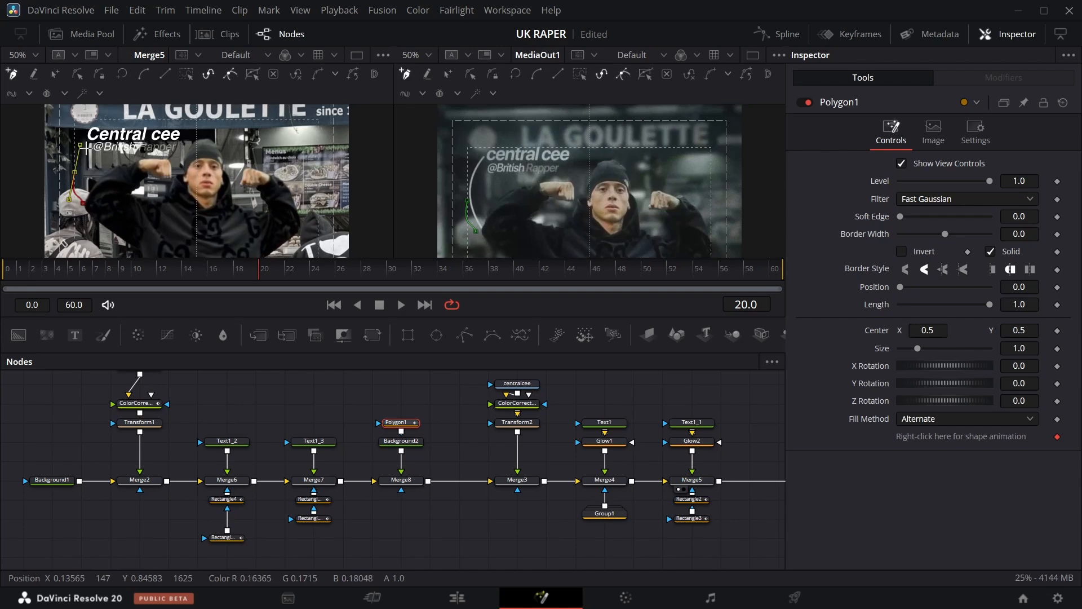
{"action": "left_click_drag", "start_coordinate": [86, 137], "coordinate": [91, 159]}
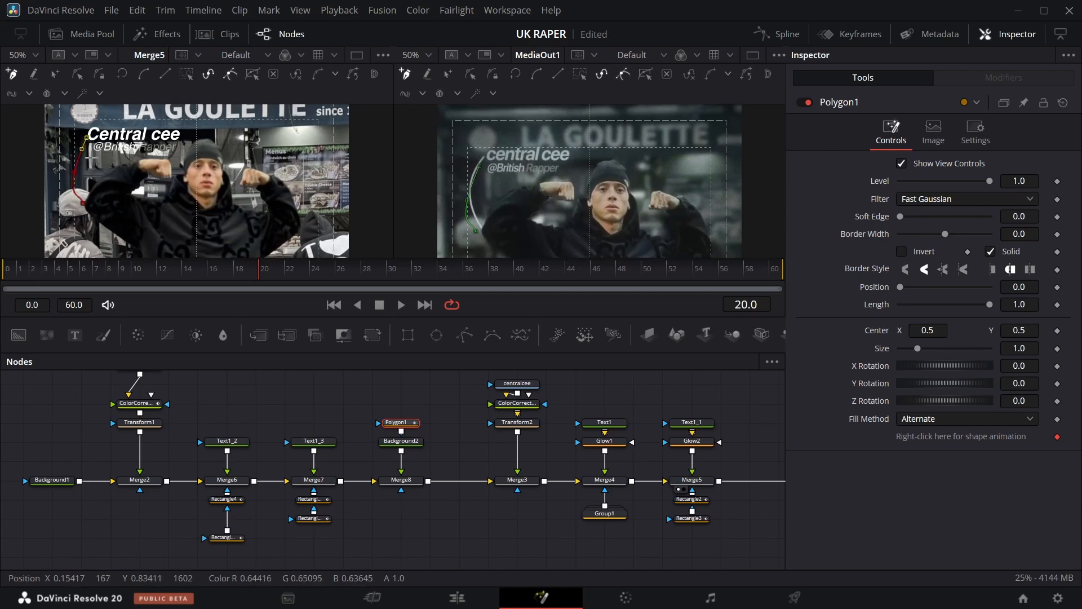
Set Background2's color to white (#f9f9f9).
{"action": "left_click", "coordinate": [413, 446]}
{"action": "left_click", "coordinate": [940, 246]}
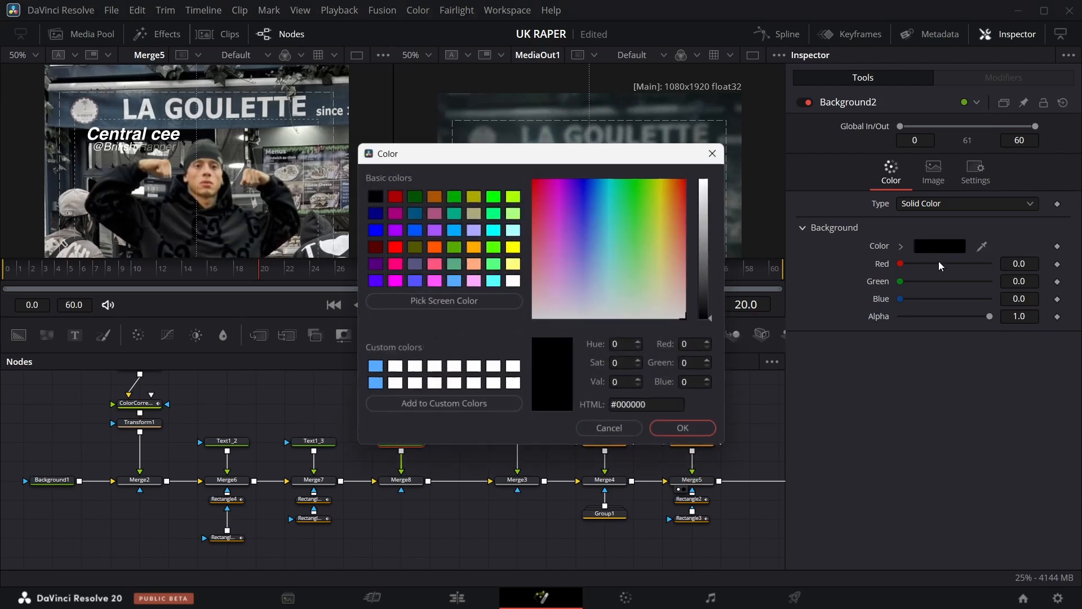
{"action": "left_click", "coordinate": [704, 186]}
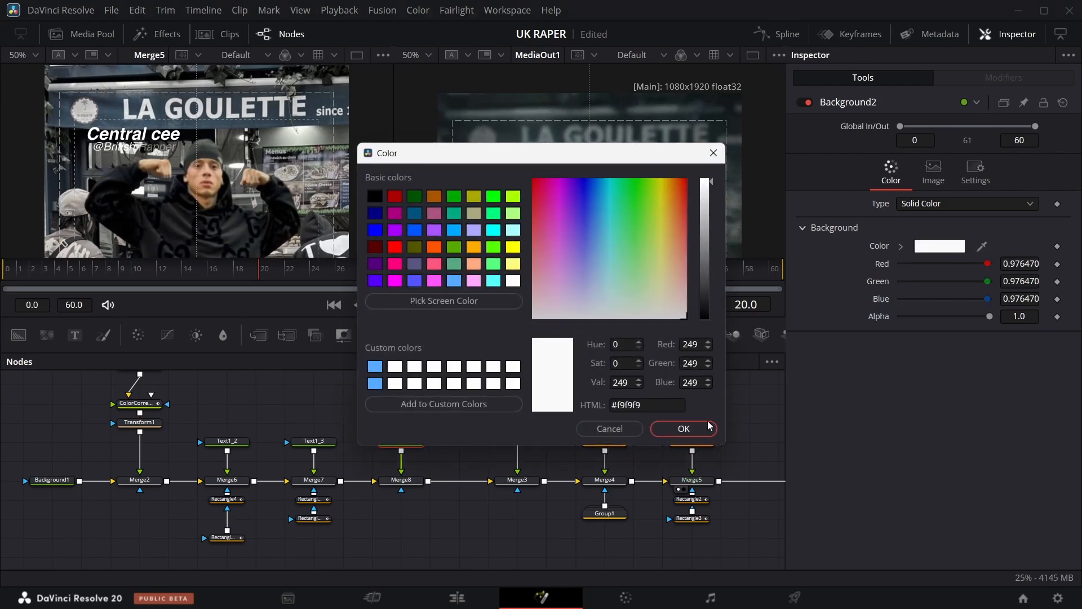
{"action": "left_click", "coordinate": [655, 428]}
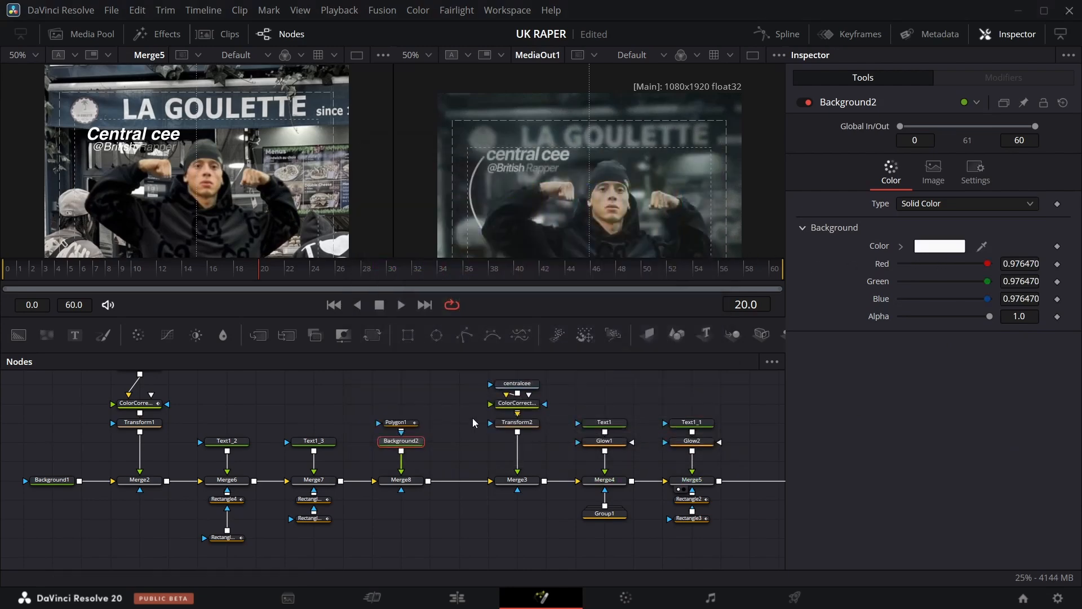
Set Polygon1's border width to about 0.0044 so the shape draws as a thin line.
{"action": "left_click", "coordinate": [399, 422]}
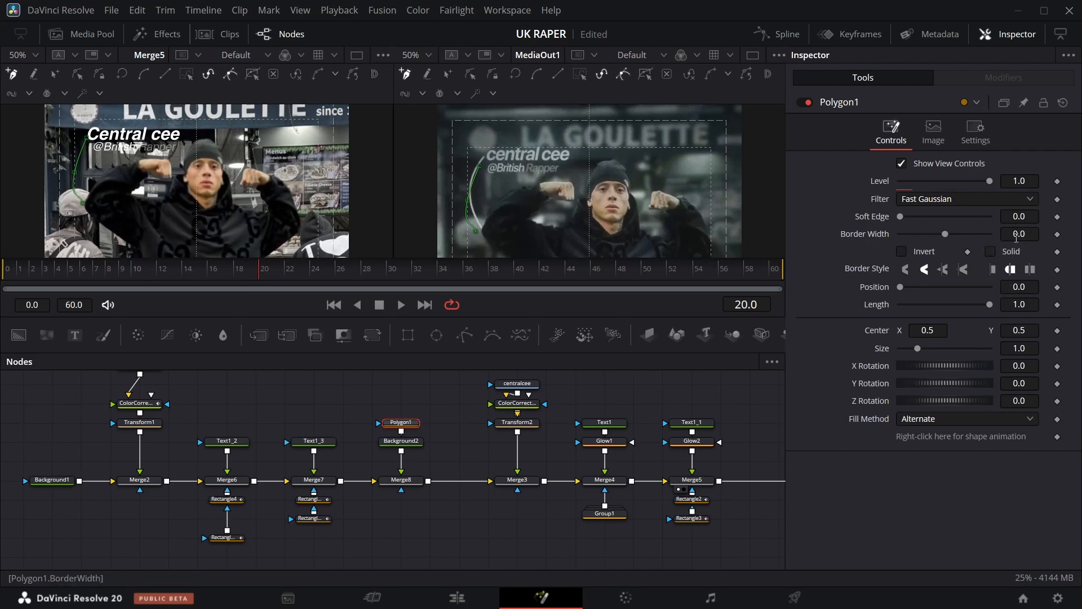
{"action": "left_click_drag", "start_coordinate": [1017, 238], "coordinate": [1020, 239]}
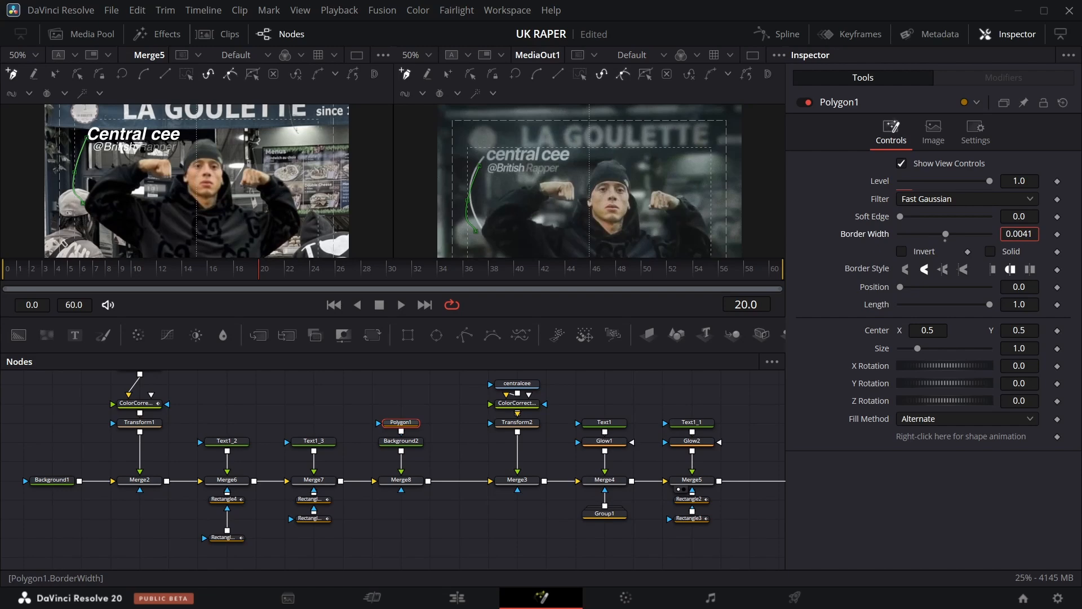
{"action": "left_click", "coordinate": [444, 396]}
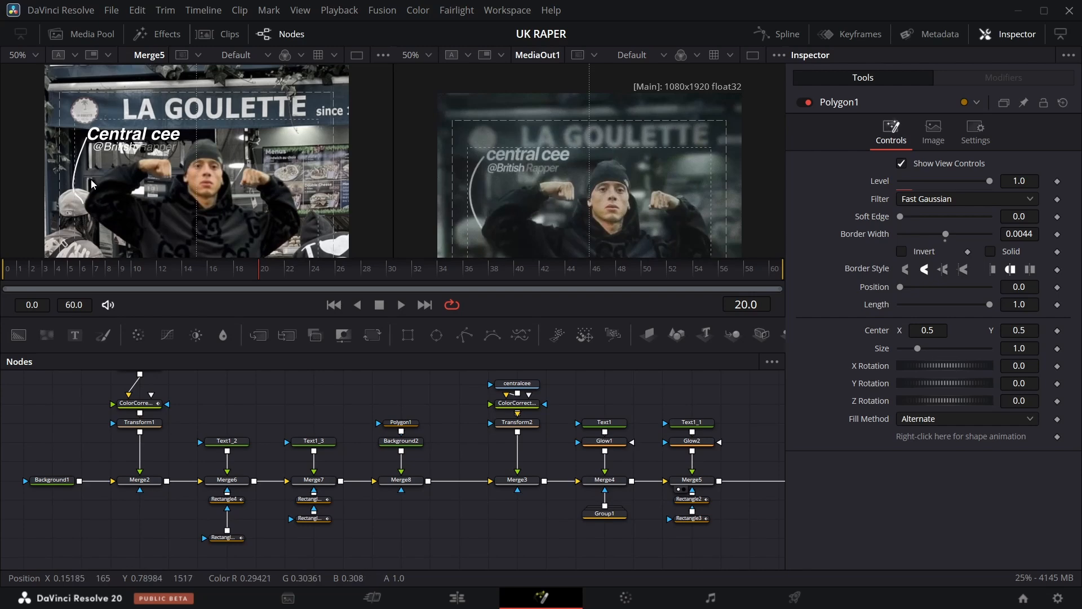
Adjust the polygon's points to reshape the curve beside the title.
{"action": "left_click", "coordinate": [401, 422]}
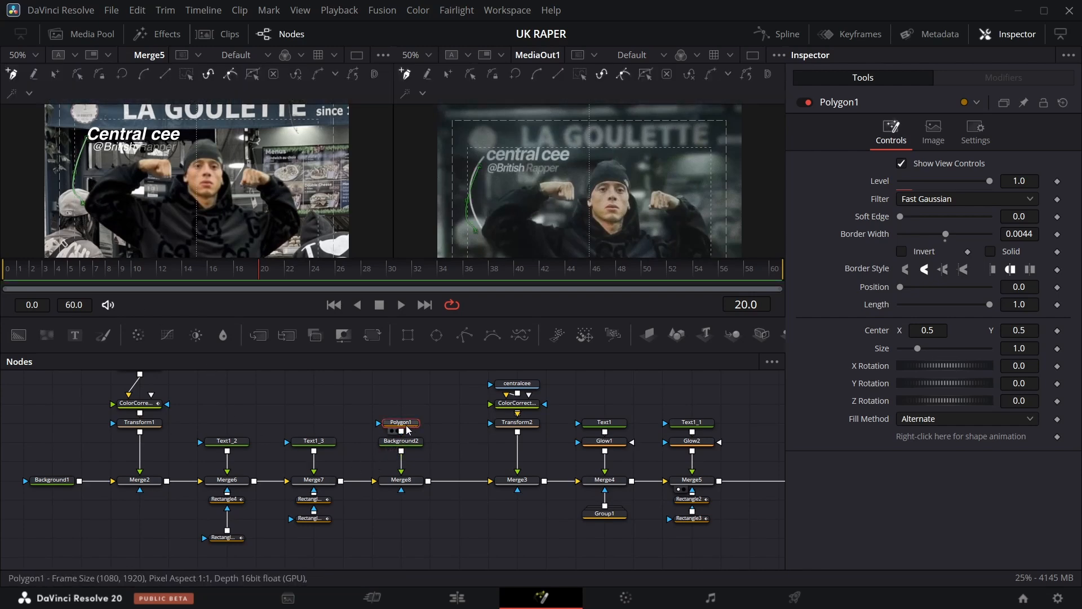
{"action": "left_click", "coordinate": [79, 193]}
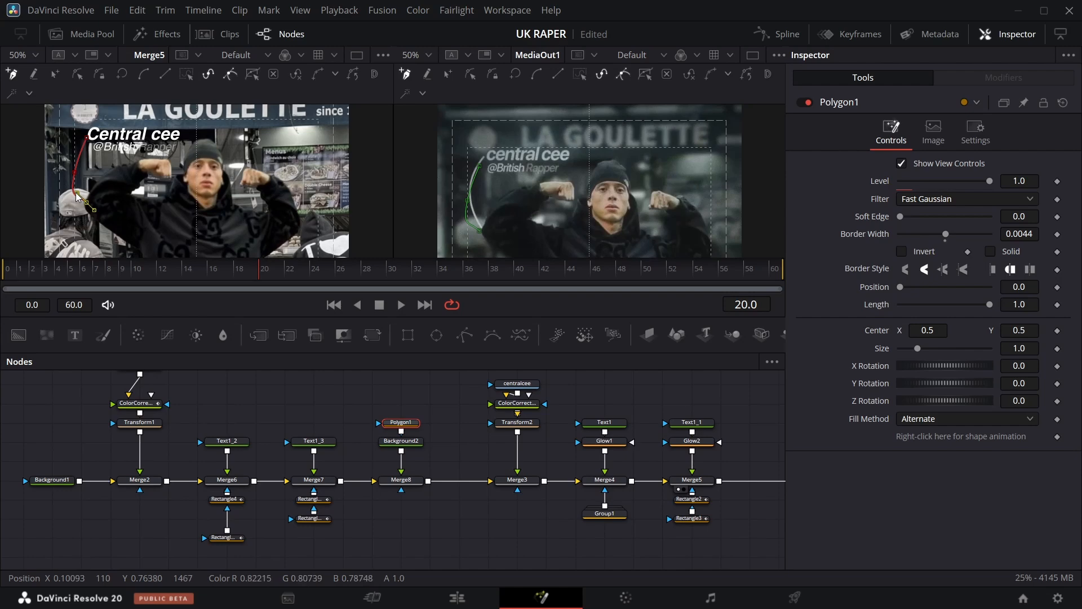
{"action": "left_click", "coordinate": [75, 173]}
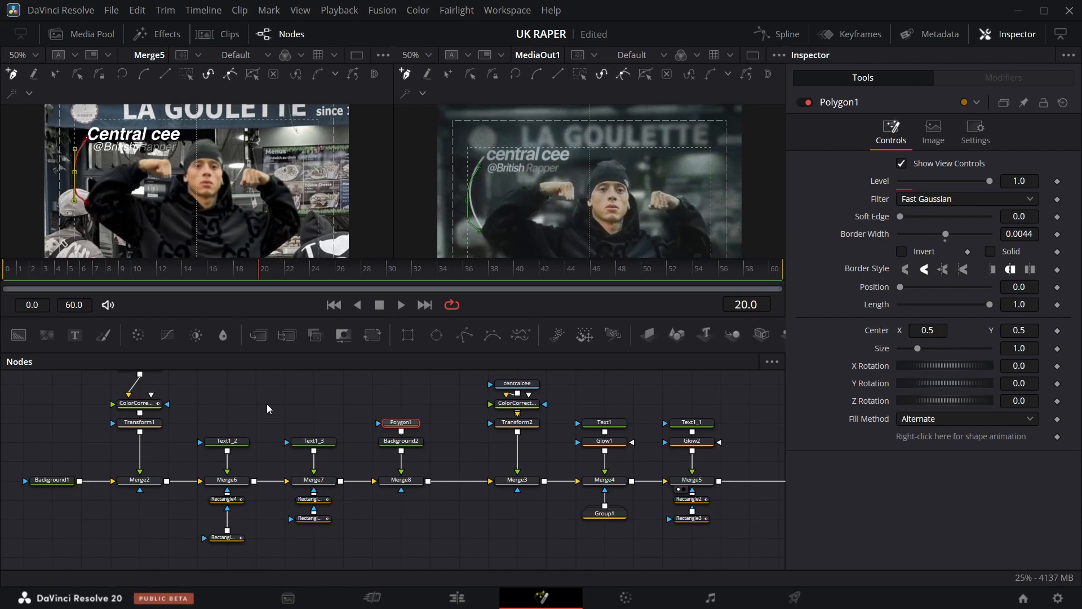
{"action": "left_click_drag", "start_coordinate": [75, 173], "coordinate": [73, 172]}
{"action": "left_click", "coordinate": [307, 398]}
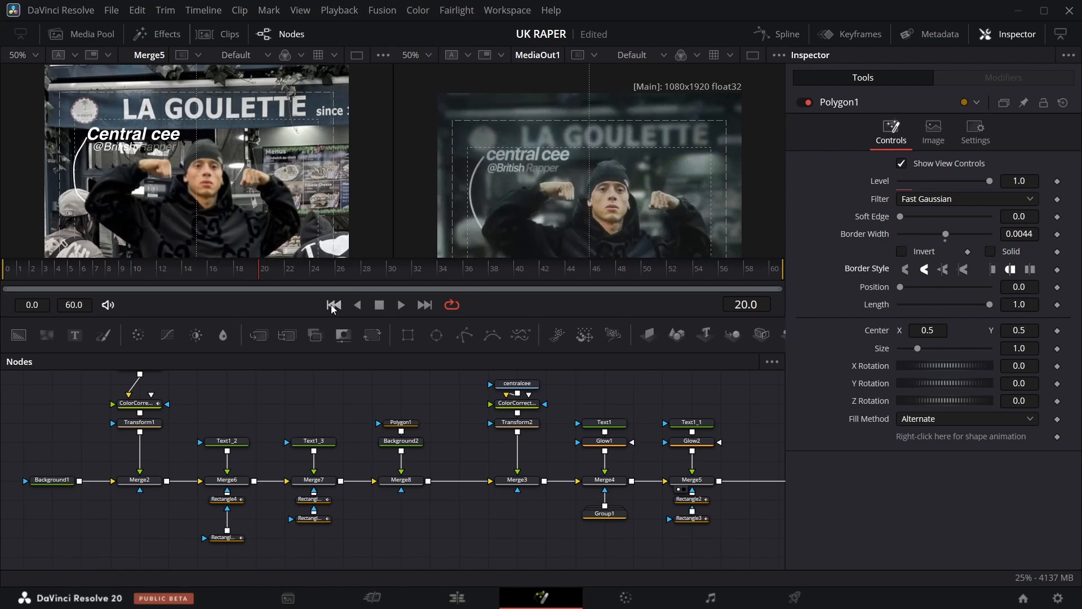
Keyframe Polygon1's Length, setting it to 0 at frame 8.
{"action": "mouse_move", "coordinate": [258, 274]}
{"action": "left_mouse_down"}
{"action": "mouse_move", "coordinate": [195, 272]}
{"action": "mouse_move", "coordinate": [240, 274]}
{"action": "left_mouse_up"}
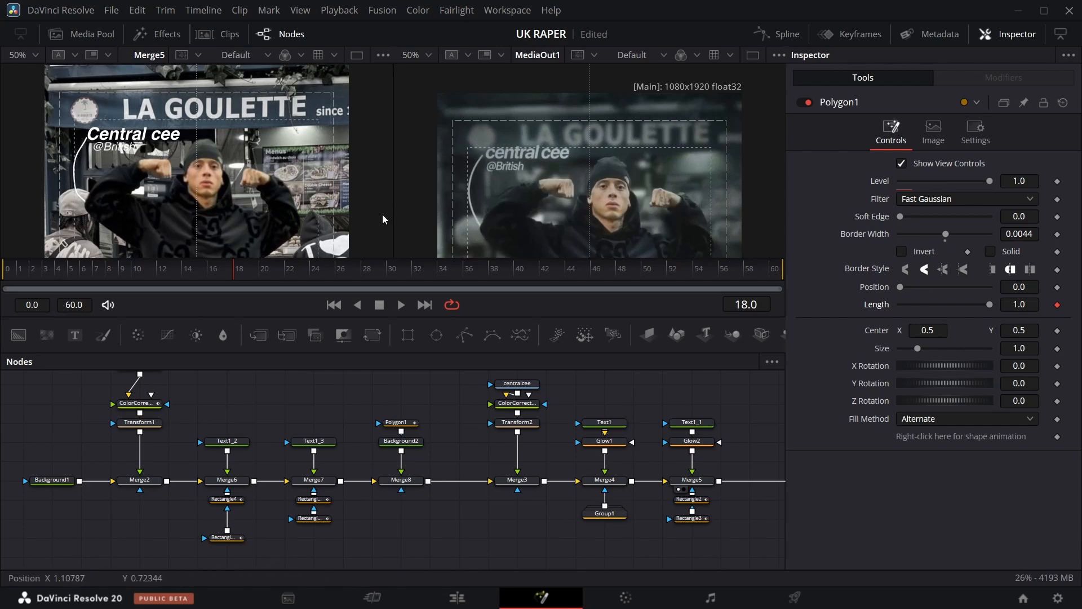
{"action": "key", "text": "Left"}
{"action": "key", "text": "Left"}
{"action": "key", "text": "Left"}
{"action": "key", "text": "Left"}
{"action": "key", "text": "Left"}
{"action": "key", "text": "Left"}
{"action": "key", "text": "Left"}
{"action": "key", "text": "Left"}
{"action": "key", "text": "Left"}
{"action": "key", "text": "Left"}
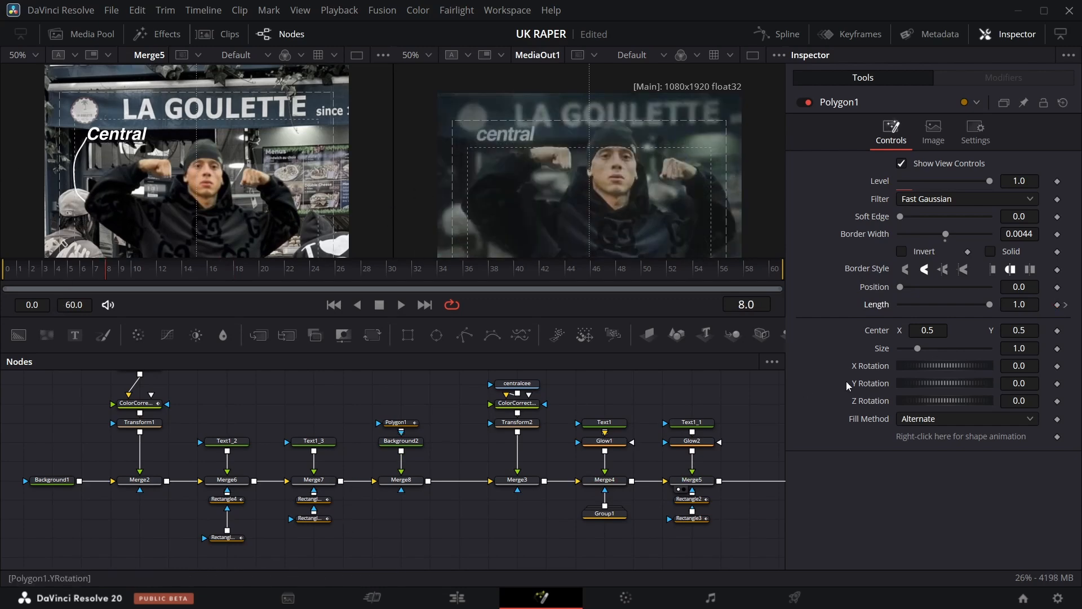
{"action": "left_click_drag", "start_coordinate": [912, 309], "coordinate": [829, 311]}
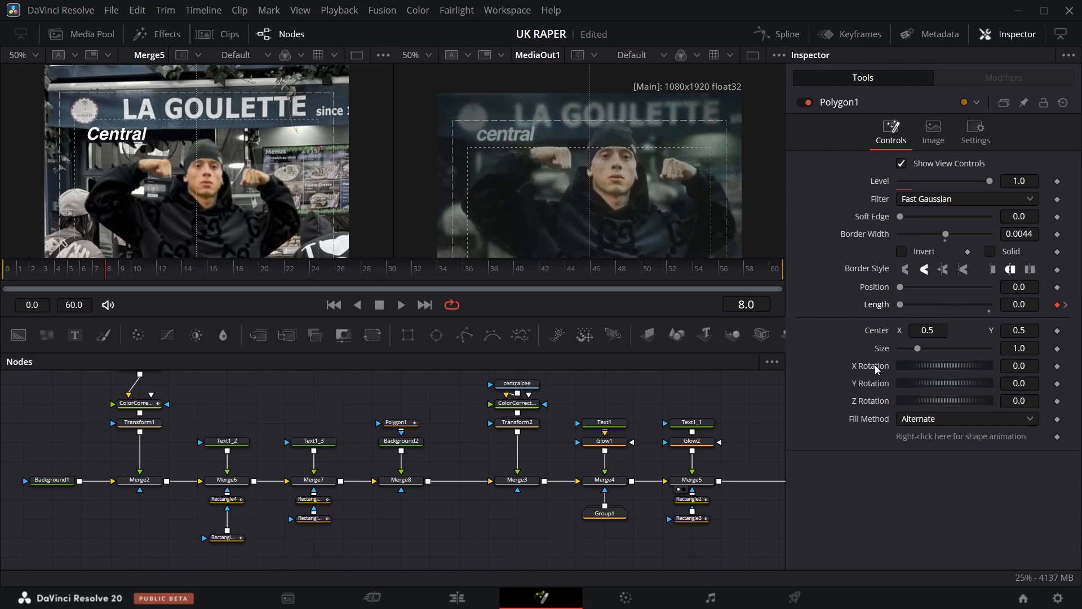
Open Polygon1's Length curve in the Spline editor and apply an ease to its keyframes.
{"action": "left_click", "coordinate": [411, 421]}
{"action": "left_click", "coordinate": [774, 37]}
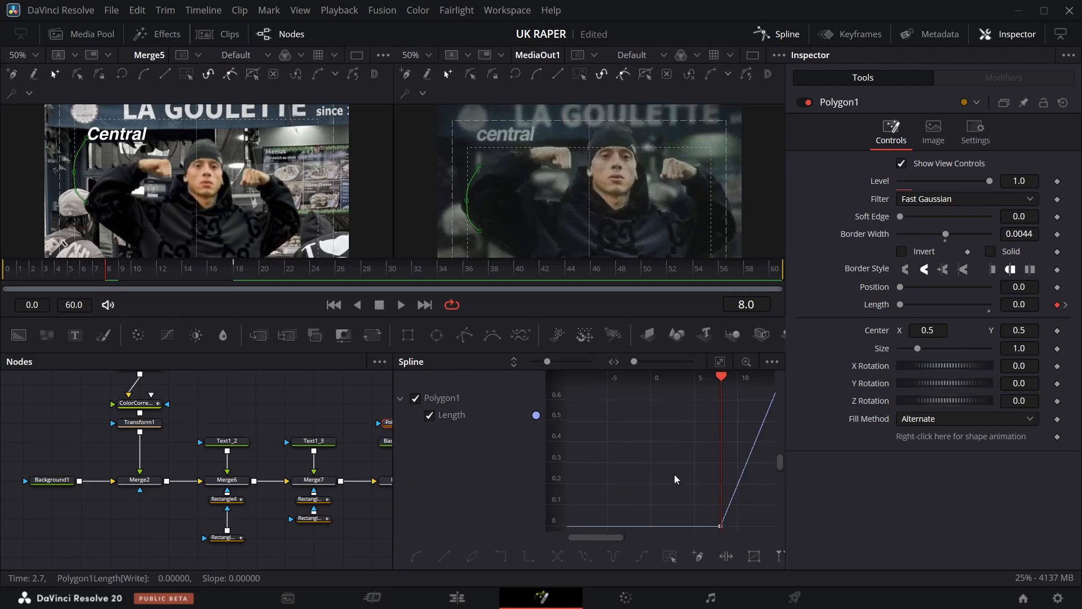
{"action": "left_click", "coordinate": [721, 363]}
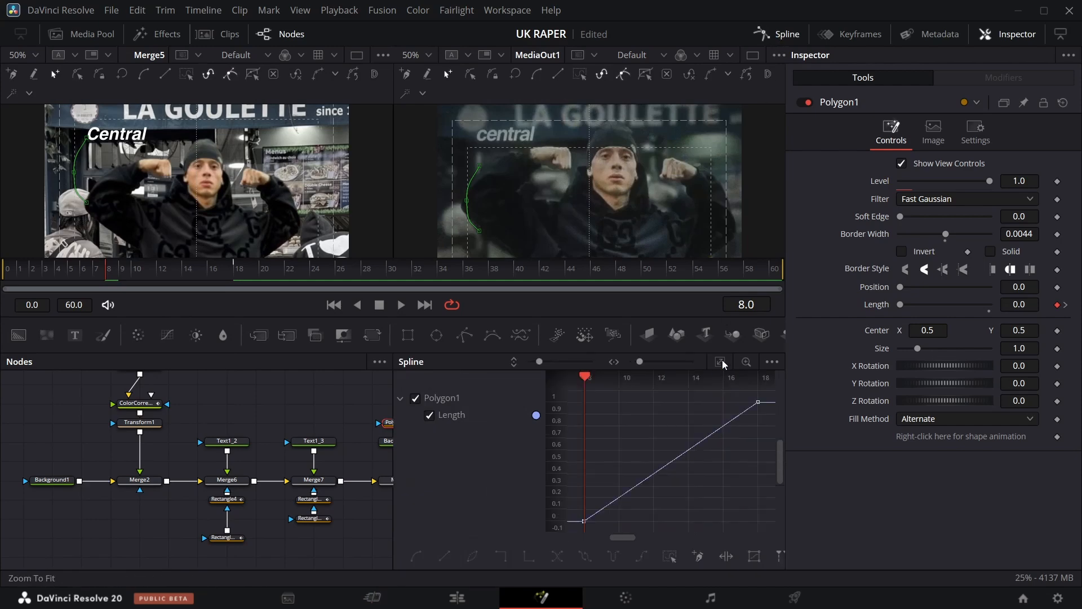
{"action": "left_click", "coordinate": [667, 558]}
{"action": "right_click", "coordinate": [642, 440]}
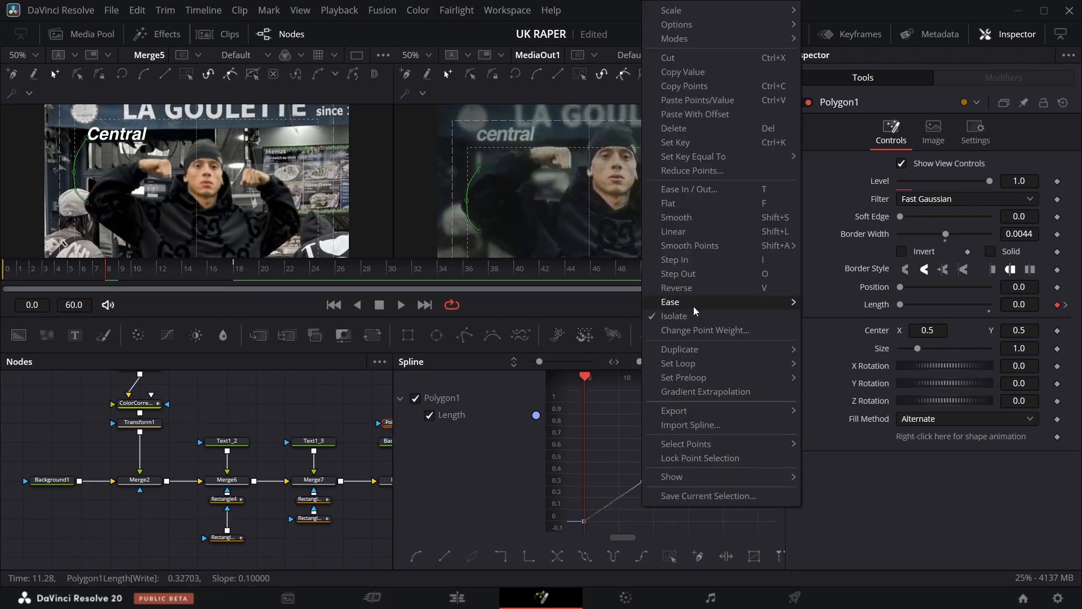
{"action": "mouse_move", "coordinate": [697, 303]}
{"action": "left_click", "coordinate": [847, 345]}
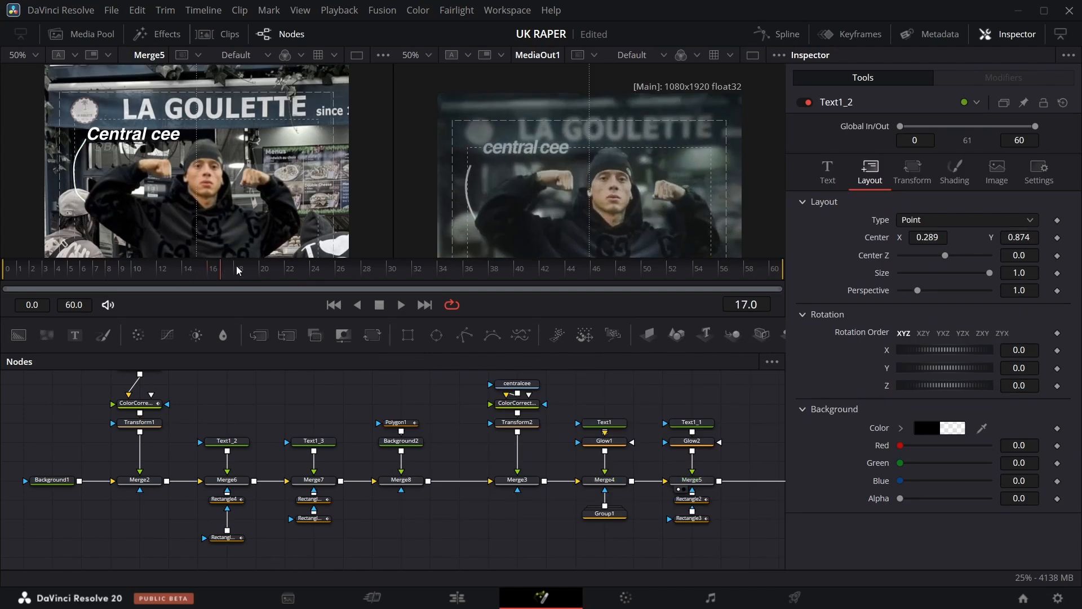
Scrub through the animation, fit both viewers to the full frame and return to frame 0.
{"action": "left_click_drag", "start_coordinate": [235, 270], "coordinate": [509, 280]}
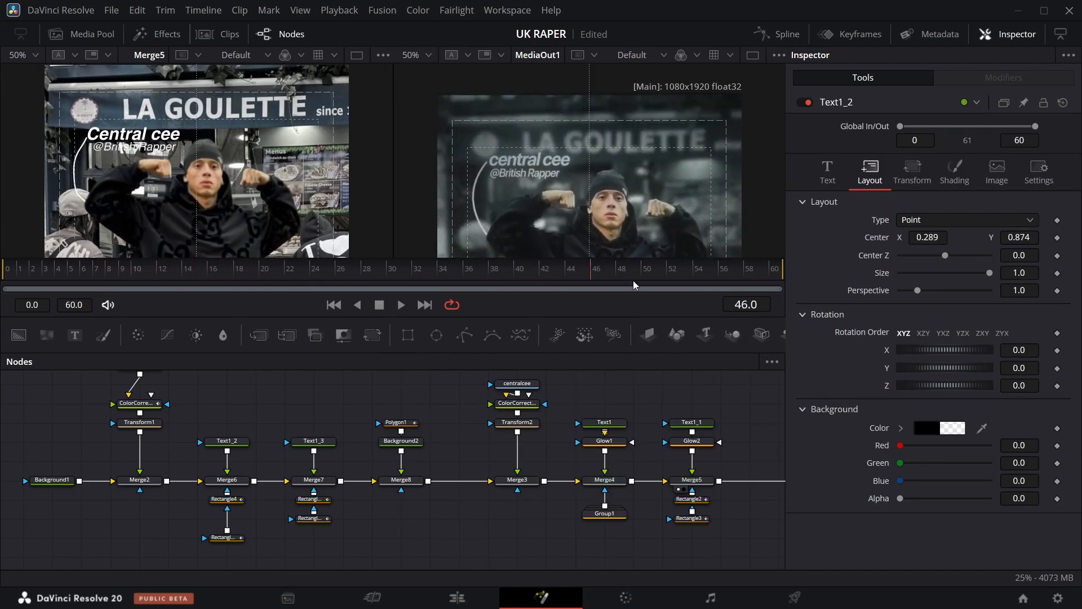
{"action": "left_click_drag", "start_coordinate": [743, 286], "coordinate": [418, 276]}
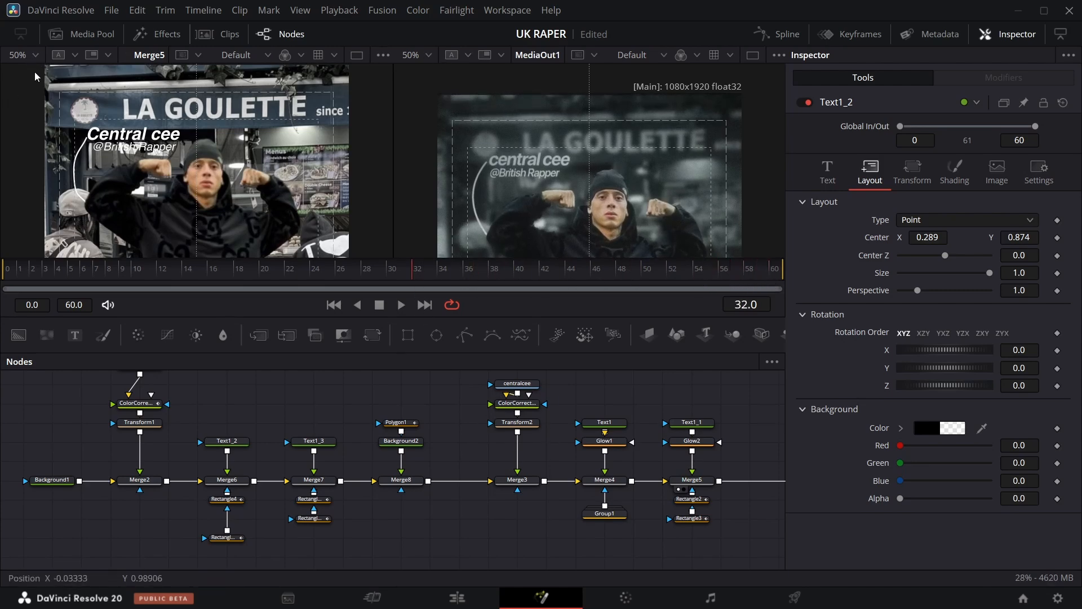
{"action": "left_click", "coordinate": [36, 55]}
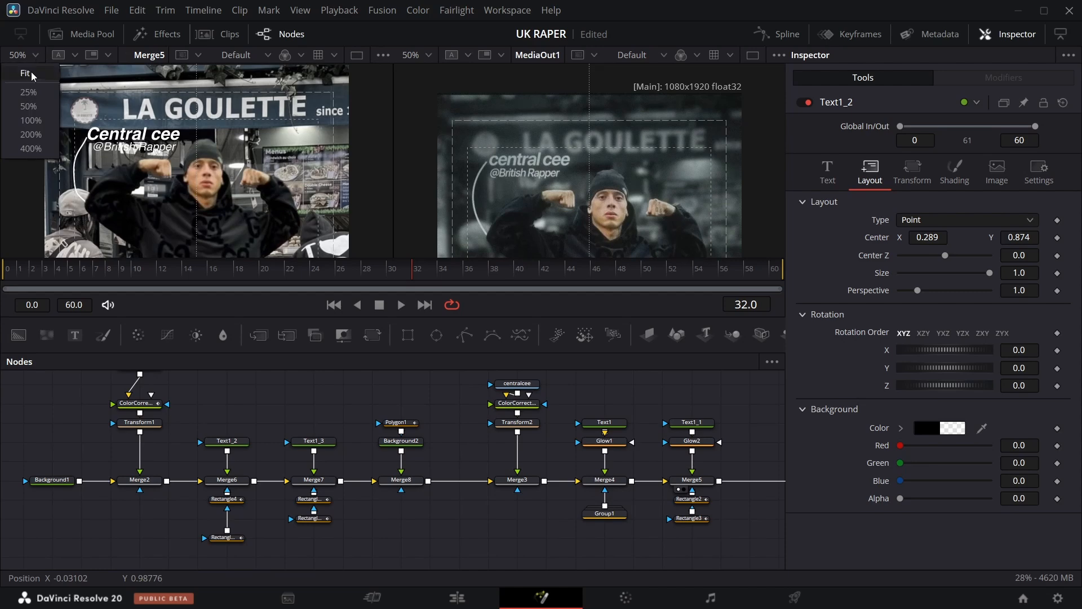
{"action": "left_click", "coordinate": [33, 76]}
{"action": "left_click", "coordinate": [430, 56]}
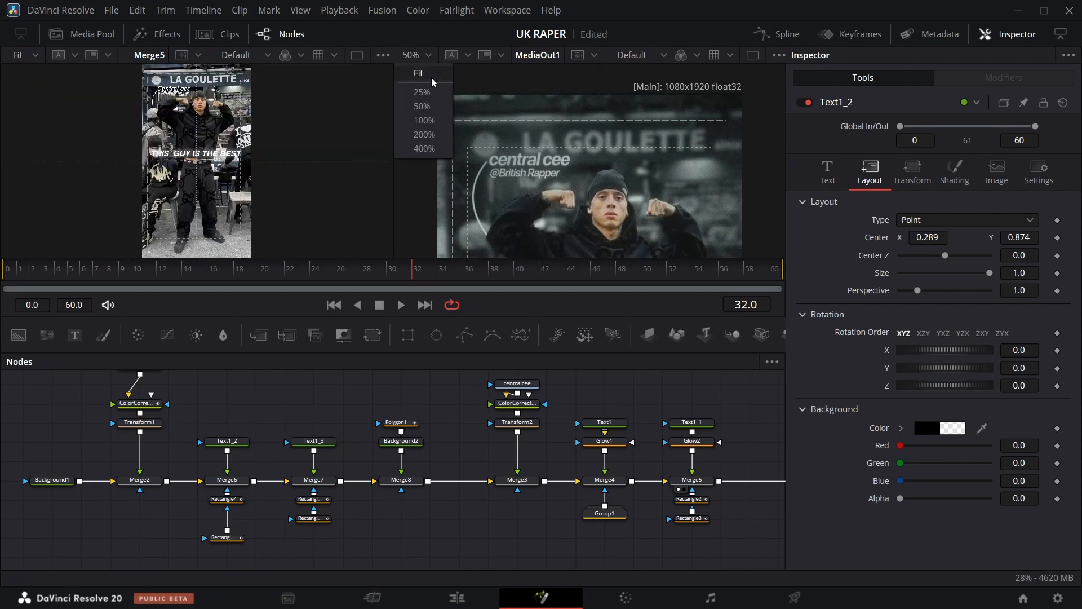
{"action": "left_click", "coordinate": [412, 73]}
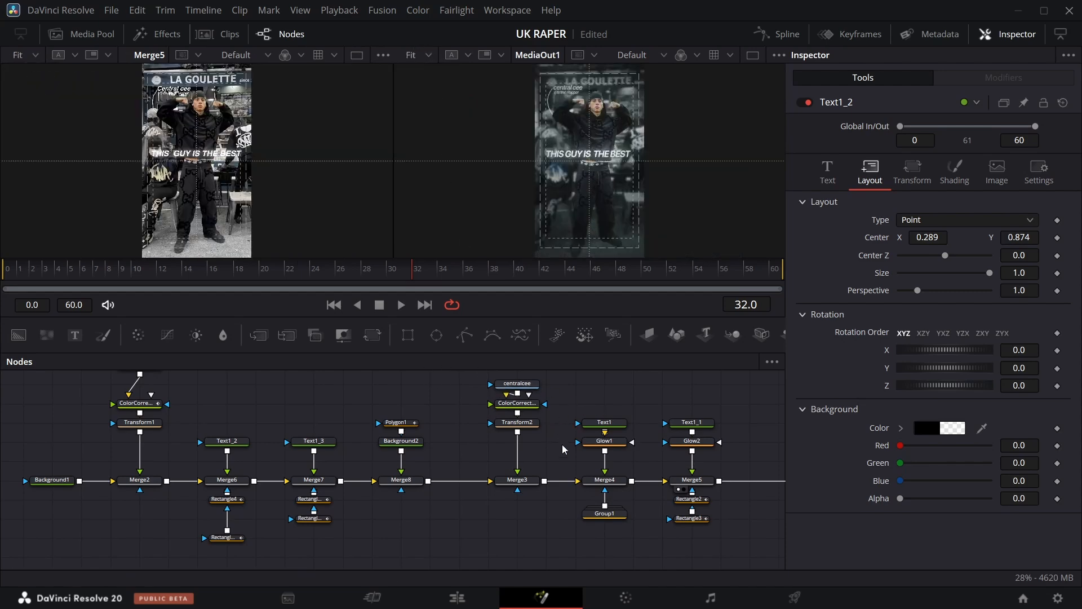
{"action": "scroll", "coordinate": [563, 450], "scroll_direction": "right", "scroll_amount": 8}
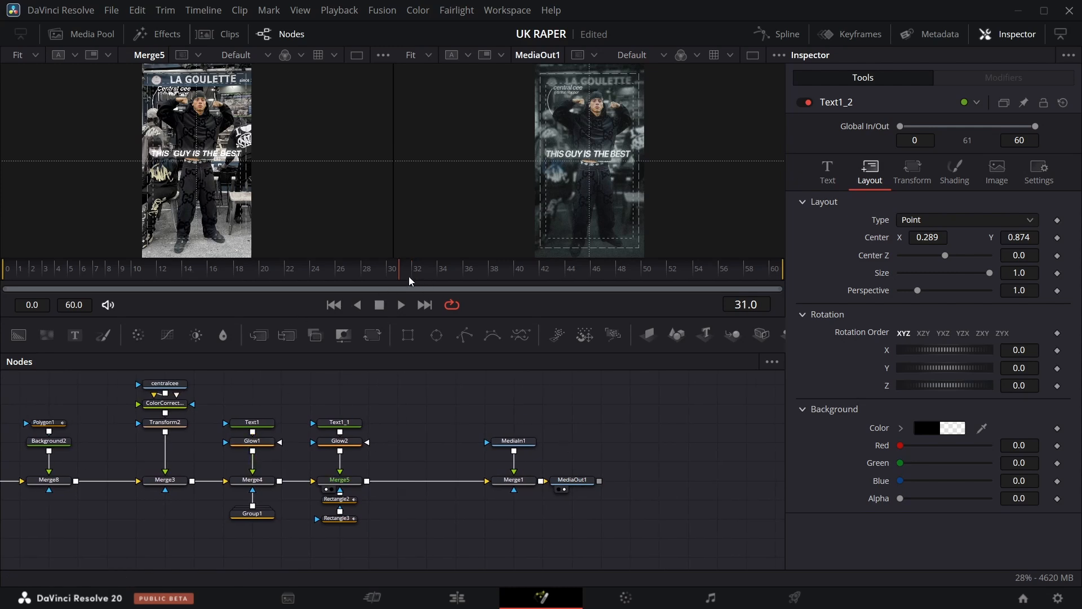
{"action": "left_click_drag", "start_coordinate": [260, 264], "coordinate": [5, 272]}
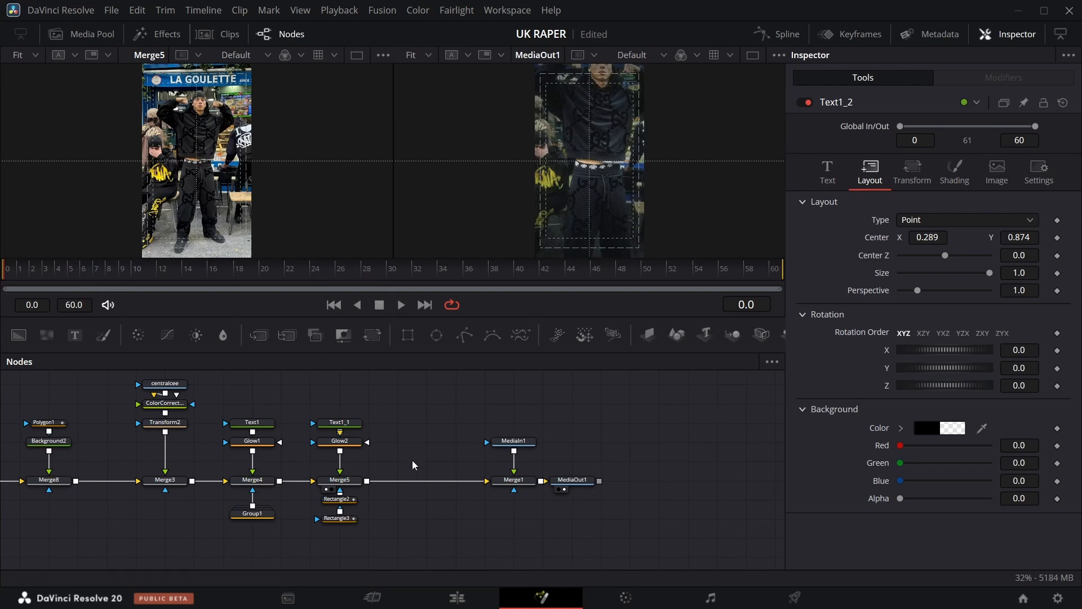
Insert a Transform node after Merge5 and keyframe its Size at 1.0 at frame 30.
{"action": "left_click_drag", "start_coordinate": [373, 335], "coordinate": [425, 486]}
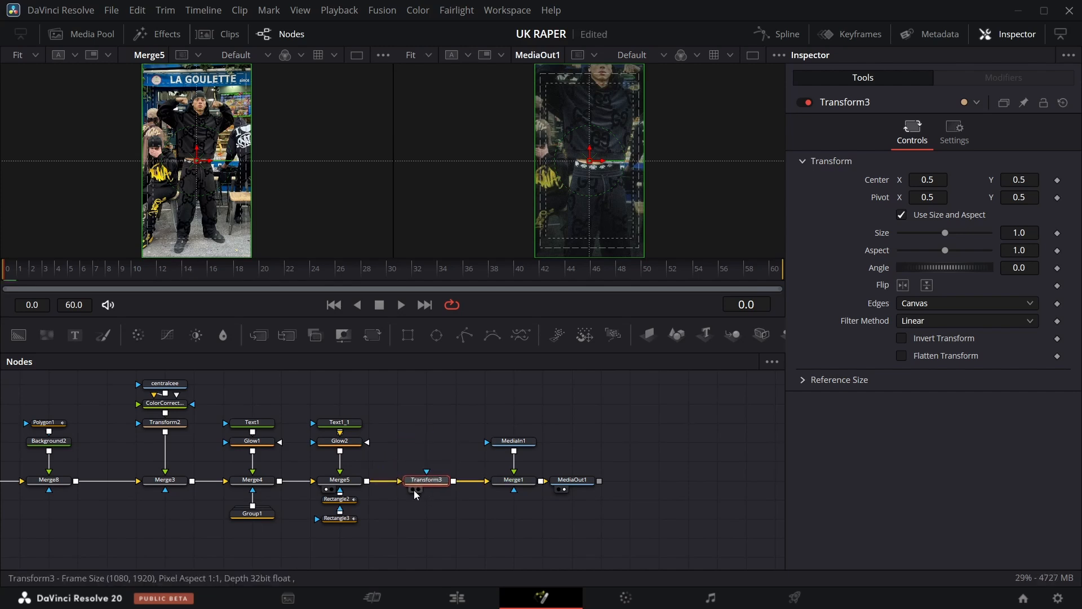
{"action": "left_click", "coordinate": [412, 489]}
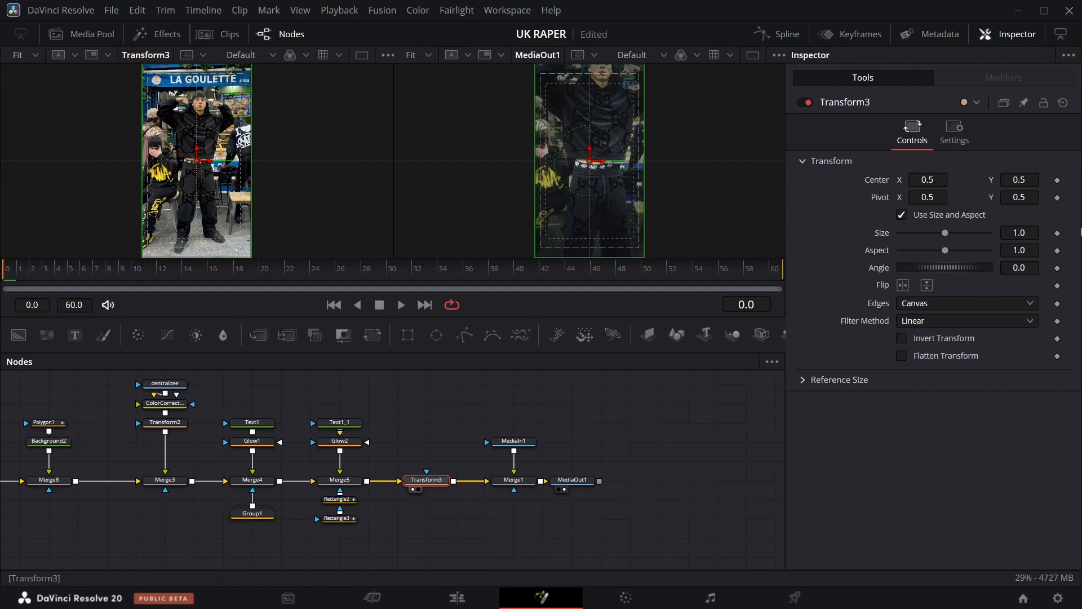
{"action": "left_click", "coordinate": [1058, 234]}
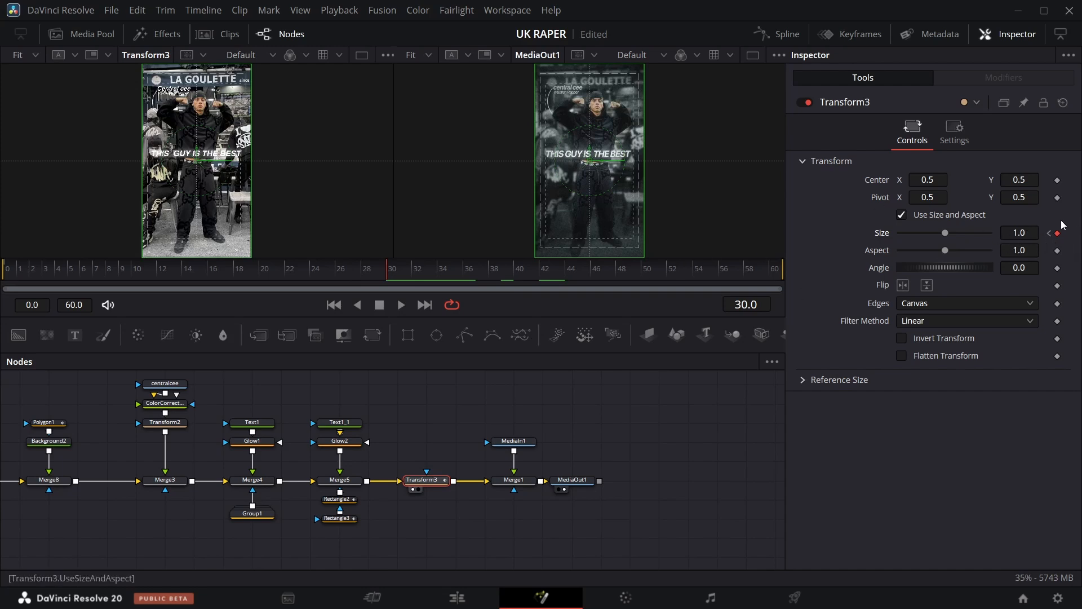
Set Transform3's Size to 1.585 at frame 0 for a zoom-out.
{"action": "left_click", "coordinate": [1050, 237]}
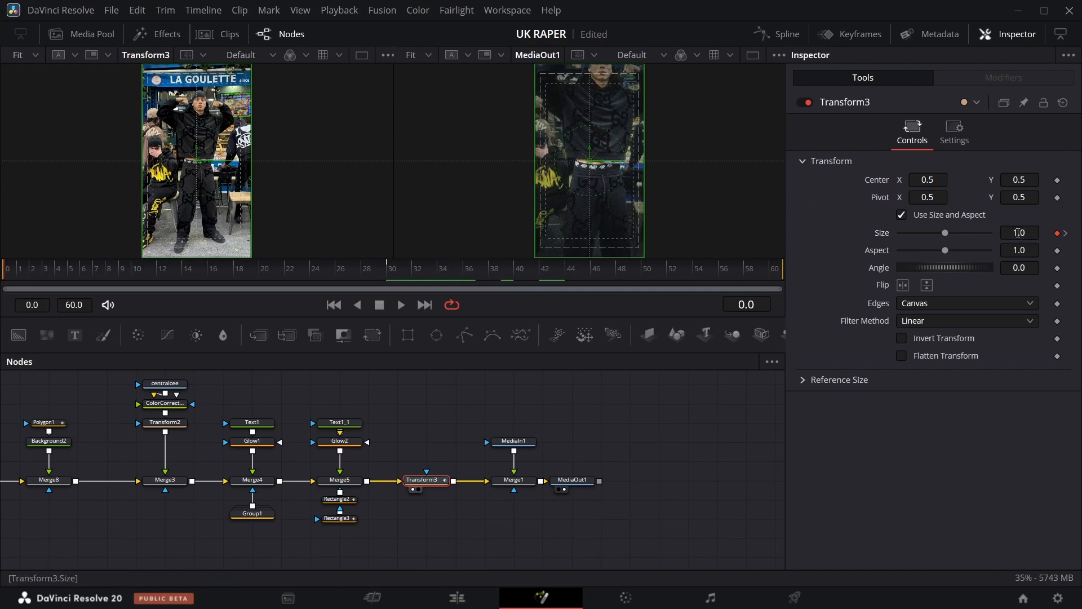
{"action": "left_click_drag", "start_coordinate": [1018, 233], "coordinate": [1081, 232]}
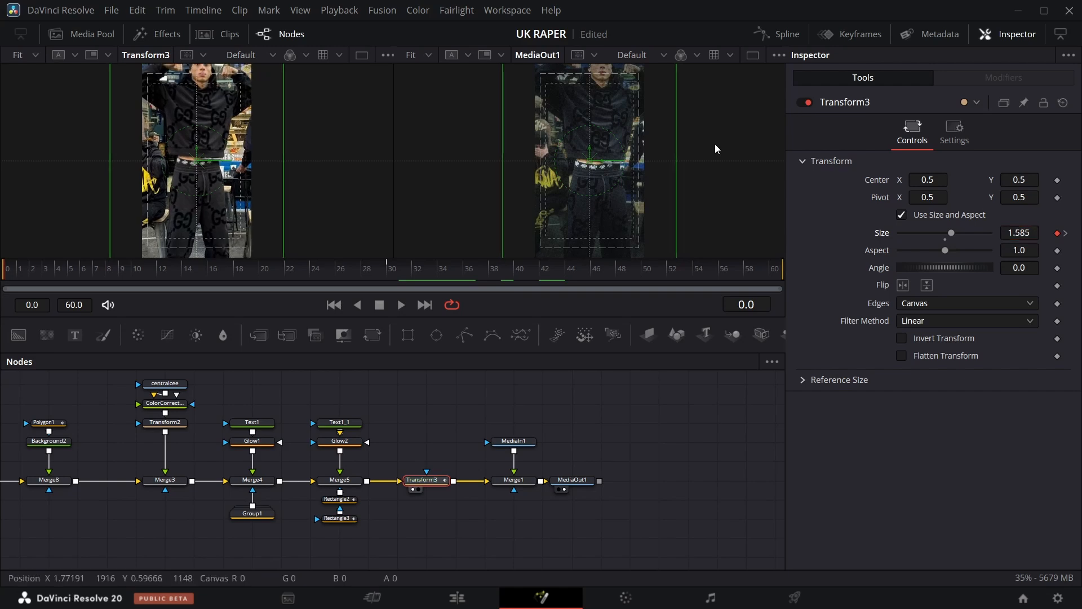
{"action": "scroll", "coordinate": [316, 175], "scroll_direction": "up", "scroll_amount": 1}
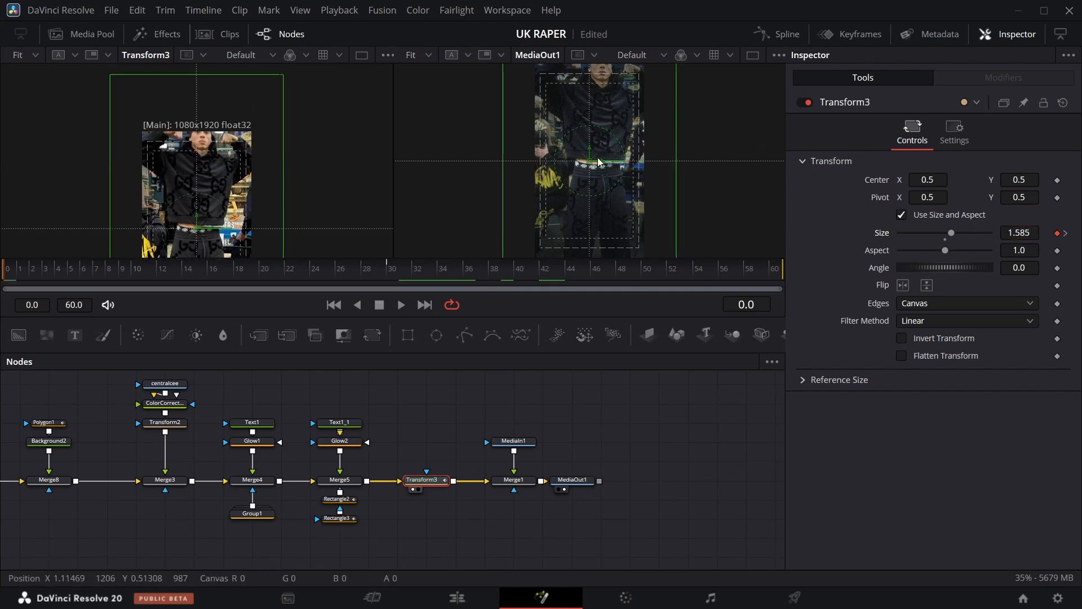
Set Transform3's Size to 1.636 at frame 0.
{"action": "scroll", "coordinate": [597, 166], "scroll_direction": "up", "scroll_amount": 1}
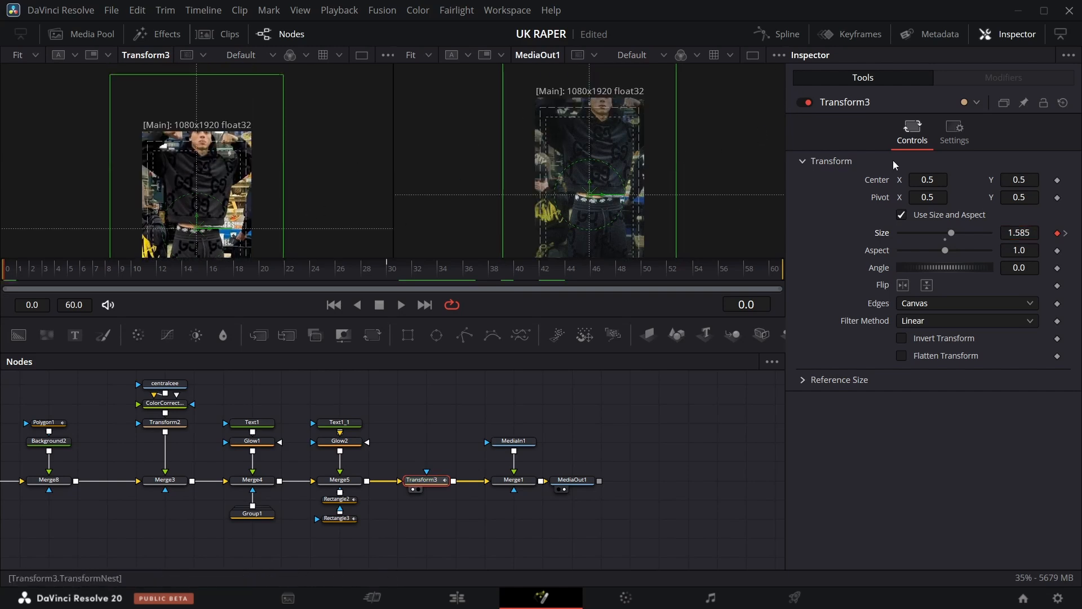
{"action": "left_click_drag", "start_coordinate": [1020, 233], "coordinate": [1048, 233]}
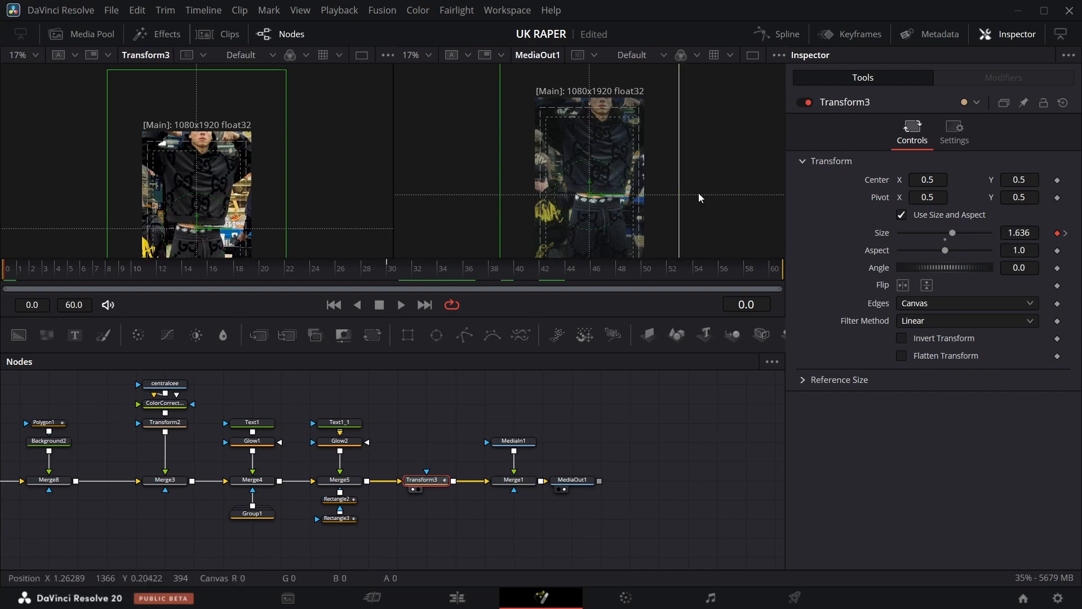
Open Transform3's Size curve in the Spline editor, apply an ease to its keyframes, and play the animation.
{"action": "left_click", "coordinate": [777, 35]}
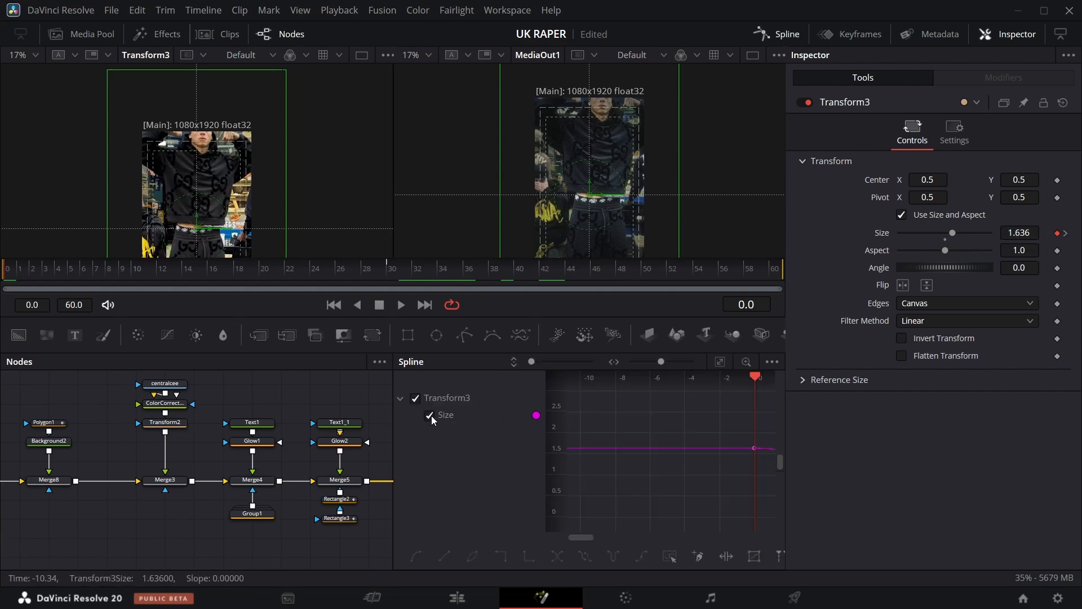
{"action": "left_click", "coordinate": [719, 362]}
{"action": "right_click", "coordinate": [680, 437]}
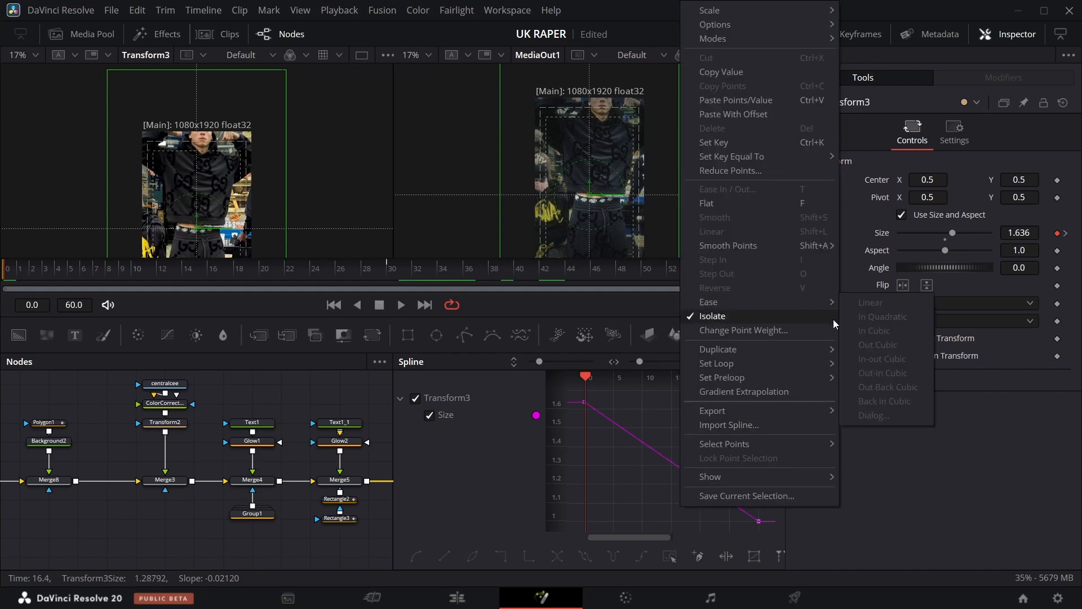
{"action": "left_click", "coordinate": [658, 489]}
{"action": "left_click", "coordinate": [668, 551]}
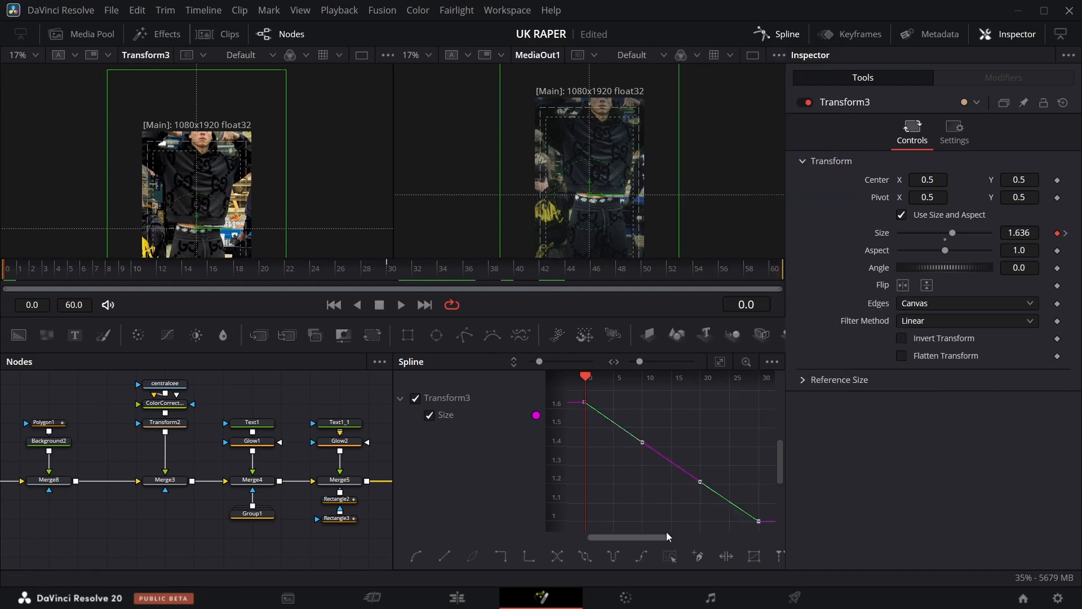
{"action": "right_click", "coordinate": [640, 475]}
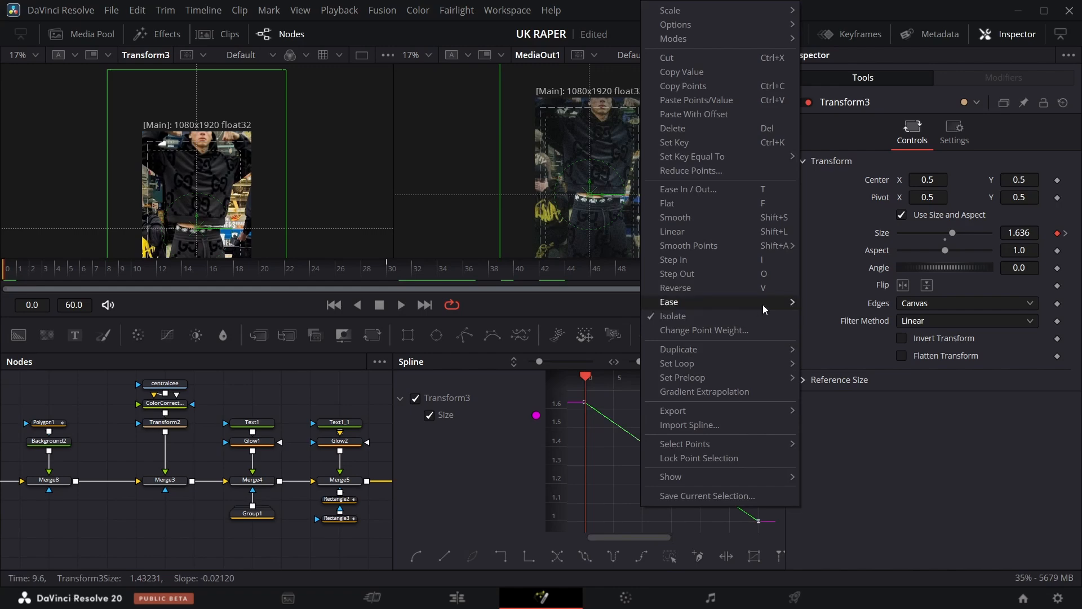
{"action": "mouse_move", "coordinate": [763, 303]}
{"action": "left_click", "coordinate": [834, 349]}
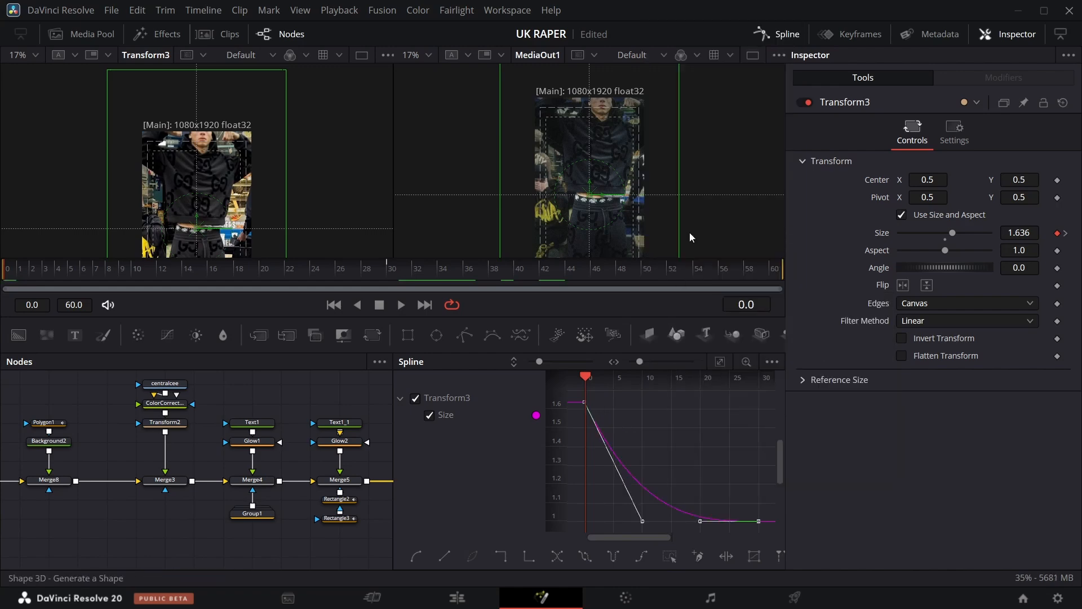
{"action": "key", "text": "space"}
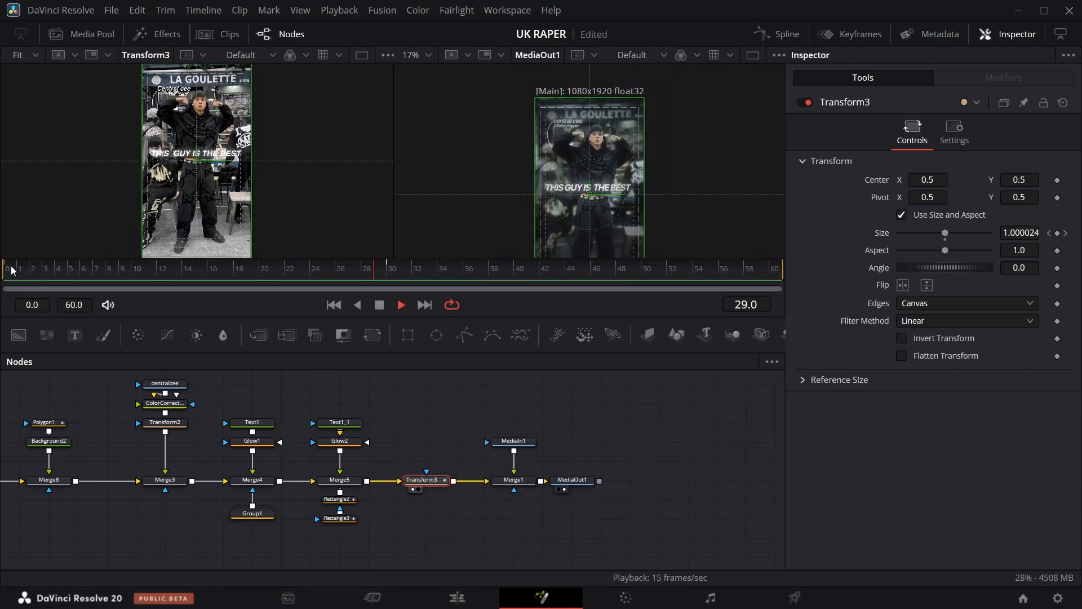
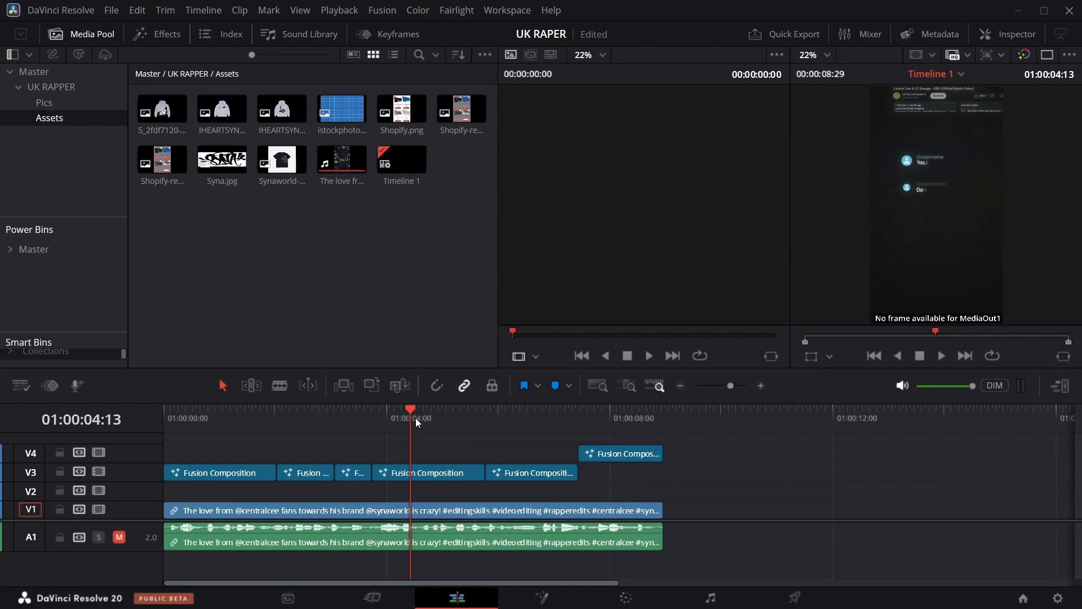
Select the next Fusion Composition clip on track V3 and open it in the Fusion page.
{"action": "left_click_drag", "start_coordinate": [416, 419], "coordinate": [394, 419]}
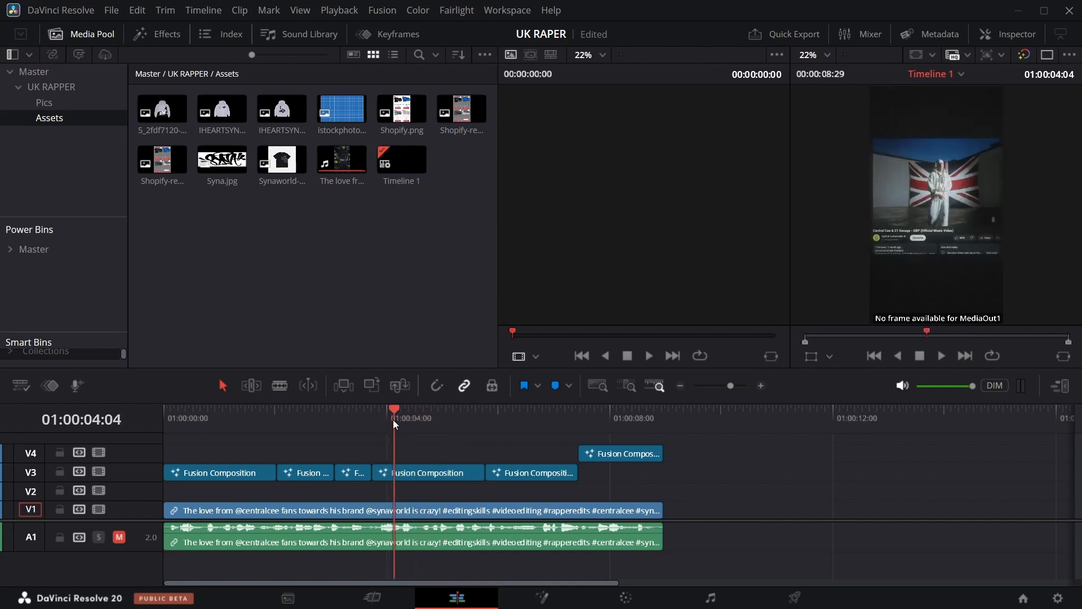
{"action": "left_click", "coordinate": [442, 471]}
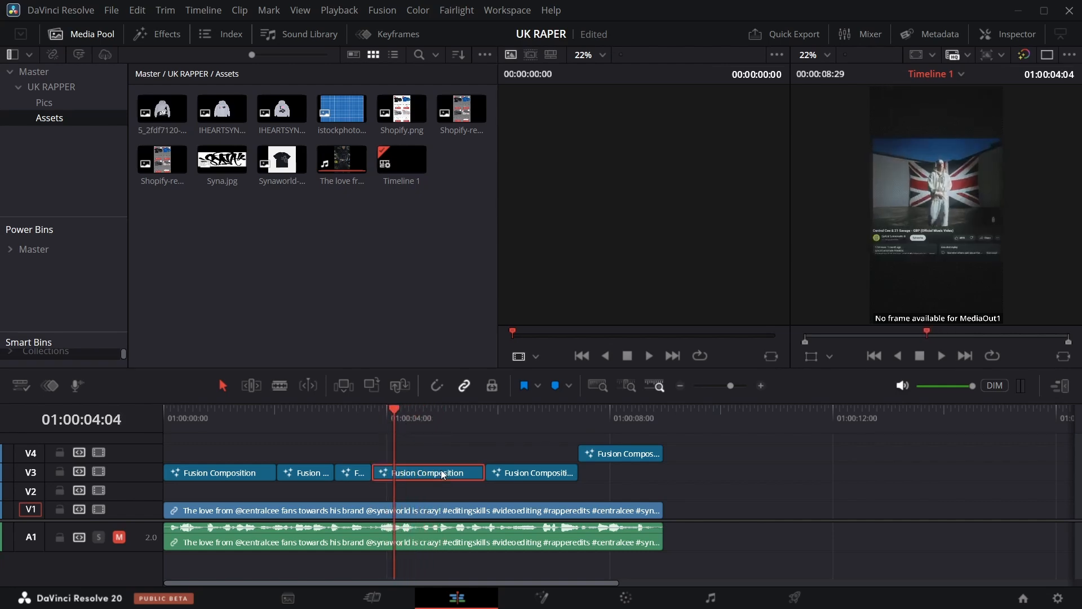
{"action": "left_click", "coordinate": [532, 603]}
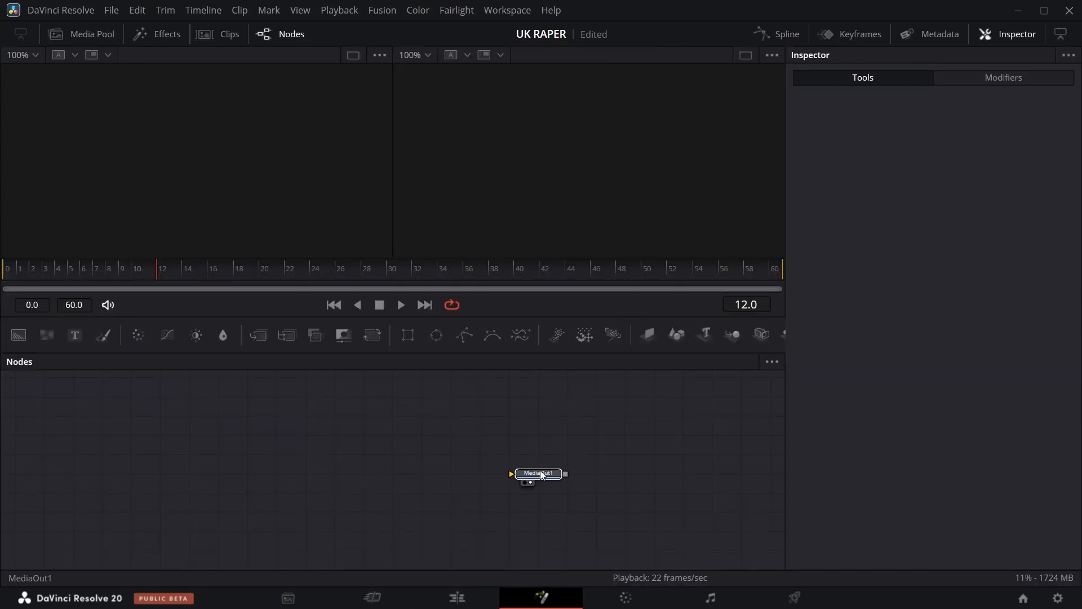
Add a Background node feeding Merge1's background input.
{"action": "left_click_drag", "start_coordinate": [18, 335], "coordinate": [535, 495]}
{"action": "left_click", "coordinate": [136, 495]}
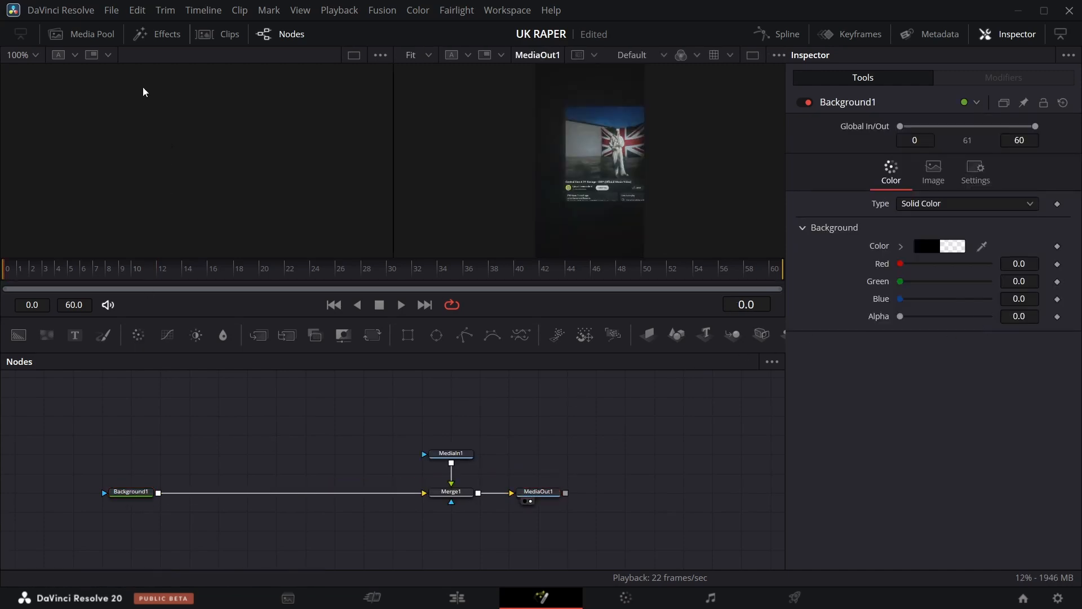
Bring goof.mov from the Media Pool into the node graph and merge it over Background1.
{"action": "left_click", "coordinate": [104, 38]}
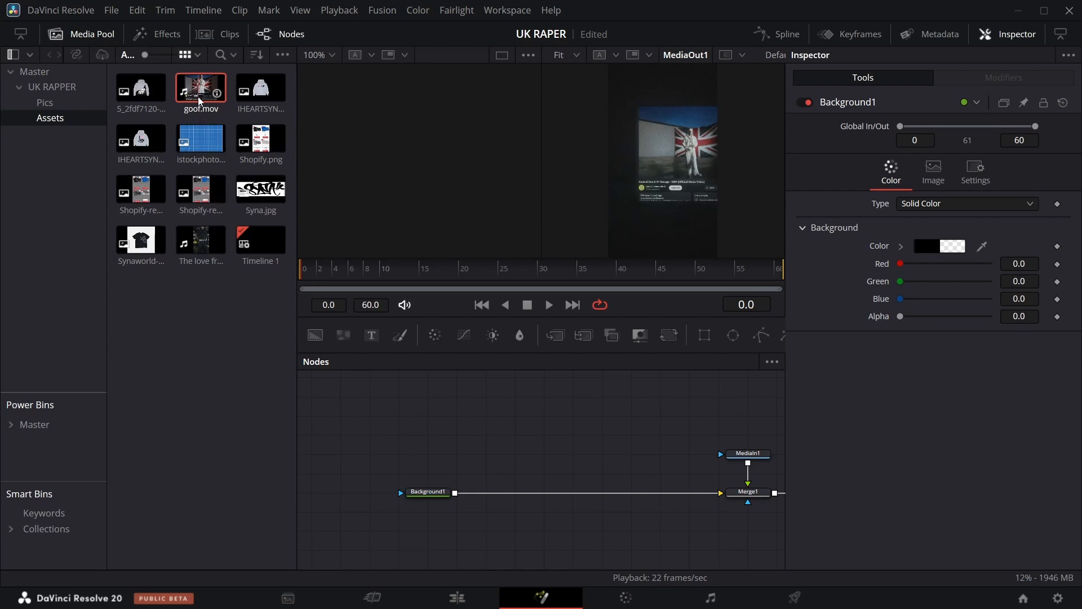
{"action": "left_click_drag", "start_coordinate": [462, 443], "coordinate": [462, 444]}
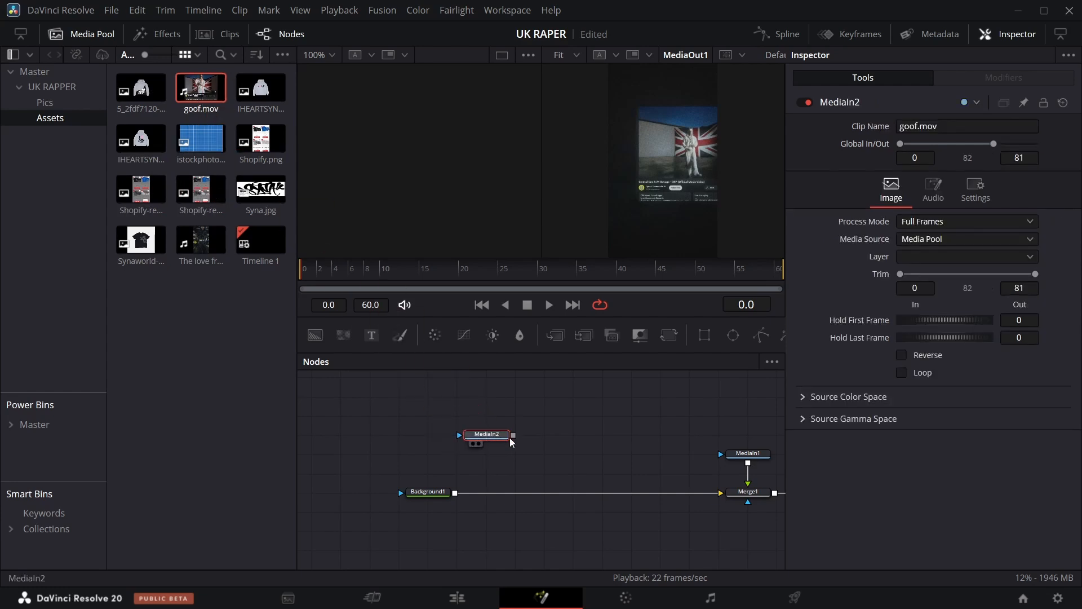
{"action": "left_click_drag", "start_coordinate": [513, 435], "coordinate": [455, 491]}
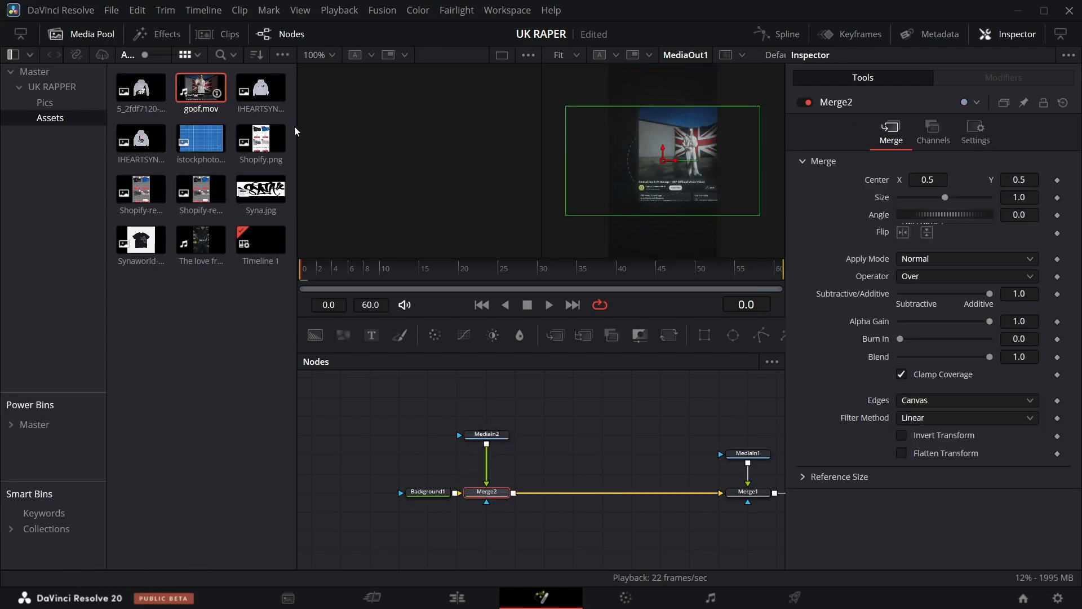
{"action": "left_click", "coordinate": [80, 36]}
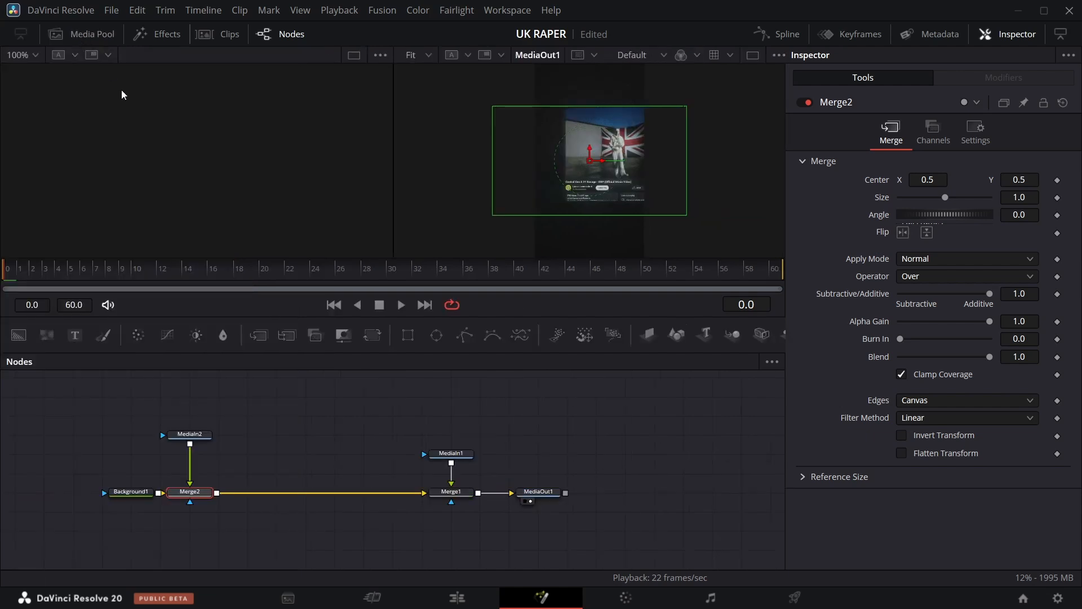
View MediaIn2, insert a Transform after it and set its Size to 0.727.
{"action": "mouse_move", "coordinate": [173, 445]}
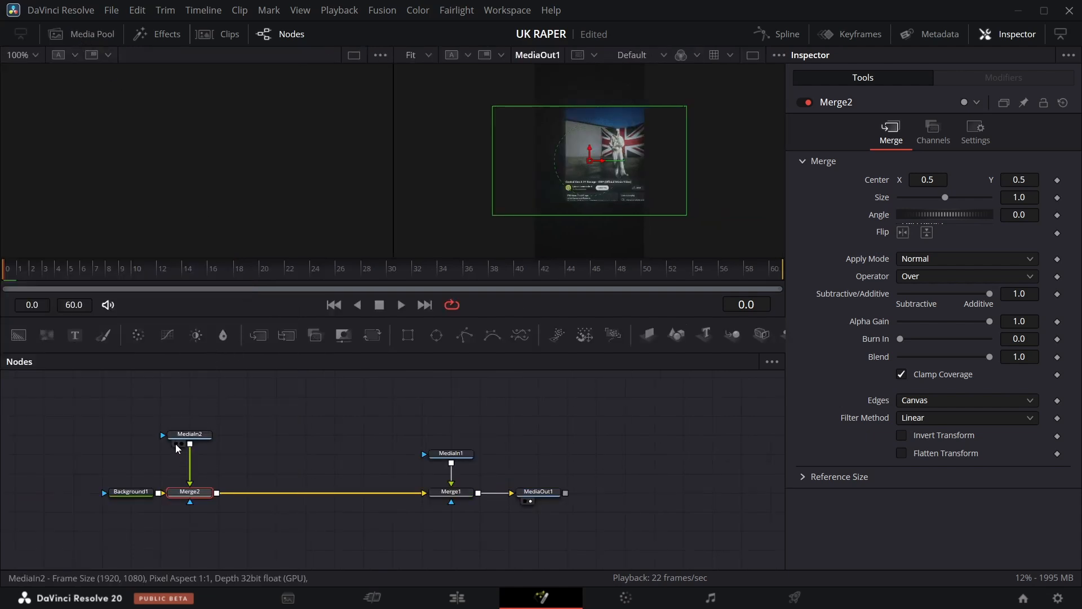
{"action": "left_click", "coordinate": [175, 445]}
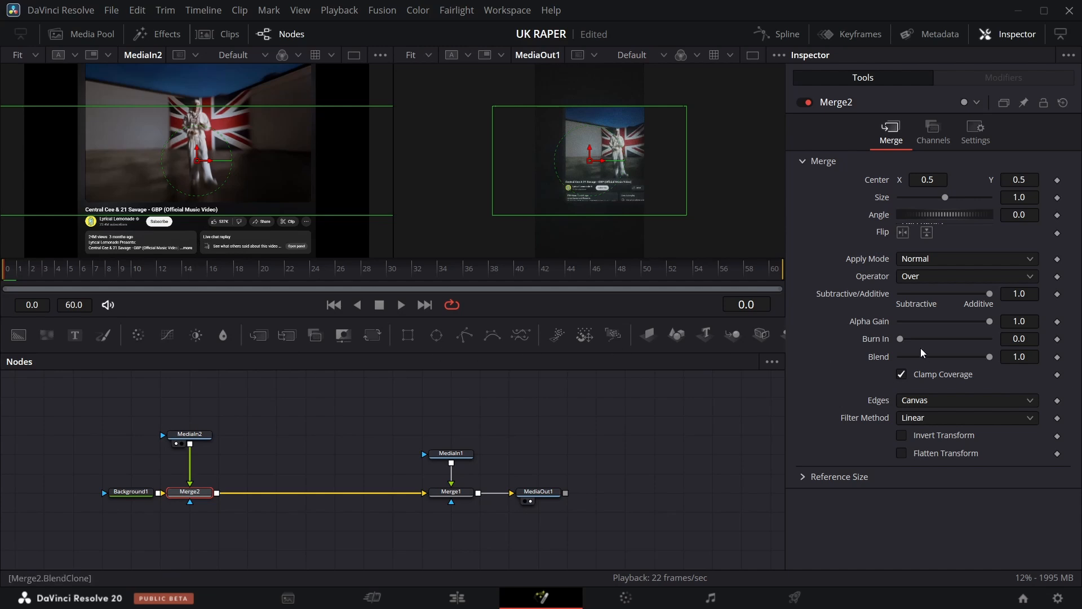
{"action": "left_click_drag", "start_coordinate": [198, 439], "coordinate": [198, 419]}
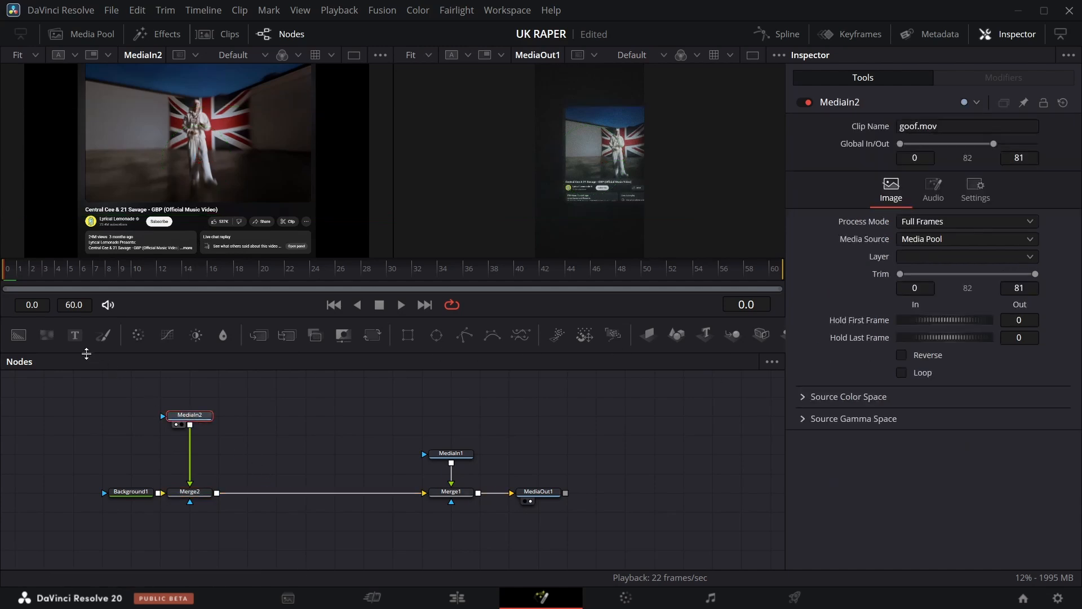
{"action": "left_click", "coordinate": [371, 336]}
{"action": "left_click_drag", "start_coordinate": [1013, 235], "coordinate": [859, 235]}
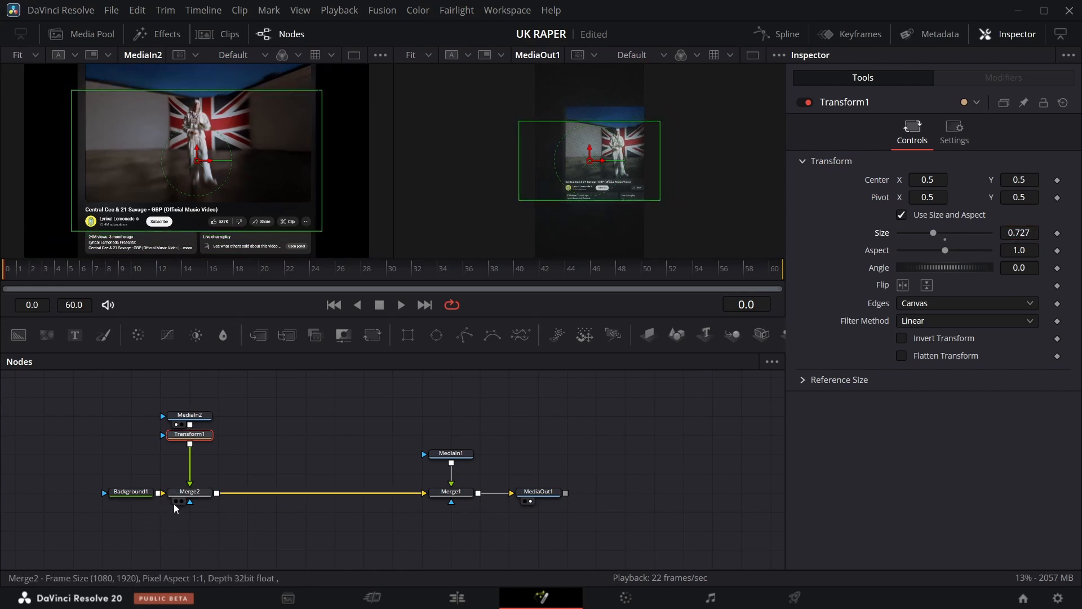
View Merge2 and set Transform1's Center X to 0.489.
{"action": "left_click", "coordinate": [175, 502]}
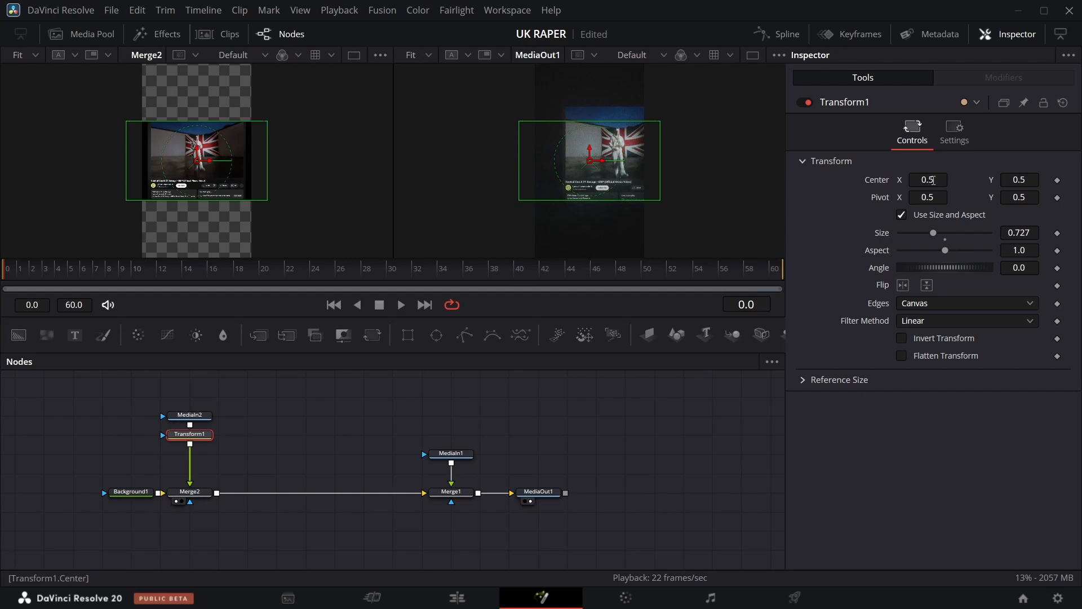
{"action": "mouse_move", "coordinate": [934, 180]}
{"action": "left_mouse_down"}
{"action": "mouse_move", "coordinate": [886, 180]}
{"action": "mouse_move", "coordinate": [928, 179]}
{"action": "left_mouse_up"}
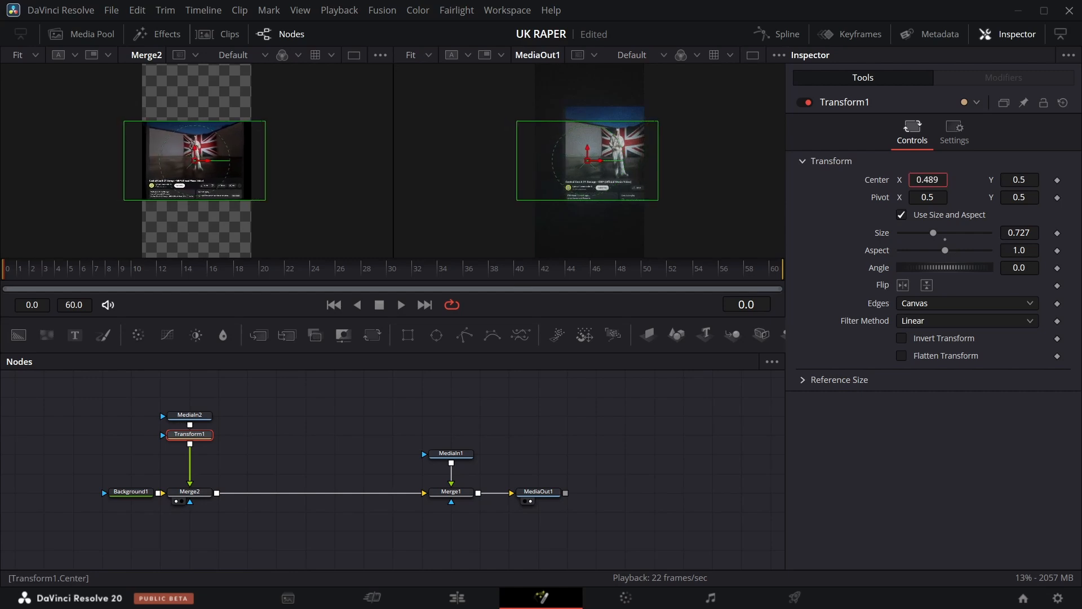
At frame 10, add a Rectangle mask for the goof clip, resize it to about 0.76 by 0.99, and set Center X to 0.524.
{"action": "left_click_drag", "start_coordinate": [8, 275], "coordinate": [131, 275]}
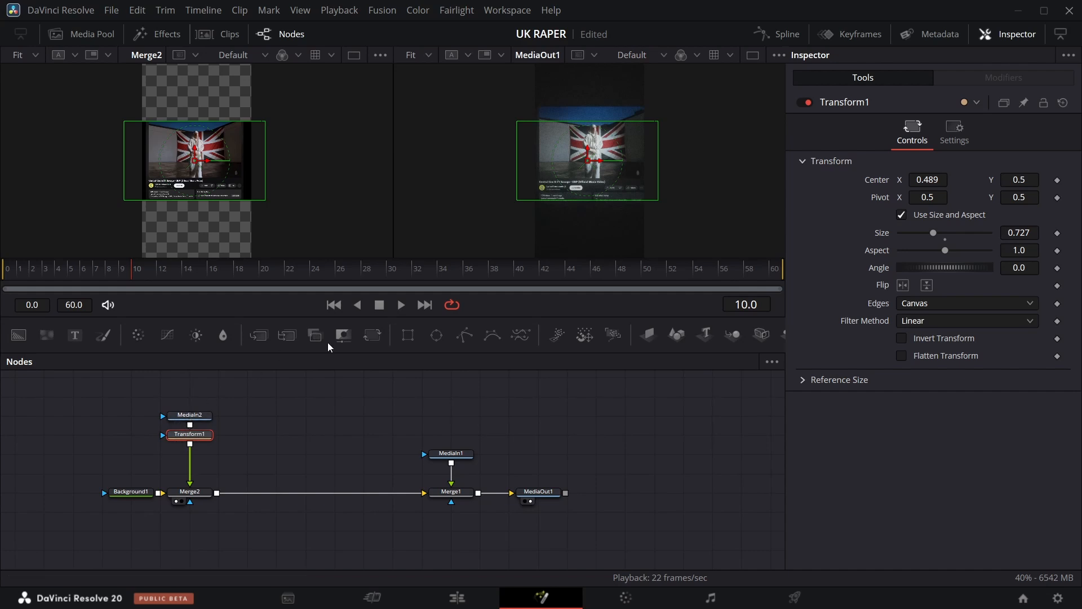
{"action": "left_click_drag", "start_coordinate": [403, 339], "coordinate": [191, 415]}
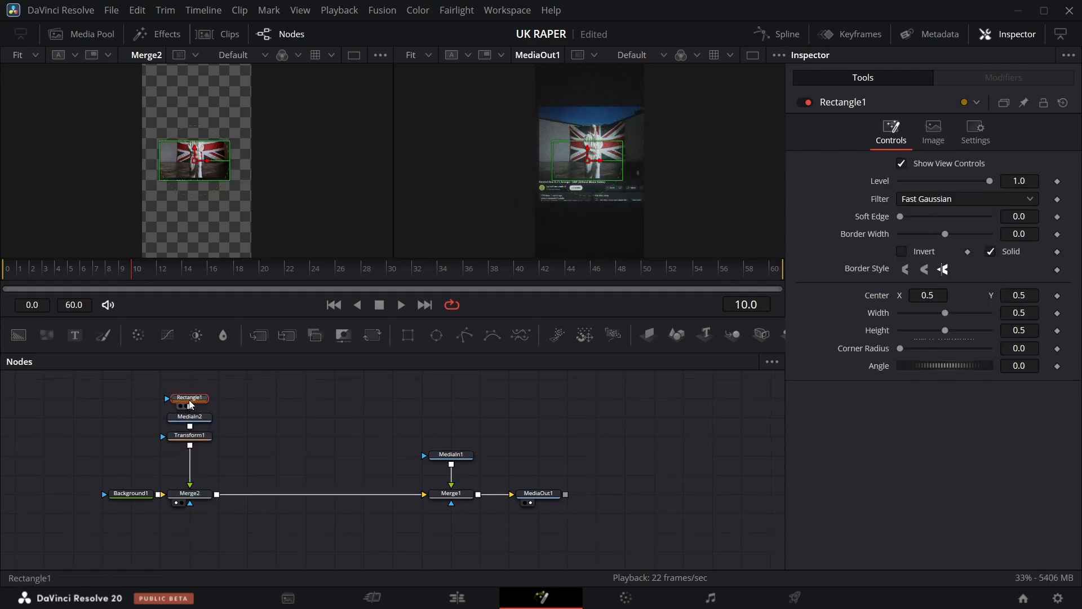
{"action": "left_click_drag", "start_coordinate": [226, 172], "coordinate": [214, 208]}
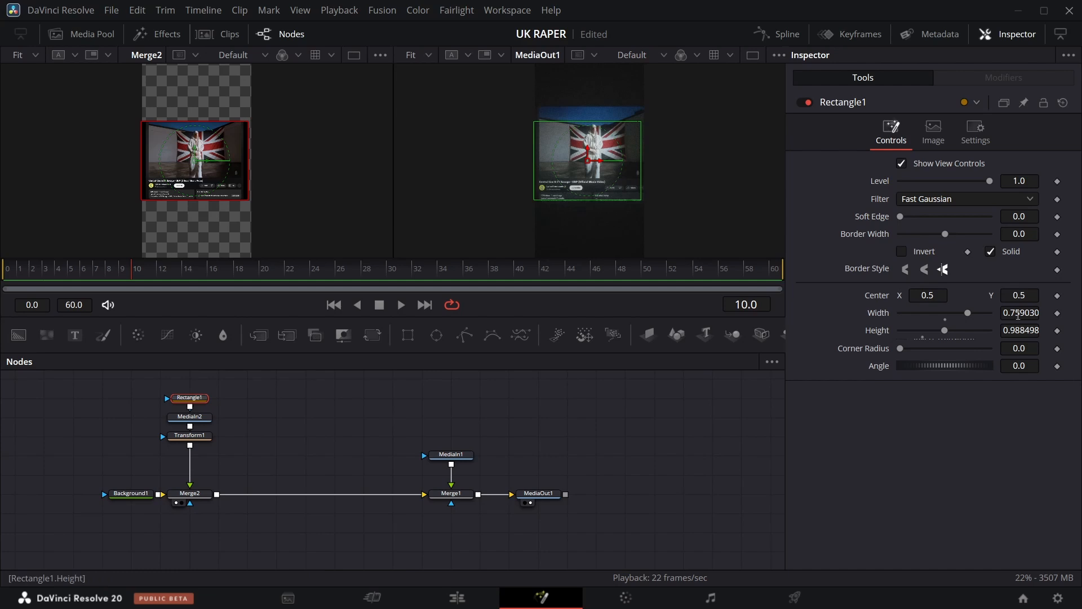
{"action": "left_click_drag", "start_coordinate": [1018, 316], "coordinate": [1003, 315]}
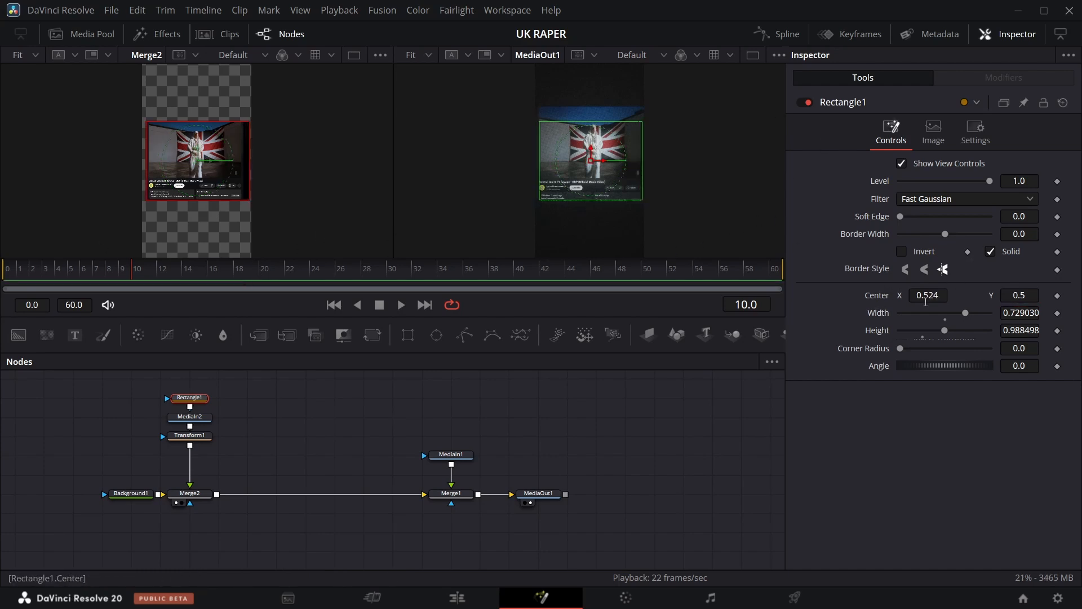
Set Transform1's Size to 0.787.
{"action": "left_click", "coordinate": [203, 437]}
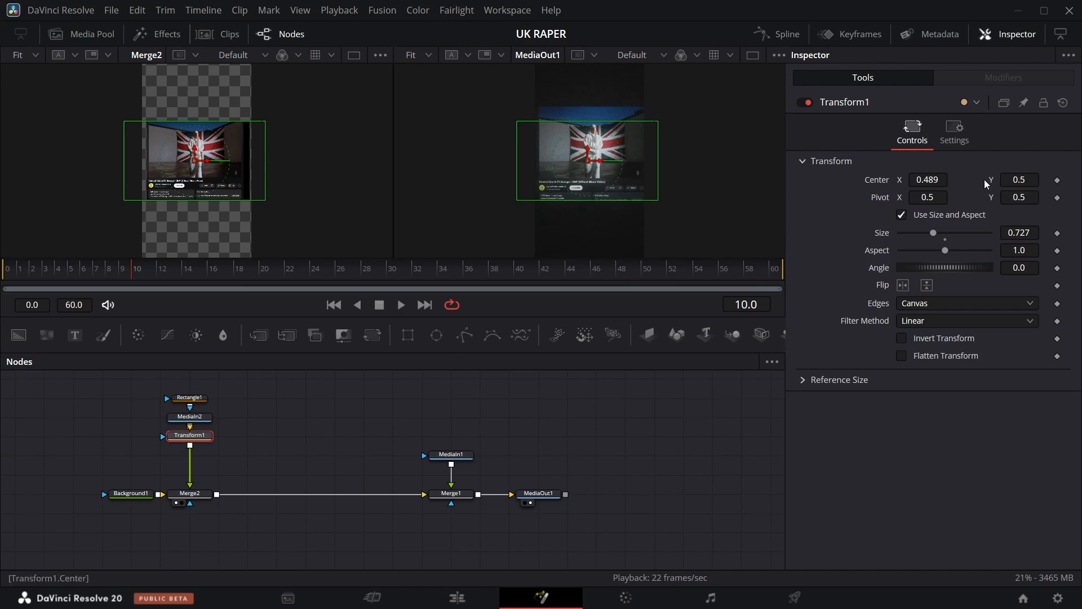
{"action": "left_click_drag", "start_coordinate": [1009, 233], "coordinate": [1039, 233]}
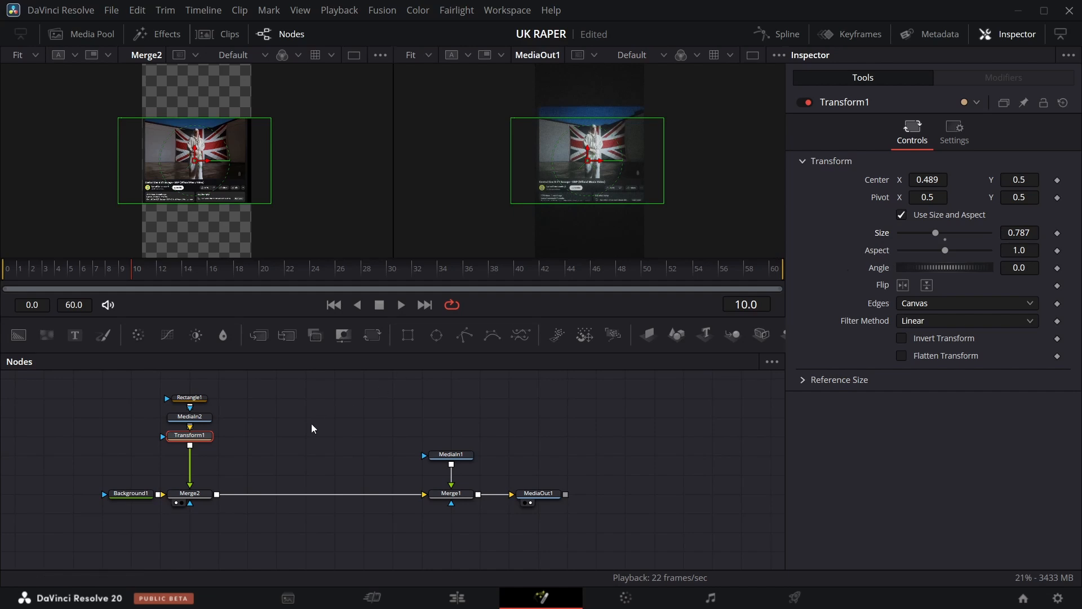
Set Rectangle1's Width to 0.695 and Center X to 0.511.
{"action": "left_click", "coordinate": [203, 398]}
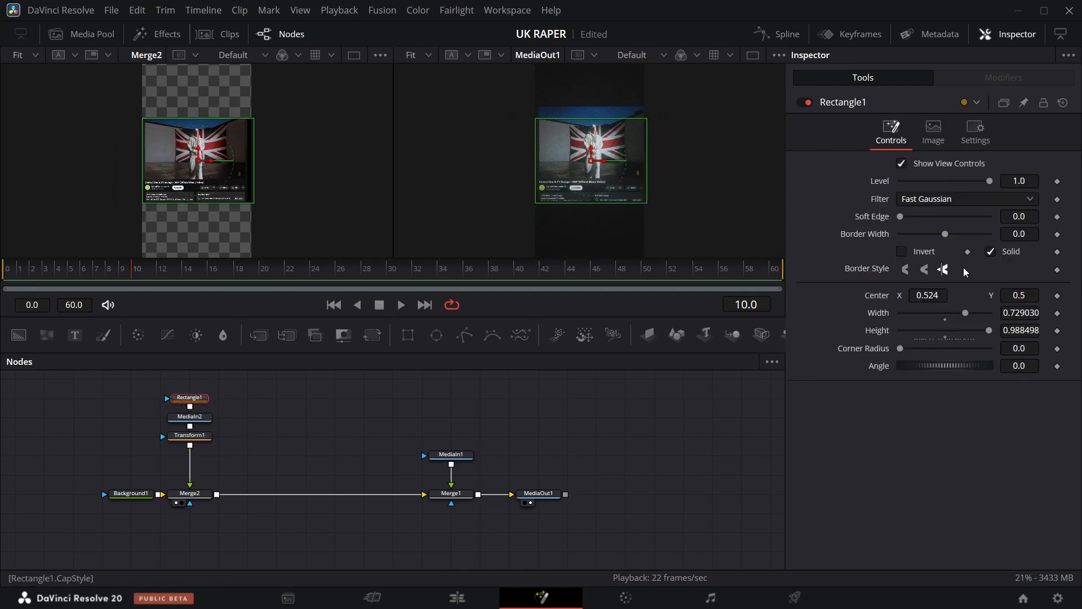
{"action": "left_click_drag", "start_coordinate": [1025, 309], "coordinate": [1005, 309]}
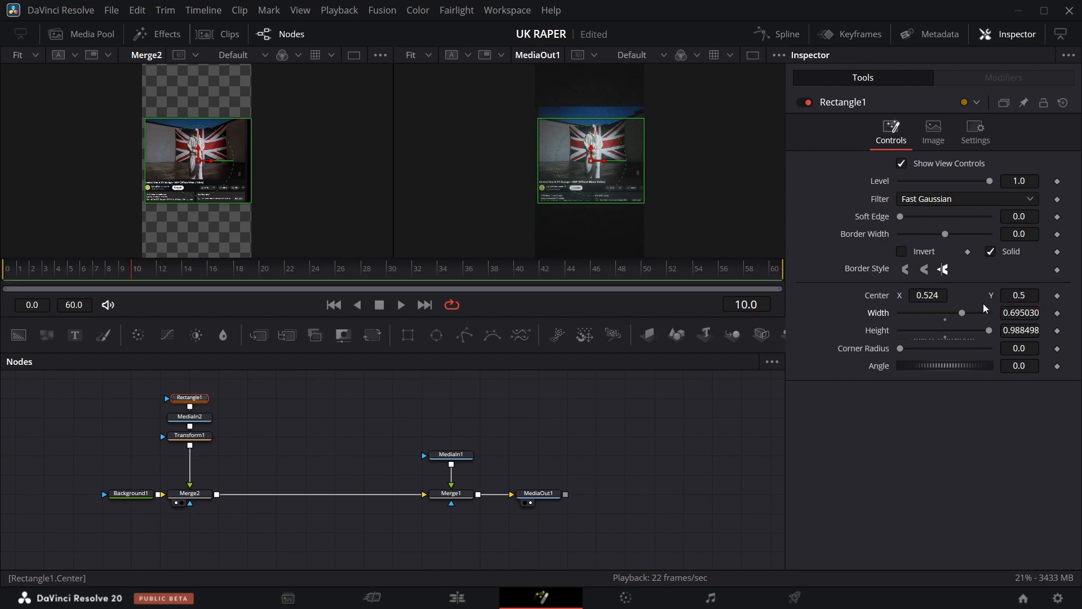
{"action": "left_click_drag", "start_coordinate": [937, 295], "coordinate": [930, 295]}
Move the Transform1 node lower in the node graph.
{"action": "left_click", "coordinate": [119, 480]}
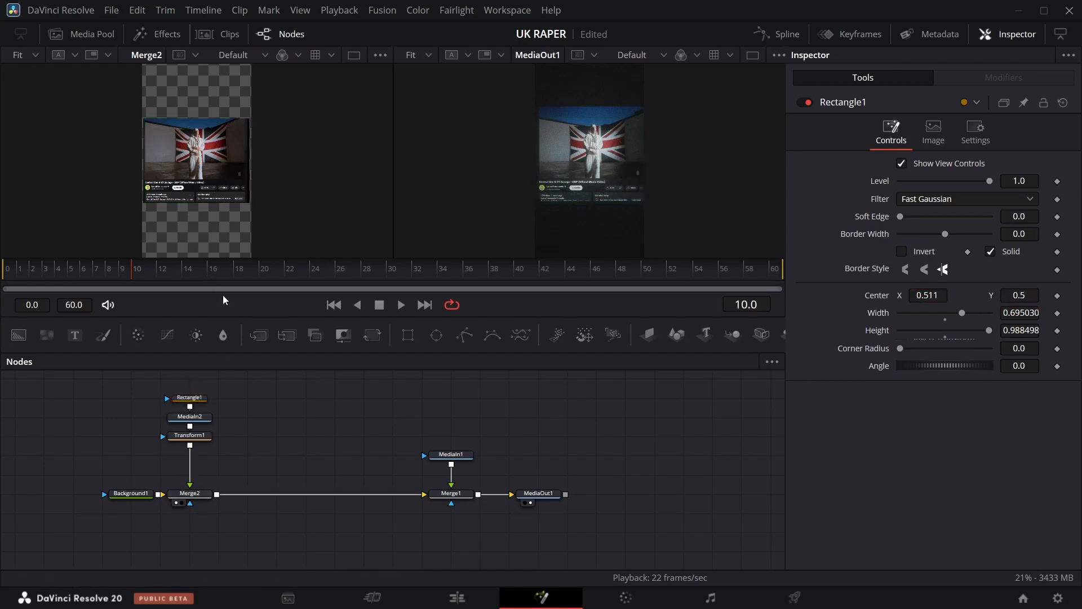
{"action": "left_click_drag", "start_coordinate": [179, 439], "coordinate": [179, 458]}
At frame 0, insert a Transform node between Merge2 and Merge1 and keyframe its Center.
{"action": "left_click", "coordinate": [106, 281]}
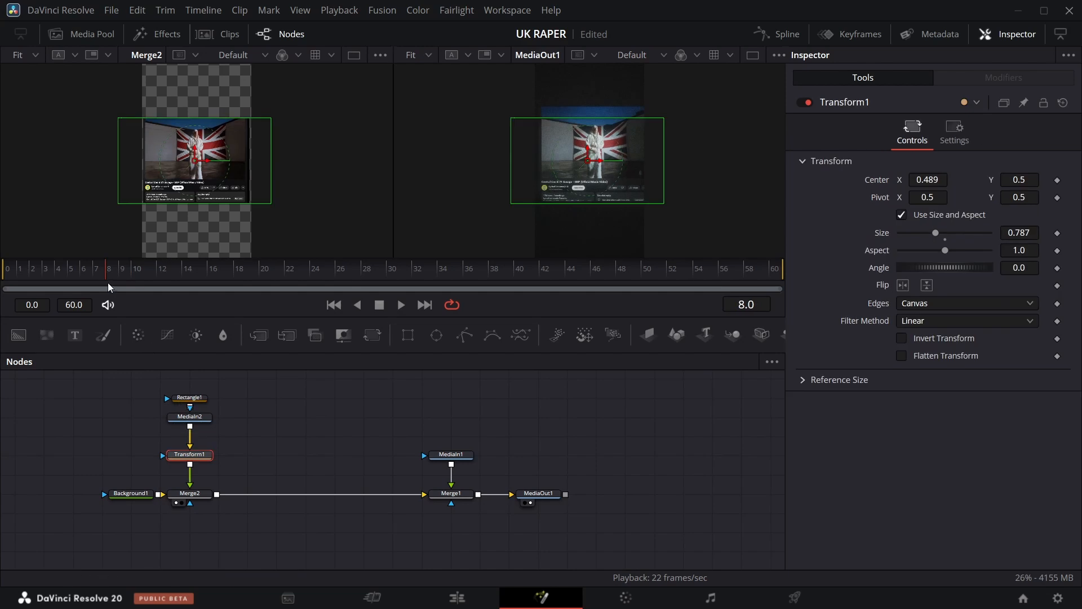
{"action": "left_click_drag", "start_coordinate": [114, 281], "coordinate": [9, 299]}
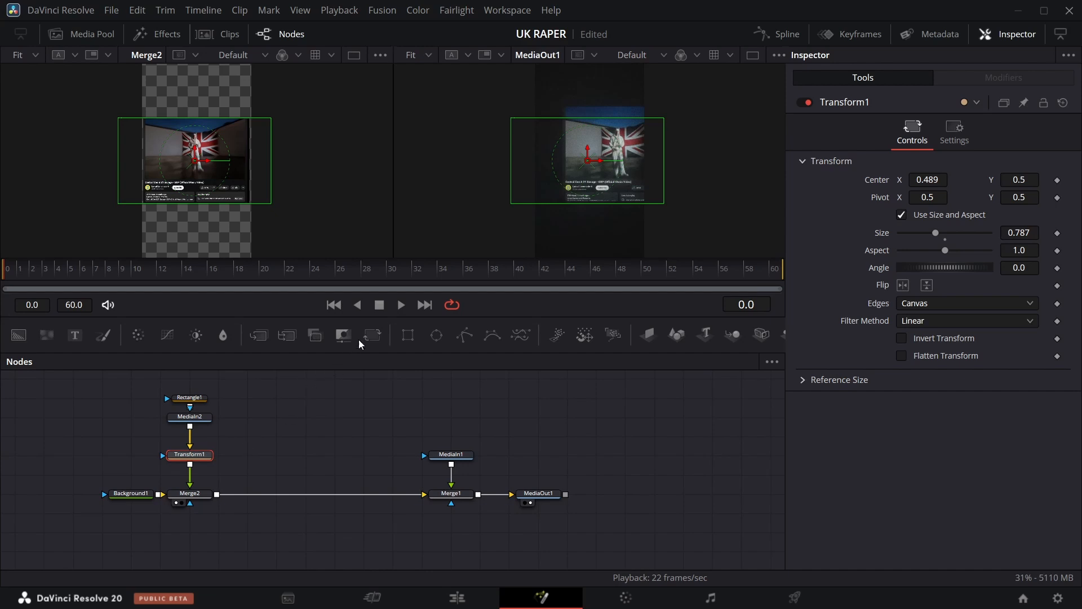
{"action": "left_click_drag", "start_coordinate": [371, 337], "coordinate": [263, 498]}
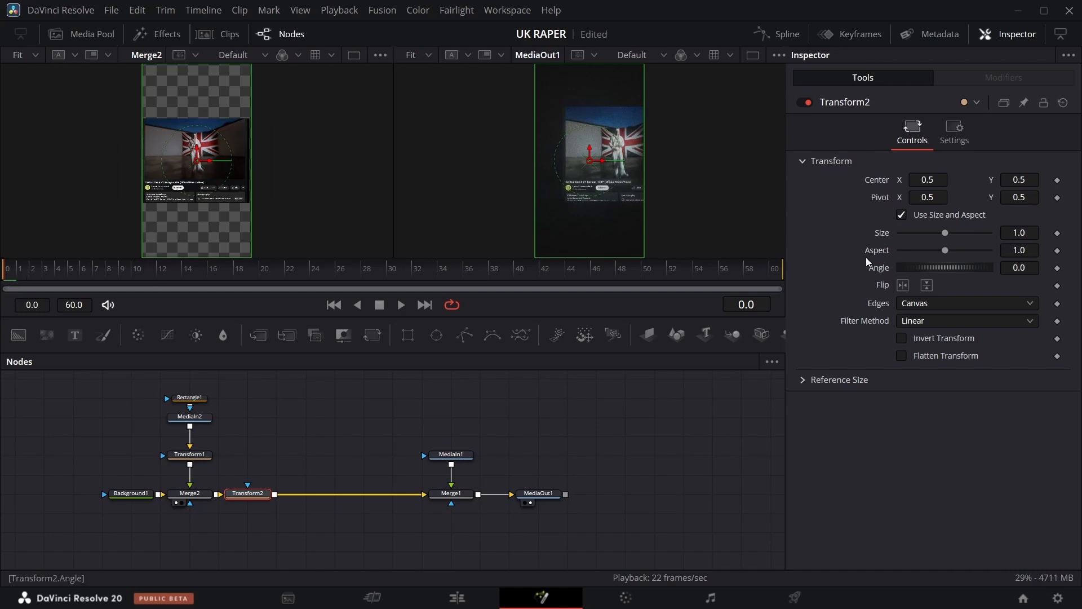
{"action": "left_click", "coordinate": [1058, 180]}
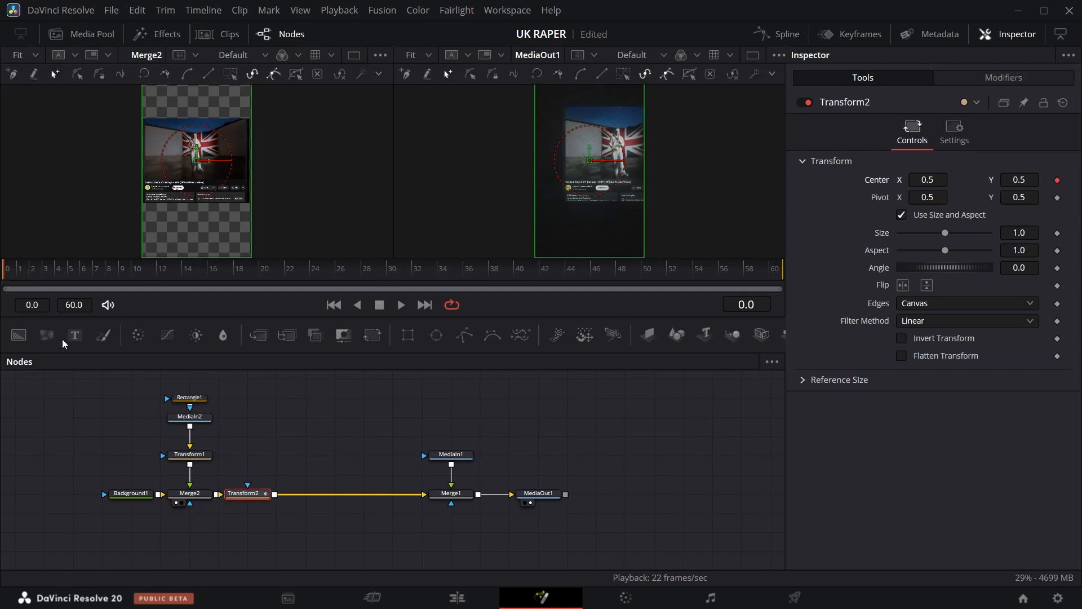
Add a Center keyframe for Transform2 at frame 17.
{"action": "left_click_drag", "start_coordinate": [15, 283], "coordinate": [225, 287]}
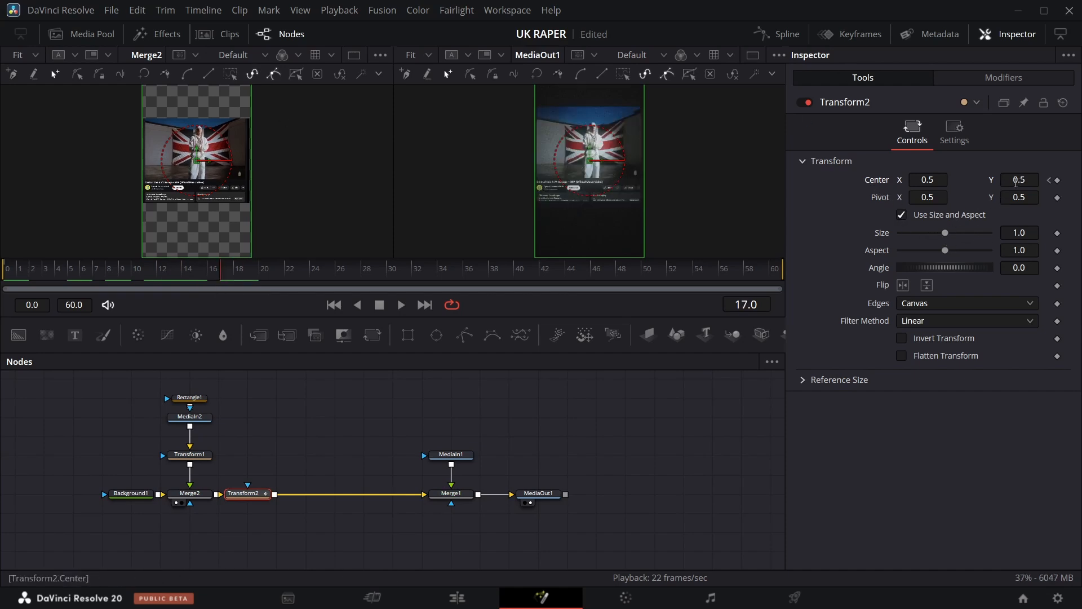
{"action": "left_click", "coordinate": [1058, 181]}
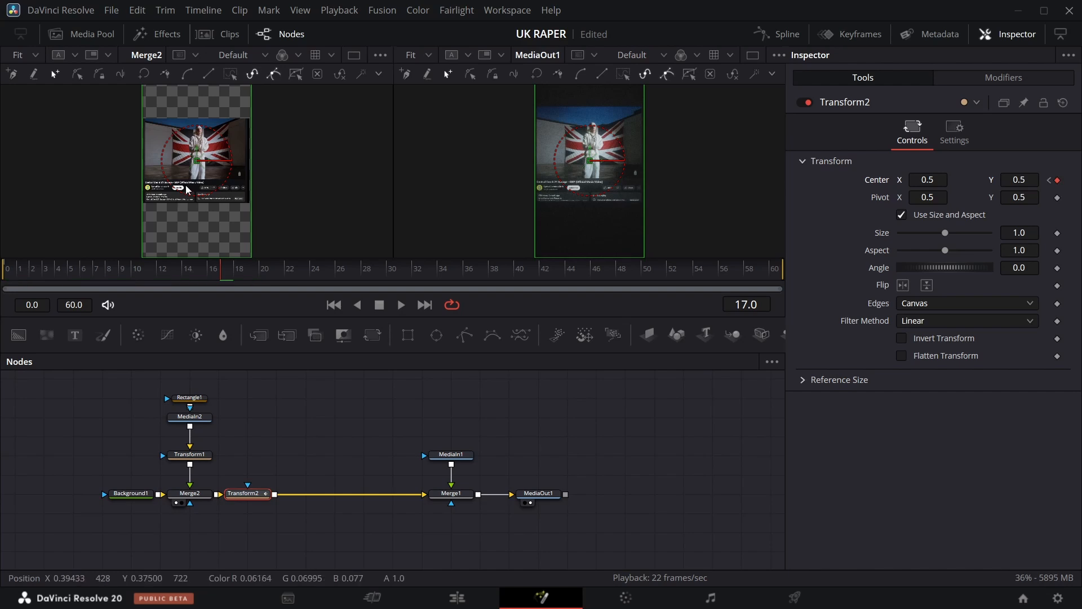
Return to frame 0 and set Transform2's Center X to 0.665.
{"action": "left_click_drag", "start_coordinate": [220, 280], "coordinate": [8, 280]}
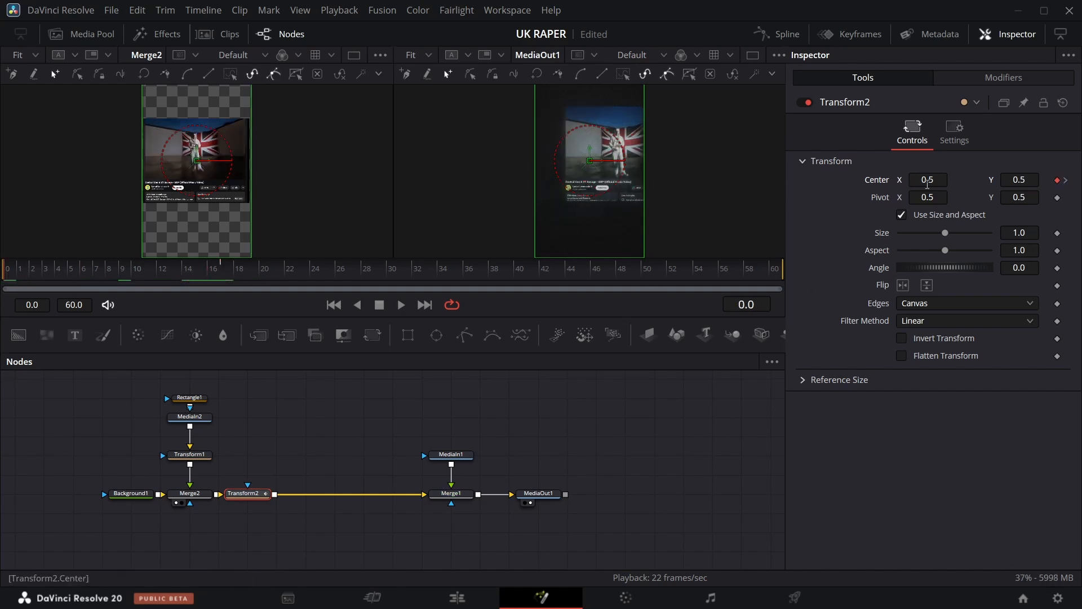
{"action": "left_click_drag", "start_coordinate": [928, 184], "coordinate": [964, 183]}
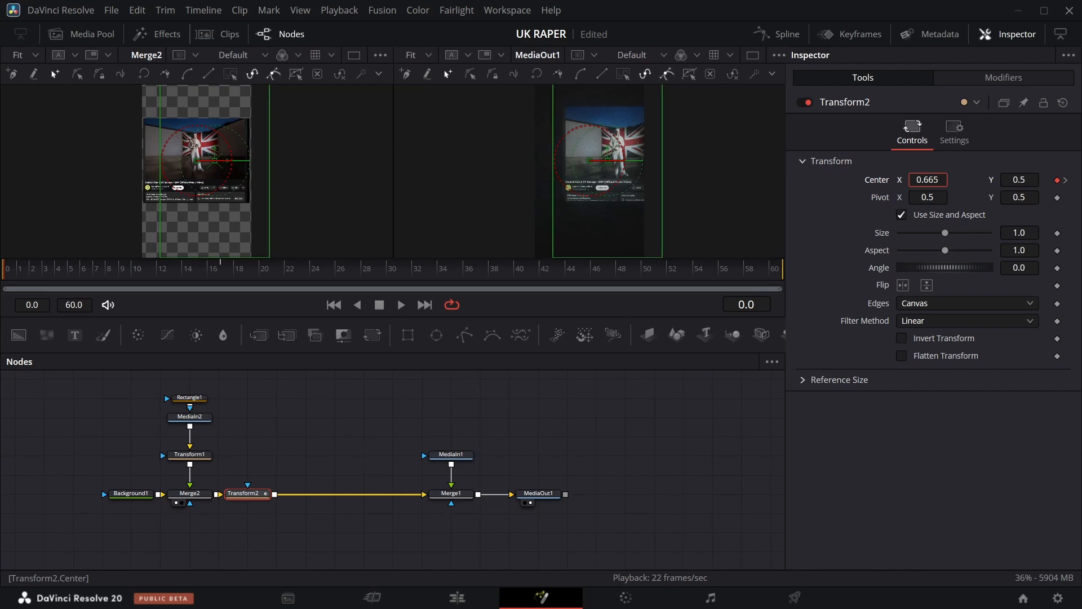
View Transform2 and set its Center X to 0.76 and Size to 1.075 at frame 0.
{"action": "left_click", "coordinate": [234, 504]}
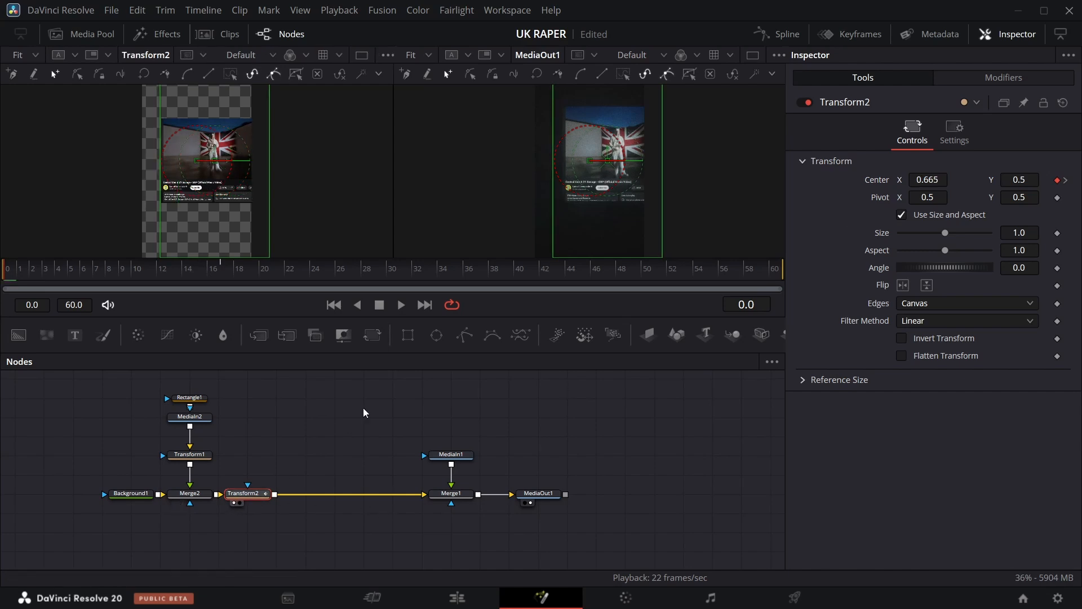
{"action": "left_click_drag", "start_coordinate": [931, 185], "coordinate": [961, 185]}
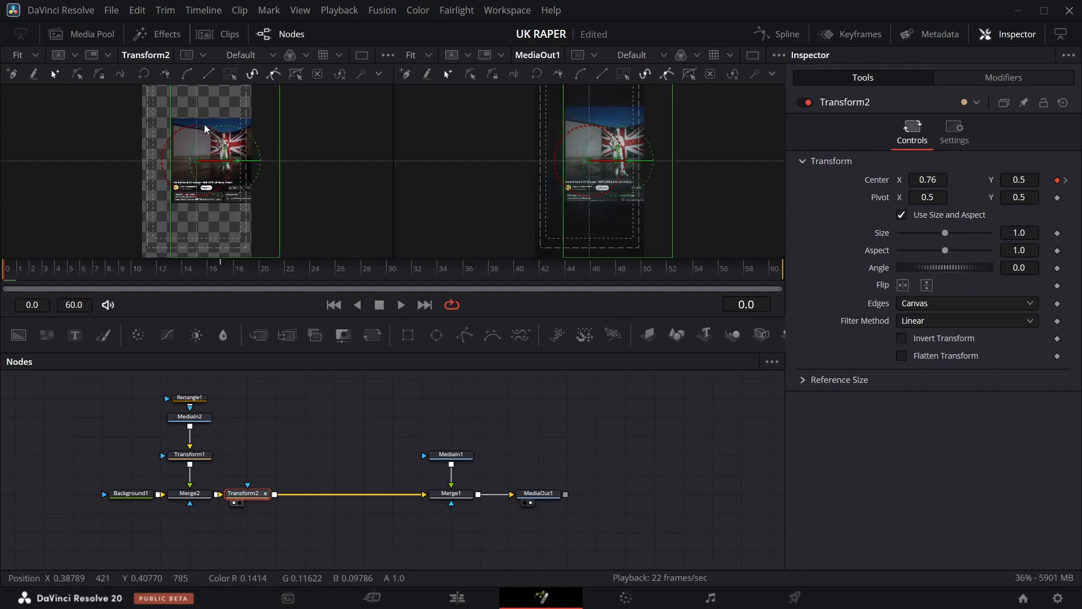
{"action": "left_click_drag", "start_coordinate": [1017, 235], "coordinate": [1040, 234]}
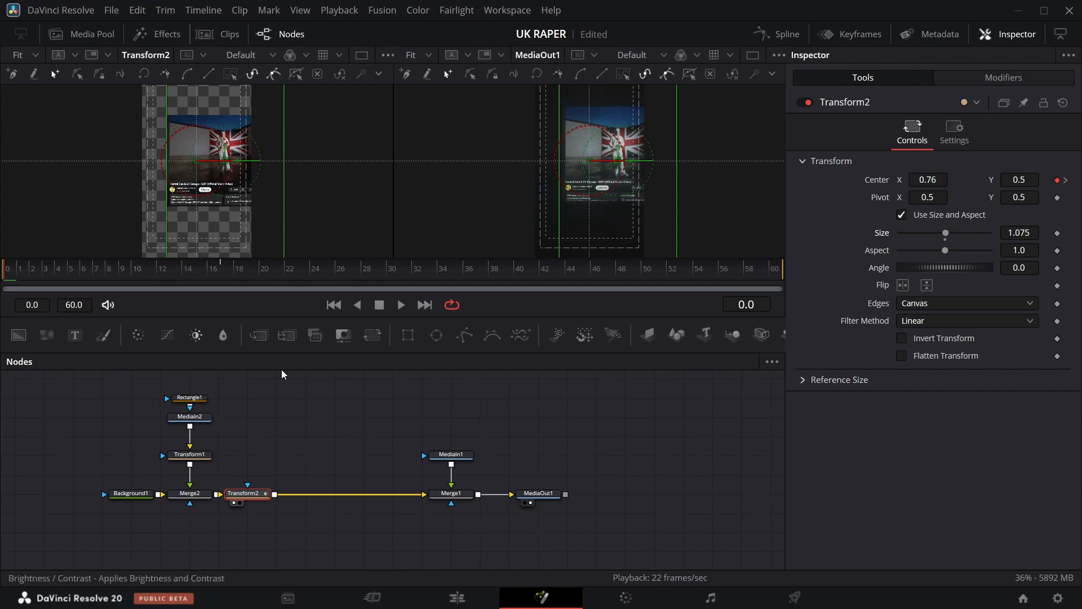
In the Spline editor, smooth all of Transform2's Center keyframes and stretch the ease handle for a gentler slide.
{"action": "left_click", "coordinate": [781, 33]}
{"action": "left_click", "coordinate": [415, 398]}
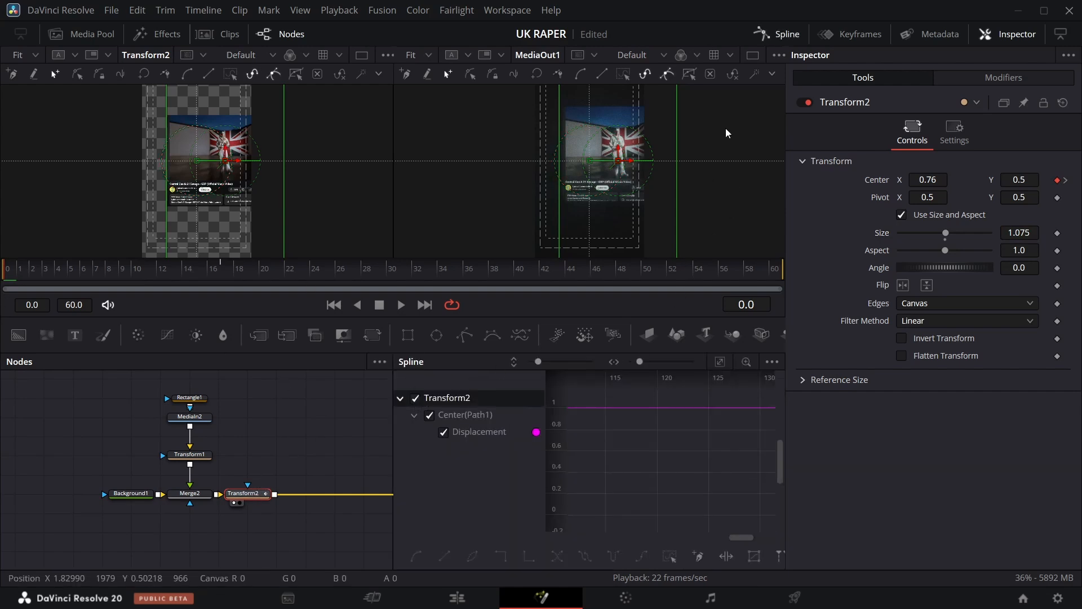
{"action": "left_click", "coordinate": [670, 557]}
{"action": "key", "text": "s"}
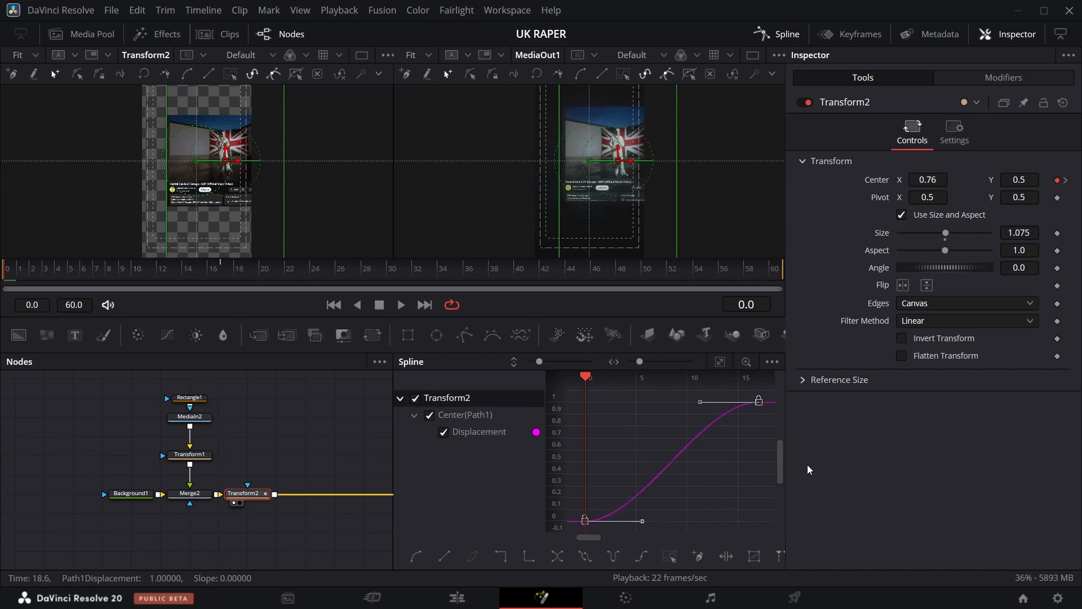
{"action": "left_click_drag", "start_coordinate": [694, 405], "coordinate": [636, 402]}
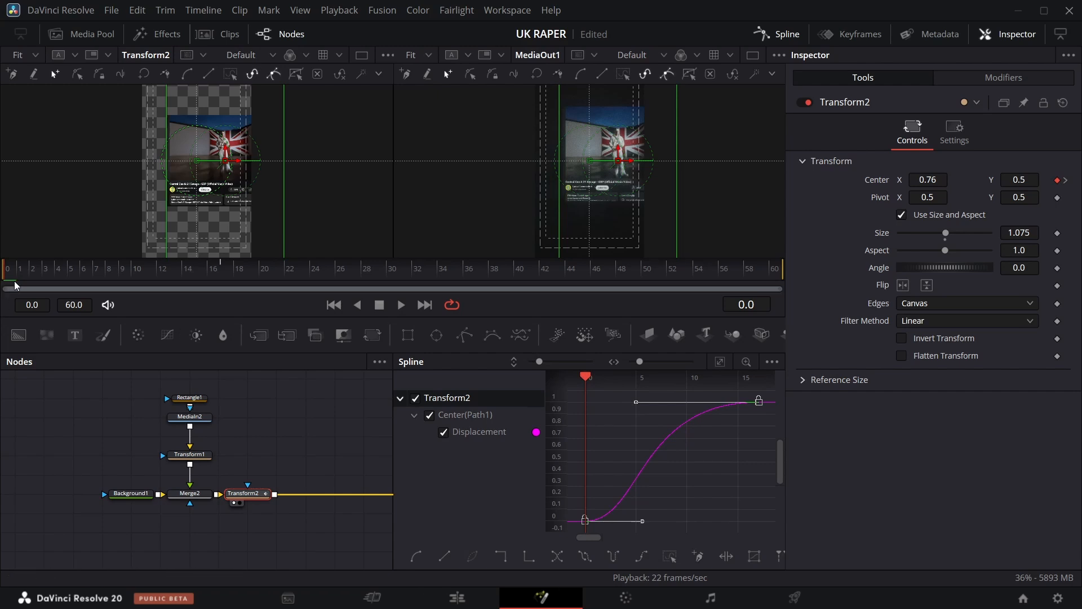
Play back the composition to preview the eased slide, then close the Spline editor.
{"action": "left_click", "coordinate": [401, 305]}
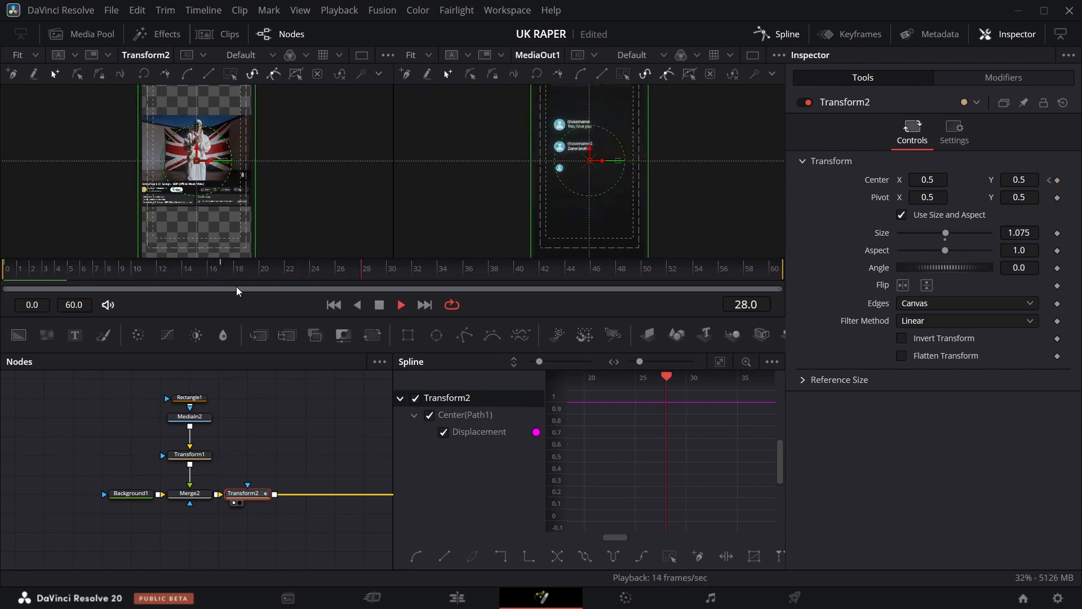
{"action": "left_click", "coordinate": [9, 277]}
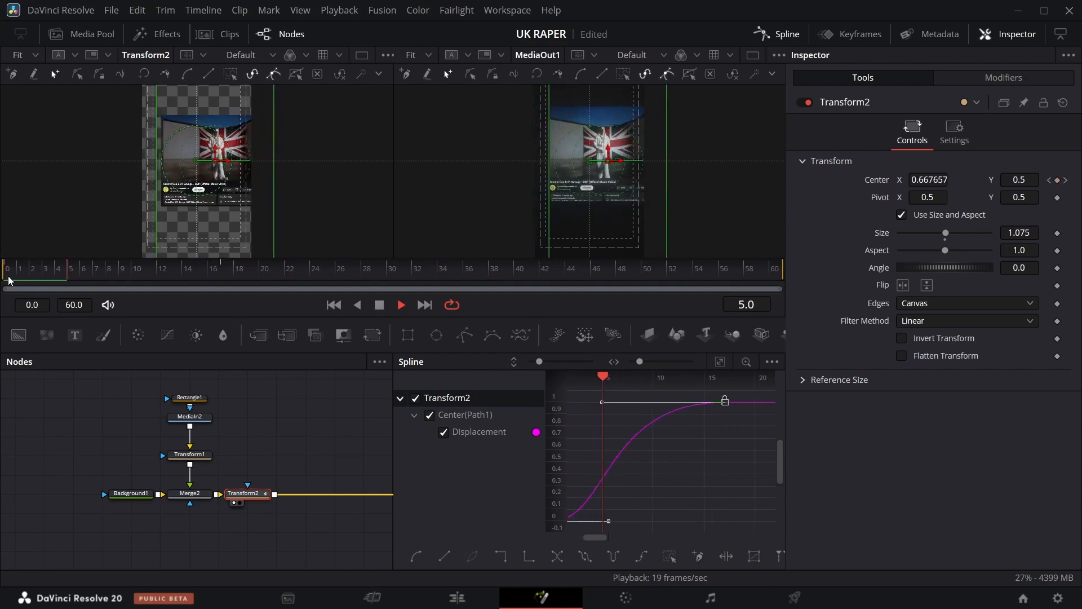
{"action": "left_click", "coordinate": [8, 277]}
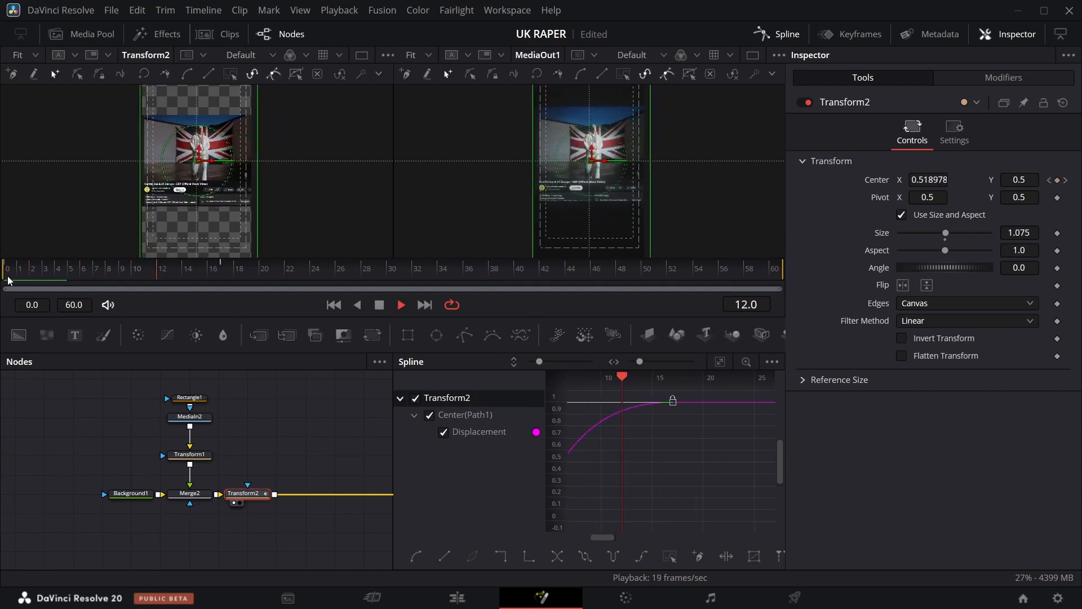
{"action": "left_click", "coordinate": [7, 277]}
{"action": "left_click", "coordinate": [7, 278]}
{"action": "left_click", "coordinate": [6, 280]}
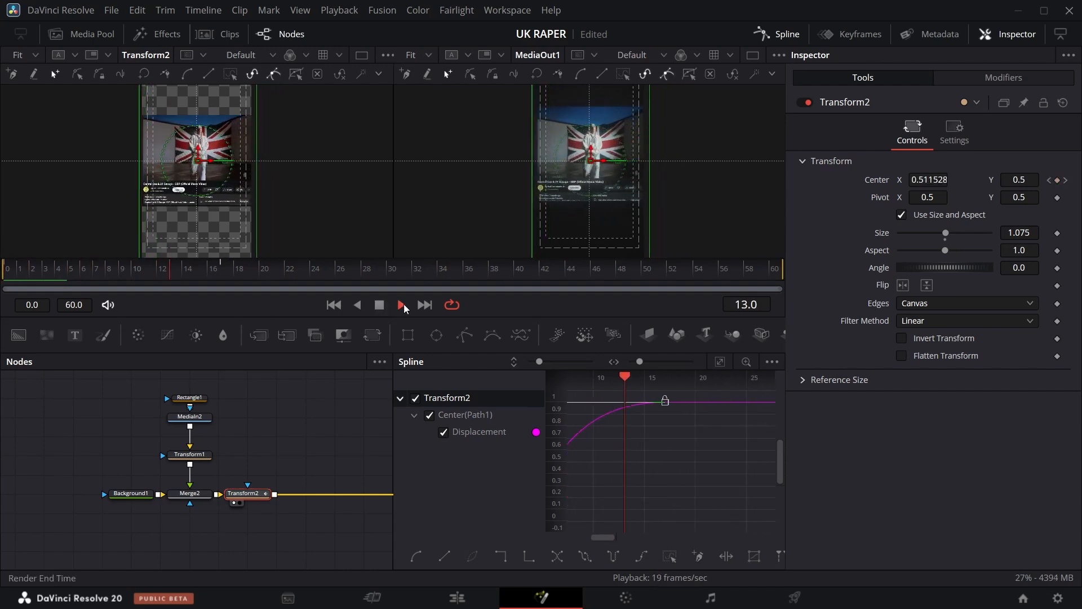
{"action": "left_click", "coordinate": [379, 305]}
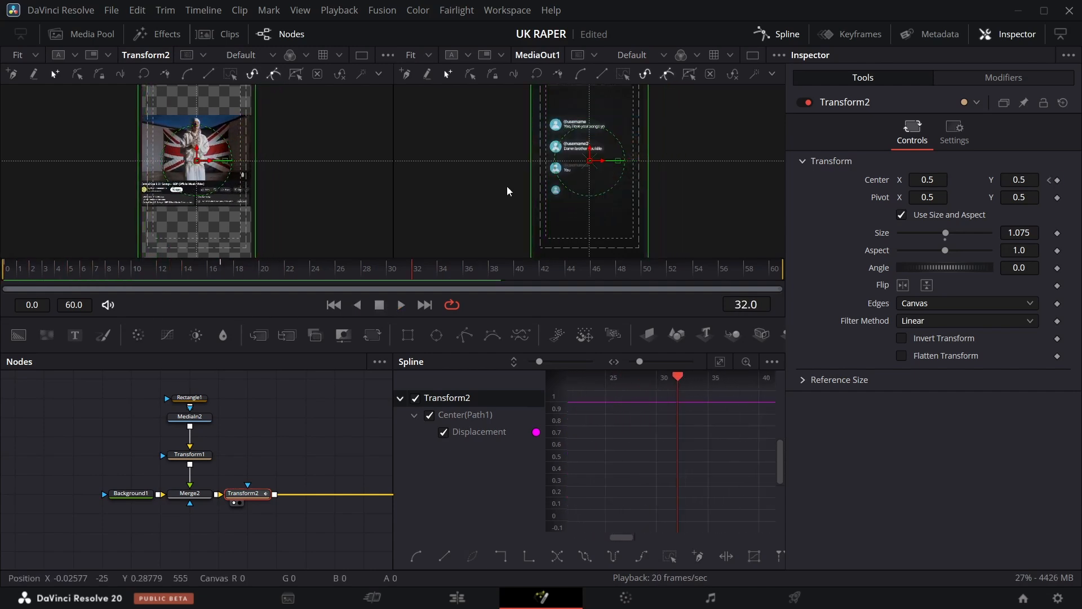
{"action": "left_click", "coordinate": [785, 35]}
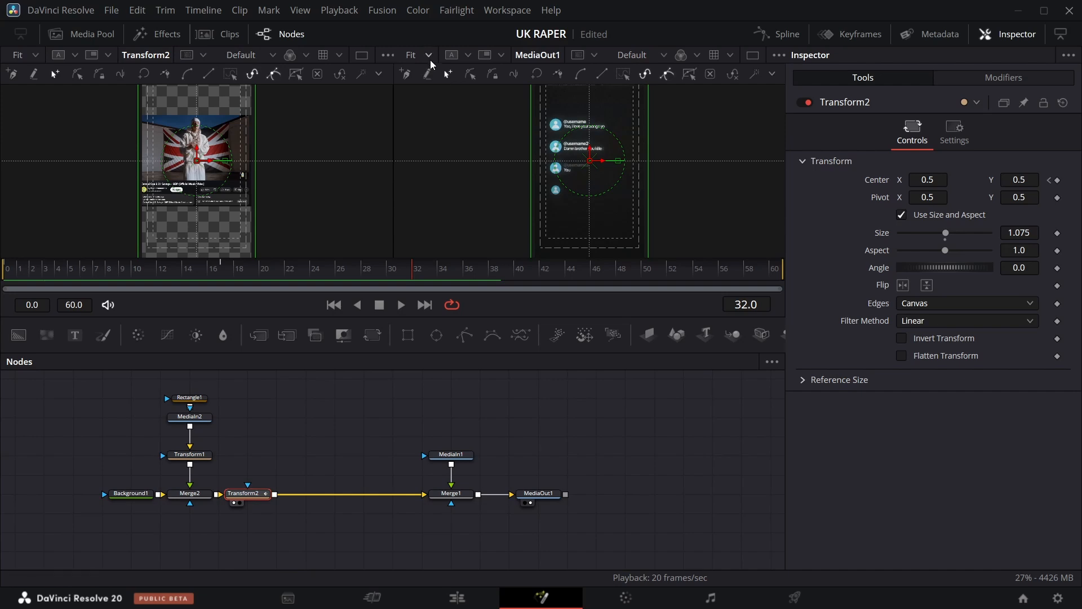
Add a Background node to the node graph and lower its Alpha to the minimum.
{"action": "left_click", "coordinate": [430, 57]}
{"action": "left_click", "coordinate": [431, 106]}
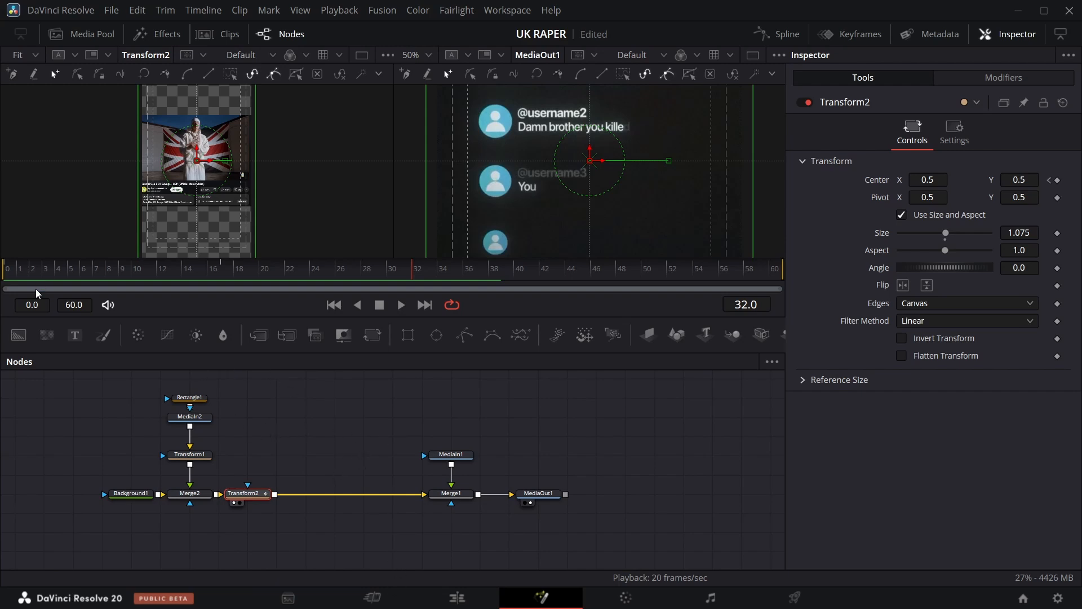
{"action": "left_click_drag", "start_coordinate": [19, 335], "coordinate": [276, 416]}
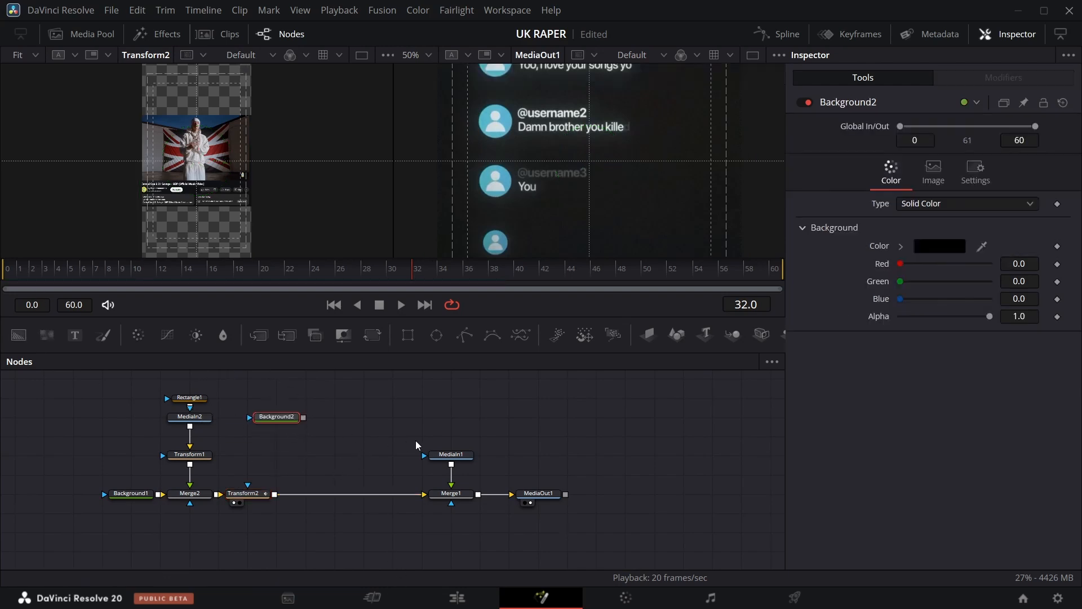
{"action": "scroll", "coordinate": [327, 447], "scroll_direction": "up", "scroll_amount": 5}
{"action": "left_click_drag", "start_coordinate": [286, 548], "coordinate": [257, 471]}
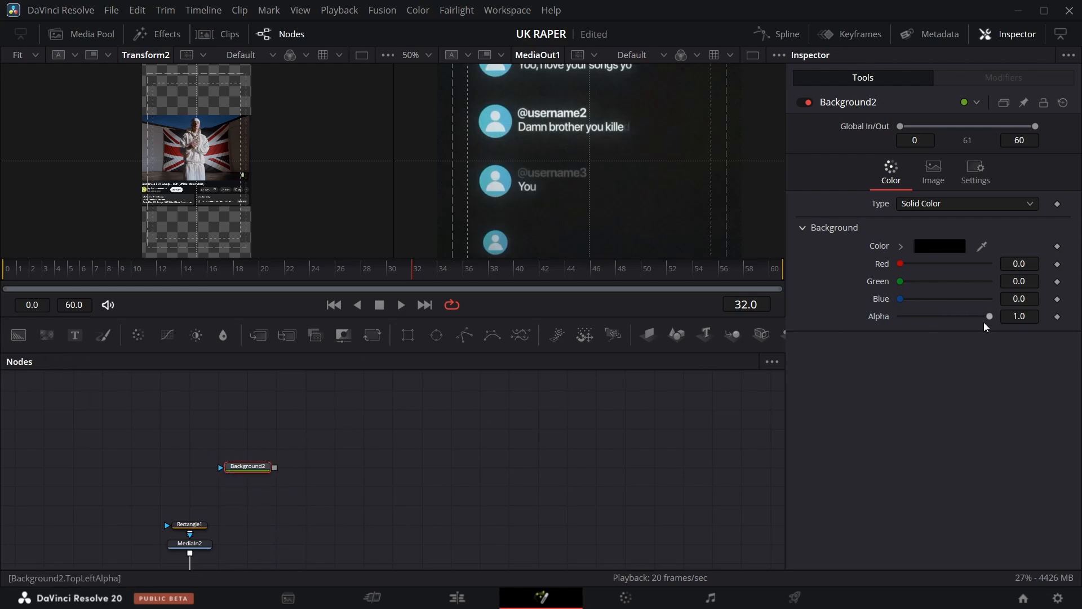
{"action": "left_click_drag", "start_coordinate": [990, 316], "coordinate": [901, 317]}
Add a second Background node merged over the first and set its type to Gradient.
{"action": "left_click_drag", "start_coordinate": [19, 335], "coordinate": [313, 435]}
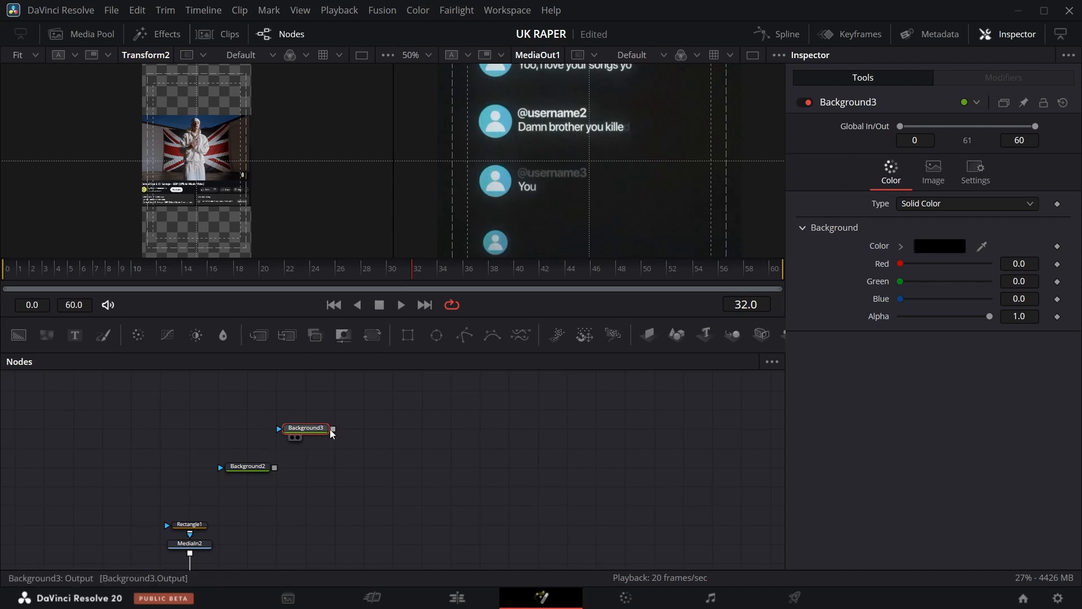
{"action": "left_click_drag", "start_coordinate": [333, 429], "coordinate": [279, 466]}
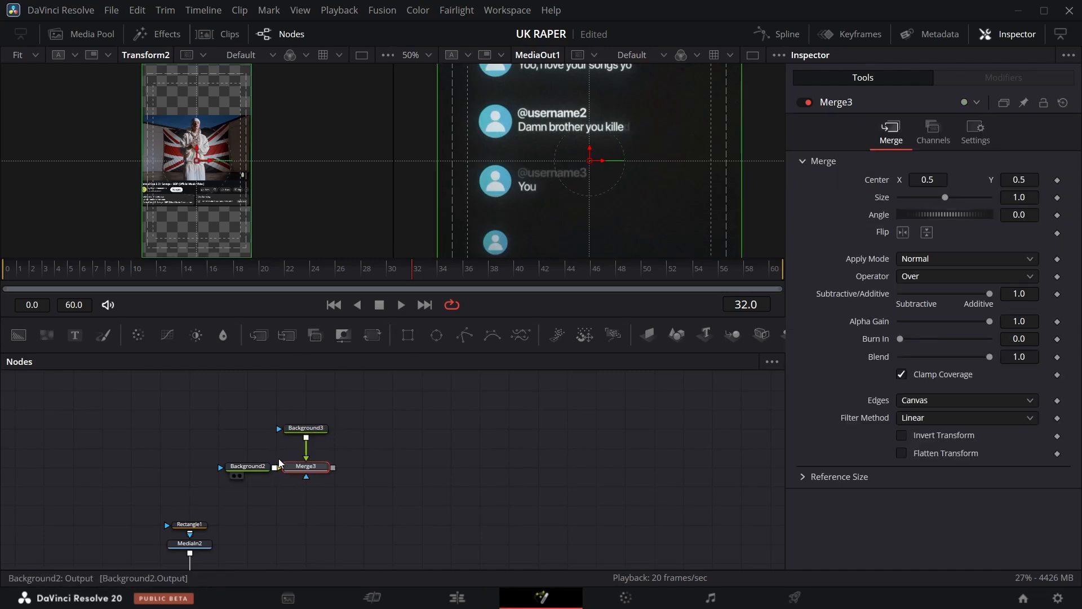
{"action": "left_click", "coordinate": [305, 430]}
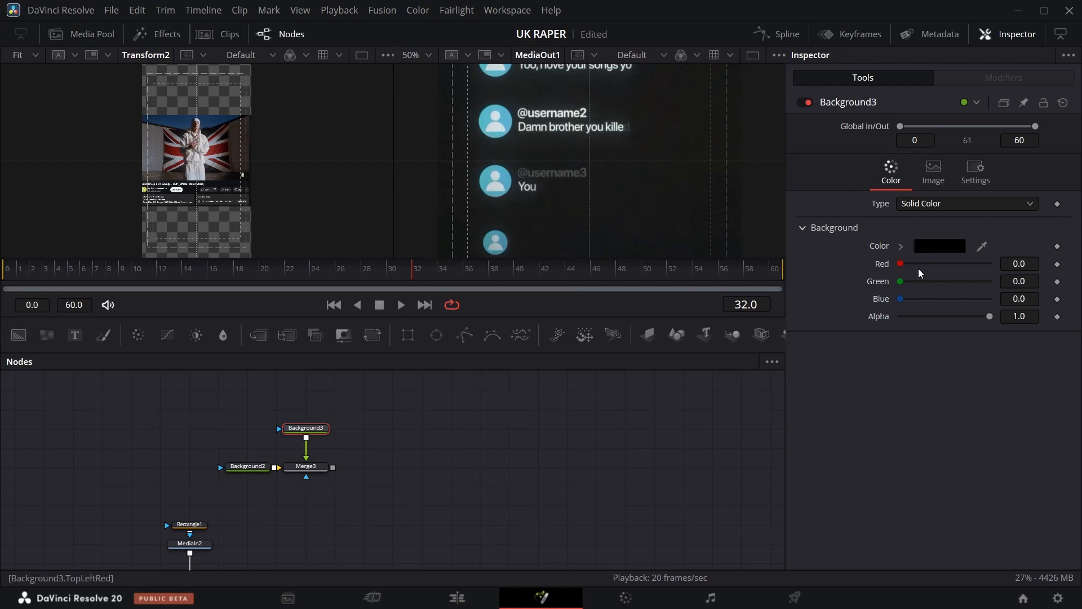
{"action": "left_click", "coordinate": [949, 203]}
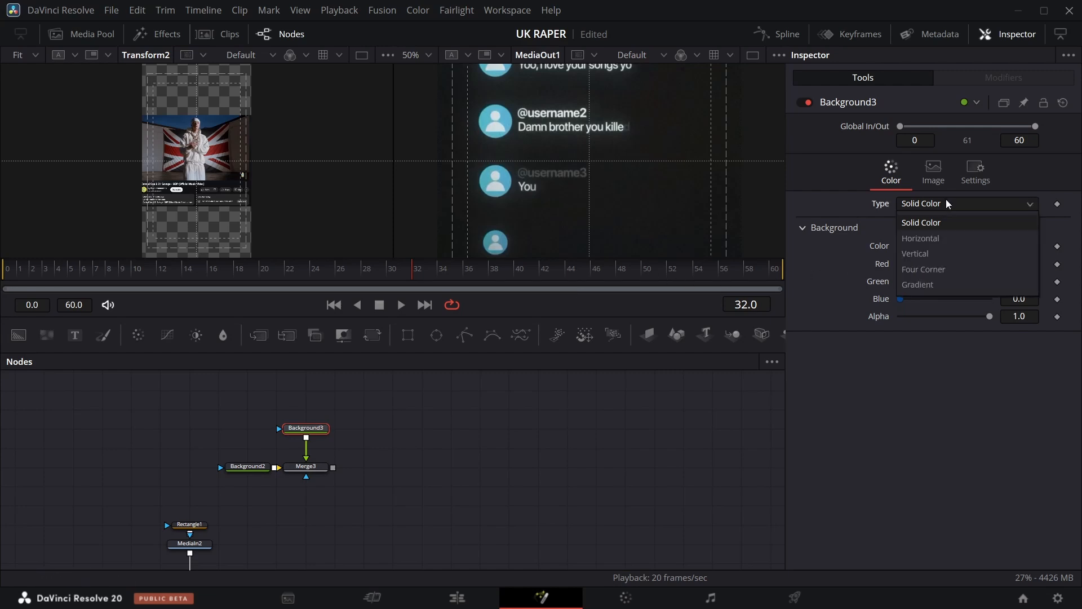
{"action": "left_click", "coordinate": [942, 285]}
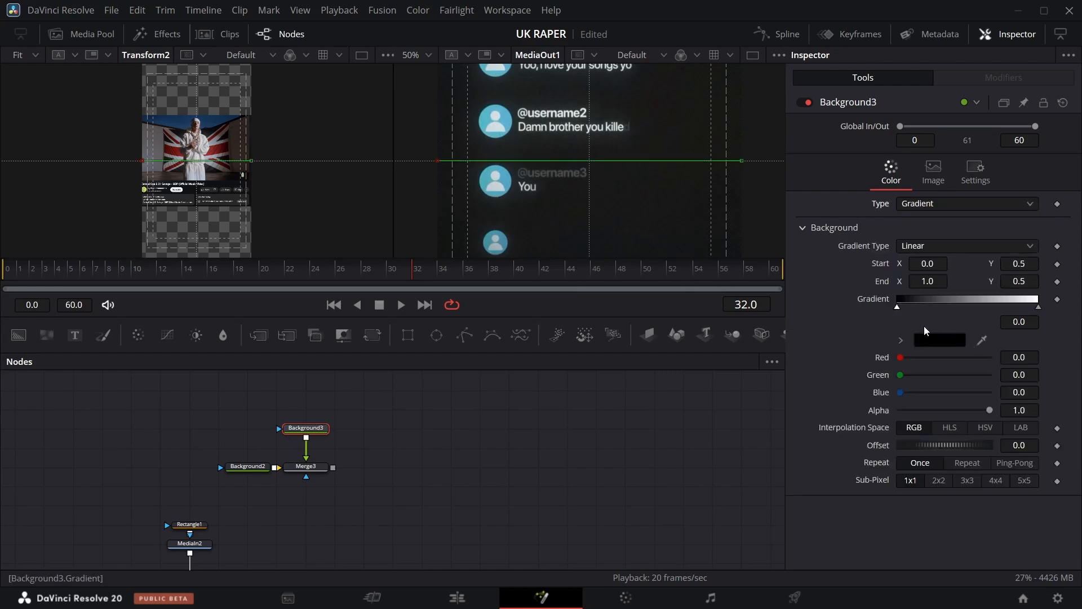
Add an Ellipse mask to the gradient background and link its Width to Height with an expression.
{"action": "left_click_drag", "start_coordinate": [436, 335], "coordinate": [316, 445]}
{"action": "left_click", "coordinate": [292, 484]}
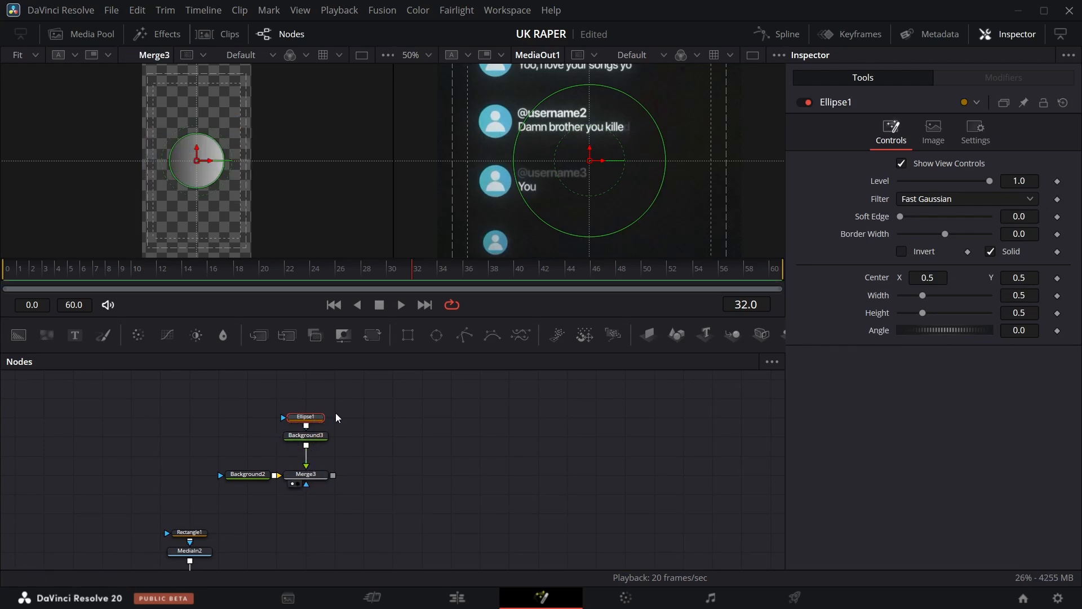
{"action": "right_click", "coordinate": [870, 303]}
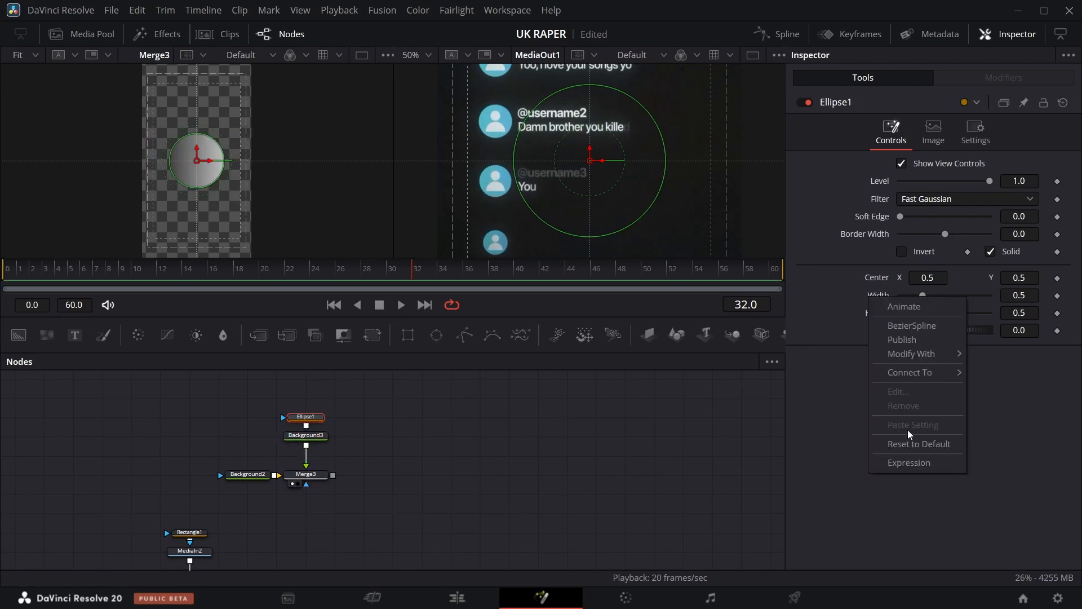
{"action": "left_click", "coordinate": [908, 463]}
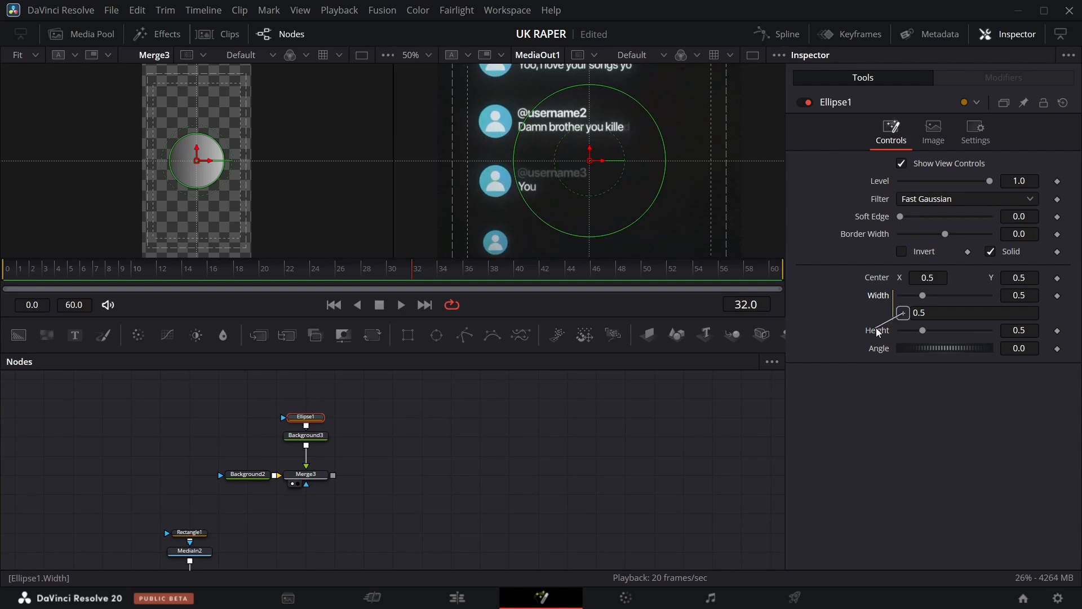
{"action": "left_click_drag", "start_coordinate": [877, 327], "coordinate": [874, 332]}
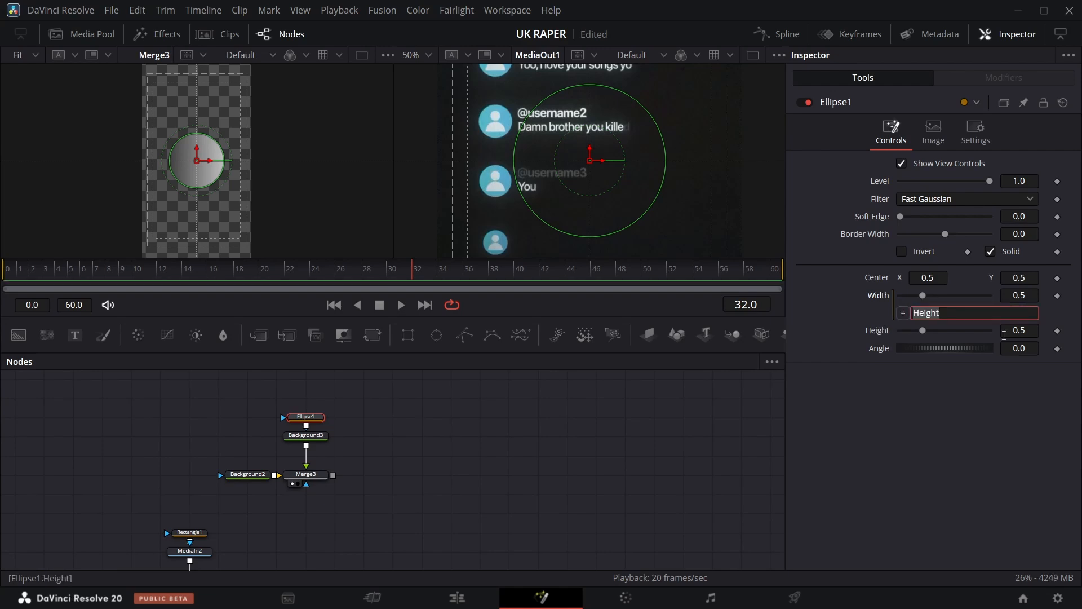
Reposition the gradient's start and end points into a vertical top-to-bottom direction and save the project.
{"action": "left_click", "coordinate": [321, 439]}
{"action": "left_click_drag", "start_coordinate": [251, 162], "coordinate": [207, 123]}
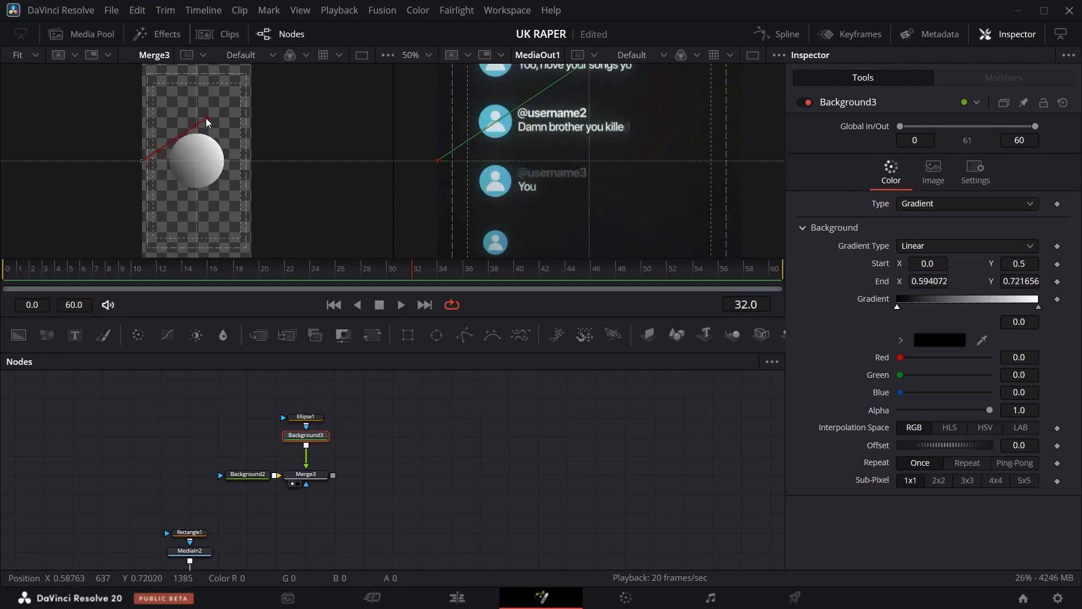
{"action": "left_click_drag", "start_coordinate": [141, 163], "coordinate": [193, 201]}
{"action": "left_click_drag", "start_coordinate": [207, 119], "coordinate": [195, 122]}
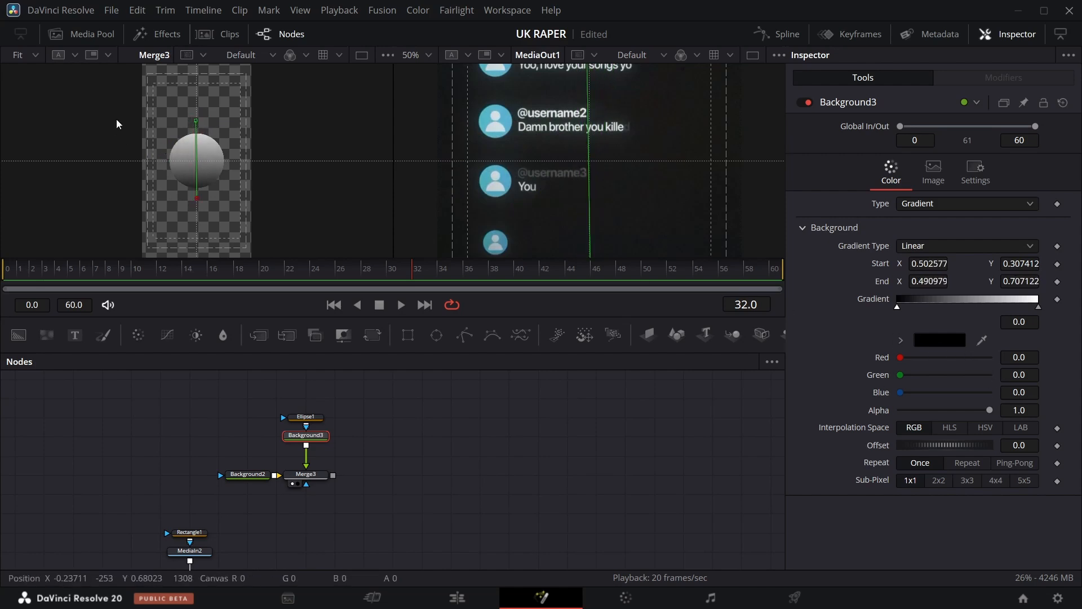
{"action": "key", "text": "ctrl+s"}
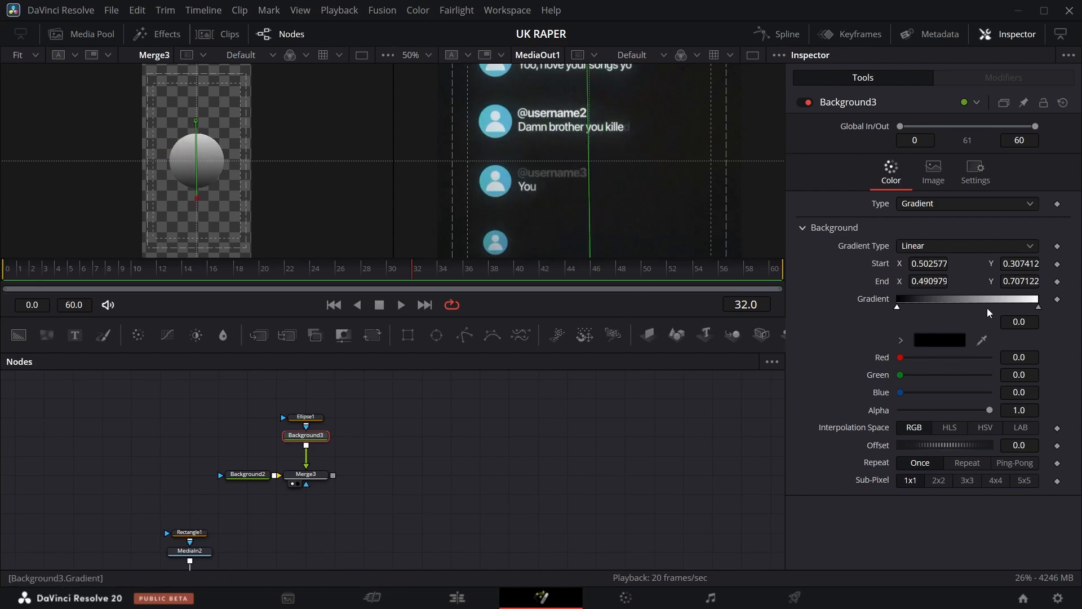
Resize the ellipse to 0.191 and move it over the second comment's avatar circle.
{"action": "left_click", "coordinate": [322, 418]}
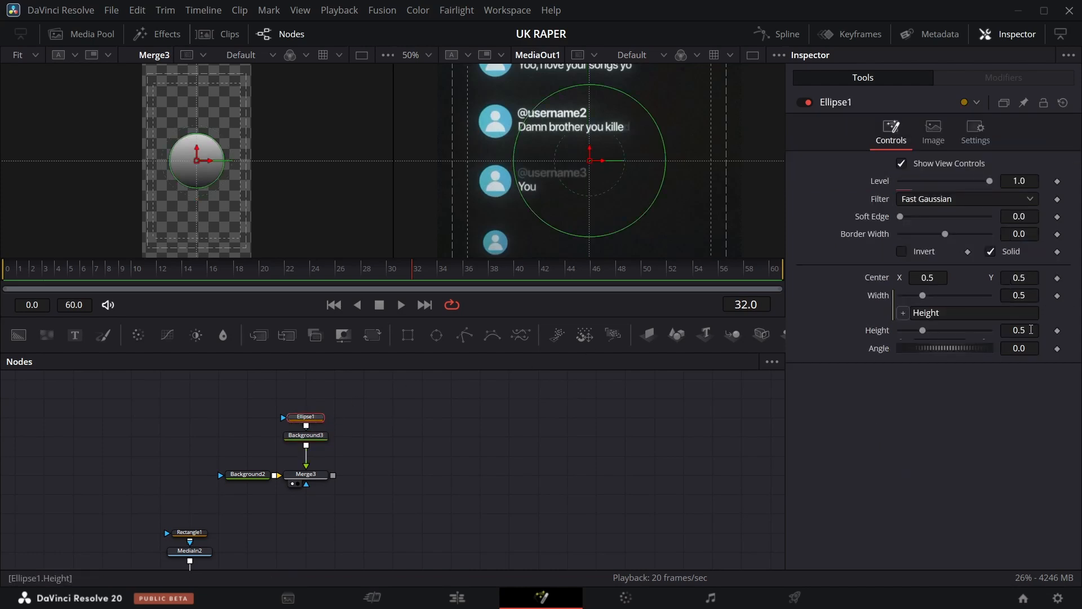
{"action": "left_click_drag", "start_coordinate": [1031, 330], "coordinate": [961, 330]}
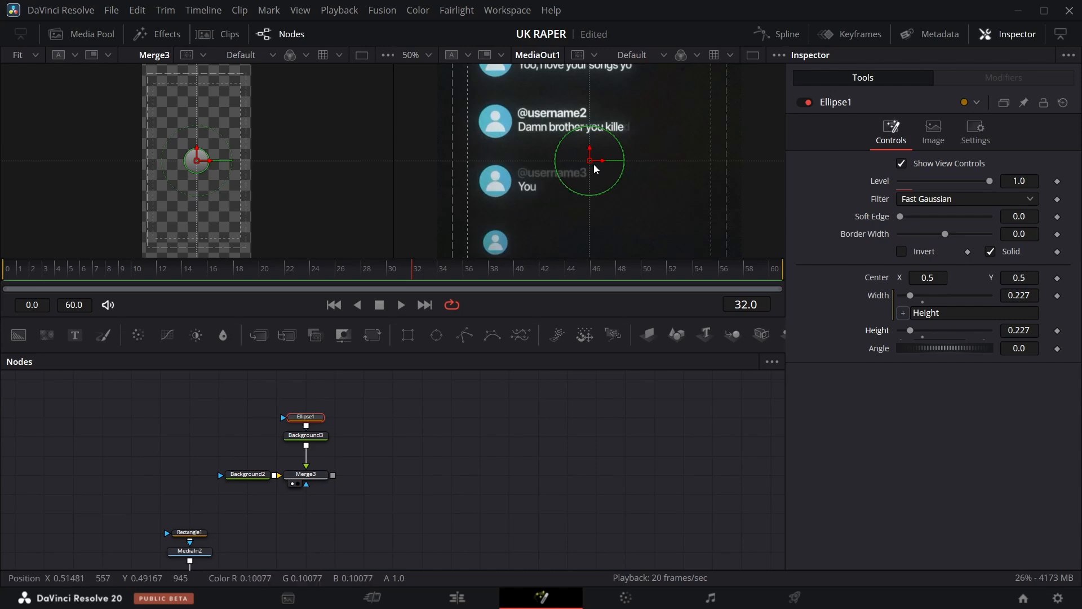
{"action": "left_click_drag", "start_coordinate": [595, 168], "coordinate": [499, 129]}
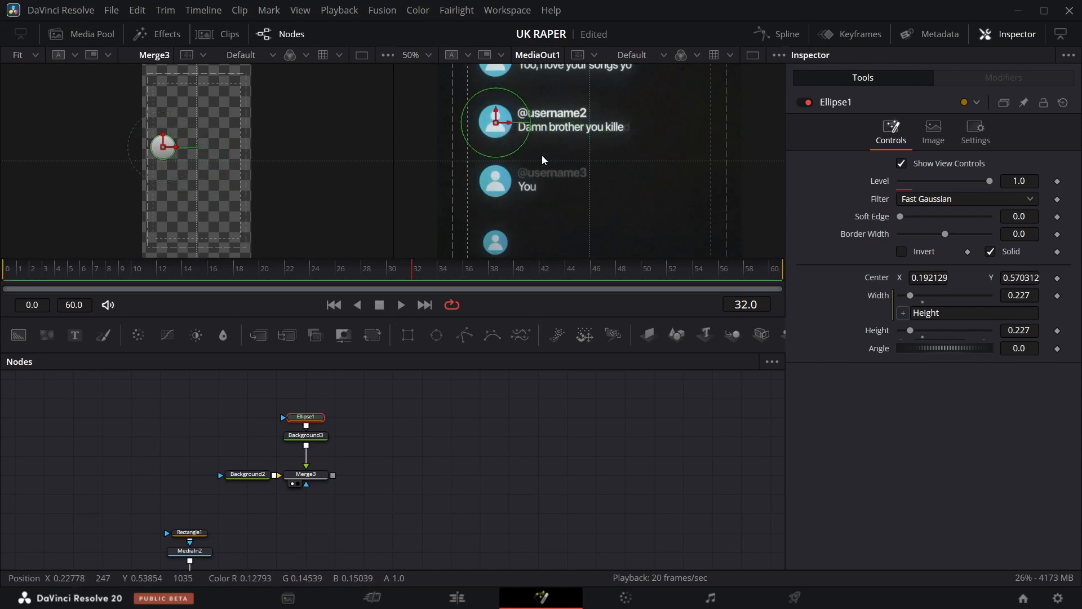
{"action": "left_click_drag", "start_coordinate": [1034, 331], "coordinate": [1011, 331]}
{"action": "left_click", "coordinate": [515, 466]}
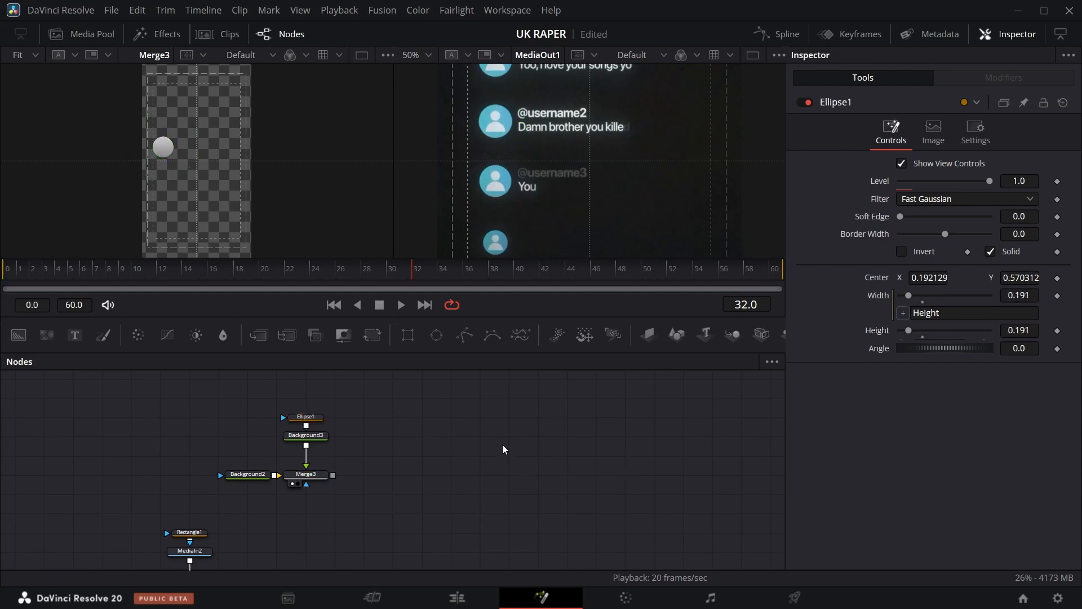
Duplicate the ellipse and connect the copy into the original ellipse's mask input.
{"action": "left_click", "coordinate": [311, 418]}
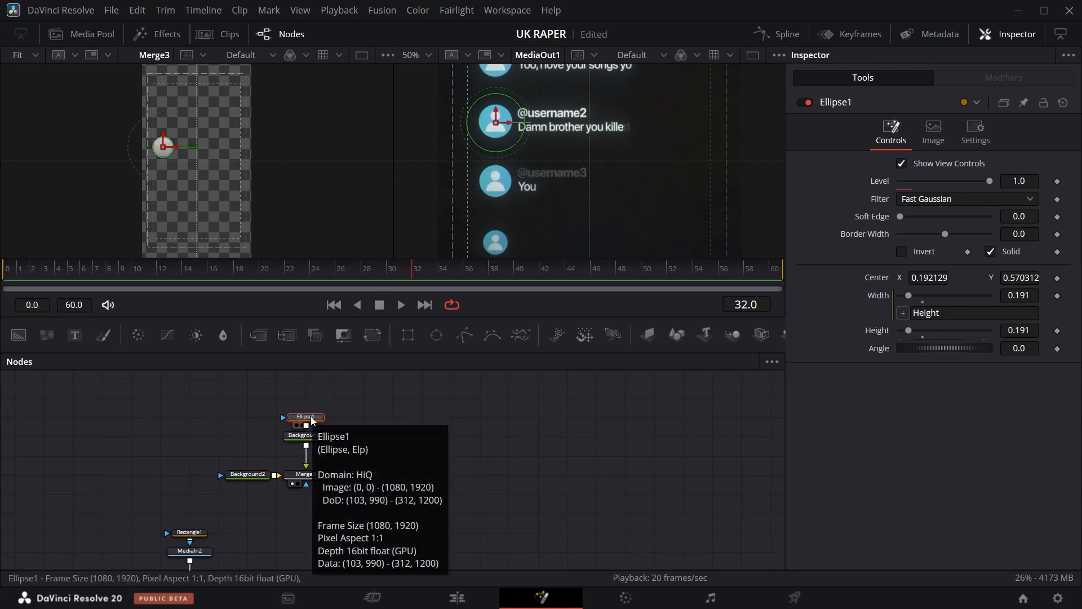
{"action": "left_click", "coordinate": [301, 398]}
{"action": "key", "text": "ctrl+v"}
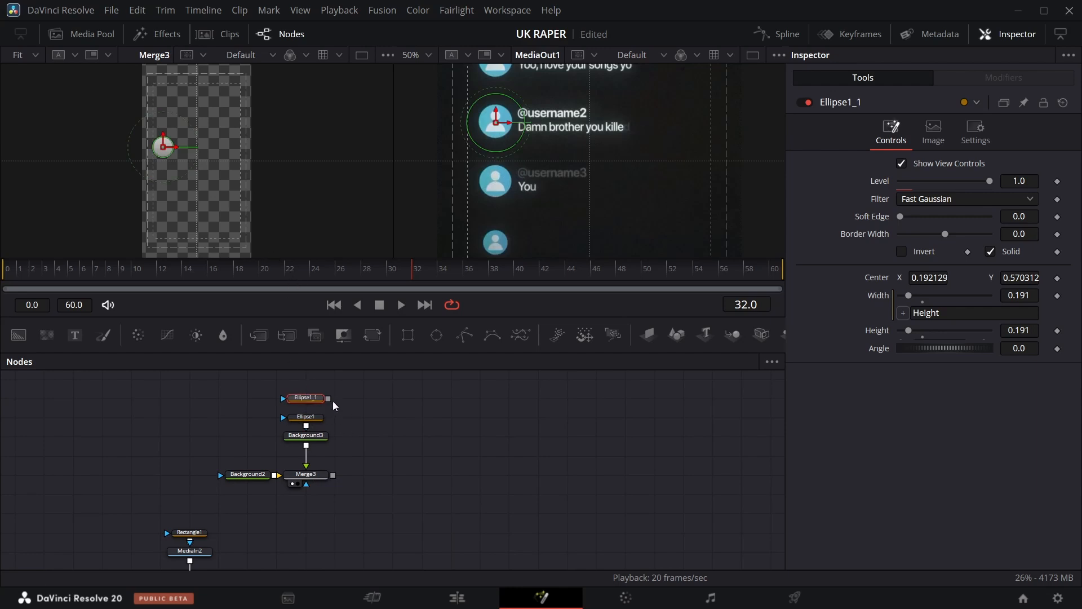
{"action": "left_click_drag", "start_coordinate": [328, 399], "coordinate": [310, 422]}
Raise the copied ellipse above the first and shrink it to form the avatar's head.
{"action": "key", "text": "ctrl+z"}
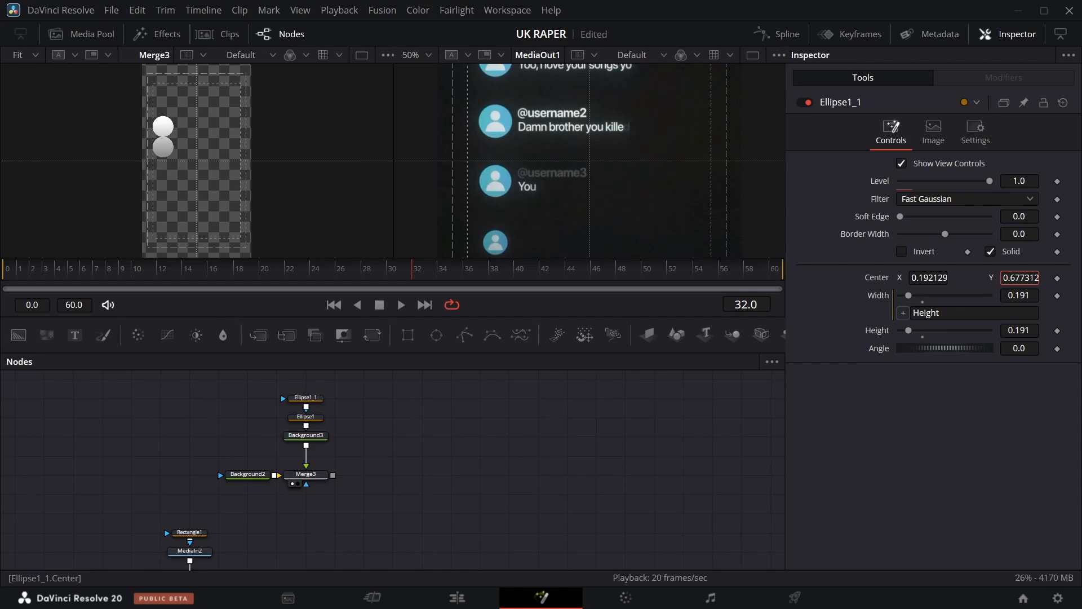
{"action": "left_click_drag", "start_coordinate": [1019, 278], "coordinate": [992, 280]}
{"action": "left_click_drag", "start_coordinate": [1031, 331], "coordinate": [1015, 333]}
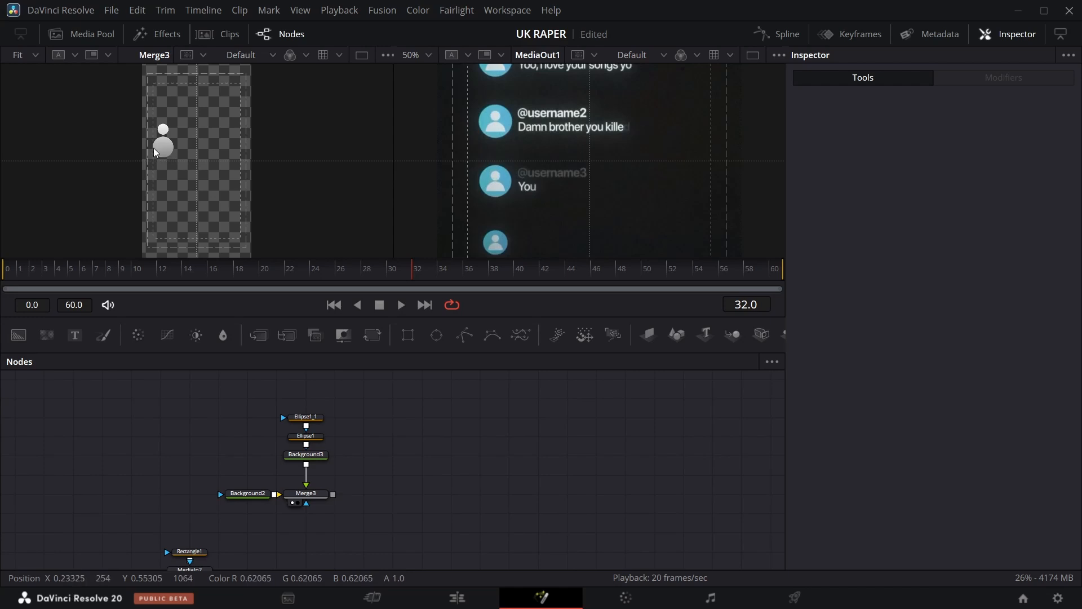
Add a Rectangle mask, move its center to about 0.217, 0.817, and connect it into Merge3's mask input to trim the avatar's body.
{"action": "scroll", "coordinate": [384, 428], "scroll_direction": "down", "scroll_amount": 5}
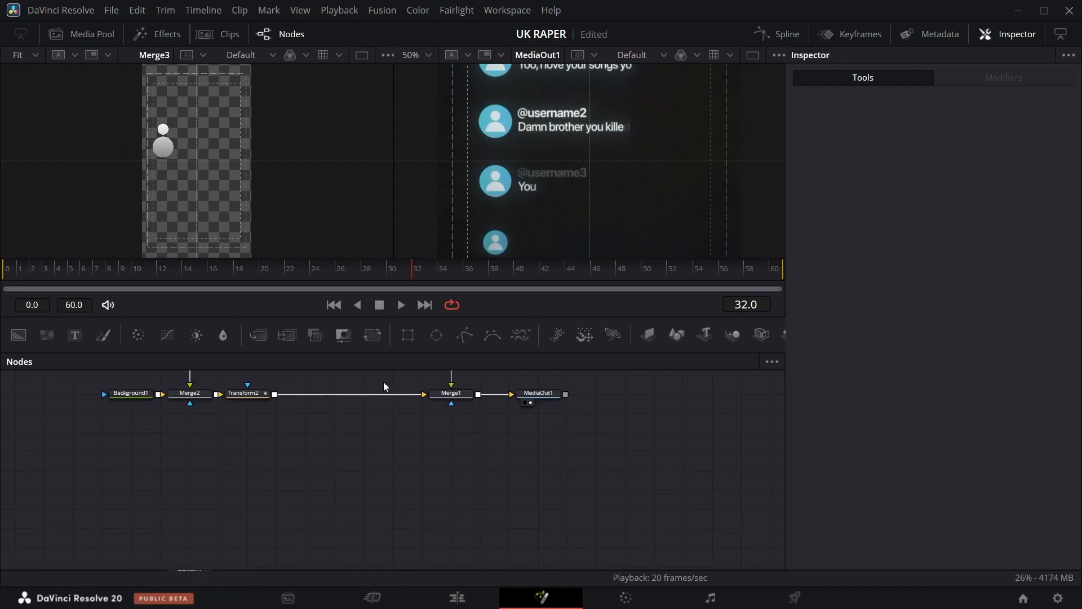
{"action": "scroll", "coordinate": [388, 381], "scroll_direction": "up", "scroll_amount": 5}
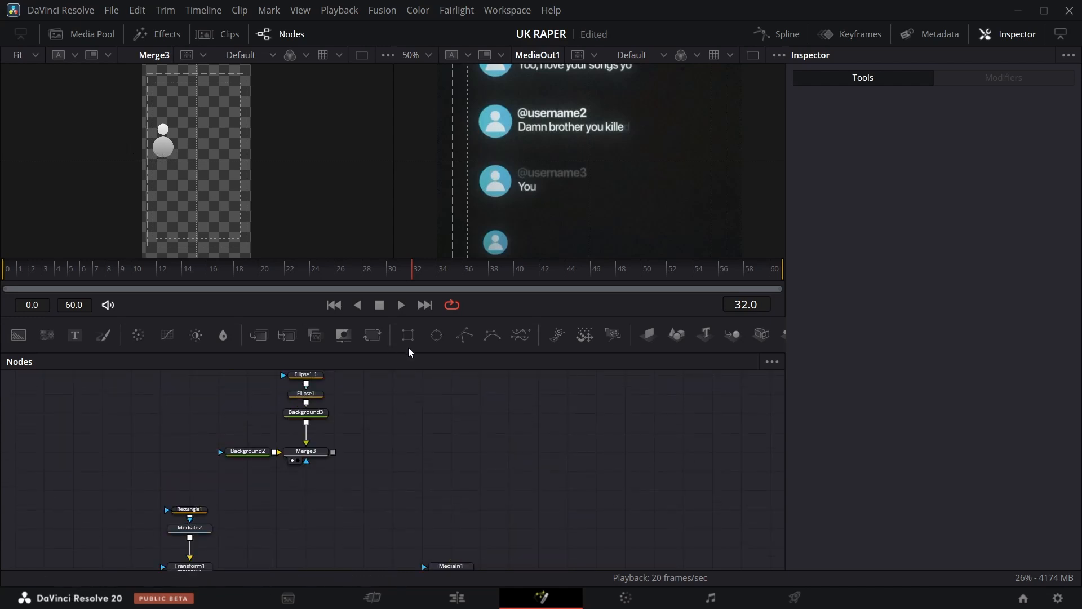
{"action": "left_click_drag", "start_coordinate": [408, 336], "coordinate": [316, 491]}
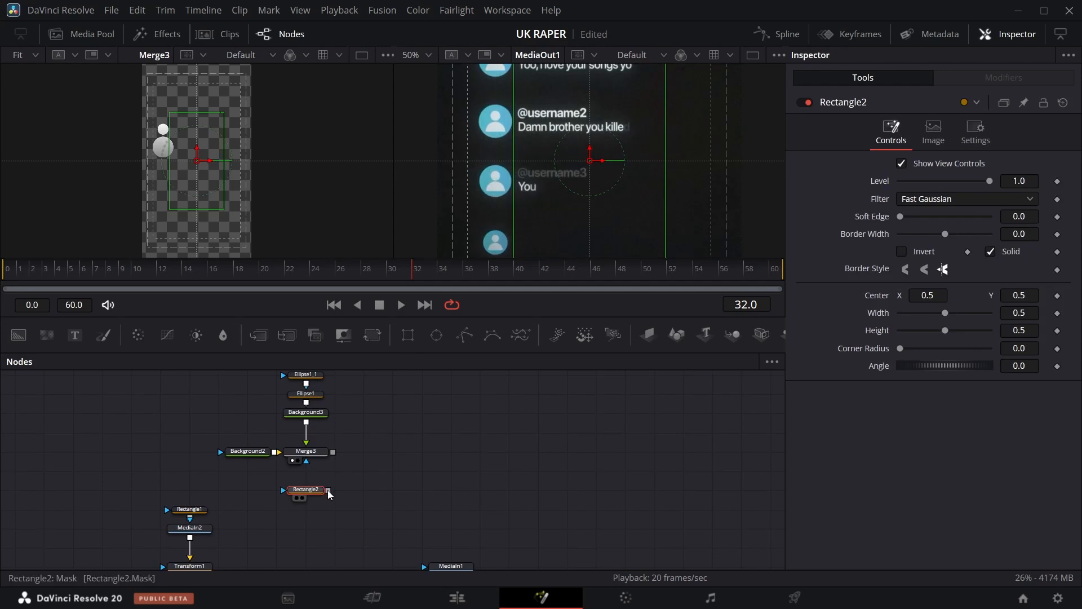
{"action": "left_click", "coordinate": [310, 476]}
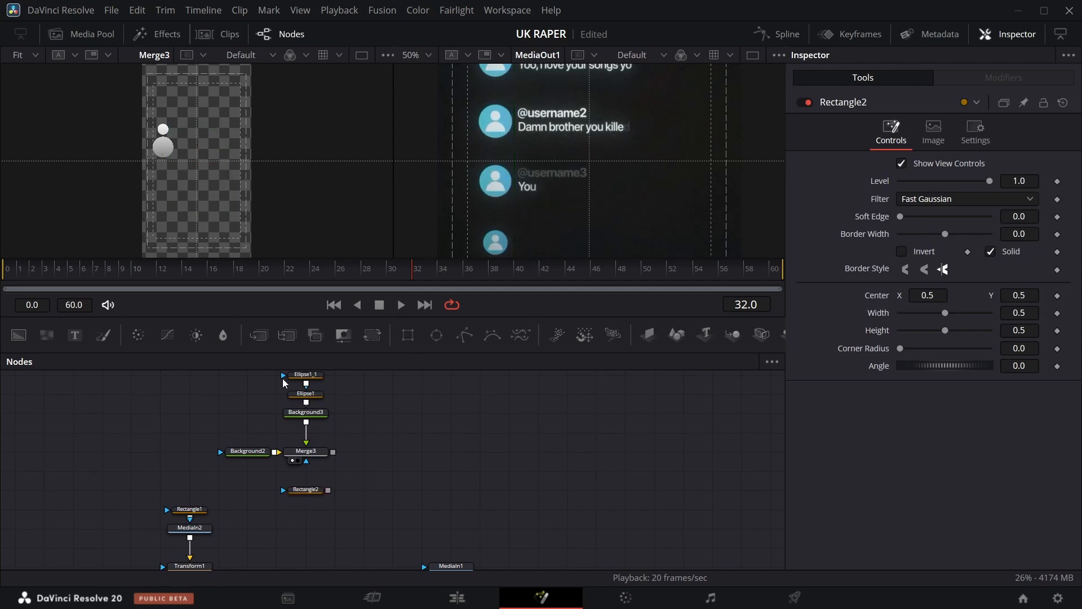
{"action": "left_click", "coordinate": [311, 490]}
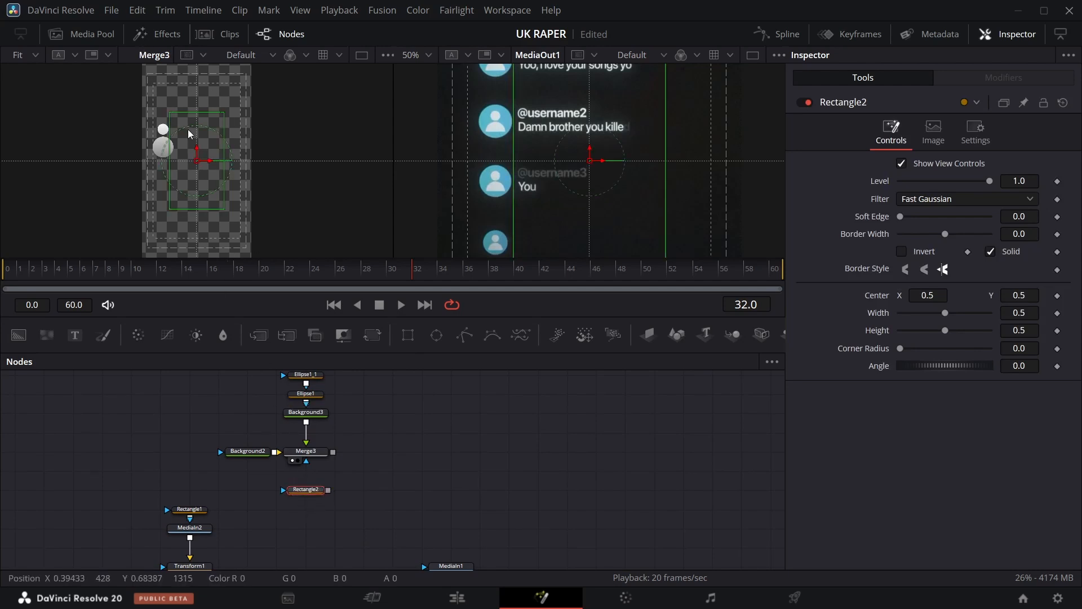
{"action": "left_click_drag", "start_coordinate": [198, 161], "coordinate": [166, 102]}
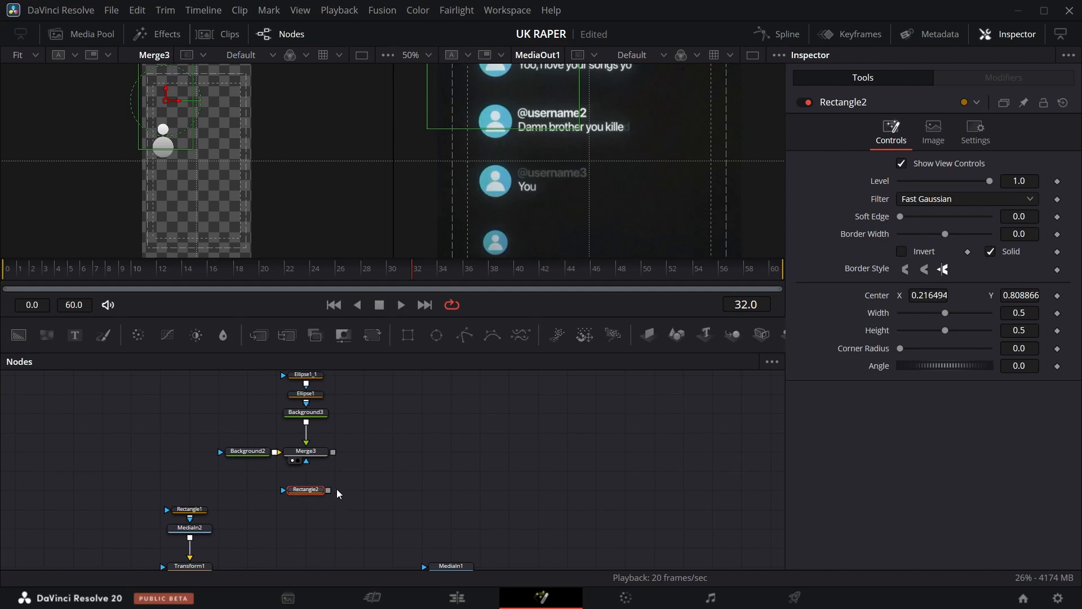
{"action": "left_click_drag", "start_coordinate": [328, 490], "coordinate": [306, 462]}
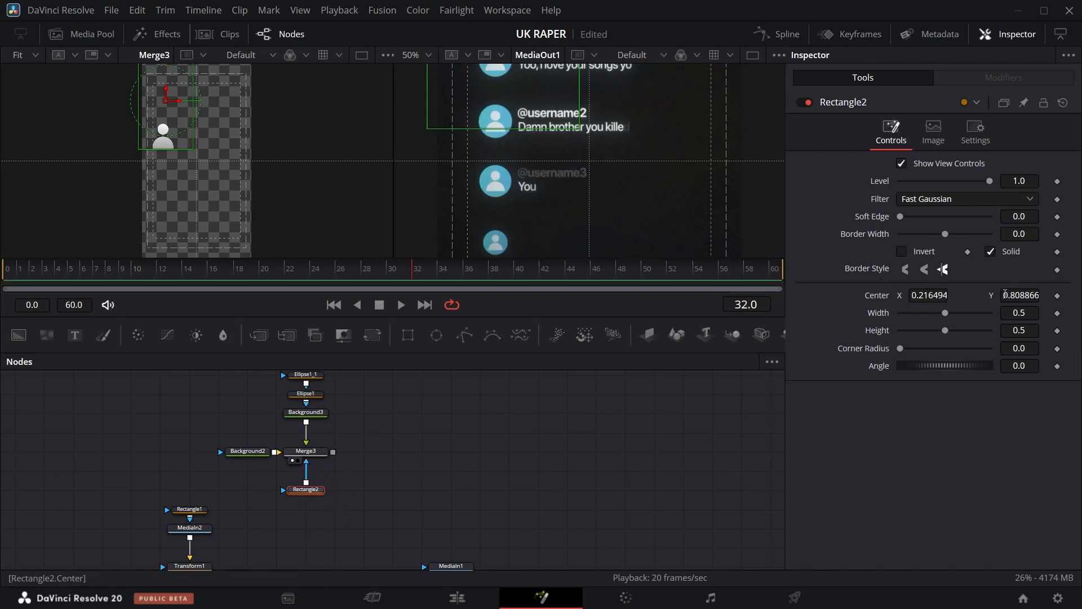
{"action": "left_click_drag", "start_coordinate": [1005, 295], "coordinate": [1009, 294]}
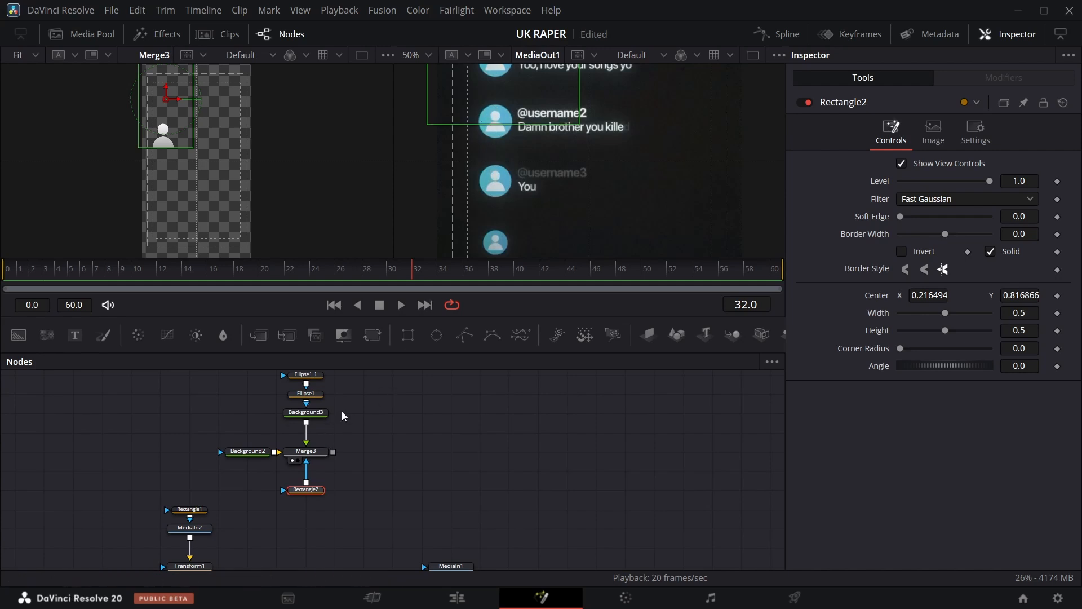
Add a new Background with an Ellipse mask and set the ellipse's width by expression to follow its height.
{"action": "scroll", "coordinate": [342, 416], "scroll_direction": "up", "scroll_amount": 2}
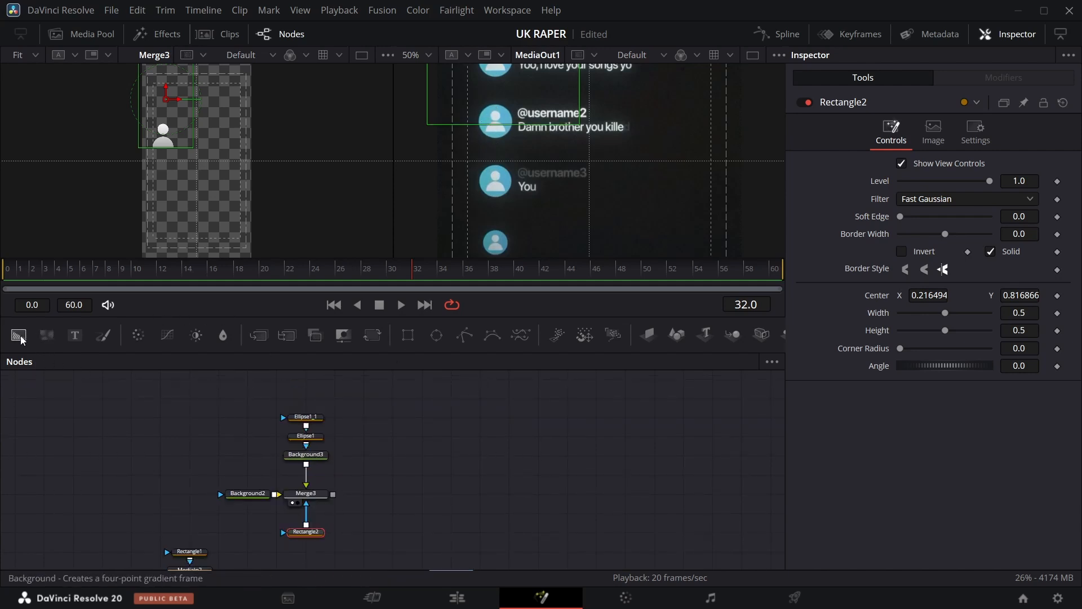
{"action": "left_click_drag", "start_coordinate": [29, 344], "coordinate": [355, 454]}
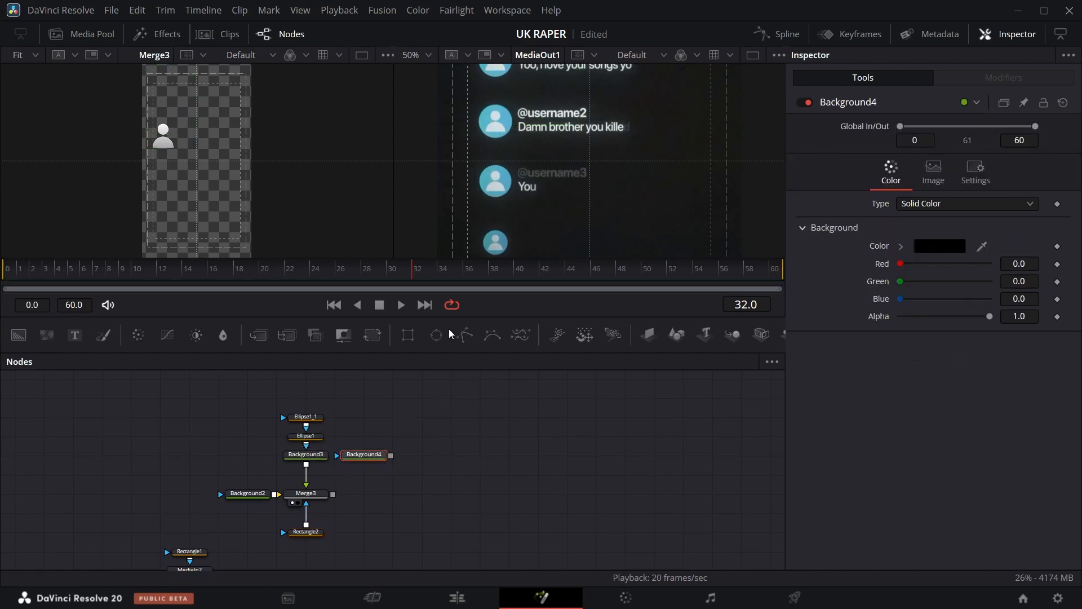
{"action": "left_click_drag", "start_coordinate": [439, 341], "coordinate": [364, 455]}
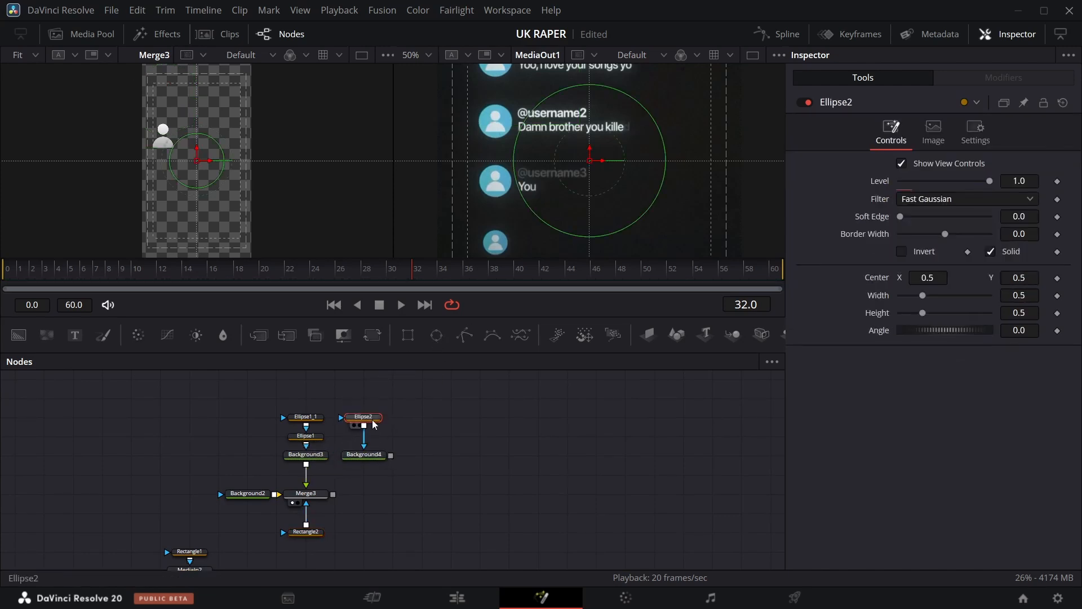
{"action": "right_click", "coordinate": [879, 298]}
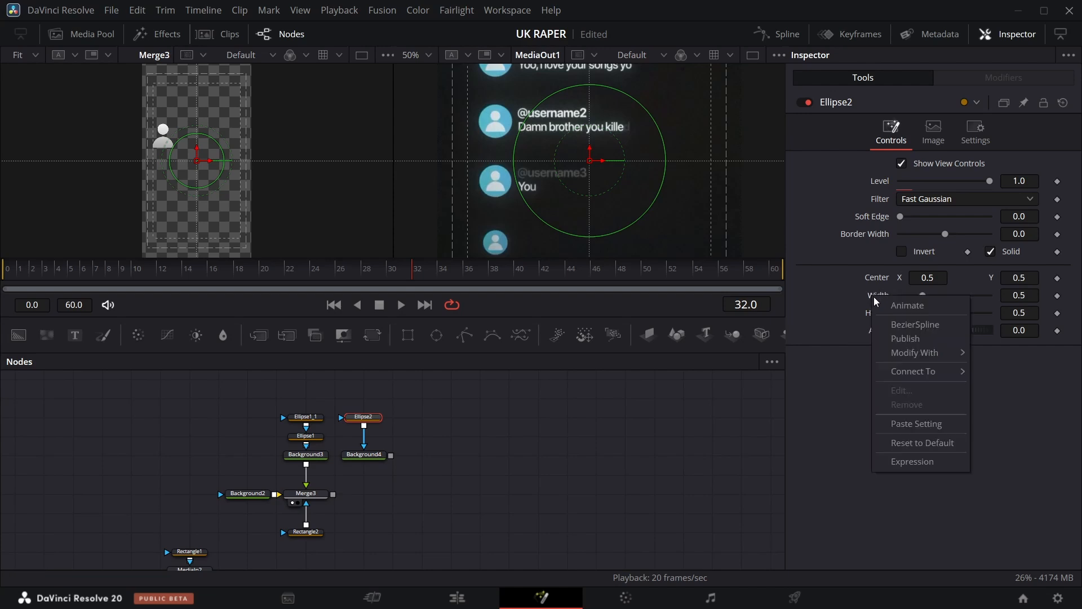
{"action": "left_click", "coordinate": [912, 461]}
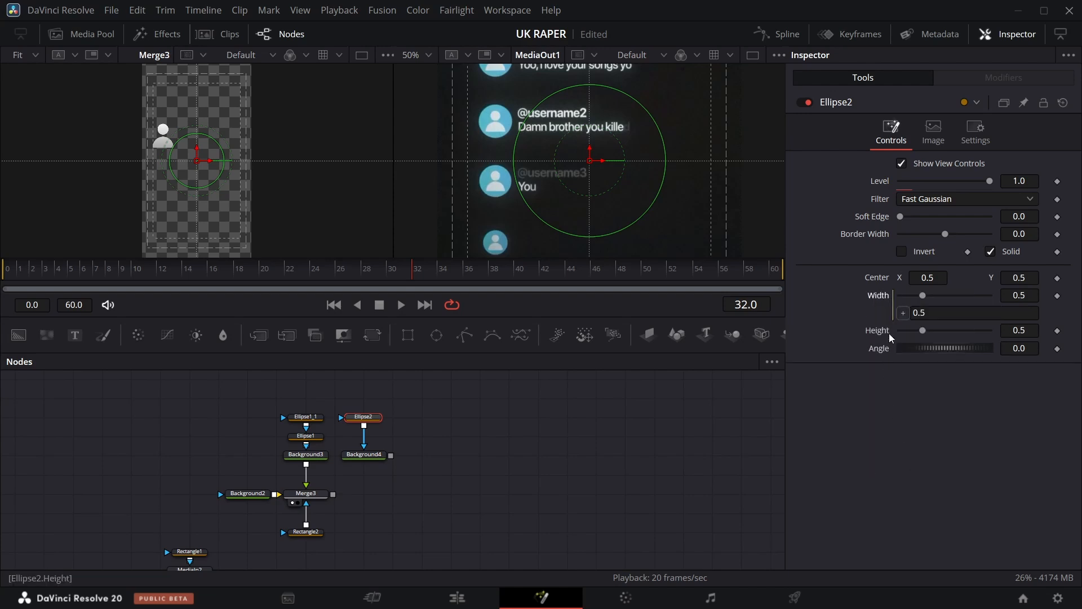
{"action": "left_click_drag", "start_coordinate": [879, 337], "coordinate": [877, 332]}
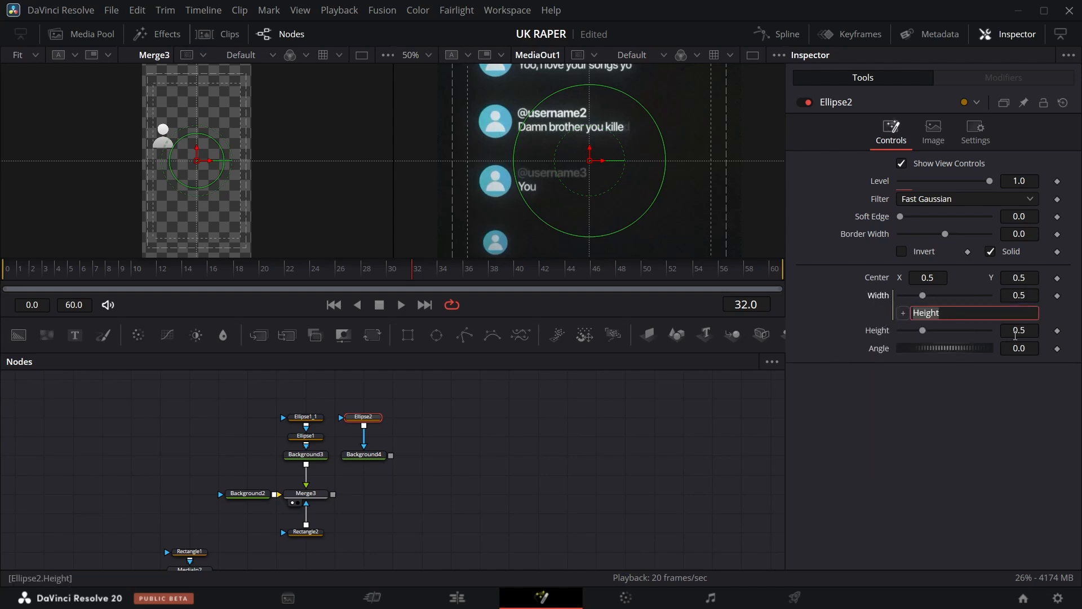
{"action": "left_click_drag", "start_coordinate": [1016, 333], "coordinate": [932, 334]}
Sample the avatar's blue as the new background's color and merge that circle with the avatar composite.
{"action": "left_click", "coordinate": [373, 462]}
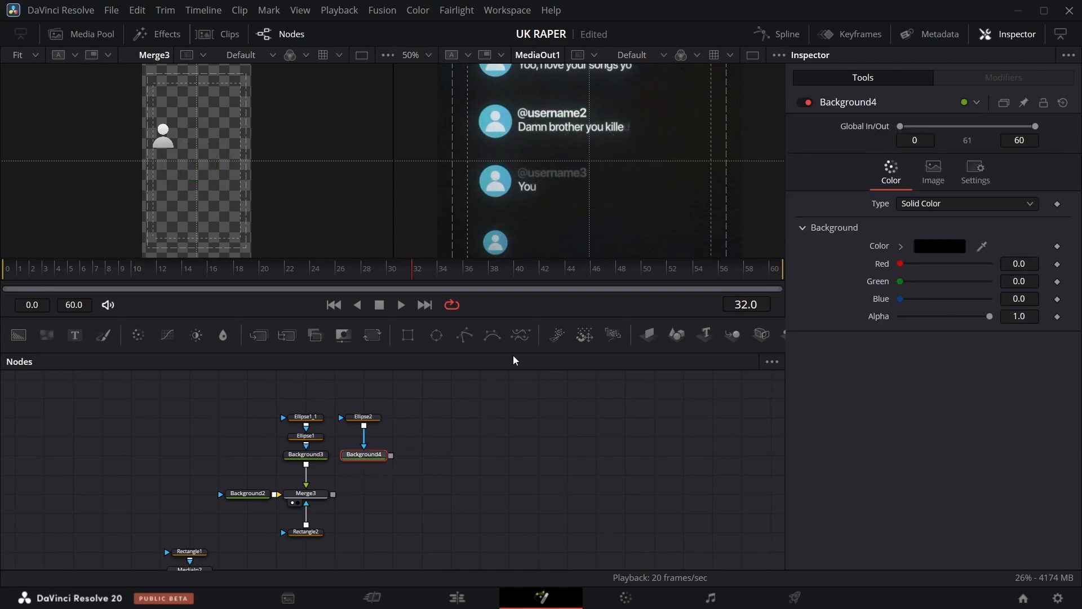
{"action": "left_click_drag", "start_coordinate": [982, 246], "coordinate": [499, 129]}
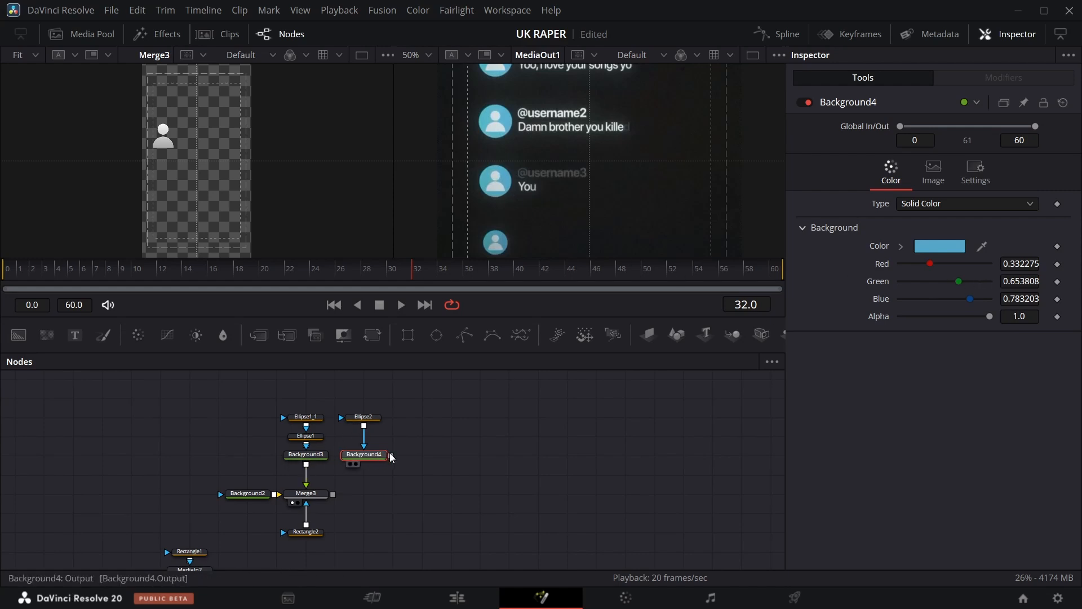
{"action": "left_click_drag", "start_coordinate": [390, 456], "coordinate": [334, 494]}
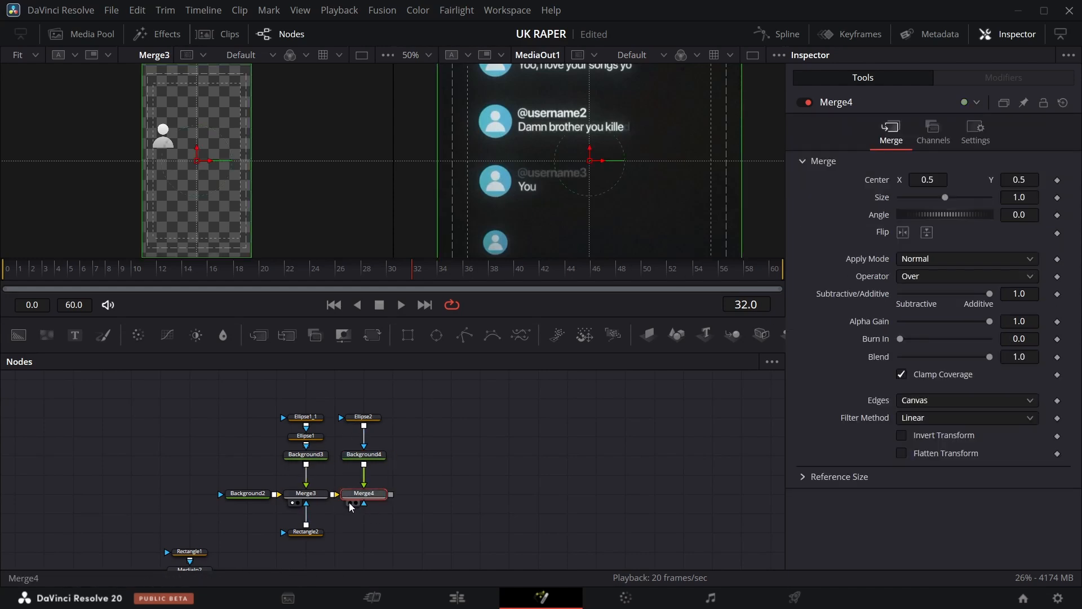
{"action": "left_click", "coordinate": [350, 503]}
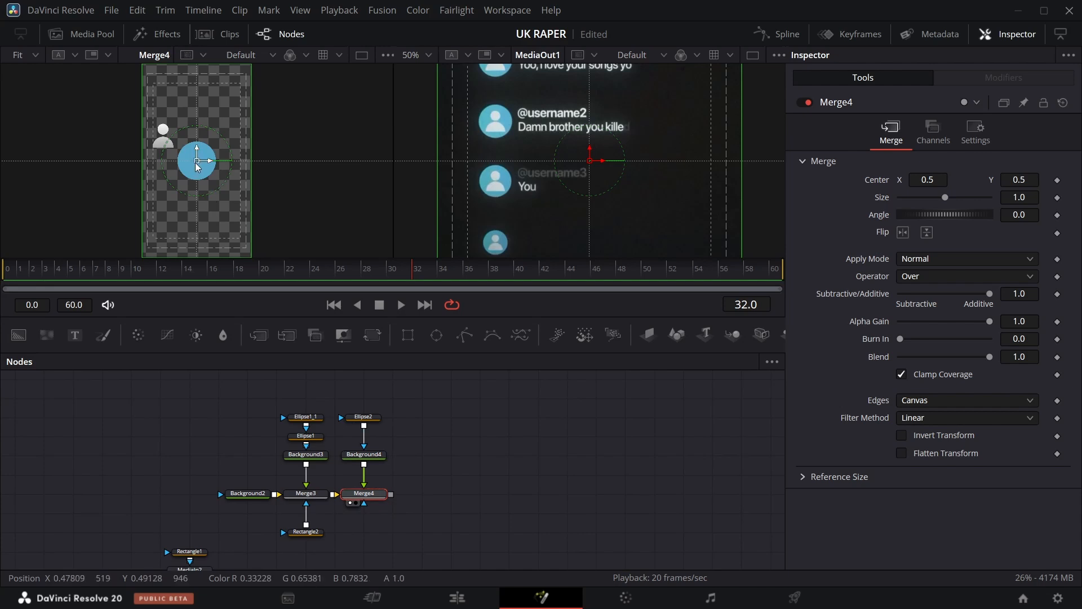
Move the merged blue circle to about 0.223, 0.616 and set the merge operator to Under.
{"action": "left_click_drag", "start_coordinate": [196, 161], "coordinate": [165, 140]}
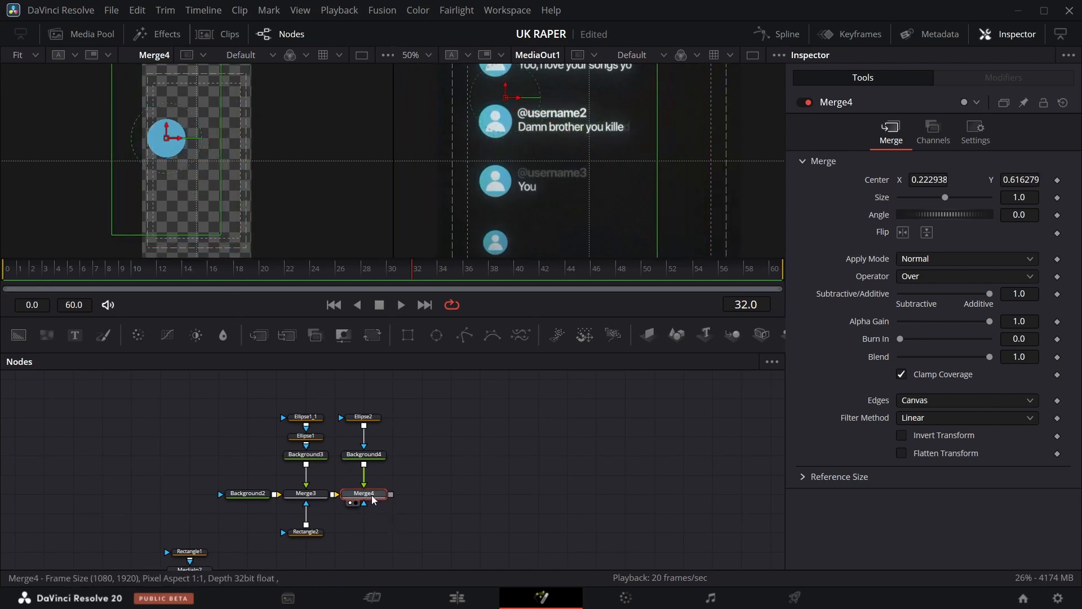
{"action": "left_click", "coordinate": [930, 279]}
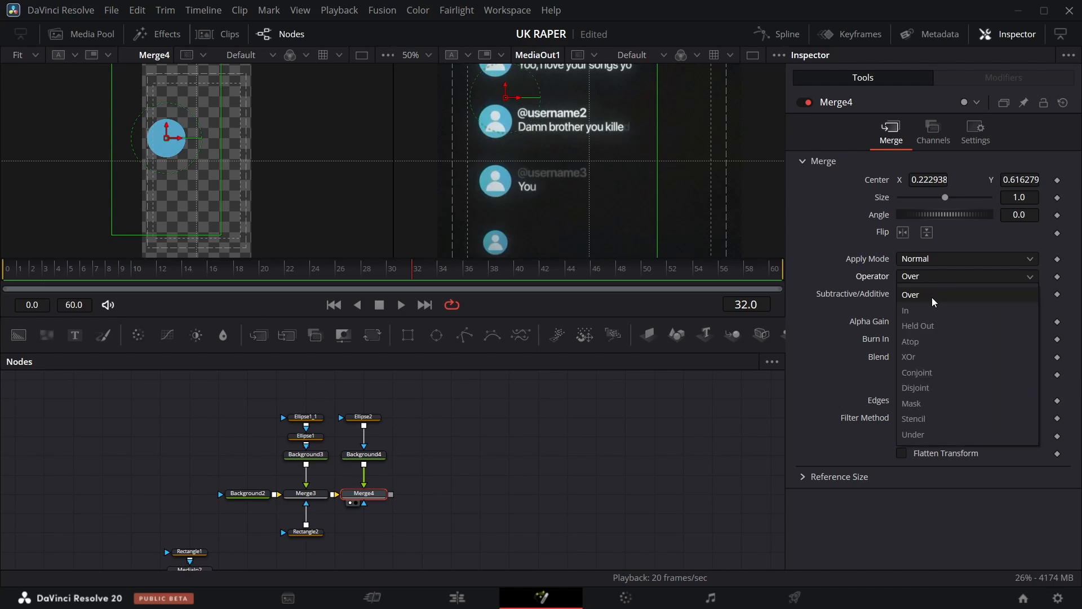
{"action": "left_click", "coordinate": [950, 435]}
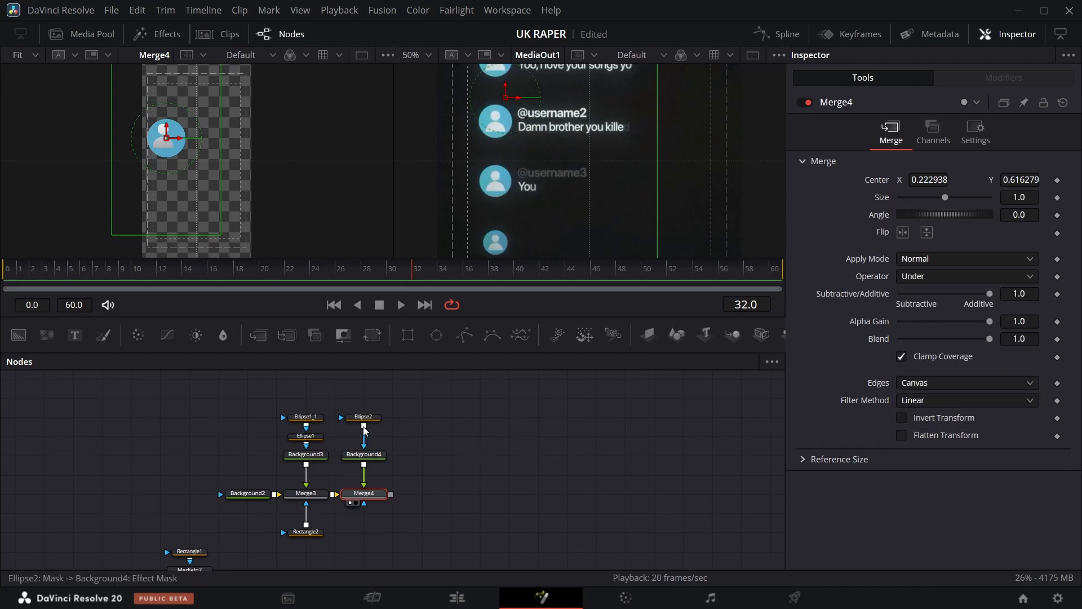
Set the blue circle's ellipse mask center to 0.473, 0.503 and its size to 0.303.
{"action": "left_click", "coordinate": [376, 417]}
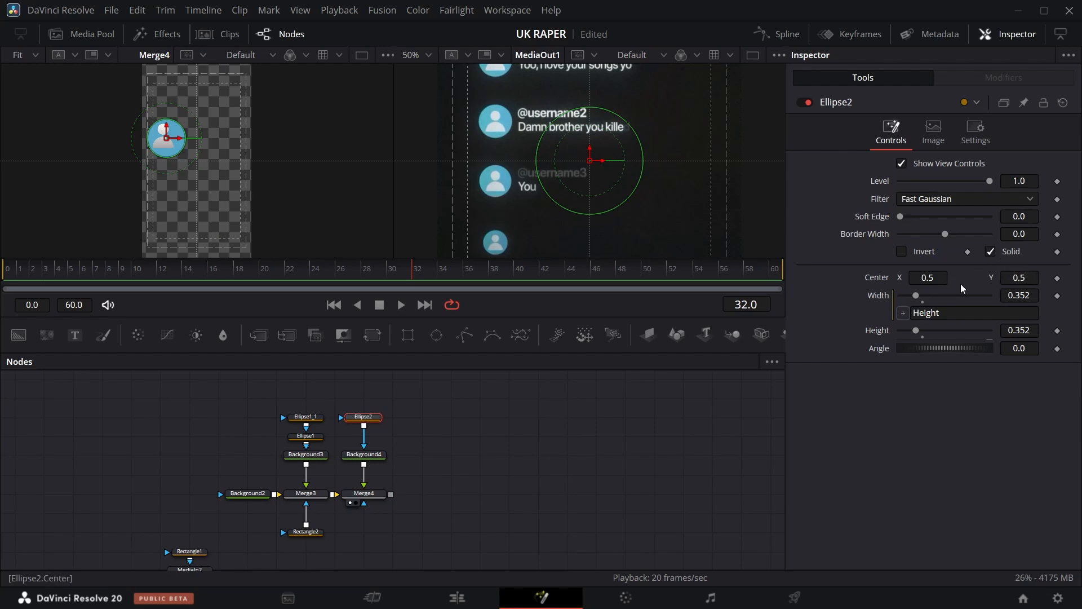
{"action": "left_click_drag", "start_coordinate": [928, 277], "coordinate": [912, 278]}
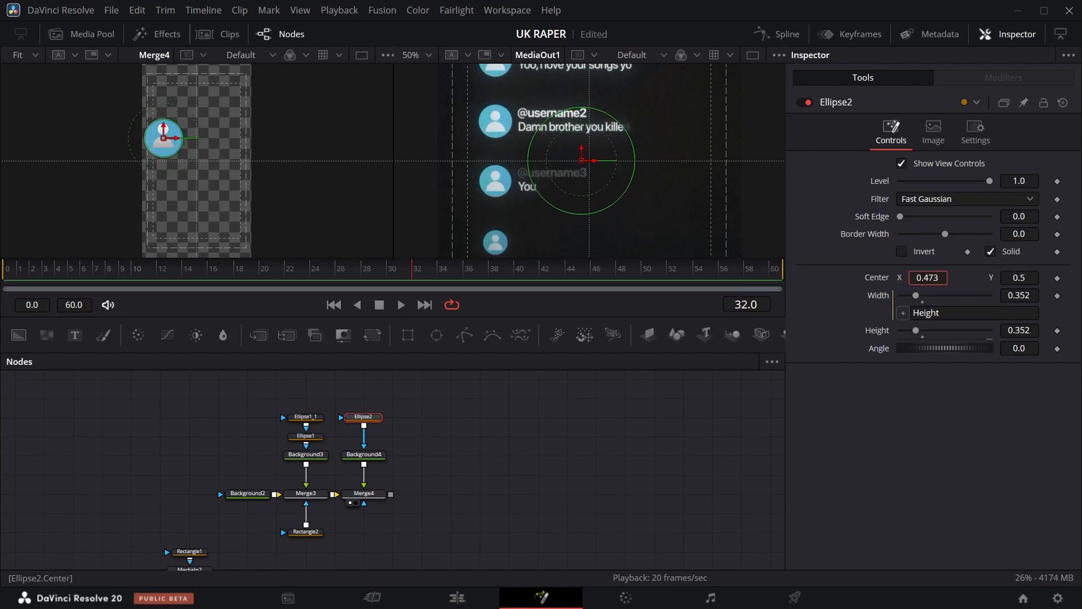
{"action": "left_click_drag", "start_coordinate": [1030, 333], "coordinate": [1001, 333]}
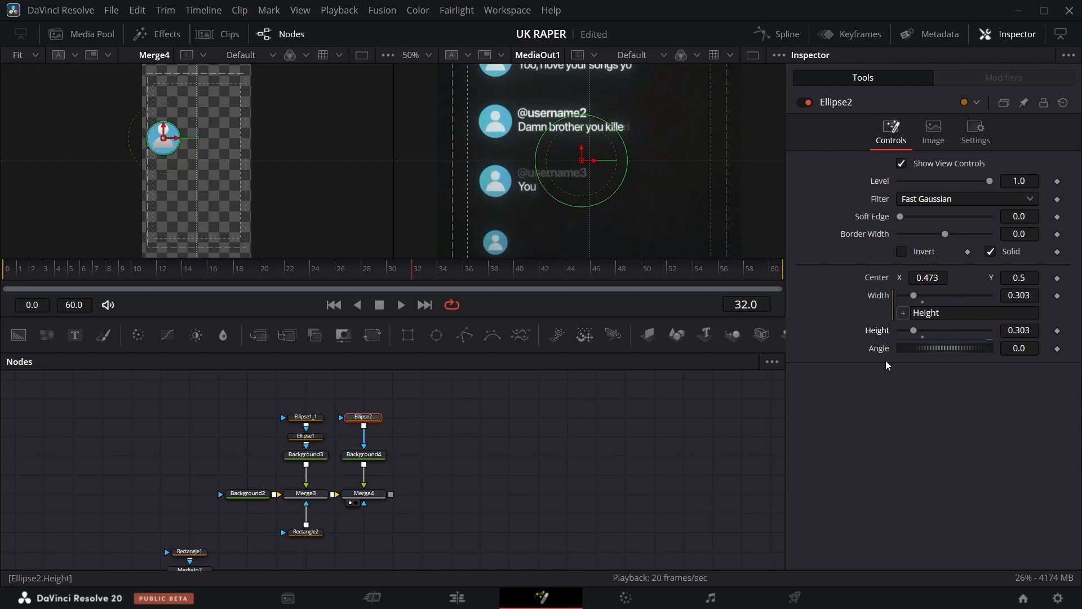
{"action": "left_click", "coordinate": [526, 456]}
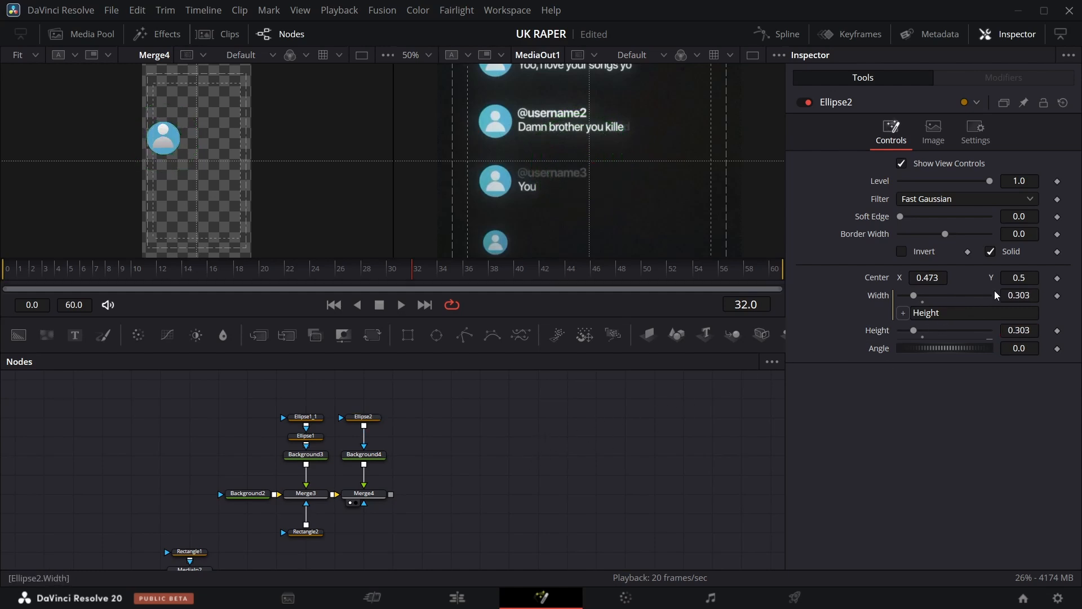
{"action": "left_click_drag", "start_coordinate": [1015, 284], "coordinate": [1019, 284]}
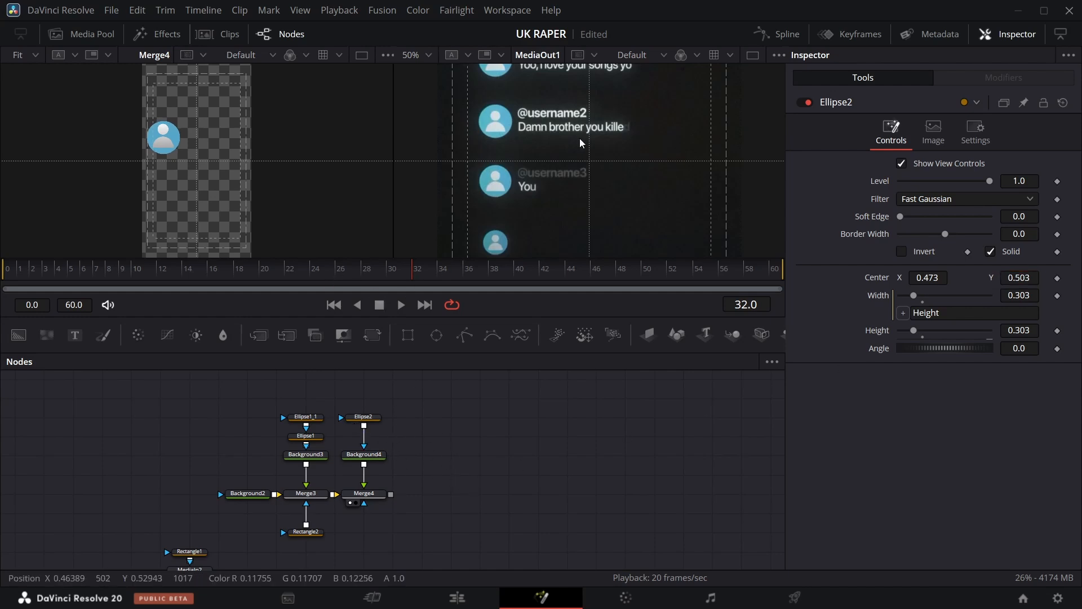
Select the avatar's ellipse masks and nudge the head ellipse's center slightly.
{"action": "scroll", "coordinate": [579, 144], "scroll_direction": "up", "scroll_amount": 1}
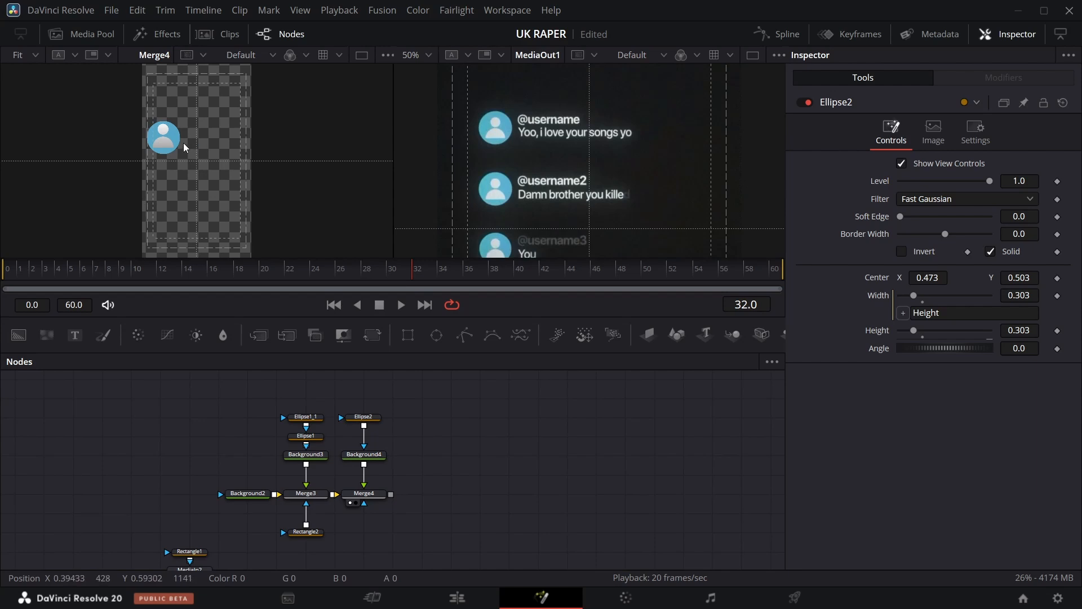
{"action": "left_click", "coordinate": [314, 439]}
{"action": "left_click", "coordinate": [322, 417]}
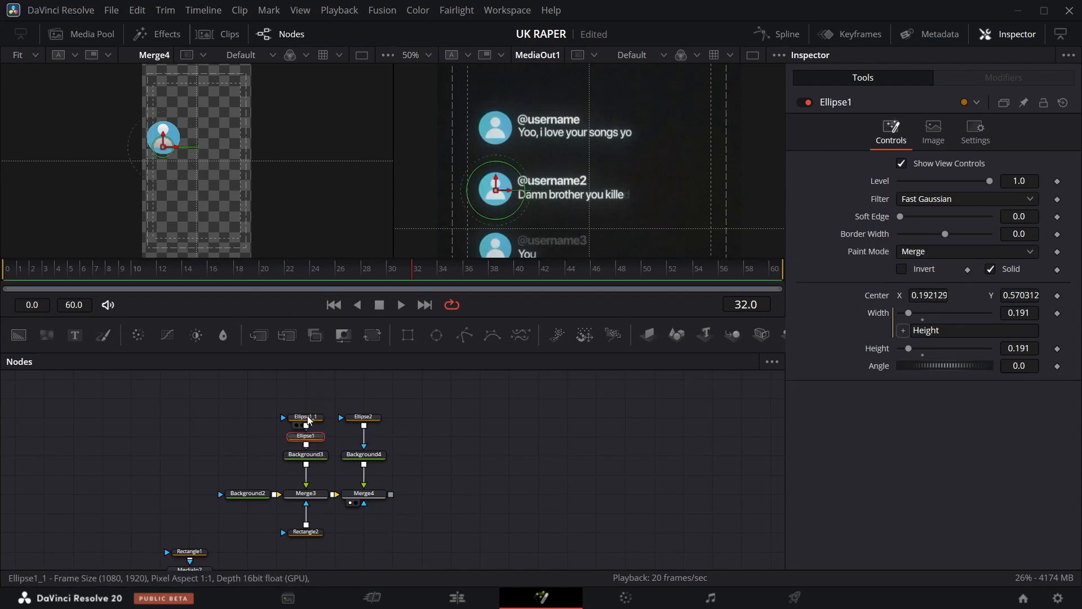
{"action": "left_click_drag", "start_coordinate": [1025, 276], "coordinate": [1020, 276]}
{"action": "type", "text": "yo"}
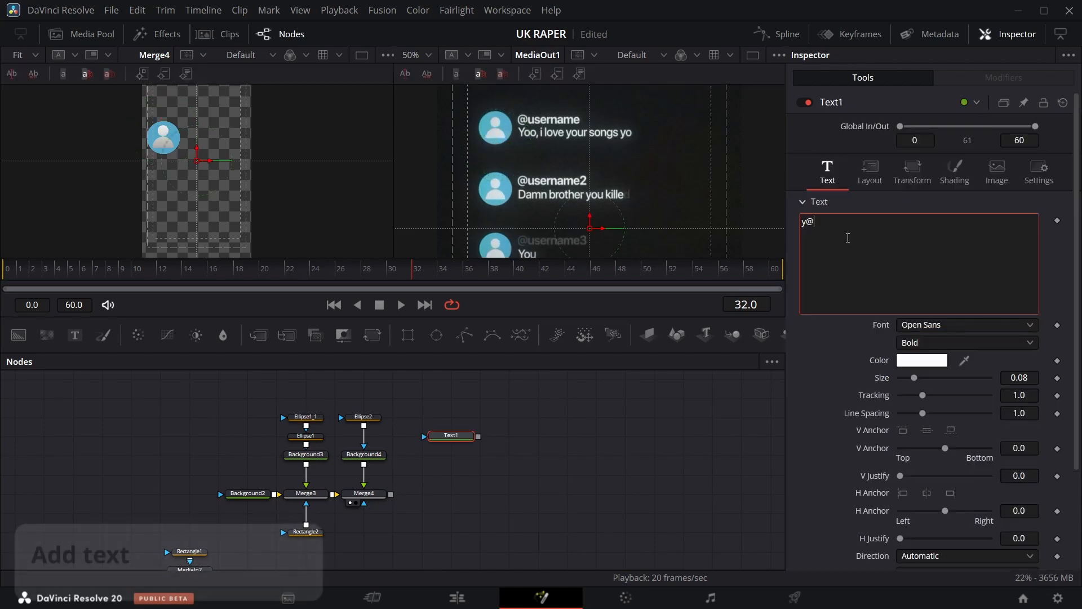
{"action": "key", "text": "BackSpace"}
{"action": "key", "text": "BackSpace"}
{"action": "type", "text": "@username"}
{"action": "key", "text": "Return"}
{"action": "type", "text": "Yoo, i love your songs yo"}
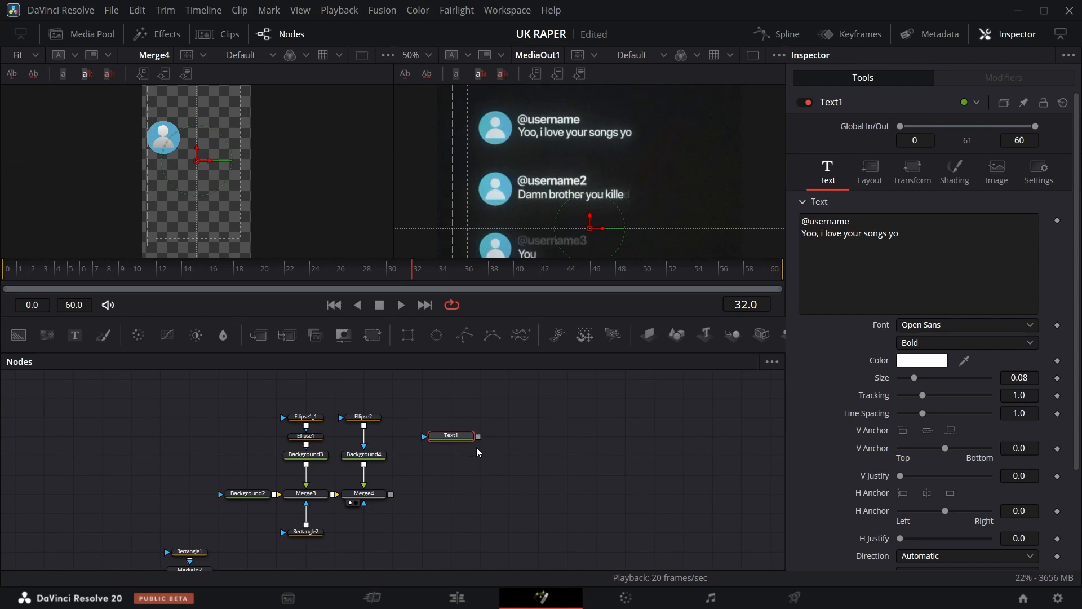
Merge the text over the avatar composite and move it beside the avatar icon.
{"action": "left_click_drag", "start_coordinate": [478, 437], "coordinate": [391, 495]}
{"action": "key", "text": "1"}
{"action": "left_click_drag", "start_coordinate": [197, 161], "coordinate": [208, 137]}
{"action": "left_click", "coordinate": [451, 435]}
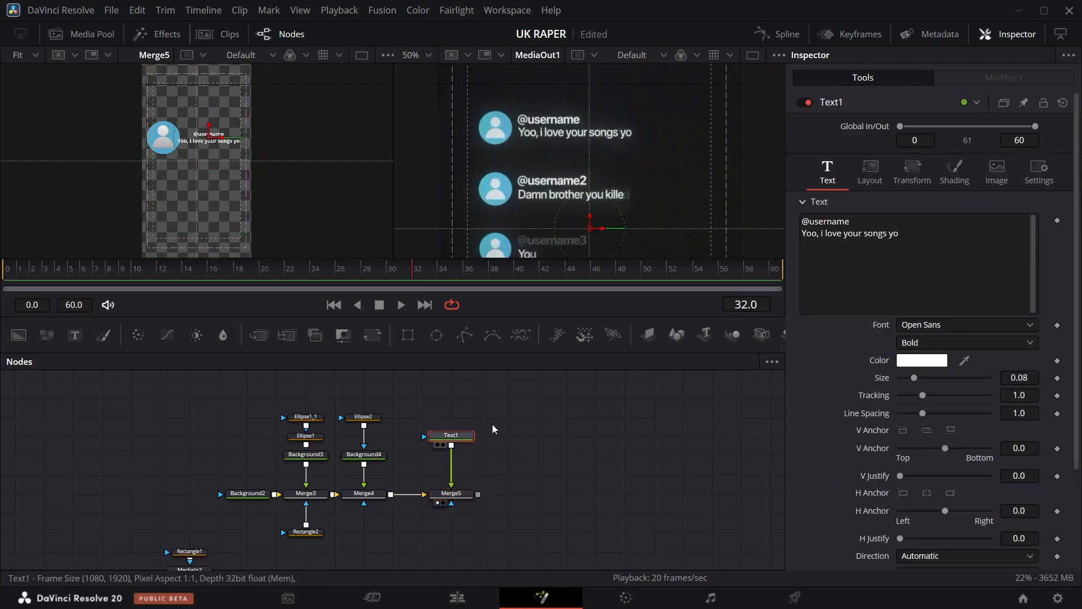
Anchor the text to the left and set its layout center X to 0.268.
{"action": "left_click", "coordinate": [904, 372]}
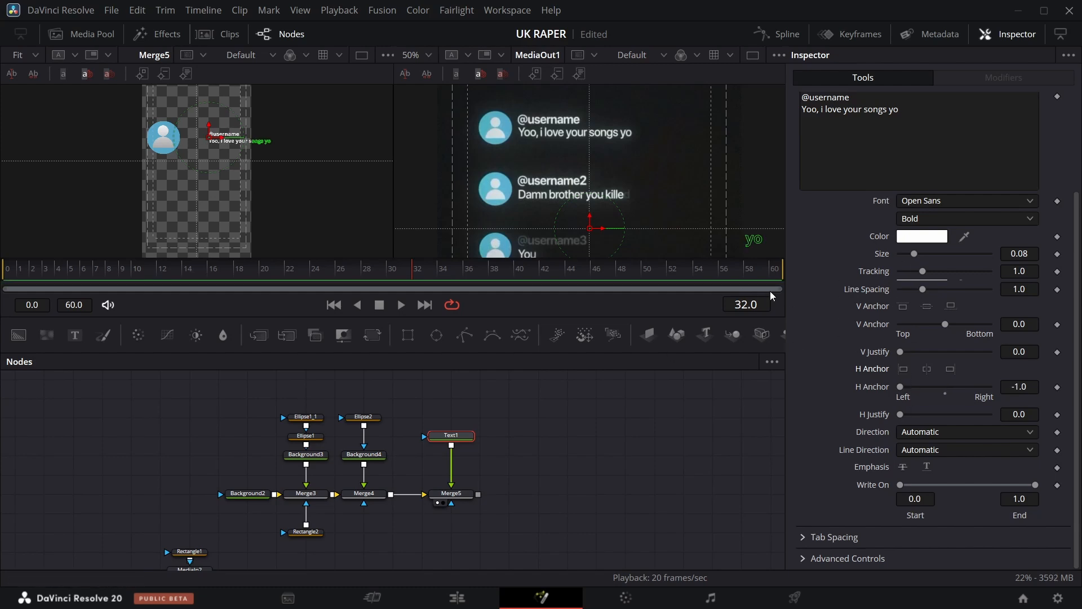
{"action": "left_click", "coordinate": [870, 172]}
{"action": "left_click_drag", "start_coordinate": [927, 237], "coordinate": [897, 238]}
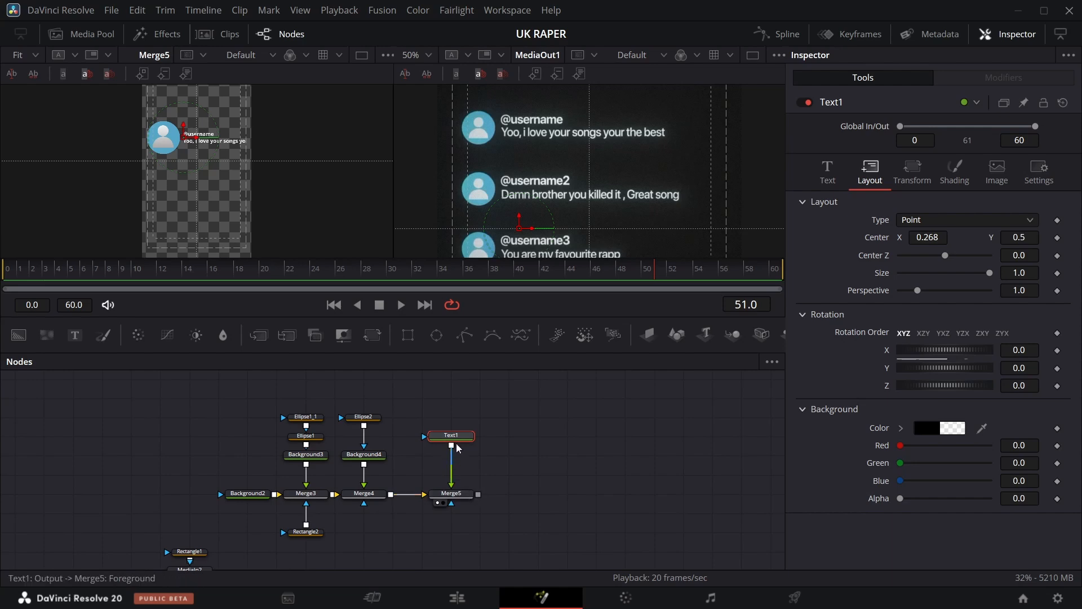
Change the comment line to read "Yoo, i love your songs you're the best".
{"action": "left_click", "coordinate": [466, 435]}
{"action": "left_click", "coordinate": [905, 239]}
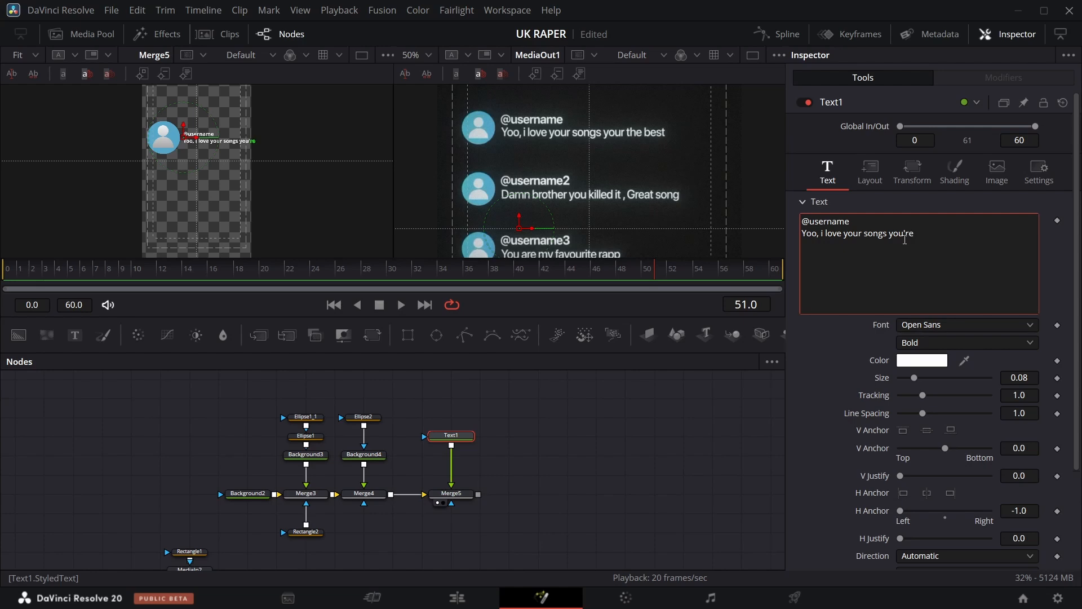
{"action": "type", "text": "'re"}
{"action": "type", "text": "the best"}
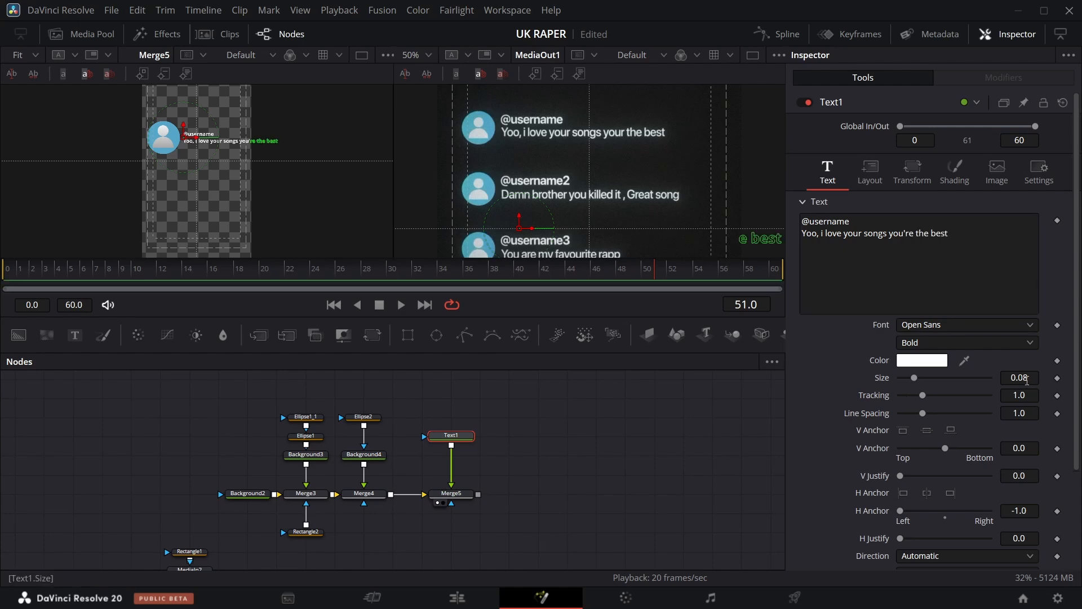
Reduce the comment text's size to about 0.05.
{"action": "left_click_drag", "start_coordinate": [1026, 377], "coordinate": [965, 377]}
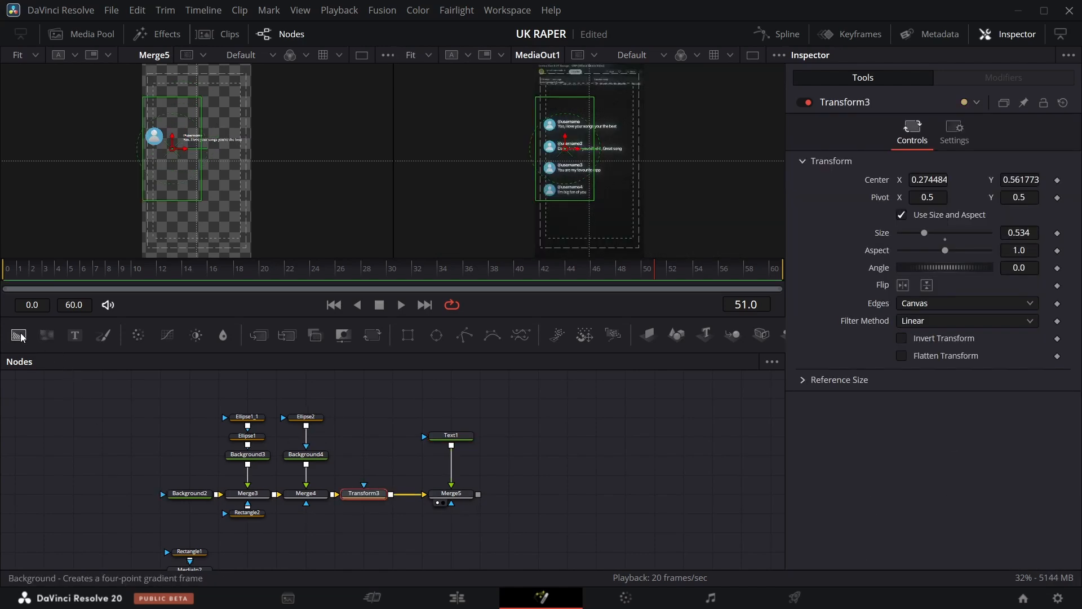
Add a rectangle-masked Background over the composite and make the rectangle an outline with border width about 0.011.
{"action": "left_click_drag", "start_coordinate": [21, 337], "coordinate": [478, 495]}
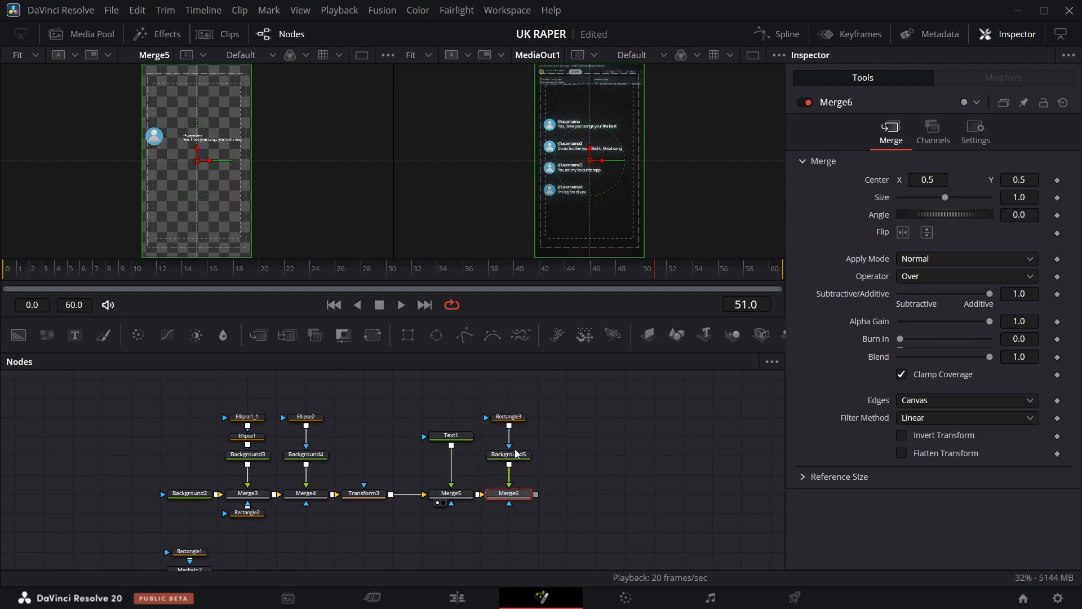
{"action": "left_click", "coordinate": [509, 417]}
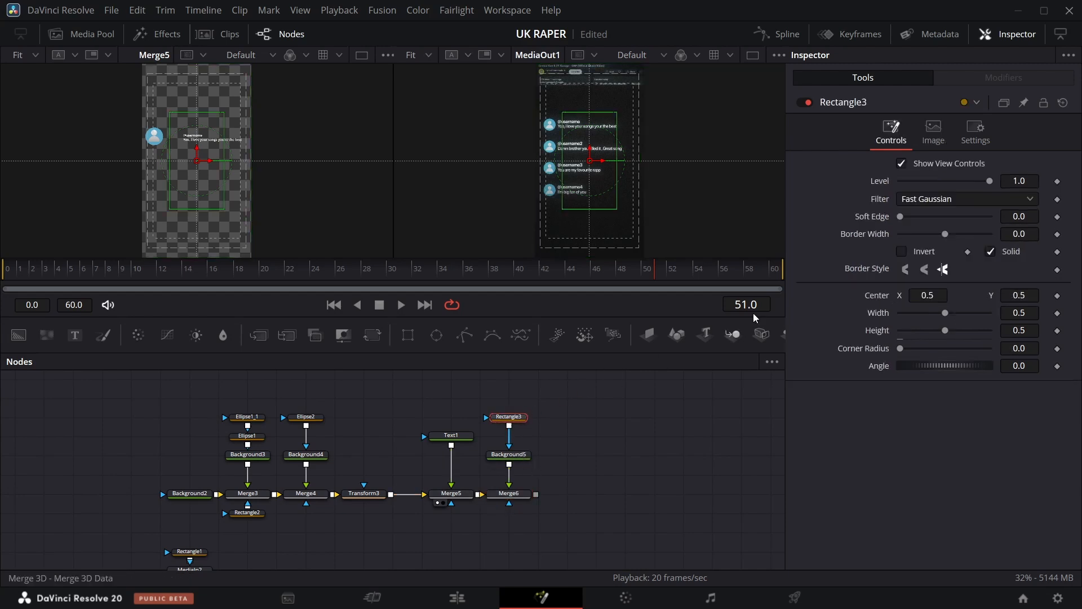
{"action": "left_click", "coordinate": [992, 252]}
{"action": "left_click_drag", "start_coordinate": [1013, 237], "coordinate": [1017, 237]}
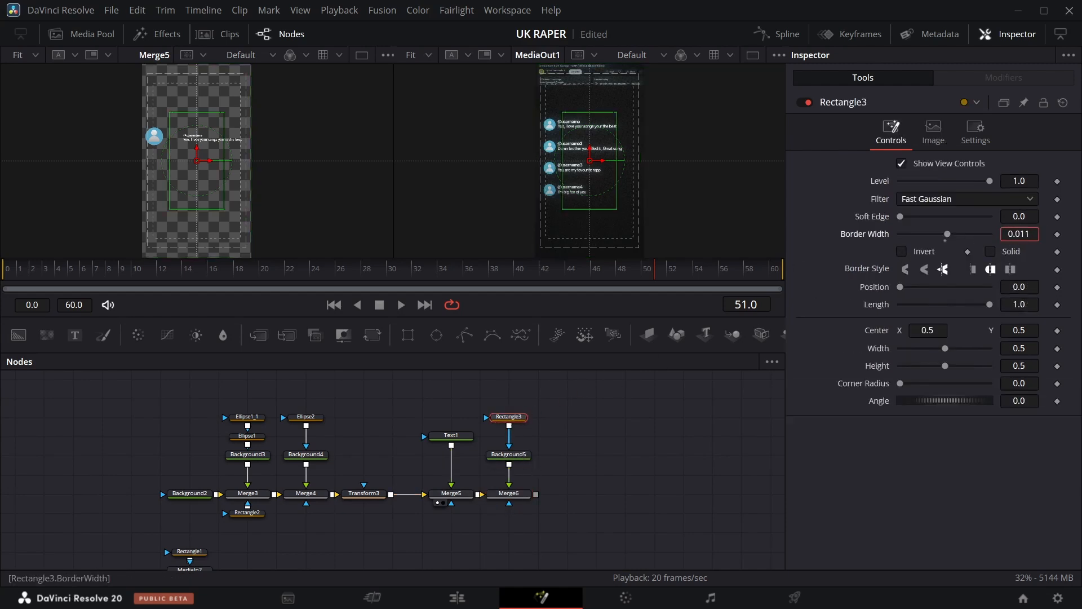
Move the rectangle outline's center Y down to about 0.422.
{"action": "left_click", "coordinate": [509, 454]}
{"action": "left_click", "coordinate": [495, 503]}
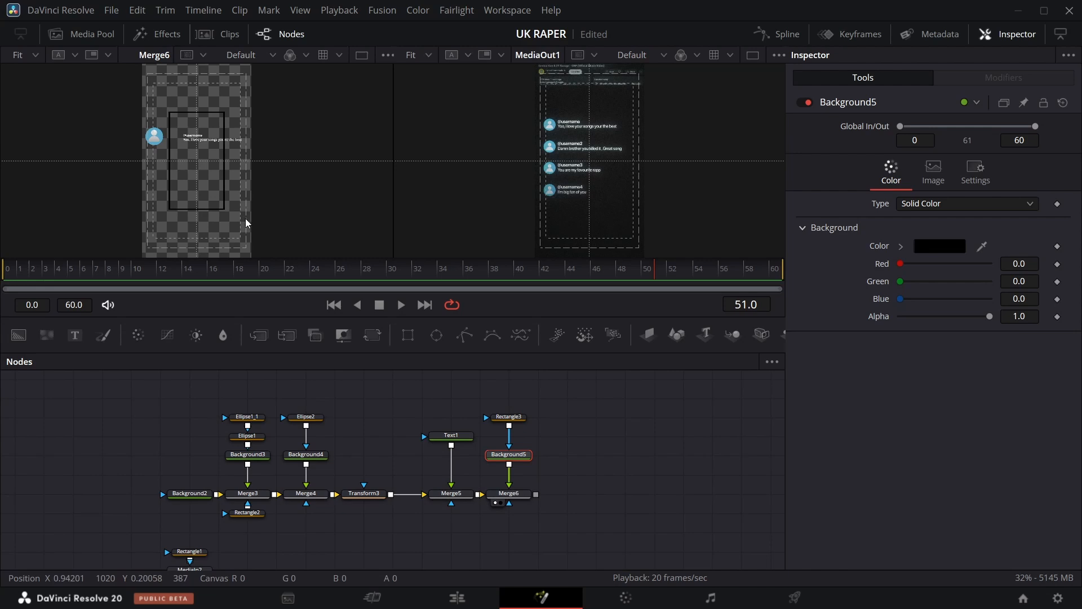
{"action": "left_click", "coordinate": [509, 419]}
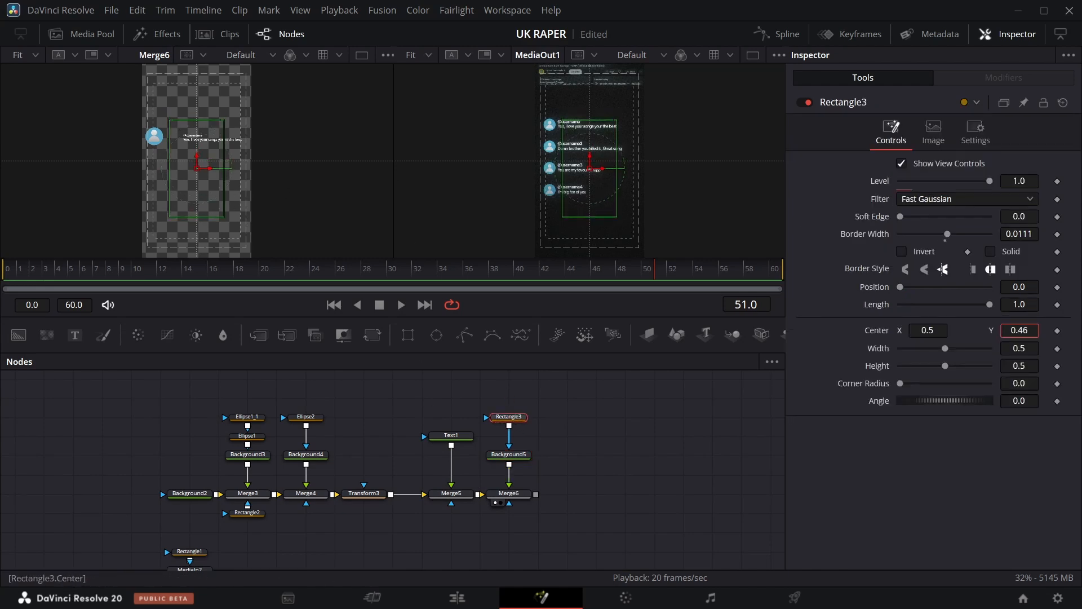
{"action": "left_click_drag", "start_coordinate": [1019, 331], "coordinate": [998, 331]}
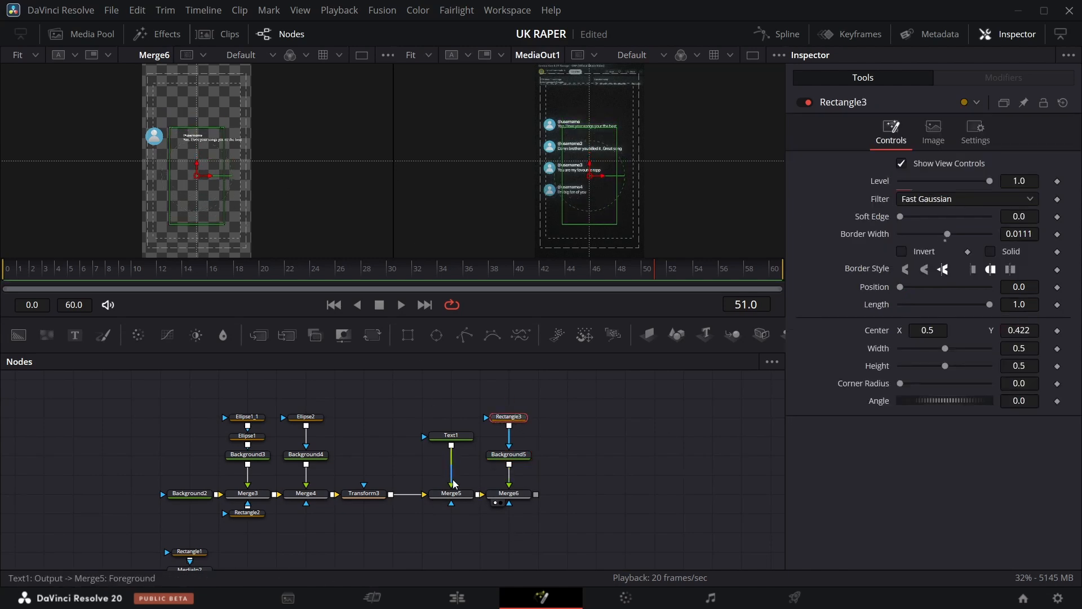
Move the text's layout center to about X 0.139 and Y 0.573.
{"action": "left_click", "coordinate": [451, 435]}
{"action": "left_click", "coordinate": [884, 175]}
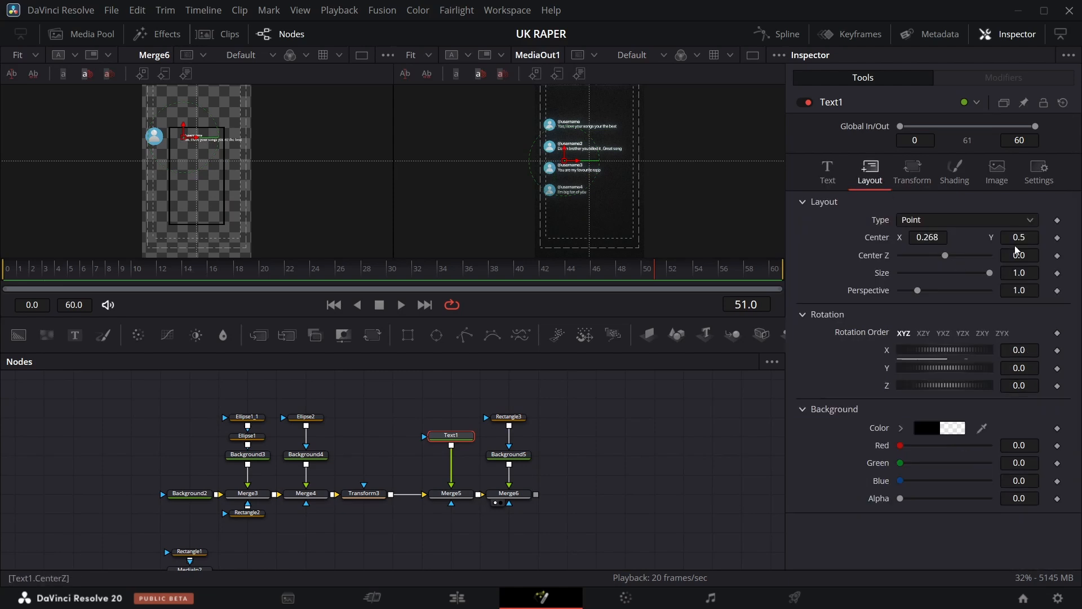
{"action": "left_click_drag", "start_coordinate": [1019, 237], "coordinate": [1060, 238]}
{"action": "left_click_drag", "start_coordinate": [928, 238], "coordinate": [855, 238]}
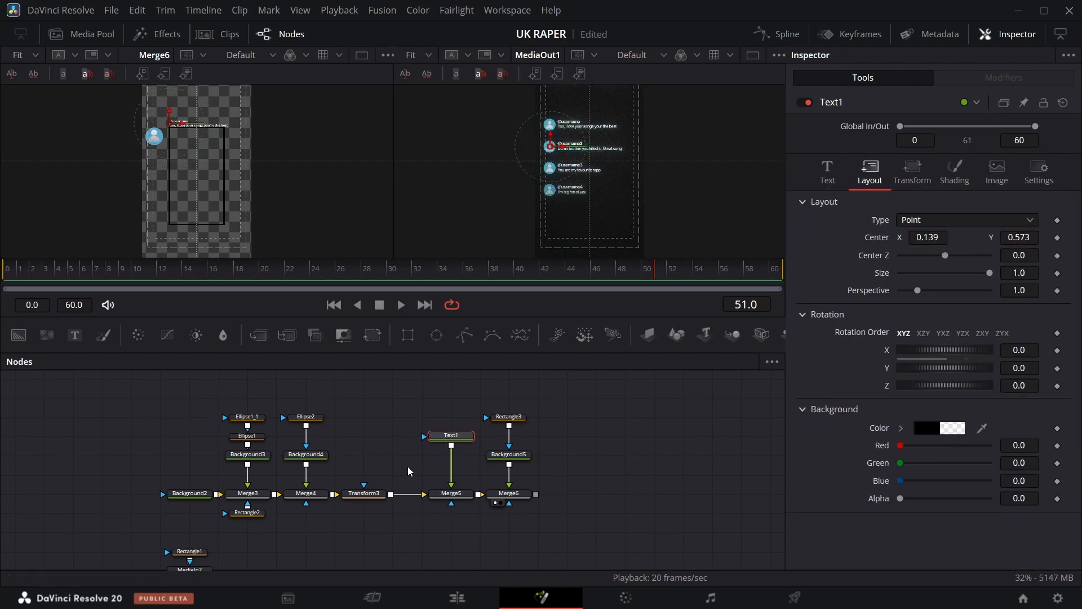
Raise the avatar transform's center Y to about 0.629 and shift the text's center X to about 0.104.
{"action": "left_click", "coordinate": [365, 494]}
{"action": "left_click_drag", "start_coordinate": [1020, 179], "coordinate": [1042, 180]}
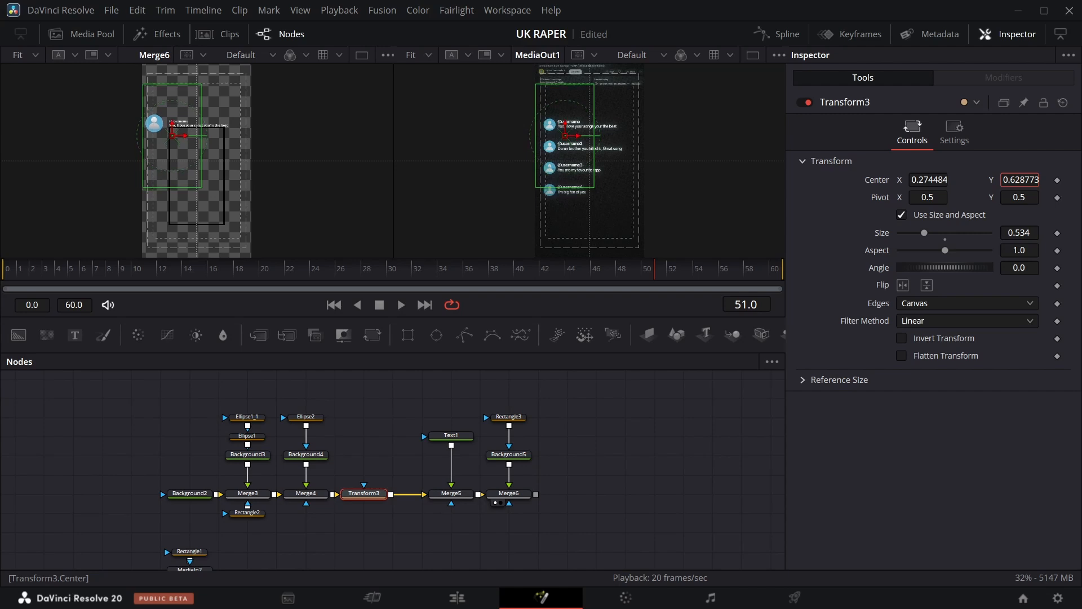
{"action": "left_click", "coordinate": [451, 436]}
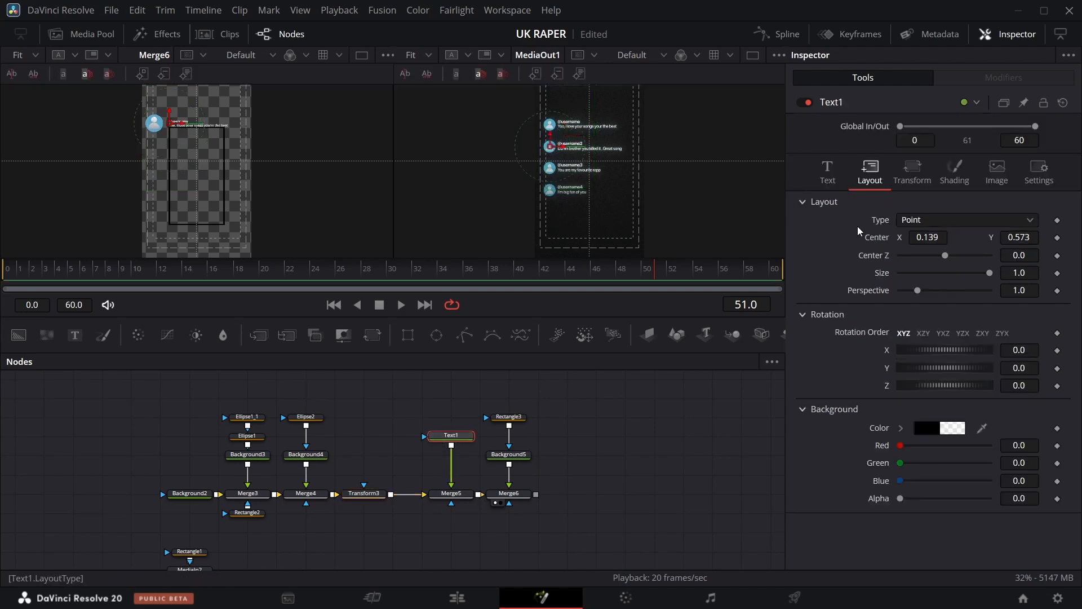
{"action": "left_click_drag", "start_coordinate": [928, 238], "coordinate": [908, 238]}
Move the rectangle, background and Merge6 nodes further right in the node graph.
{"action": "left_click", "coordinate": [505, 417]}
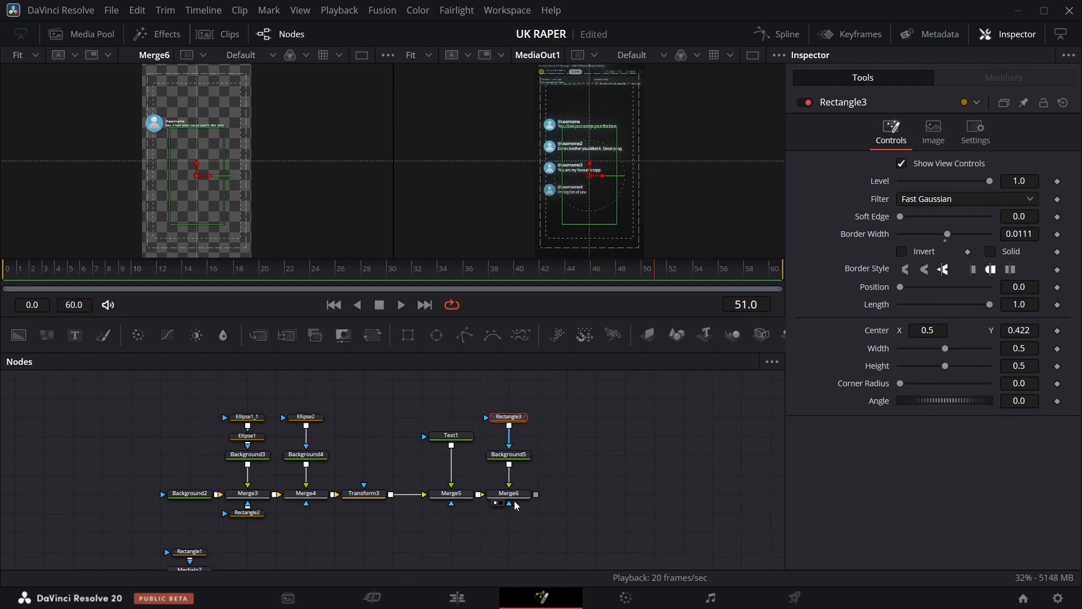
{"action": "left_click_drag", "start_coordinate": [506, 402], "coordinate": [577, 498]}
{"action": "left_click", "coordinate": [577, 498]}
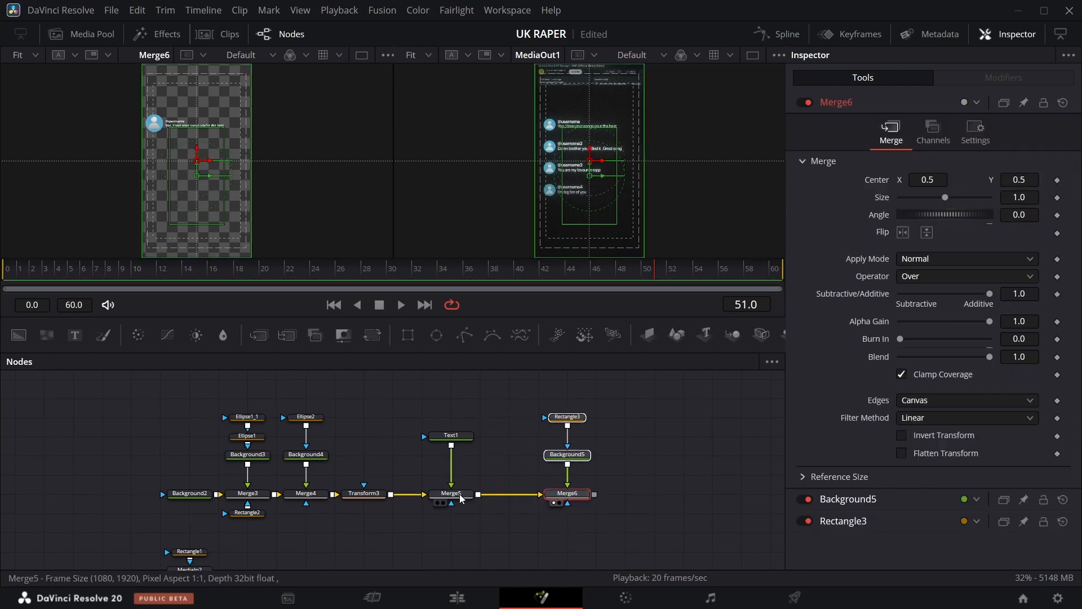
{"action": "left_click_drag", "start_coordinate": [561, 406], "coordinate": [635, 497]}
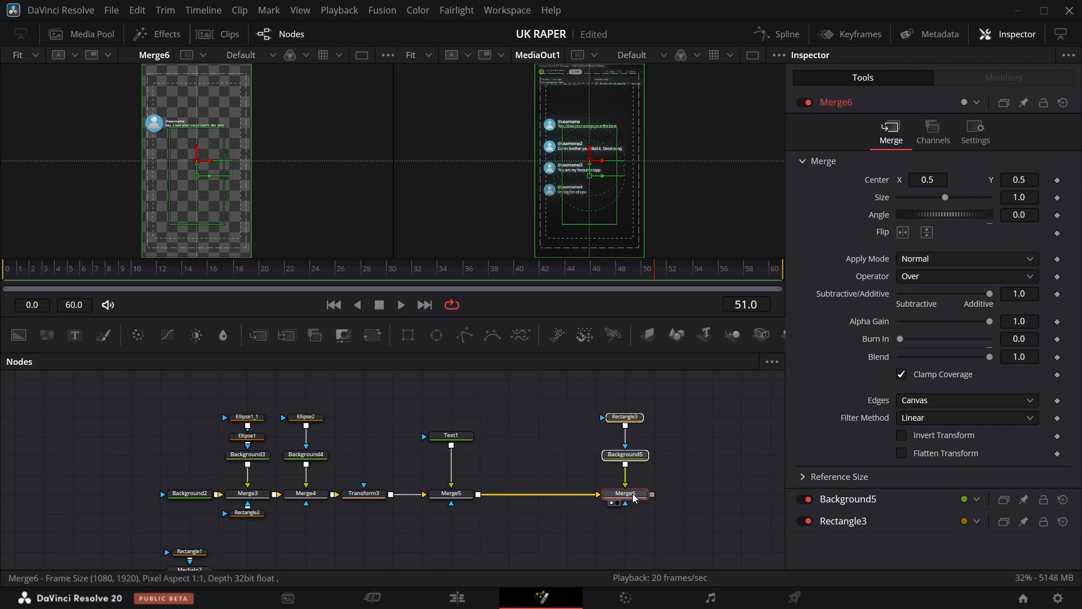
Insert a Glow node between Merge5 and Merge6.
{"action": "key", "text": "shift+space"}
{"action": "type", "text": "me"}
{"action": "key", "text": "BackSpace"}
{"action": "key", "text": "BackSpace"}
{"action": "type", "text": "g"}
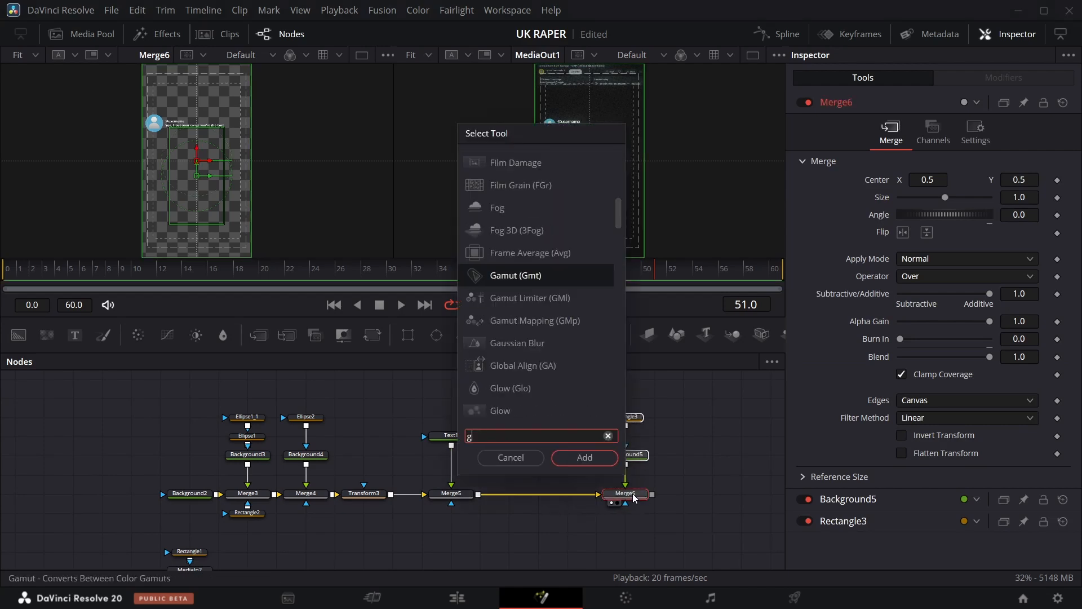
{"action": "type", "text": "lo"}
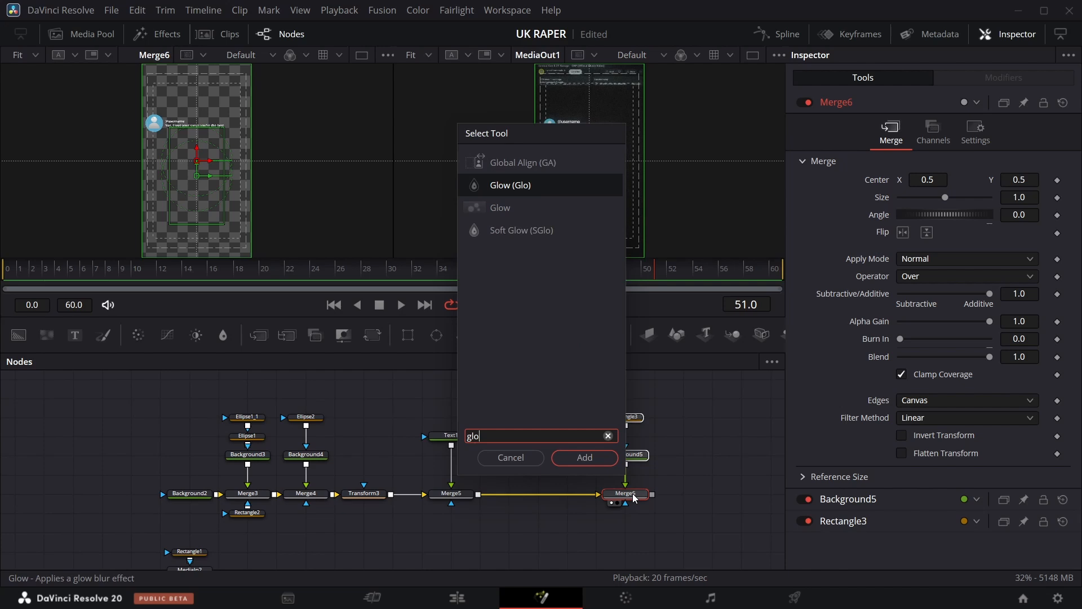
{"action": "key", "text": "Return"}
Paste a copy of the text node and merge it onto the text branch as a separate layer.
{"action": "left_click_drag", "start_coordinate": [657, 286], "coordinate": [271, 279]}
{"action": "left_click", "coordinate": [468, 439]}
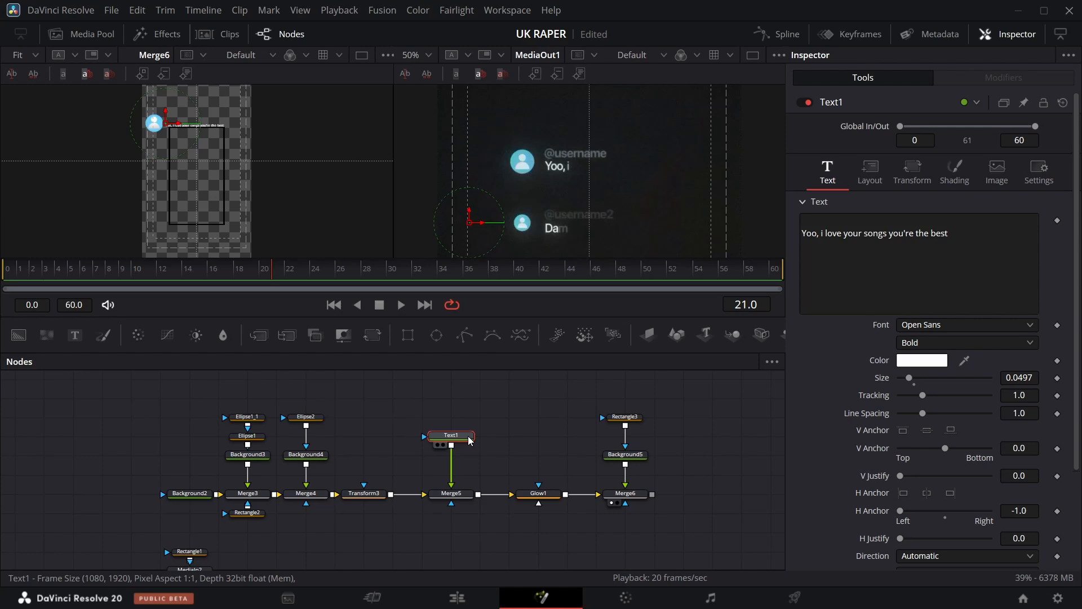
{"action": "left_click", "coordinate": [501, 440]}
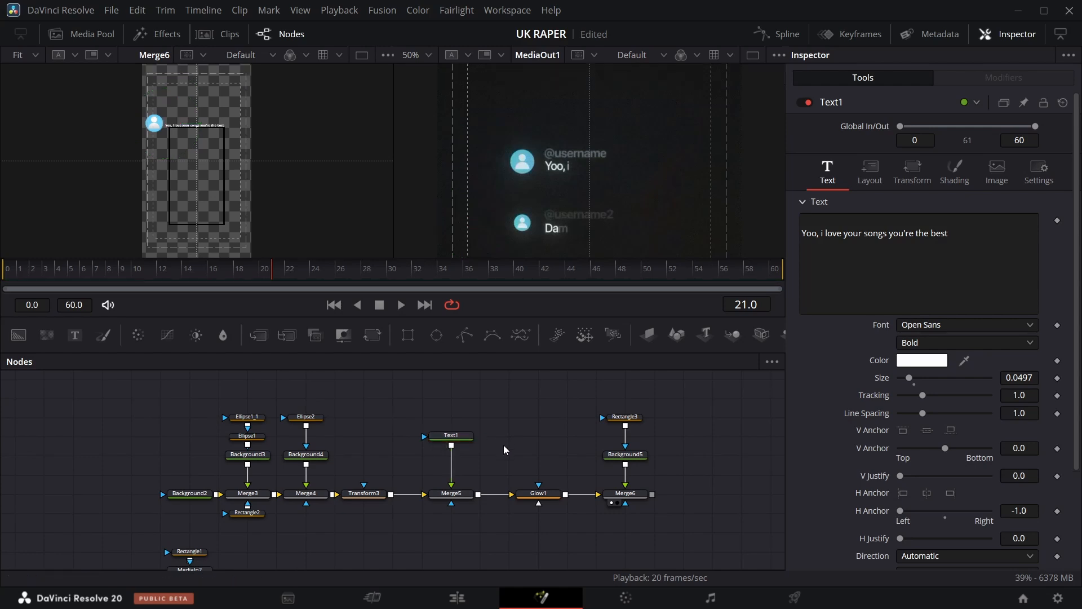
{"action": "key", "text": "ctrl+v"}
{"action": "left_click_drag", "start_coordinate": [498, 438], "coordinate": [453, 446]}
{"action": "left_click_drag", "start_coordinate": [364, 455], "coordinate": [393, 454]}
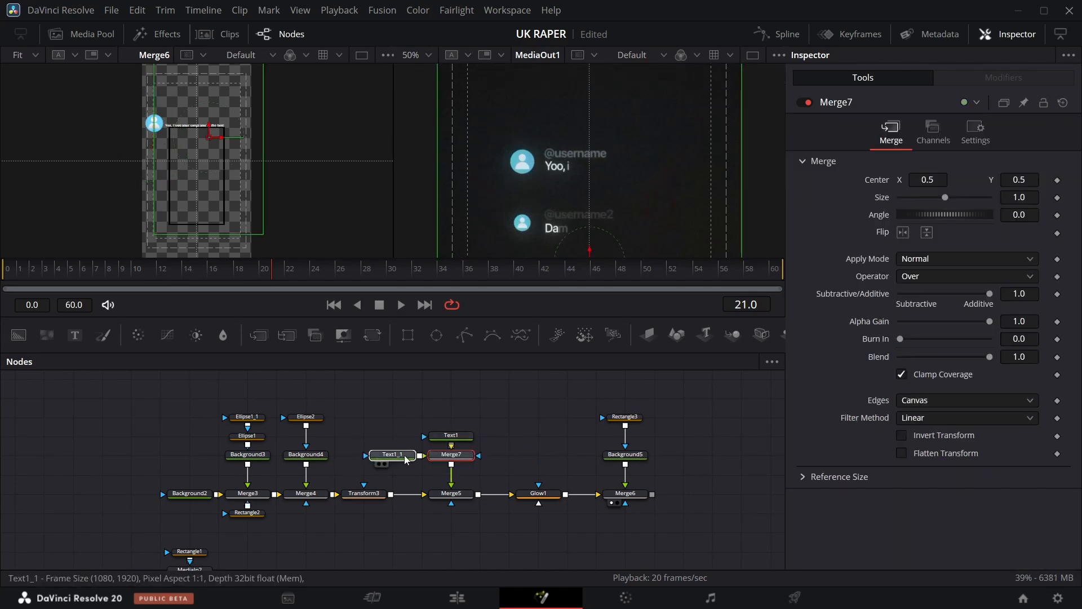
{"action": "left_click", "coordinate": [955, 237]}
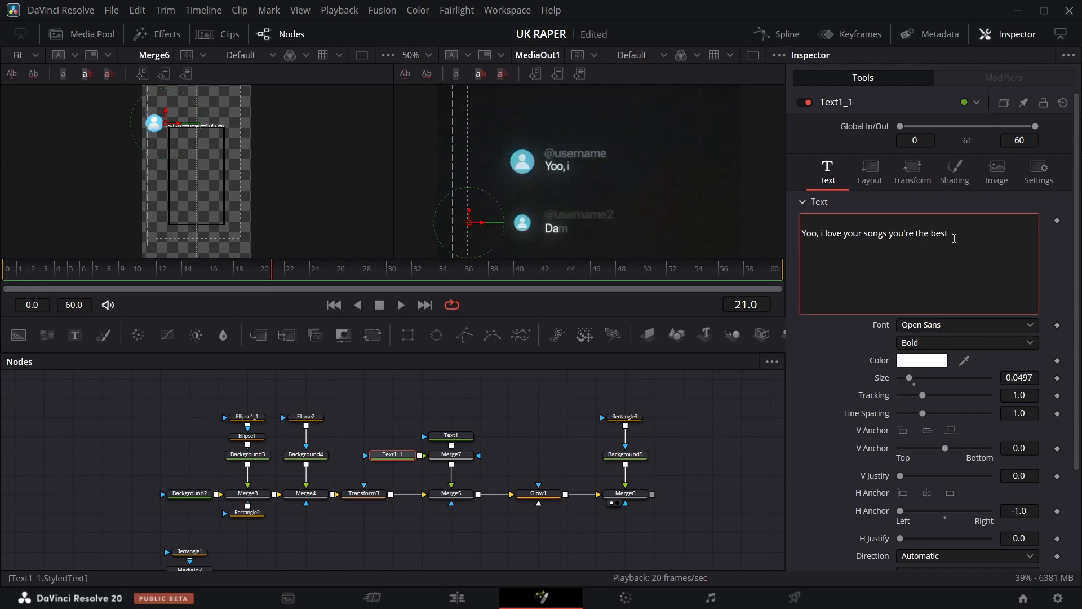
{"action": "left_click_drag", "start_coordinate": [824, 240], "coordinate": [813, 237]}
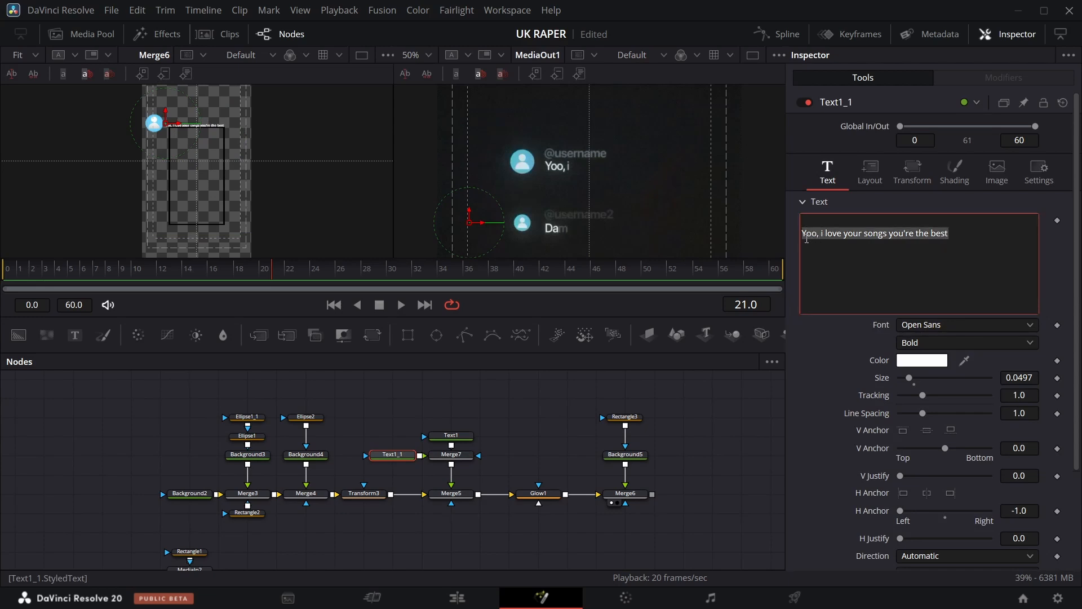
{"action": "type", "text": "@username"}
{"action": "left_click", "coordinate": [520, 406]}
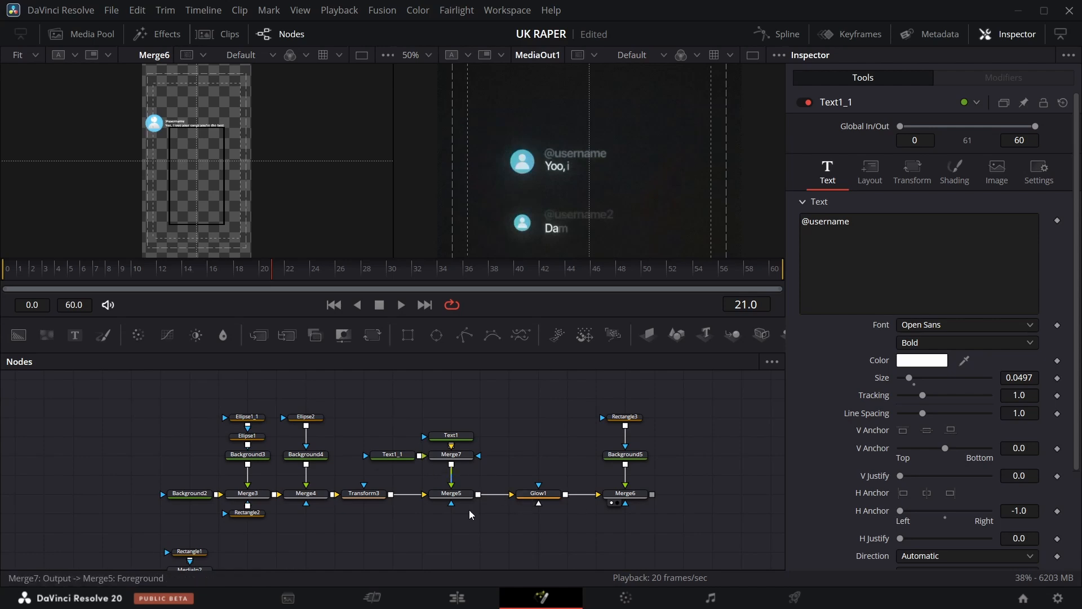
Animate the username text's opacity to fade from about 0 at frame 17 up to 1.0 at frame 25.
{"action": "left_click", "coordinate": [401, 457]}
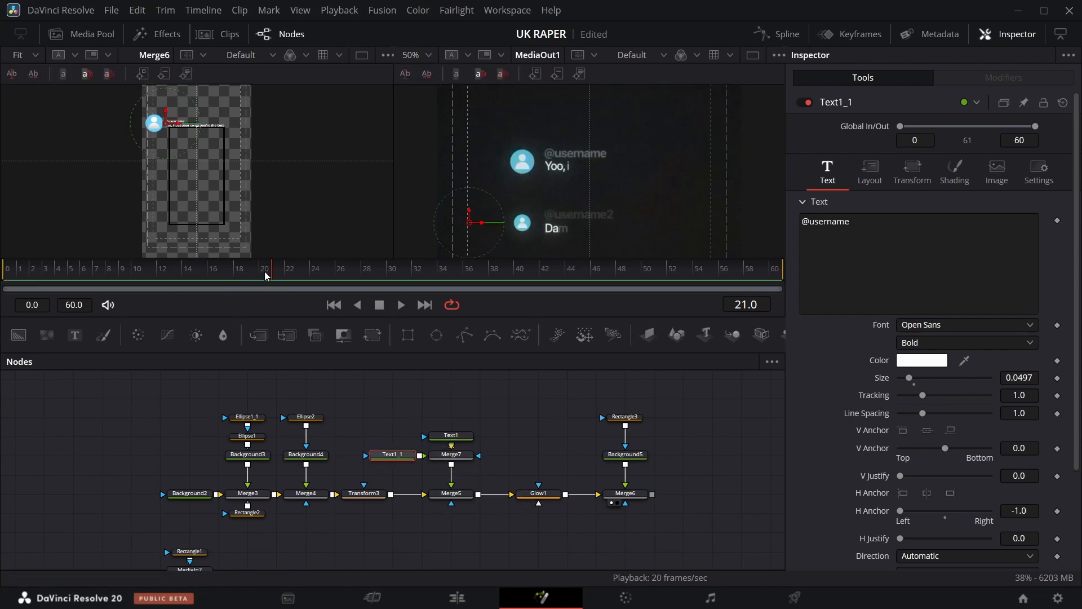
{"action": "left_click_drag", "start_coordinate": [249, 273], "coordinate": [226, 274]}
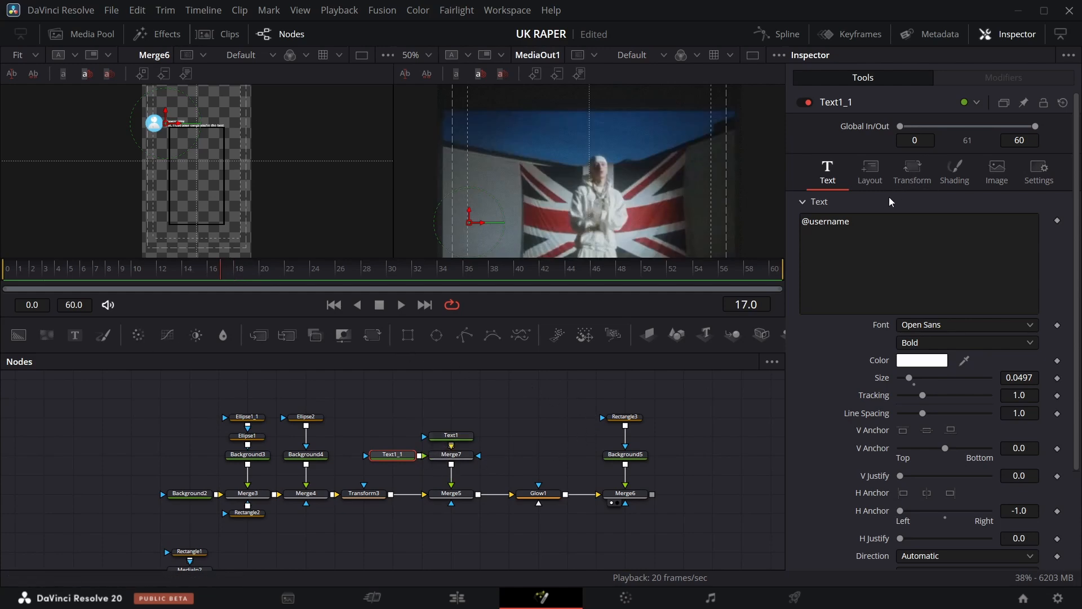
{"action": "left_click", "coordinate": [955, 170]}
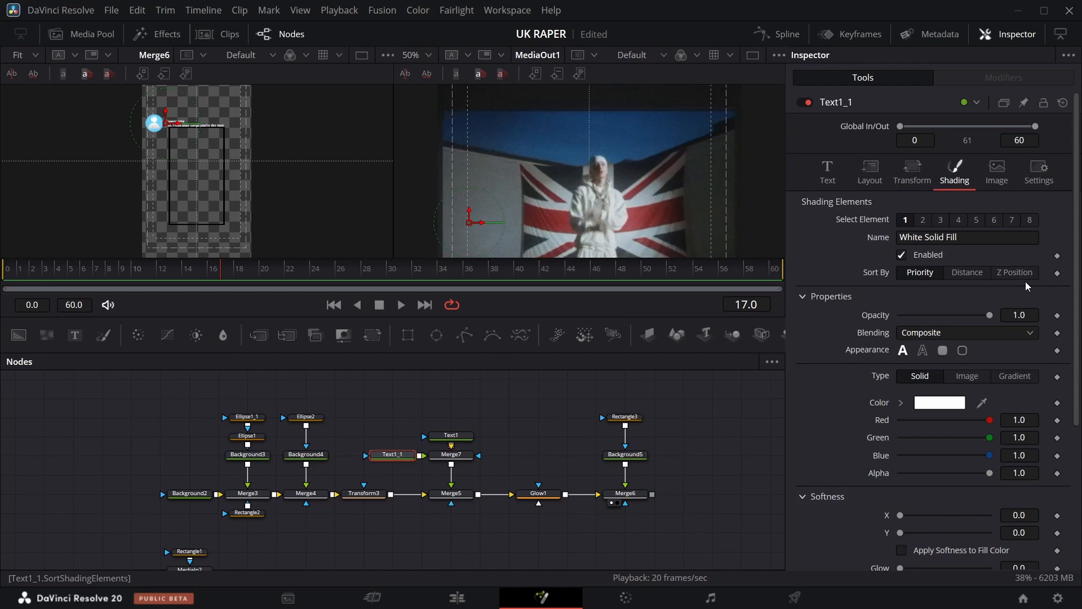
{"action": "left_click", "coordinate": [1058, 315]}
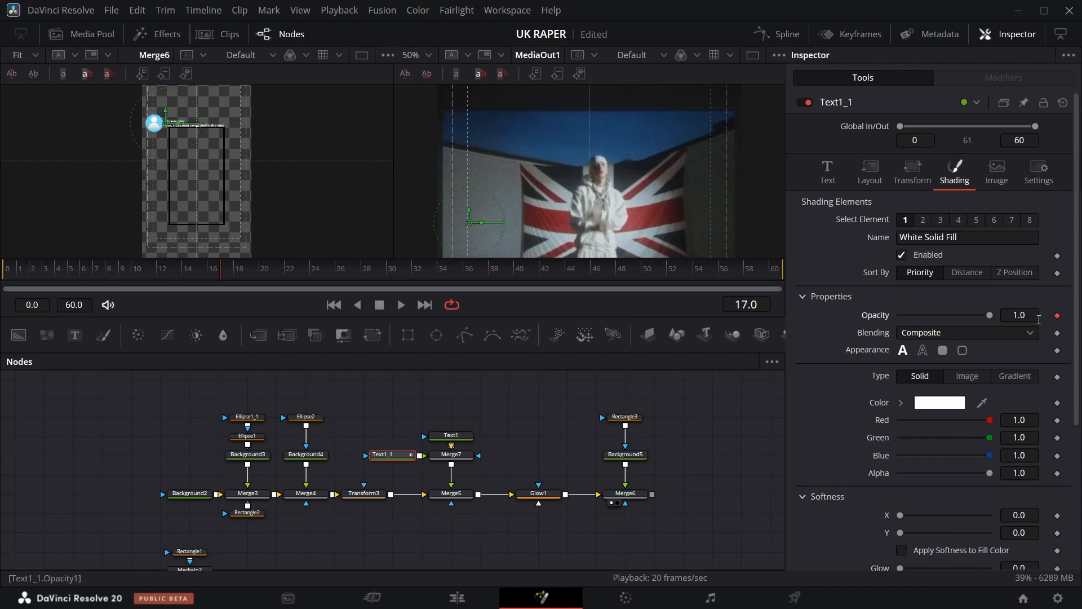
{"action": "left_click_drag", "start_coordinate": [992, 314], "coordinate": [719, 362]}
{"action": "key", "text": "Right"}
{"action": "key", "text": "Right"}
{"action": "key", "text": "Right"}
{"action": "key", "text": "Right"}
{"action": "key", "text": "Right"}
{"action": "key", "text": "Right"}
{"action": "key", "text": "Right"}
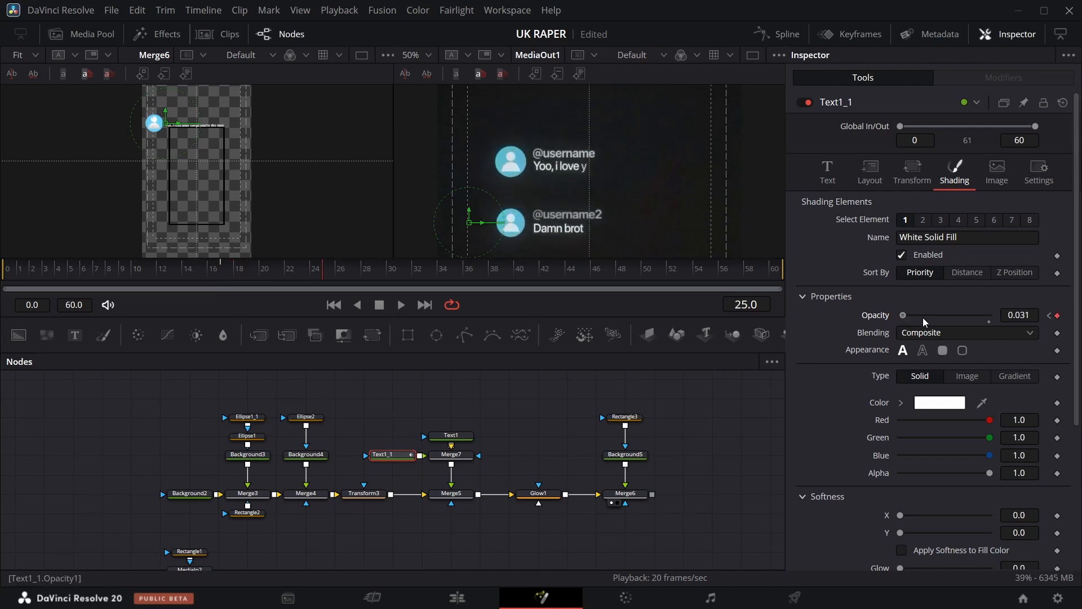
{"action": "left_click_drag", "start_coordinate": [922, 317], "coordinate": [995, 315]}
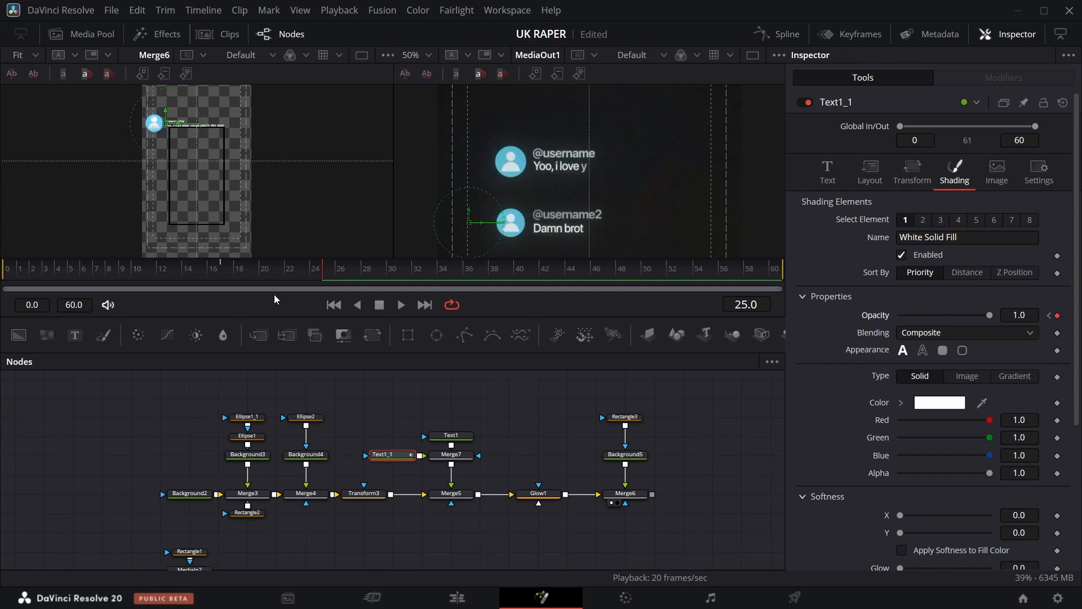
Remove the empty first line from the original comment text.
{"action": "mouse_move", "coordinate": [319, 277]}
{"action": "left_mouse_down"}
{"action": "mouse_move", "coordinate": [254, 272]}
{"action": "mouse_move", "coordinate": [306, 273]}
{"action": "left_mouse_up"}
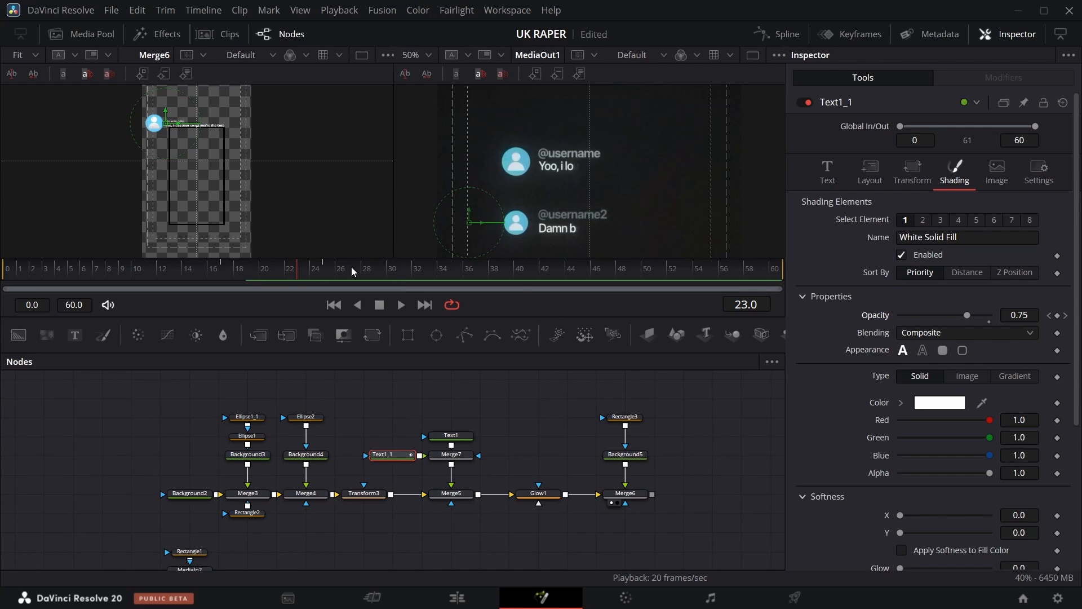
{"action": "left_click", "coordinate": [461, 441]}
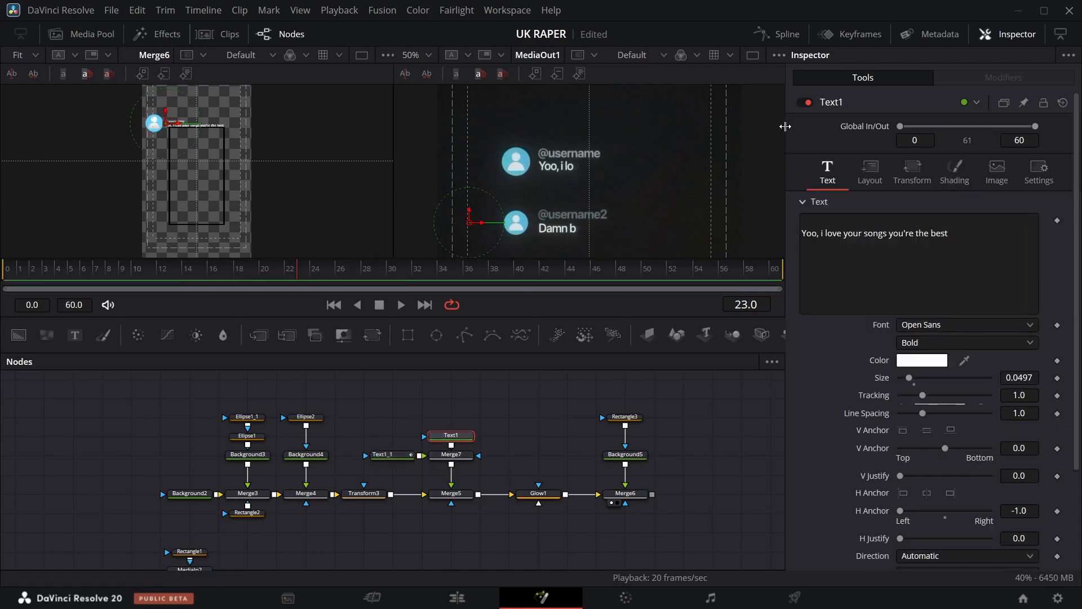
{"action": "right_click", "coordinate": [875, 276]}
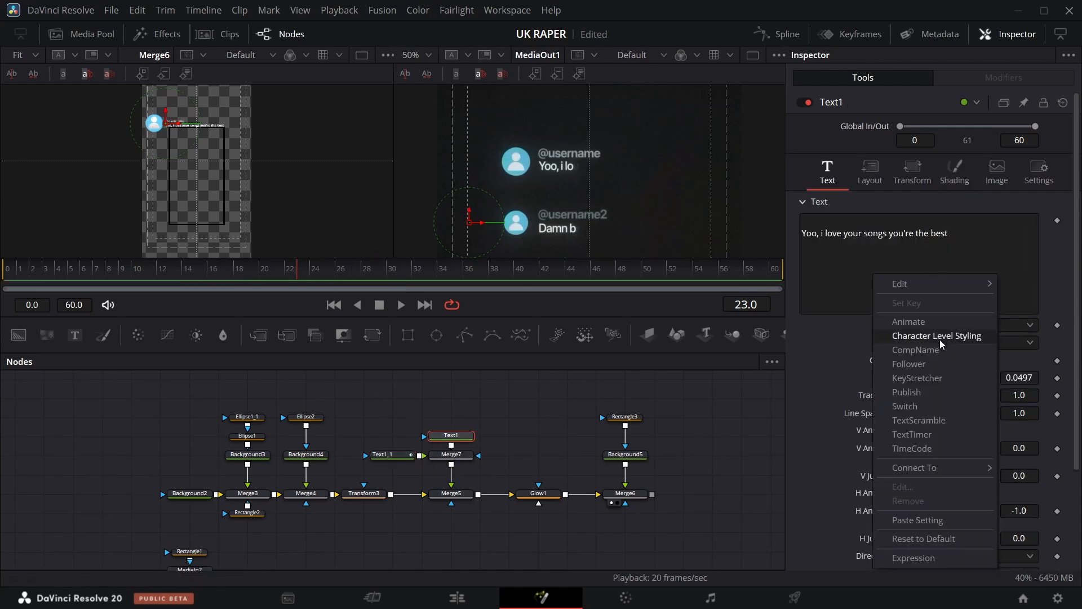
{"action": "left_click", "coordinate": [812, 221]}
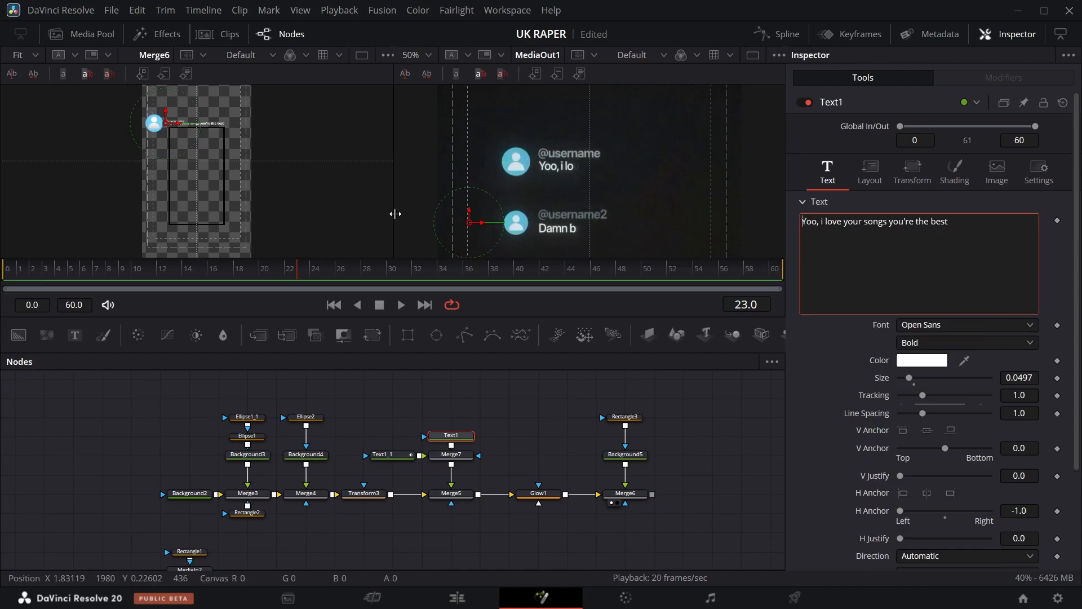
Apply a Follower modifier to the comment text.
{"action": "left_click", "coordinate": [880, 179]}
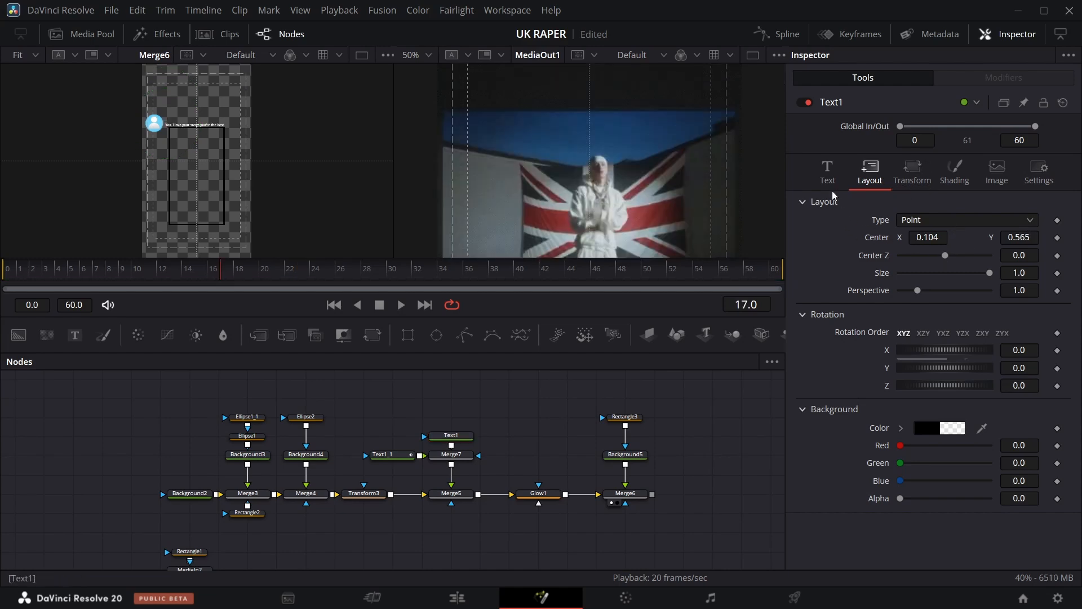
{"action": "left_click", "coordinate": [827, 169]}
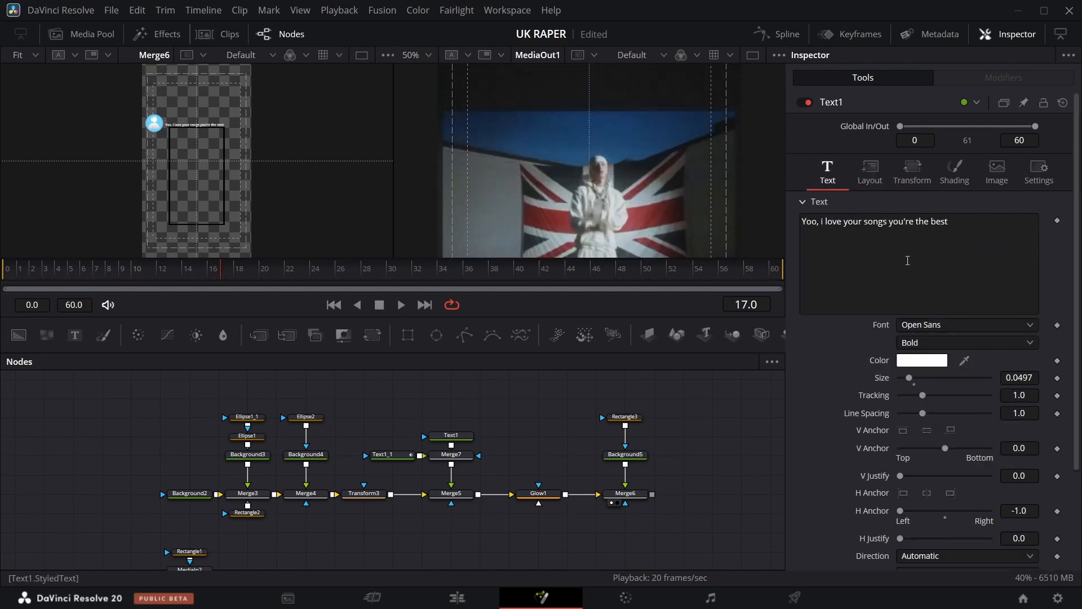
{"action": "right_click", "coordinate": [913, 270]}
{"action": "left_click", "coordinate": [958, 356]}
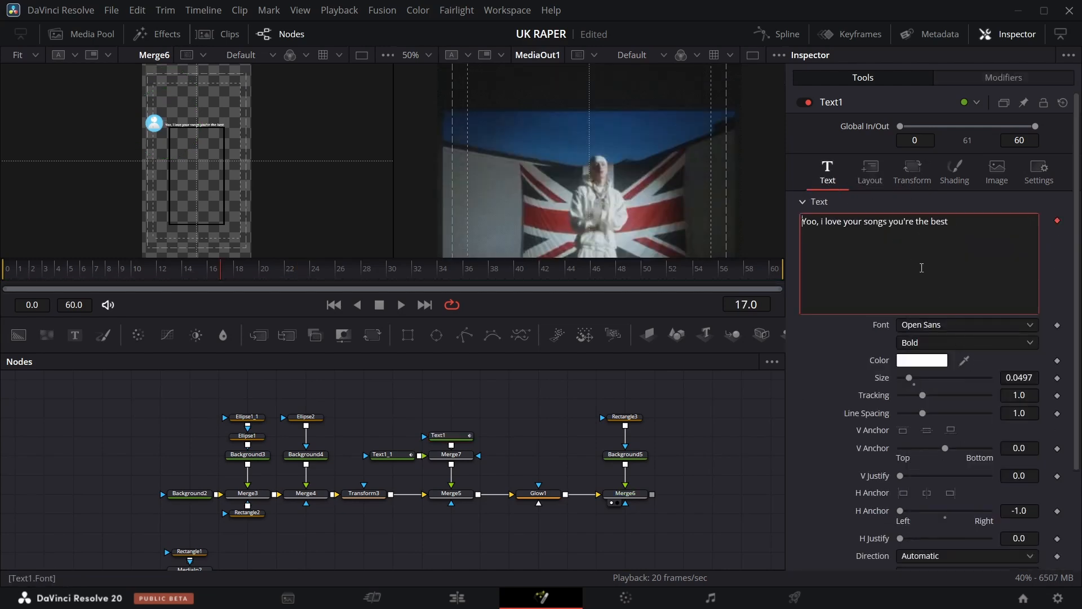
Set the comment text Follower's delay between characters to 0.28.
{"action": "left_click", "coordinate": [988, 79]}
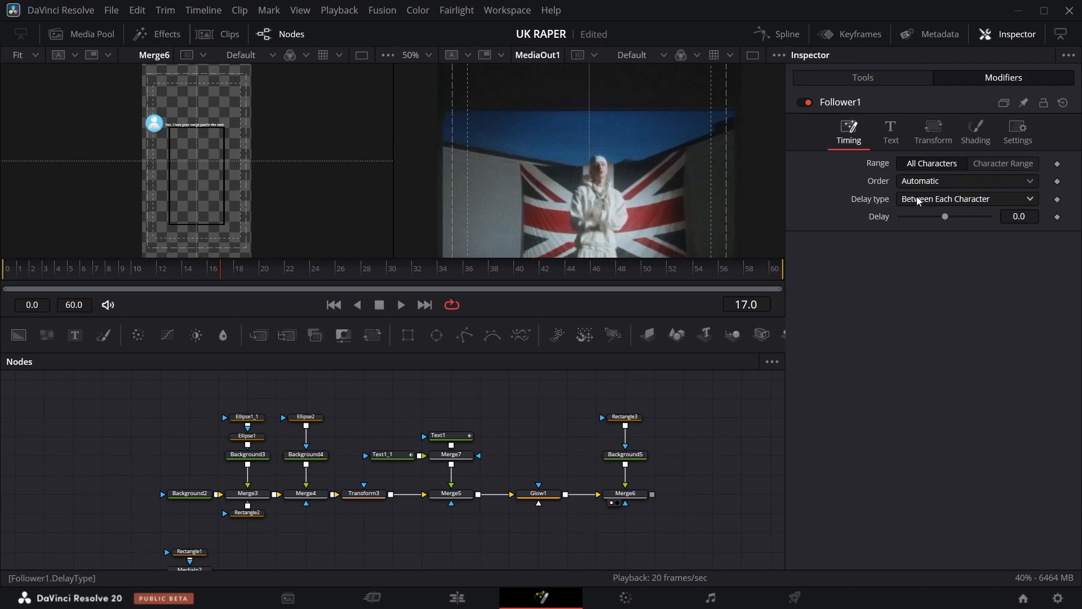
{"action": "left_click", "coordinate": [1021, 220]}
{"action": "type", "text": "0.28"}
{"action": "key", "text": "Return"}
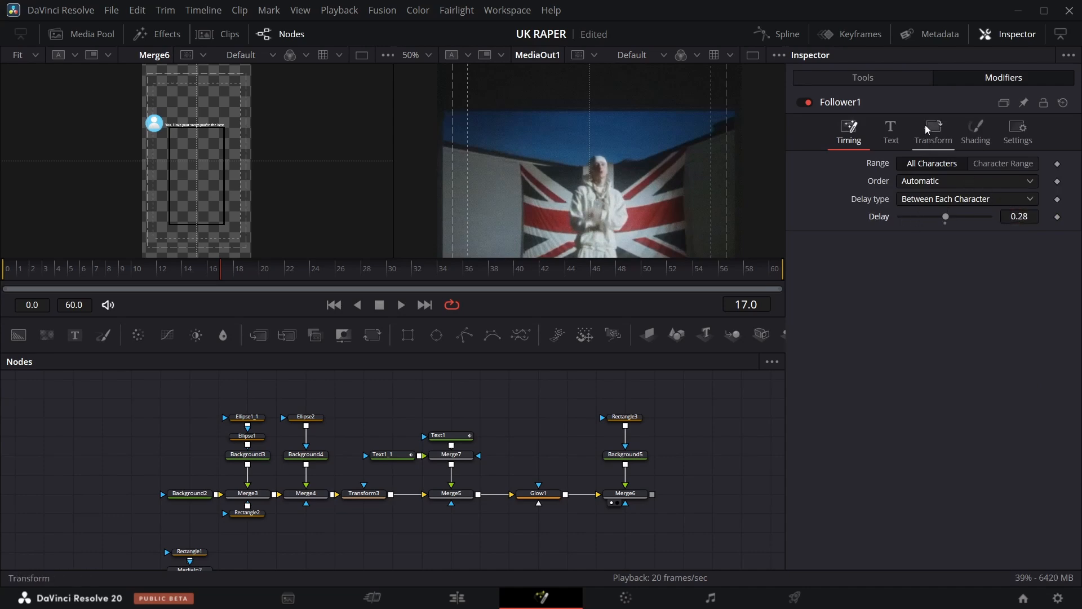
Keyframe the Follower's shading opacity from 0 at frame 17 up to 1.0 at frame 18.
{"action": "left_click", "coordinate": [934, 138]}
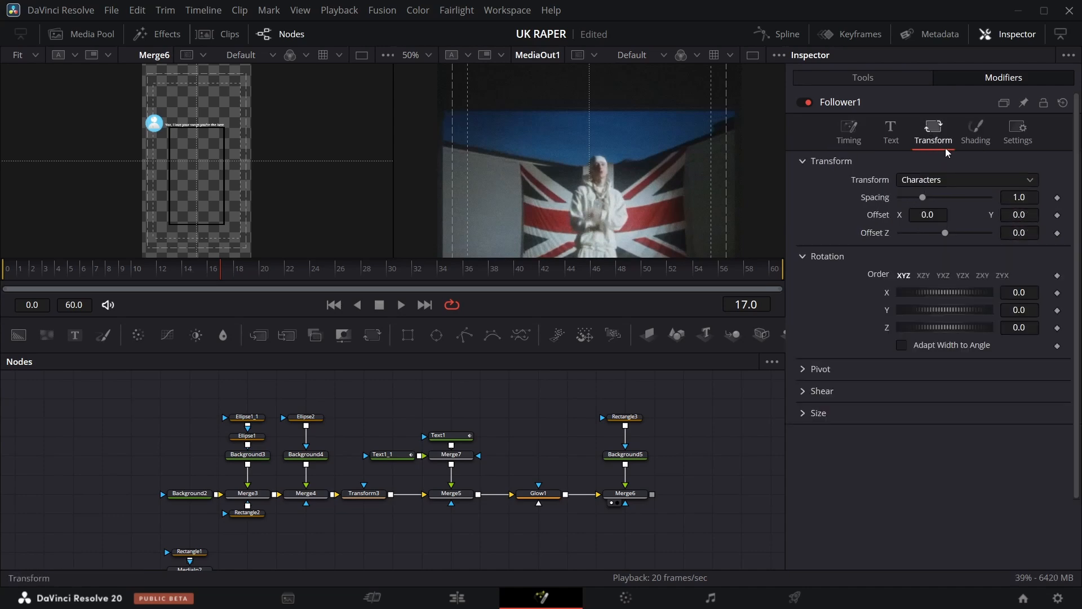
{"action": "left_click", "coordinate": [978, 140]}
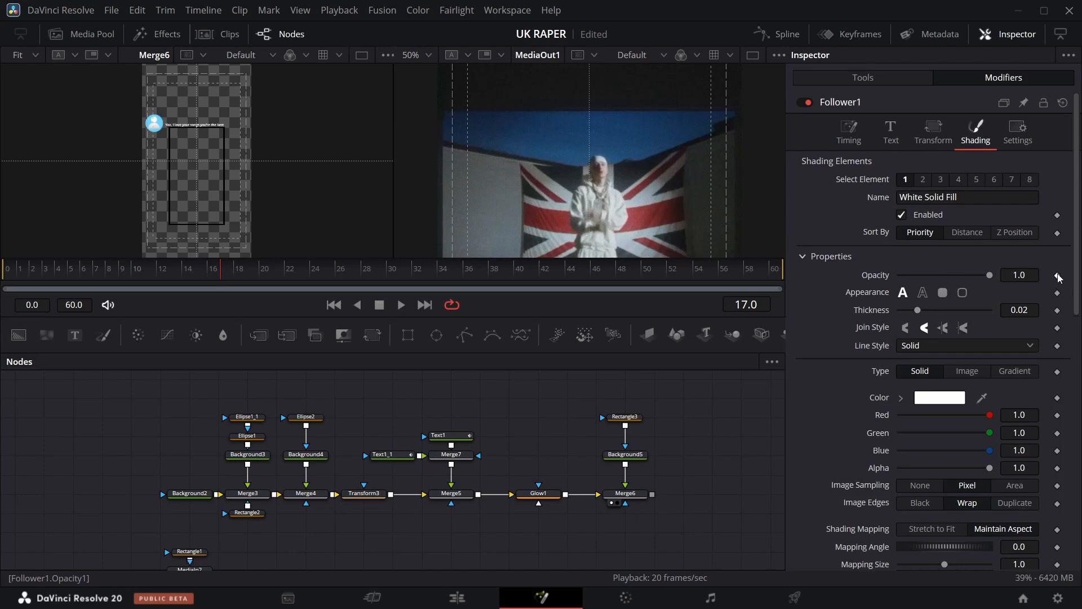
{"action": "left_click_drag", "start_coordinate": [992, 272], "coordinate": [850, 282]}
{"action": "key", "text": "Right"}
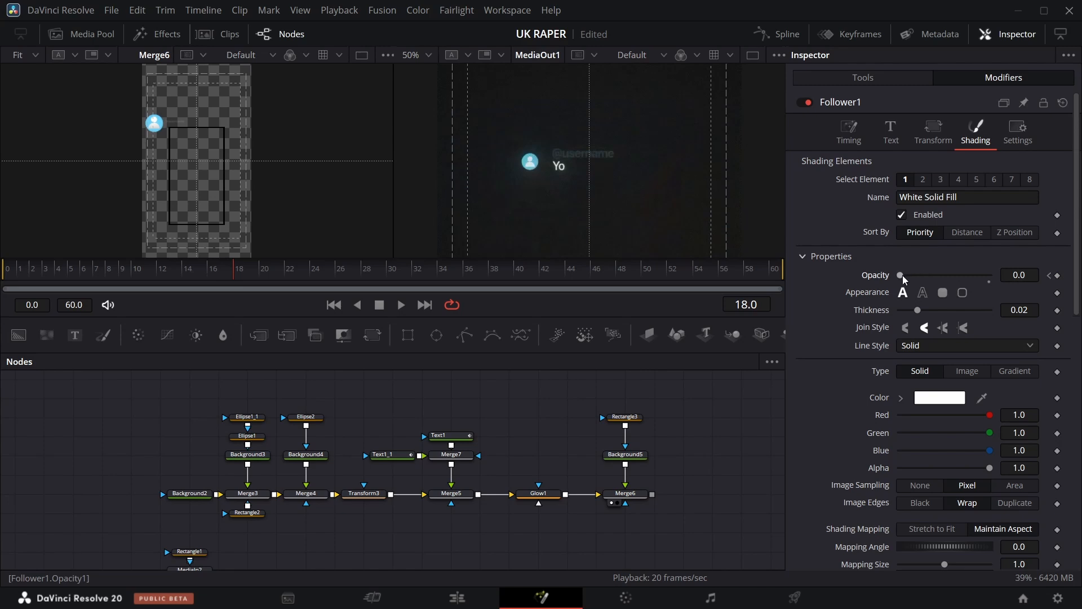
{"action": "left_click_drag", "start_coordinate": [902, 275], "coordinate": [992, 276]}
Increase the Follower delay to 0.58 and scrub through the timeline to preview the animation.
{"action": "left_click", "coordinate": [34, 55]}
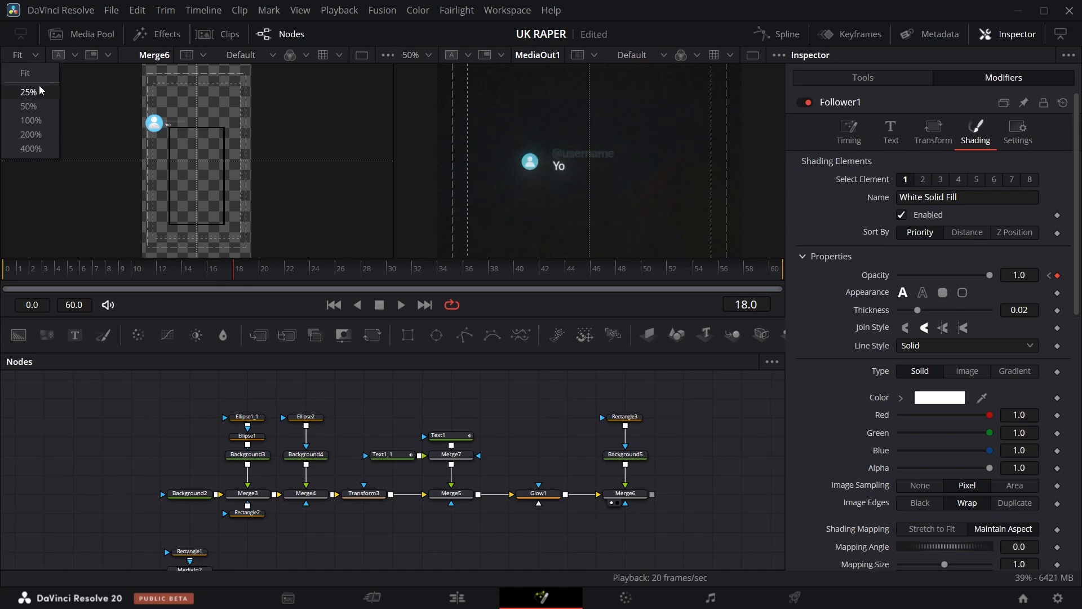
{"action": "left_click", "coordinate": [38, 106]}
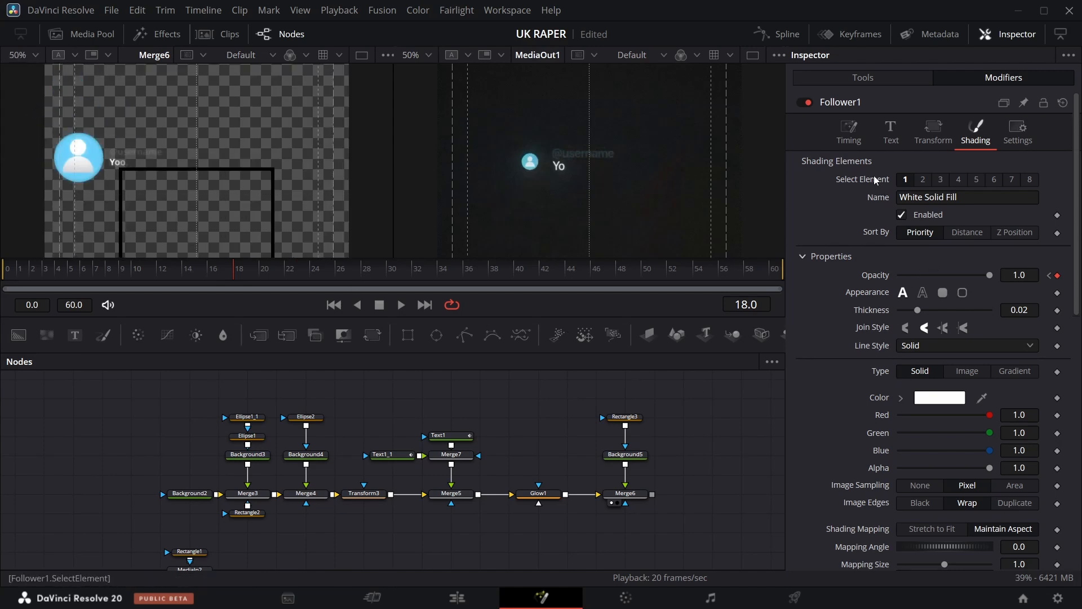
{"action": "left_click", "coordinate": [849, 130]}
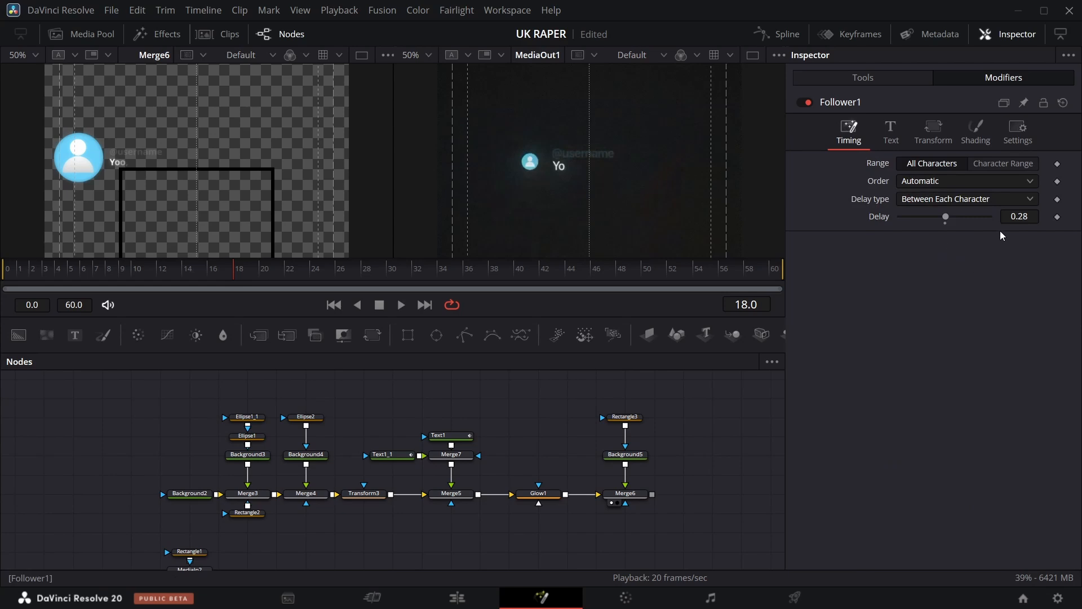
{"action": "left_click", "coordinate": [1019, 217]}
{"action": "type", "text": "0.44"}
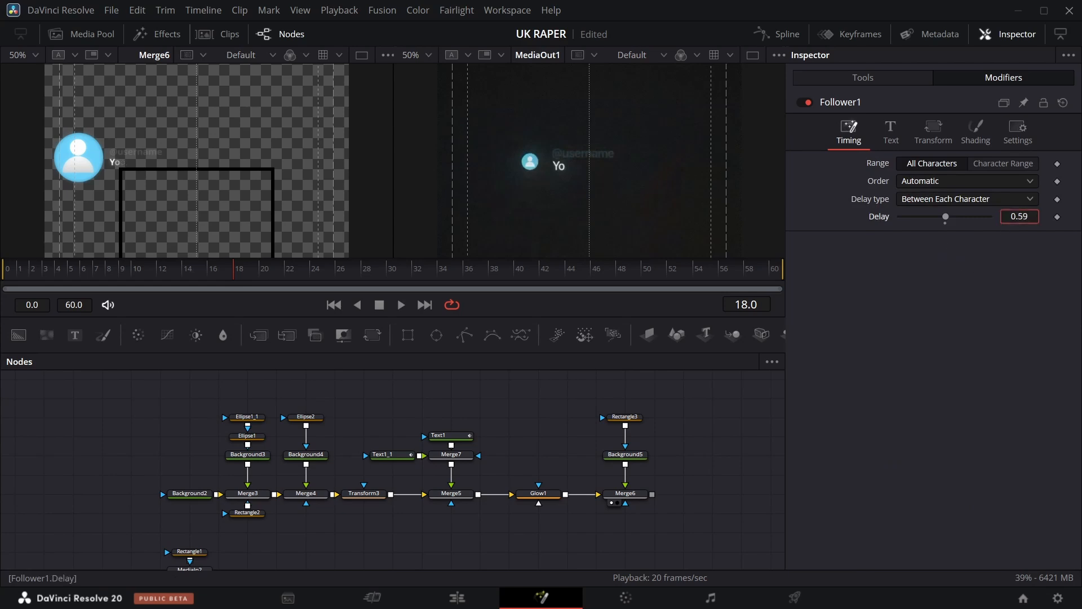
{"action": "key", "text": "Return"}
{"action": "left_click_drag", "start_coordinate": [242, 275], "coordinate": [523, 267]}
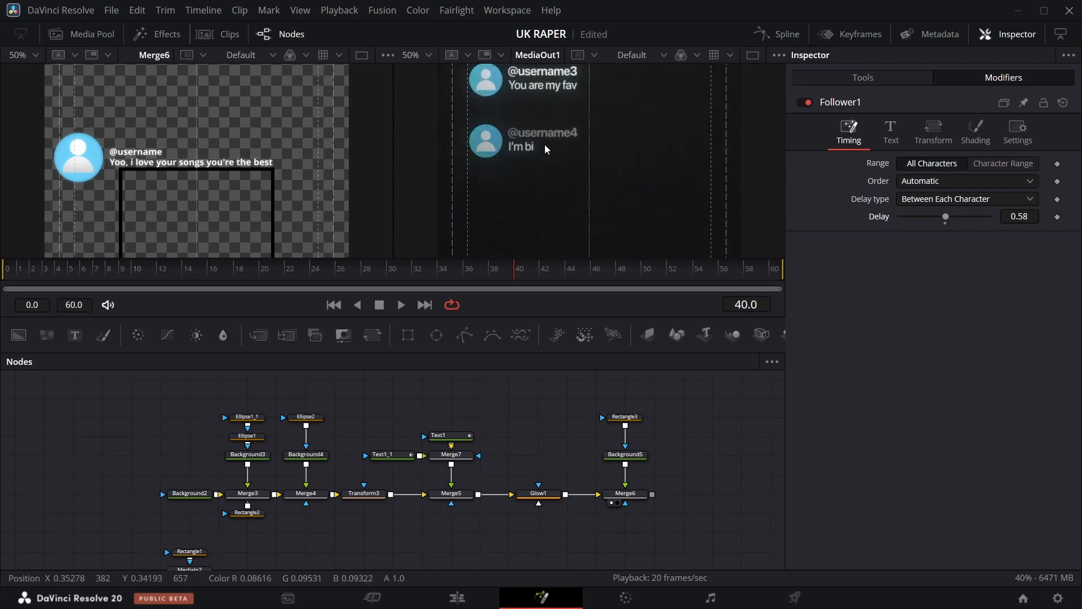
{"action": "left_click_drag", "start_coordinate": [518, 276], "coordinate": [782, 278]}
Duplicate the whole comment card node tree and paste the copy above the original.
{"action": "key", "text": "ctrl+f"}
{"action": "scroll", "coordinate": [361, 457], "scroll_direction": "up", "scroll_amount": 5}
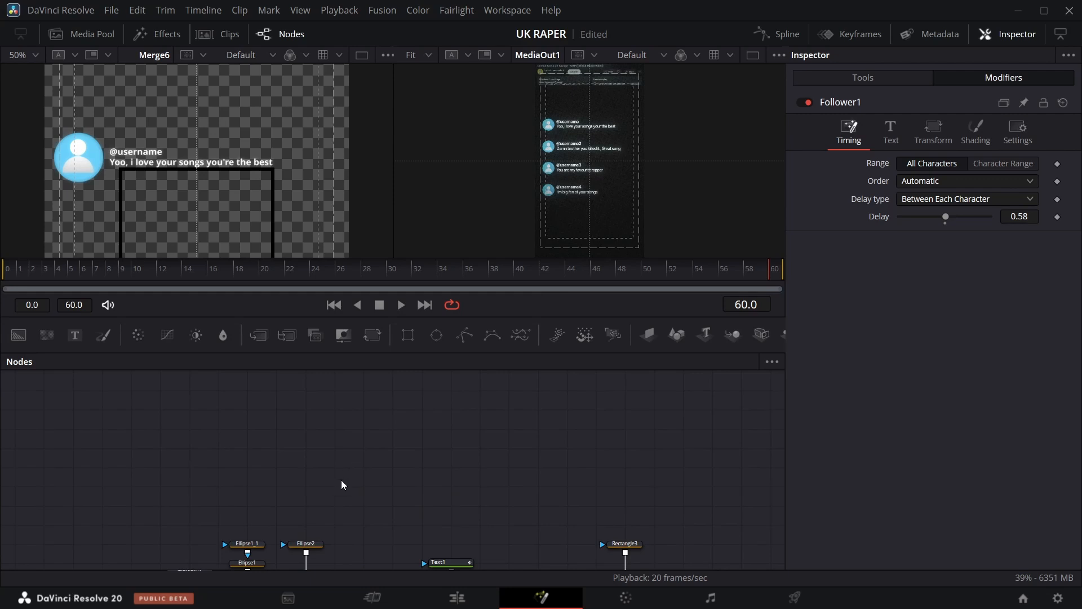
{"action": "scroll", "coordinate": [350, 487], "scroll_direction": "down", "scroll_amount": 3}
{"action": "left_click_drag", "start_coordinate": [140, 441], "coordinate": [650, 561]}
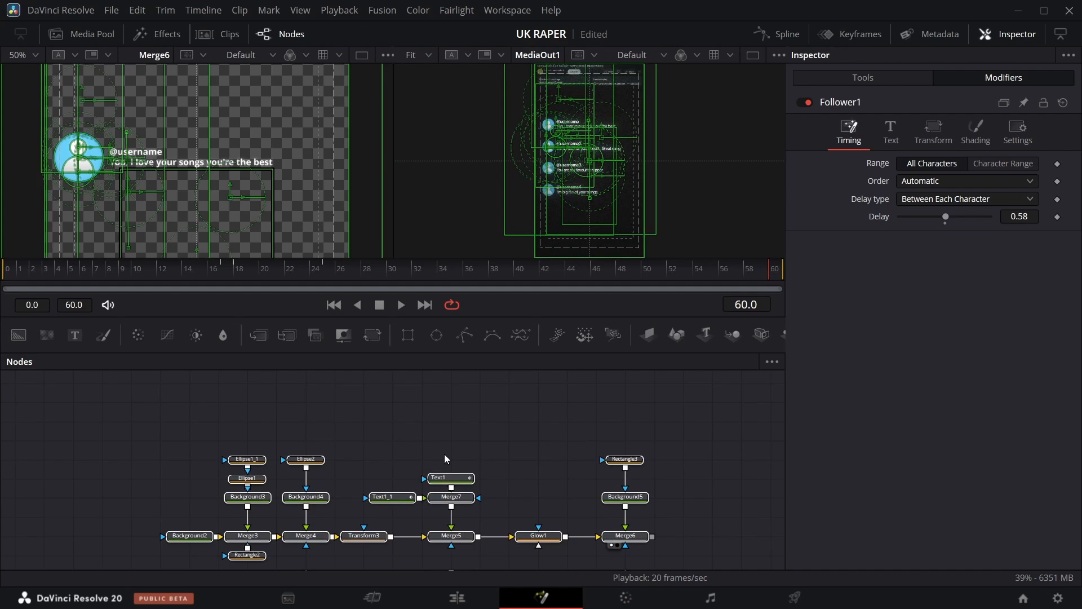
{"action": "scroll", "coordinate": [433, 442], "scroll_direction": "up", "scroll_amount": 3}
{"action": "left_click", "coordinate": [374, 469]}
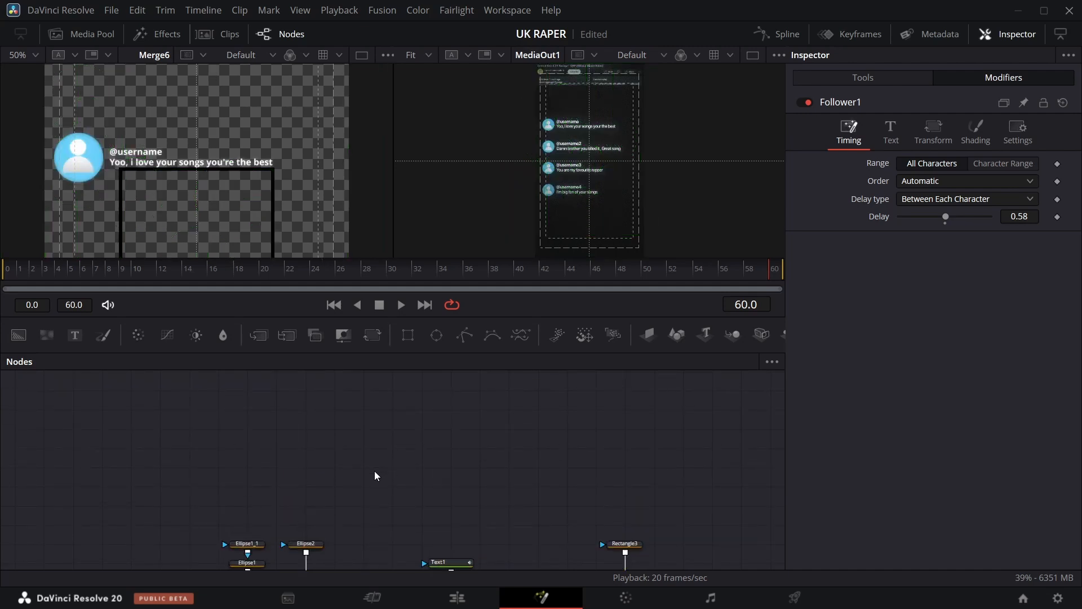
{"action": "key", "text": "ctrl+v"}
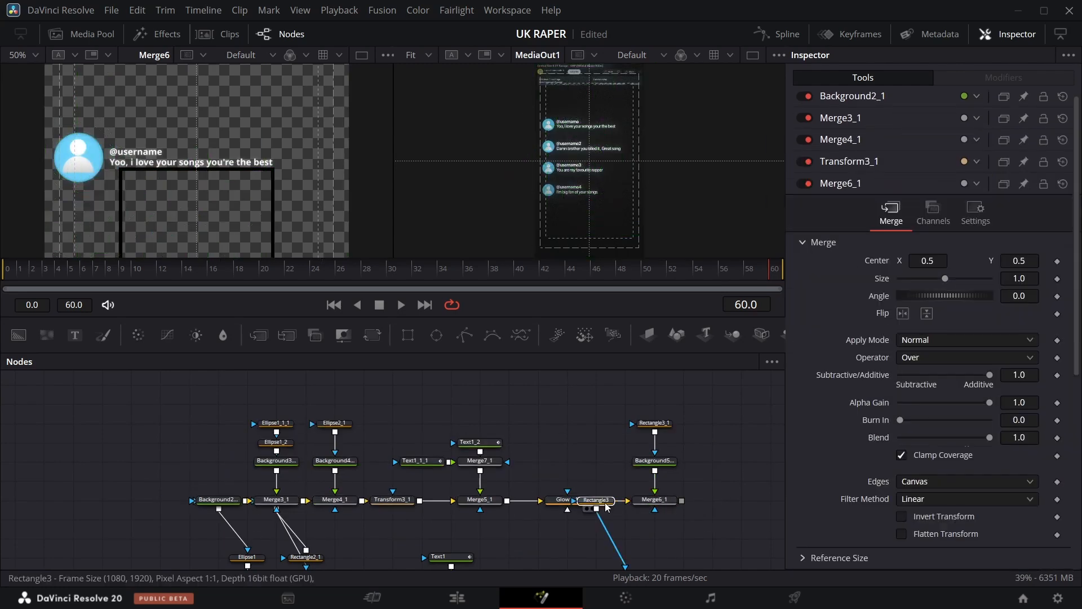
Replace the duplicated card's comment text with a new comment beginning "Damn brother you".
{"action": "scroll", "coordinate": [316, 482], "scroll_direction": "down", "scroll_amount": 3}
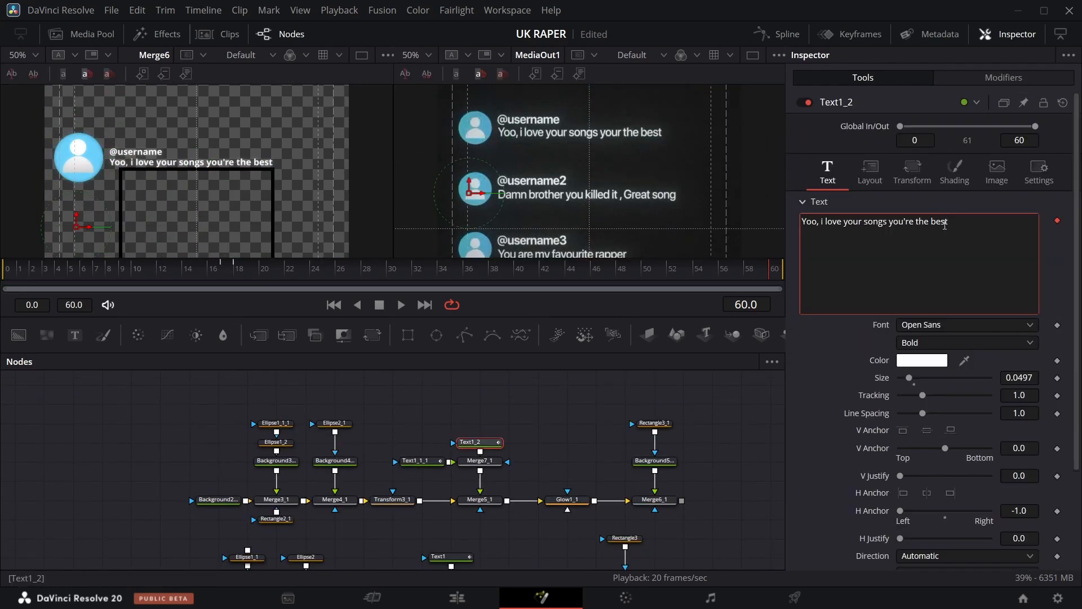
{"action": "key", "text": "ctrl+a"}
{"action": "type", "text": "DAM"}
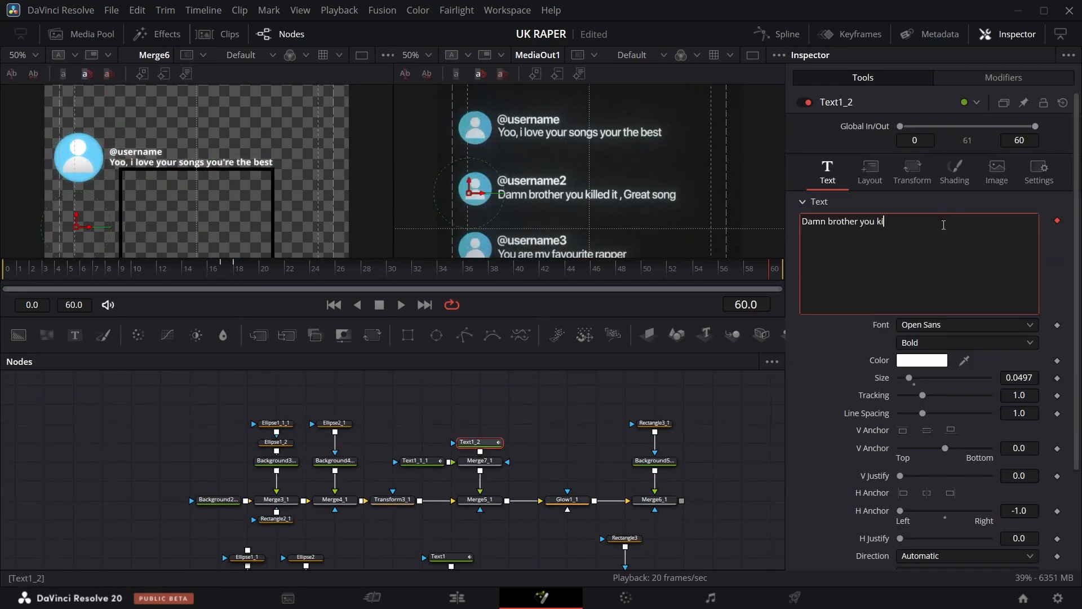
{"action": "left_click", "coordinate": [909, 222]}
{"action": "key", "text": "Delete"}
{"action": "type", "text": "Great song"}
Add a Background node and set its alpha to 0 to make it transparent.
{"action": "left_click_drag", "start_coordinate": [372, 270], "coordinate": [260, 293]}
{"action": "scroll", "coordinate": [666, 459], "scroll_direction": "down", "scroll_amount": 3}
{"action": "left_click_drag", "start_coordinate": [570, 465], "coordinate": [189, 444]}
{"action": "left_click_drag", "start_coordinate": [18, 335], "coordinate": [165, 511]}
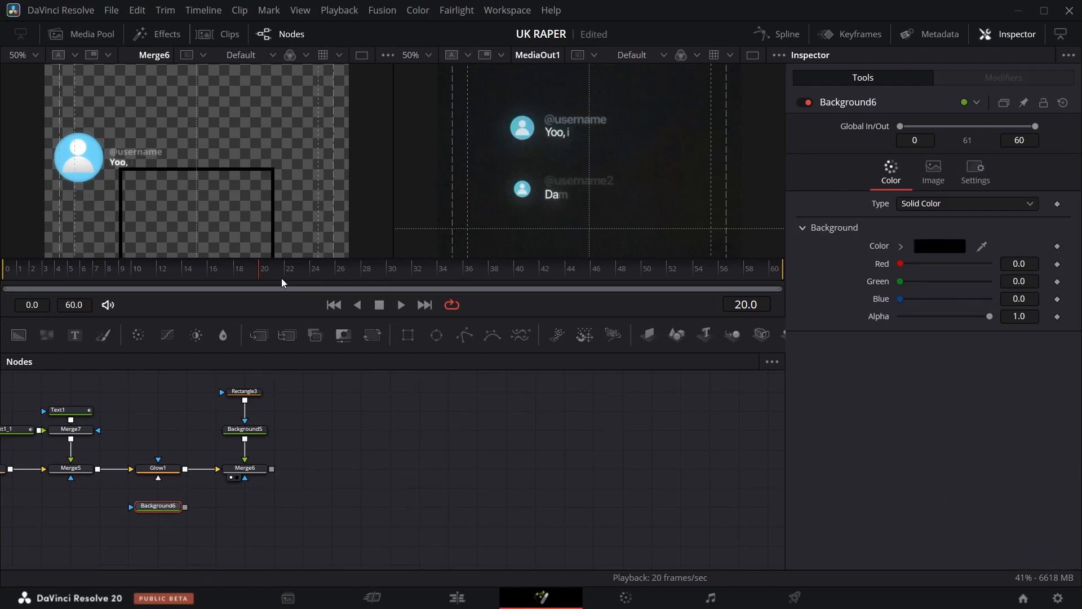
{"action": "mouse_move", "coordinate": [261, 275]}
{"action": "left_mouse_down"}
{"action": "mouse_move", "coordinate": [192, 281]}
{"action": "mouse_move", "coordinate": [265, 282]}
{"action": "left_mouse_up"}
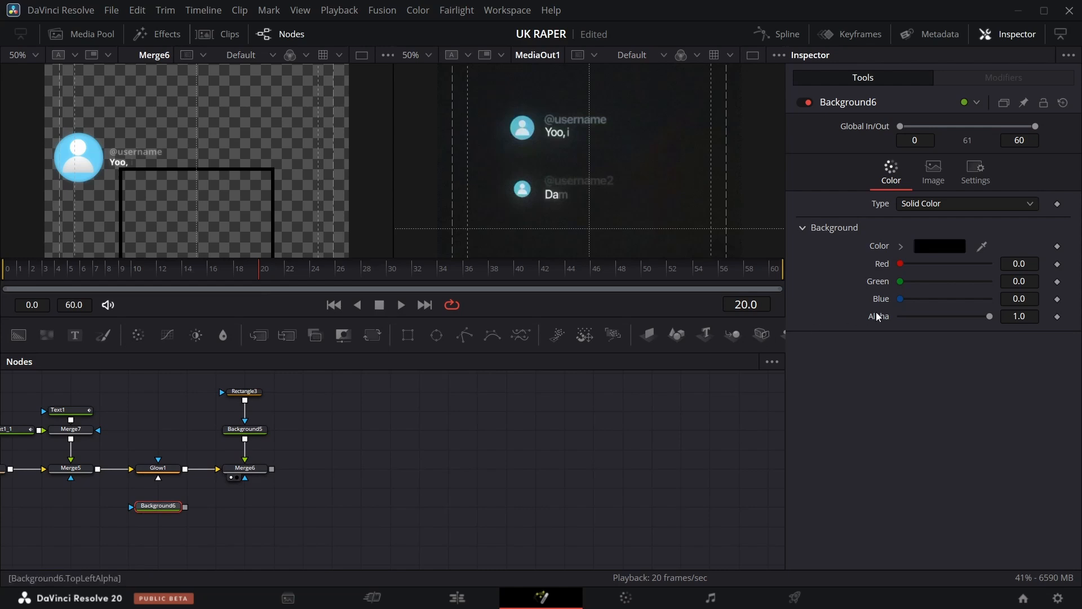
{"action": "left_click_drag", "start_coordinate": [997, 319], "coordinate": [877, 320]}
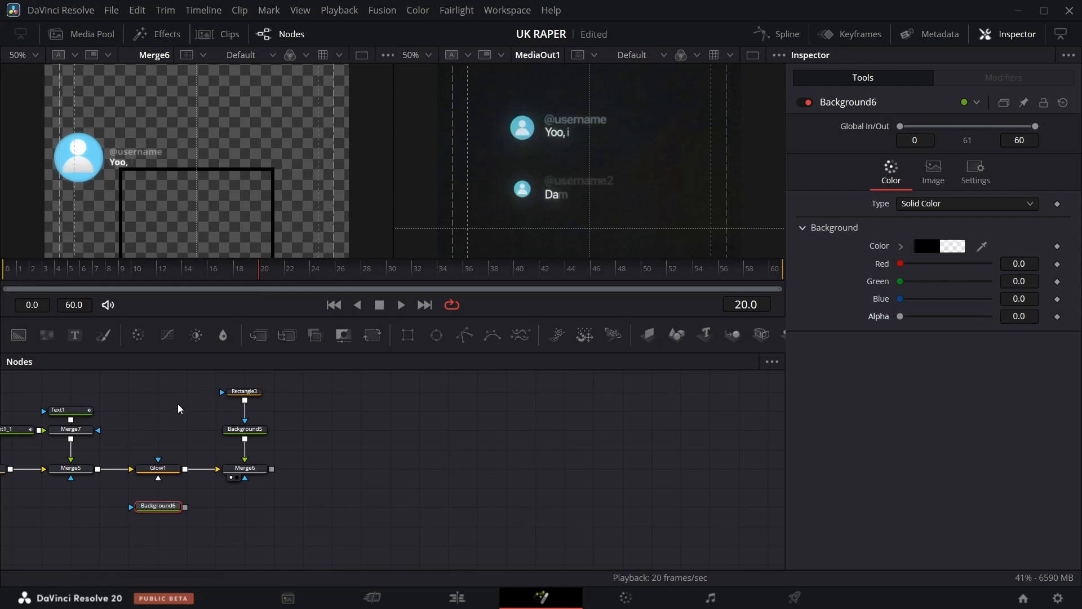
Merge the original card over the transparent background, then merge the duplicated card on top of that.
{"action": "left_click_drag", "start_coordinate": [272, 469], "coordinate": [185, 509]}
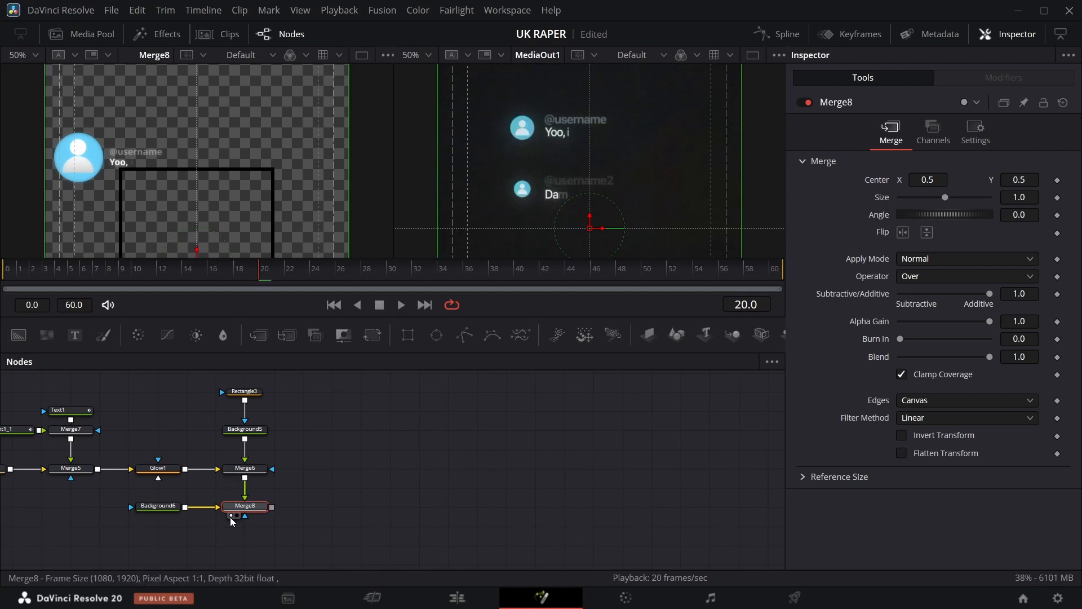
{"action": "scroll", "coordinate": [275, 423], "scroll_direction": "up", "scroll_amount": 2}
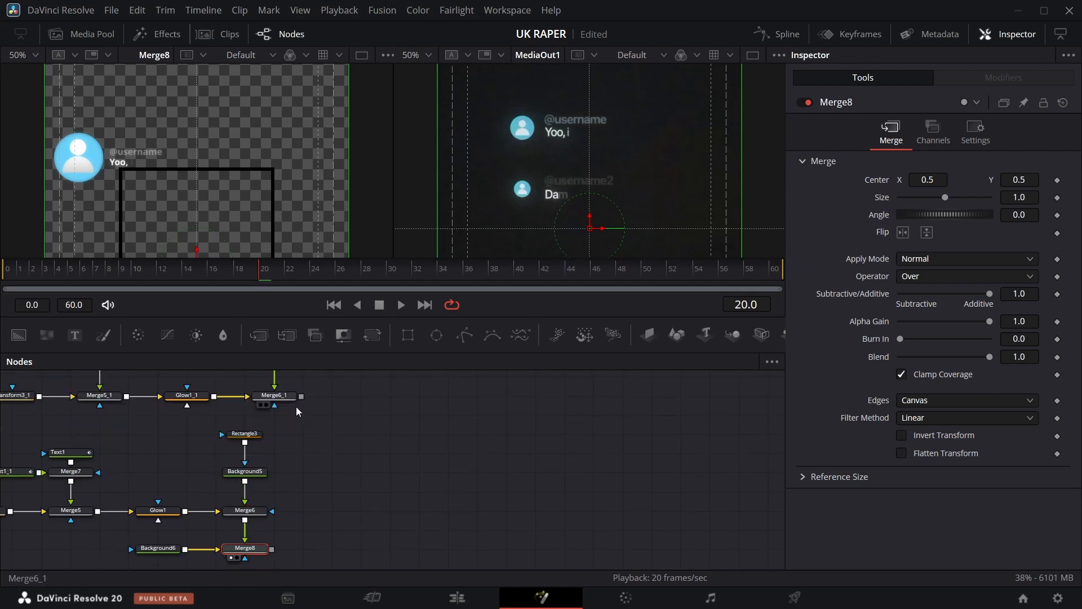
{"action": "left_click_drag", "start_coordinate": [302, 396], "coordinate": [274, 547]}
{"action": "scroll", "coordinate": [291, 399], "scroll_direction": "up", "scroll_amount": 4}
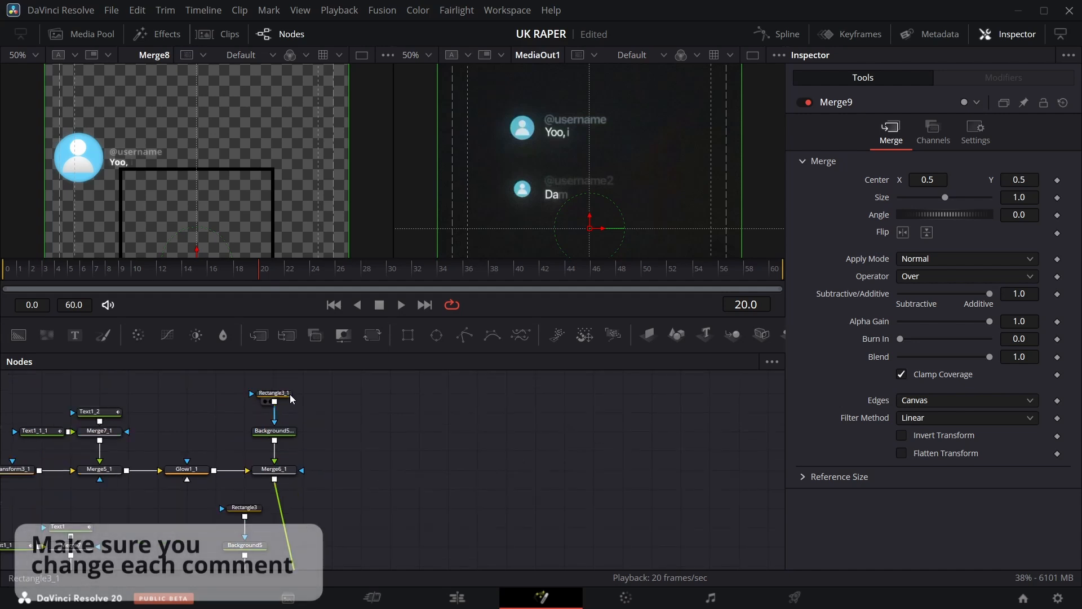
Insert a Transform after the duplicated card's merge and set its center Y to 0.443.
{"action": "left_click_drag", "start_coordinate": [269, 378], "coordinate": [304, 473]}
{"action": "left_click", "coordinate": [351, 491]}
{"action": "scroll", "coordinate": [360, 489], "scroll_direction": "down", "scroll_amount": 4}
{"action": "left_click", "coordinate": [309, 539]}
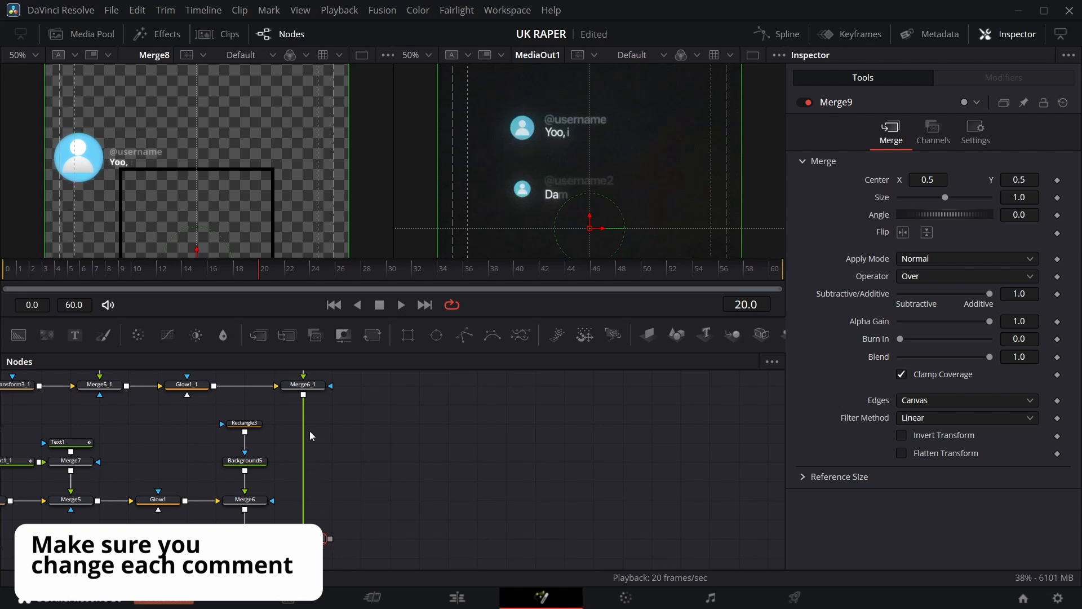
{"action": "scroll", "coordinate": [310, 431], "scroll_direction": "up", "scroll_amount": 4}
{"action": "left_click", "coordinate": [310, 475]}
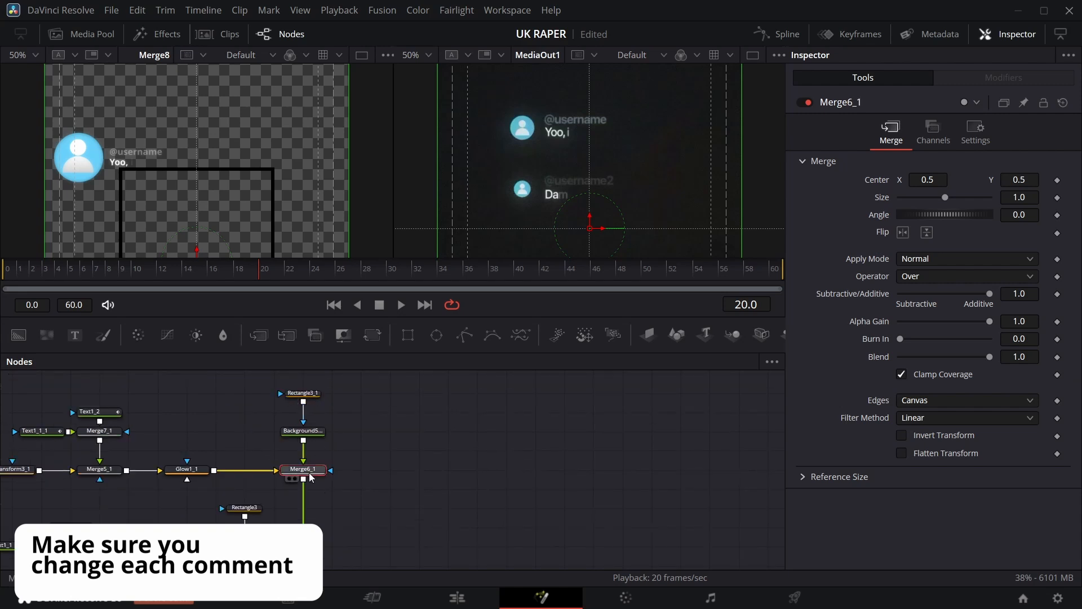
{"action": "left_click", "coordinate": [373, 335]}
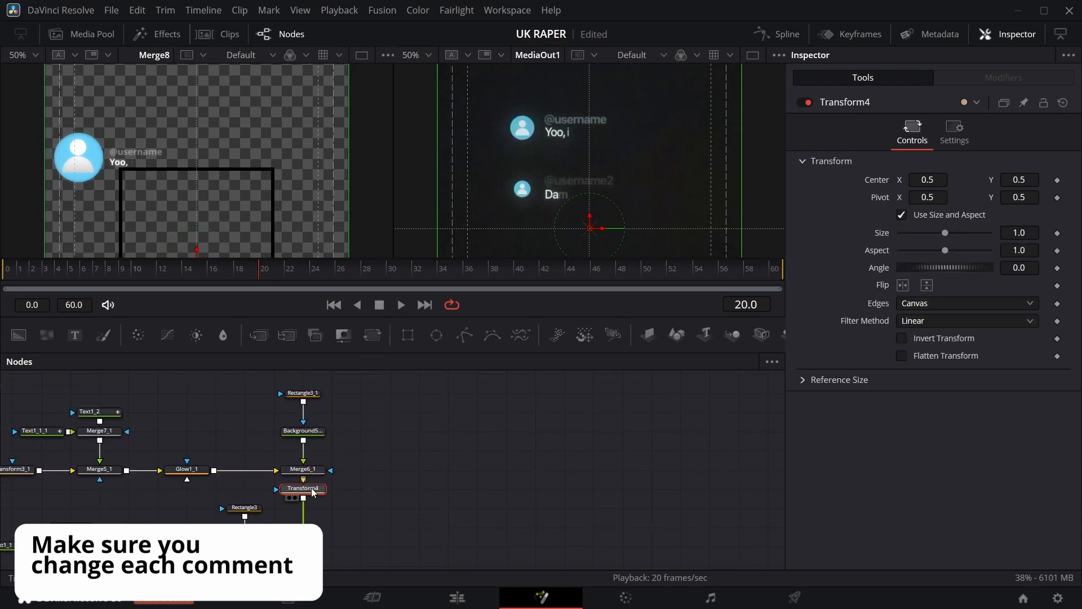
{"action": "left_click_drag", "start_coordinate": [314, 491], "coordinate": [314, 511]}
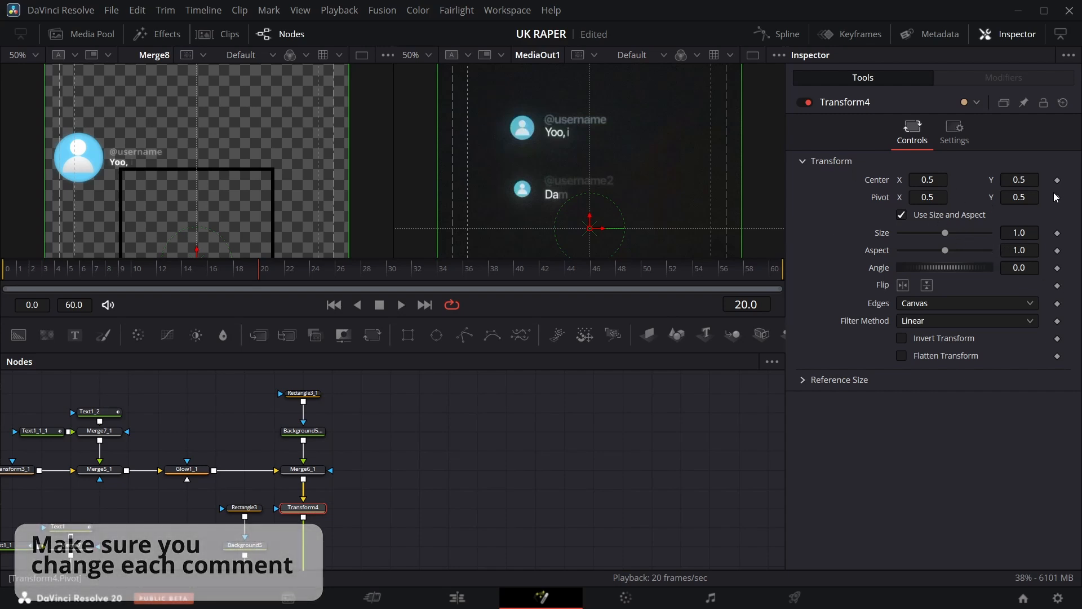
{"action": "left_click_drag", "start_coordinate": [1025, 180], "coordinate": [993, 180]}
{"action": "scroll", "coordinate": [409, 452], "scroll_direction": "down", "scroll_amount": 3}
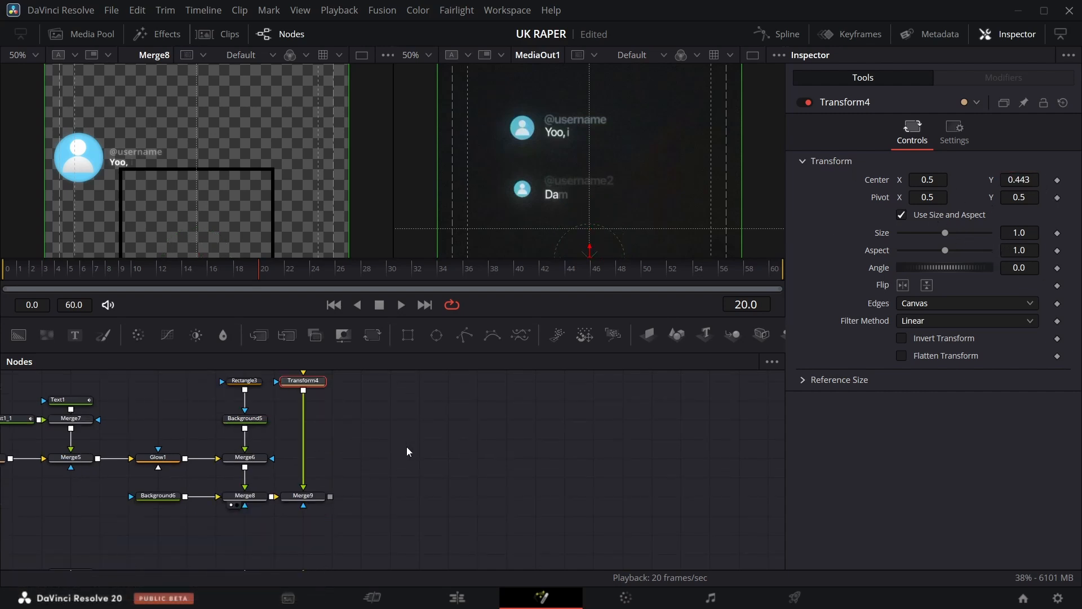
{"action": "left_click", "coordinate": [290, 506]}
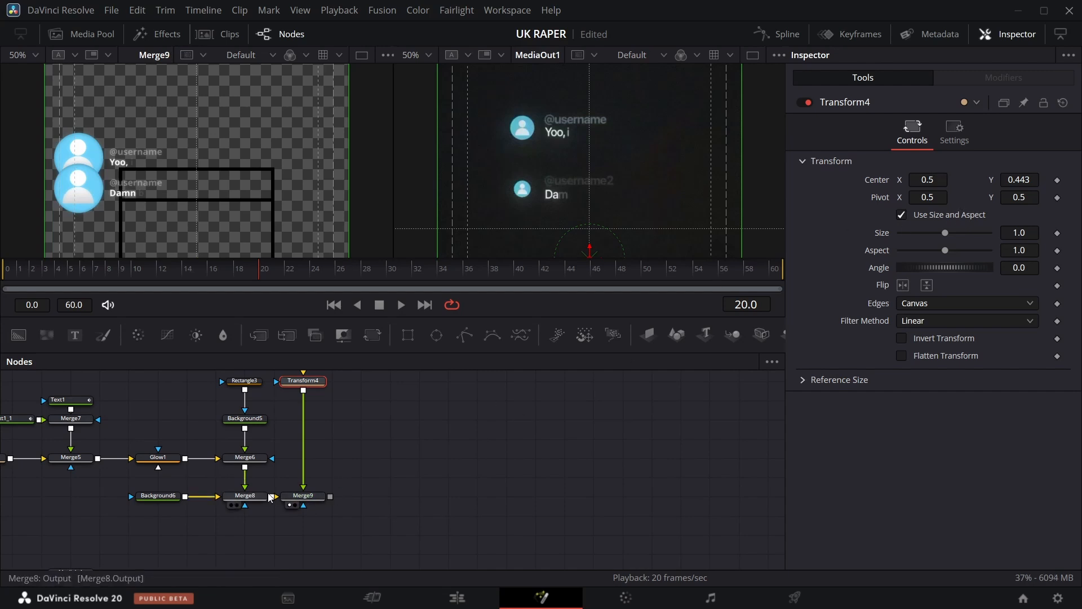
Delete the duplicate card's outline box nodes and connect its glow output directly into the Transform.
{"action": "scroll", "coordinate": [273, 489], "scroll_direction": "up", "scroll_amount": 4}
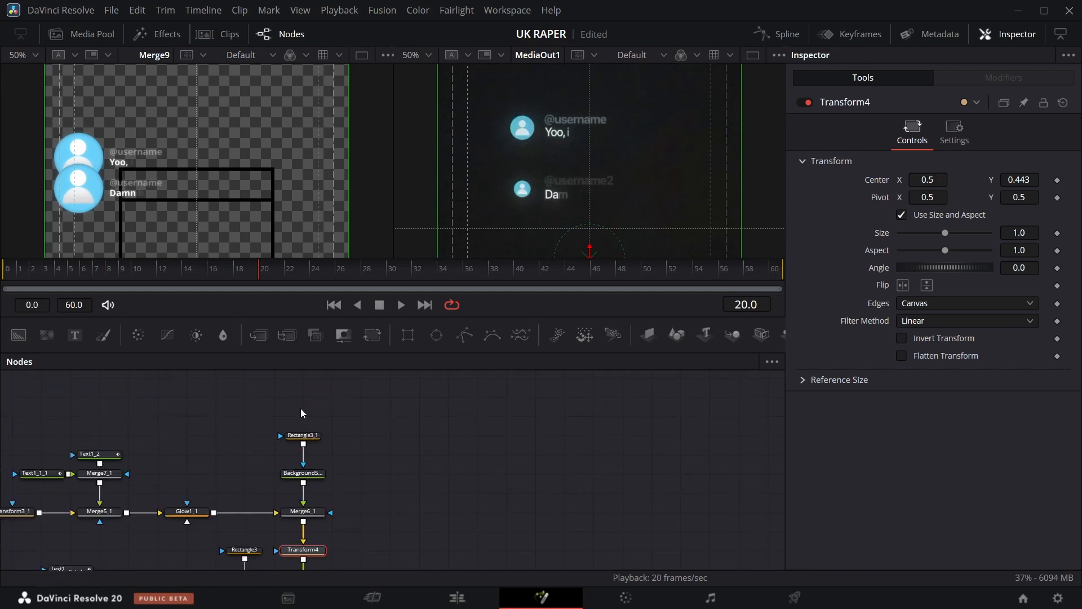
{"action": "left_click_drag", "start_coordinate": [300, 406], "coordinate": [314, 522]}
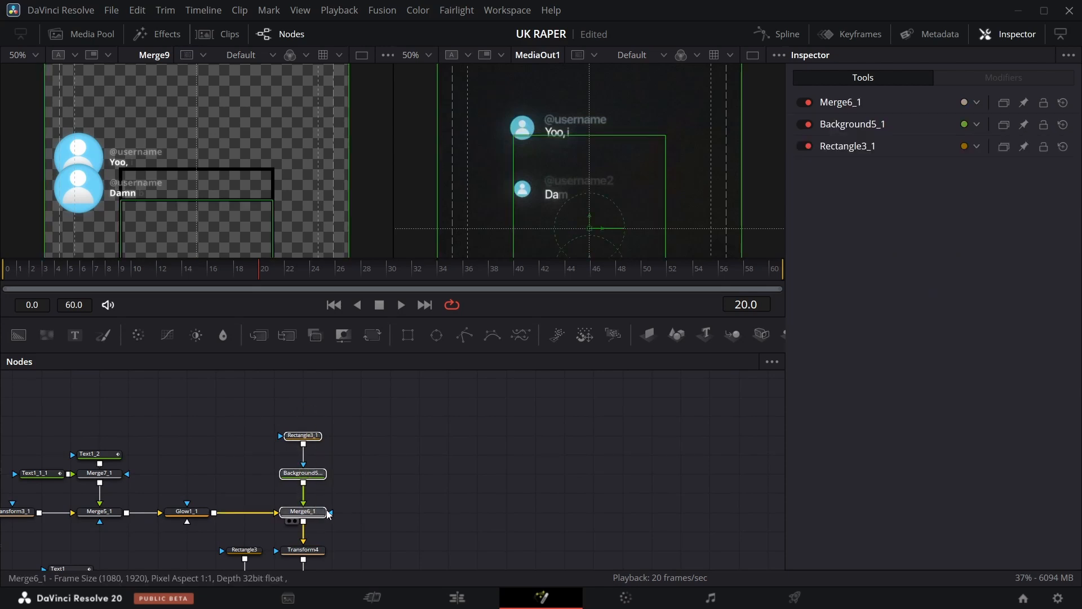
{"action": "key", "text": "Delete"}
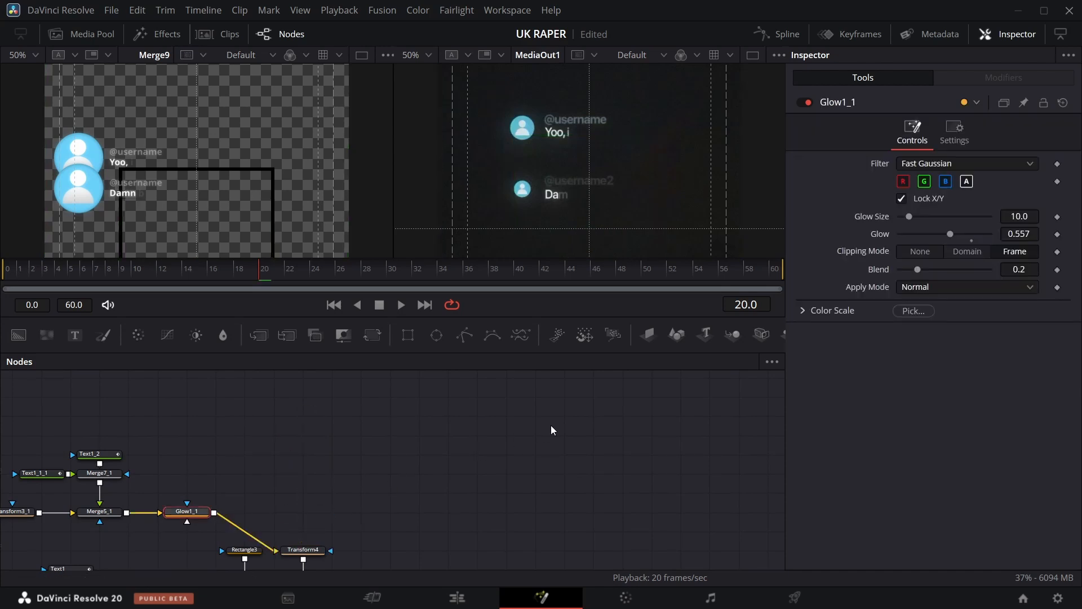
{"action": "left_click_drag", "start_coordinate": [197, 513], "coordinate": [314, 514]}
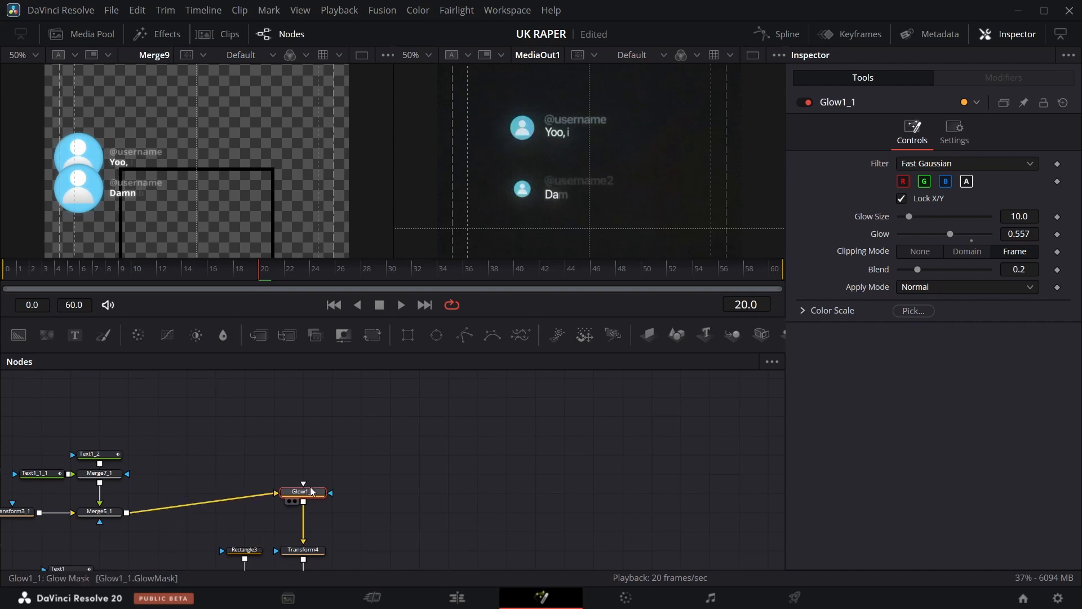
Lower the duplicated card by setting the Transform's center Y to 0.379.
{"action": "scroll", "coordinate": [364, 485], "scroll_direction": "down", "scroll_amount": 2}
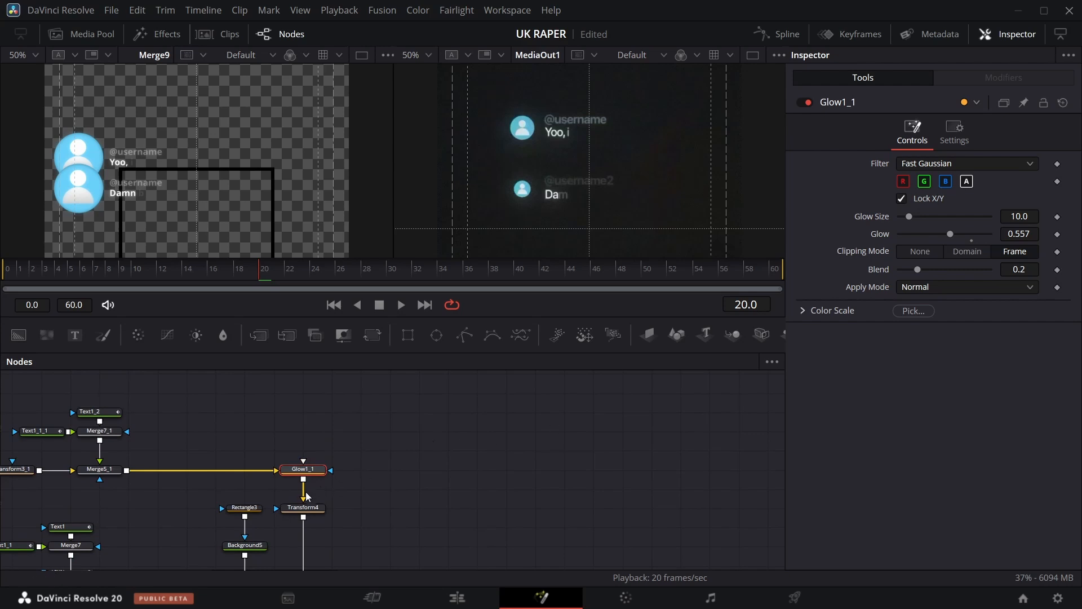
{"action": "left_click", "coordinate": [307, 508]}
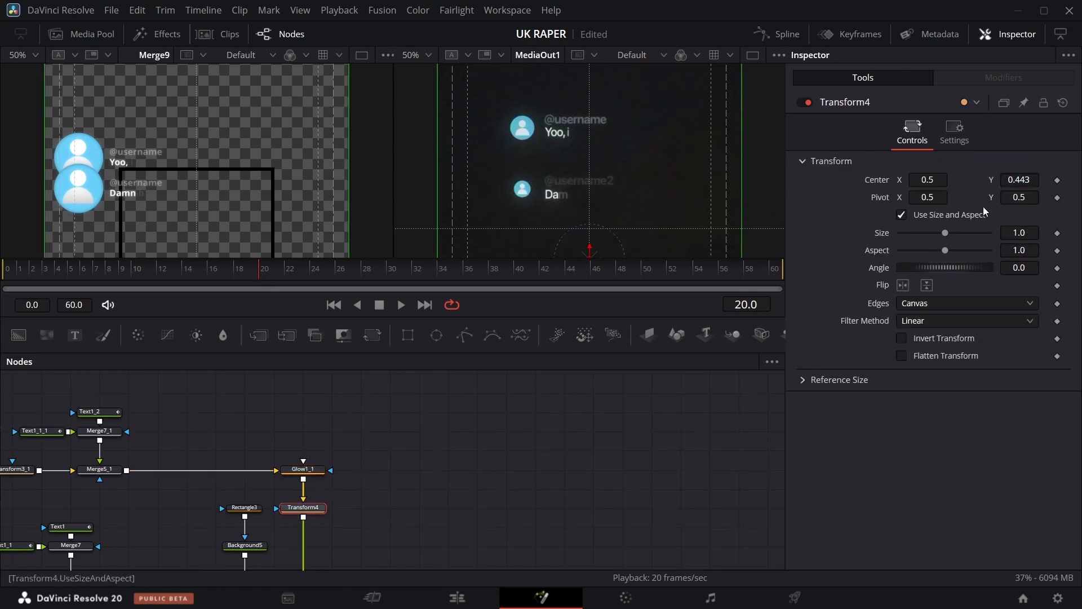
{"action": "left_click_drag", "start_coordinate": [1019, 179], "coordinate": [984, 180]}
{"action": "key", "text": "ctrl+f"}
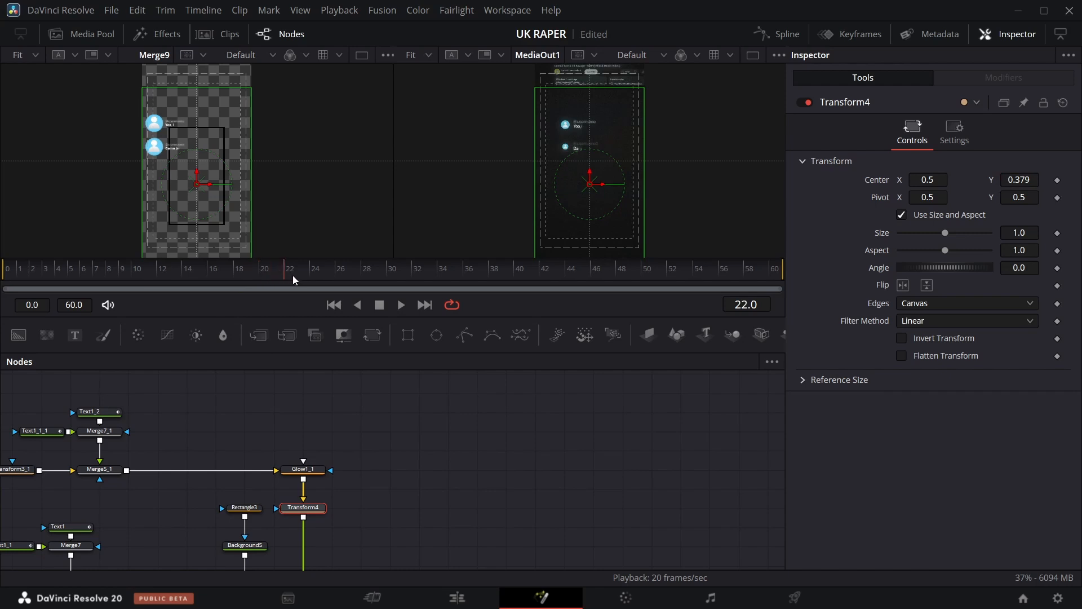
Scrub the timeline to preview how the two stacked comment cards animate in.
{"action": "left_click_drag", "start_coordinate": [292, 280], "coordinate": [332, 282]}
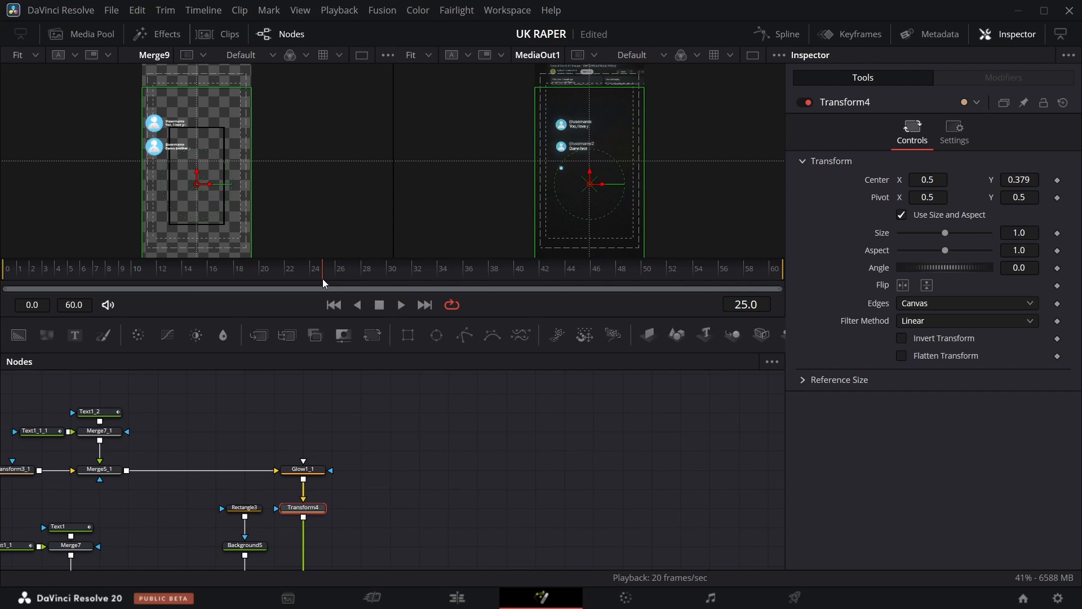
{"action": "left_click_drag", "start_coordinate": [304, 283], "coordinate": [252, 285]}
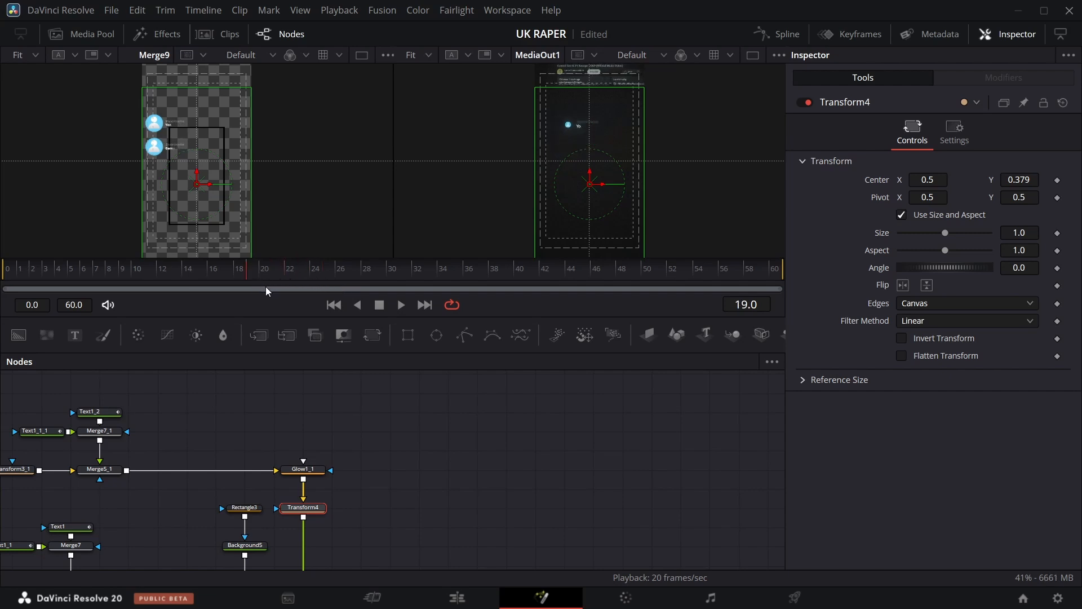
{"action": "scroll", "coordinate": [314, 432], "scroll_direction": "down", "scroll_amount": 3}
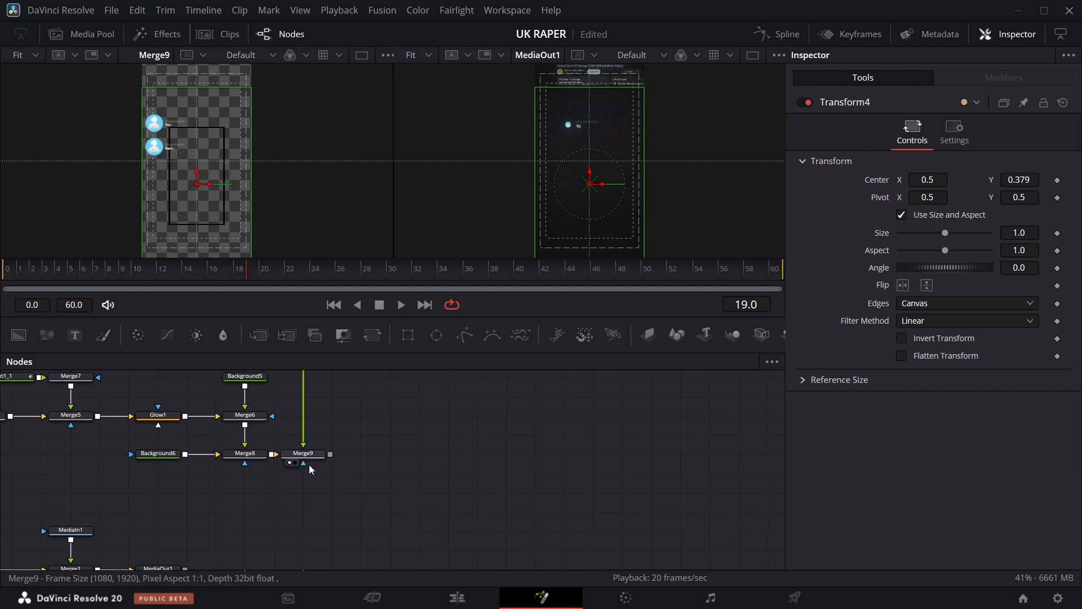
Animate Merge9's Blend from 0.0 at frame 19 to 1.0 at frame 20 so the second card fades in.
{"action": "left_click", "coordinate": [311, 457]}
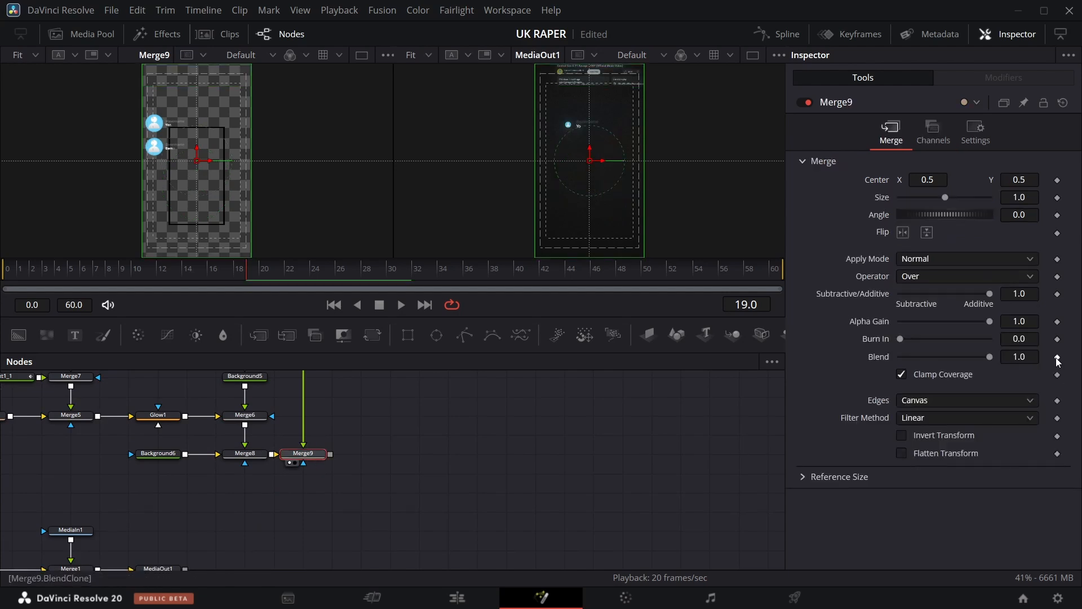
{"action": "key", "text": "Right"}
{"action": "key", "text": "Left"}
{"action": "left_click", "coordinate": [1058, 357]}
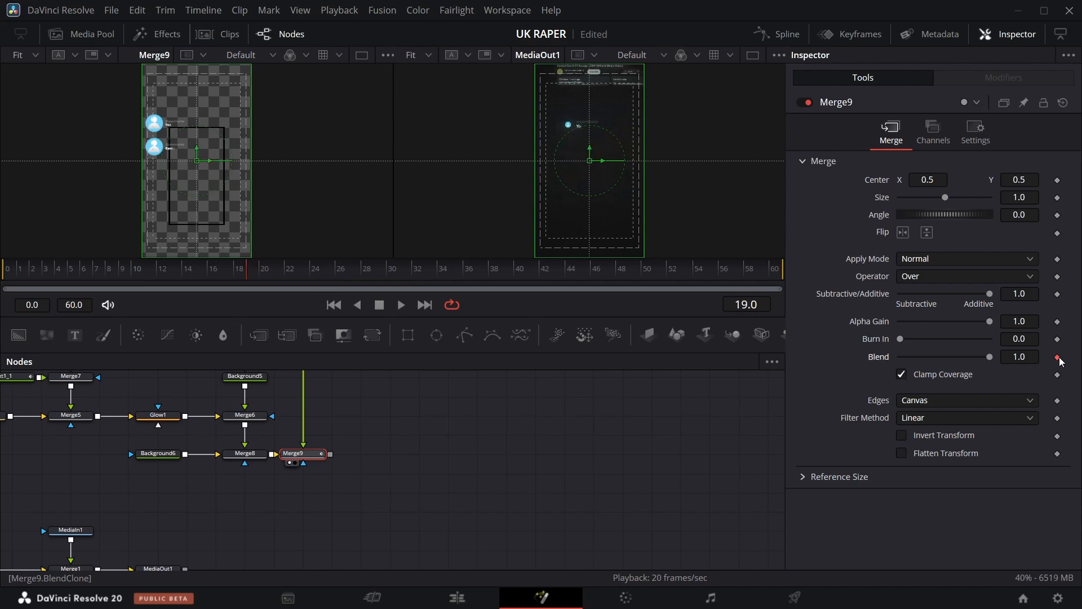
{"action": "left_click_drag", "start_coordinate": [990, 357], "coordinate": [901, 357]}
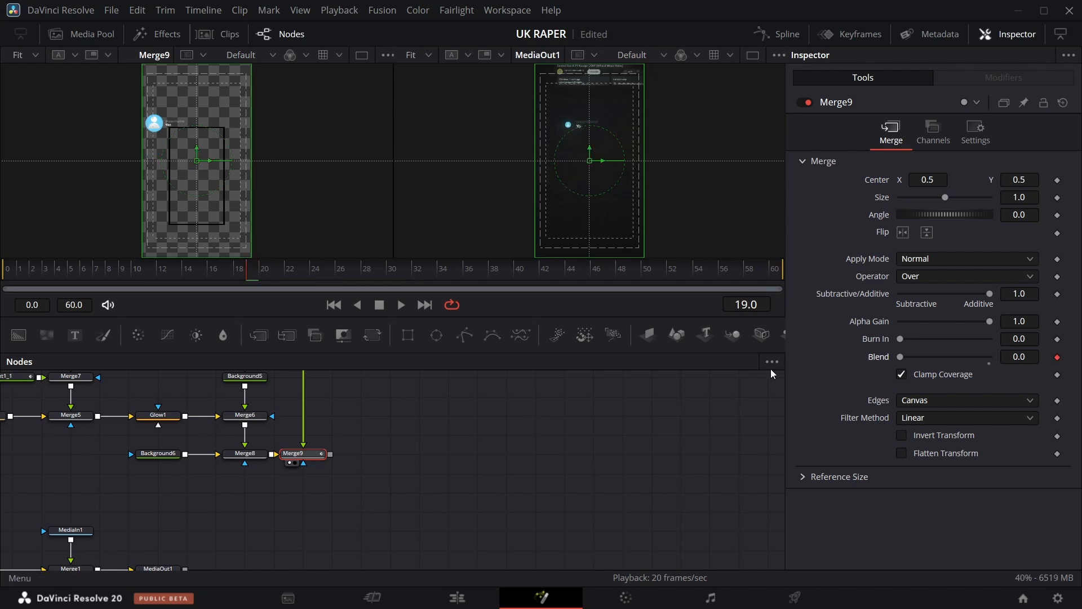
{"action": "key", "text": "Right"}
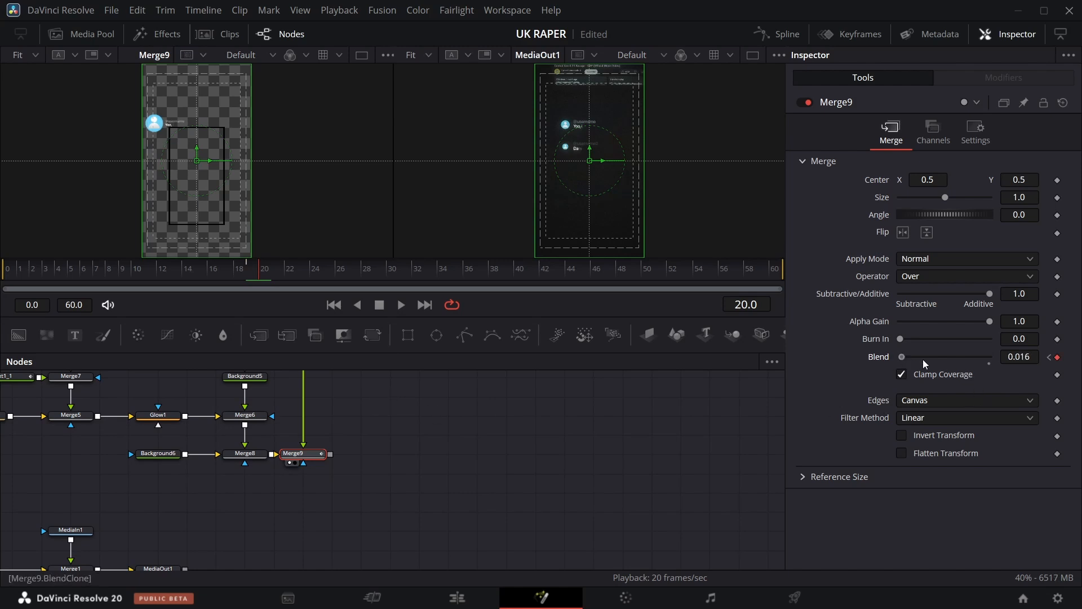
{"action": "left_click_drag", "start_coordinate": [925, 364], "coordinate": [1037, 368]}
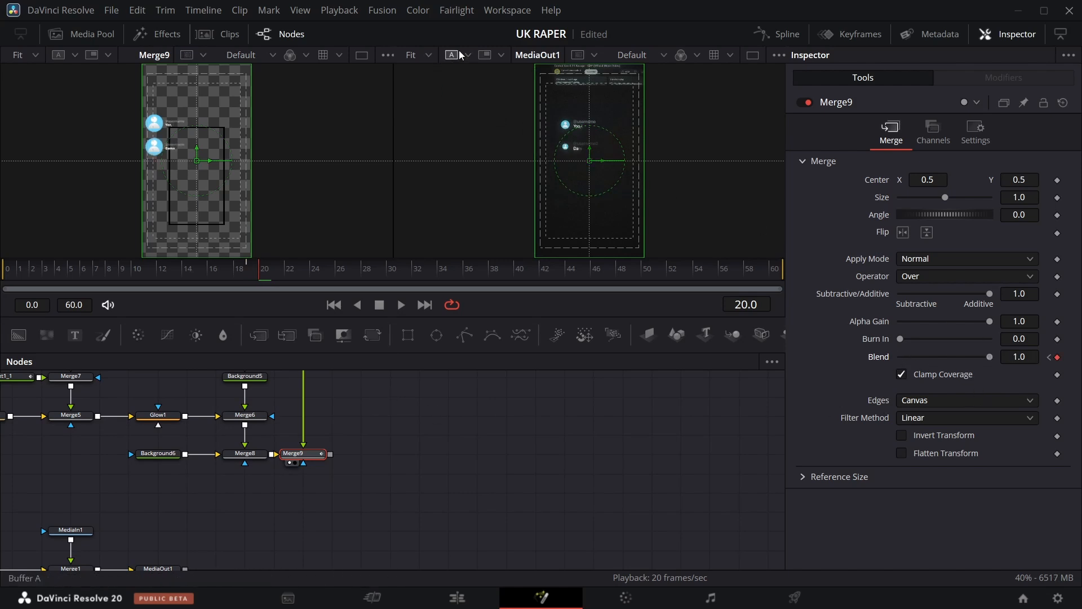
Set the output viewer zoom to 50% and frame the two comment cards.
{"action": "left_click", "coordinate": [431, 56]}
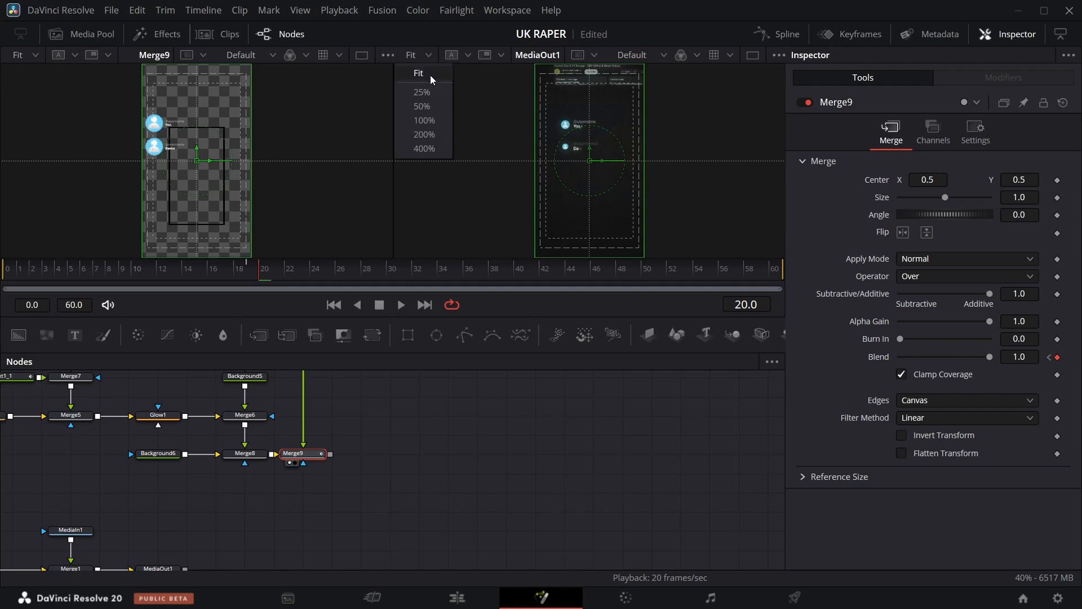
{"action": "left_click", "coordinate": [432, 106]}
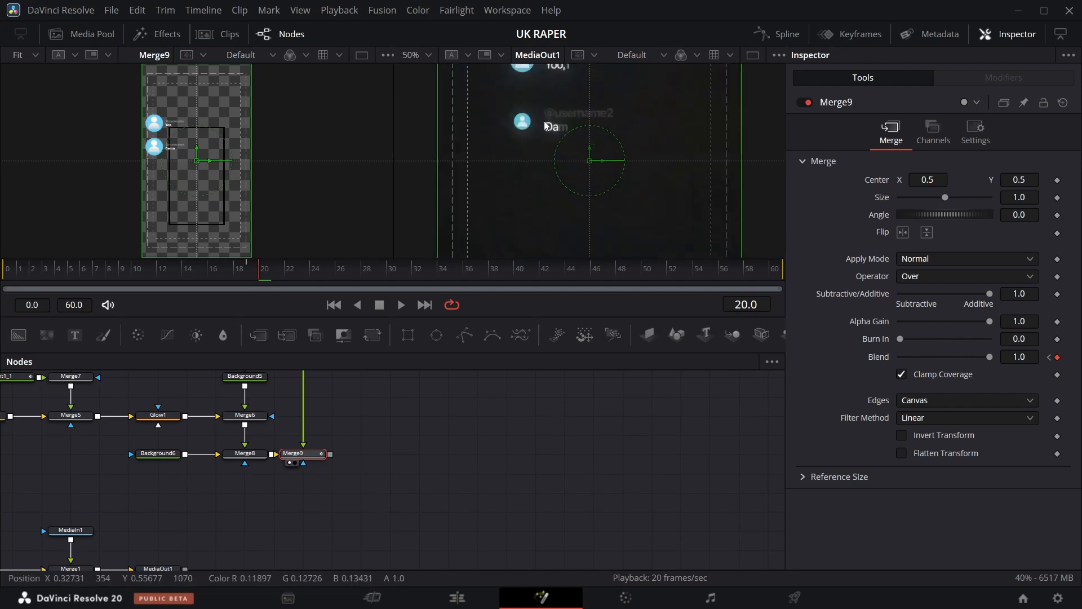
{"action": "scroll", "coordinate": [531, 141], "scroll_direction": "up", "scroll_amount": 2}
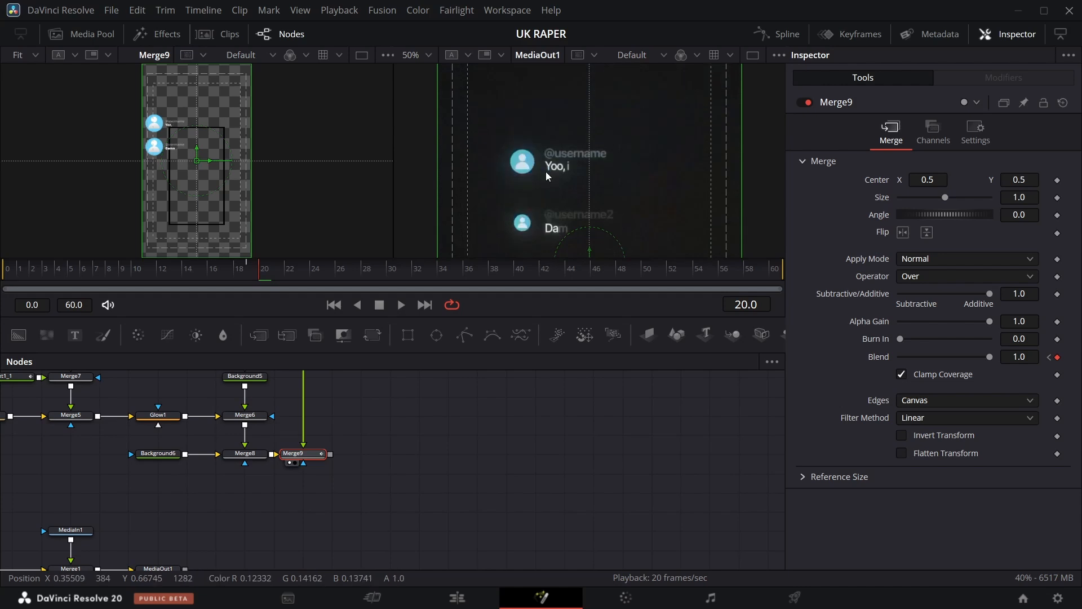
{"action": "scroll", "coordinate": [414, 454], "scroll_direction": "up", "scroll_amount": 3}
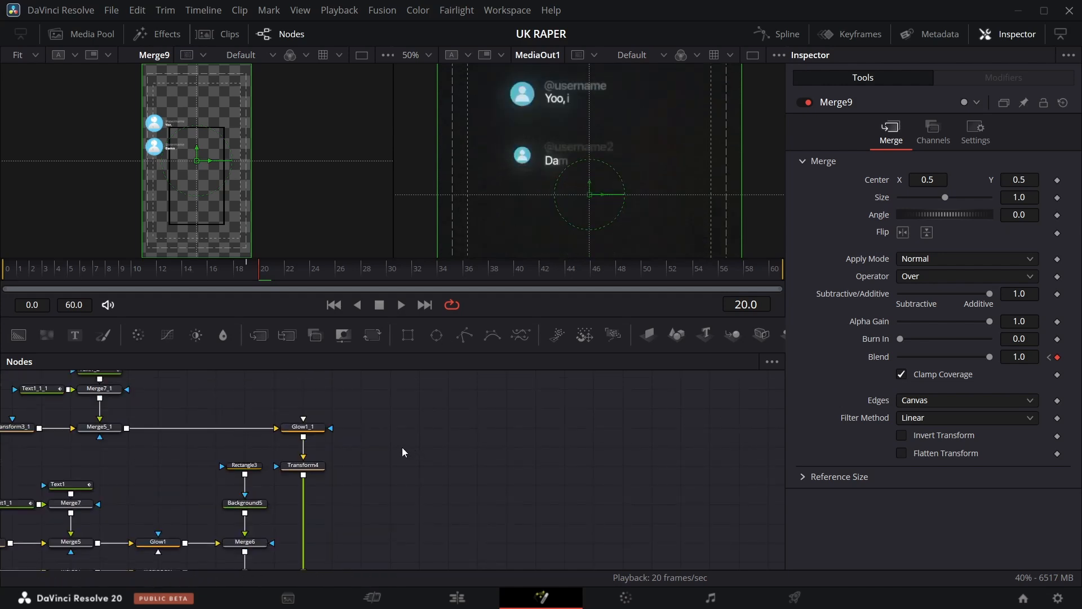
{"action": "scroll", "coordinate": [186, 419], "scroll_direction": "left", "scroll_amount": 10}
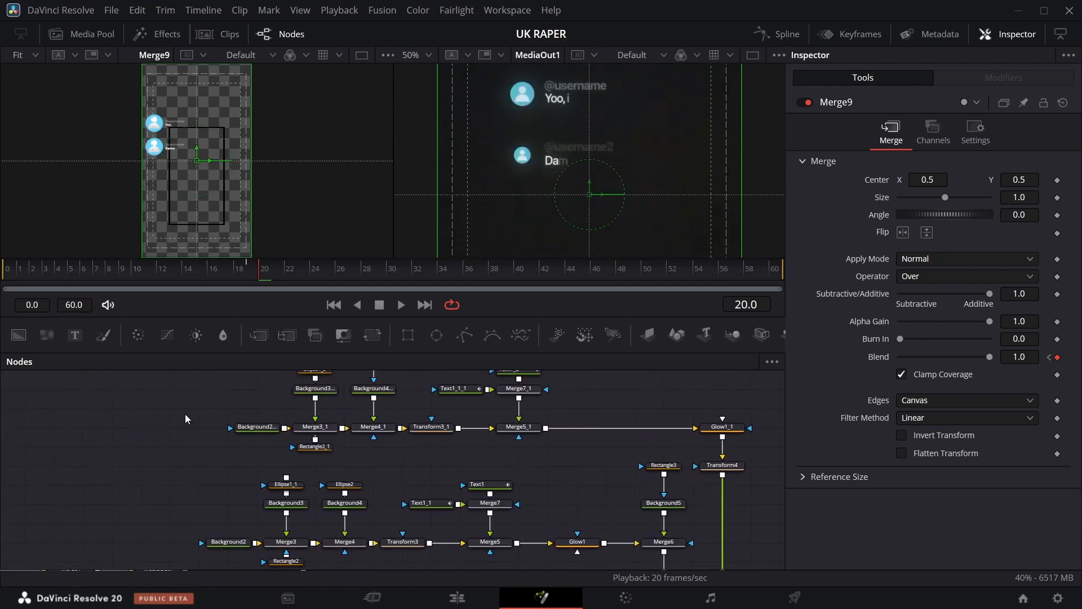
Select the original card's Transform3_1 and step frame by frame through the comment's appearance.
{"action": "left_click", "coordinate": [431, 427]}
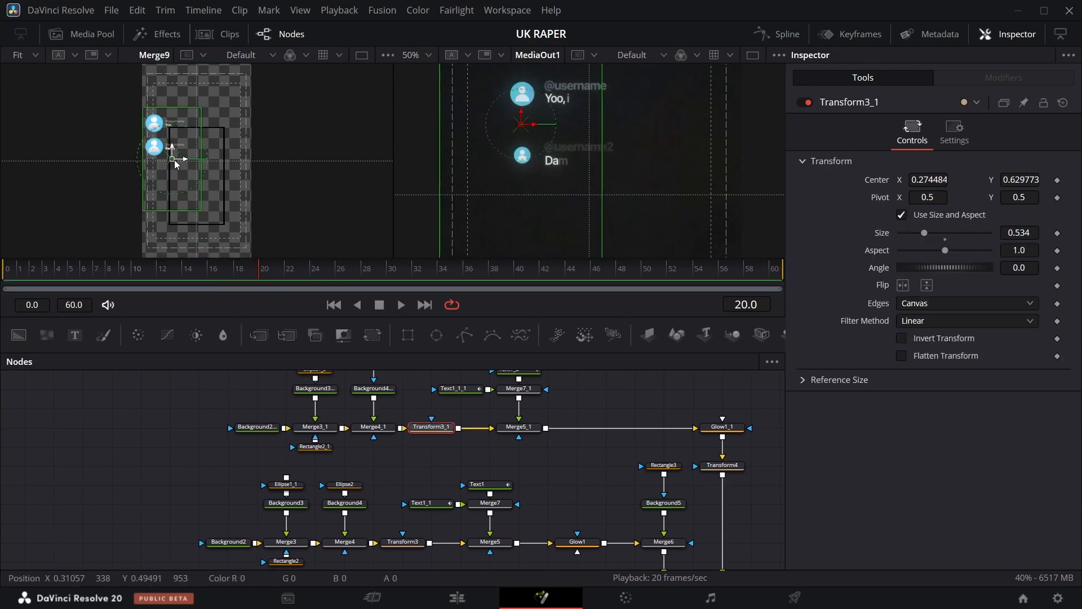
{"action": "left_click_drag", "start_coordinate": [175, 161], "coordinate": [173, 159]}
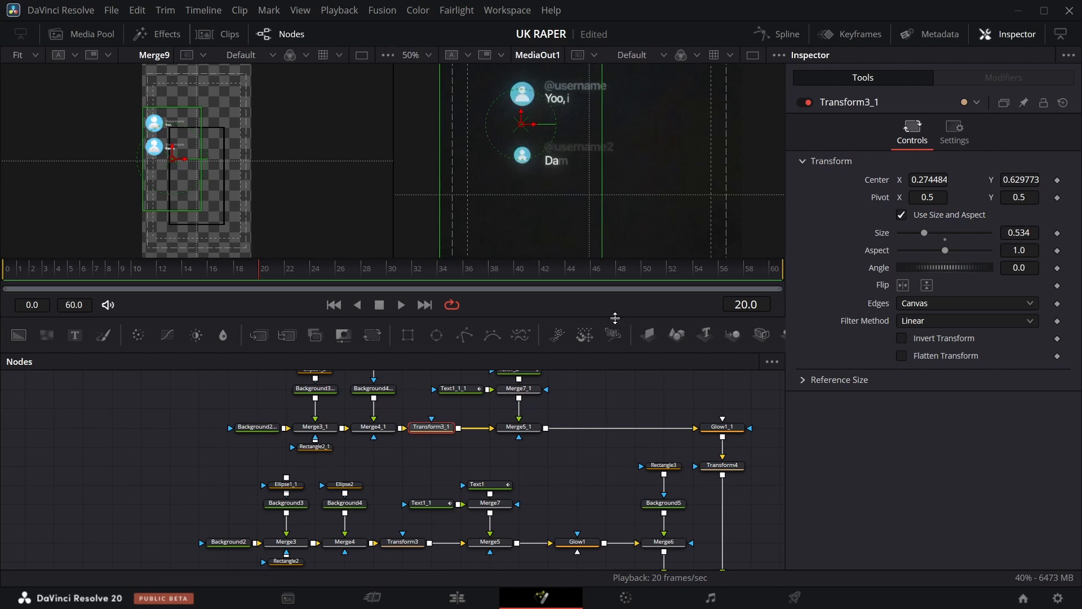
{"action": "key", "text": "Left"}
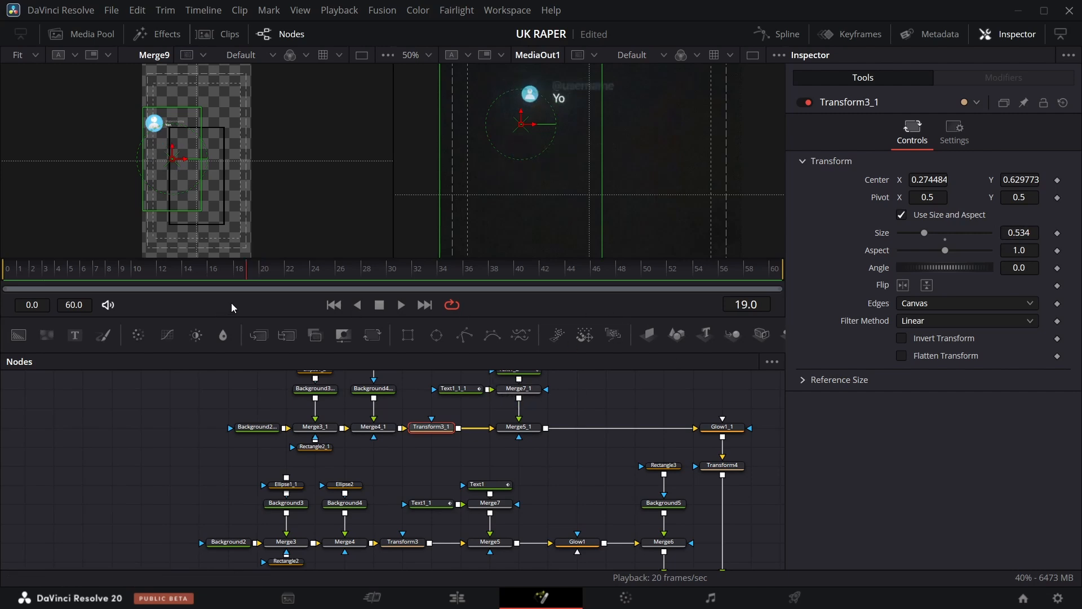
{"action": "key", "text": "Right"}
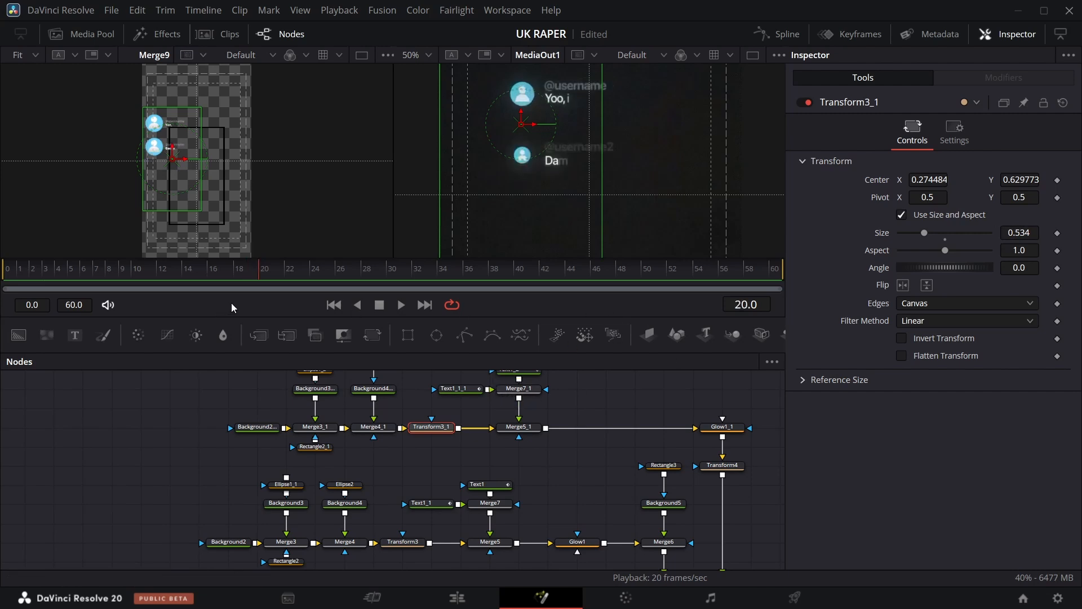
{"action": "key", "text": "Right"}
{"action": "key", "text": "Right"}
{"action": "key", "text": "Right"}
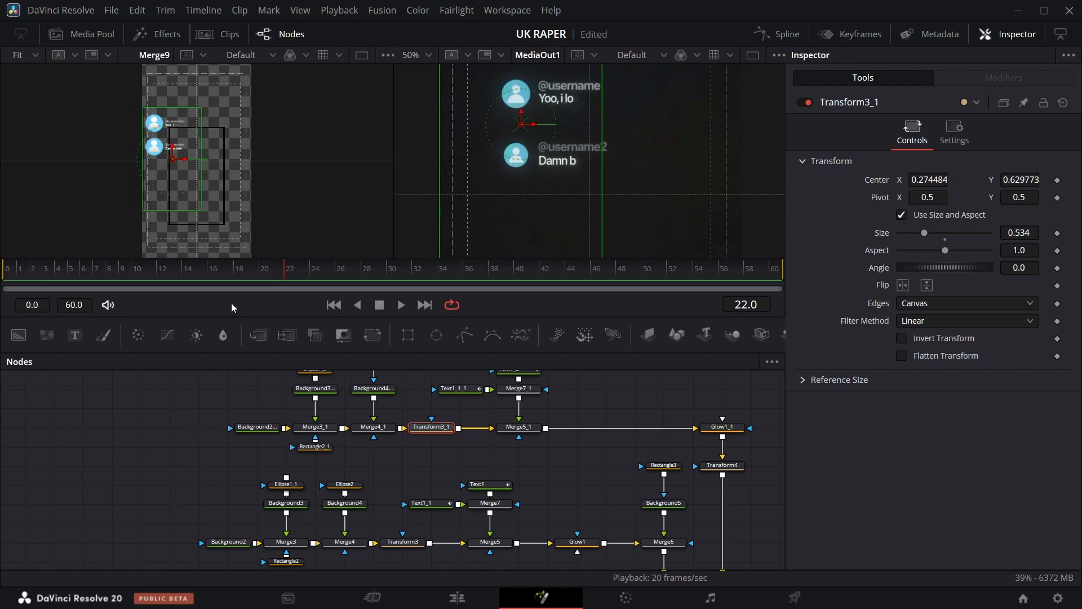
{"action": "key", "text": "Left"}
{"action": "key", "text": "Right"}
{"action": "key", "text": "Right"}
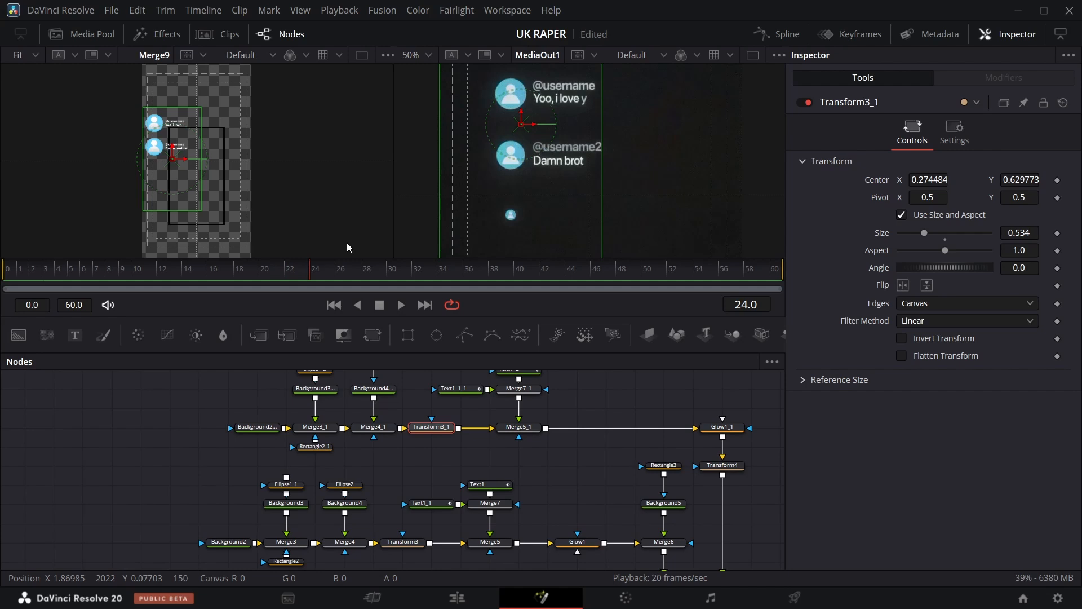
{"action": "key", "text": "Right"}
Keyframe Transform3_1's Size at 0.534 on frame 25 and 0.0 on frame 19 so the card scales in.
{"action": "left_click", "coordinate": [1059, 235]}
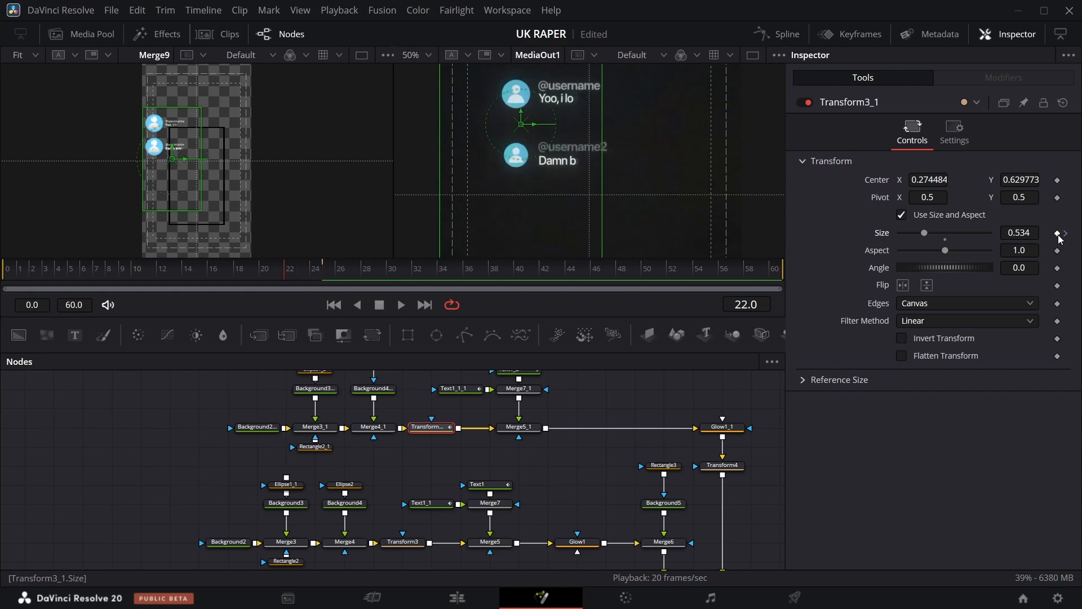
{"action": "key", "text": "Left"}
{"action": "key", "text": "Left"}
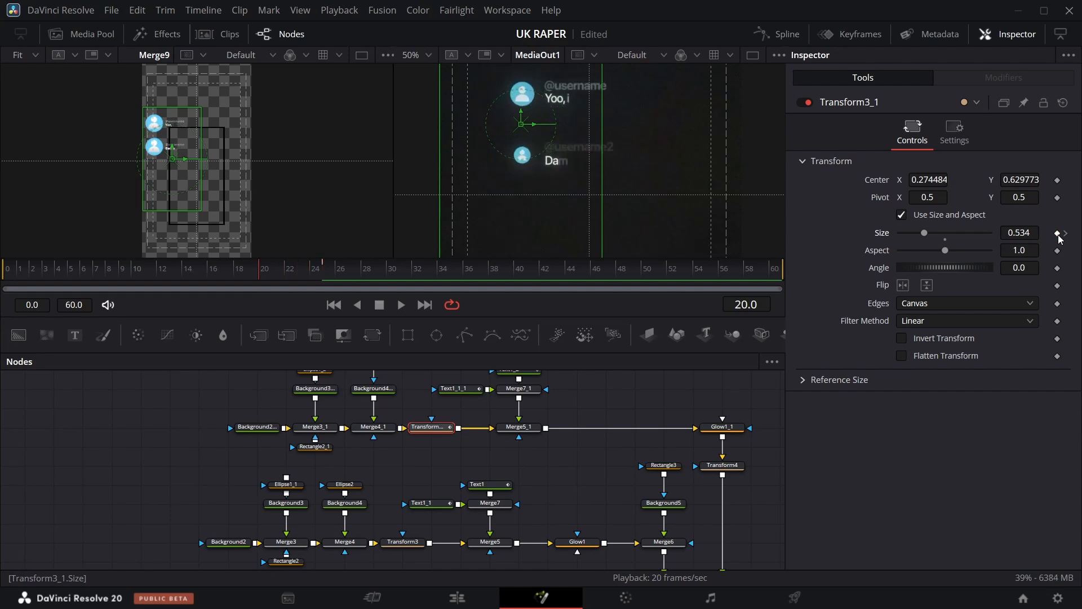
{"action": "key", "text": "Left"}
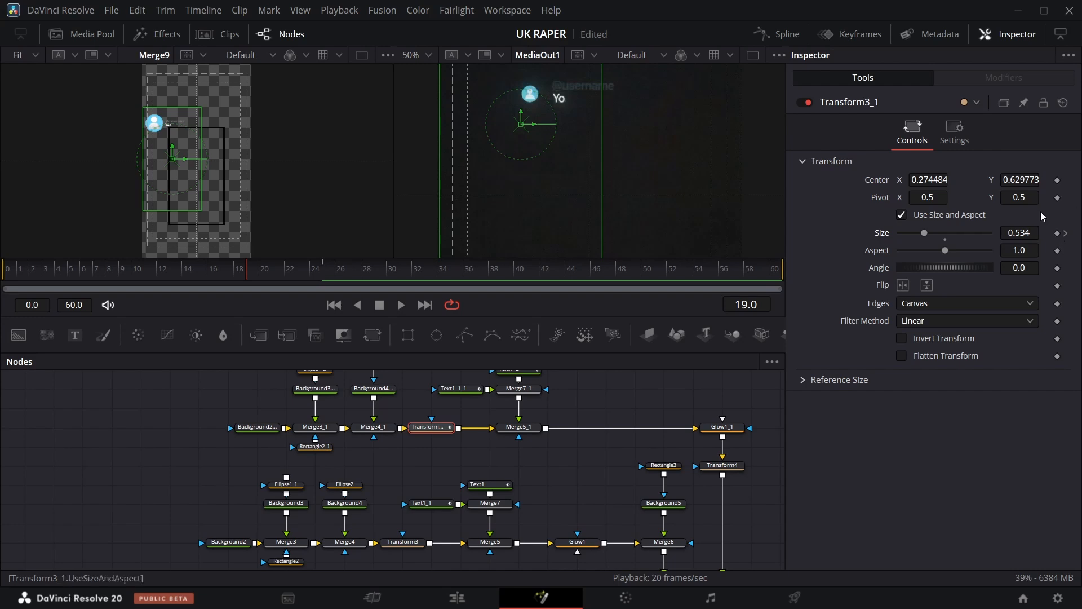
{"action": "left_click_drag", "start_coordinate": [925, 232], "coordinate": [753, 255]}
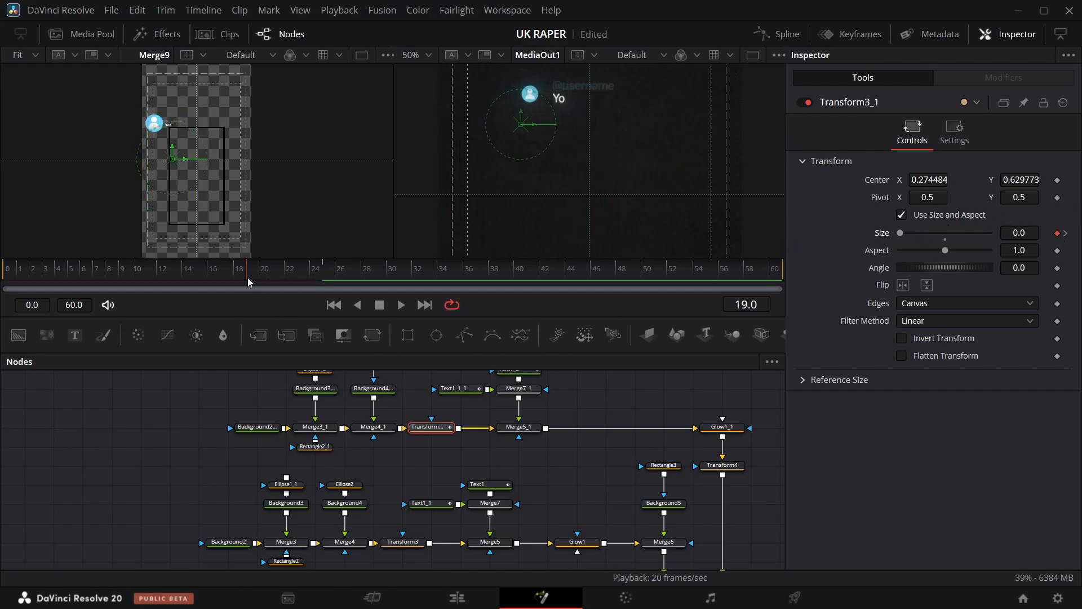
{"action": "left_click_drag", "start_coordinate": [248, 277], "coordinate": [317, 278]}
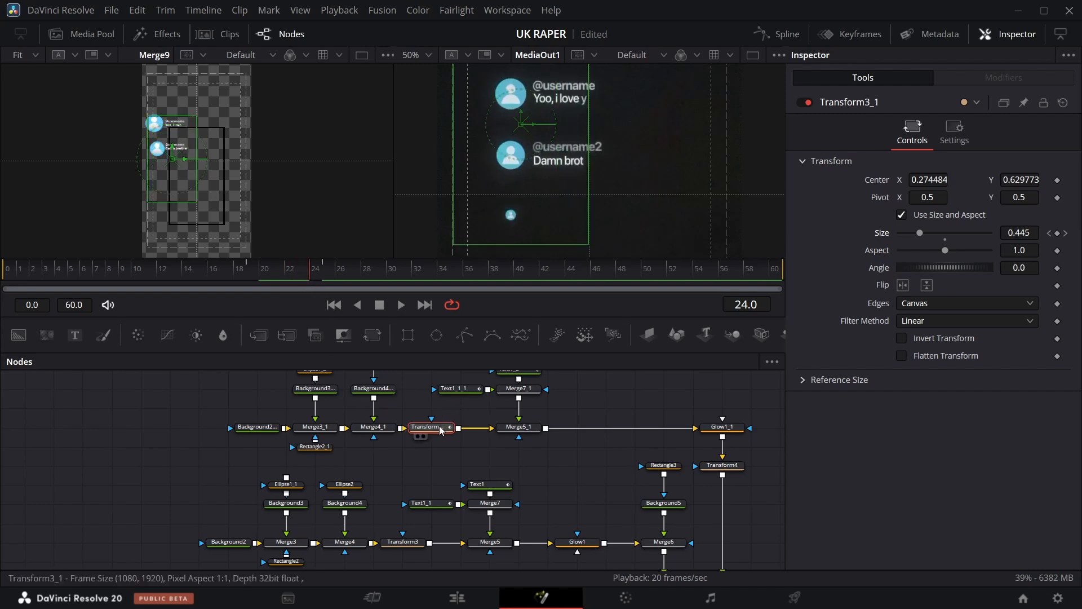
Try to shift Transform3_1's pivot toward the card's left side so it does not scale from the center.
{"action": "left_click_drag", "start_coordinate": [1029, 200], "coordinate": [1033, 201]}
{"action": "left_click_drag", "start_coordinate": [930, 197], "coordinate": [911, 197]}
{"action": "left_click_drag", "start_coordinate": [1022, 197], "coordinate": [1029, 196]}
{"action": "mouse_move", "coordinate": [1022, 180]}
{"action": "left_mouse_down"}
{"action": "mouse_move", "coordinate": [1012, 181]}
{"action": "mouse_move", "coordinate": [1022, 180]}
{"action": "left_mouse_up"}
{"action": "left_click_drag", "start_coordinate": [930, 197], "coordinate": [922, 198]}
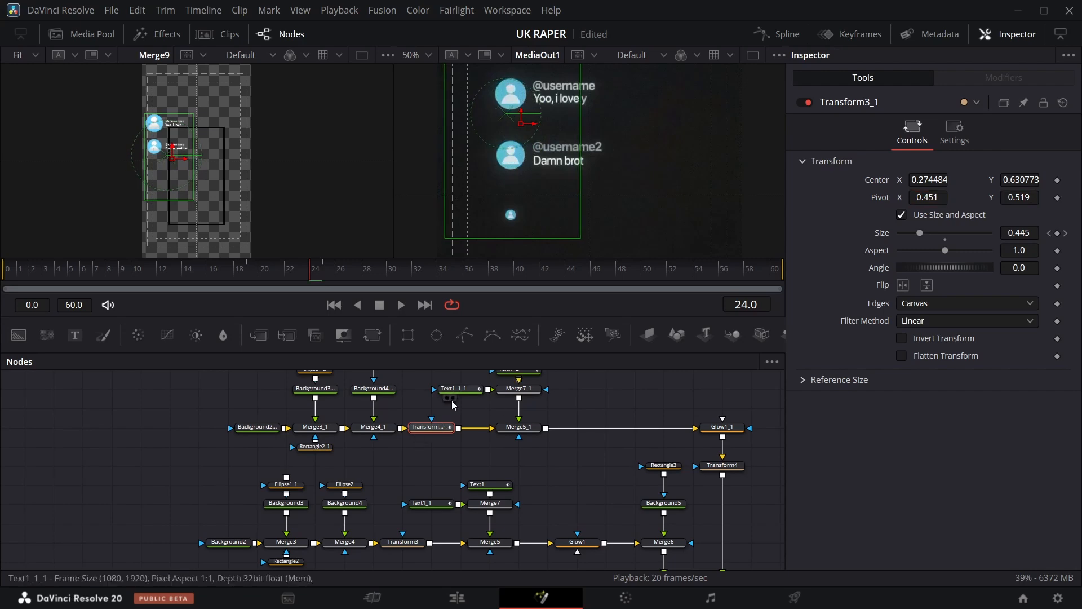
{"action": "scroll", "coordinate": [433, 433], "scroll_direction": "up", "scroll_amount": 1}
{"action": "left_click_drag", "start_coordinate": [1028, 240], "coordinate": [1027, 240]}
{"action": "key", "text": "ctrl+z"}
{"action": "left_click_drag", "start_coordinate": [167, 154], "coordinate": [152, 149]}
{"action": "left_click_drag", "start_coordinate": [929, 180], "coordinate": [949, 181]}
{"action": "double_click", "coordinate": [878, 197]}
Rebuild the avatar branch on a new Background node, rewire it into a new Merge and delete Transform3_1.
{"action": "left_click_drag", "start_coordinate": [257, 470], "coordinate": [170, 470]}
{"action": "left_click", "coordinate": [277, 472]}
{"action": "left_click", "coordinate": [484, 470]}
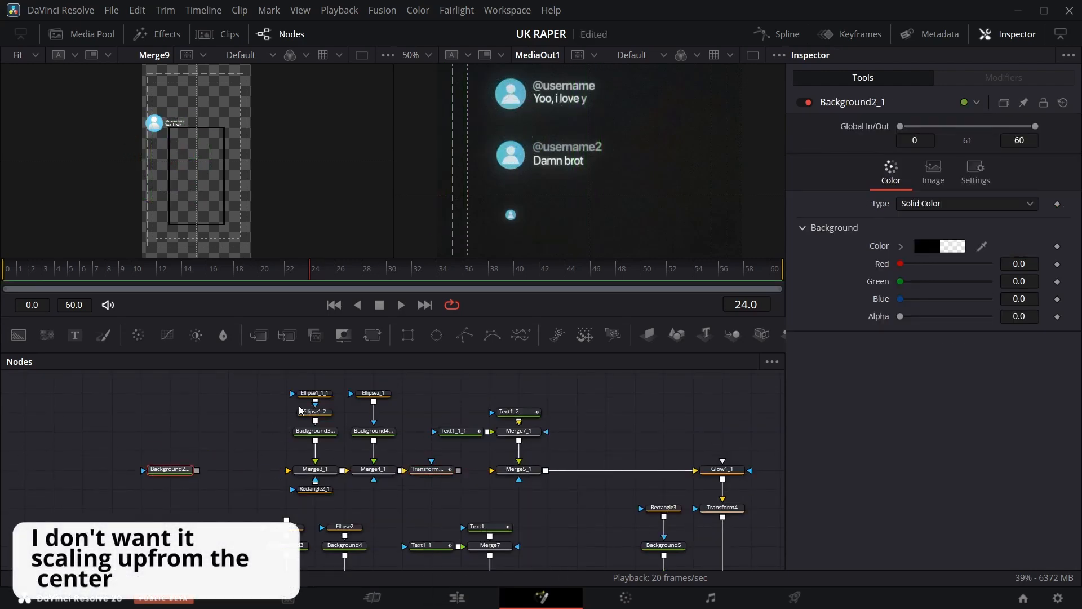
{"action": "left_click_drag", "start_coordinate": [464, 499], "coordinate": [288, 383]}
{"action": "left_click_drag", "start_coordinate": [315, 432], "coordinate": [286, 375]}
{"action": "left_click_drag", "start_coordinate": [18, 334], "coordinate": [284, 413]}
{"action": "left_click_drag", "start_coordinate": [430, 412], "coordinate": [197, 470]}
{"action": "left_click_drag", "start_coordinate": [429, 470], "coordinate": [497, 470]}
{"action": "mouse_move", "coordinate": [419, 412]}
{"action": "left_mouse_down"}
{"action": "mouse_move", "coordinate": [398, 450]}
{"action": "mouse_move", "coordinate": [395, 432]}
{"action": "mouse_move", "coordinate": [410, 430]}
{"action": "left_mouse_up"}
{"action": "left_click", "coordinate": [407, 469]}
{"action": "left_click_drag", "start_coordinate": [1020, 197], "coordinate": [1021, 198]}
{"action": "left_click", "coordinate": [398, 432]}
{"action": "key", "text": "Delete"}
Insert Transform5 after Merge4_1 and set its center to 0.469, 0.494 and pivot to 0.13, 0.691.
{"action": "scroll", "coordinate": [159, 420], "scroll_direction": "up", "scroll_amount": 2}
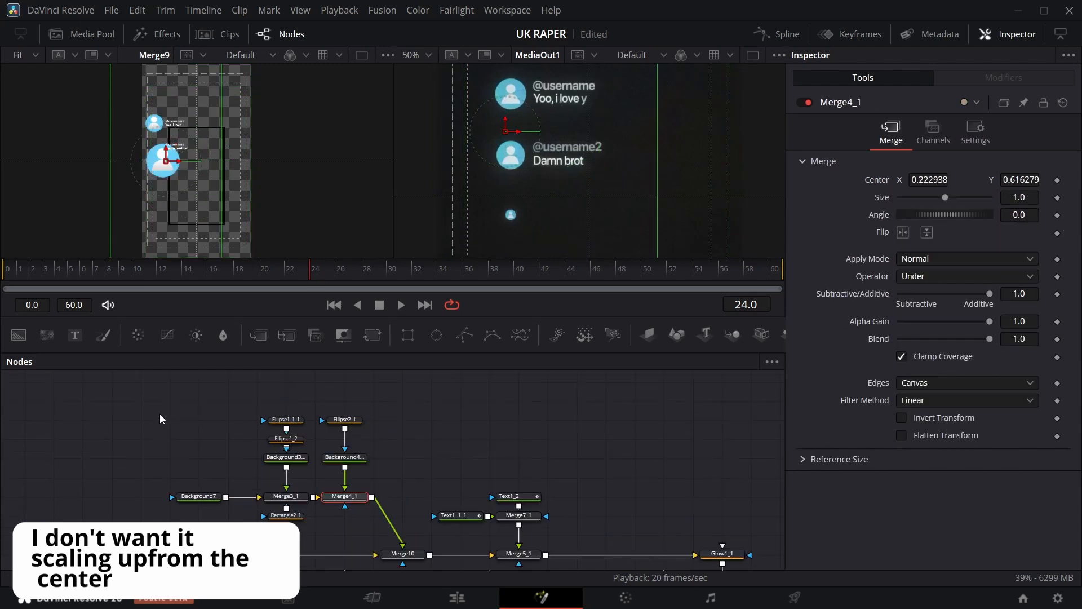
{"action": "left_click_drag", "start_coordinate": [160, 421], "coordinate": [377, 530]}
{"action": "left_click_drag", "start_coordinate": [345, 496], "coordinate": [402, 477]}
{"action": "scroll", "coordinate": [438, 447], "scroll_direction": "down", "scroll_amount": 1}
{"action": "left_click_drag", "start_coordinate": [372, 335], "coordinate": [402, 473]}
{"action": "left_click_drag", "start_coordinate": [1019, 198], "coordinate": [1072, 197]}
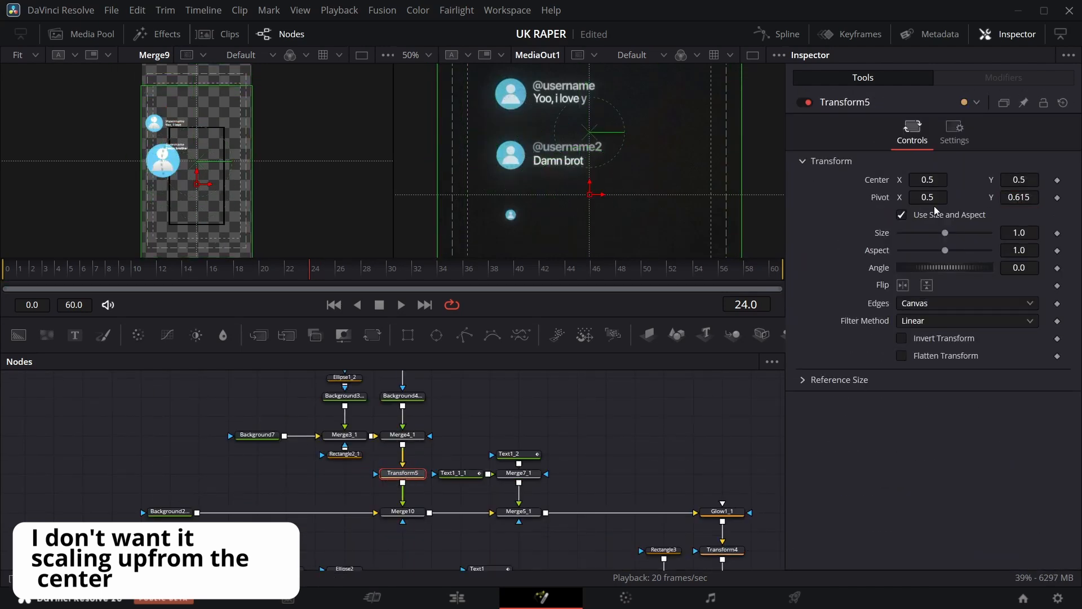
{"action": "left_click_drag", "start_coordinate": [930, 197], "coordinate": [749, 199]}
{"action": "left_click_drag", "start_coordinate": [1019, 198], "coordinate": [1061, 198]}
{"action": "left_click_drag", "start_coordinate": [929, 197], "coordinate": [912, 197]}
{"action": "left_click_drag", "start_coordinate": [1022, 181], "coordinate": [1018, 181]}
{"action": "left_click_drag", "start_coordinate": [934, 182], "coordinate": [929, 184]}
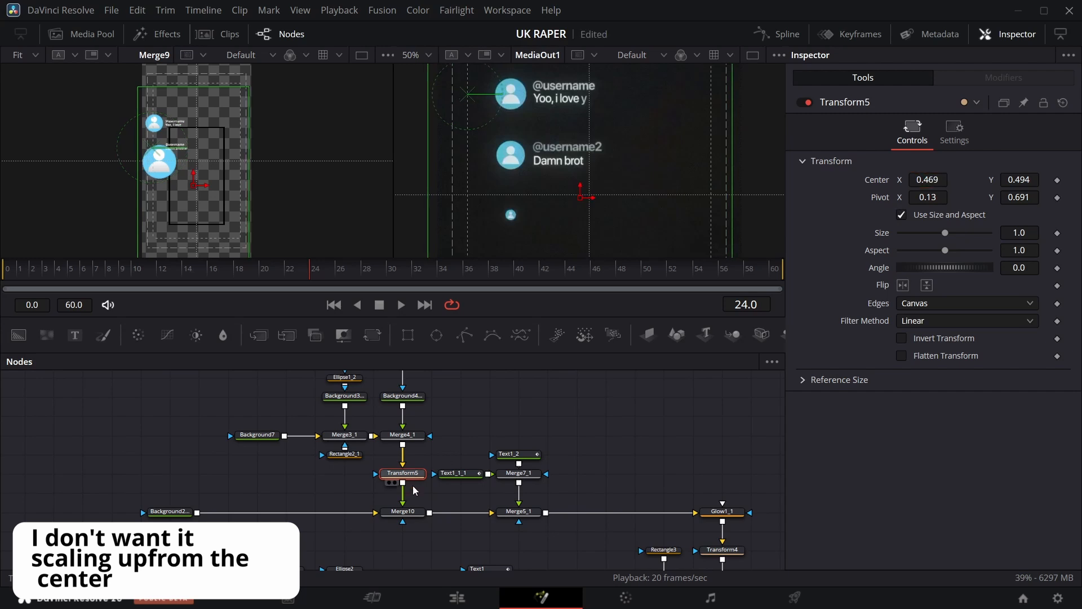
Insert Transform6 above Transform5, scale it to about 0.577 and position it over the avatar card.
{"action": "left_click_drag", "start_coordinate": [411, 476], "coordinate": [412, 494]}
{"action": "left_click_drag", "start_coordinate": [371, 337], "coordinate": [402, 455]}
{"action": "left_click_drag", "start_coordinate": [1019, 232], "coordinate": [845, 233]}
{"action": "left_click_drag", "start_coordinate": [192, 185], "coordinate": [175, 165]}
{"action": "left_click_drag", "start_coordinate": [1019, 232], "coordinate": [955, 233]}
{"action": "left_click_drag", "start_coordinate": [175, 165], "coordinate": [178, 165]}
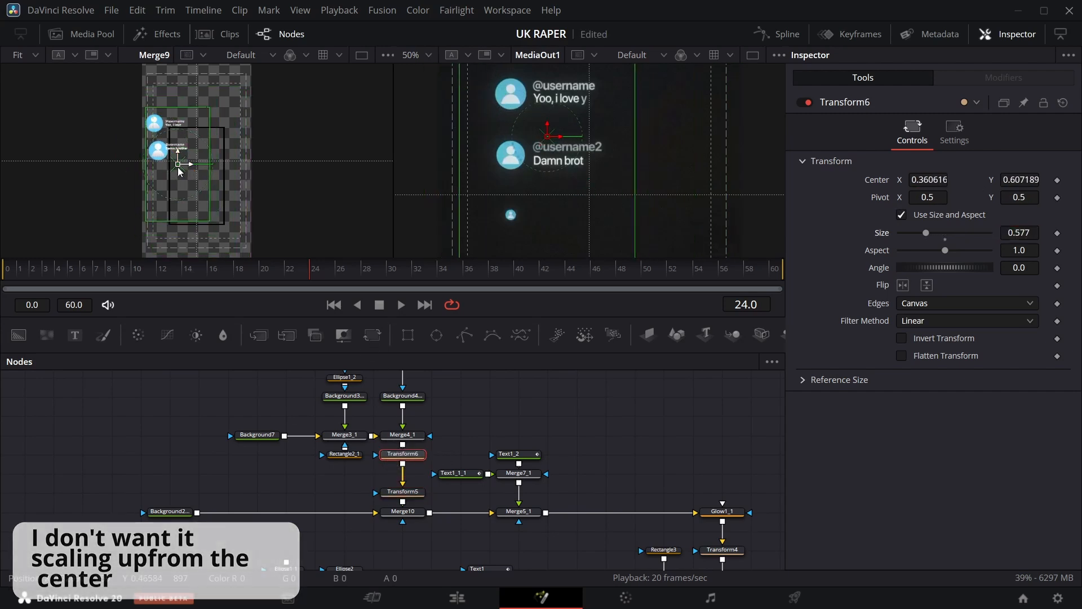
Compare the settings of Transform5 and Transform6 by switching between the two nodes.
{"action": "left_click", "coordinate": [402, 492]}
{"action": "left_click_drag", "start_coordinate": [1020, 232], "coordinate": [934, 233]}
{"action": "left_click", "coordinate": [687, 442]}
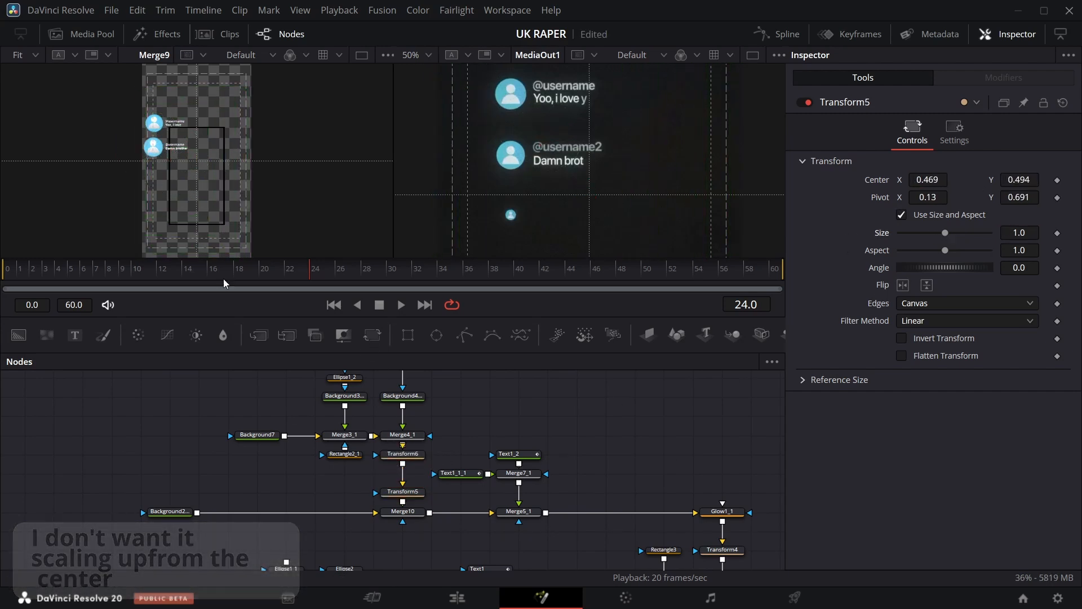
{"action": "left_click", "coordinate": [405, 456]}
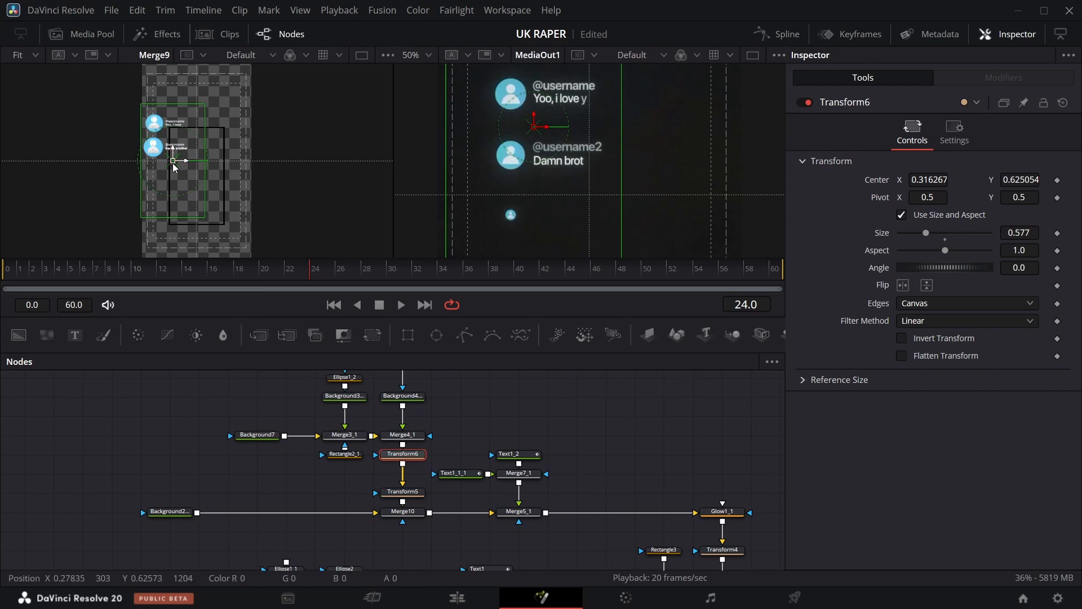
{"action": "left_click", "coordinate": [402, 491]}
{"action": "left_click", "coordinate": [410, 457]}
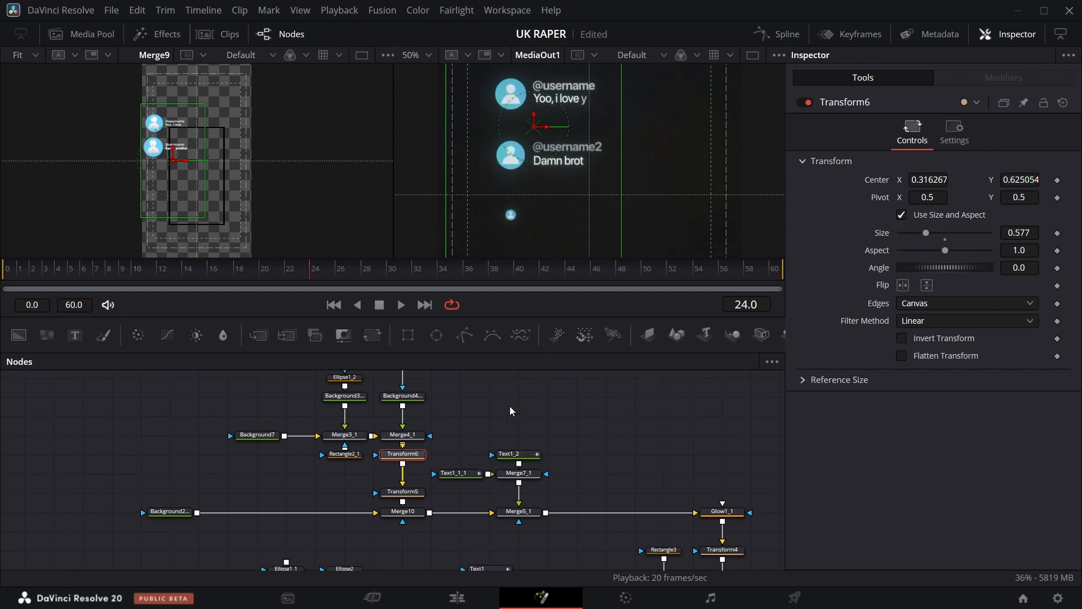
{"action": "left_click", "coordinate": [416, 493]}
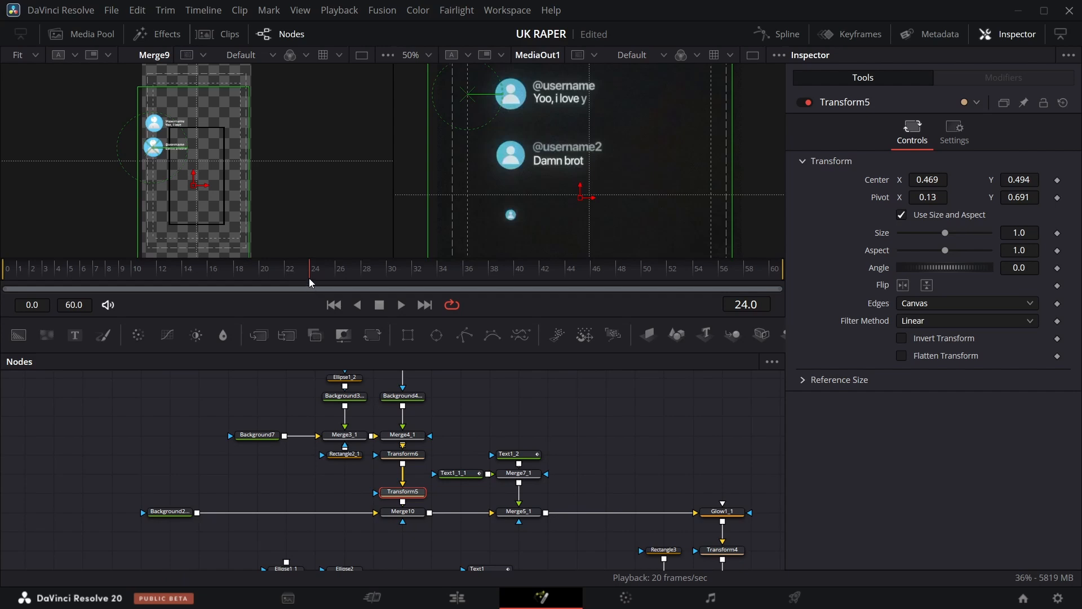
Animate Transform5's size with keyframes, from 0 at frame 18 up to 1.0 at frame 27.
{"action": "left_click_drag", "start_coordinate": [309, 278], "coordinate": [246, 279]}
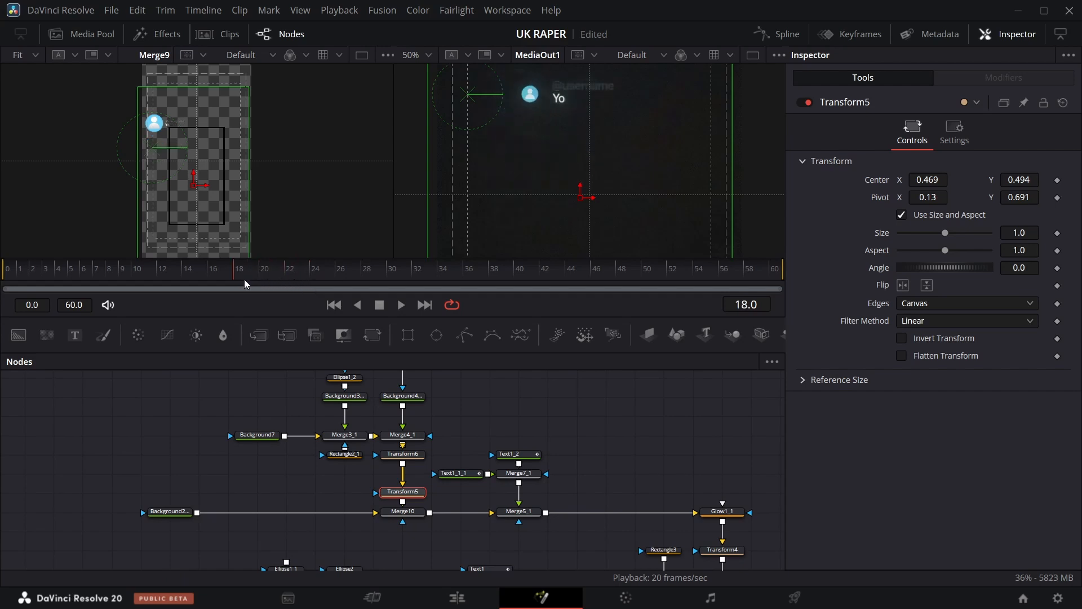
{"action": "left_click", "coordinate": [1058, 233]}
{"action": "left_click_drag", "start_coordinate": [237, 282], "coordinate": [332, 282]}
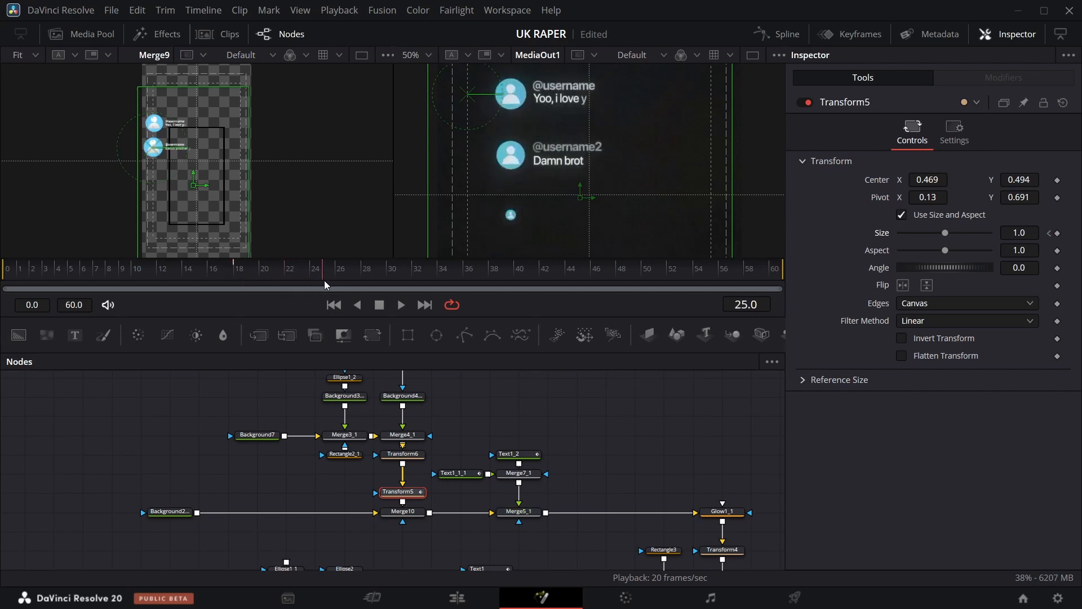
{"action": "key", "text": "Right"}
{"action": "key", "text": "Right"}
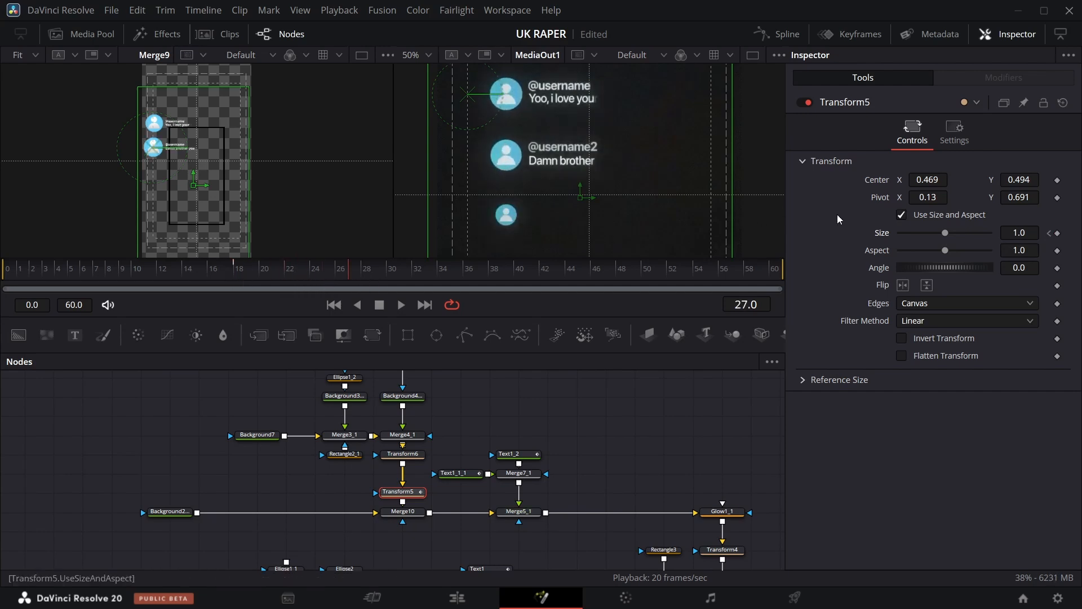
{"action": "left_click", "coordinate": [1051, 234]}
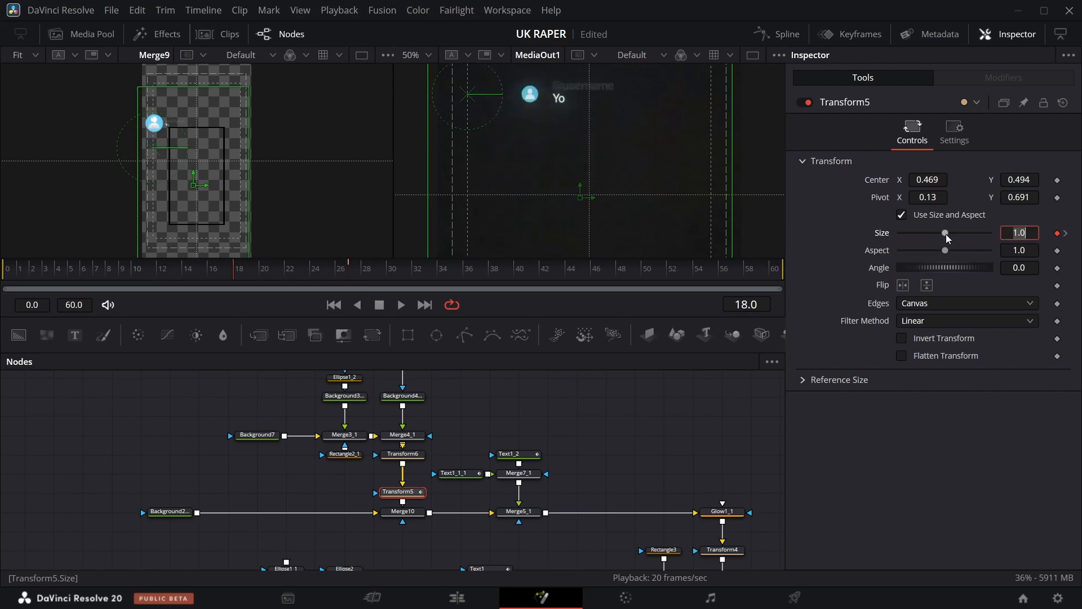
{"action": "type", "text": "0"}
{"action": "key", "text": "Return"}
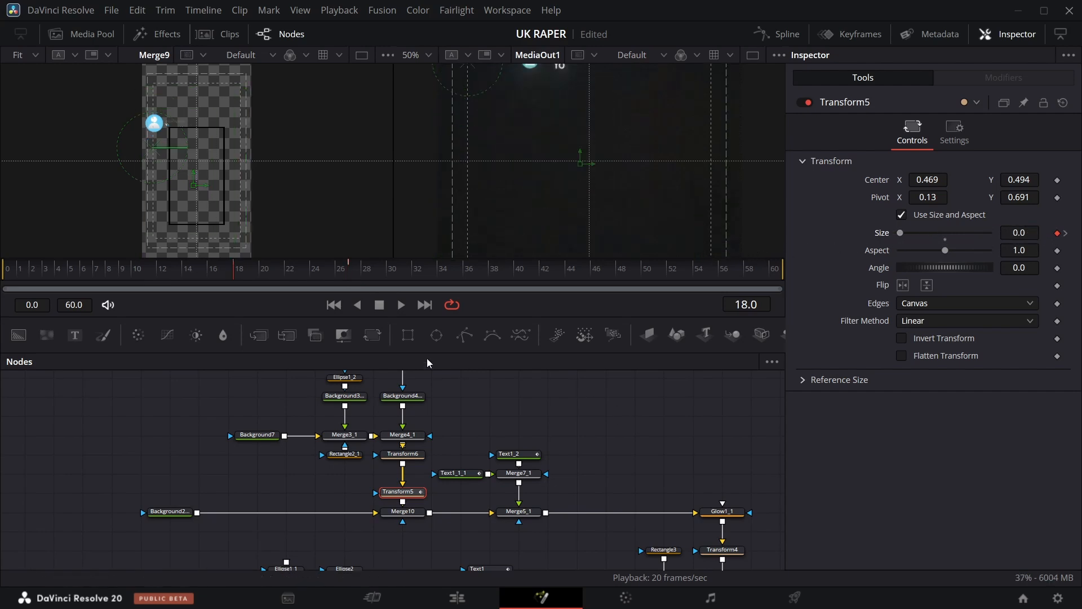
{"action": "left_click_drag", "start_coordinate": [236, 281], "coordinate": [342, 276]}
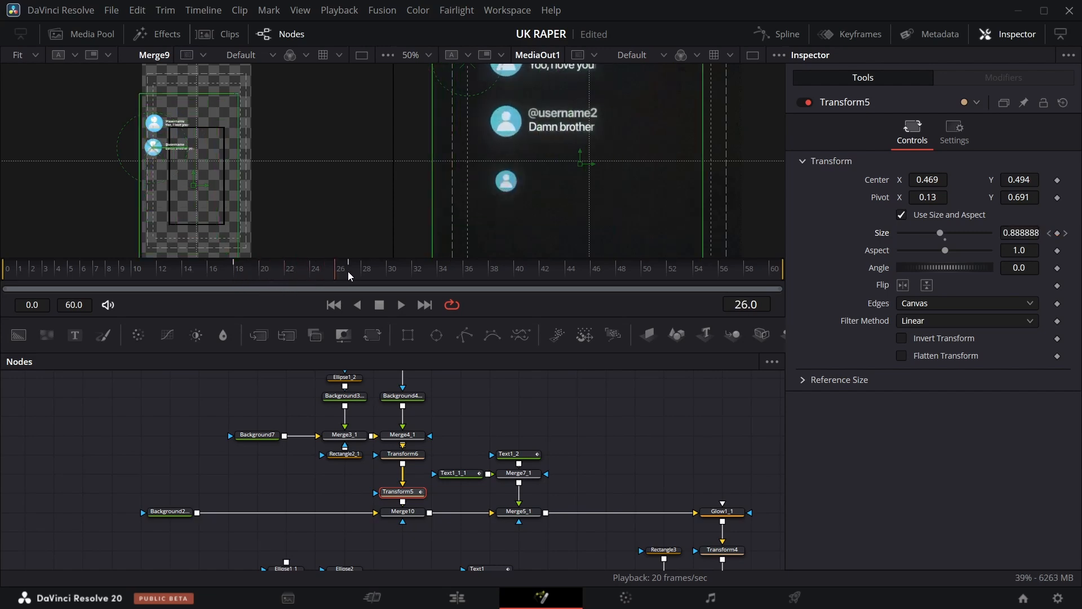
Add size keyframes to Transform3 so the first comment card scales in around frame 24.
{"action": "scroll", "coordinate": [398, 428], "scroll_direction": "down", "scroll_amount": 5}
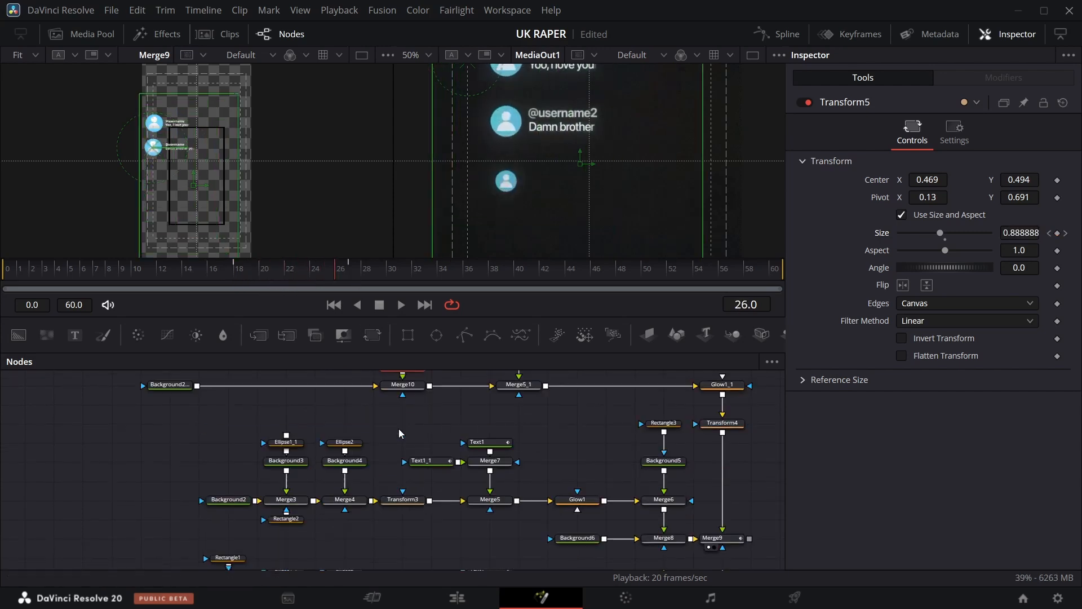
{"action": "left_click", "coordinate": [404, 500]}
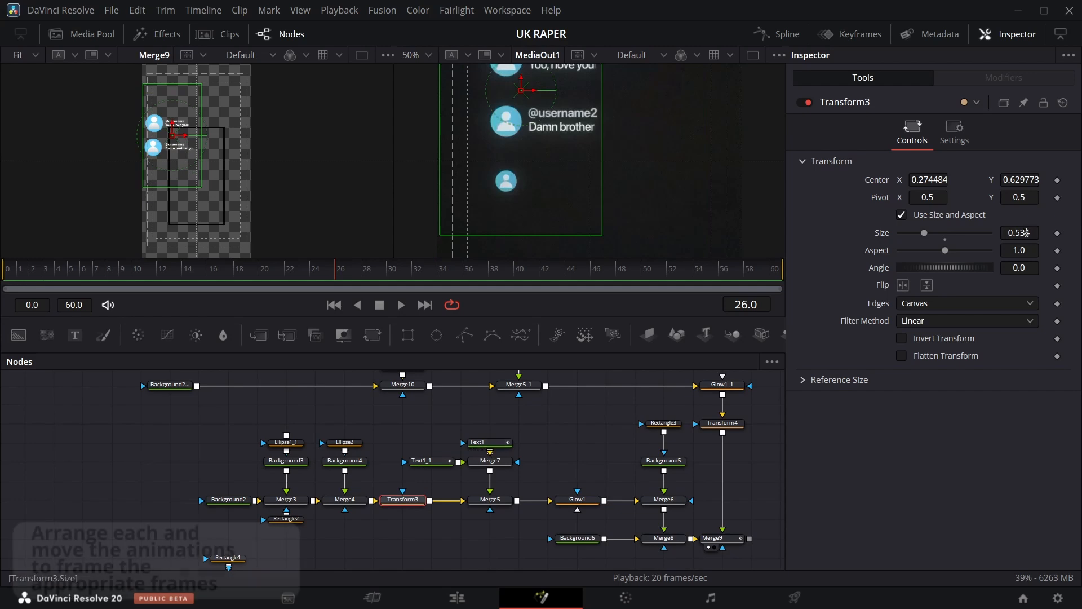
{"action": "left_click", "coordinate": [1058, 233]}
{"action": "left_click", "coordinate": [311, 277]}
{"action": "left_click_drag", "start_coordinate": [1020, 233], "coordinate": [874, 235]}
{"action": "key", "text": "Right"}
{"action": "key", "text": "Right"}
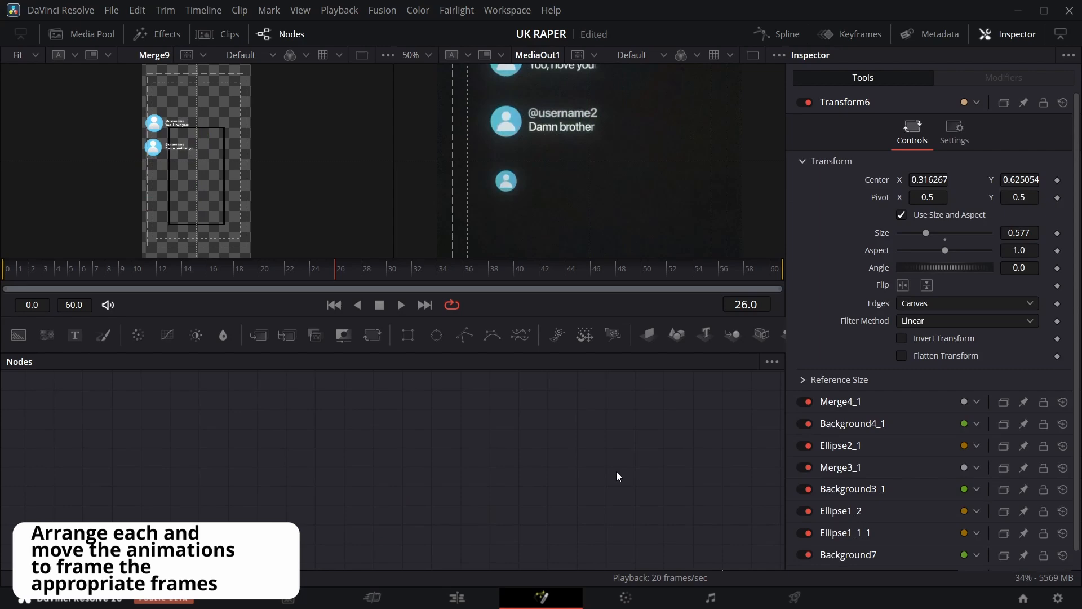
Duplicate the second comment card's node group and place the copy in the node graph.
{"action": "scroll", "coordinate": [617, 472], "scroll_direction": "down", "scroll_amount": 4}
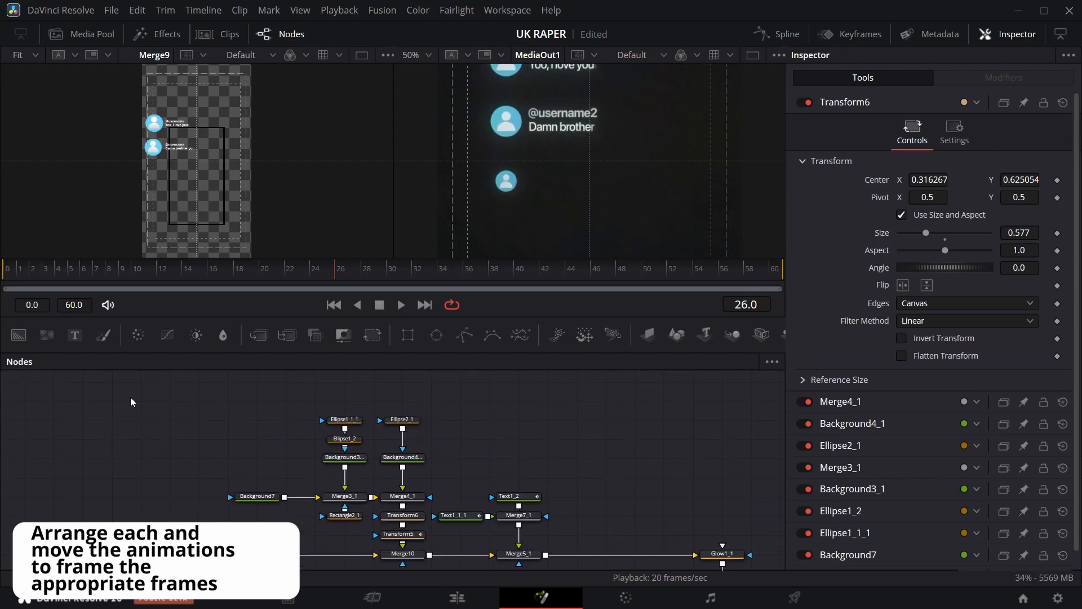
{"action": "left_click_drag", "start_coordinate": [130, 397], "coordinate": [746, 518]}
{"action": "scroll", "coordinate": [752, 450], "scroll_direction": "down", "scroll_amount": 2}
{"action": "scroll", "coordinate": [746, 484], "scroll_direction": "up", "scroll_amount": 5}
{"action": "left_click", "coordinate": [513, 452]}
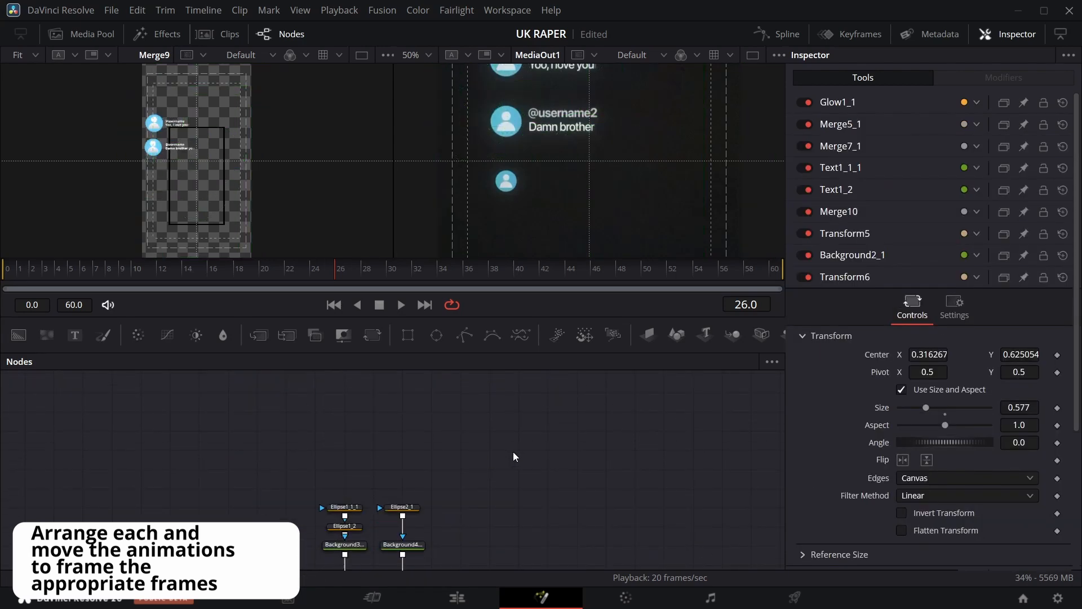
{"action": "key", "text": "ctrl+v"}
{"action": "left_click_drag", "start_coordinate": [542, 533], "coordinate": [518, 431]}
{"action": "left_click", "coordinate": [551, 398]}
{"action": "scroll", "coordinate": [479, 428], "scroll_direction": "down", "scroll_amount": 1}
{"action": "left_click", "coordinate": [360, 495]}
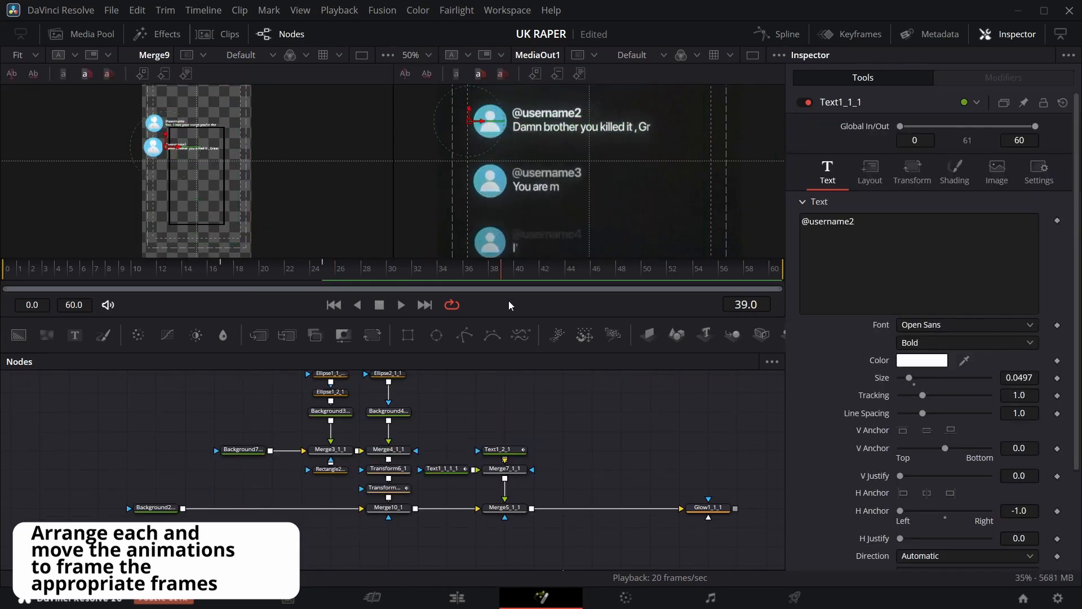
{"action": "key", "text": "BackSpace"}
{"action": "type", "text": "3"}
Shift the copied username text's animation keyframes later in the Keyframes editor.
{"action": "left_click_drag", "start_coordinate": [483, 273], "coordinate": [451, 272]}
{"action": "left_click", "coordinate": [856, 33]}
{"action": "left_click", "coordinate": [423, 399]}
{"action": "left_click", "coordinate": [449, 415]}
{"action": "left_click_drag", "start_coordinate": [635, 419], "coordinate": [690, 421]}
{"action": "left_click", "coordinate": [851, 34]}
Review the copied comment text's keyframes and move Transform5_1's size keyframes later to match.
{"action": "left_click", "coordinate": [511, 452]}
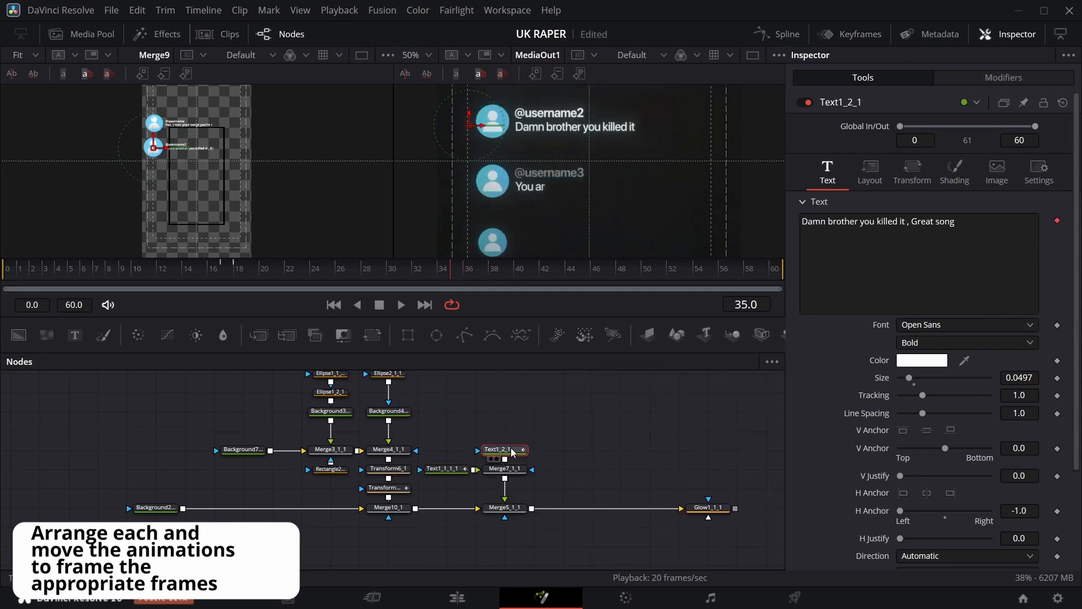
{"action": "left_click_drag", "start_coordinate": [446, 273], "coordinate": [374, 275]}
{"action": "left_click", "coordinate": [851, 34]}
{"action": "left_click", "coordinate": [423, 399]}
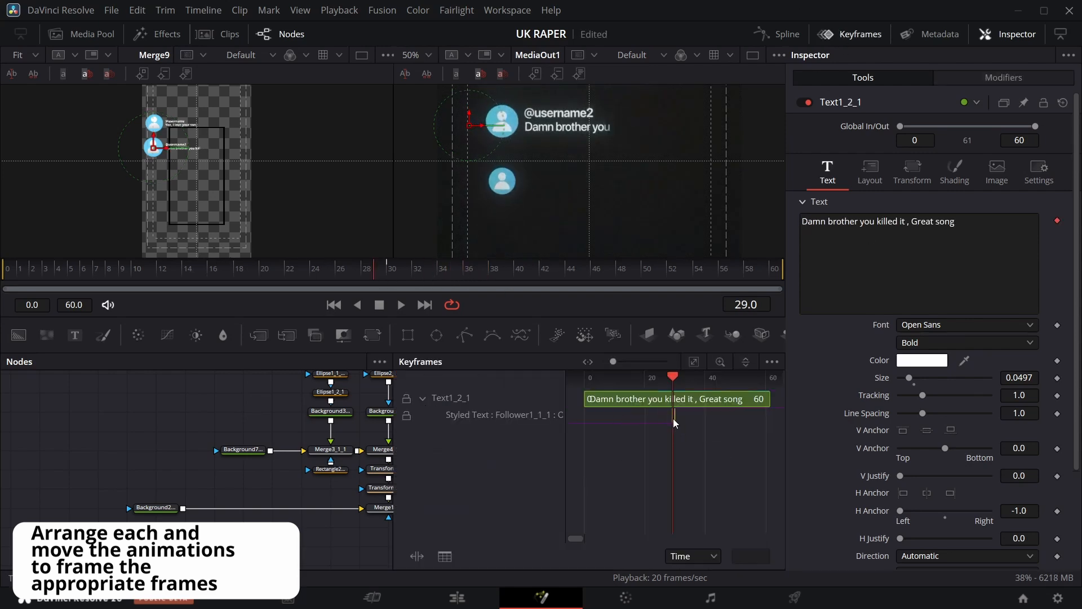
{"action": "left_click", "coordinate": [851, 34]}
{"action": "left_click", "coordinate": [399, 270]}
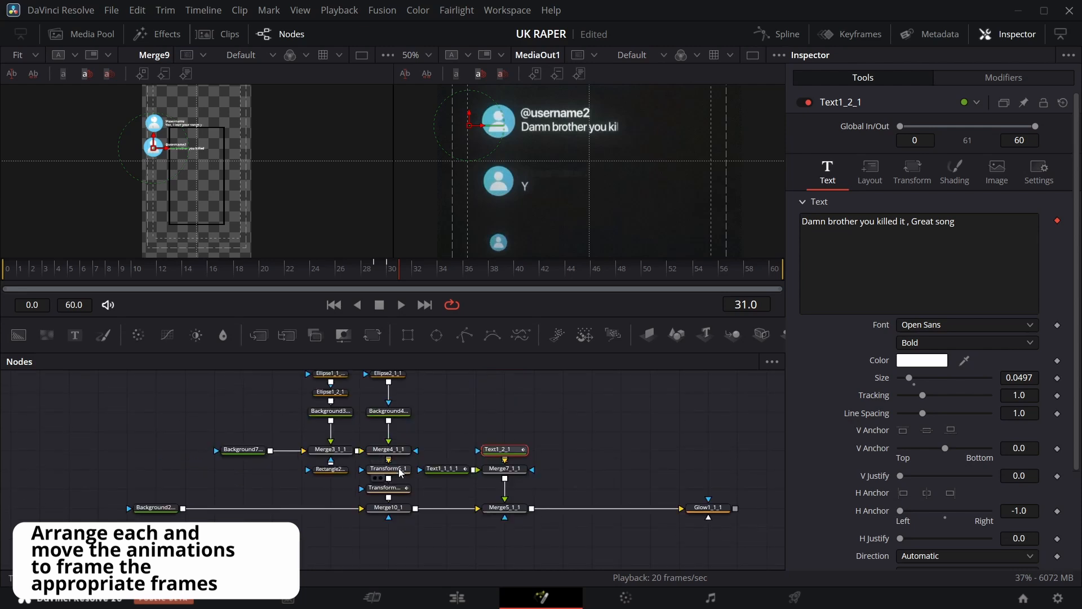
{"action": "left_click", "coordinate": [387, 487]}
{"action": "left_click", "coordinate": [846, 37]}
{"action": "left_click_drag", "start_coordinate": [717, 455], "coordinate": [631, 395]}
{"action": "left_click_drag", "start_coordinate": [642, 404], "coordinate": [675, 405]}
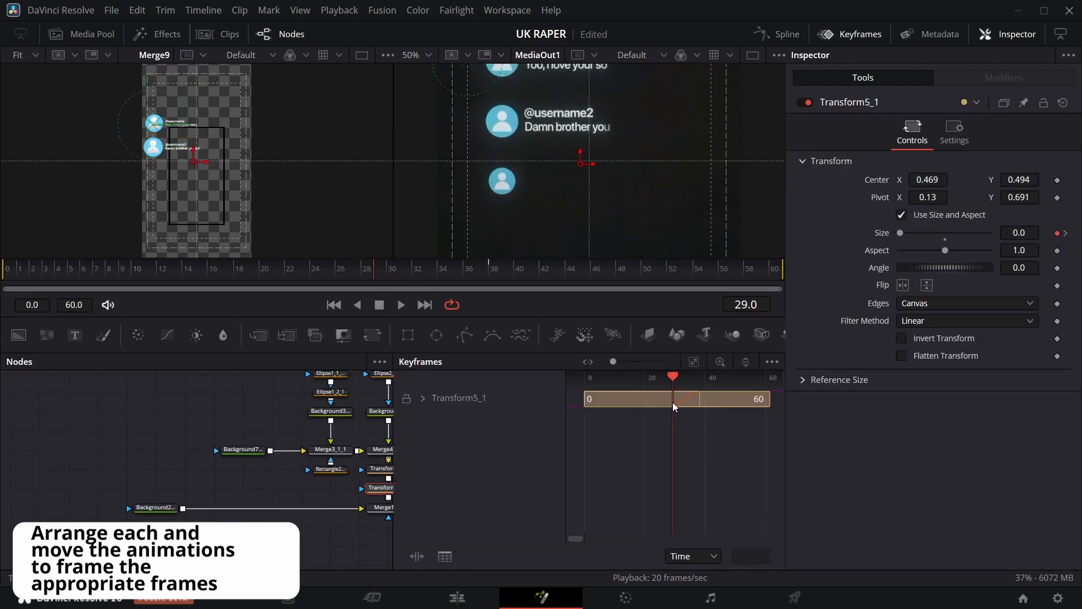
{"action": "left_click", "coordinate": [848, 36]}
Add Merge11 after Merge9, connect the copied card branch into it and view it.
{"action": "left_click_drag", "start_coordinate": [239, 428], "coordinate": [60, 319]}
{"action": "left_click_drag", "start_coordinate": [372, 335], "coordinate": [500, 475]}
{"action": "left_click_drag", "start_coordinate": [529, 409], "coordinate": [548, 475]}
{"action": "left_click_drag", "start_coordinate": [557, 476], "coordinate": [411, 519]}
{"action": "left_click_drag", "start_coordinate": [372, 273], "coordinate": [310, 273]}
{"action": "left_click", "coordinate": [310, 273]}
{"action": "key", "text": "1"}
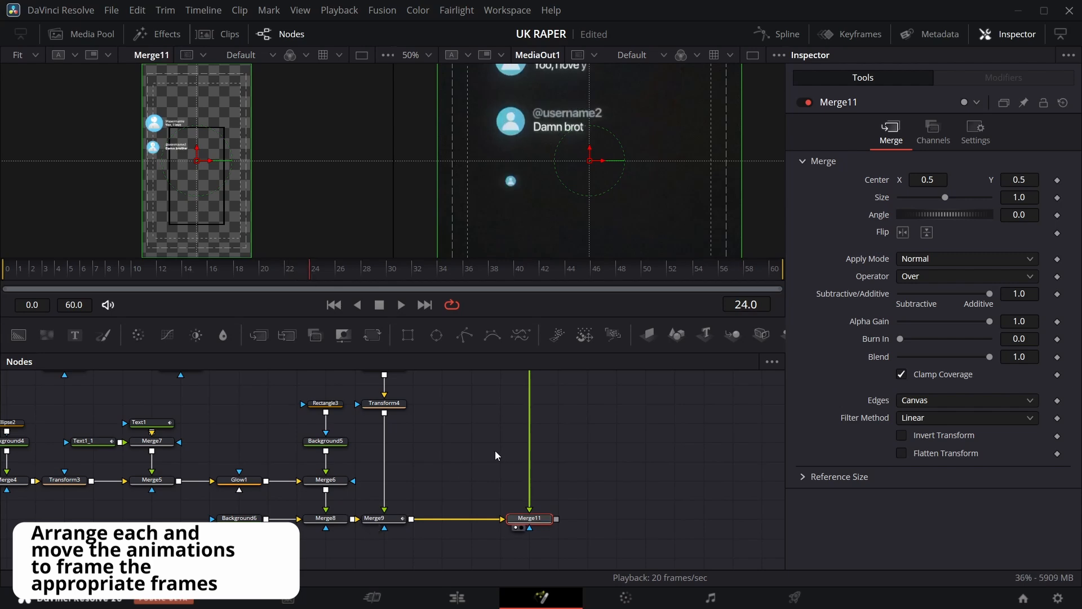
Set the copied card's Transform7 center Y to 0.395.
{"action": "scroll", "coordinate": [495, 451], "scroll_direction": "up", "scroll_amount": 5}
{"action": "left_click", "coordinate": [529, 481]}
{"action": "left_click_drag", "start_coordinate": [1019, 180], "coordinate": [995, 179]}
{"action": "scroll", "coordinate": [535, 462], "scroll_direction": "up", "scroll_amount": 3}
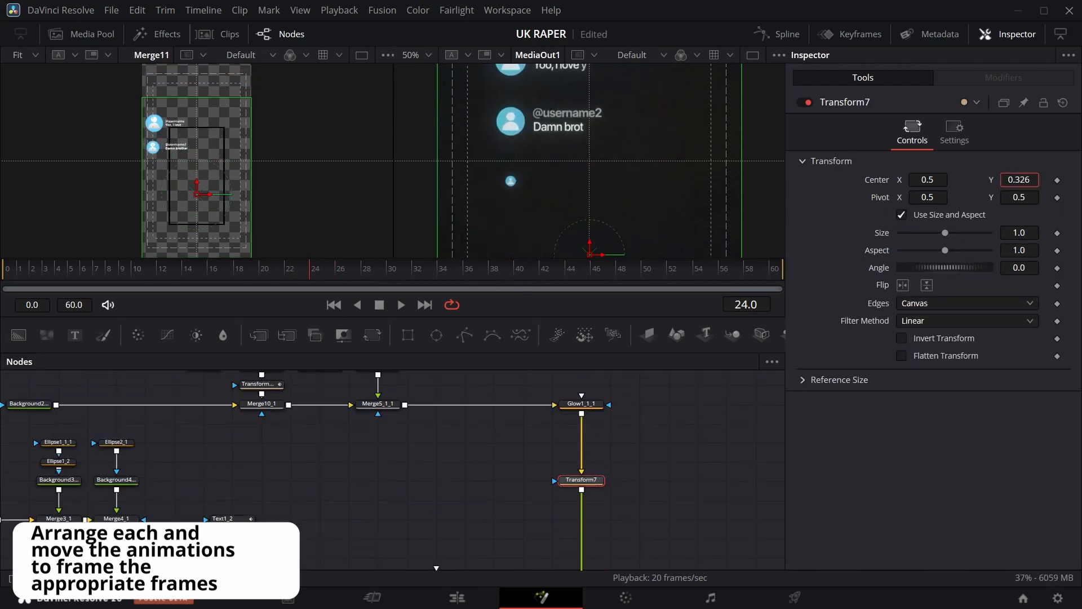
Review the copied card's nodes and their keyframe timing in the Spline and Keyframes editors.
{"action": "left_click", "coordinate": [362, 271]}
{"action": "left_click_drag", "start_coordinate": [928, 180], "coordinate": [911, 180]}
{"action": "scroll", "coordinate": [601, 432], "scroll_direction": "up", "scroll_amount": 3}
{"action": "left_click", "coordinate": [373, 431]}
{"action": "left_click", "coordinate": [261, 450]}
{"action": "left_click", "coordinate": [464, 274]}
{"action": "left_click_drag", "start_coordinate": [464, 282], "coordinate": [298, 273]}
{"action": "left_click", "coordinate": [850, 34]}
{"action": "left_click", "coordinate": [850, 35]}
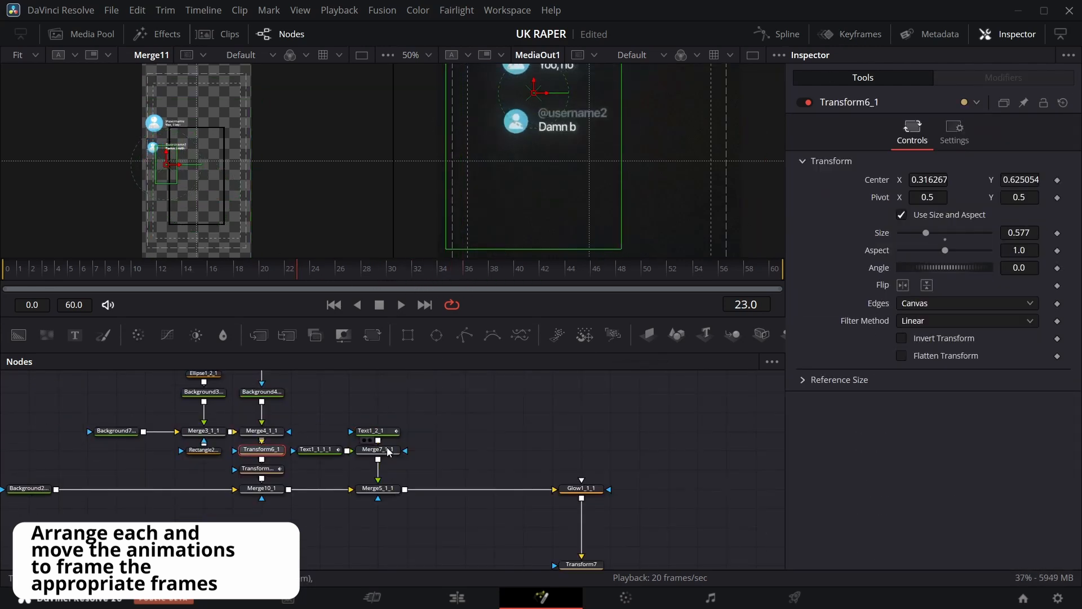
{"action": "left_click", "coordinate": [259, 469]}
{"action": "left_click", "coordinate": [778, 34]}
{"action": "left_click", "coordinate": [694, 362]}
{"action": "left_click", "coordinate": [778, 35]}
{"action": "left_click", "coordinate": [850, 35]}
{"action": "left_click_drag", "start_coordinate": [722, 451], "coordinate": [671, 392]}
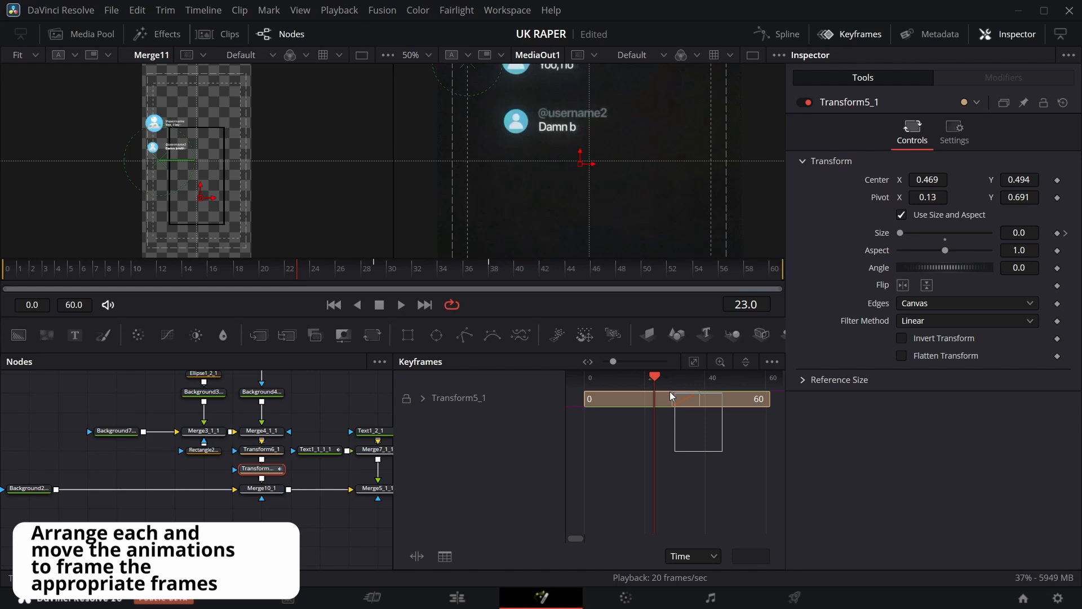
{"action": "left_click", "coordinate": [855, 35]}
Move Transform7's center Y down to 0.266 to place the third card below the second.
{"action": "left_click_drag", "start_coordinate": [372, 275], "coordinate": [351, 278]}
{"action": "scroll", "coordinate": [564, 468], "scroll_direction": "down", "scroll_amount": 3}
{"action": "left_click", "coordinate": [581, 480]}
{"action": "double_click", "coordinate": [876, 181]}
{"action": "left_click_drag", "start_coordinate": [1019, 180], "coordinate": [987, 180]}
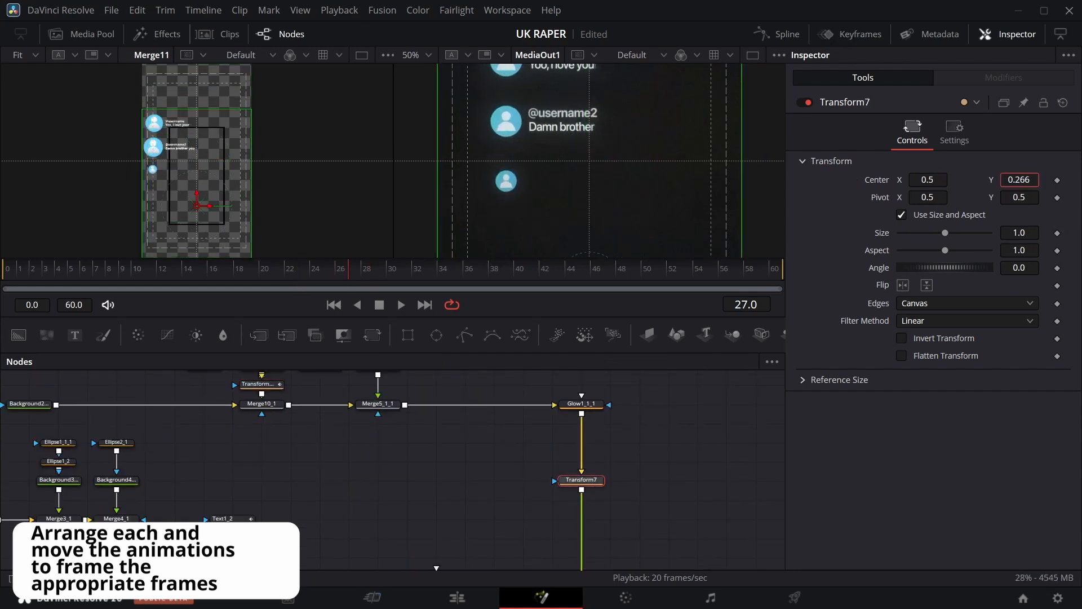
Edit the third card's comment text to read "You are my favorite UK rapper".
{"action": "left_click_drag", "start_coordinate": [349, 277], "coordinate": [706, 276]}
{"action": "scroll", "coordinate": [367, 496], "scroll_direction": "up", "scroll_amount": 3}
{"action": "left_click", "coordinate": [373, 473]}
{"action": "left_click", "coordinate": [975, 219]}
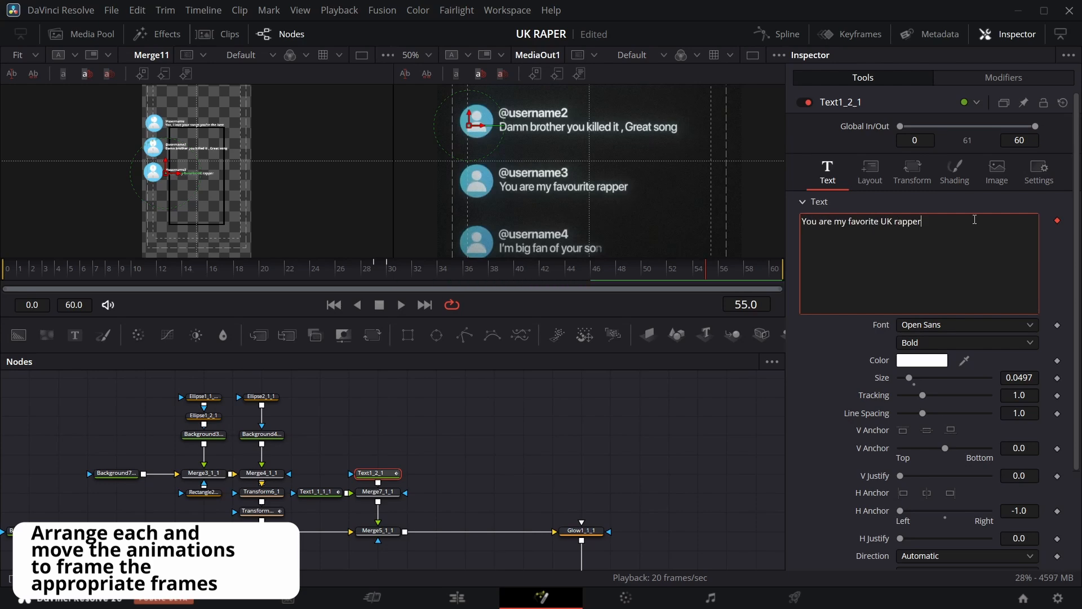
Copy the third card's node group and paste a duplicate for a fourth card.
{"action": "scroll", "coordinate": [541, 226], "scroll_direction": "down", "scroll_amount": 2}
{"action": "scroll", "coordinate": [113, 389], "scroll_direction": "up", "scroll_amount": 4}
{"action": "scroll", "coordinate": [295, 486], "scroll_direction": "down", "scroll_amount": 4}
{"action": "left_click_drag", "start_coordinate": [56, 377], "coordinate": [593, 559]}
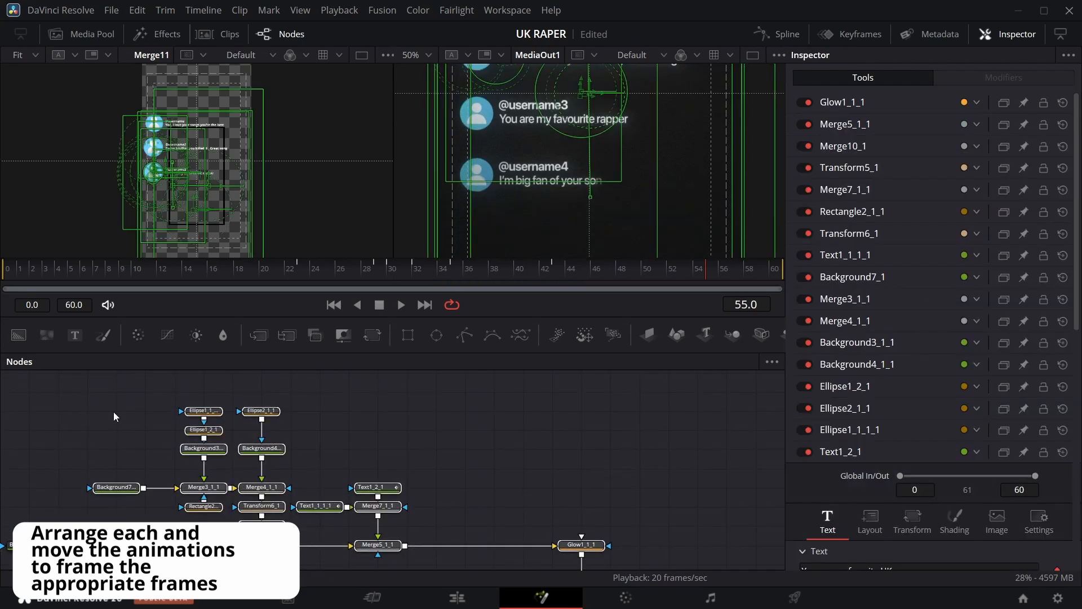
{"action": "scroll", "coordinate": [84, 451], "scroll_direction": "down", "scroll_amount": 3}
{"action": "left_click", "coordinate": [29, 481], "text": "ctrl"}
{"action": "key", "text": "ctrl+c"}
{"action": "scroll", "coordinate": [562, 472], "scroll_direction": "up", "scroll_amount": 10}
{"action": "left_click", "coordinate": [363, 433]}
{"action": "key", "text": "ctrl+v"}
{"action": "scroll", "coordinate": [514, 498], "scroll_direction": "up", "scroll_amount": 4}
{"action": "left_click", "coordinate": [581, 440]}
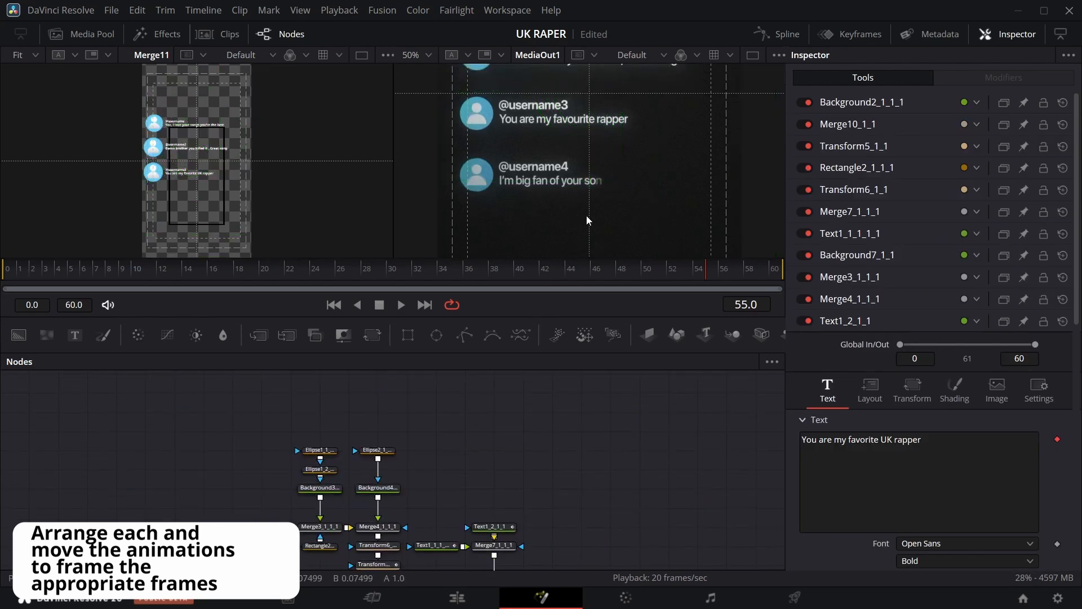
Change the fourth card's comment text to "I'm a big fan of your songs".
{"action": "left_click", "coordinate": [772, 269]}
{"action": "left_click", "coordinate": [492, 526]}
{"action": "left_click", "coordinate": [936, 219]}
{"action": "key", "text": "BackSpace"}
{"action": "key", "text": "BackSpace"}
{"action": "key", "text": "BackSpace"}
{"action": "key", "text": "BackSpace"}
{"action": "key", "text": "BackSpace"}
{"action": "key", "text": "BackSpace"}
{"action": "key", "text": "BackSpace"}
{"action": "key", "text": "BackSpace"}
{"action": "key", "text": "BackSpace"}
{"action": "key", "text": "BackSpace"}
{"action": "key", "text": "BackSpace"}
{"action": "key", "text": "BackSpace"}
{"action": "key", "text": "BackSpace"}
{"action": "key", "text": "BackSpace"}
{"action": "key", "text": "BackSpace"}
{"action": "key", "text": "BackSpace"}
{"action": "key", "text": "BackSpace"}
{"action": "key", "text": "BackSpace"}
{"action": "key", "text": "BackSpace"}
{"action": "key", "text": "BackSpace"}
{"action": "type", "text": "im"}
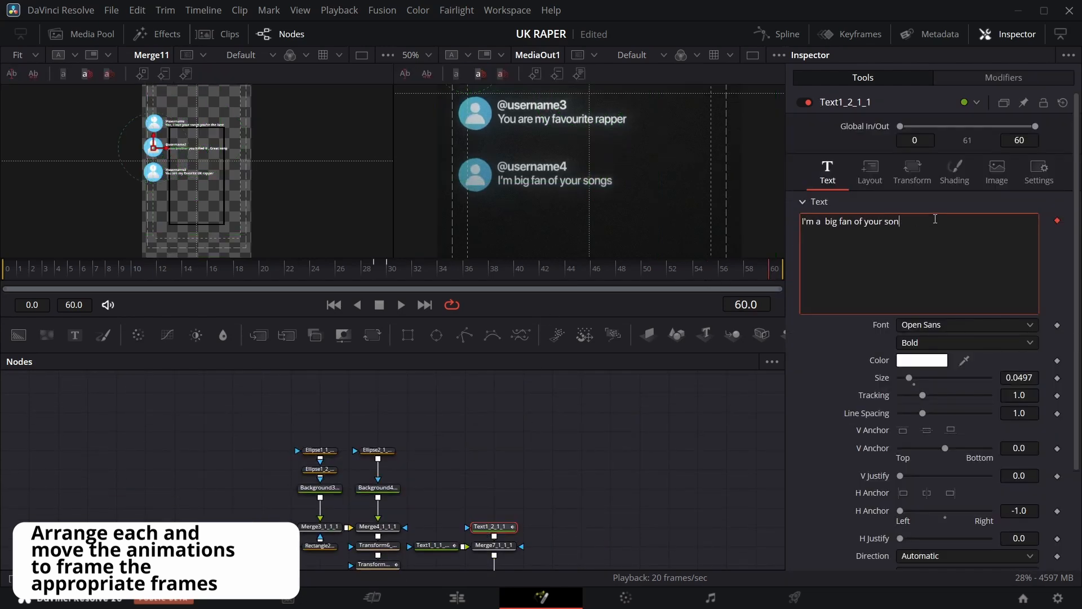
{"action": "type", "text": "gs"}
Scrub the timeline and review the fourth card's username text keyframes.
{"action": "left_click_drag", "start_coordinate": [620, 274], "coordinate": [581, 277]}
{"action": "scroll", "coordinate": [539, 384], "scroll_direction": "down", "scroll_amount": 2}
{"action": "left_click_drag", "start_coordinate": [511, 276], "coordinate": [455, 285]}
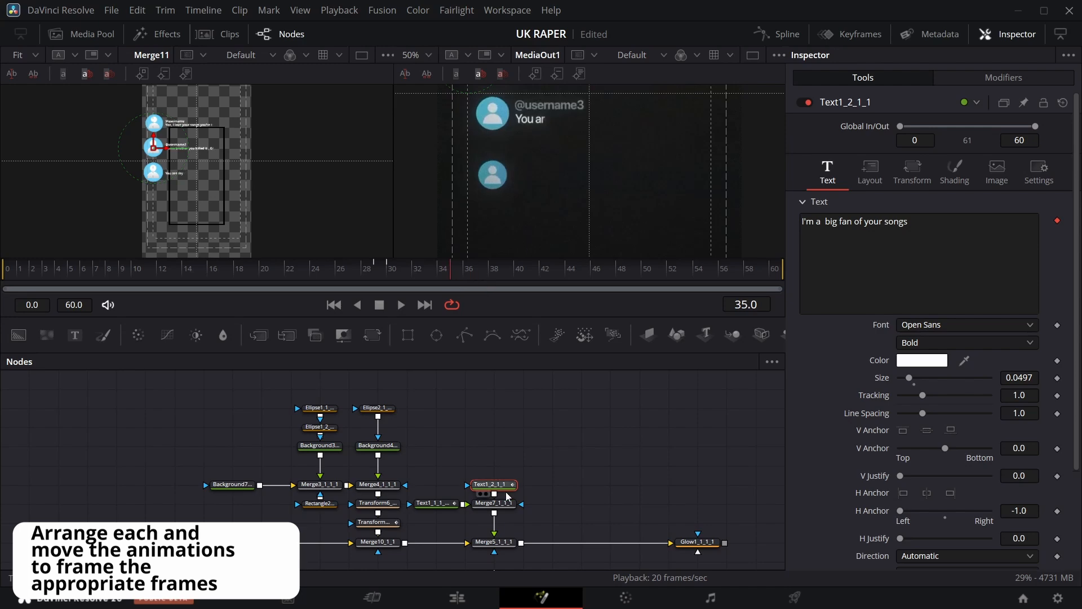
{"action": "left_click", "coordinate": [433, 504]}
{"action": "left_click", "coordinate": [862, 38]}
{"action": "left_click", "coordinate": [219, 435]}
{"action": "left_click", "coordinate": [851, 35]}
Add Merge12 after Merge11 and connect the fourth card's branch into it.
{"action": "scroll", "coordinate": [698, 419], "scroll_direction": "down", "scroll_amount": 3}
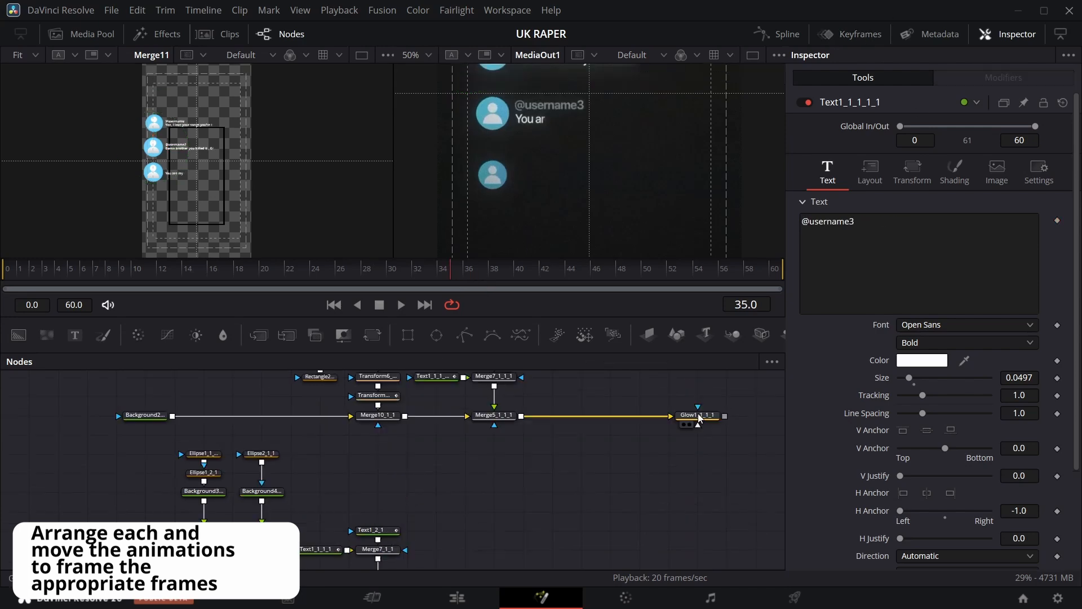
{"action": "left_click_drag", "start_coordinate": [372, 335], "coordinate": [698, 452]}
{"action": "left_click_drag", "start_coordinate": [725, 416], "coordinate": [698, 452]}
{"action": "left_click_drag", "start_coordinate": [698, 462], "coordinate": [608, 475]}
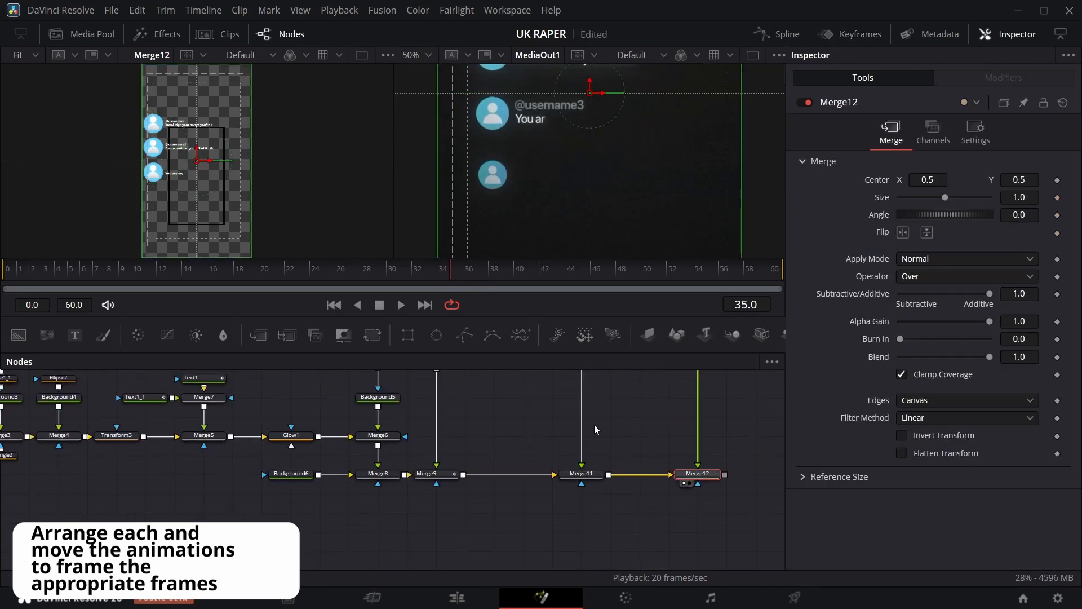
Lower the fourth card's transform center Y so it sits below the third card.
{"action": "scroll", "coordinate": [594, 428], "scroll_direction": "up", "scroll_amount": 5}
{"action": "left_click", "coordinate": [698, 399]}
{"action": "left_click_drag", "start_coordinate": [1020, 180], "coordinate": [803, 181]}
Shift the fourth card's comment text keyframe later in the Keyframes editor.
{"action": "scroll", "coordinate": [525, 462], "scroll_direction": "up", "scroll_amount": 5}
{"action": "left_click", "coordinate": [494, 514]}
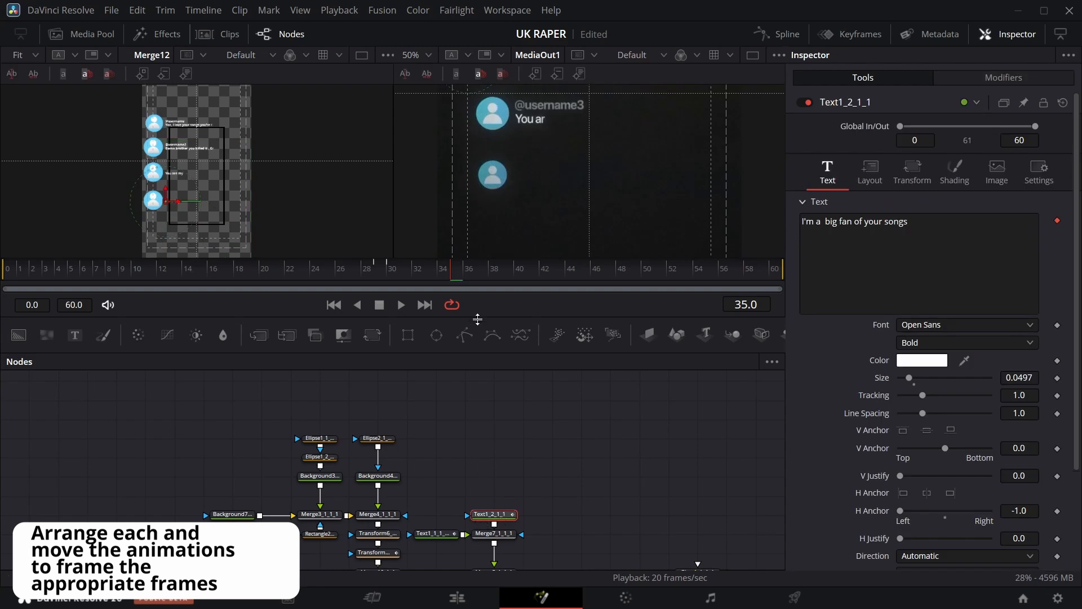
{"action": "left_click", "coordinate": [851, 34]}
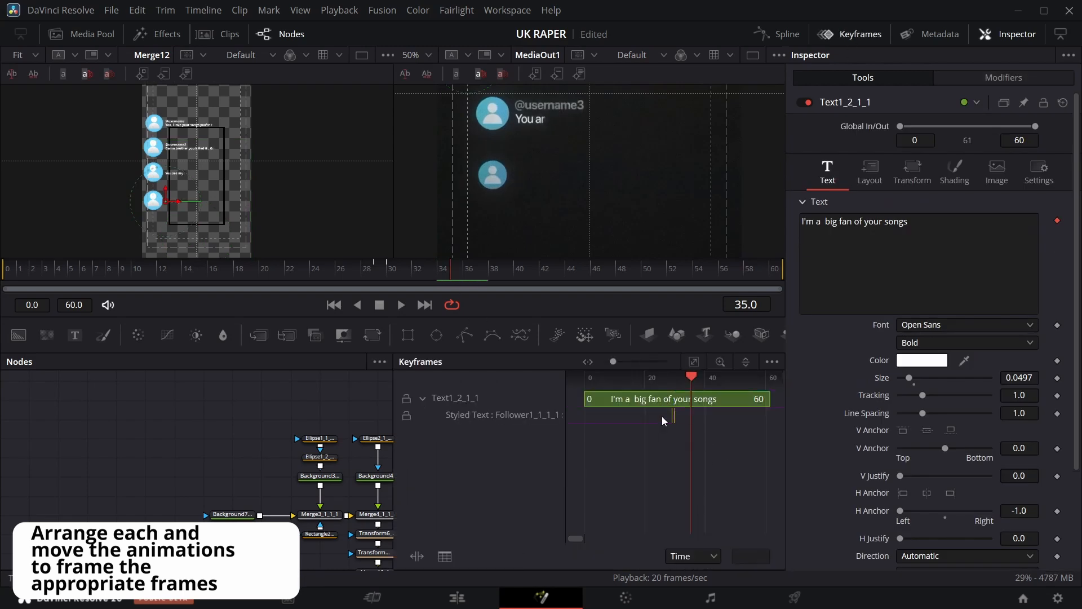
{"action": "left_click_drag", "start_coordinate": [673, 421], "coordinate": [692, 421]}
{"action": "left_click", "coordinate": [850, 34]}
Review the username text and Transform5_1 size keyframes, undoing an accidental change.
{"action": "left_click", "coordinate": [433, 533]}
{"action": "scroll", "coordinate": [437, 493], "scroll_direction": "down", "scroll_amount": 5}
{"action": "left_click_drag", "start_coordinate": [441, 272], "coordinate": [783, 317]}
{"action": "scroll", "coordinate": [455, 476], "scroll_direction": "down", "scroll_amount": 4}
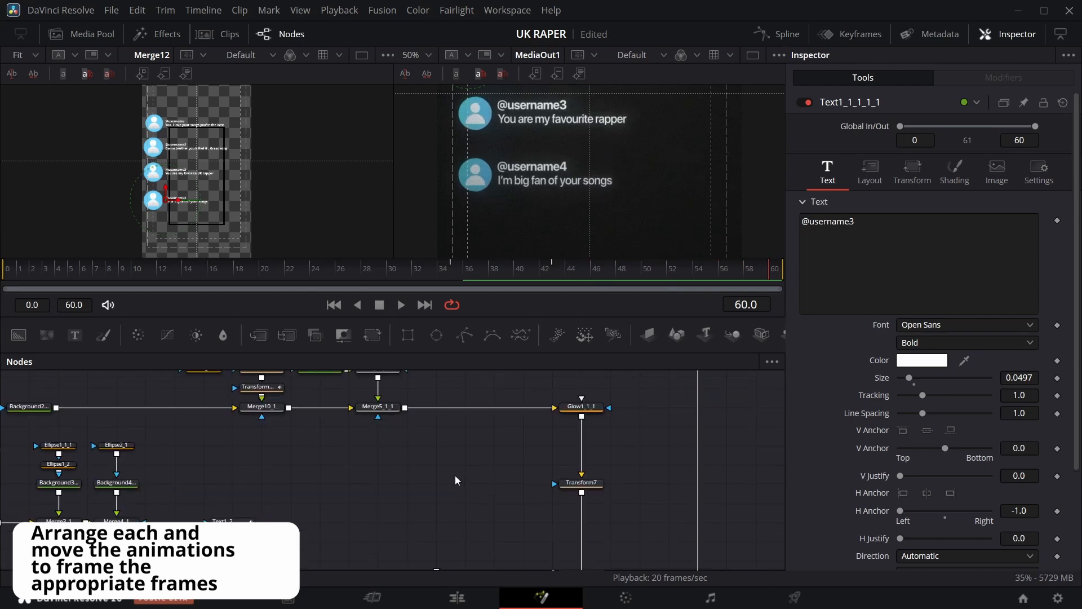
{"action": "scroll", "coordinate": [455, 479], "scroll_direction": "up", "scroll_amount": 3}
{"action": "left_click", "coordinate": [259, 429]}
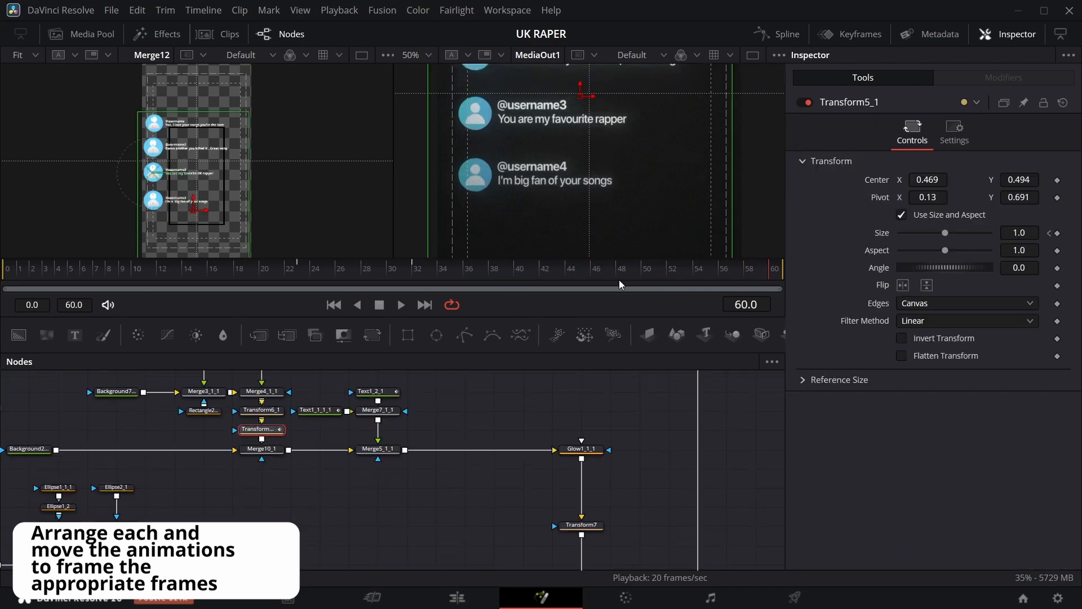
{"action": "left_click_drag", "start_coordinate": [619, 284], "coordinate": [386, 290]}
{"action": "left_click", "coordinate": [860, 34]}
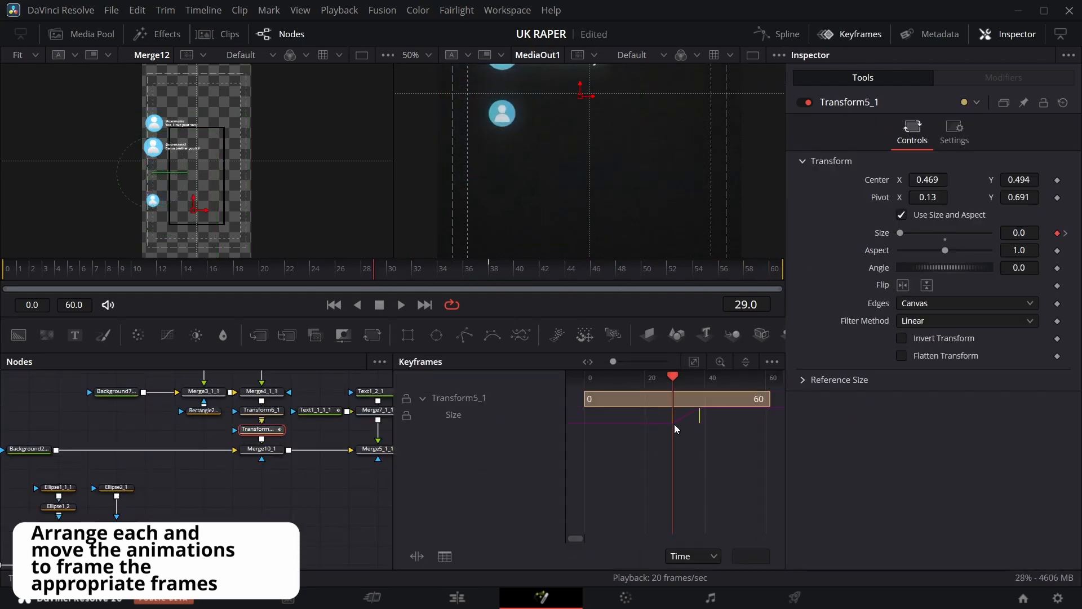
{"action": "left_click", "coordinate": [850, 34]}
{"action": "left_click", "coordinate": [351, 277]}
{"action": "key", "text": "ctrl+z"}
Review Transform5_1_1's size keyframes for the fourth card while scrubbing the timeline.
{"action": "scroll", "coordinate": [389, 480], "scroll_direction": "up", "scroll_amount": 3}
{"action": "left_click", "coordinate": [379, 469]}
{"action": "left_click_drag", "start_coordinate": [421, 276], "coordinate": [394, 299]}
{"action": "left_click", "coordinate": [850, 34]}
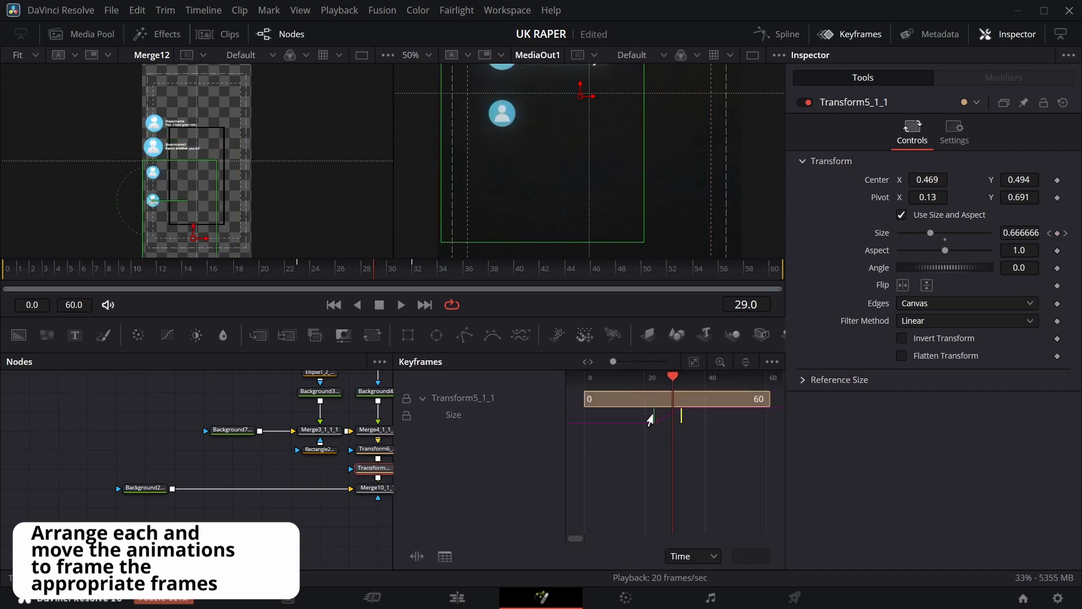
{"action": "left_click", "coordinate": [850, 34]}
{"action": "left_click_drag", "start_coordinate": [338, 273], "coordinate": [909, 254]}
Set the third card's text Follower delay between characters to 0.58.
{"action": "left_click", "coordinate": [496, 430]}
{"action": "left_click", "coordinate": [1004, 78]}
{"action": "left_click", "coordinate": [1023, 218]}
{"action": "left_click_drag", "start_coordinate": [728, 272], "coordinate": [622, 275]}
{"action": "left_click", "coordinate": [23, 55]}
{"action": "left_click", "coordinate": [27, 106]}
{"action": "scroll", "coordinate": [338, 209], "scroll_direction": "down", "scroll_amount": 3}
{"action": "type", "text": "0.63"}
{"action": "key", "text": "Return"}
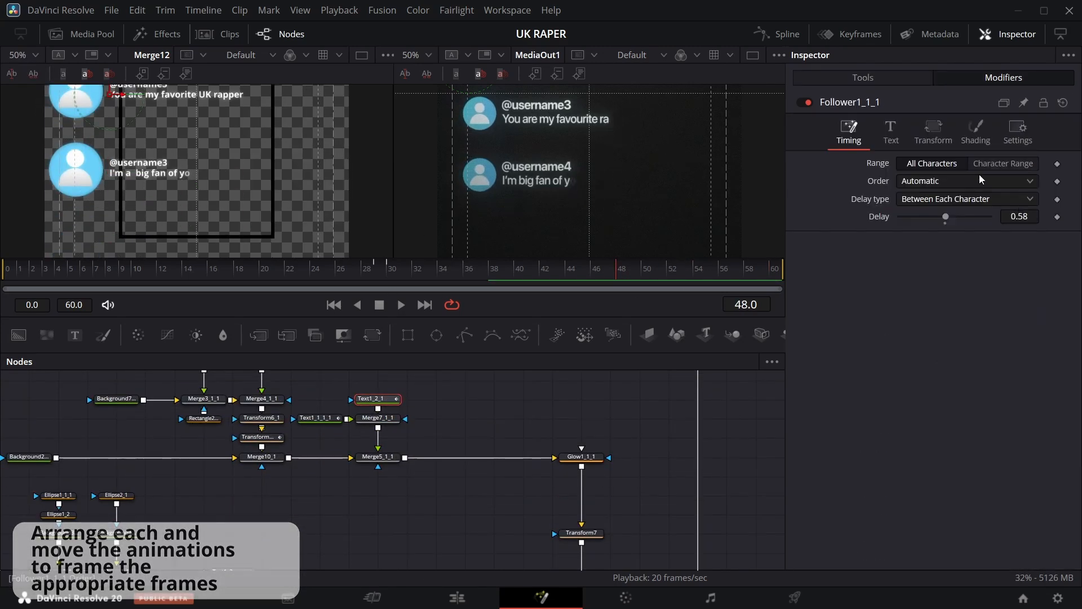
Set the Follower's delay between characters to 0.76.
{"action": "type", "text": "0.76"}
{"action": "key", "text": "Return"}
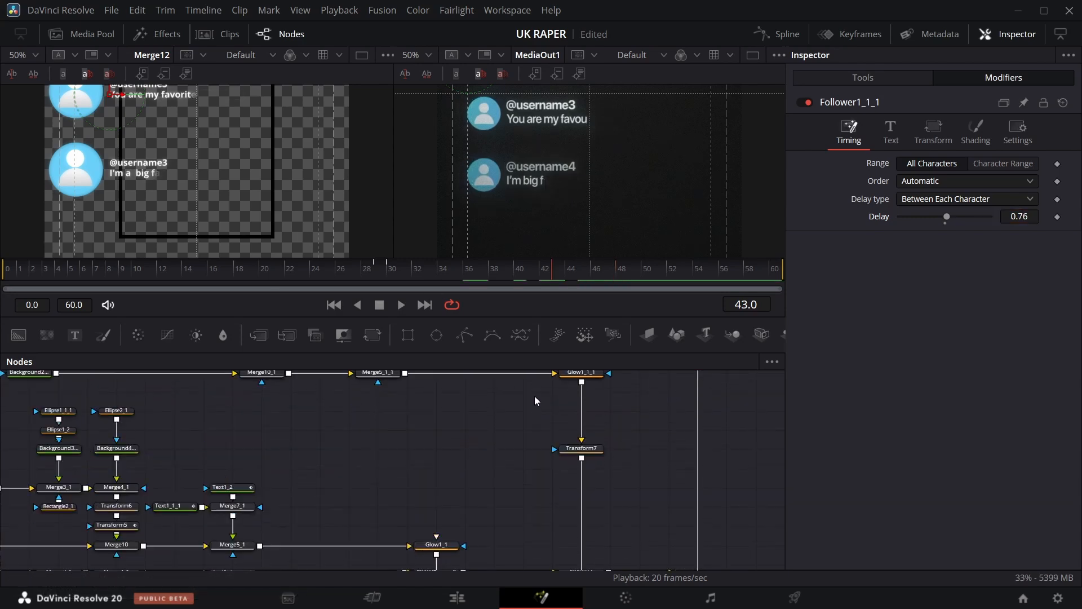
{"action": "scroll", "coordinate": [513, 385], "scroll_direction": "down", "scroll_amount": 4}
{"action": "scroll", "coordinate": [510, 383], "scroll_direction": "up", "scroll_amount": 10}
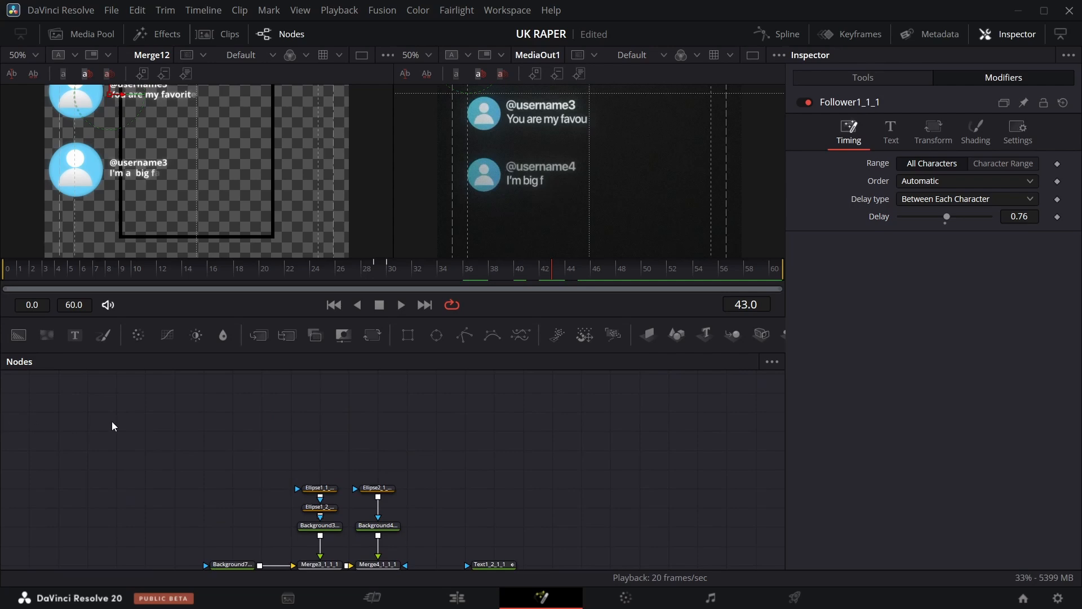
Fit the left viewer to show the whole vertical composition.
{"action": "left_click_drag", "start_coordinate": [1, 419], "coordinate": [209, 452]}
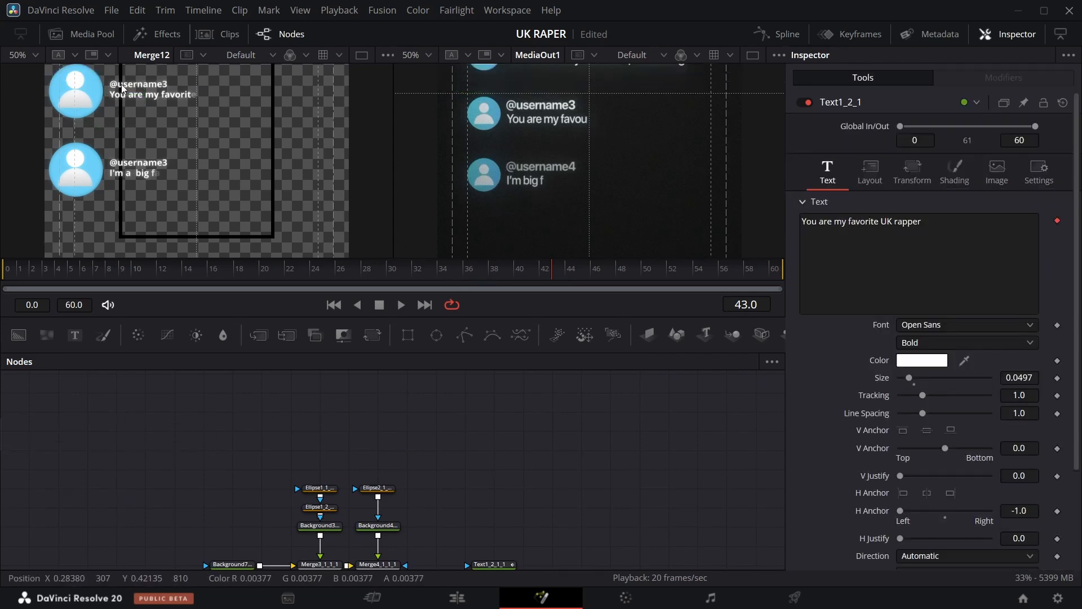
{"action": "left_click", "coordinate": [36, 57]}
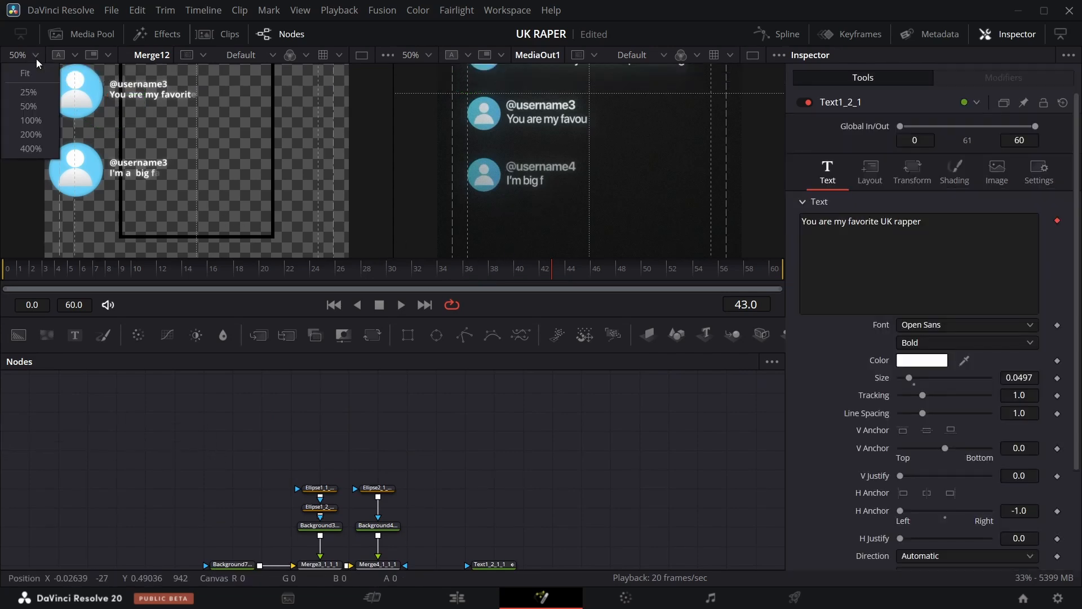
{"action": "left_click", "coordinate": [38, 74]}
{"action": "scroll", "coordinate": [425, 472], "scroll_direction": "down", "scroll_amount": 3}
{"action": "scroll", "coordinate": [449, 459], "scroll_direction": "right", "scroll_amount": 2}
{"action": "scroll", "coordinate": [430, 459], "scroll_direction": "down", "scroll_amount": 5}
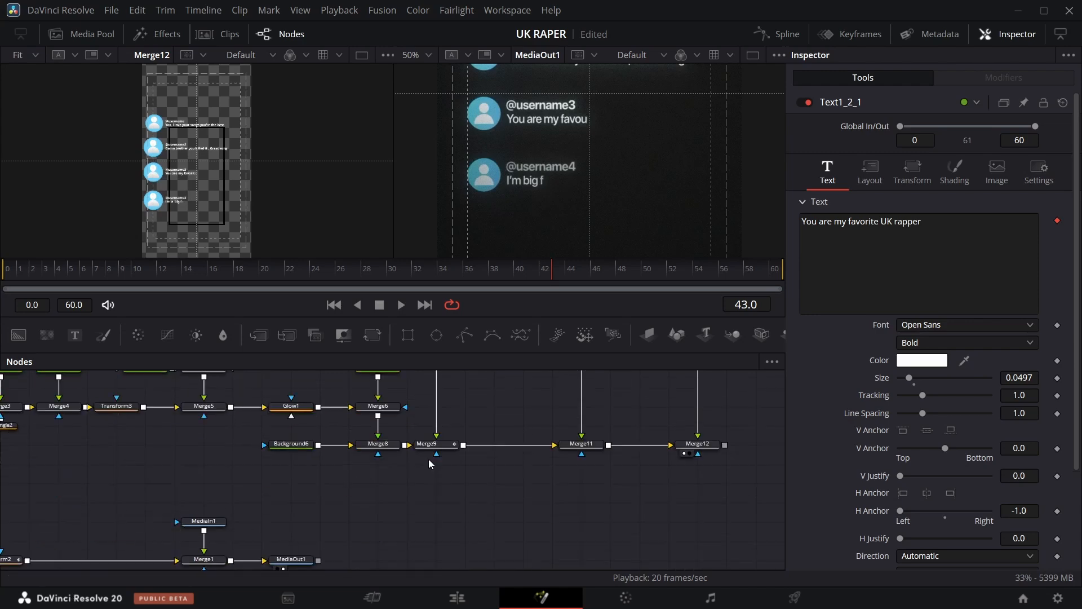
{"action": "scroll", "coordinate": [407, 454], "scroll_direction": "up", "scroll_amount": 3}
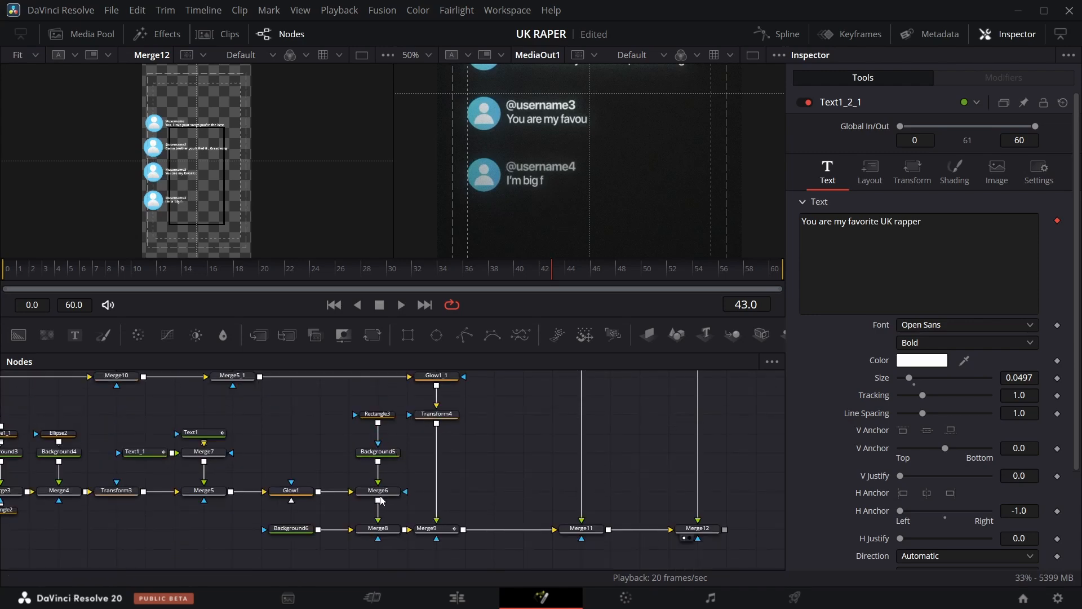
Select all the comment-card nodes in the node graph and collapse them into a group.
{"action": "left_click_drag", "start_coordinate": [377, 403], "coordinate": [388, 506]}
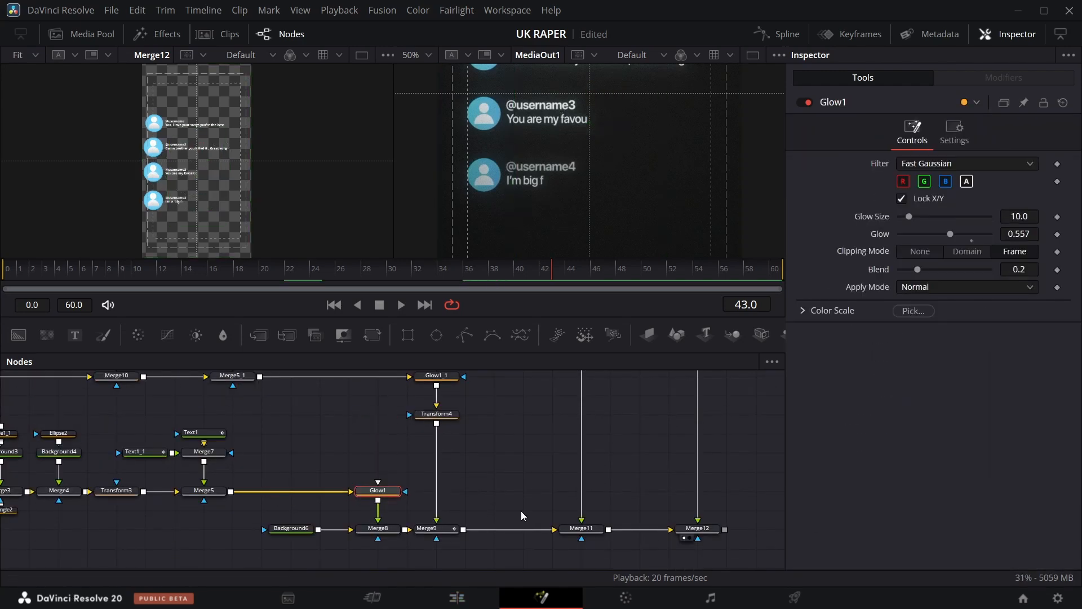
{"action": "scroll", "coordinate": [521, 511], "scroll_direction": "down", "scroll_amount": 3}
{"action": "scroll", "coordinate": [670, 513], "scroll_direction": "down", "scroll_amount": 2}
{"action": "left_click_drag", "start_coordinate": [151, 490], "coordinate": [420, 555]}
{"action": "left_click_drag", "start_coordinate": [359, 538], "coordinate": [402, 549]}
{"action": "left_click_drag", "start_coordinate": [232, 488], "coordinate": [649, 423]}
{"action": "key", "text": "ctrl+g"}
{"action": "scroll", "coordinate": [422, 458], "scroll_direction": "up", "scroll_amount": 3}
{"action": "left_click_drag", "start_coordinate": [404, 418], "coordinate": [409, 495]}
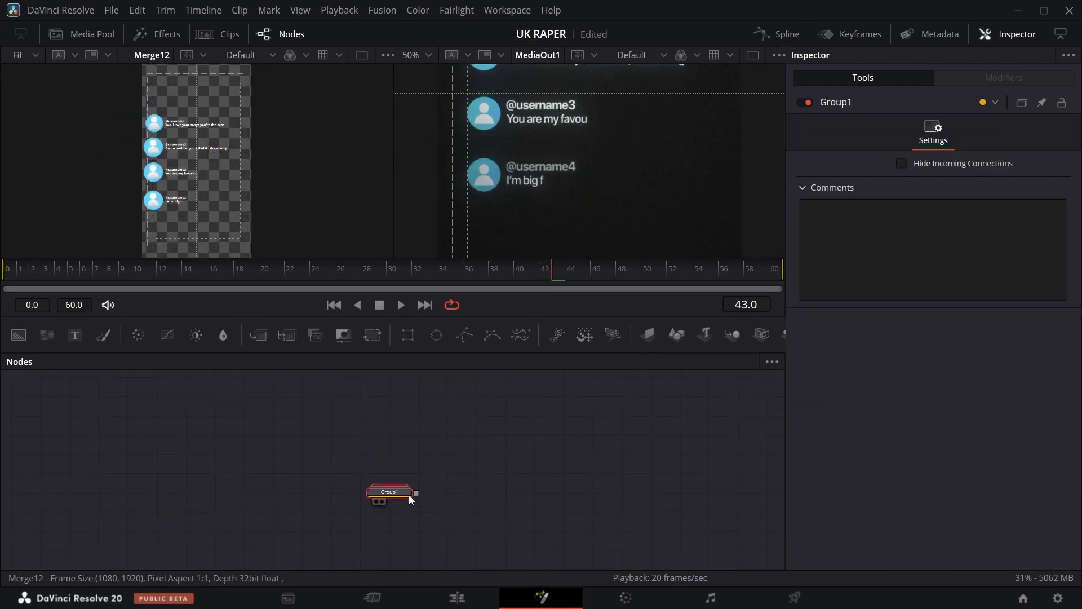
Add a Transform node after the new group in the main composition.
{"action": "scroll", "coordinate": [415, 457], "scroll_direction": "down", "scroll_amount": 3}
{"action": "scroll", "coordinate": [422, 468], "scroll_direction": "up", "scroll_amount": 1}
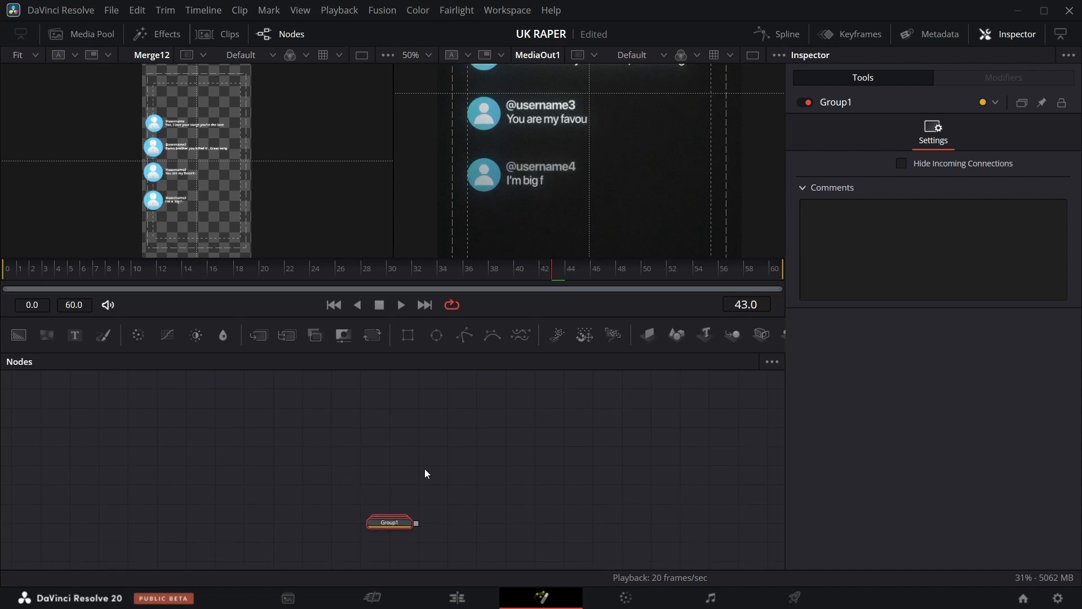
{"action": "scroll", "coordinate": [422, 468], "scroll_direction": "down", "scroll_amount": 3}
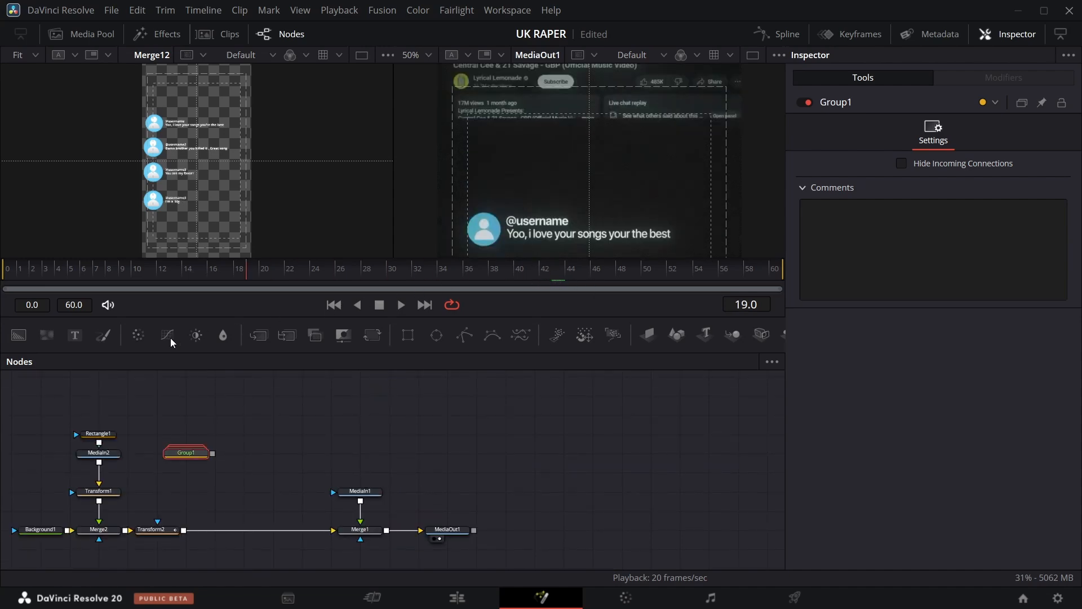
{"action": "left_click_drag", "start_coordinate": [171, 344], "coordinate": [2, 367]}
{"action": "scroll", "coordinate": [510, 194], "scroll_direction": "down", "scroll_amount": 3}
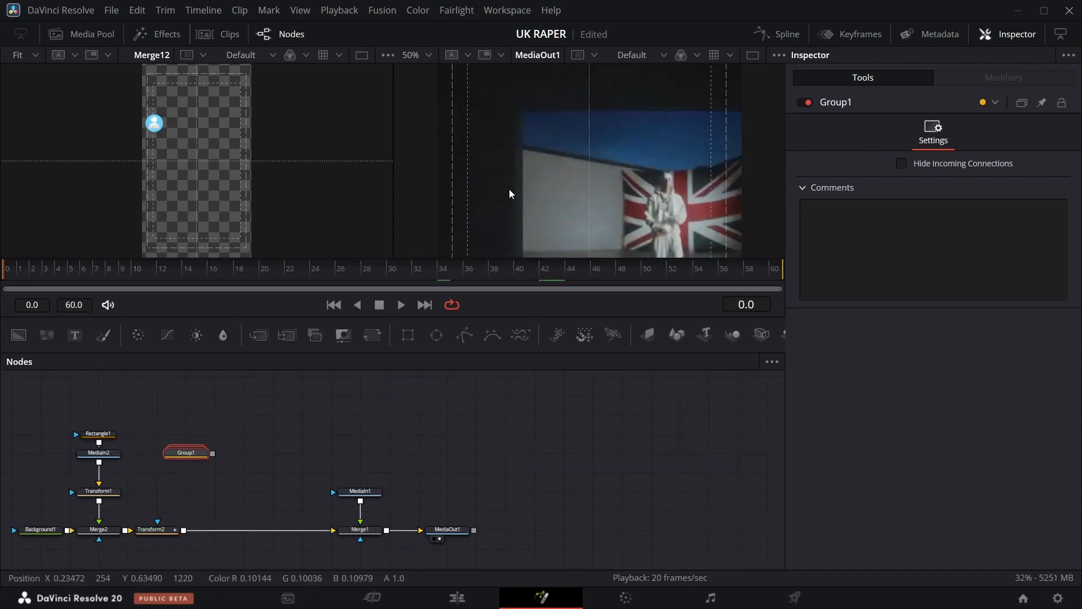
{"action": "scroll", "coordinate": [513, 192], "scroll_direction": "down", "scroll_amount": 5}
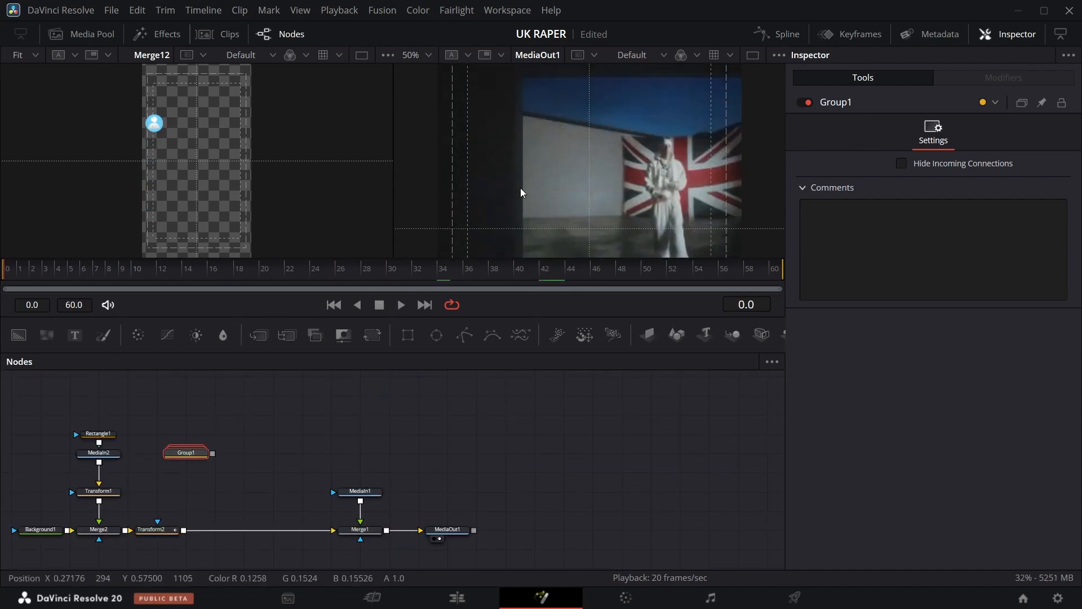
{"action": "left_click", "coordinate": [171, 536]}
{"action": "scroll", "coordinate": [473, 161], "scroll_direction": "up", "scroll_amount": 4}
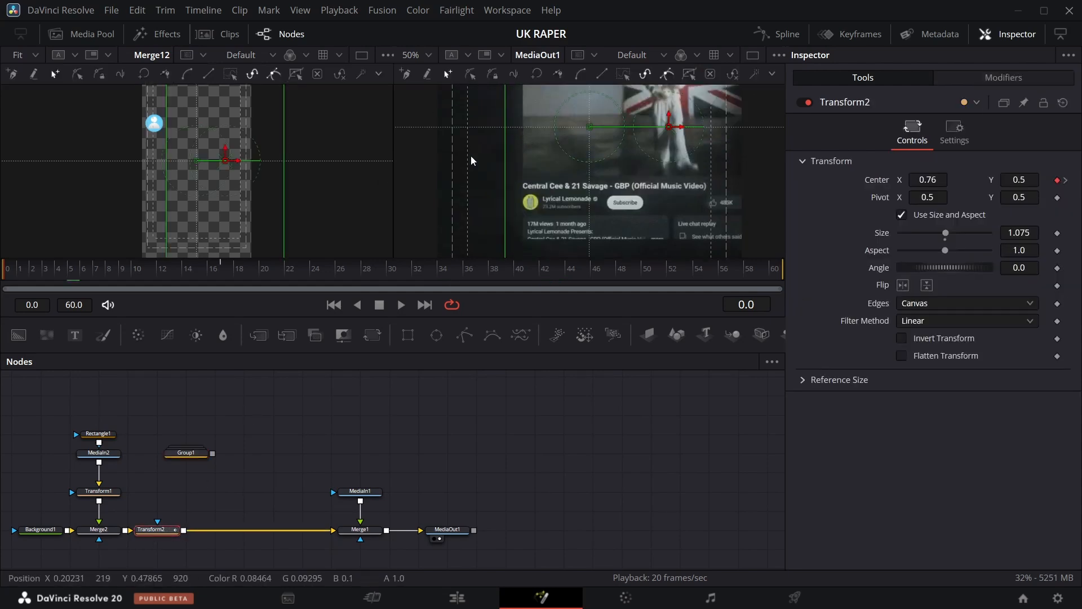
{"action": "left_click", "coordinate": [191, 454]}
{"action": "left_click", "coordinate": [370, 340]}
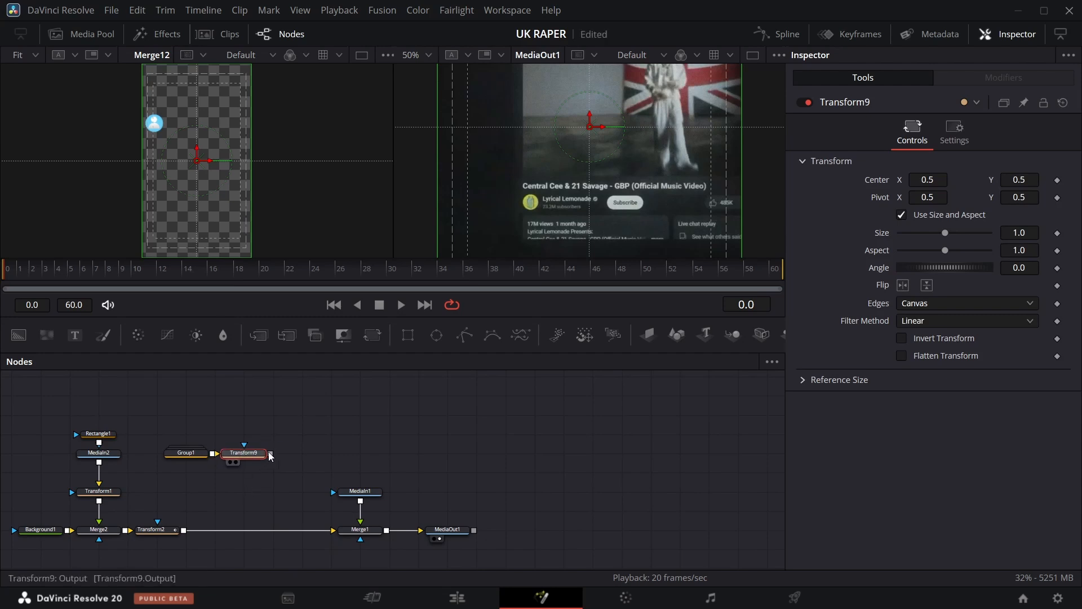
Merge the group's Transform output over the Transform2 branch feeding Merge1.
{"action": "left_click_drag", "start_coordinate": [270, 454], "coordinate": [241, 492]}
{"action": "left_click_drag", "start_coordinate": [198, 523], "coordinate": [192, 530]}
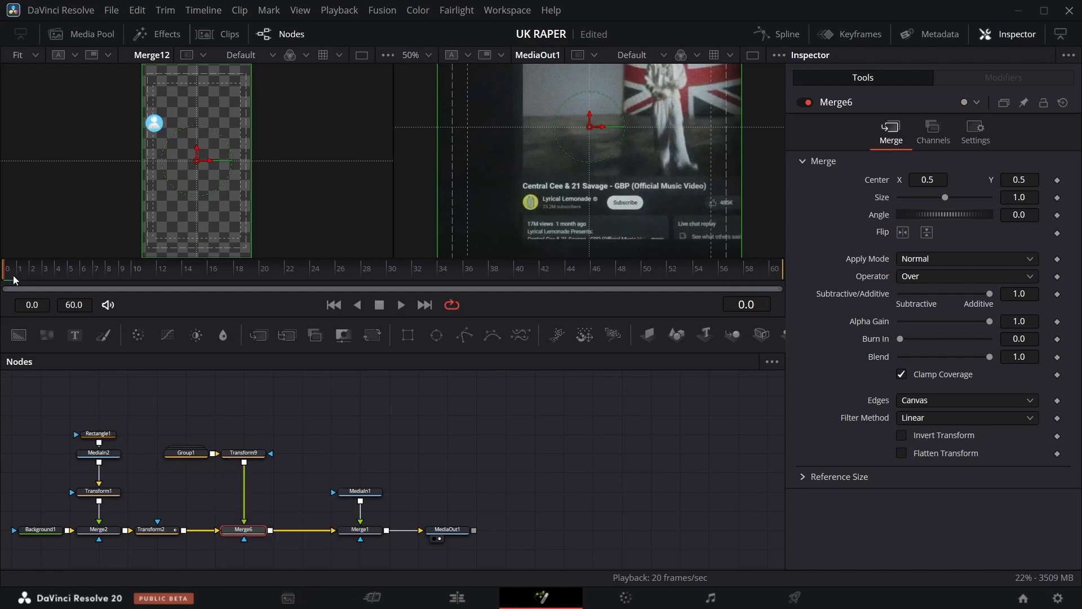
Scrub the timeline to review the comment cards over the video.
{"action": "left_click_drag", "start_coordinate": [164, 279], "coordinate": [267, 280]}
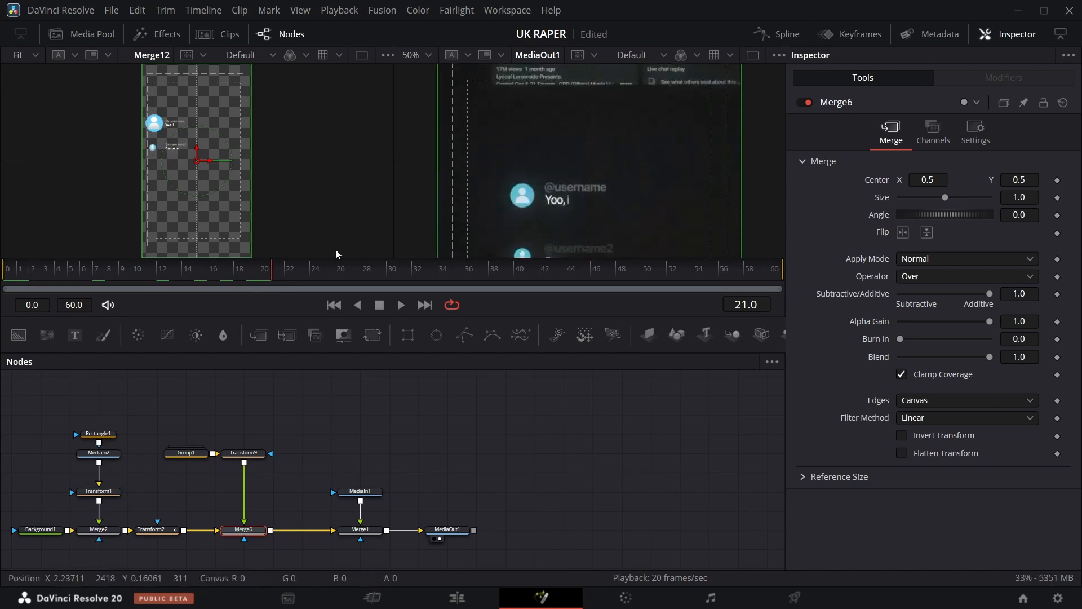
{"action": "left_click_drag", "start_coordinate": [255, 280], "coordinate": [170, 276]}
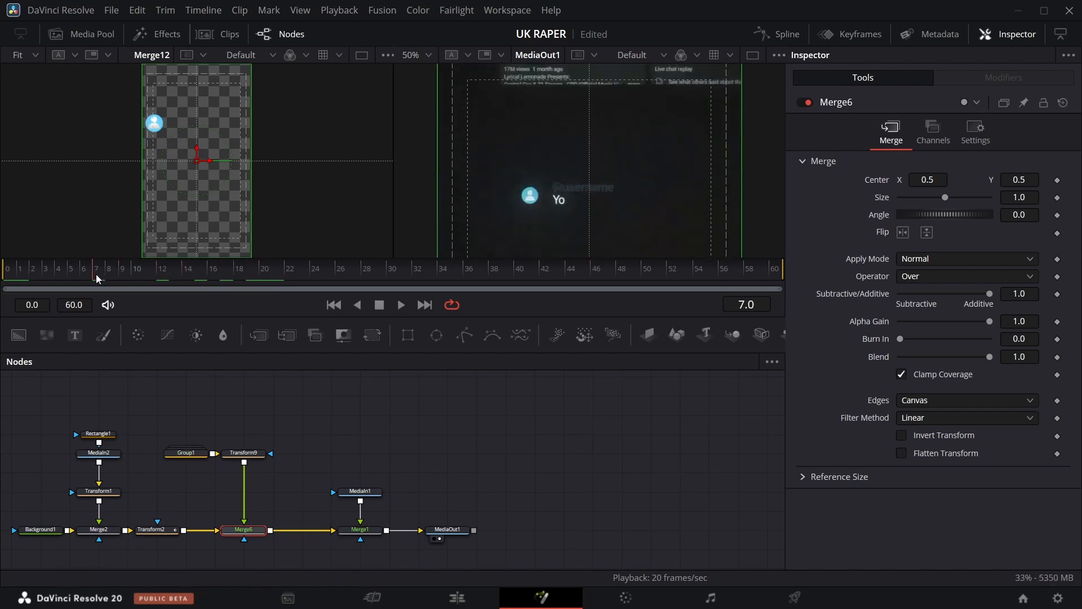
{"action": "left_click_drag", "start_coordinate": [96, 277], "coordinate": [226, 276]}
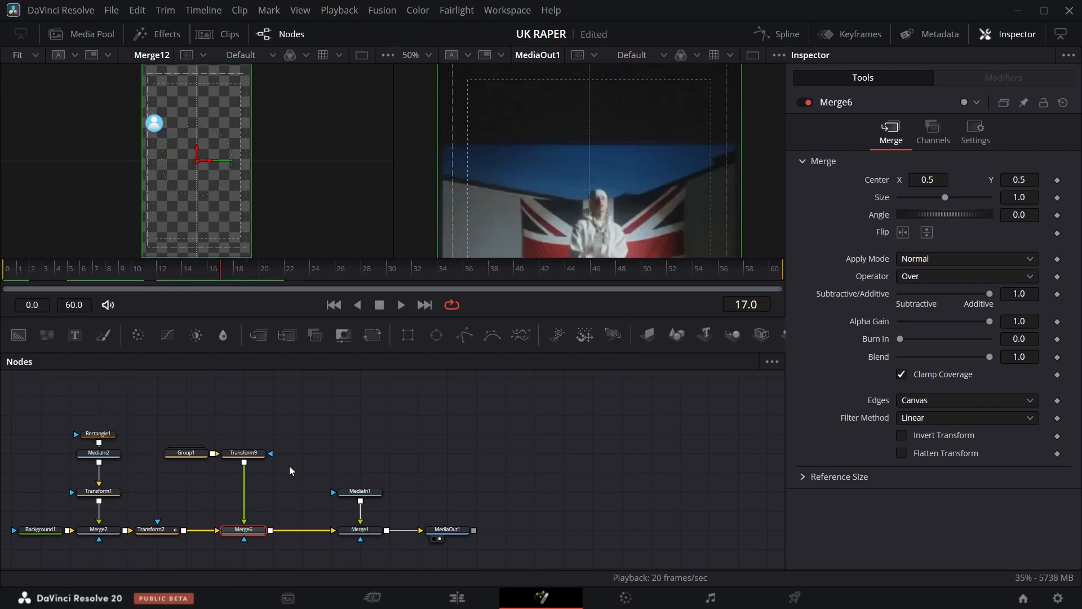
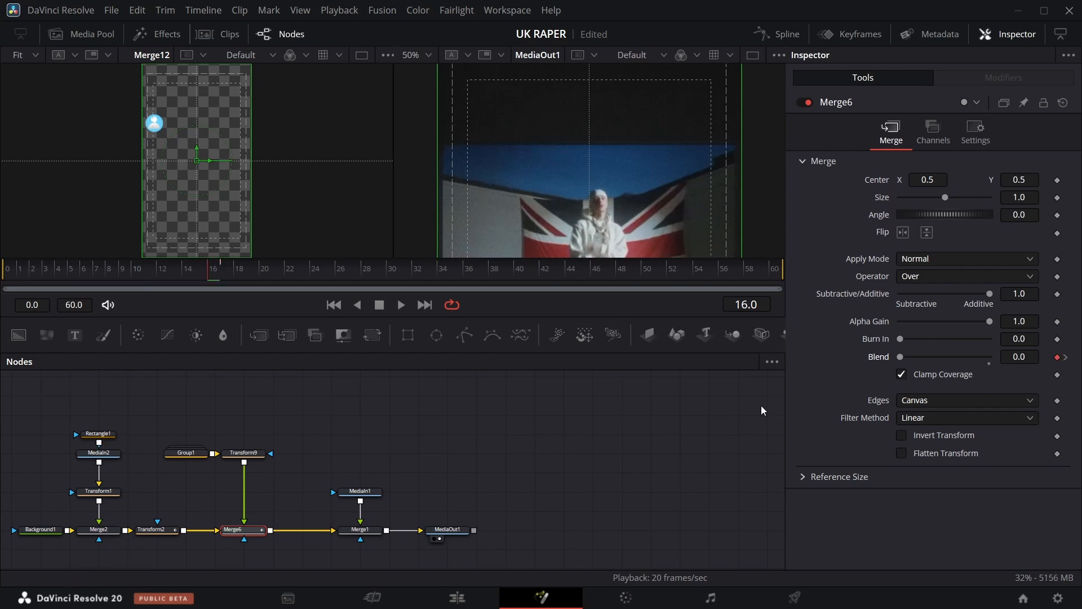
Rearrange Group1 and Transform9 above Merge6 and insert a new Transform node between Merge6 and Merge1.
{"action": "left_click", "coordinate": [230, 540]}
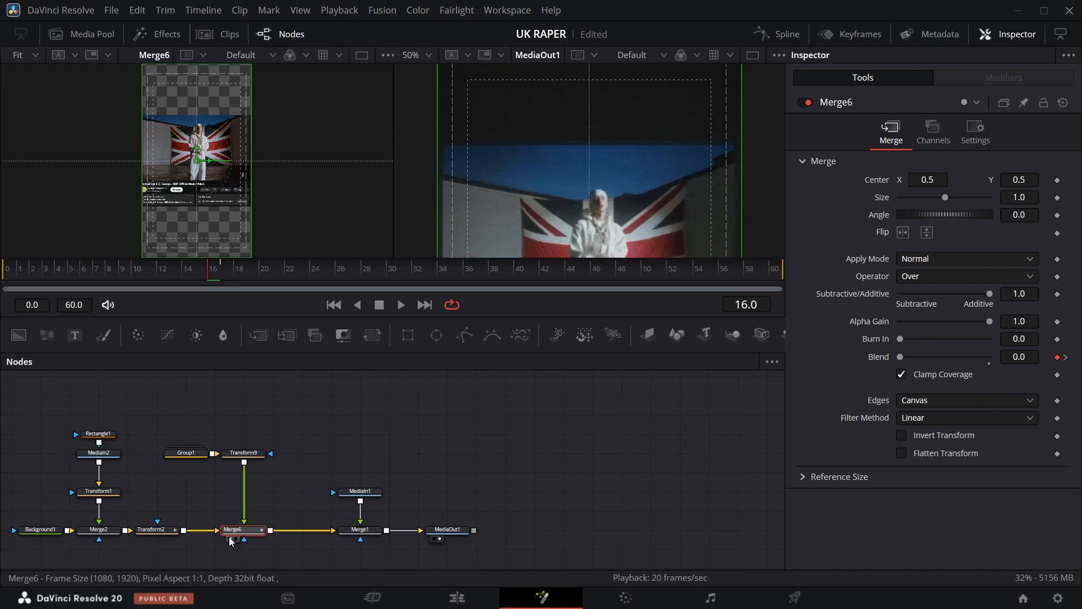
{"action": "left_click", "coordinate": [213, 267]}
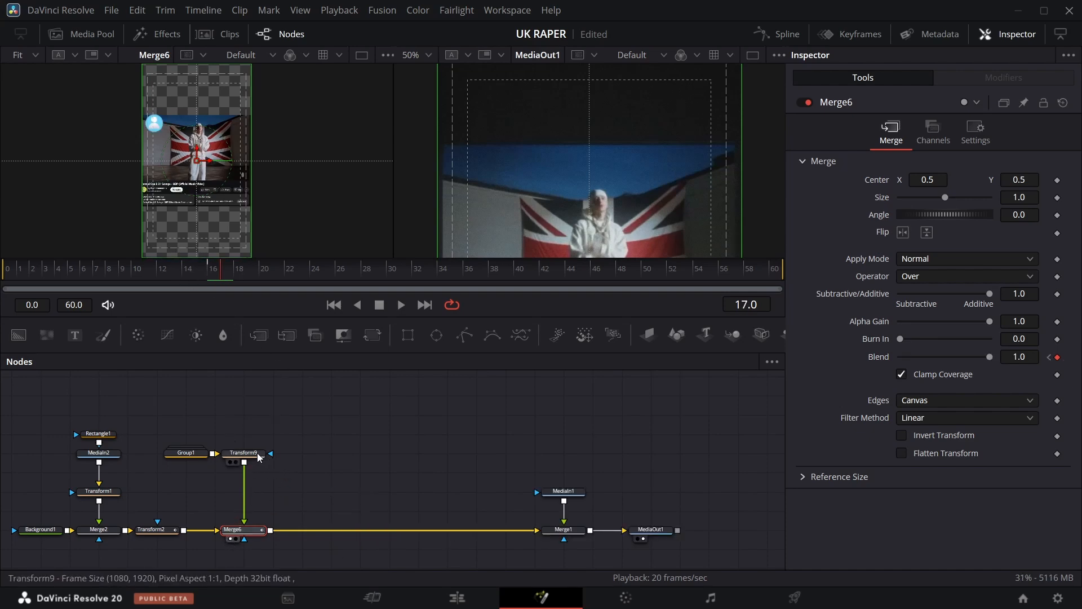
{"action": "left_click_drag", "start_coordinate": [244, 453], "coordinate": [243, 491]}
{"action": "left_click_drag", "start_coordinate": [187, 453], "coordinate": [243, 433]}
{"action": "left_click_drag", "start_coordinate": [373, 334], "coordinate": [362, 530]}
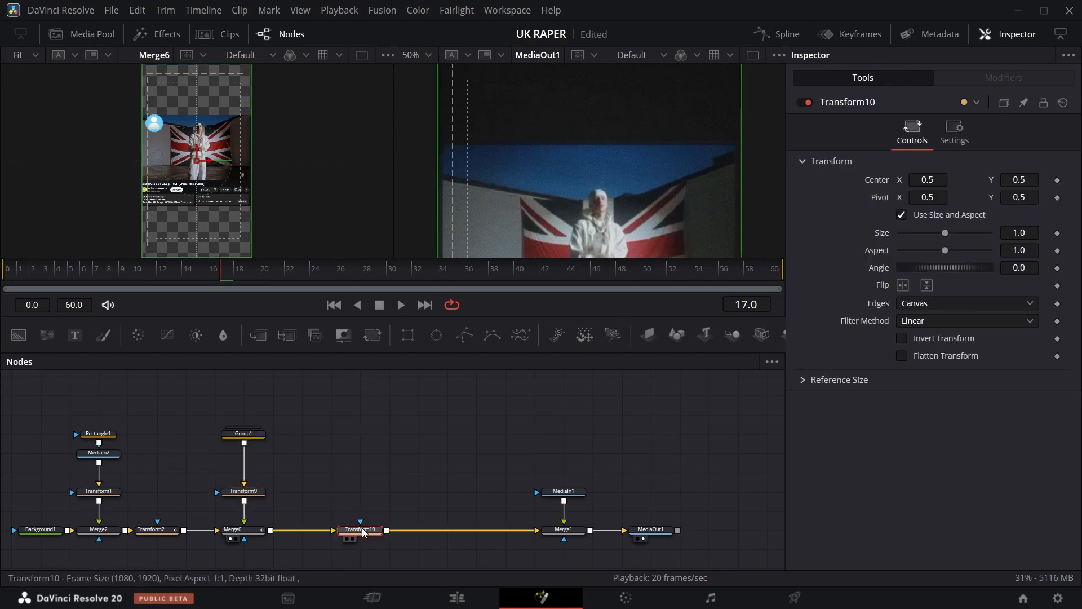
Keyframe Transform2's center at frame 18 with Center Y set to 1.136 to slide the video upward.
{"action": "left_click", "coordinate": [157, 530]}
{"action": "key", "text": "Right"}
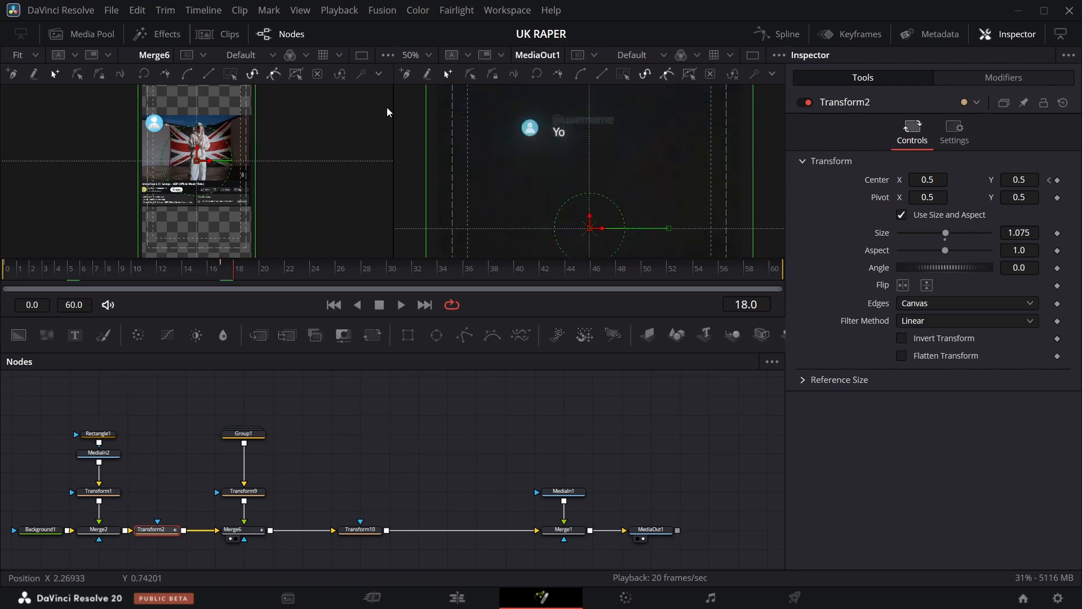
{"action": "left_click", "coordinate": [429, 55]}
{"action": "left_click", "coordinate": [434, 74]}
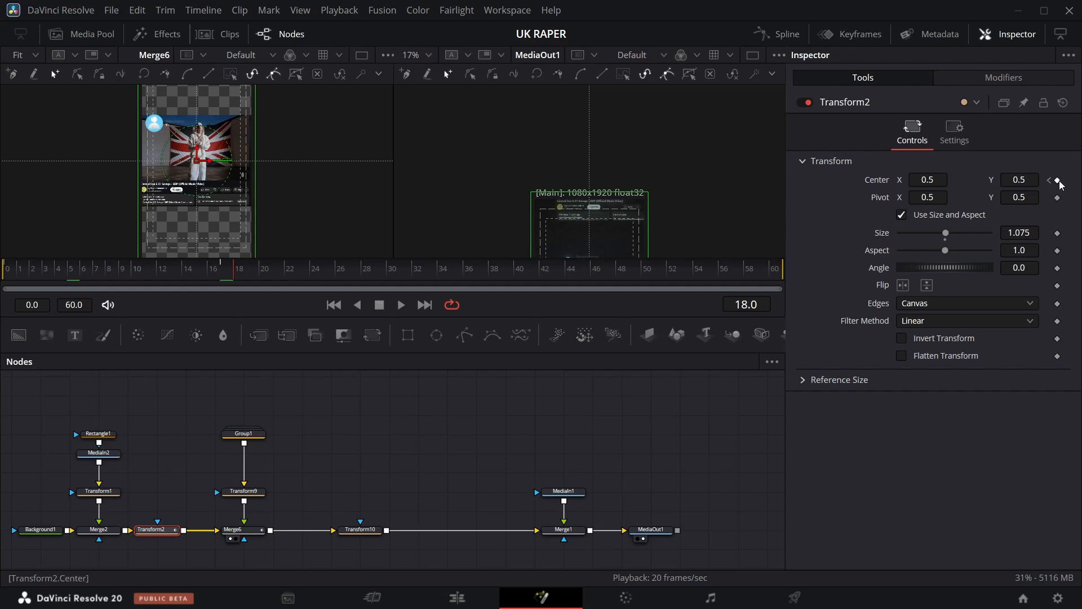
{"action": "key", "text": "Left"}
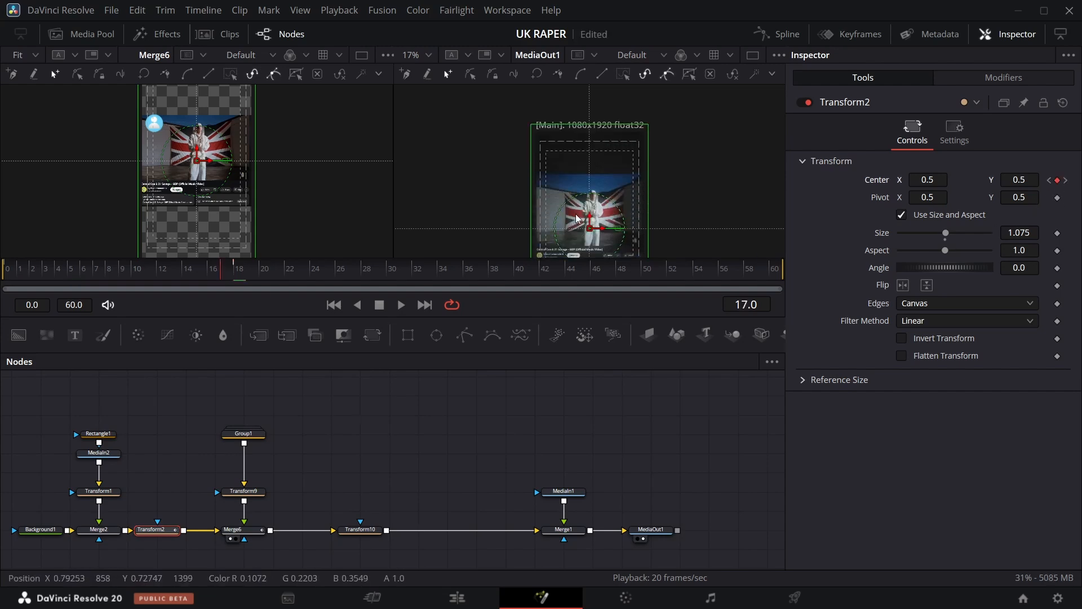
{"action": "left_click", "coordinate": [1066, 181]}
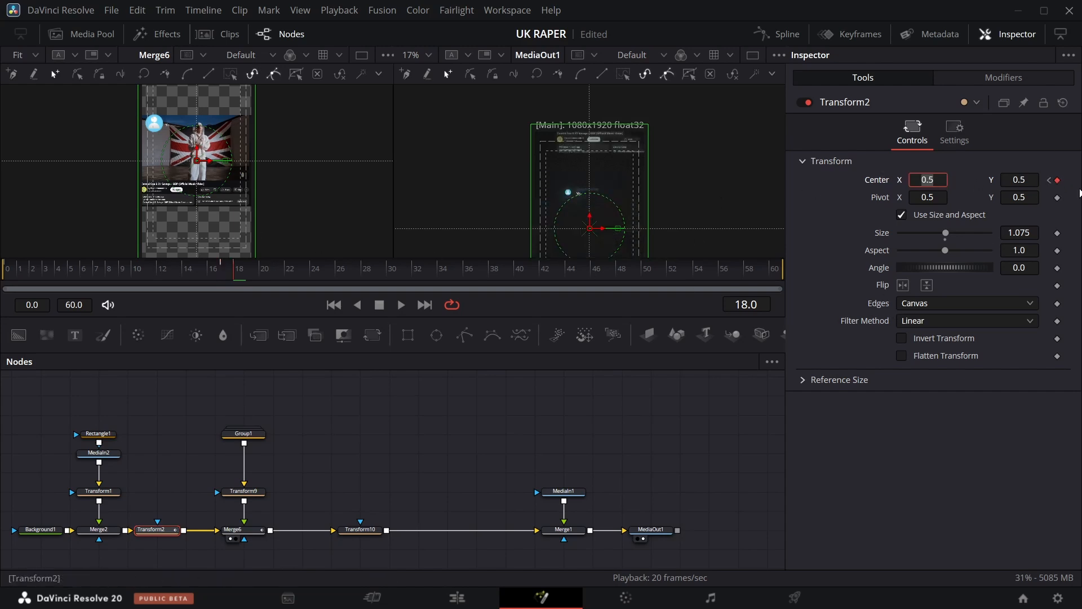
{"action": "left_click_drag", "start_coordinate": [1016, 179], "coordinate": [697, 174]}
{"action": "scroll", "coordinate": [346, 146], "scroll_direction": "up", "scroll_amount": 3}
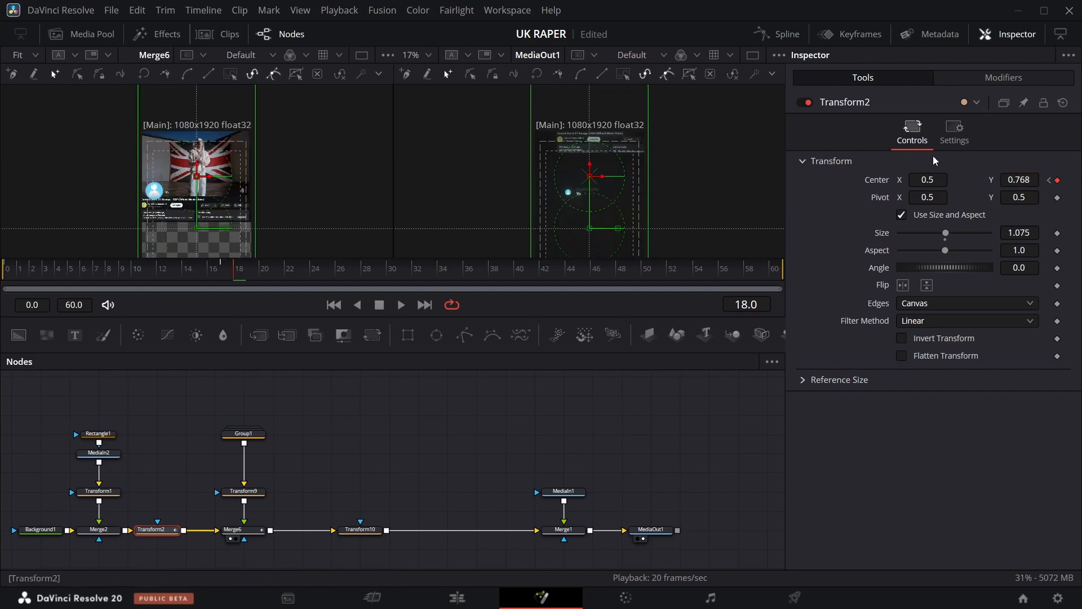
{"action": "left_click_drag", "start_coordinate": [1018, 180], "coordinate": [664, 174]}
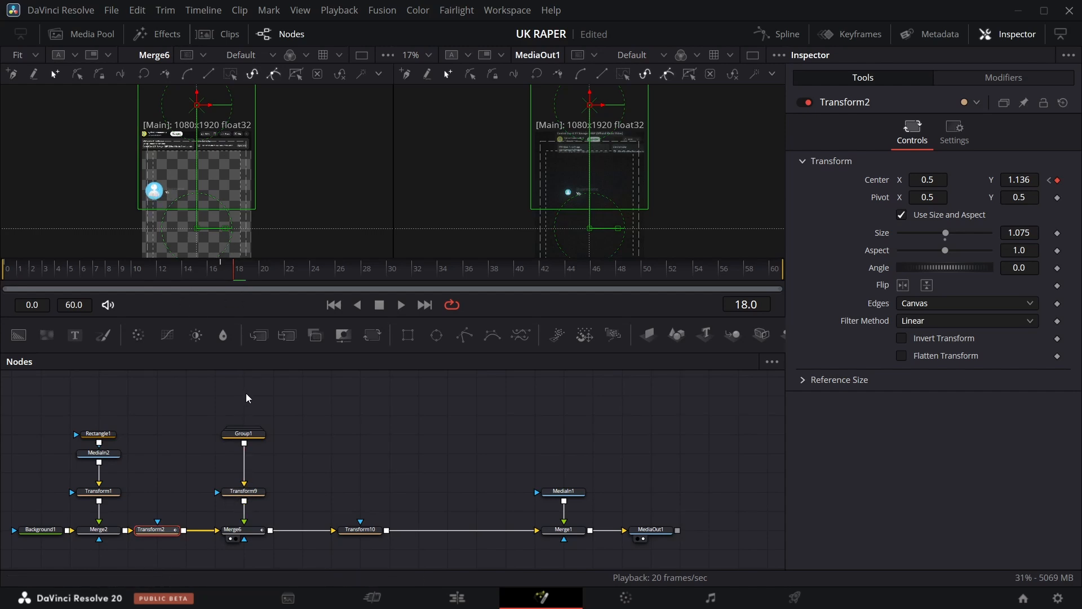
Open Group1, delete the first comment card's nodes and paste a copy of a working card's nodes.
{"action": "left_click", "coordinate": [252, 437]}
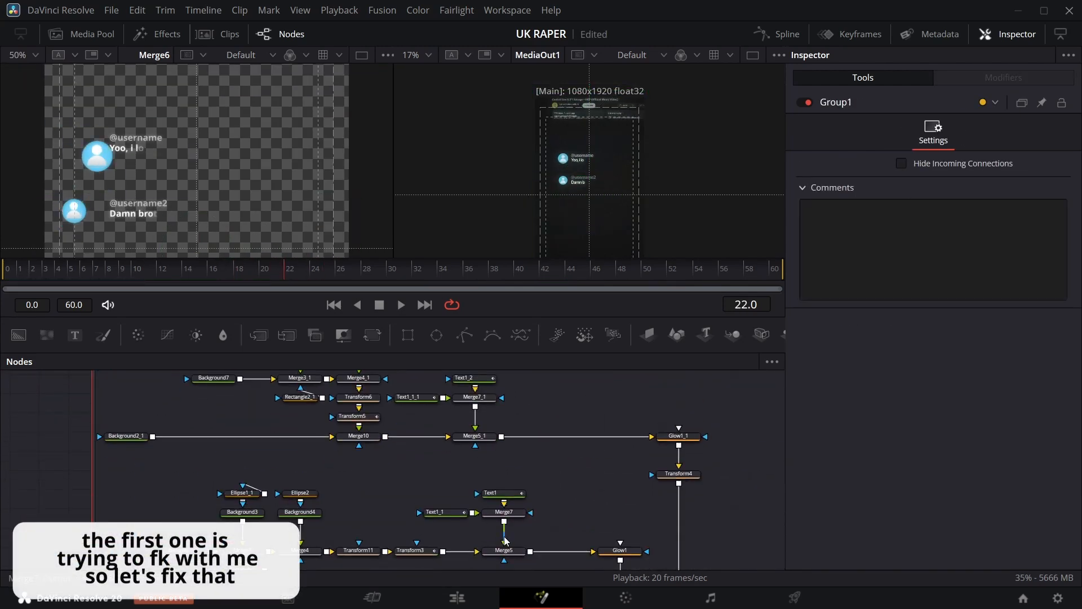
{"action": "left_click_drag", "start_coordinate": [160, 429], "coordinate": [509, 492]}
{"action": "scroll", "coordinate": [418, 455], "scroll_direction": "up", "scroll_amount": 3}
{"action": "left_click_drag", "start_coordinate": [123, 416], "coordinate": [690, 530]}
{"action": "scroll", "coordinate": [621, 502], "scroll_direction": "down", "scroll_amount": 3}
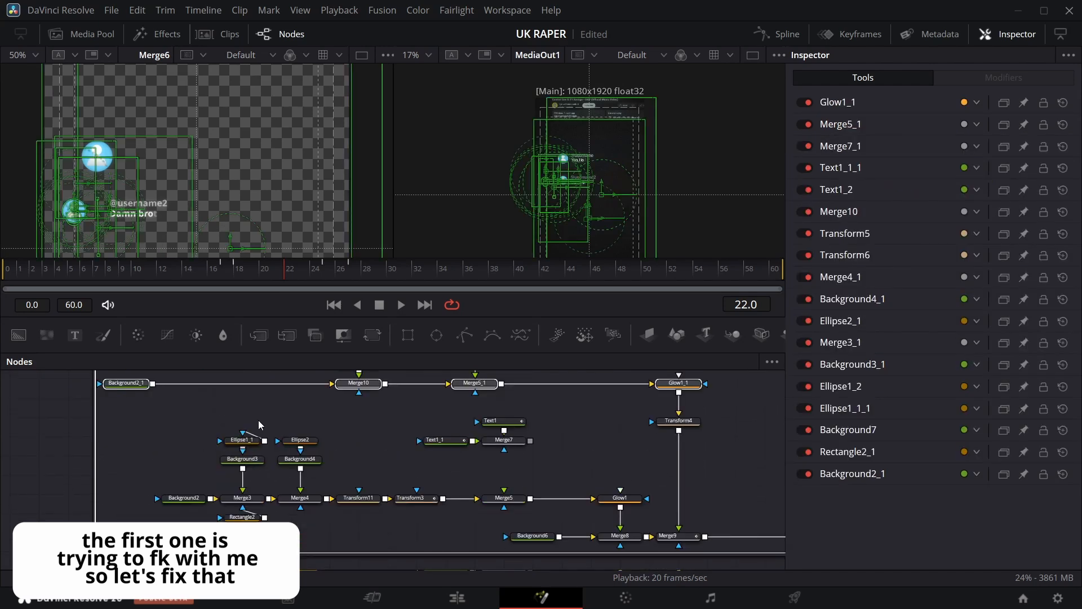
{"action": "left_click_drag", "start_coordinate": [204, 419], "coordinate": [410, 525]}
{"action": "key", "text": "Delete"}
{"action": "key", "text": "ctrl+v"}
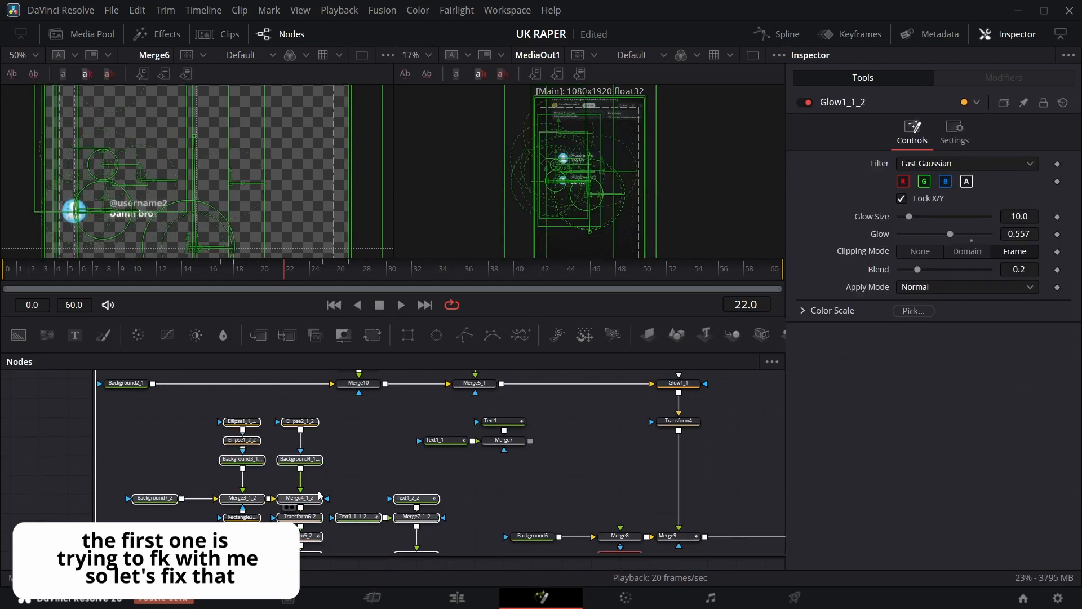
Wire the pasted card nodes into the group's merge chain in place of the deleted card.
{"action": "left_click", "coordinate": [202, 494]}
{"action": "left_click_drag", "start_coordinate": [107, 517], "coordinate": [213, 517]}
{"action": "left_click_drag", "start_coordinate": [649, 517], "coordinate": [562, 480]}
{"action": "left_click_drag", "start_coordinate": [373, 337], "coordinate": [581, 498]}
{"action": "left_click_drag", "start_coordinate": [618, 499], "coordinate": [620, 536]}
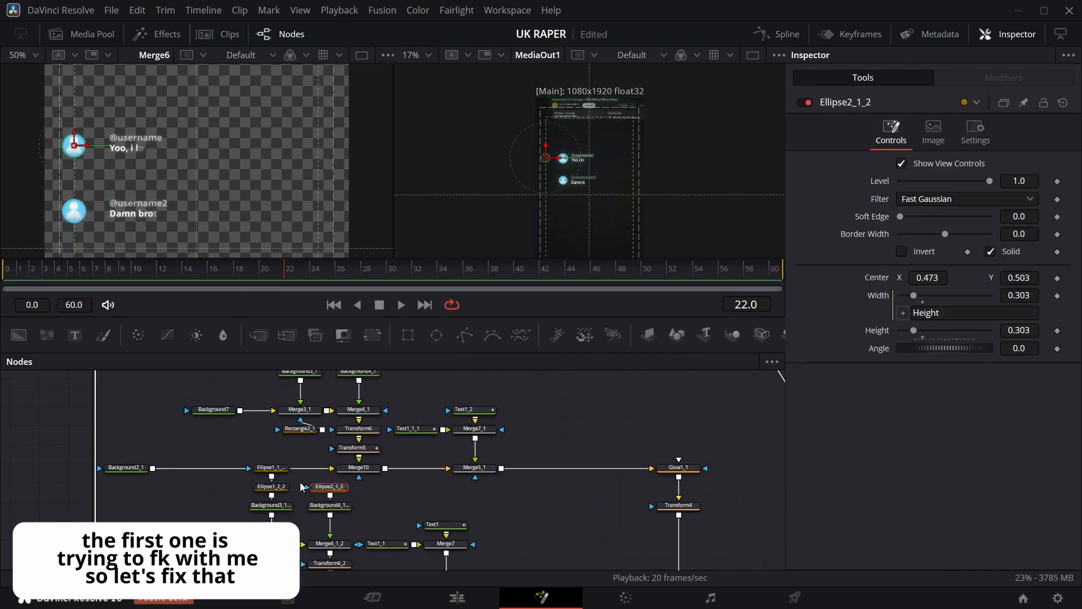
Scrub the timeline and inspect the pasted card's Transform5_2 keyframes.
{"action": "left_click_drag", "start_coordinate": [283, 276], "coordinate": [387, 282]}
{"action": "key", "text": "Left"}
{"action": "key", "text": "Left"}
{"action": "key", "text": "Left"}
{"action": "key", "text": "Left"}
{"action": "key", "text": "Left"}
{"action": "key", "text": "Left"}
{"action": "key", "text": "Left"}
{"action": "key", "text": "Left"}
{"action": "key", "text": "Left"}
{"action": "key", "text": "Left"}
{"action": "key", "text": "Left"}
{"action": "key", "text": "Left"}
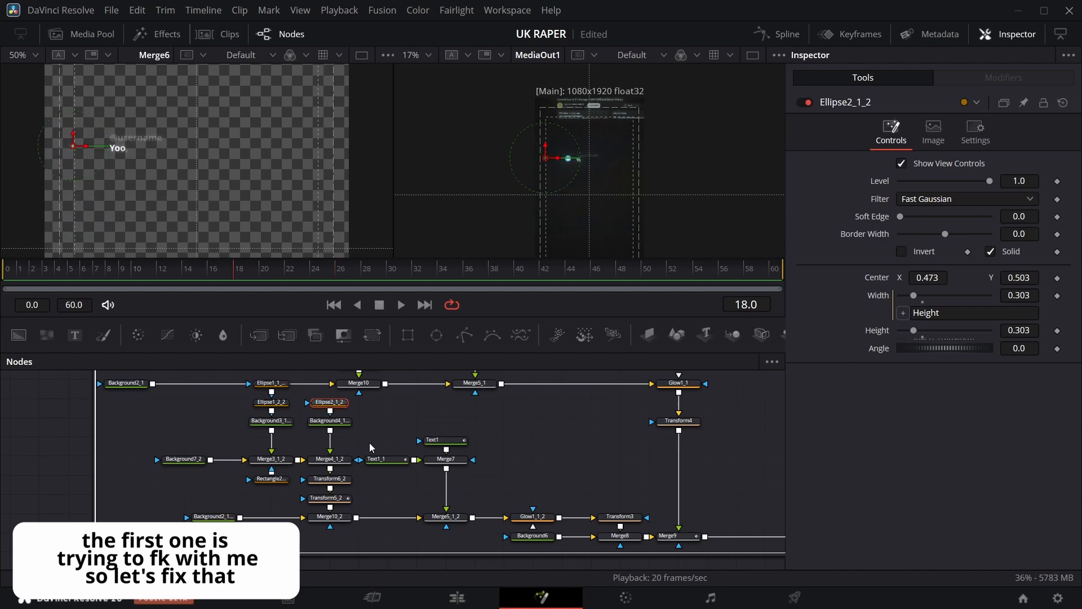
{"action": "left_click", "coordinate": [335, 498]}
{"action": "left_click", "coordinate": [861, 34]}
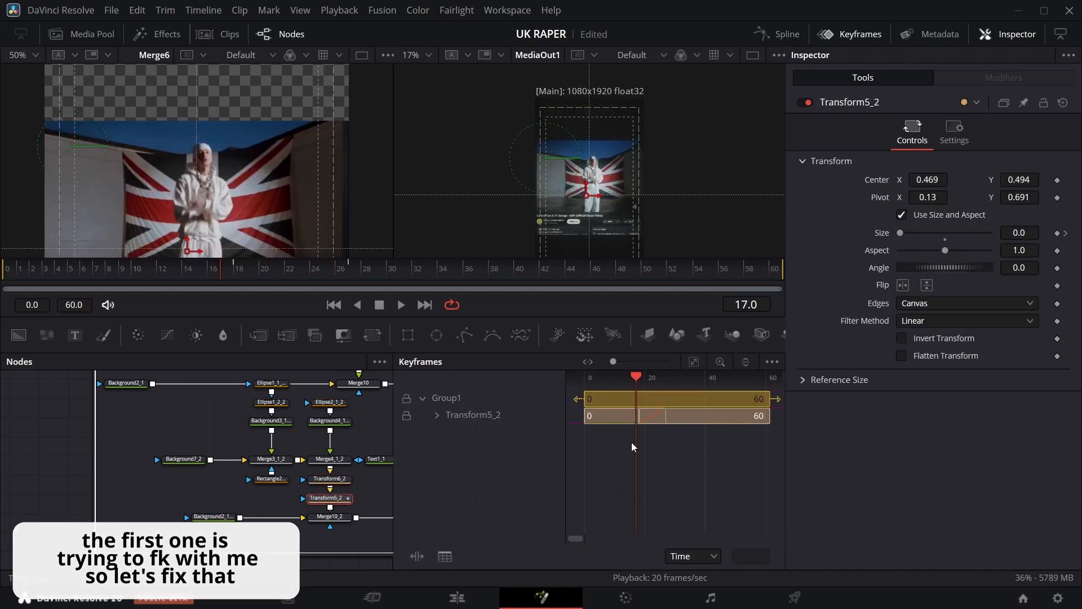
{"action": "left_click", "coordinate": [861, 35]}
{"action": "left_click", "coordinate": [333, 270]}
{"action": "left_click_drag", "start_coordinate": [331, 270], "coordinate": [317, 269]}
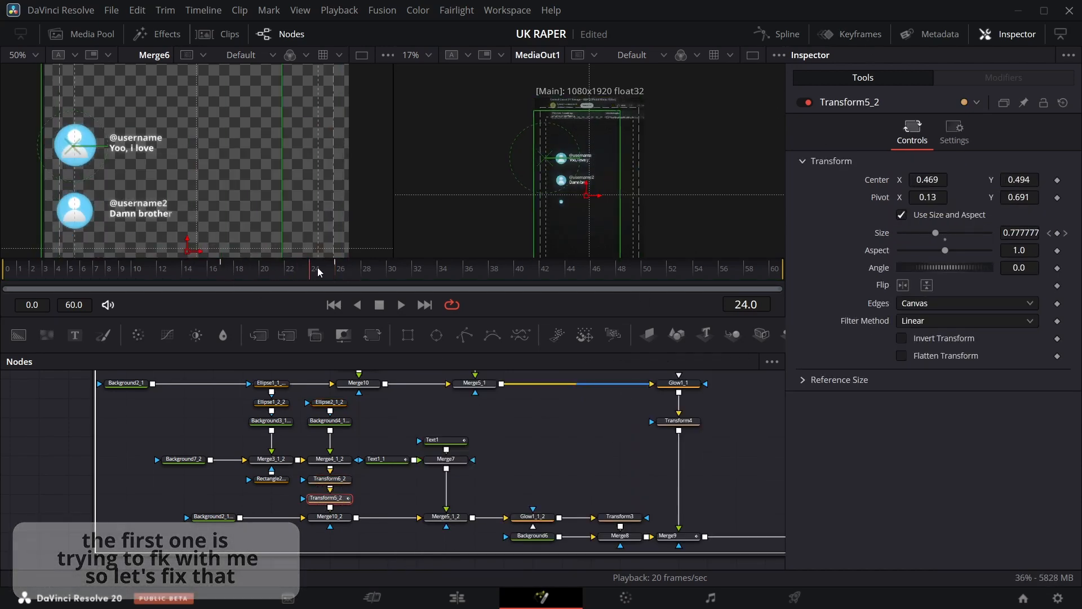
Return to the main composition and add a Center keyframe on Transform10 at frame 18.
{"action": "scroll", "coordinate": [164, 448], "scroll_direction": "down", "scroll_amount": 5}
{"action": "left_click", "coordinate": [164, 448]}
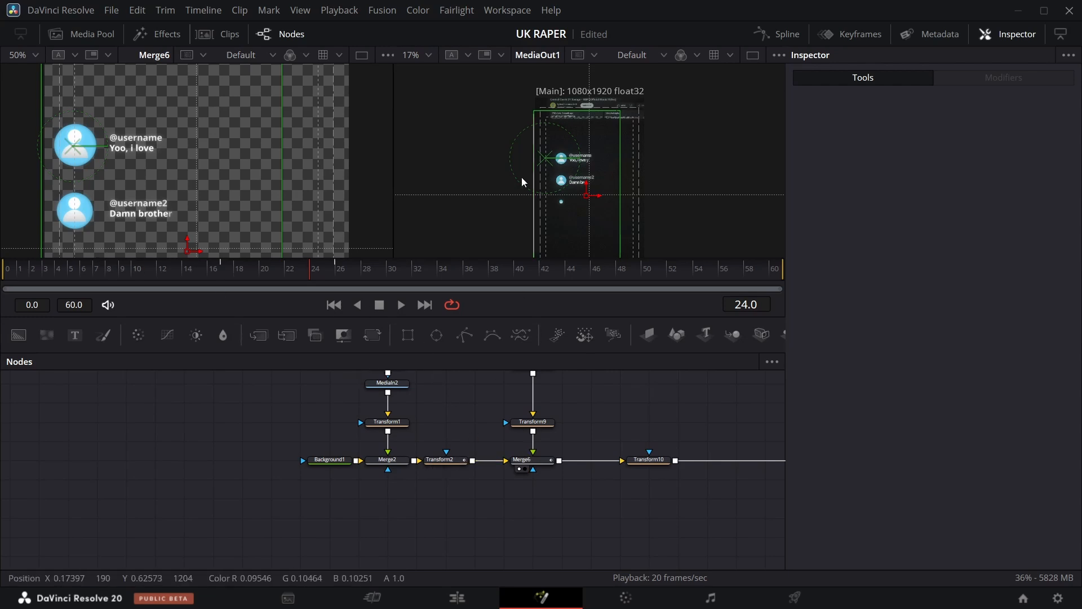
{"action": "scroll", "coordinate": [204, 154], "scroll_direction": "up", "scroll_amount": 4}
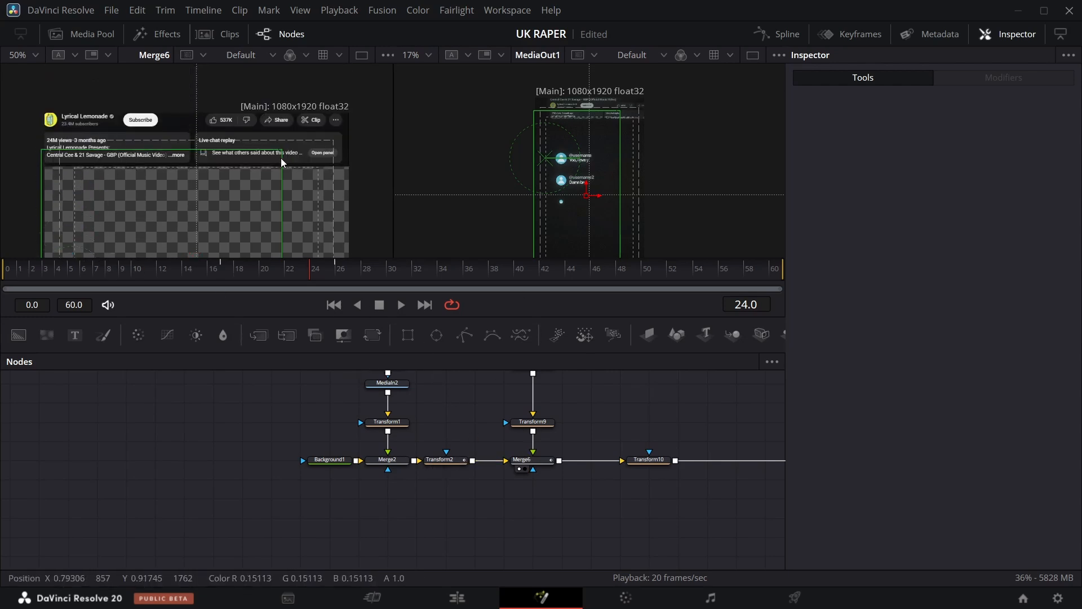
{"action": "scroll", "coordinate": [244, 177], "scroll_direction": "down", "scroll_amount": 7}
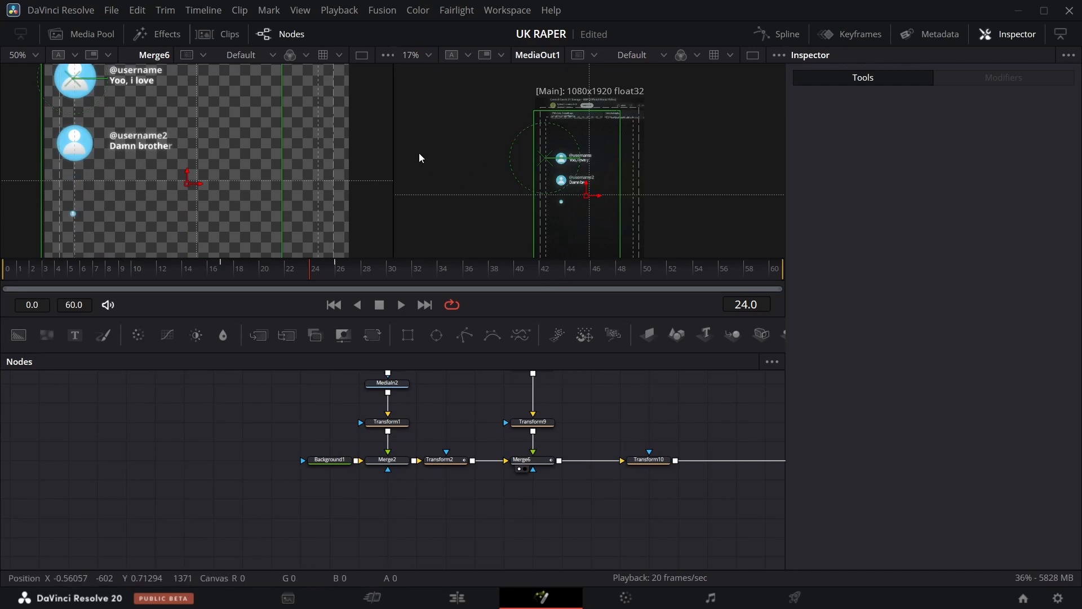
{"action": "scroll", "coordinate": [307, 170], "scroll_direction": "up", "scroll_amount": 2}
{"action": "left_click_drag", "start_coordinate": [324, 273], "coordinate": [228, 275]}
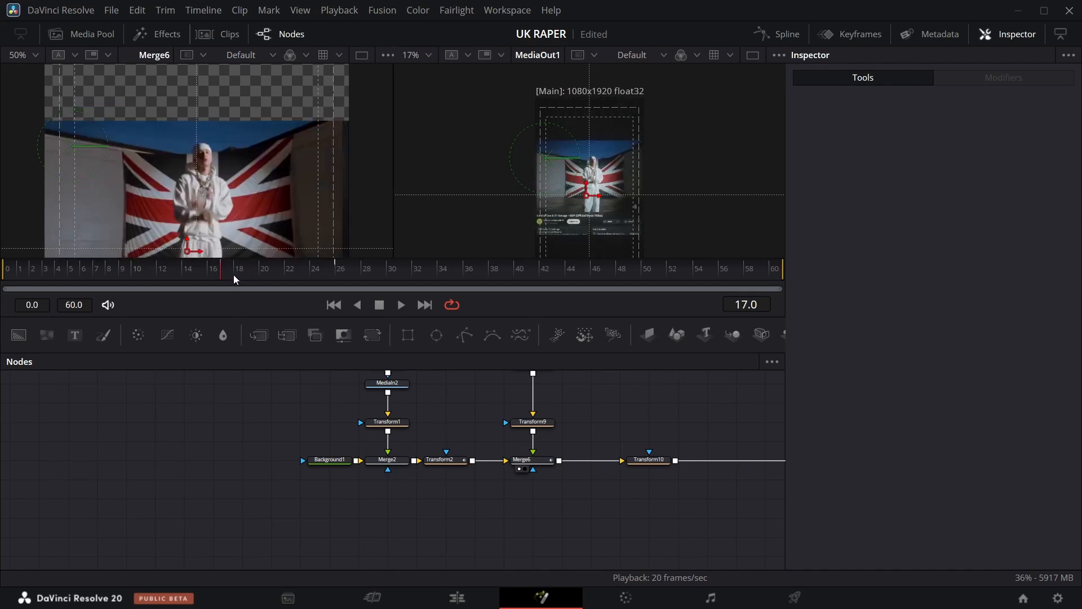
{"action": "left_click", "coordinate": [234, 275]}
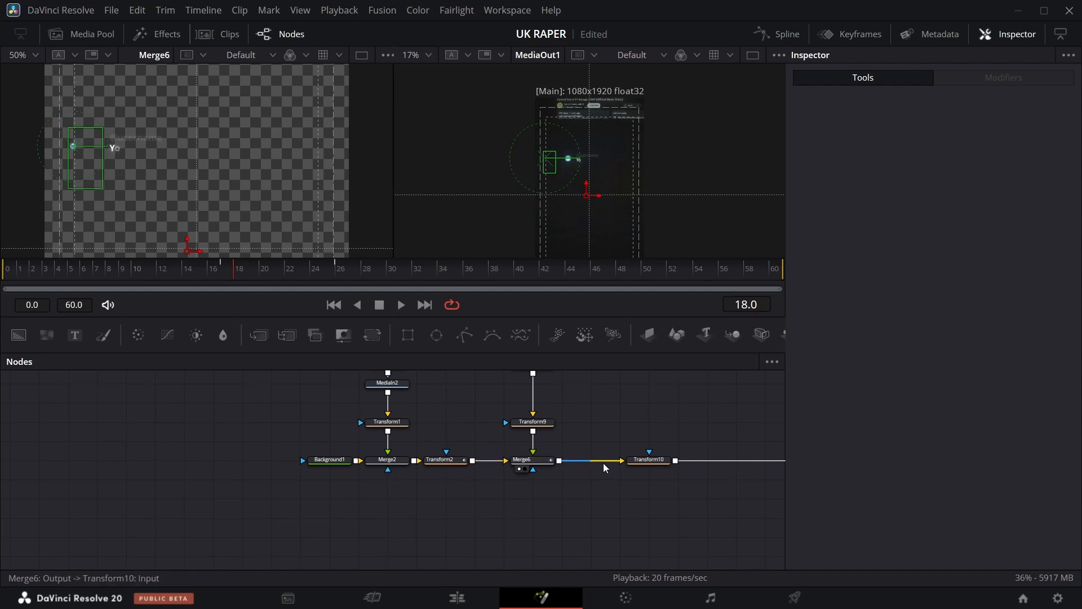
{"action": "left_click", "coordinate": [649, 463]}
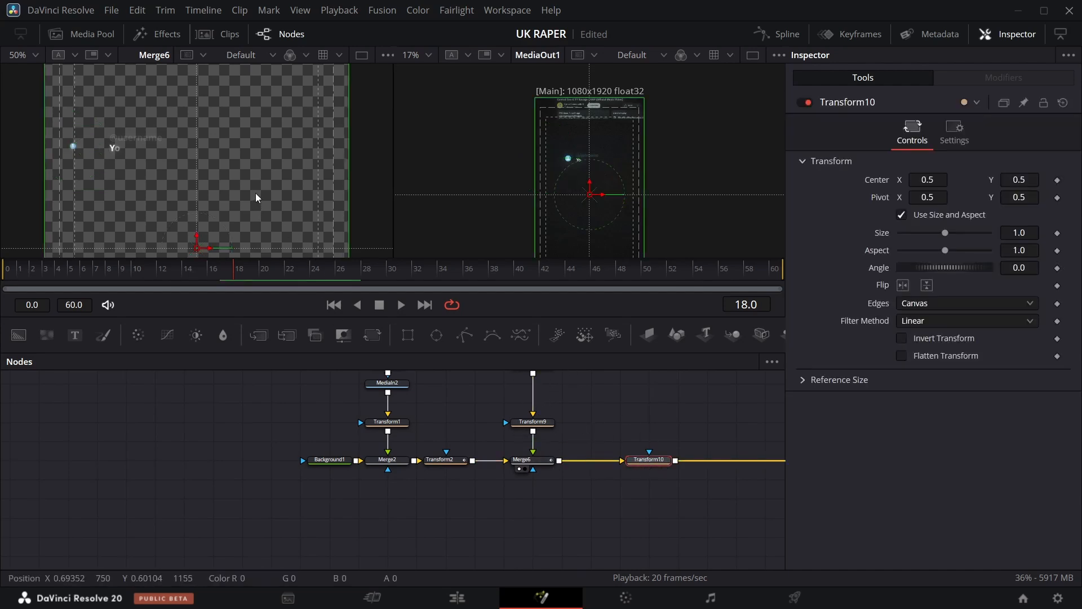
{"action": "scroll", "coordinate": [255, 193], "scroll_direction": "up", "scroll_amount": 3}
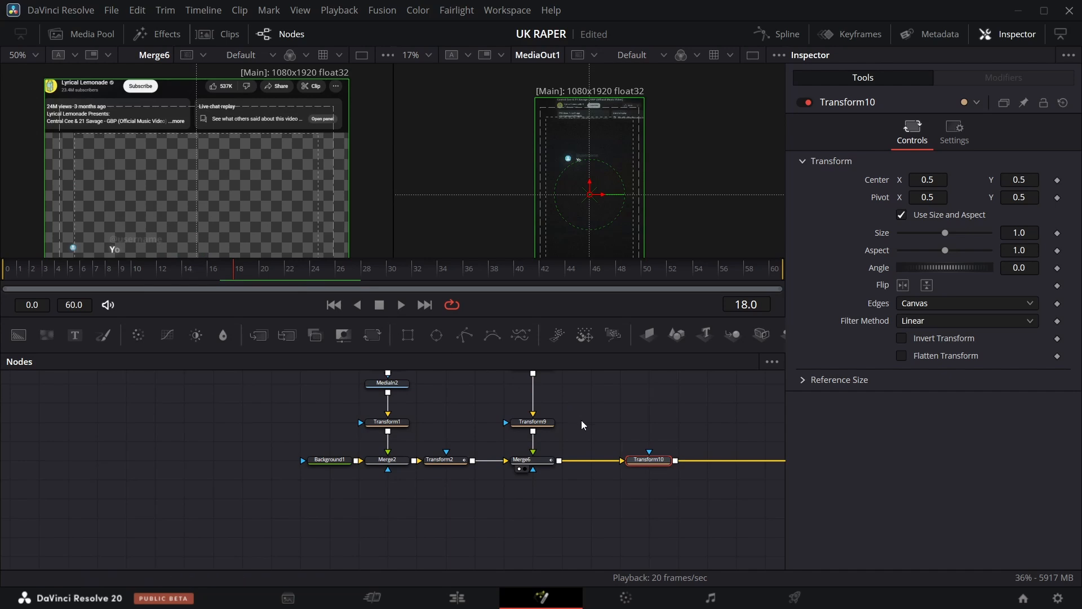
{"action": "left_click", "coordinate": [1058, 180]}
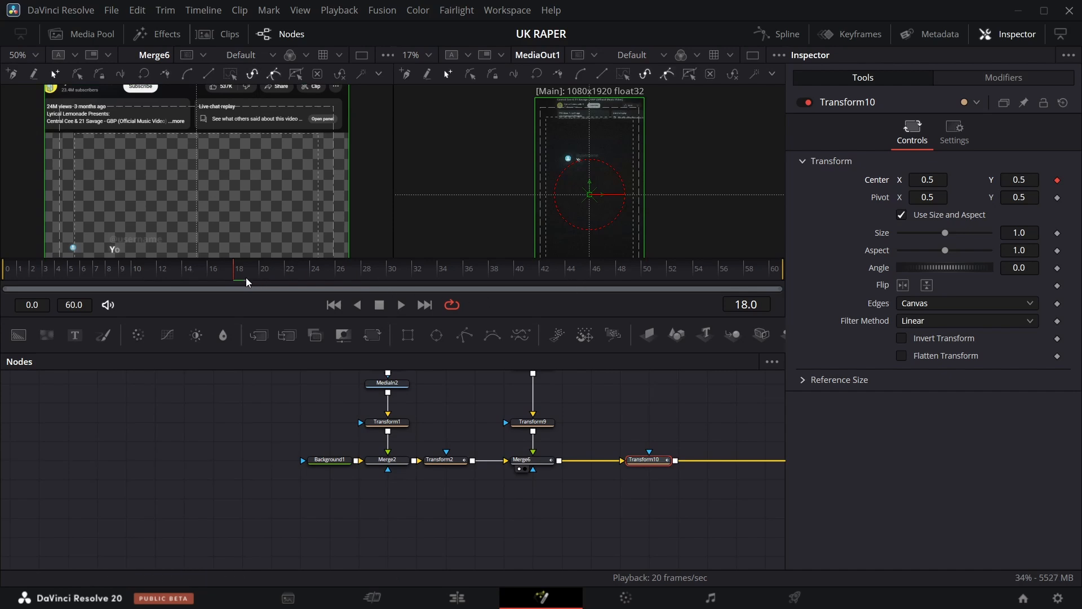
Jump back to frame 18 and set Transform10's Center X to 0.716.
{"action": "left_click_drag", "start_coordinate": [234, 280], "coordinate": [364, 283]}
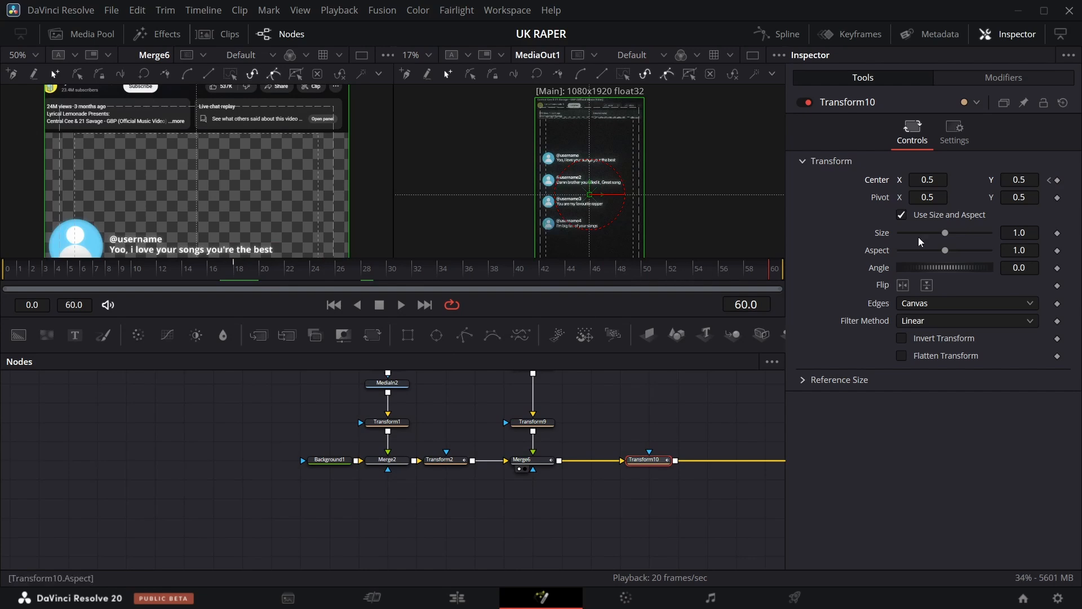
{"action": "left_click", "coordinate": [1050, 180]}
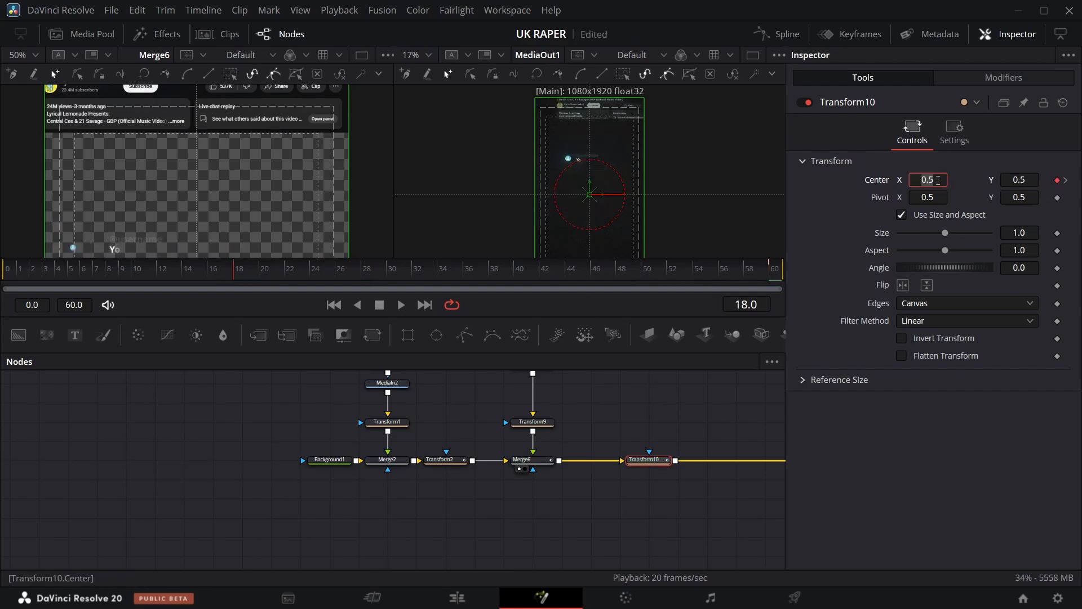
{"action": "type", "text": "0.716"}
{"action": "key", "text": "Return"}
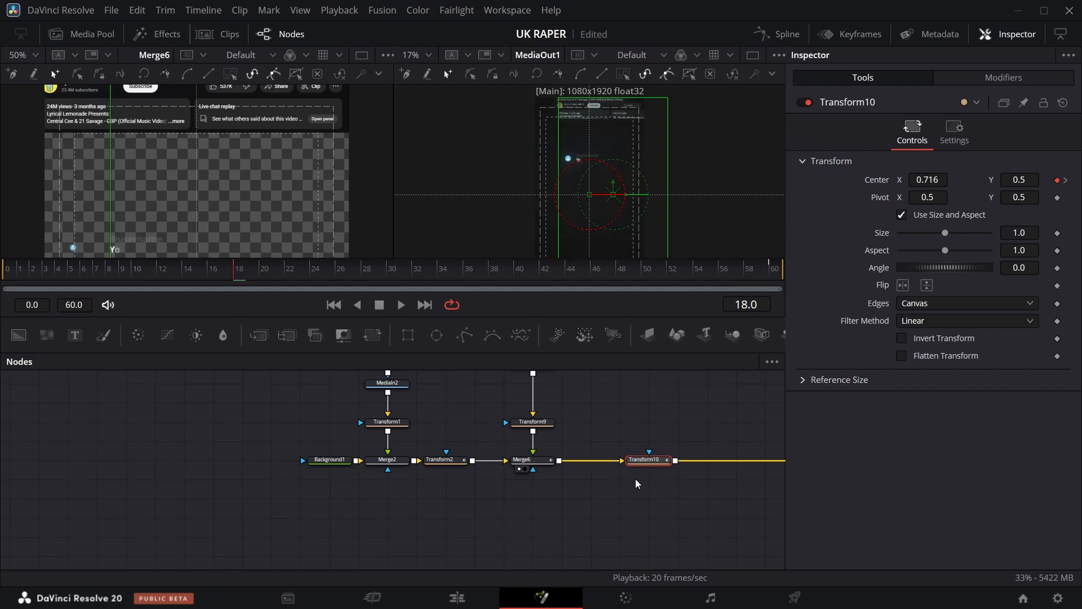
Smooth Transform10's center displacement keyframes in the spline editor.
{"action": "left_click", "coordinate": [635, 470]}
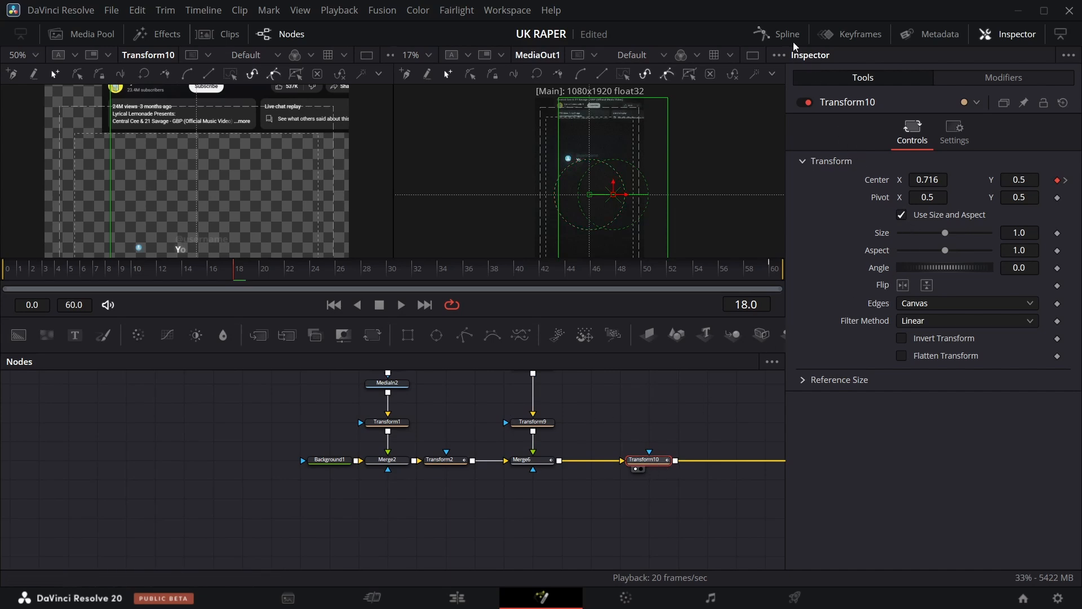
{"action": "left_click", "coordinate": [781, 35]}
{"action": "left_click", "coordinate": [720, 362]}
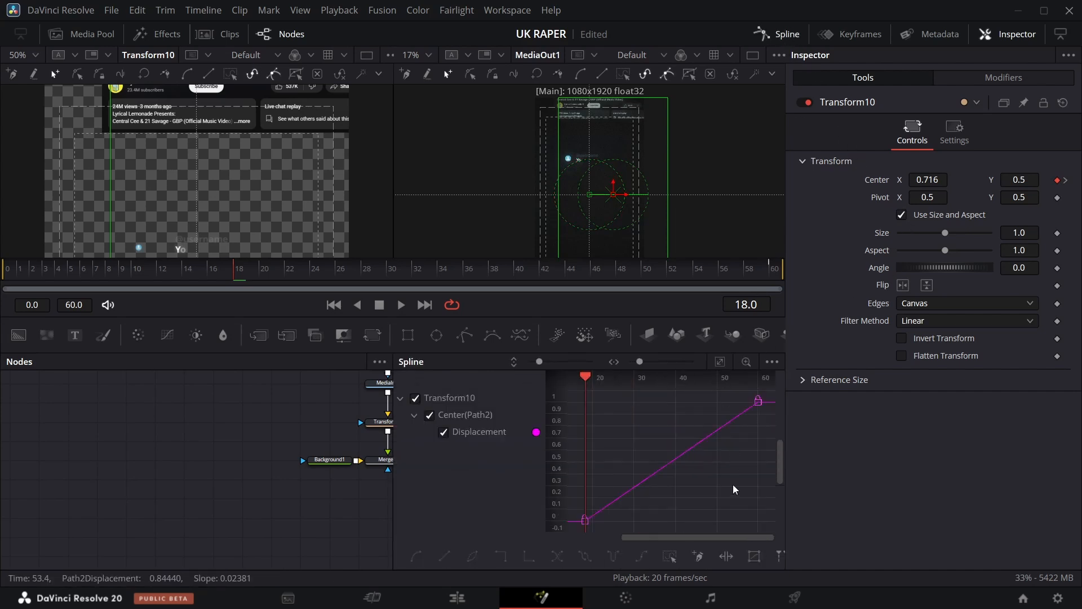
{"action": "left_click", "coordinate": [671, 557]}
{"action": "key", "text": "s"}
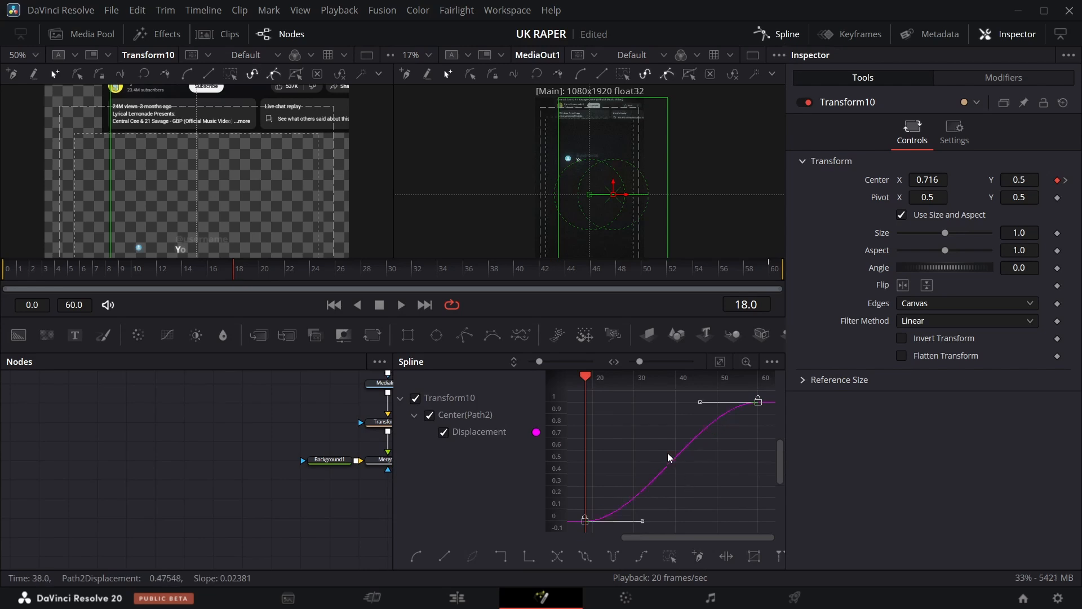
{"action": "left_click", "coordinate": [764, 34]}
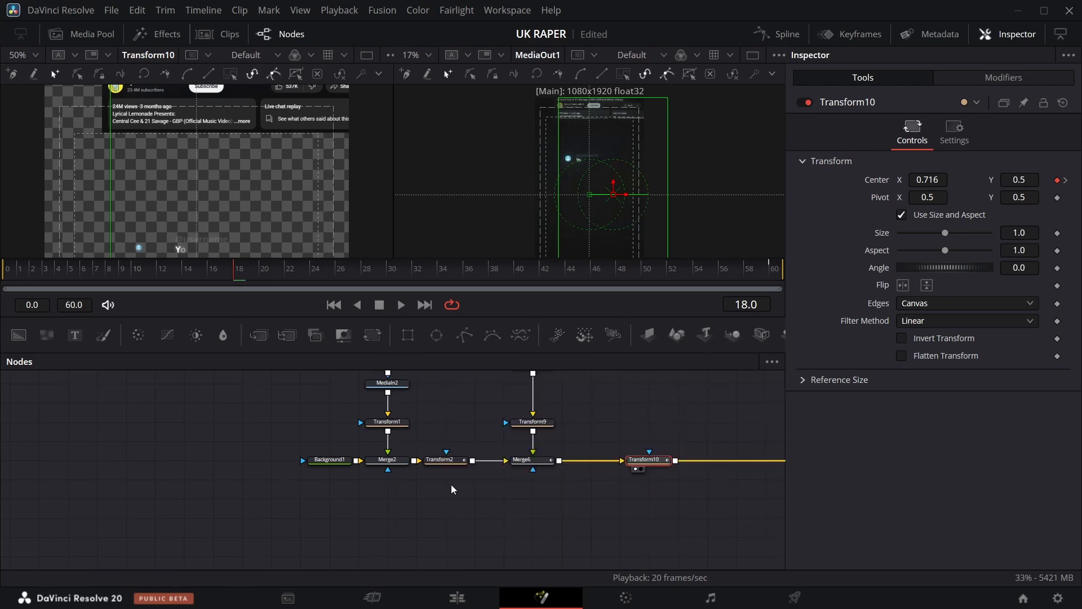
Inspect Transform2's center displacement curve in the spline editor.
{"action": "left_click", "coordinate": [443, 460]}
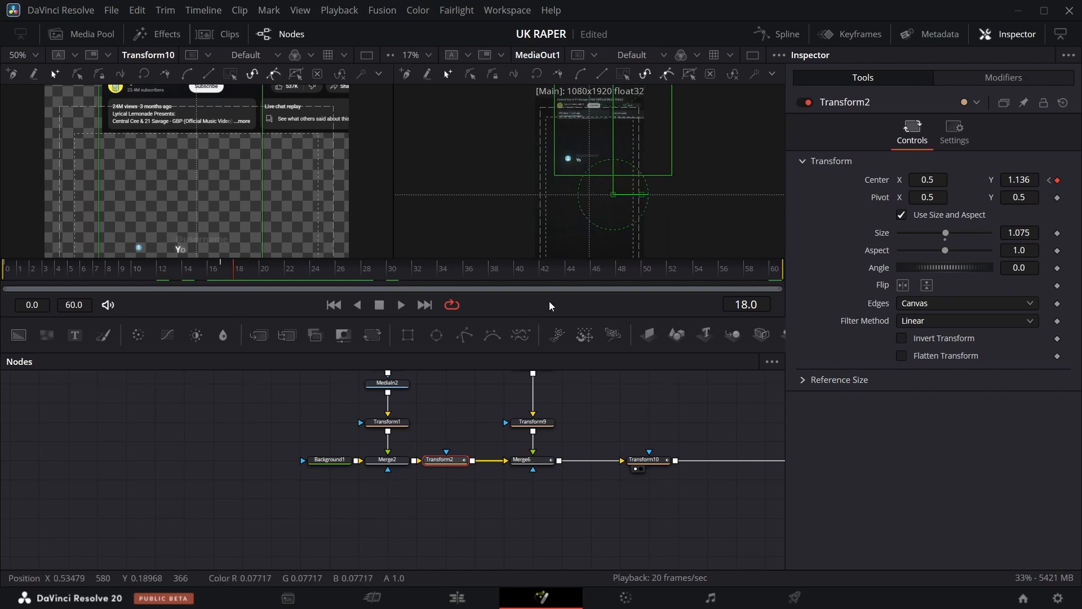
{"action": "left_click", "coordinate": [768, 35]}
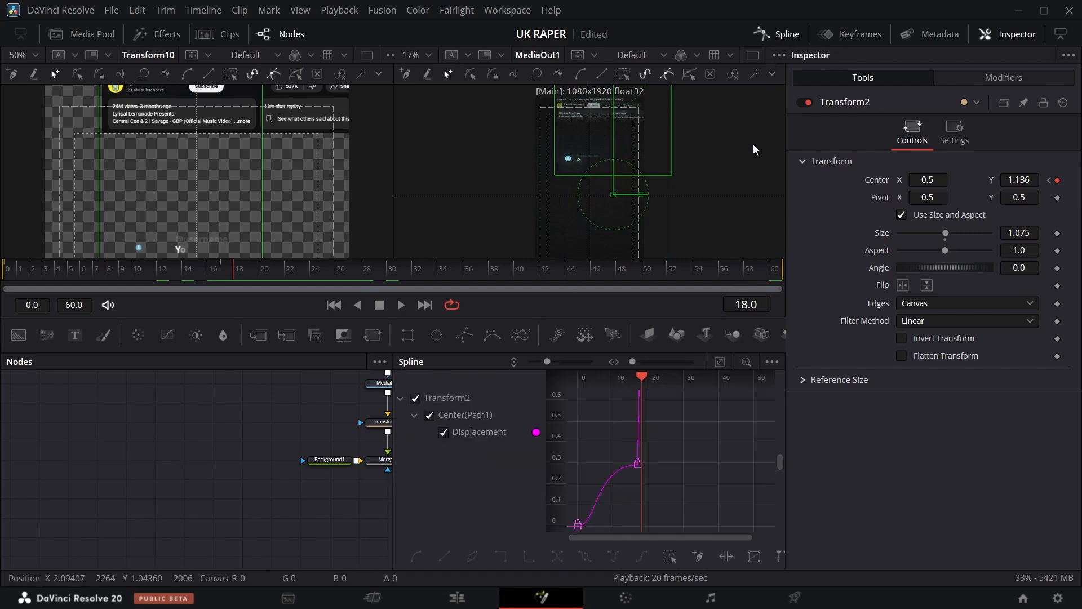
{"action": "left_click", "coordinate": [720, 362]}
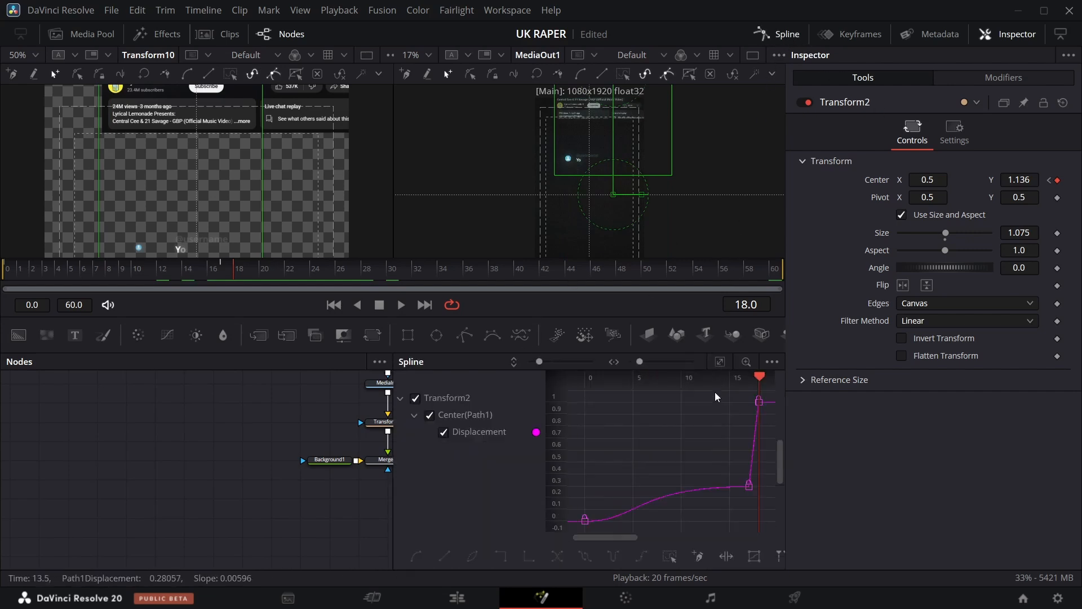
{"action": "left_click", "coordinate": [787, 33]}
{"action": "scroll", "coordinate": [484, 433], "scroll_direction": "up", "scroll_amount": 3}
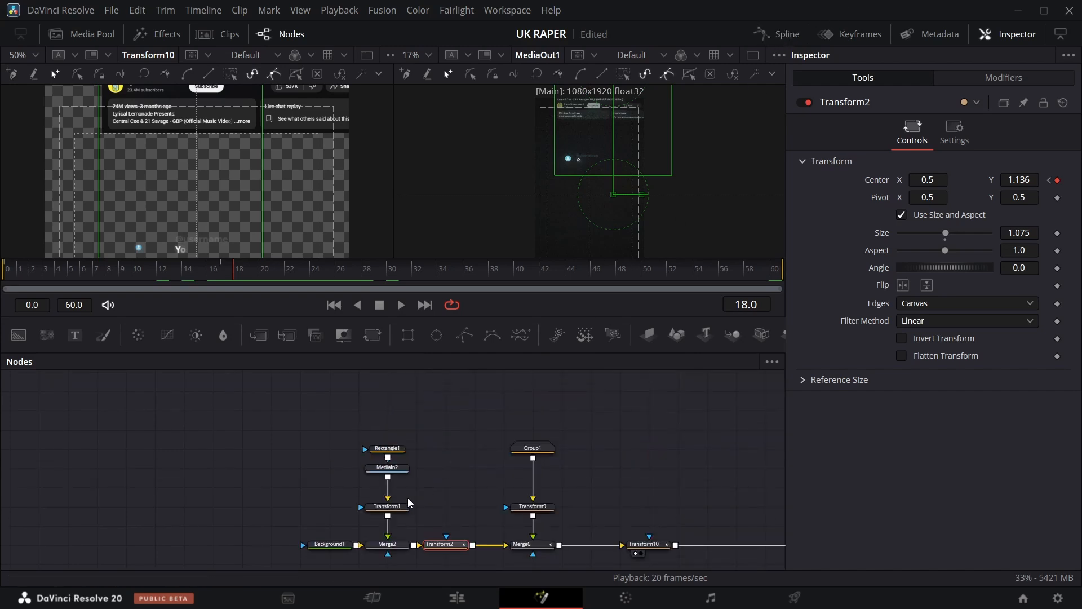
Fit the viewer and play back the composition to review the comment card animation.
{"action": "left_click", "coordinate": [399, 507]}
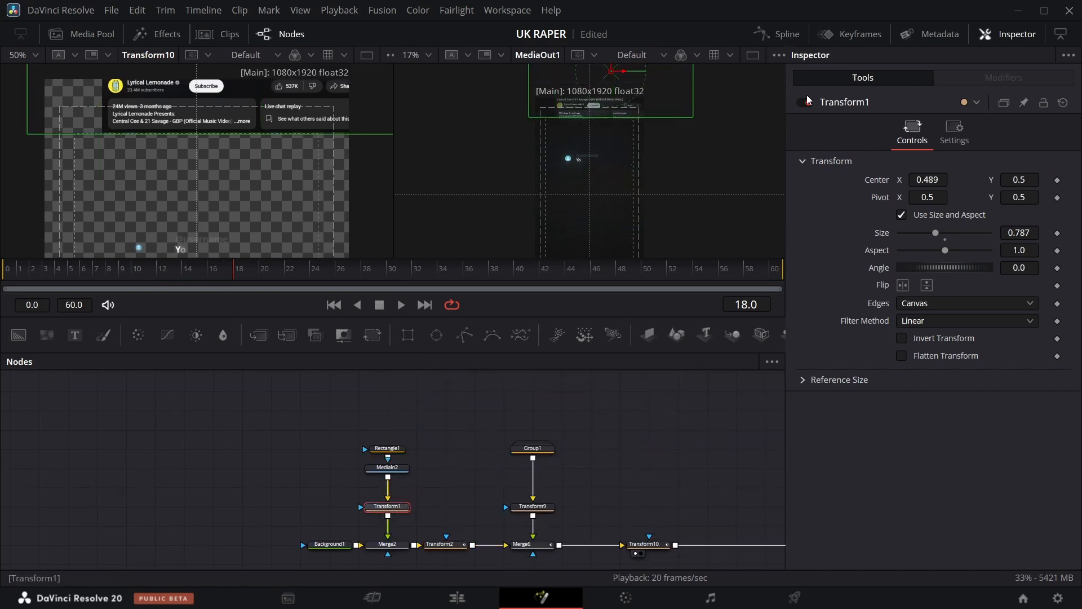
{"action": "left_click", "coordinate": [791, 35]}
{"action": "left_click", "coordinate": [785, 34]}
{"action": "left_click", "coordinate": [36, 57]}
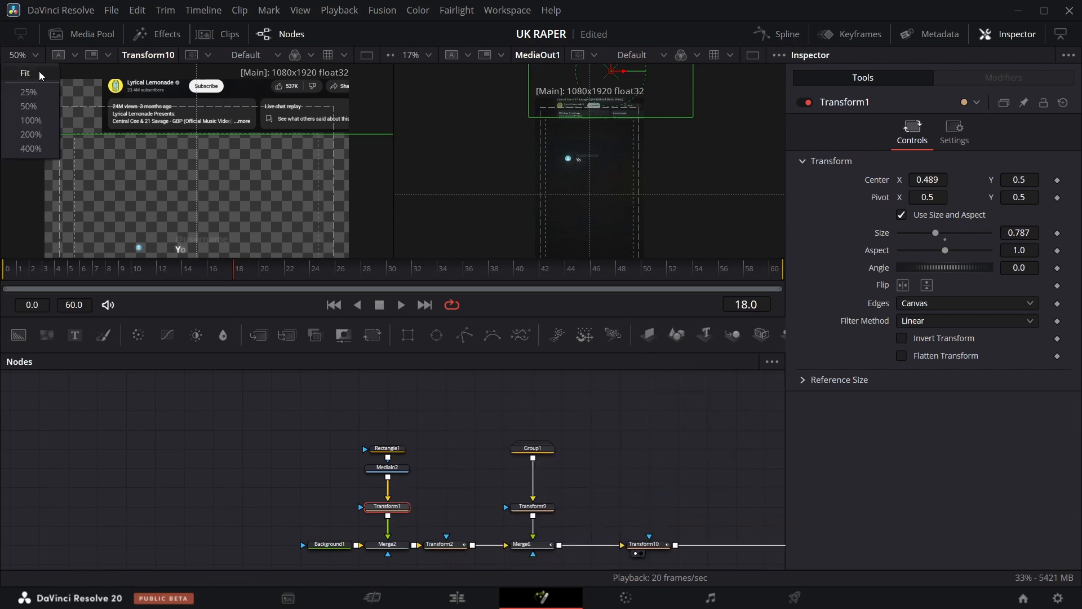
{"action": "left_click", "coordinate": [39, 71]}
{"action": "key", "text": "space"}
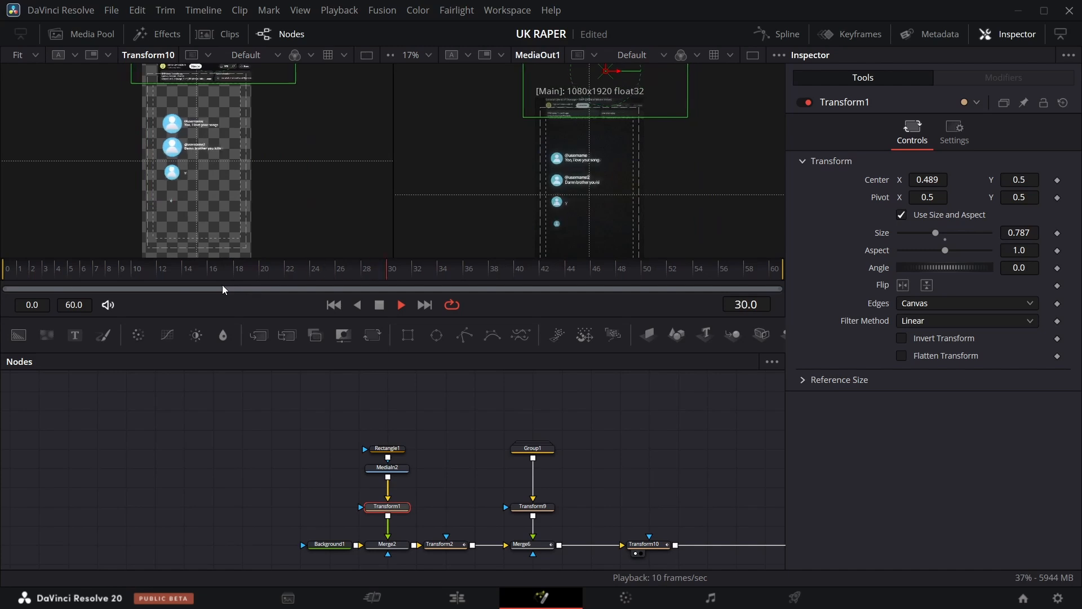
{"action": "key", "text": "space"}
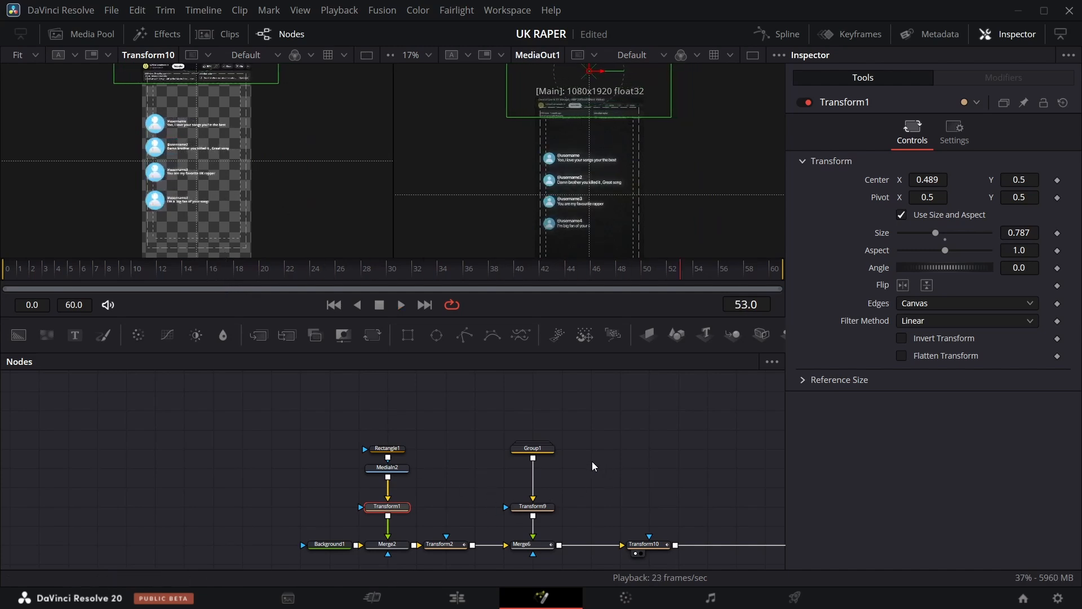
Open the next Fusion Composition clip on the edit timeline in the Fusion page.
{"action": "scroll", "coordinate": [592, 462], "scroll_direction": "right", "scroll_amount": 3}
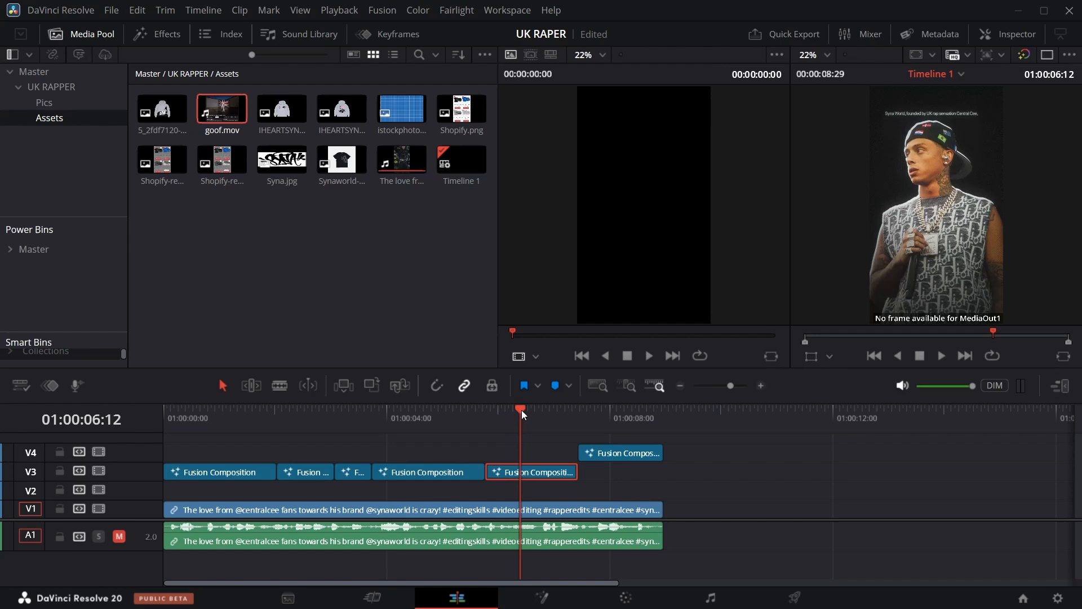
{"action": "mouse_move", "coordinate": [522, 410]}
{"action": "left_mouse_down"}
{"action": "mouse_move", "coordinate": [501, 410]}
{"action": "mouse_move", "coordinate": [578, 395]}
{"action": "mouse_move", "coordinate": [526, 395]}
{"action": "left_mouse_up"}
{"action": "right_click", "coordinate": [542, 470]}
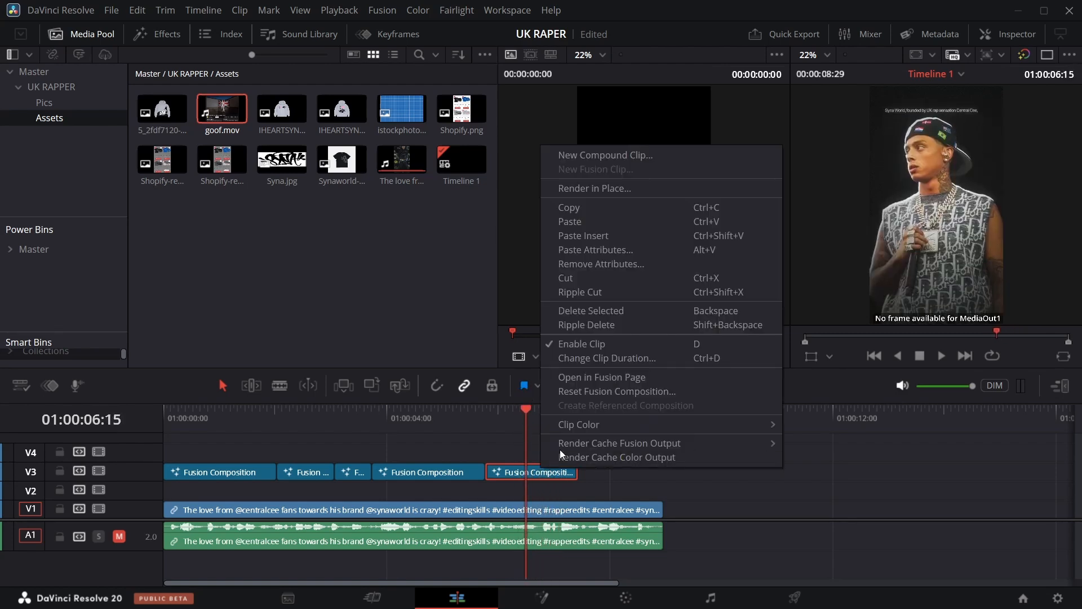
{"action": "left_click", "coordinate": [582, 376]}
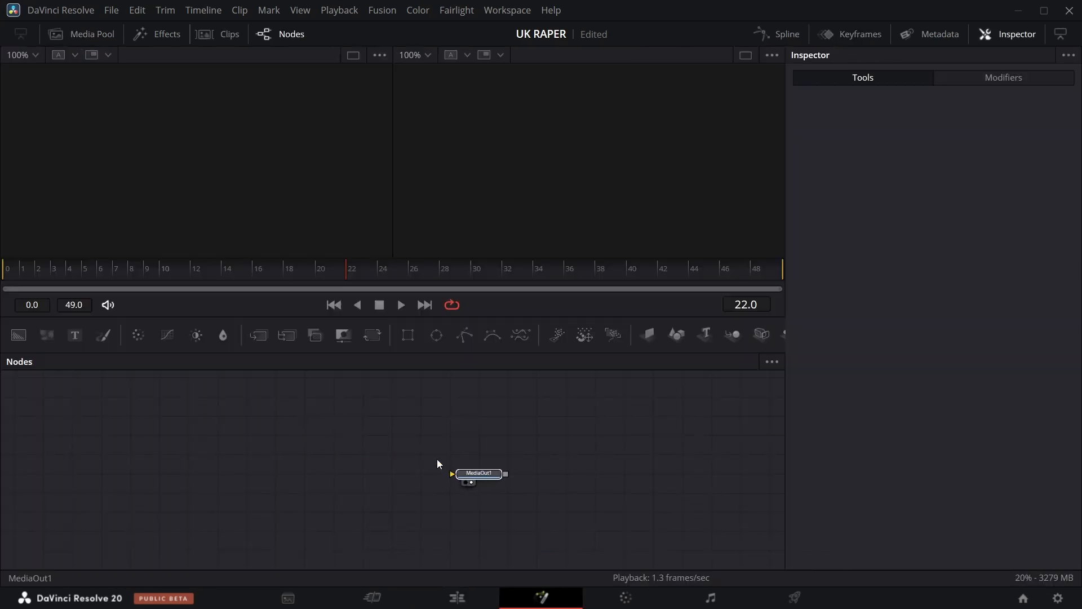
Add a Background node and connect it to MediaOut1.
{"action": "left_click_drag", "start_coordinate": [20, 336], "coordinate": [62, 383]}
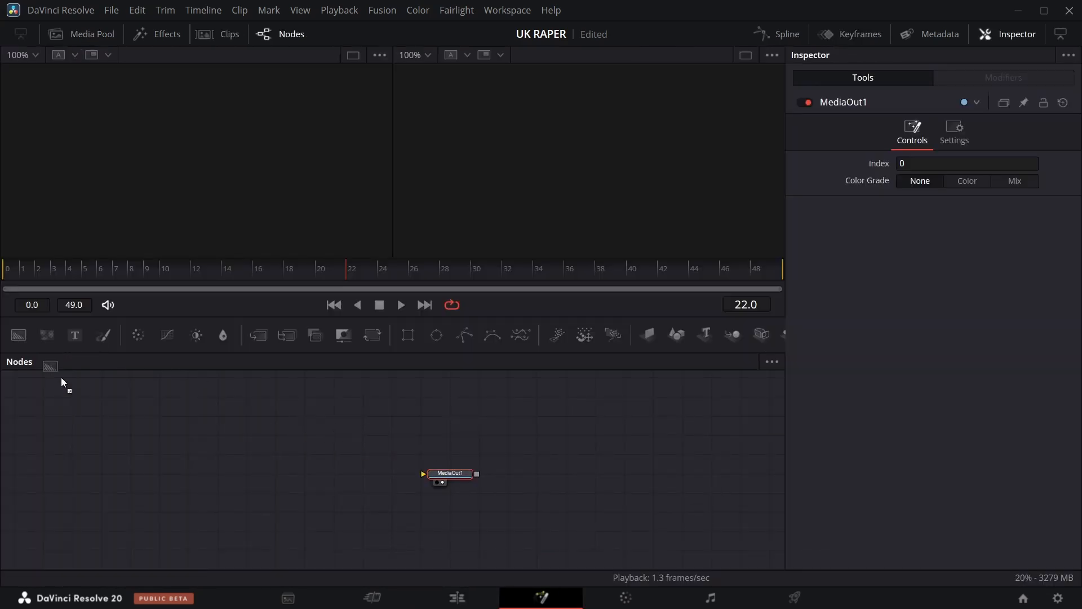
{"action": "left_click_drag", "start_coordinate": [206, 469], "coordinate": [431, 475]}
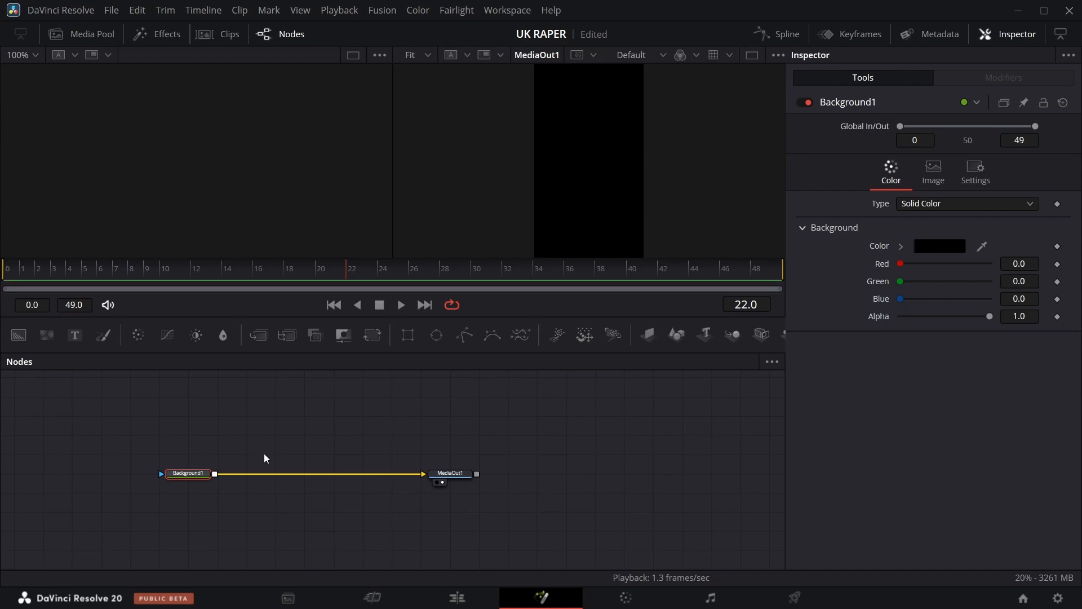
{"action": "left_click", "coordinate": [431, 438]}
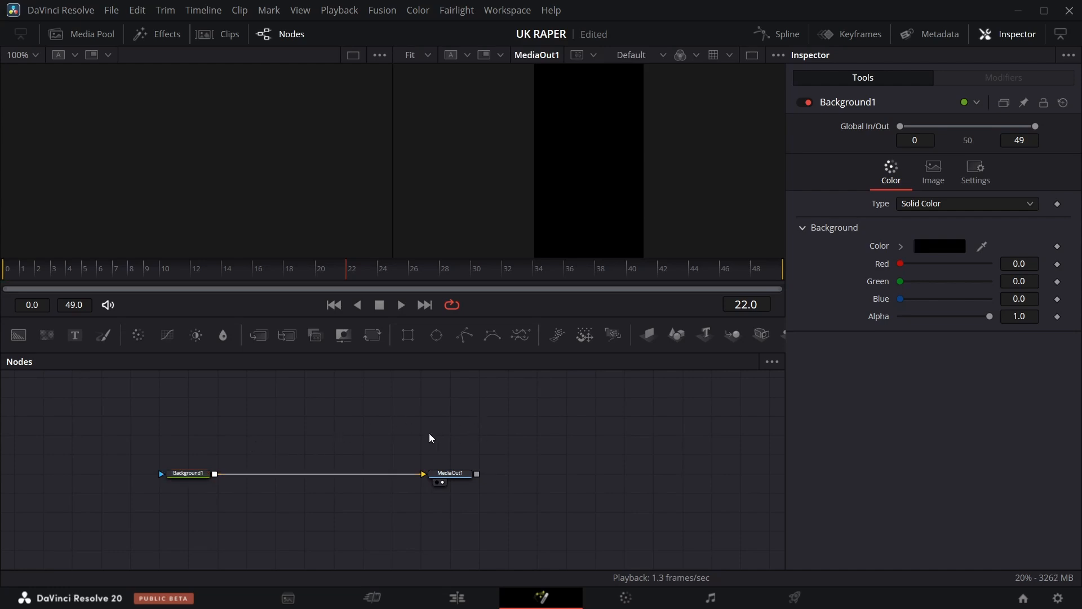
{"action": "key", "text": "shift+space"}
{"action": "type", "text": "glo"}
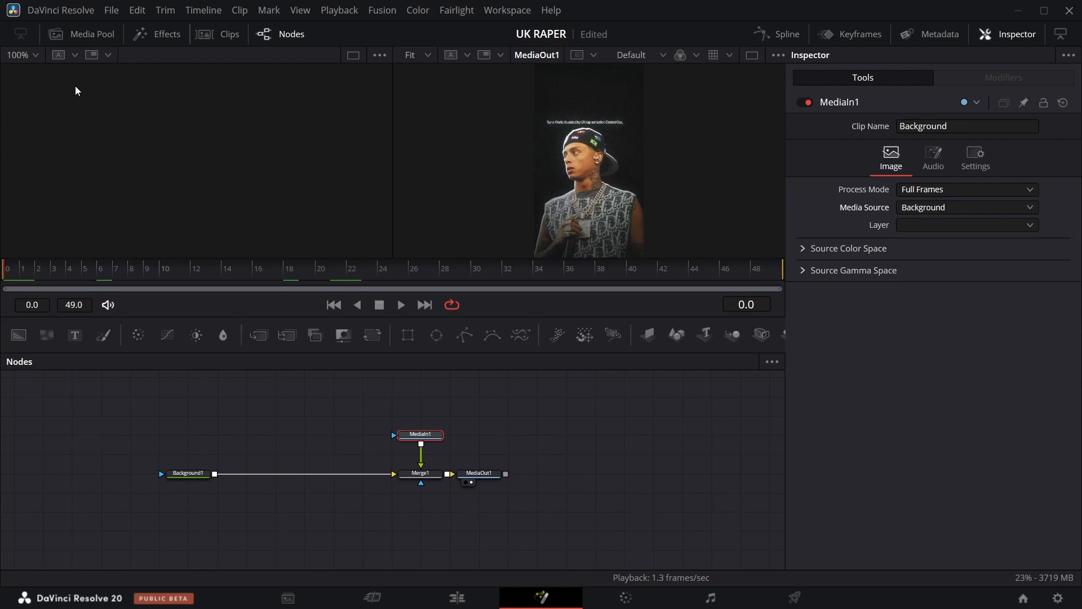
Bring the Adobe Express image from the Pics bin into the node graph and merge it over Background1.
{"action": "left_click", "coordinate": [90, 32]}
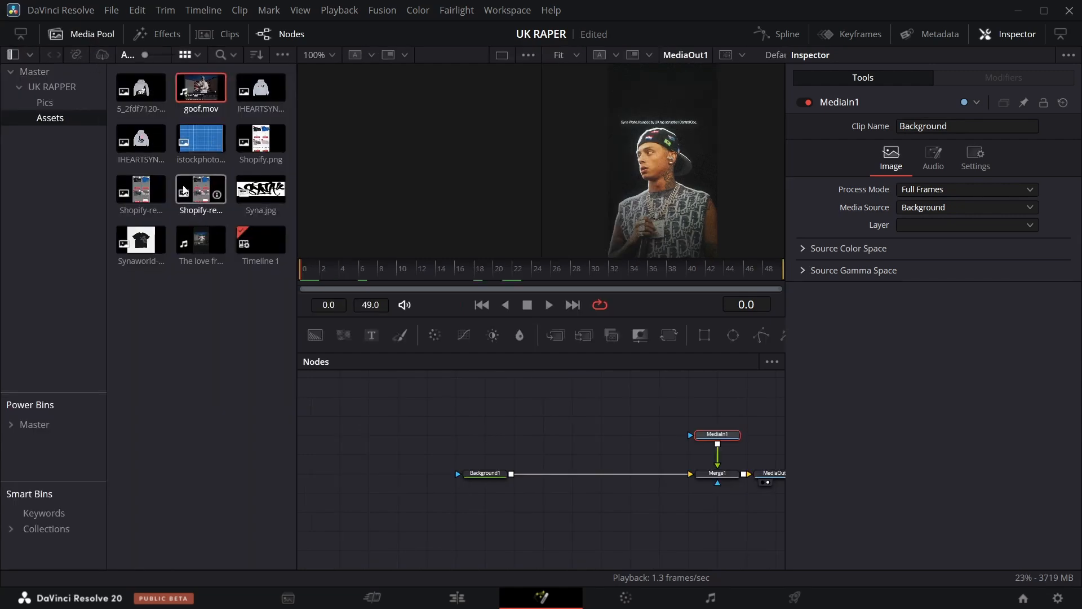
{"action": "left_click", "coordinate": [62, 101]}
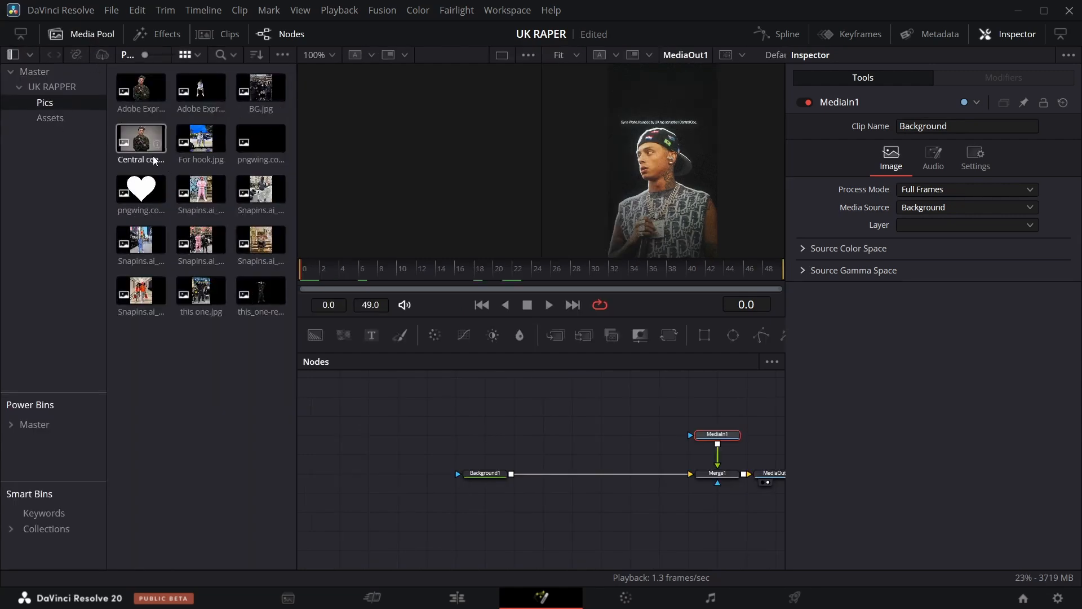
{"action": "left_click_drag", "start_coordinate": [144, 92], "coordinate": [529, 418]}
{"action": "left_click_drag", "start_coordinate": [485, 476], "coordinate": [424, 476]}
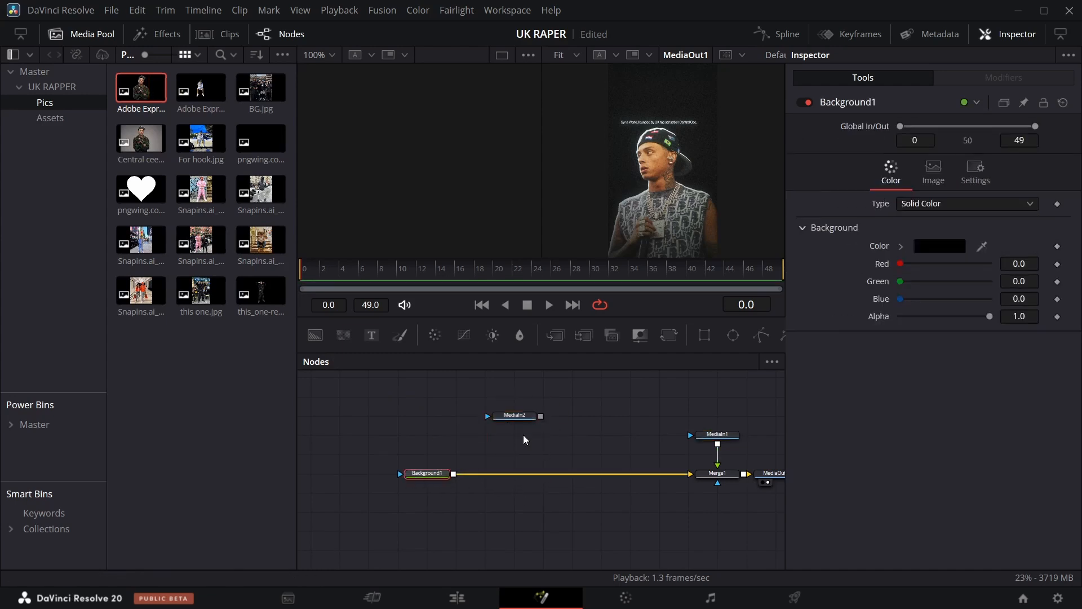
{"action": "left_click_drag", "start_coordinate": [245, 417], "coordinate": [157, 475]}
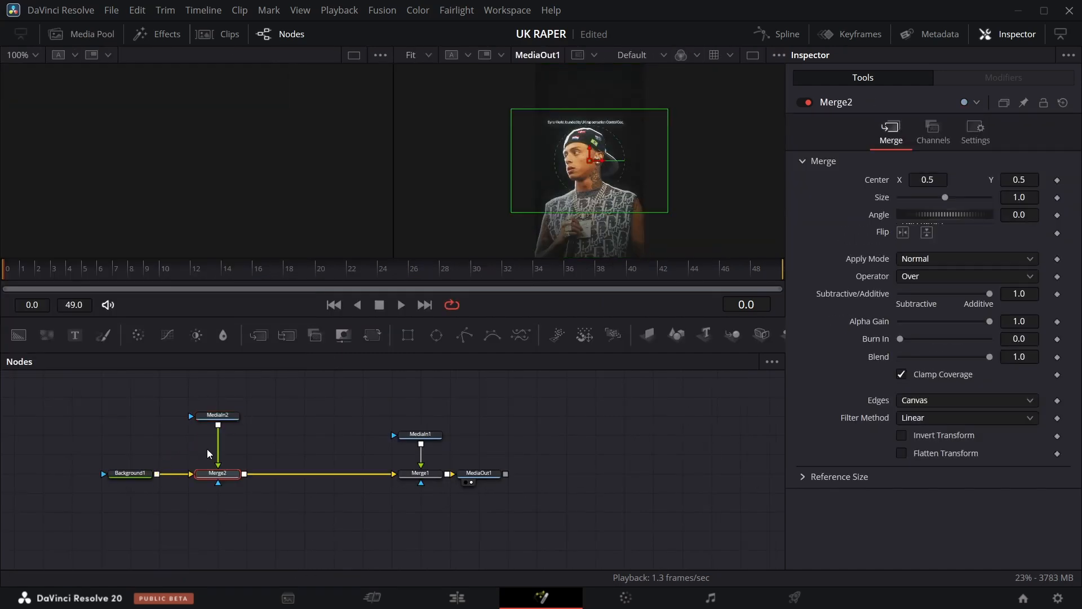
Insert a Transform node after the image's MediaIn2 and view Merge2 in the left viewer.
{"action": "left_click", "coordinate": [217, 414]}
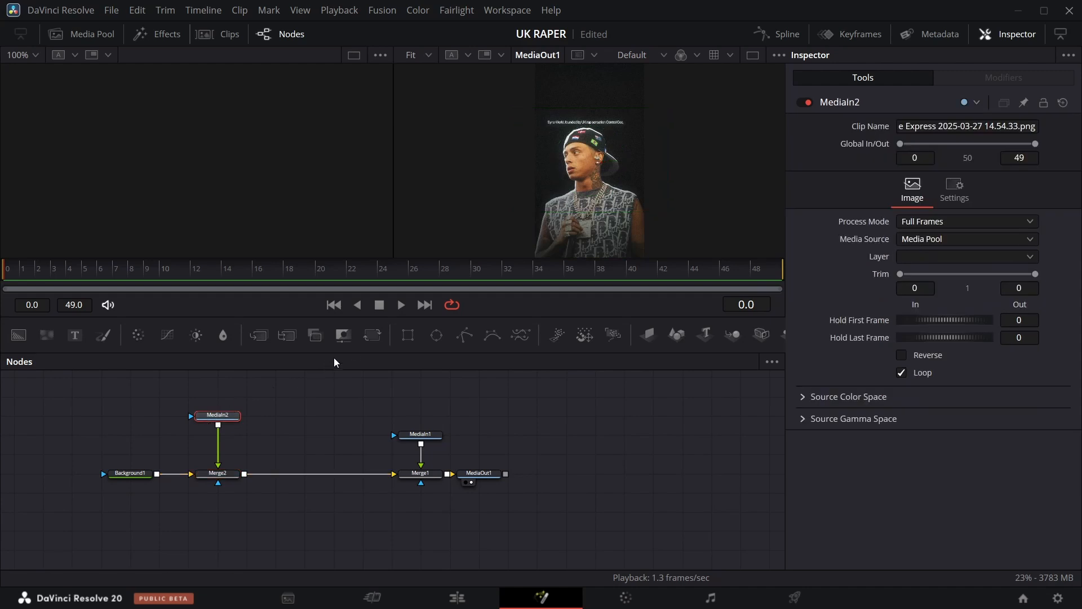
{"action": "left_click", "coordinate": [372, 335]}
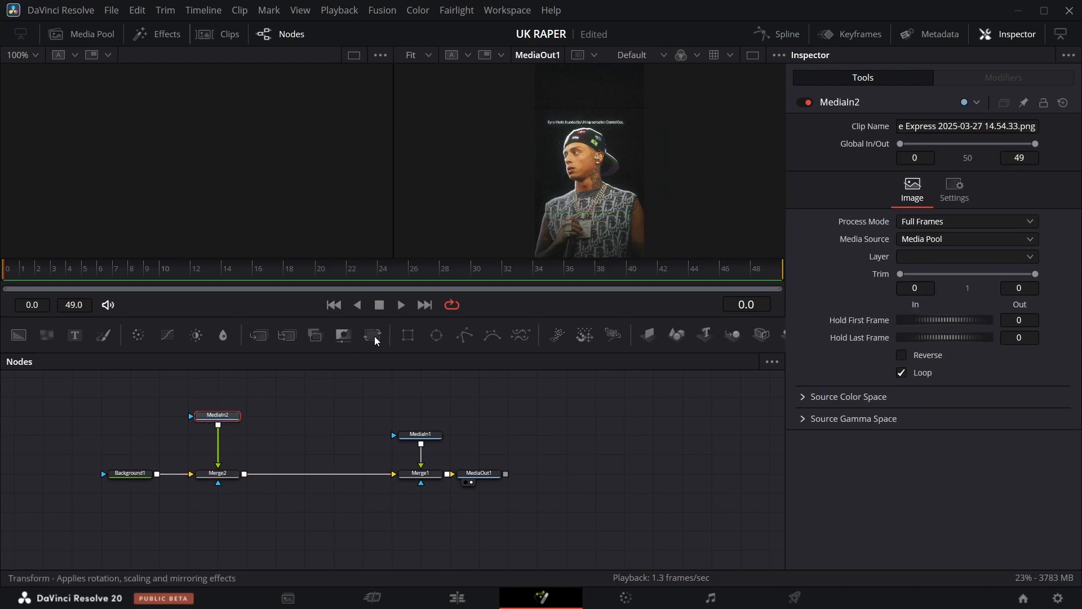
{"action": "left_click", "coordinate": [205, 483]}
Make Background1 transparent by setting its alpha to 0, viewing the output at 50%.
{"action": "left_click", "coordinate": [138, 474]}
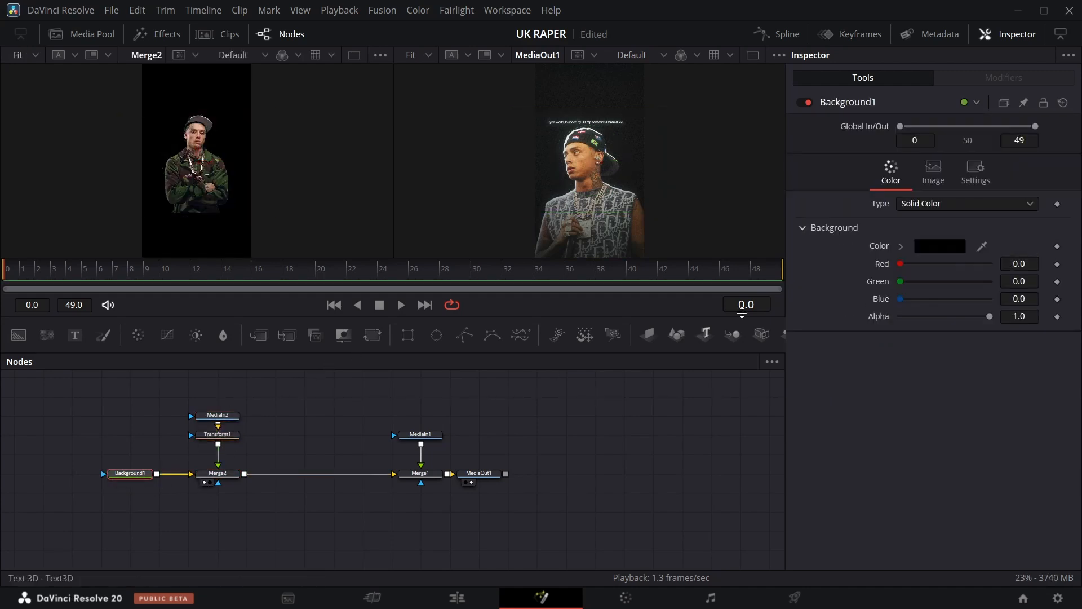
{"action": "left_click_drag", "start_coordinate": [990, 316], "coordinate": [900, 316]}
{"action": "left_click", "coordinate": [427, 55]}
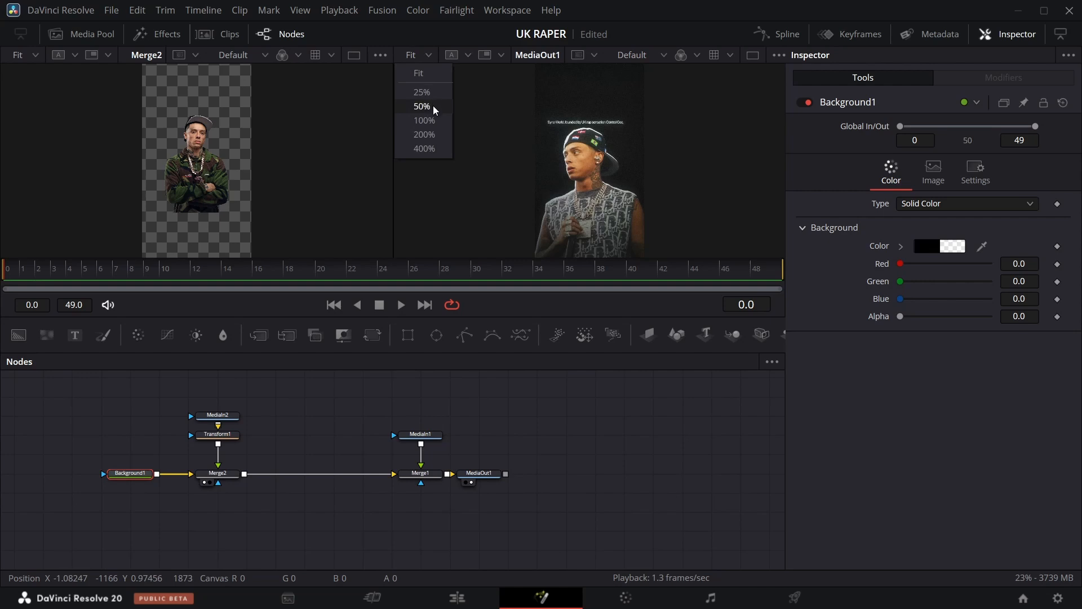
{"action": "left_click", "coordinate": [433, 106]}
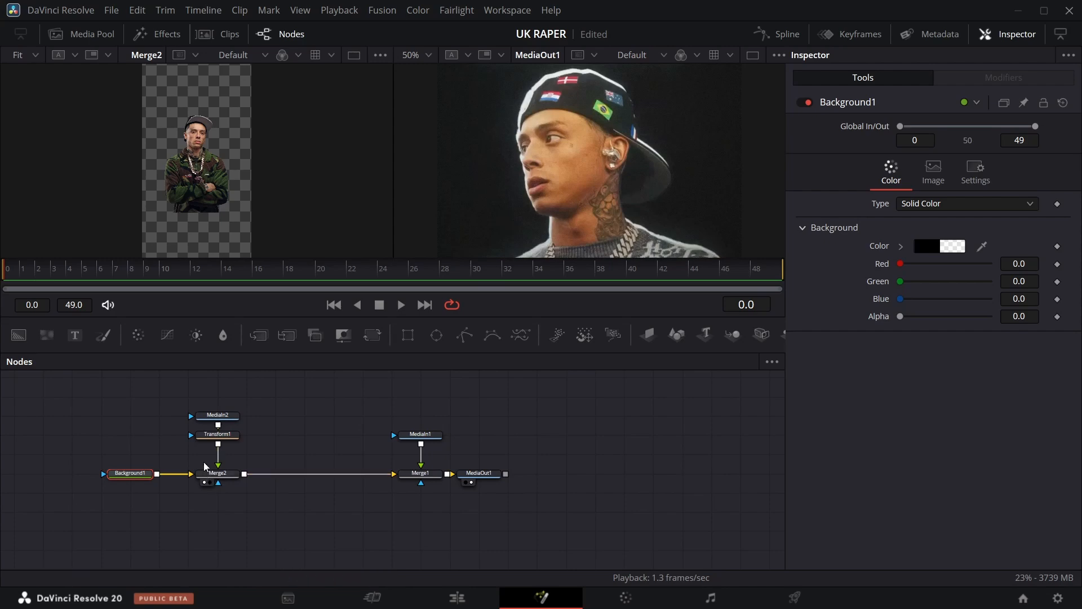
Spread out MediaIn2 and Transform1 to make room in the node graph.
{"action": "left_click_drag", "start_coordinate": [219, 415], "coordinate": [219, 377]}
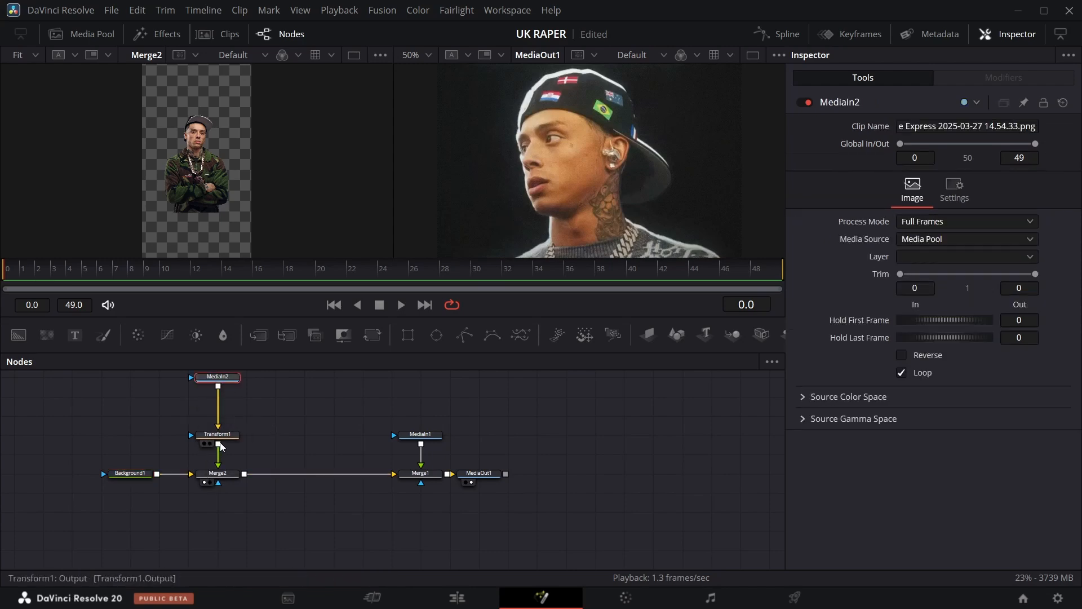
{"action": "left_click_drag", "start_coordinate": [218, 439], "coordinate": [219, 458]}
{"action": "left_click", "coordinate": [218, 458]}
{"action": "scroll", "coordinate": [272, 427], "scroll_direction": "up", "scroll_amount": 3}
{"action": "left_click", "coordinate": [280, 474]}
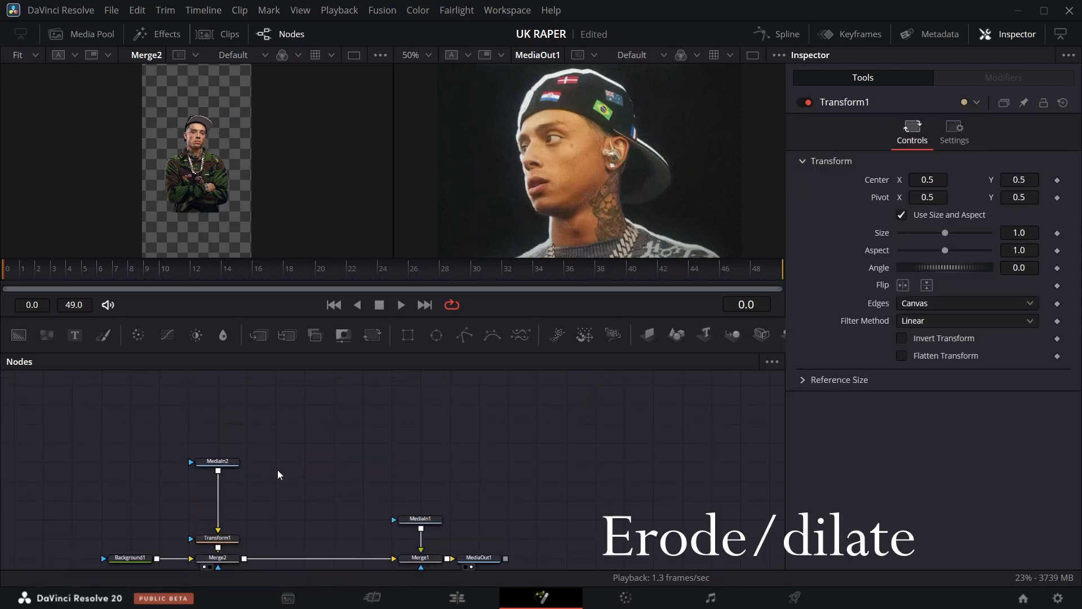
Add an Erode / Dilate node fed from MediaIn2.
{"action": "key", "text": "shift+space"}
{"action": "type", "text": "med"}
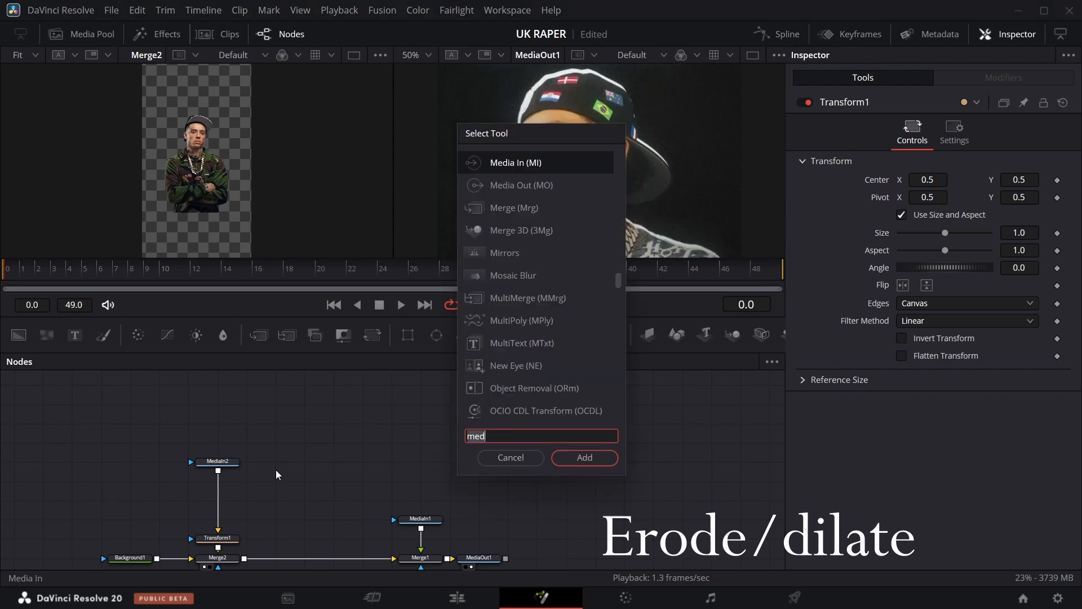
{"action": "key", "text": "BackSpace"}
{"action": "key", "text": "BackSpace"}
{"action": "key", "text": "BackSpace"}
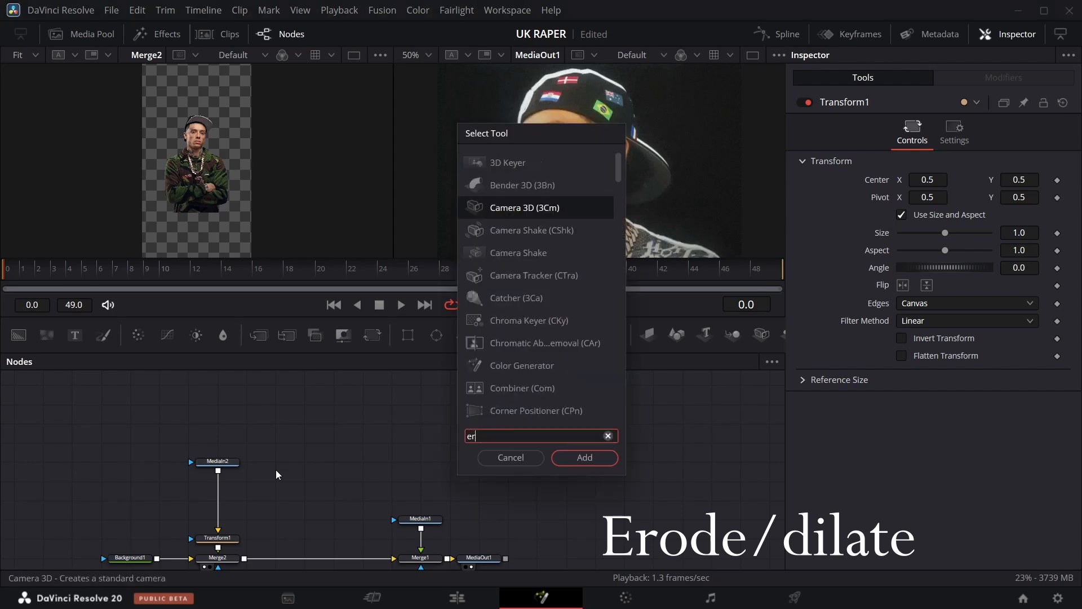
{"action": "type", "text": "erode"}
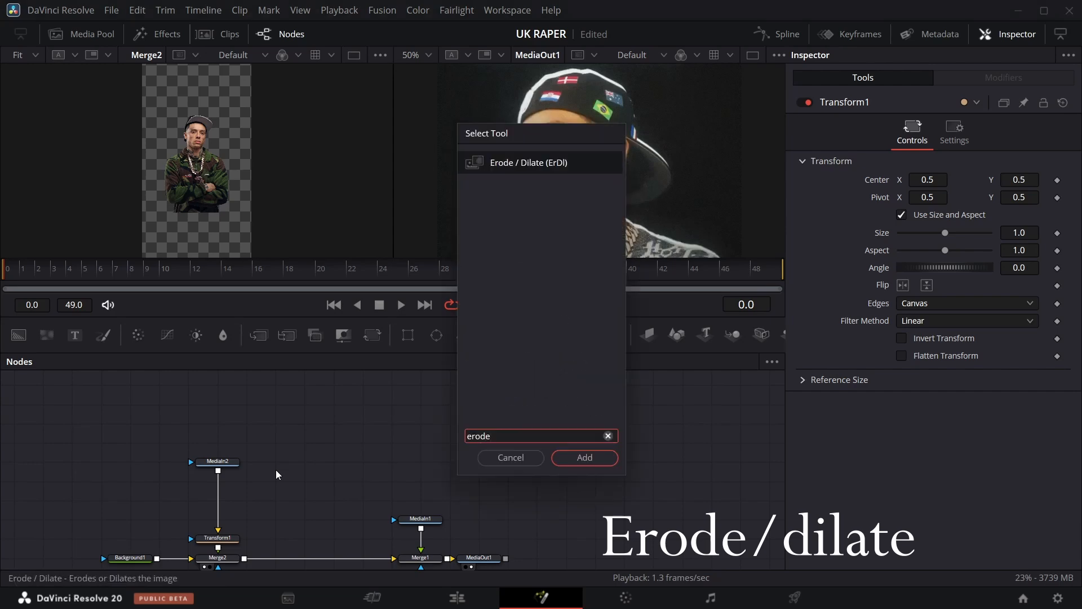
{"action": "key", "text": "Return"}
{"action": "left_click_drag", "start_coordinate": [270, 462], "coordinate": [271, 483]}
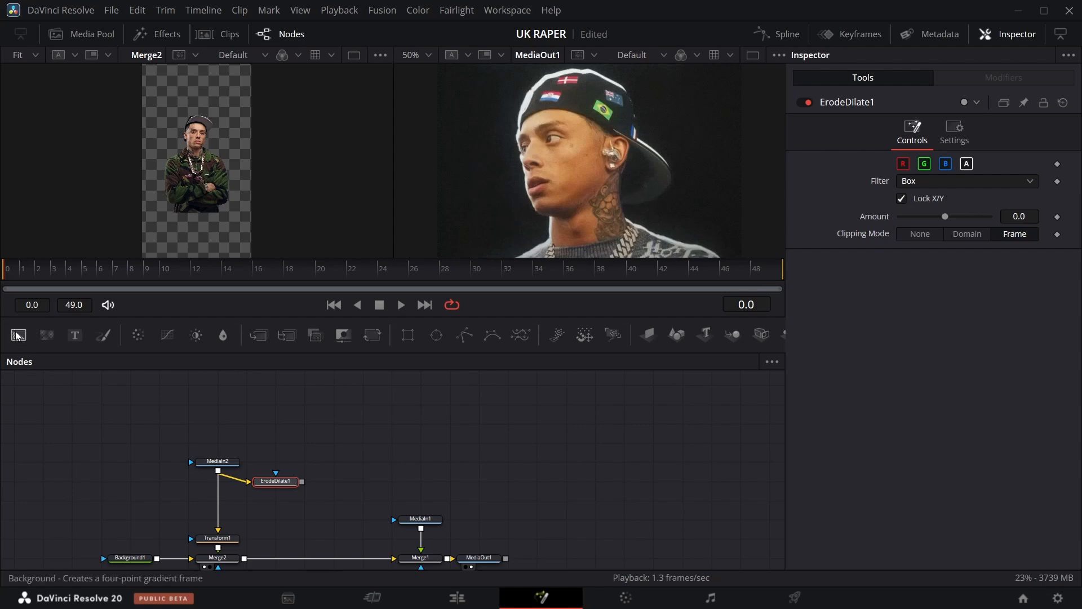
Add a second Background masked by ErodeDilate1 and merge it with MediaIn2.
{"action": "left_click_drag", "start_coordinate": [17, 335], "coordinate": [287, 501]}
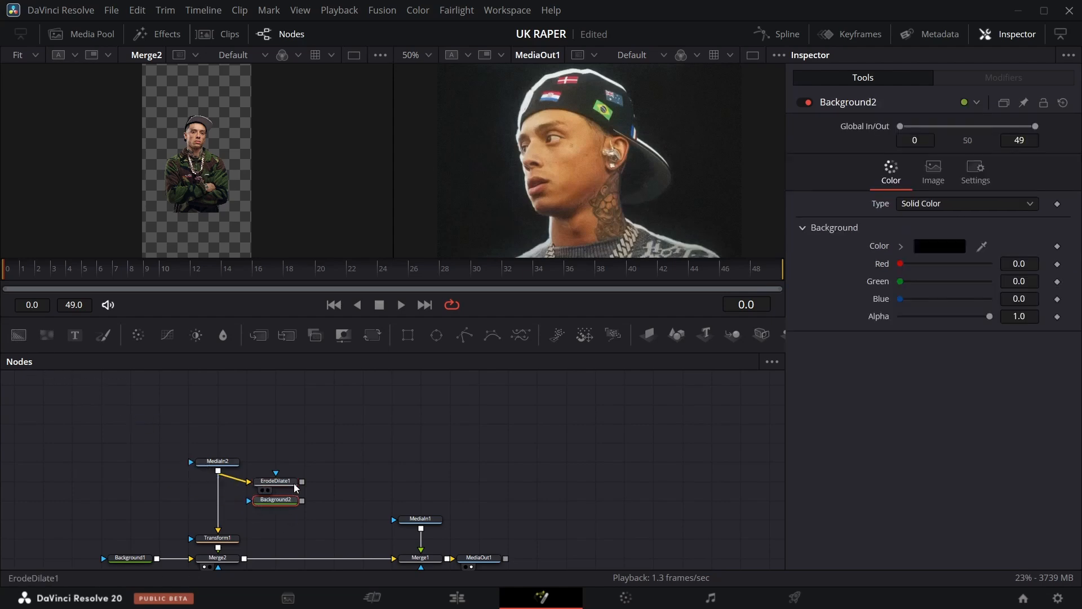
{"action": "left_click", "coordinate": [273, 504]}
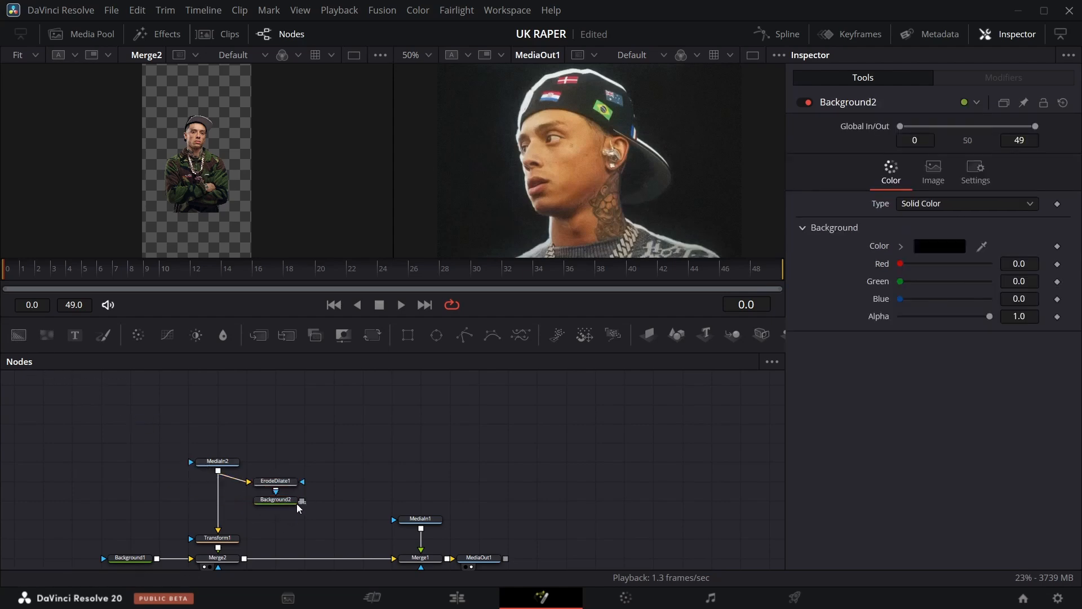
{"action": "left_click_drag", "start_coordinate": [301, 502], "coordinate": [218, 471]}
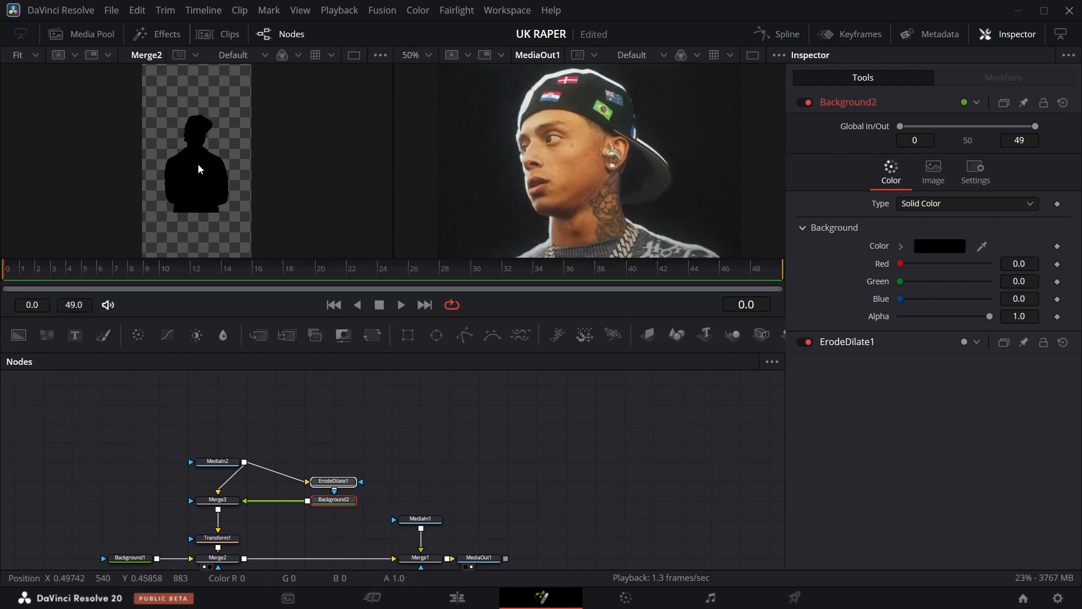
Set Merge3's operator to Under.
{"action": "left_click", "coordinate": [218, 500]}
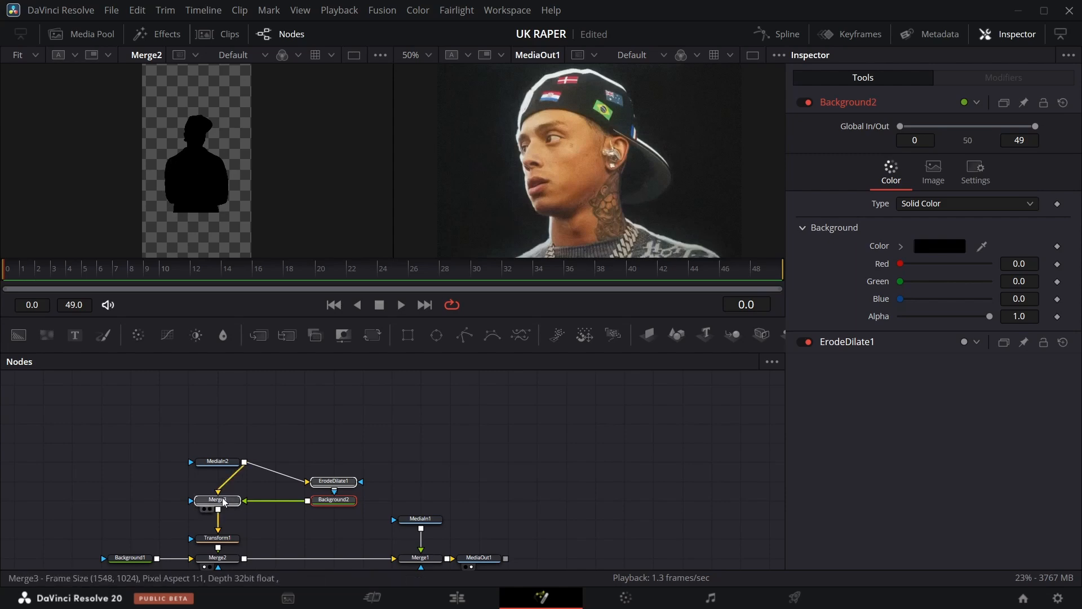
{"action": "left_click", "coordinate": [945, 276]}
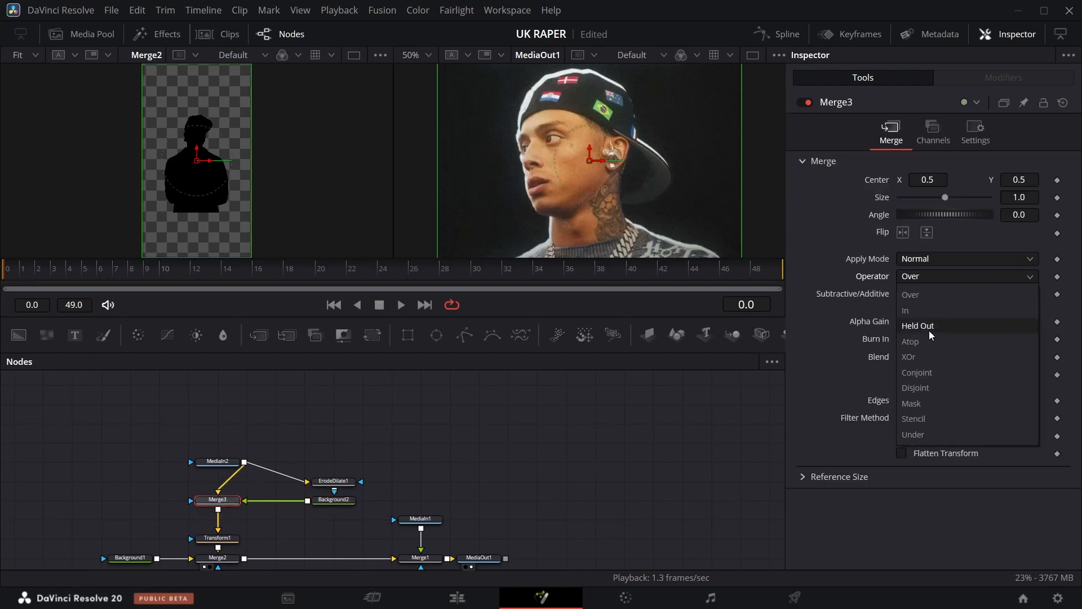
{"action": "left_click", "coordinate": [945, 435]}
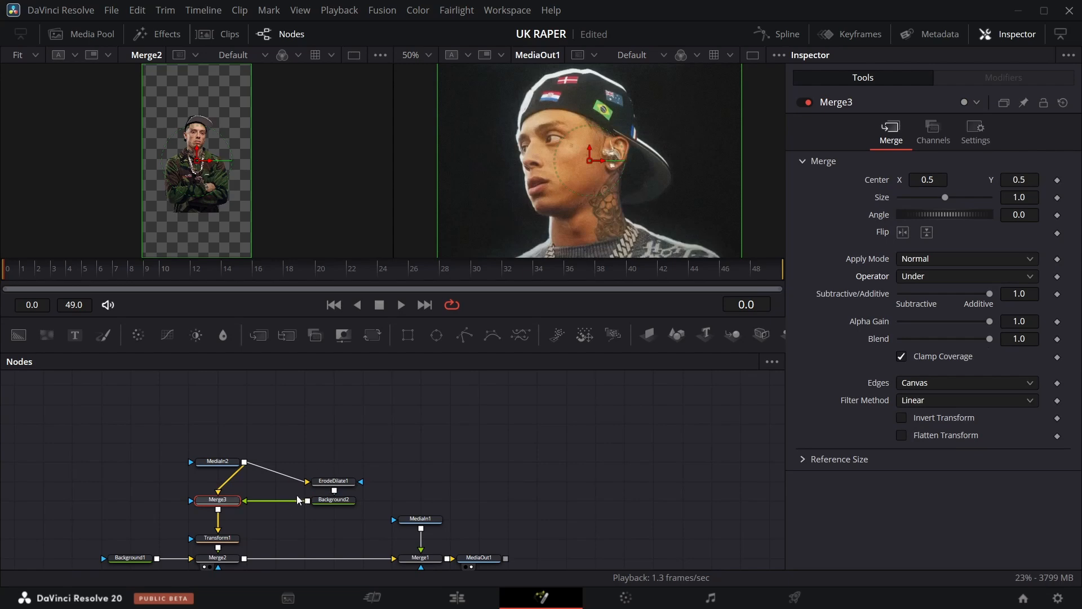
Insert a Transform node between Background2 and Merge3.
{"action": "left_click_drag", "start_coordinate": [325, 505], "coordinate": [351, 503]}
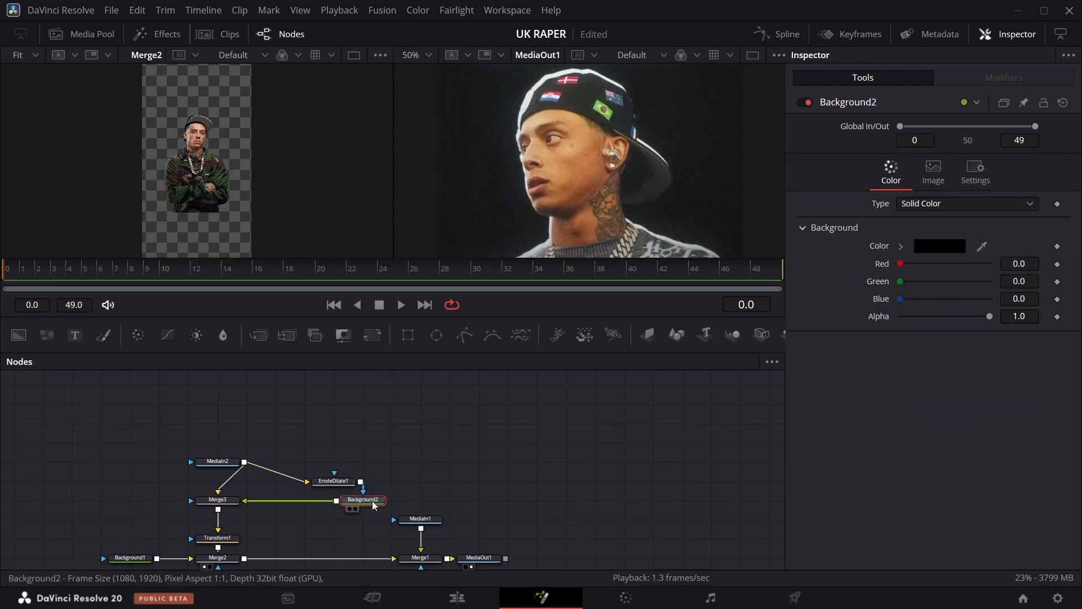
{"action": "left_click", "coordinate": [373, 334]}
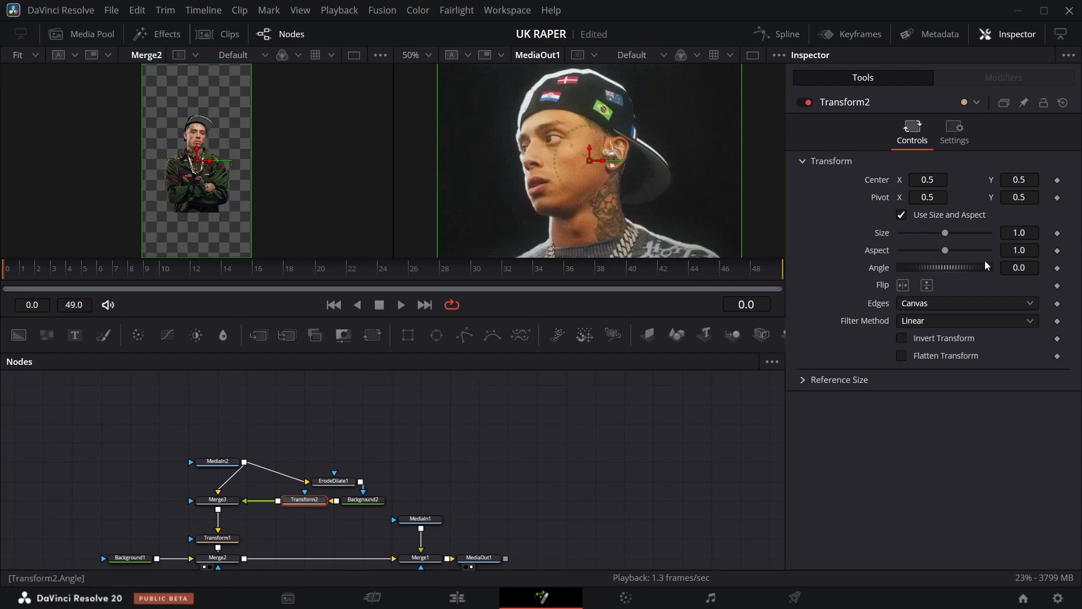
{"action": "left_click", "coordinate": [361, 504]}
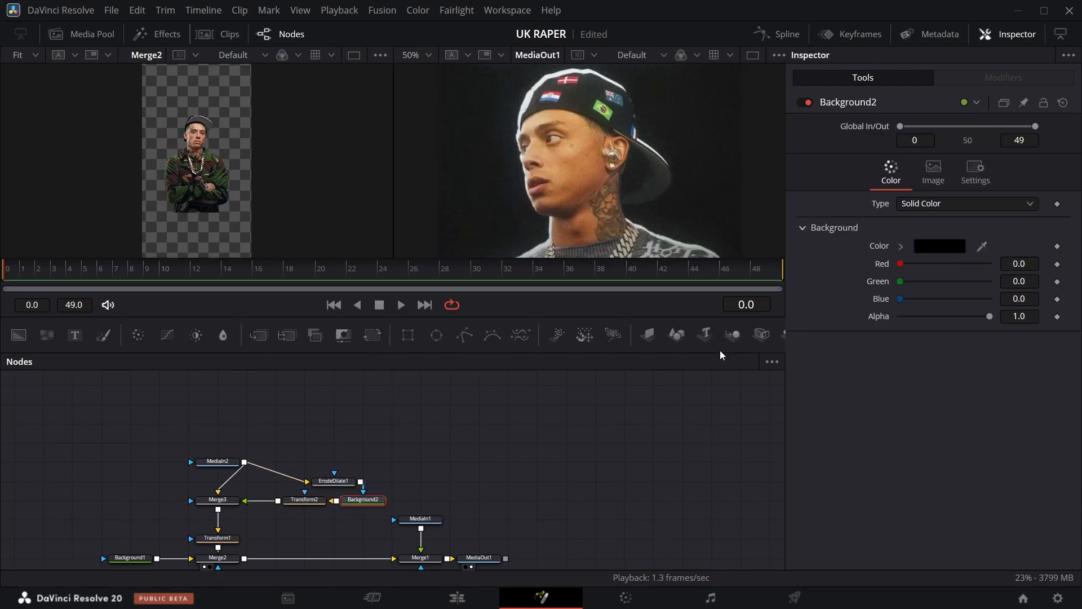
Set Background2's color to white.
{"action": "left_click", "coordinate": [938, 246]}
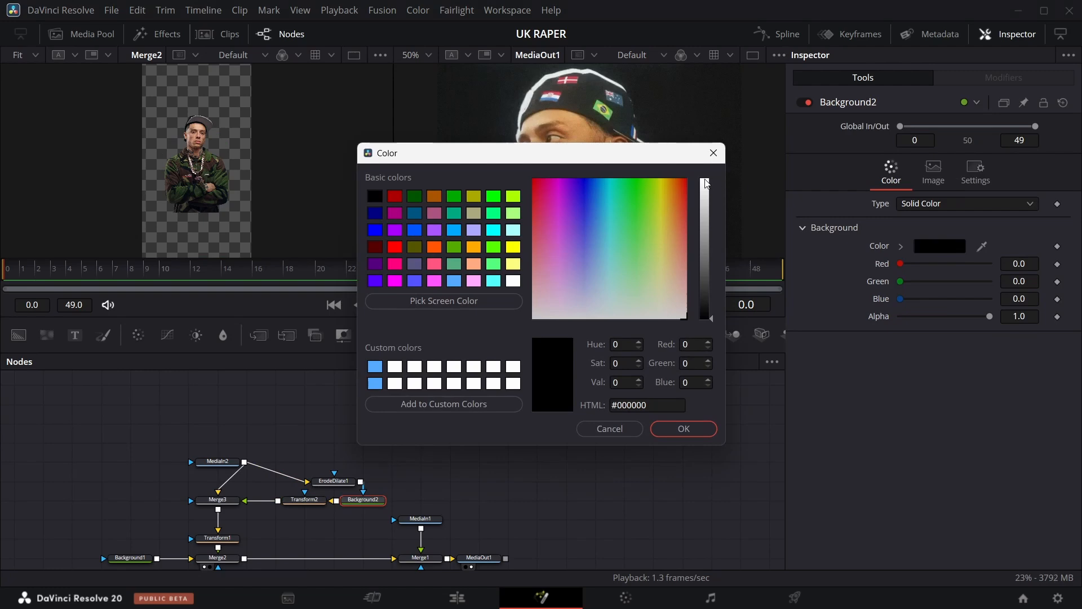
{"action": "left_click", "coordinate": [706, 184]}
{"action": "left_click", "coordinate": [684, 428]}
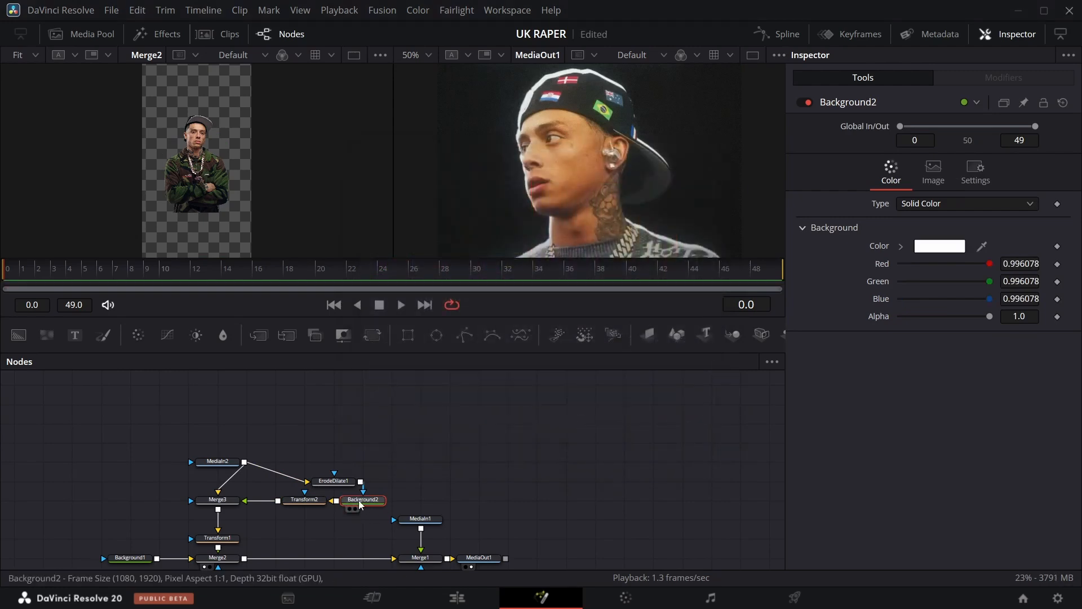
On Transform2, turn off uniform size and aspect and stretch the outline's Y Size to 1.034.
{"action": "left_click", "coordinate": [318, 506]}
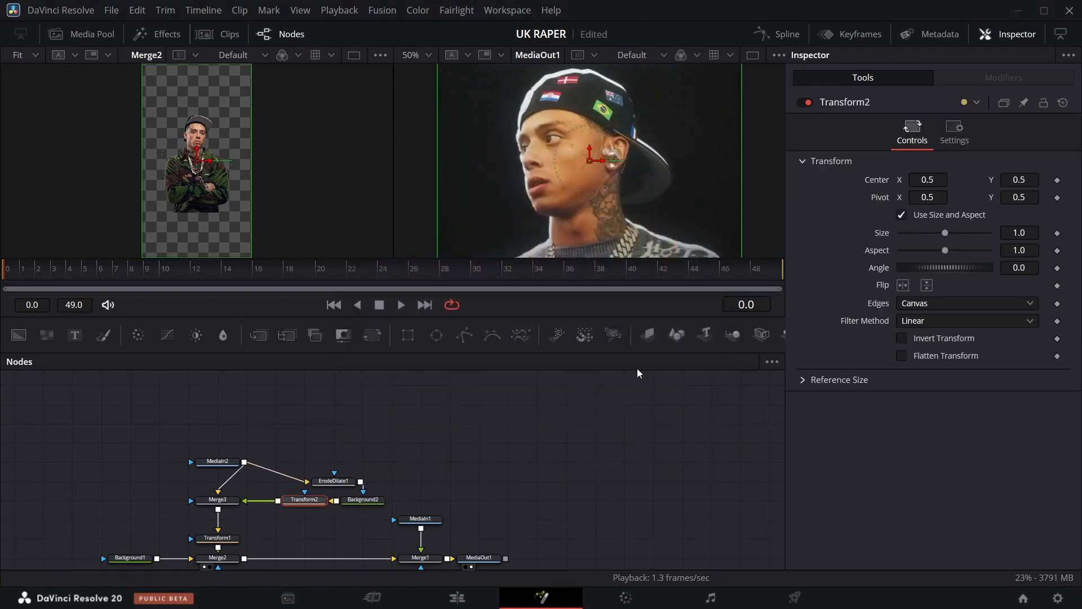
{"action": "left_click_drag", "start_coordinate": [1012, 238], "coordinate": [1028, 238]}
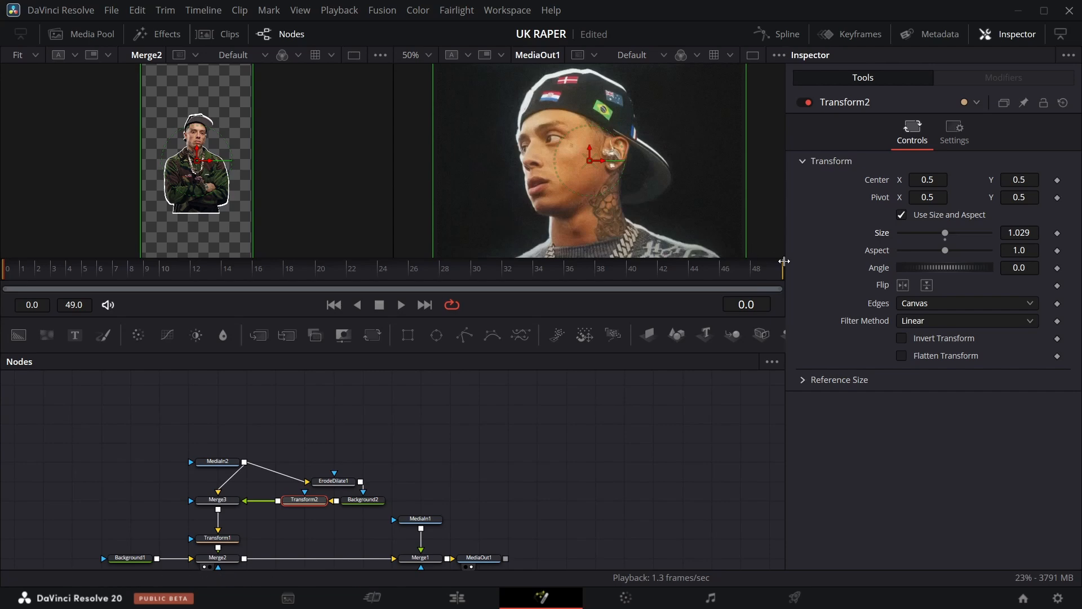
{"action": "scroll", "coordinate": [545, 230], "scroll_direction": "down", "scroll_amount": 3}
{"action": "scroll", "coordinate": [483, 235], "scroll_direction": "down", "scroll_amount": 5}
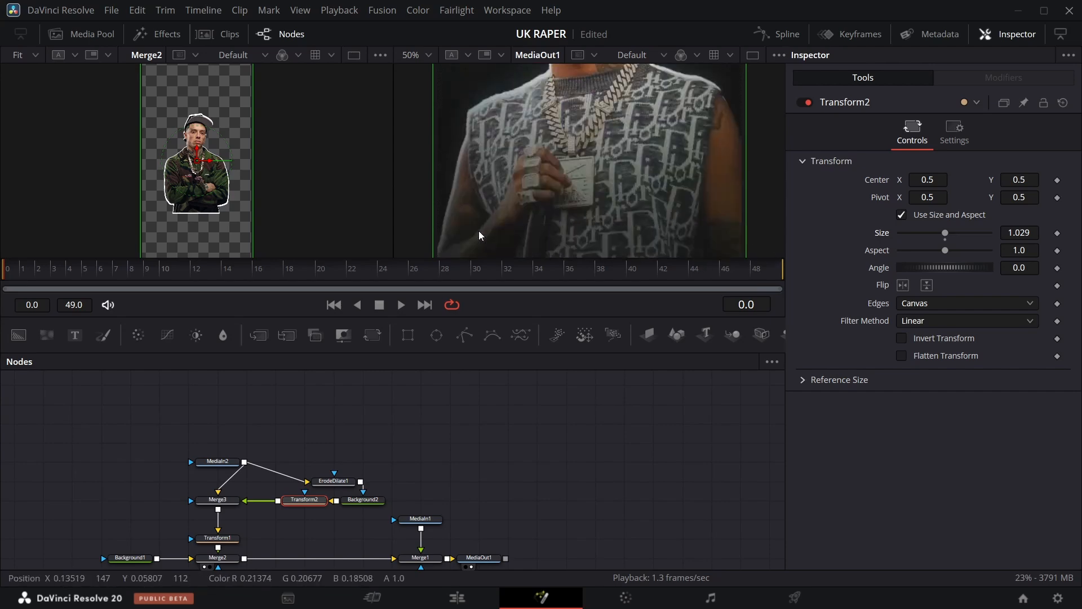
{"action": "scroll", "coordinate": [451, 192], "scroll_direction": "down", "scroll_amount": 3}
{"action": "scroll", "coordinate": [451, 177], "scroll_direction": "up", "scroll_amount": 5}
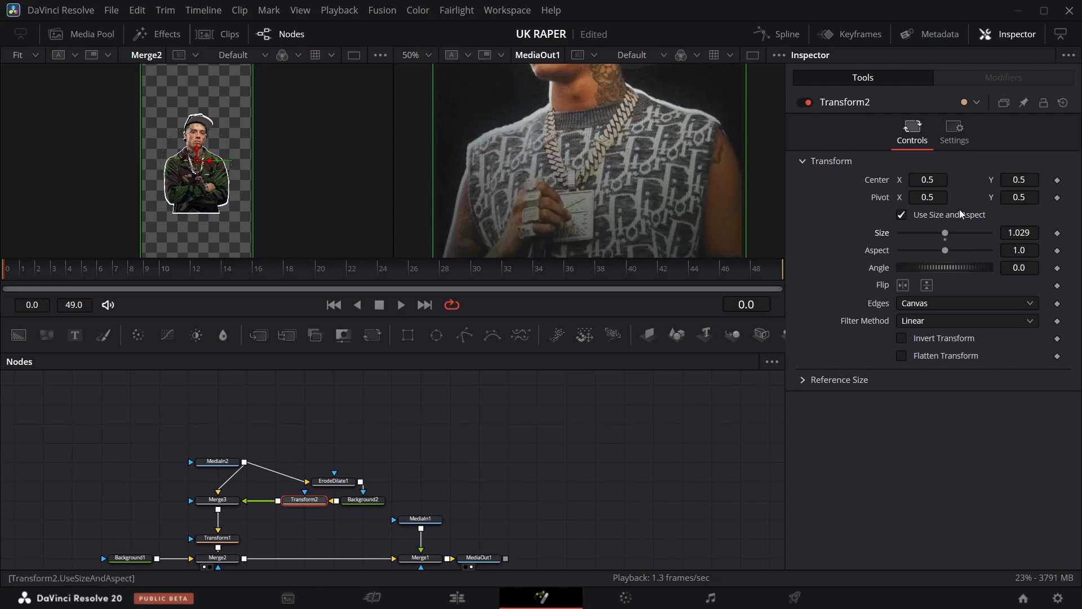
{"action": "left_click", "coordinate": [901, 217]}
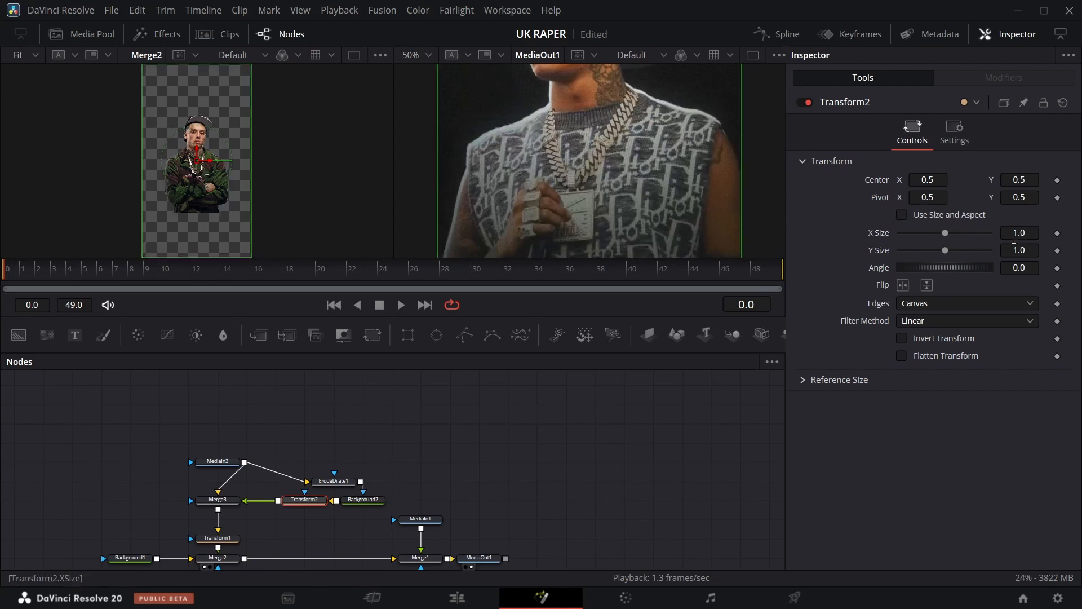
{"action": "left_click_drag", "start_coordinate": [1014, 252], "coordinate": [1019, 252]}
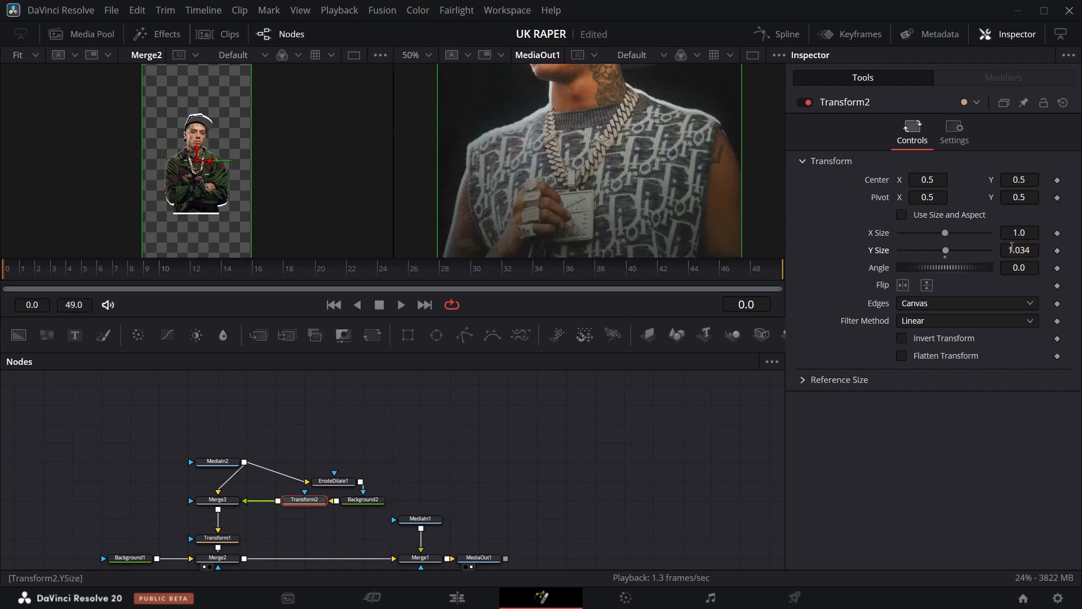
Nudge Transform2's Center Y to 0.502.
{"action": "left_click_drag", "start_coordinate": [1013, 183], "coordinate": [1015, 183]}
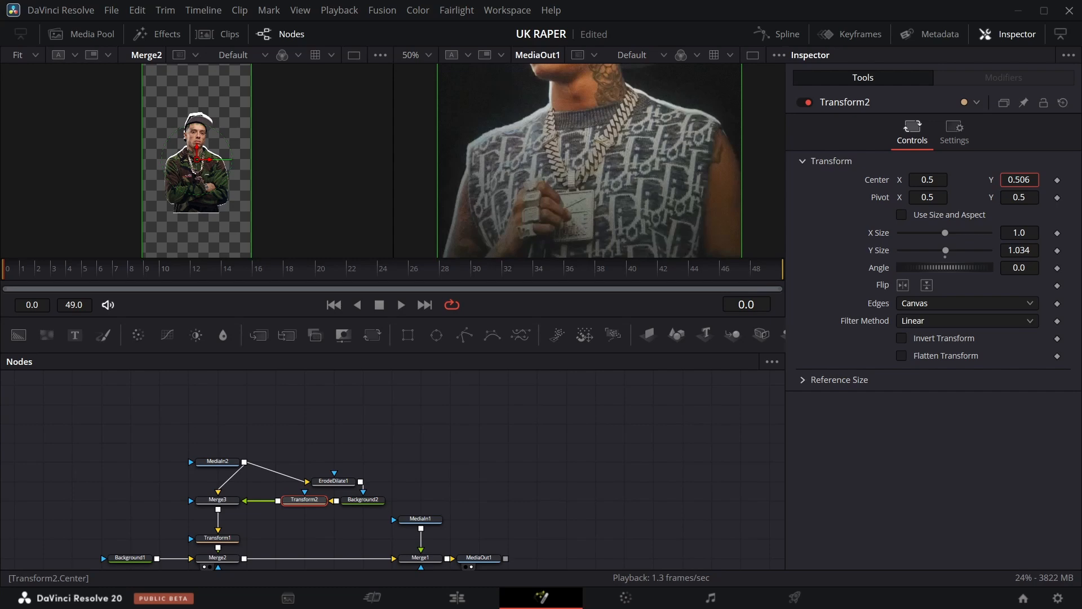
{"action": "left_click", "coordinate": [27, 55]}
{"action": "left_click", "coordinate": [32, 106]}
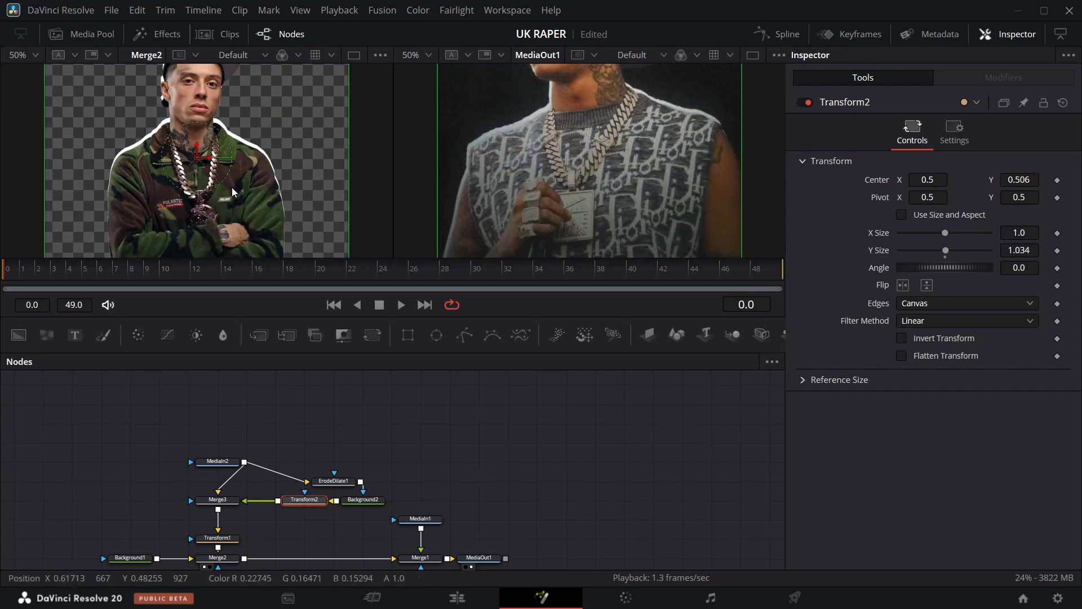
{"action": "scroll", "coordinate": [235, 157], "scroll_direction": "up", "scroll_amount": 2}
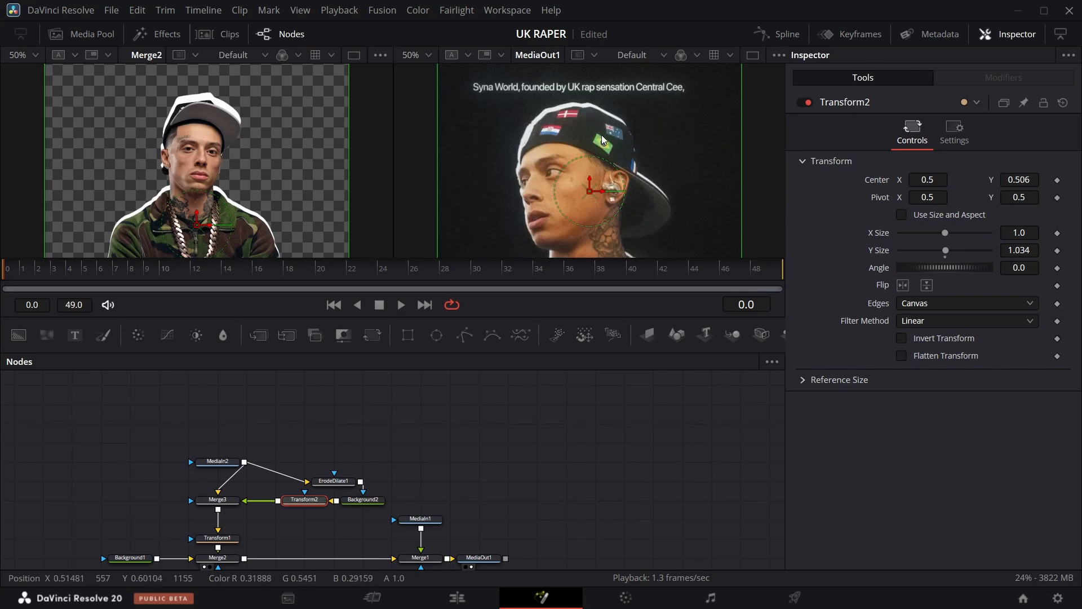
{"action": "left_click_drag", "start_coordinate": [1029, 179], "coordinate": [1027, 179]}
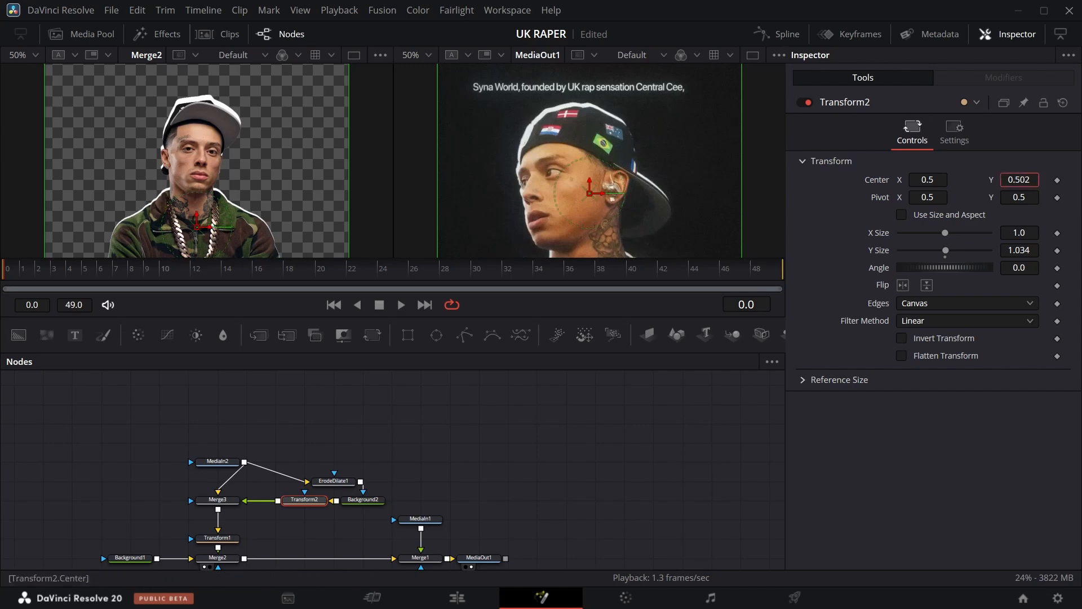
Add a Text+ node, merged through Merge4 above the rapper cut-out chain.
{"action": "scroll", "coordinate": [350, 451], "scroll_direction": "down", "scroll_amount": 2}
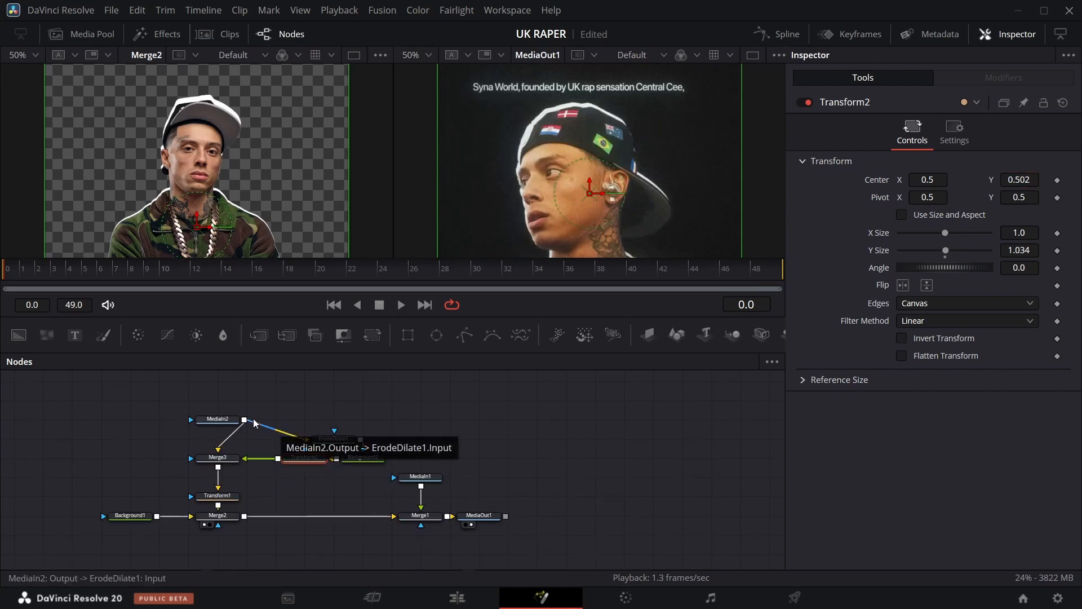
{"action": "scroll", "coordinate": [303, 205], "scroll_direction": "up", "scroll_amount": 1}
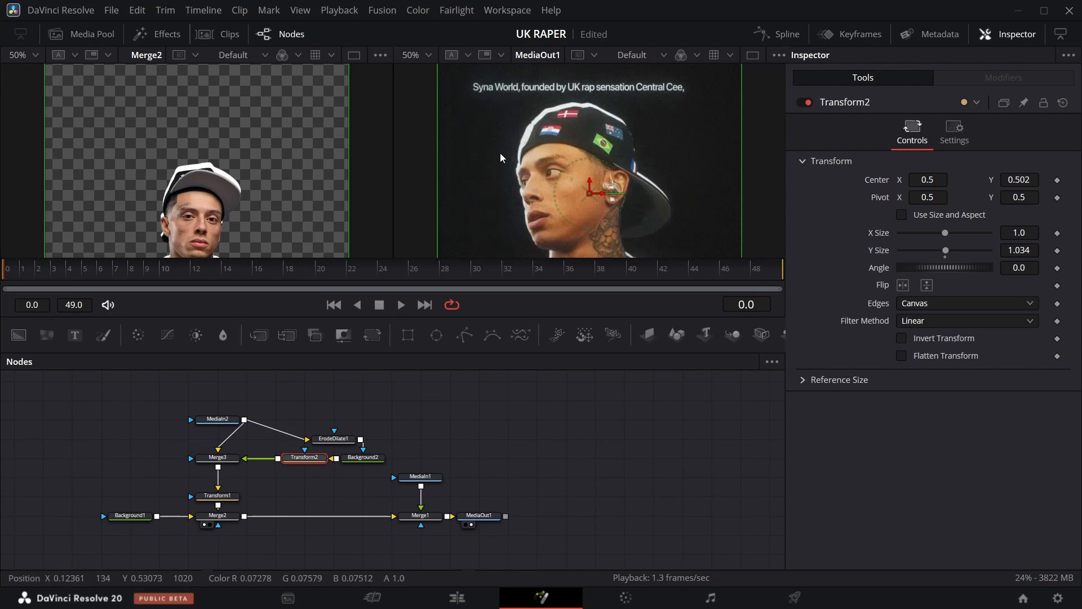
{"action": "scroll", "coordinate": [551, 102], "scroll_direction": "up", "scroll_amount": 1}
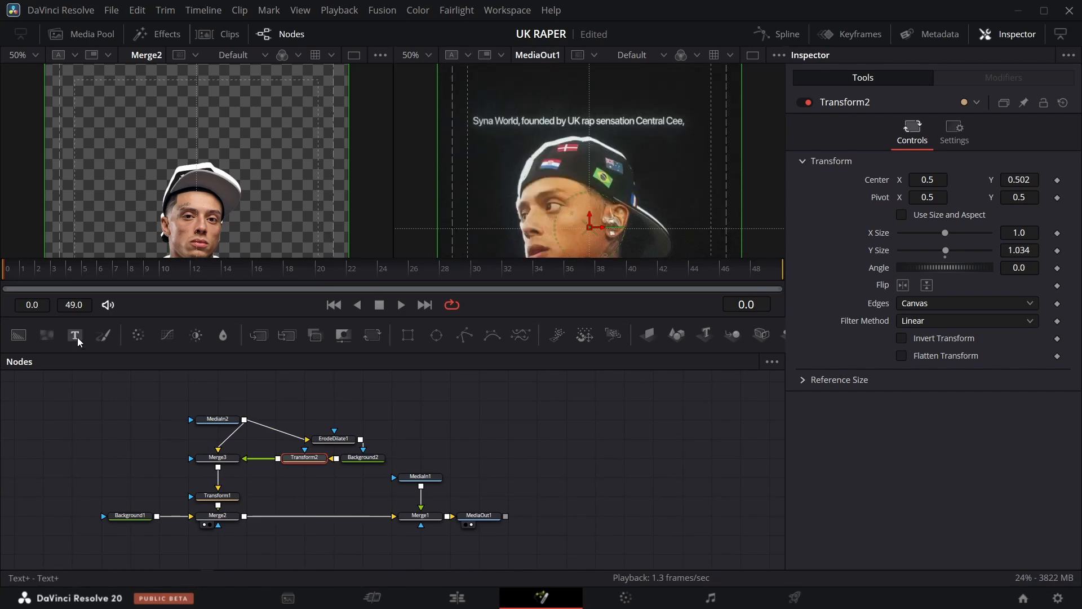
{"action": "left_click_drag", "start_coordinate": [78, 341], "coordinate": [221, 483]}
{"action": "left_click", "coordinate": [110, 478]}
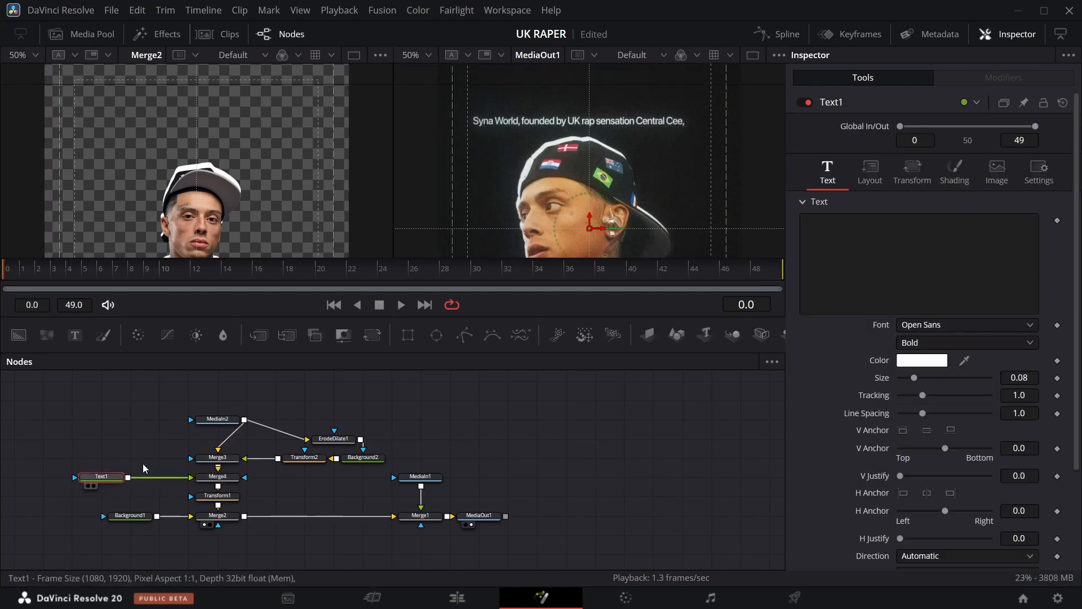
{"action": "left_click", "coordinate": [815, 244]}
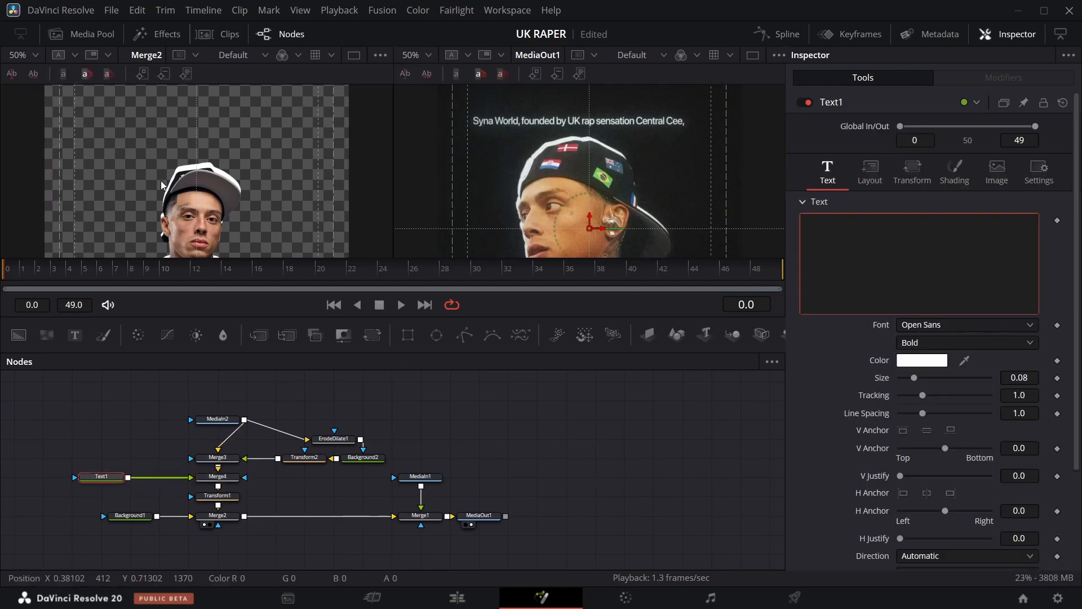
Scale the rapper composite's Transform1 to about 1.86.
{"action": "left_click", "coordinate": [217, 496]}
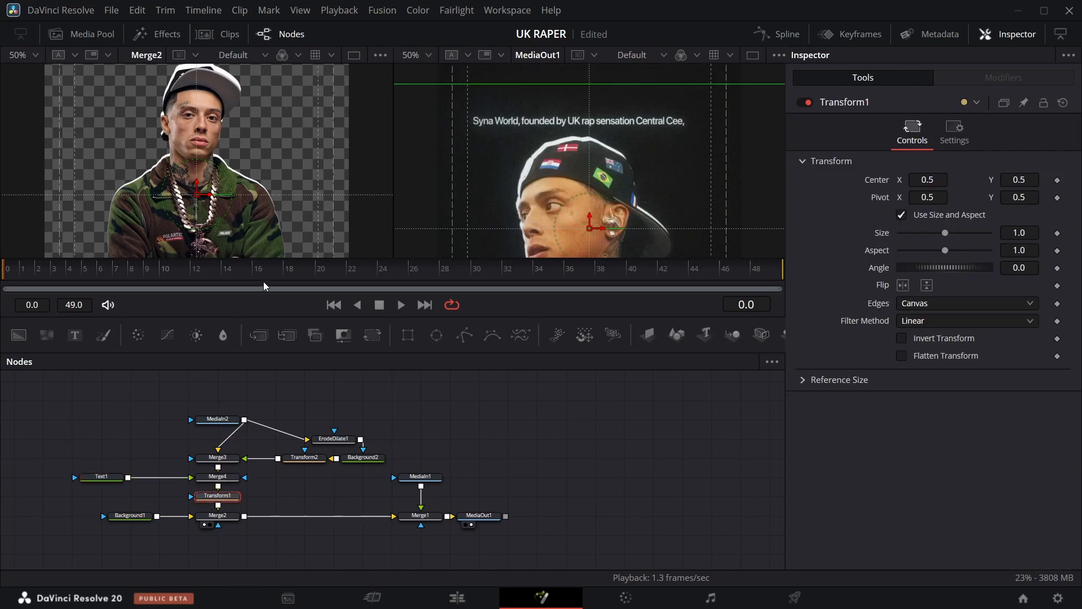
{"action": "left_click", "coordinate": [35, 56]}
{"action": "left_click", "coordinate": [24, 74]}
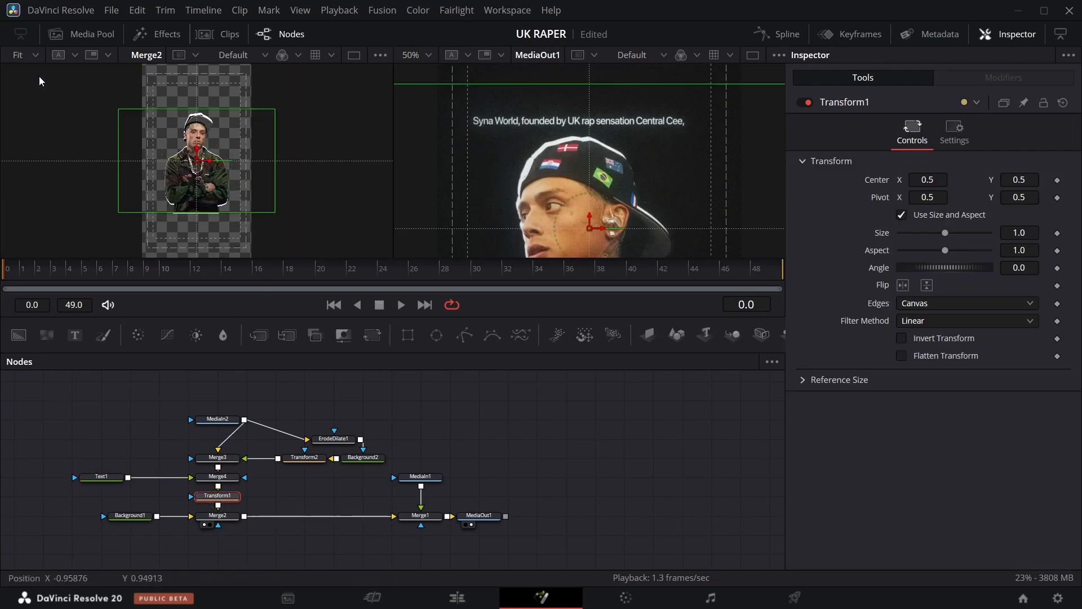
{"action": "left_click", "coordinate": [428, 55]}
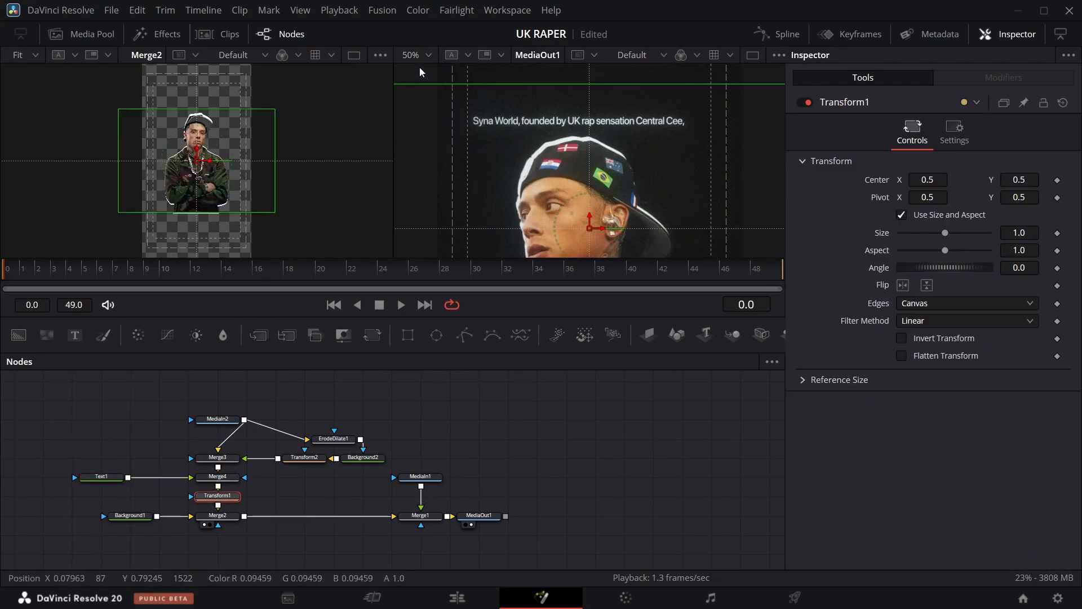
{"action": "left_click", "coordinate": [423, 73]}
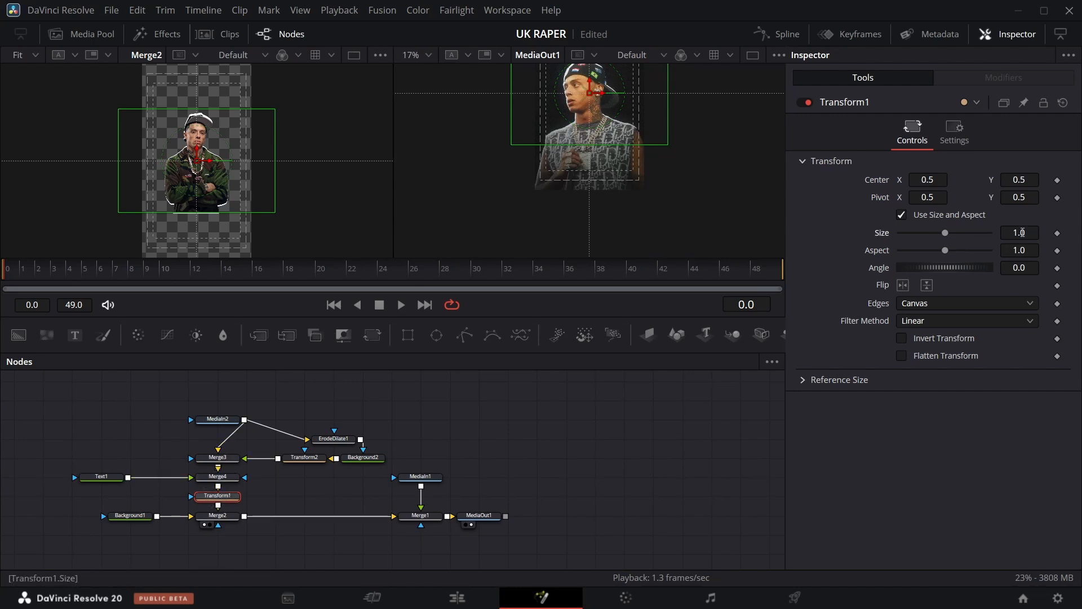
{"action": "left_click_drag", "start_coordinate": [1023, 232], "coordinate": [1081, 232]}
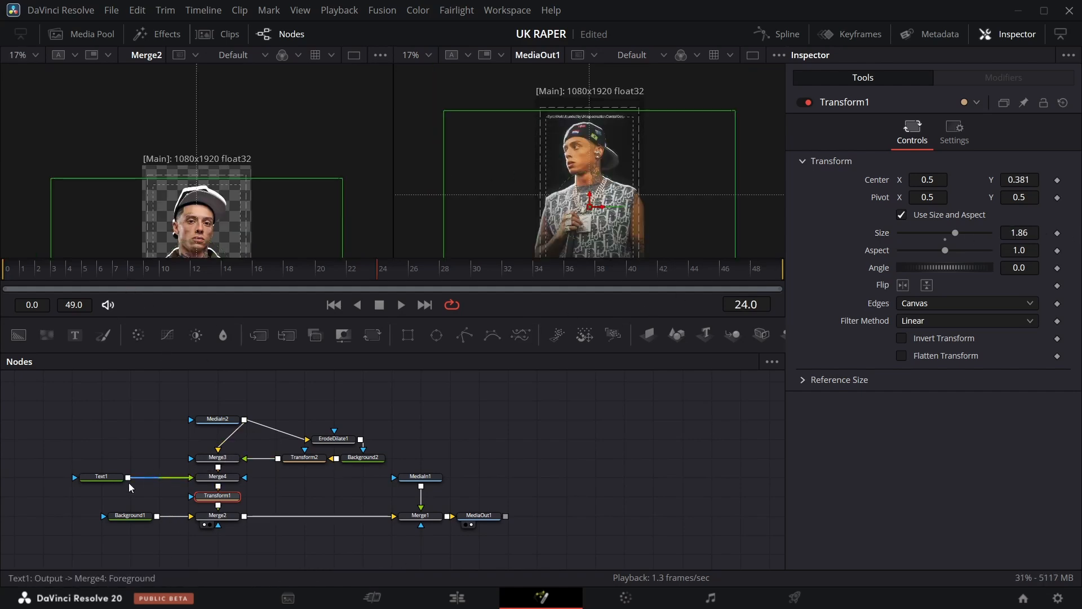
Enter the caption "Syna world, founded by UK rap sensation Central Cee" in Text1.
{"action": "left_click", "coordinate": [105, 477]}
{"action": "left_click", "coordinate": [849, 248]}
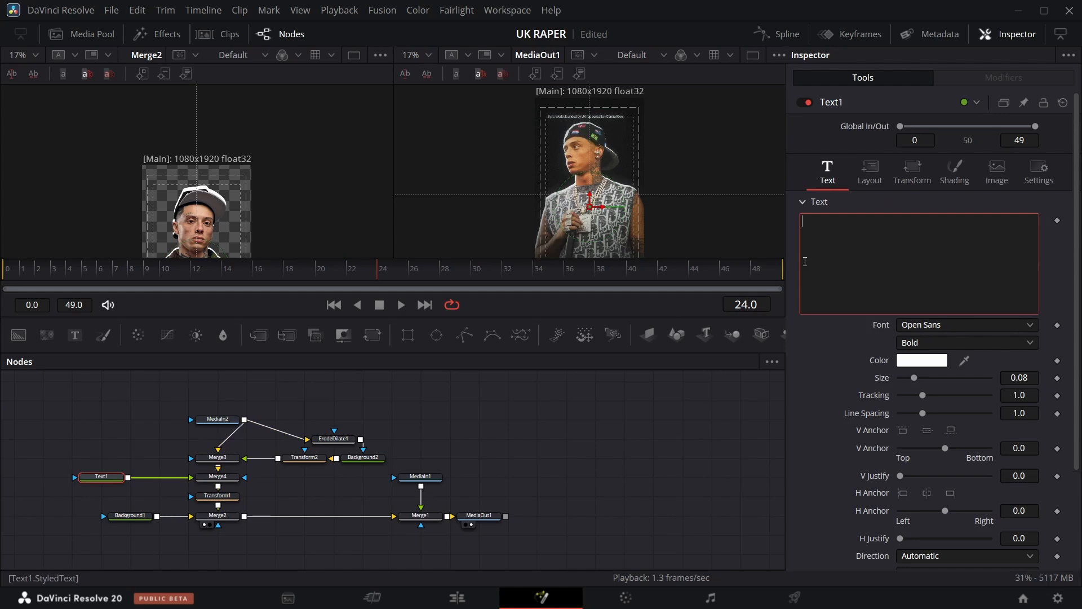
{"action": "left_click", "coordinate": [433, 59]}
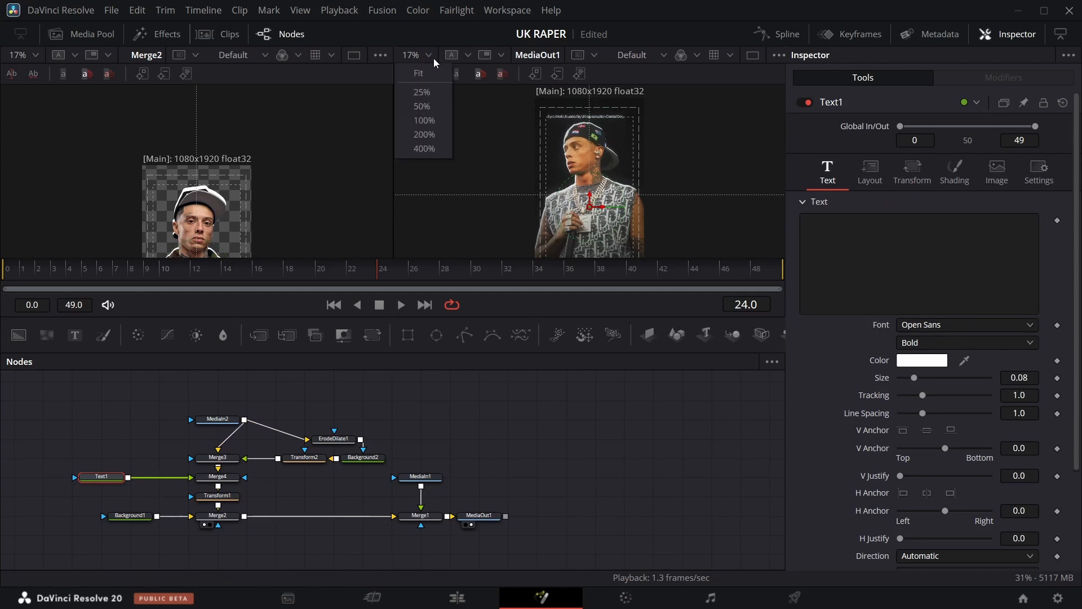
{"action": "left_click", "coordinate": [431, 107]}
{"action": "scroll", "coordinate": [660, 150], "scroll_direction": "up", "scroll_amount": 3}
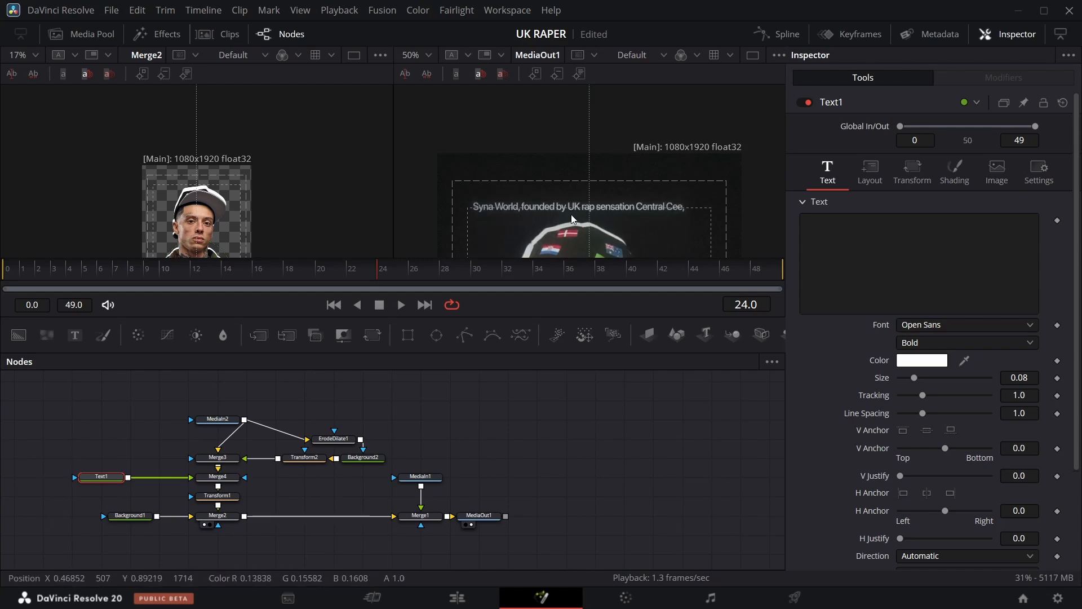
{"action": "left_click", "coordinate": [910, 237]}
{"action": "type", "text": "SYNA "}
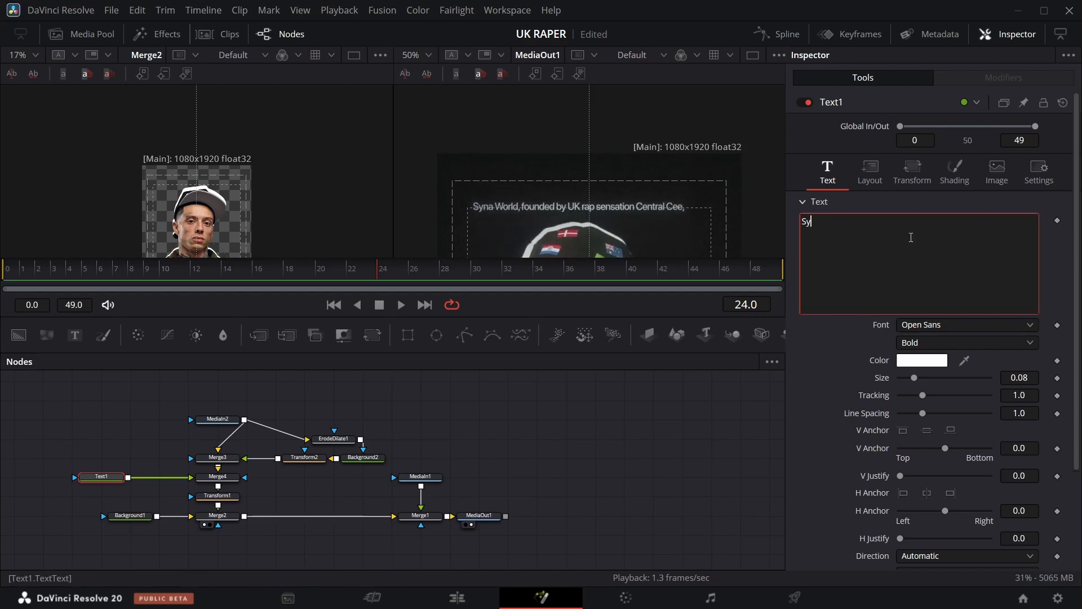
{"action": "type", "text": "na world, founded by UK rap sensation Central Ce"}
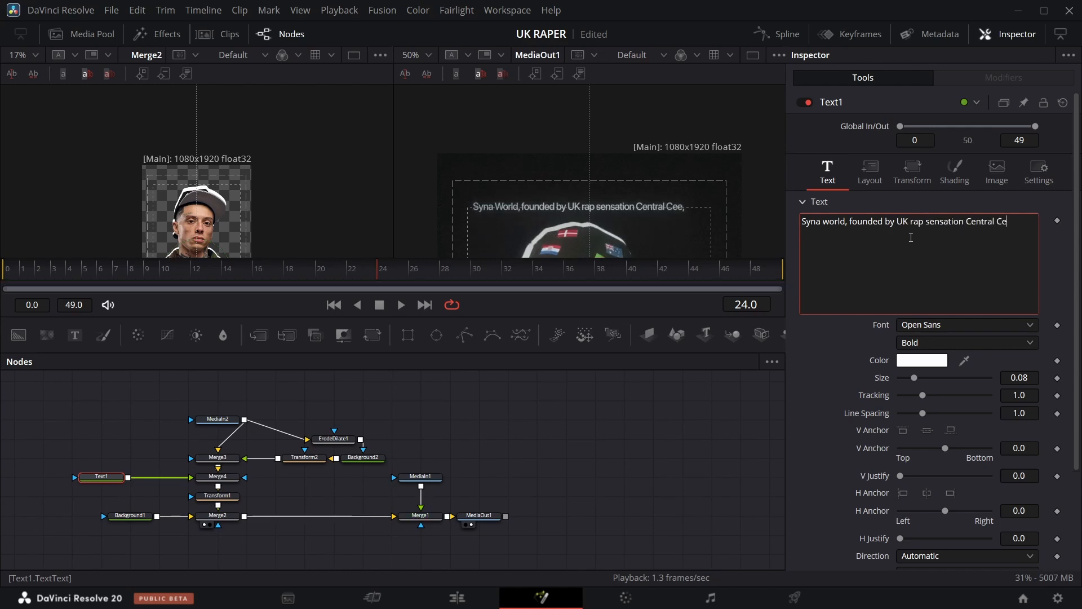
{"action": "type", "text": "e"}
Set Text1's Center Y to about 0.757 and reduce its text size to 0.0264.
{"action": "left_click", "coordinate": [871, 172]}
{"action": "left_click_drag", "start_coordinate": [957, 237], "coordinate": [981, 237]}
{"action": "left_click", "coordinate": [828, 172]}
{"action": "left_click_drag", "start_coordinate": [1020, 377], "coordinate": [991, 378]}
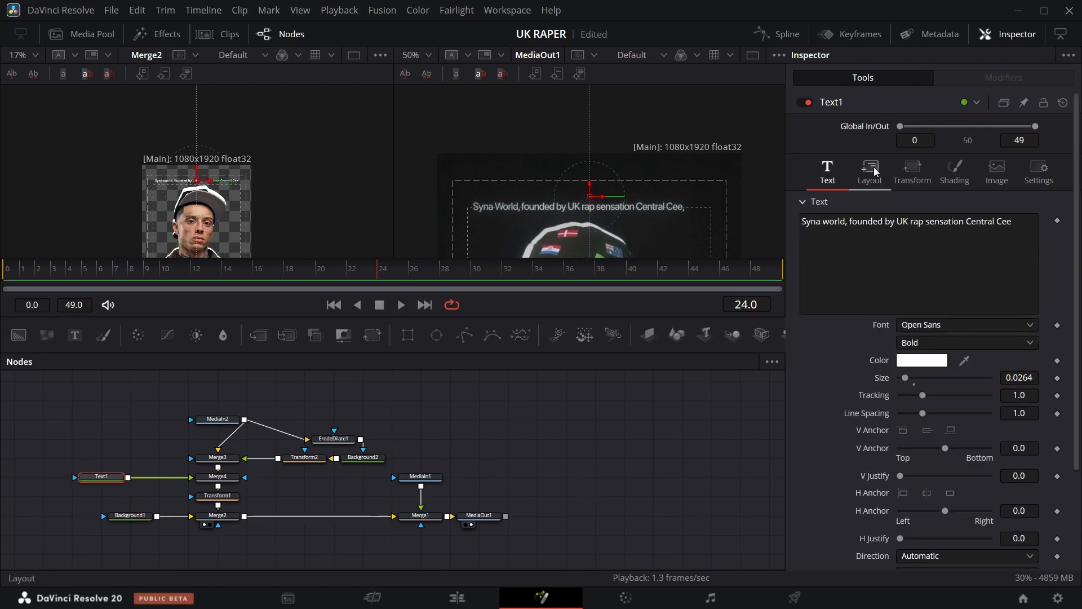
{"action": "left_click", "coordinate": [877, 172]}
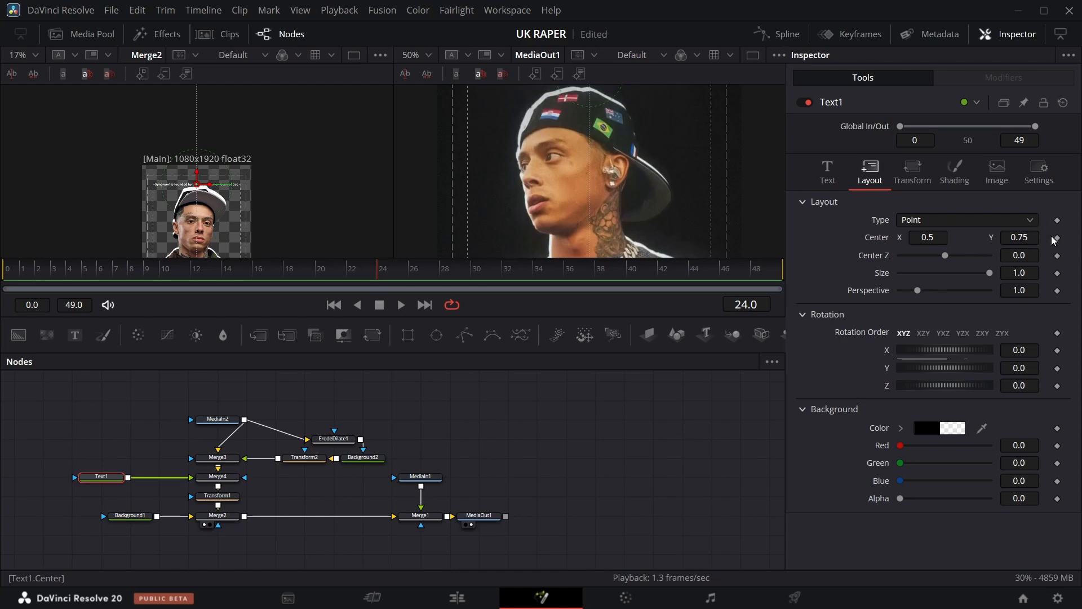
Keyframe Transform1's Center at frame 24 and lower its Center Y at frame 0.
{"action": "left_click", "coordinate": [218, 496]}
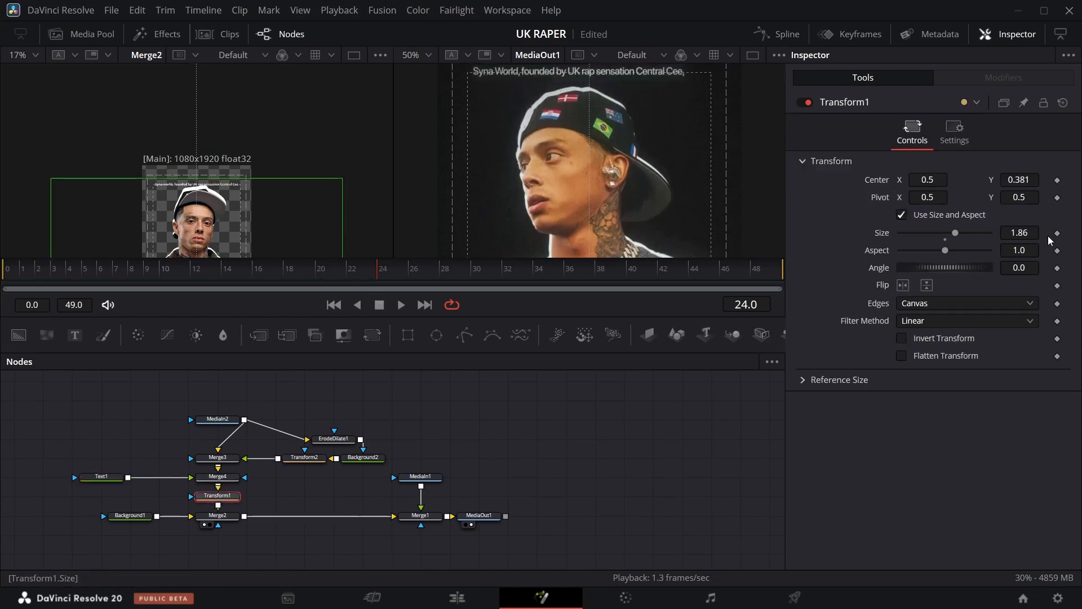
{"action": "left_click", "coordinate": [1057, 181]}
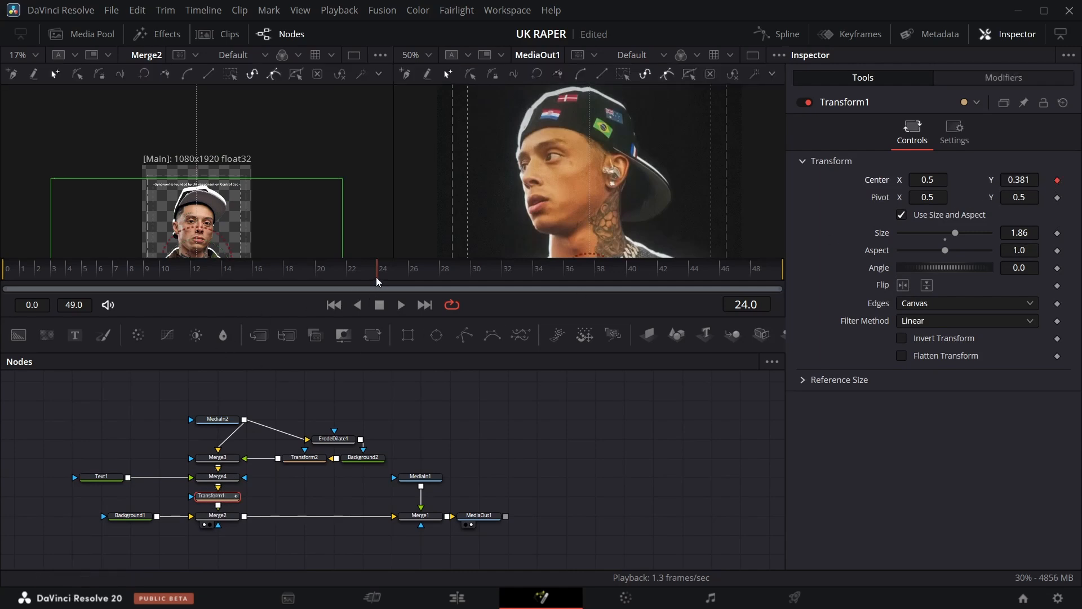
{"action": "left_click_drag", "start_coordinate": [377, 282], "coordinate": [1, 282]}
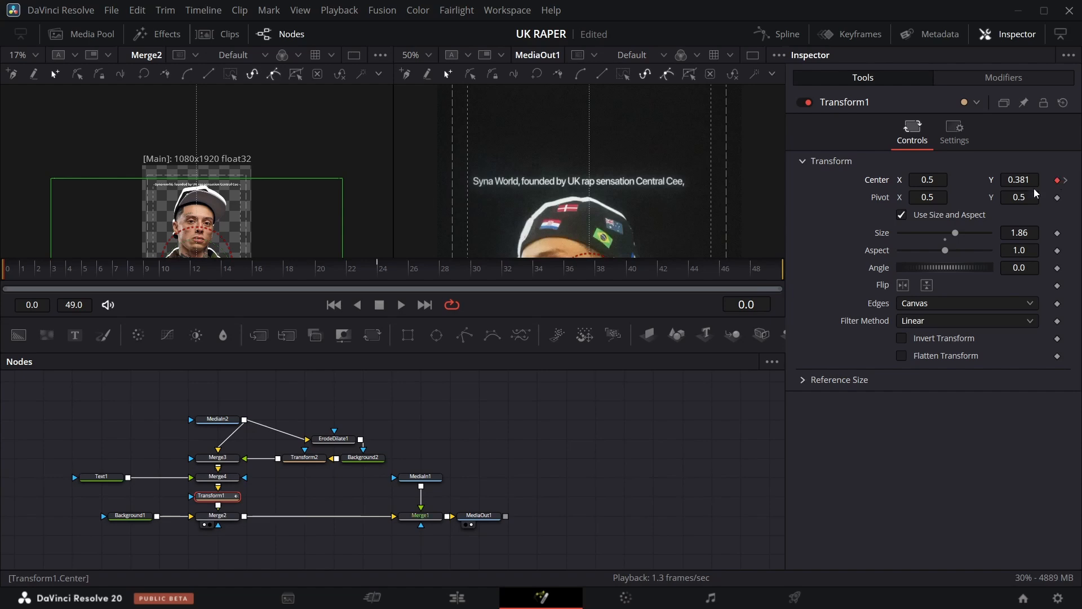
{"action": "scroll", "coordinate": [243, 220], "scroll_direction": "down", "scroll_amount": 2}
{"action": "scroll", "coordinate": [587, 225], "scroll_direction": "down", "scroll_amount": 3}
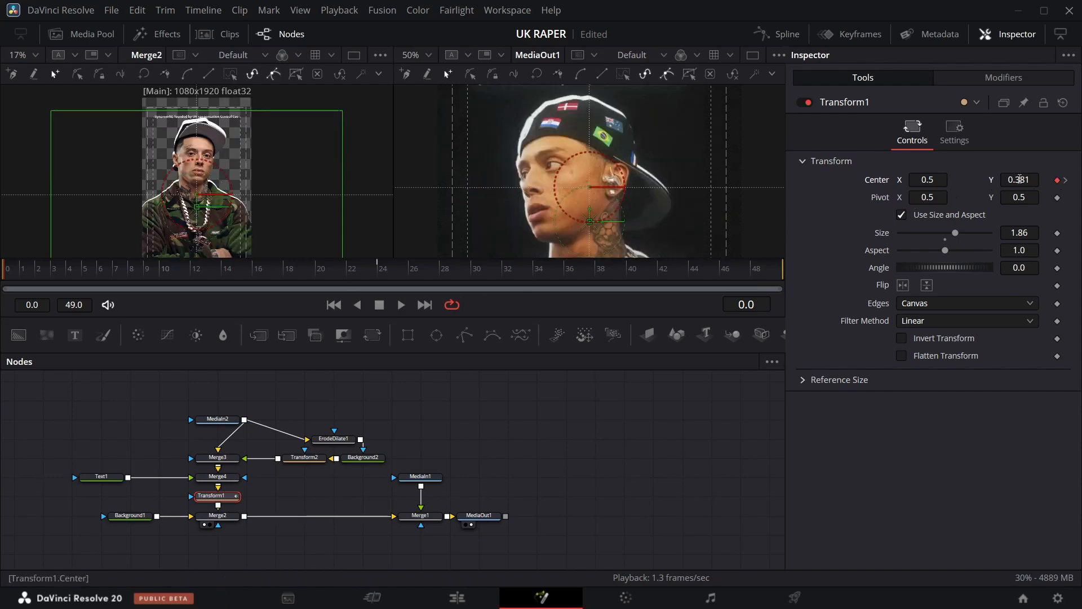
{"action": "left_click_drag", "start_coordinate": [1024, 182], "coordinate": [925, 182]}
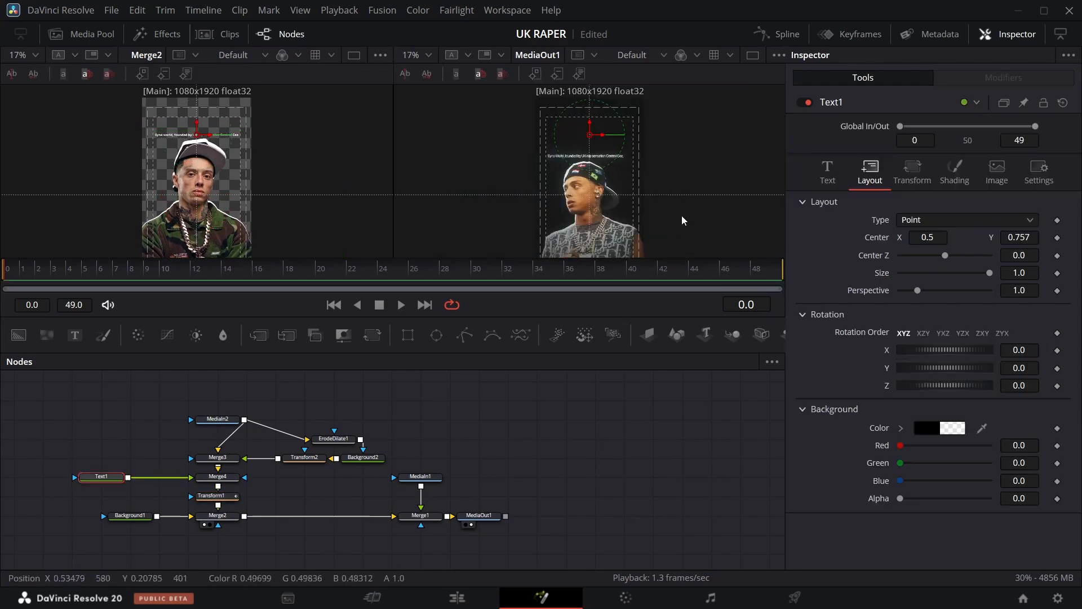
{"action": "scroll", "coordinate": [259, 154], "scroll_direction": "down", "scroll_amount": 2}
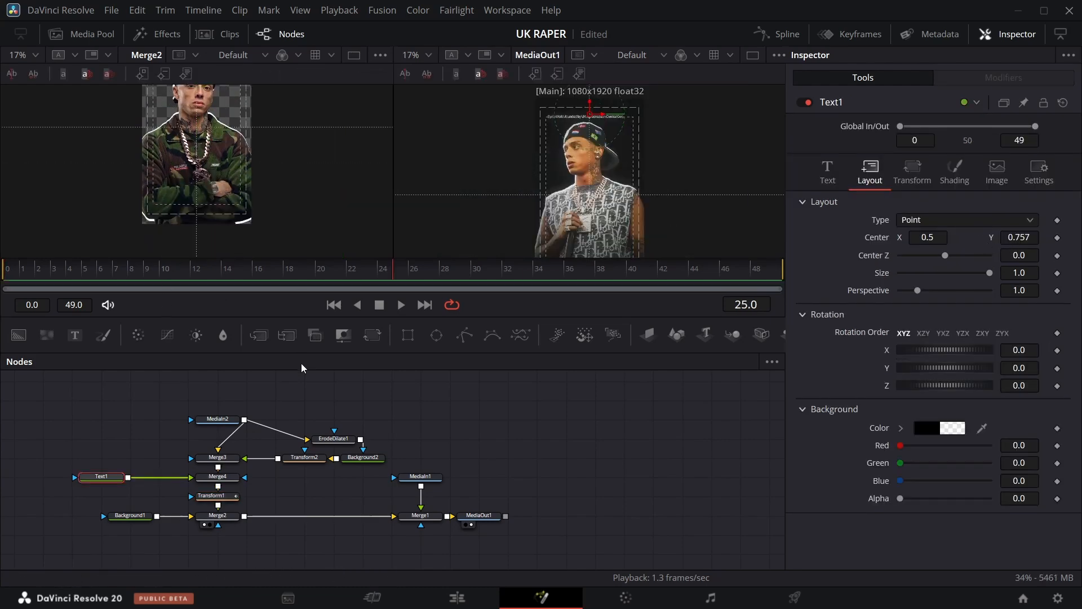
Keyframe Merge2's Blend at 1.0 on frame 25, then set it to 0 at frame 26.
{"action": "left_click", "coordinate": [218, 515]}
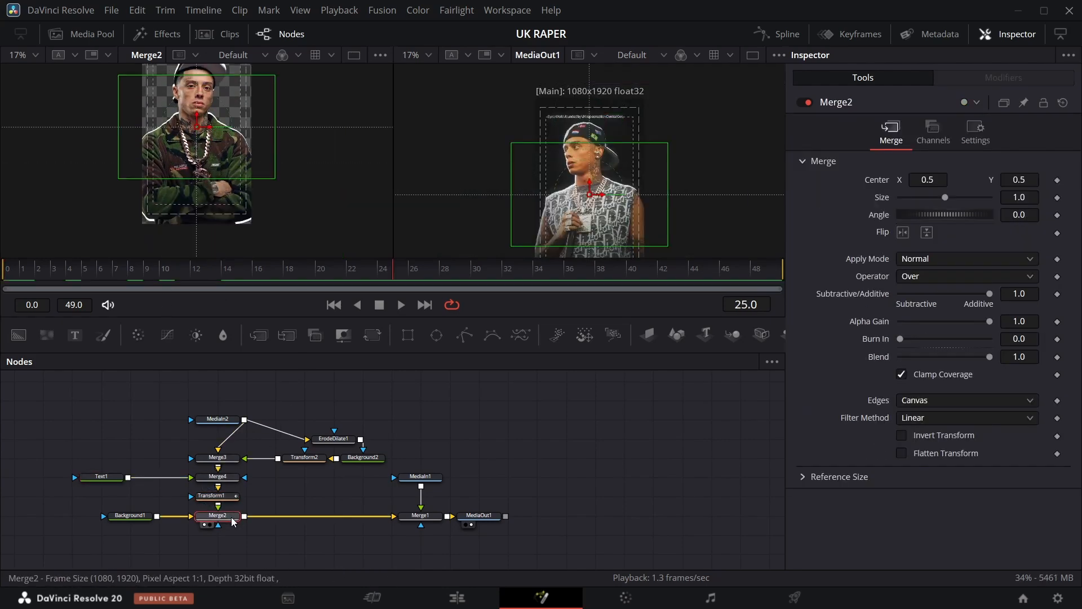
{"action": "left_click", "coordinate": [1057, 357]}
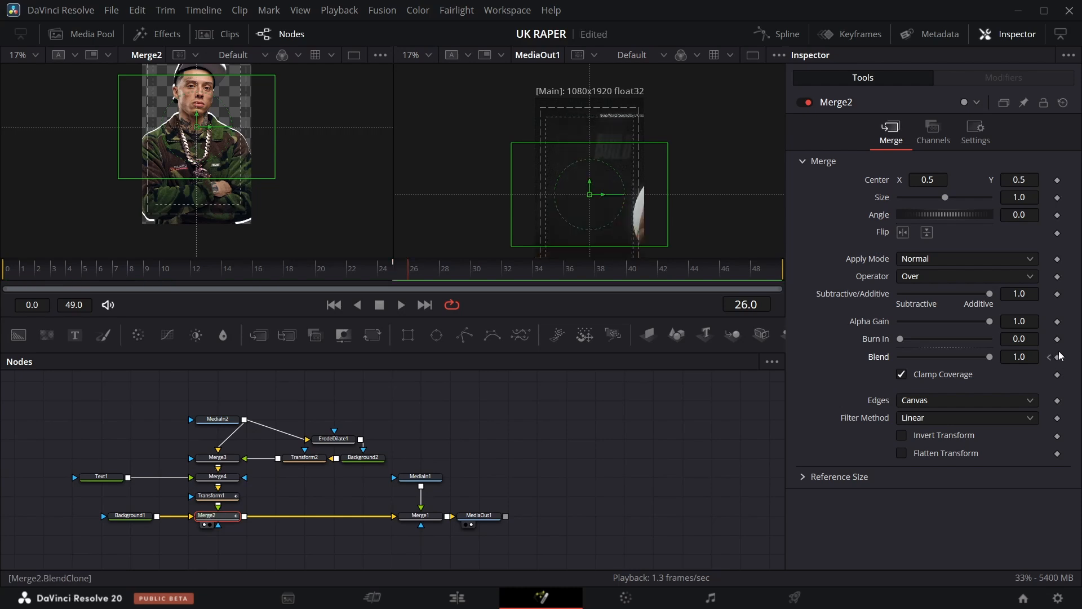
{"action": "left_click", "coordinate": [1058, 358]}
{"action": "left_click_drag", "start_coordinate": [987, 361], "coordinate": [591, 361]}
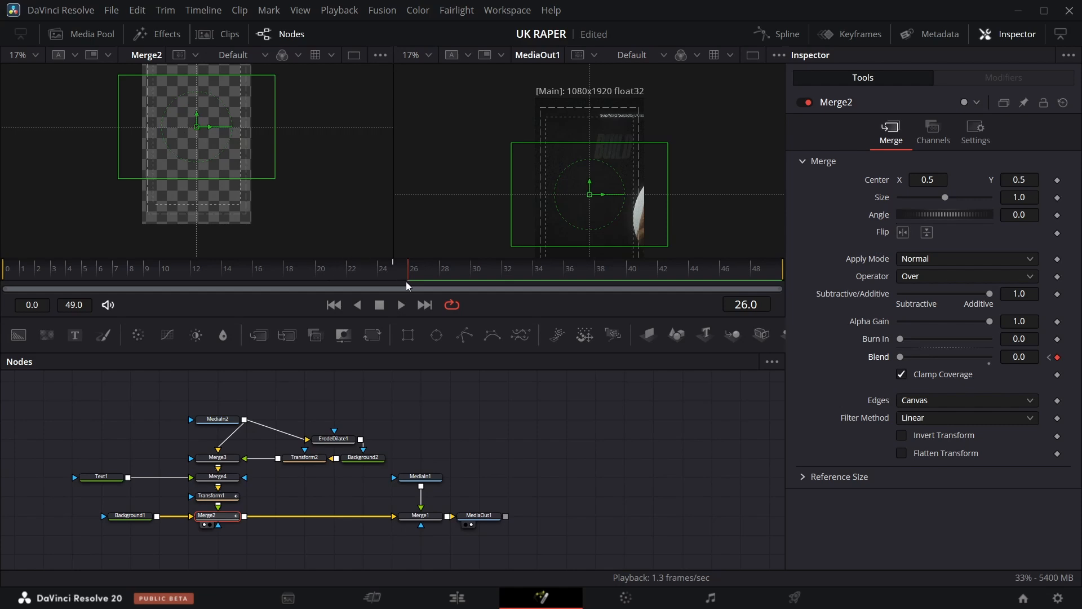
Smooth all of Transform1's Center keyframes in the Spline editor and stretch the ease-in handle at frame 24.
{"action": "left_click_drag", "start_coordinate": [408, 286], "coordinate": [7, 284]}
{"action": "left_click", "coordinate": [219, 498]}
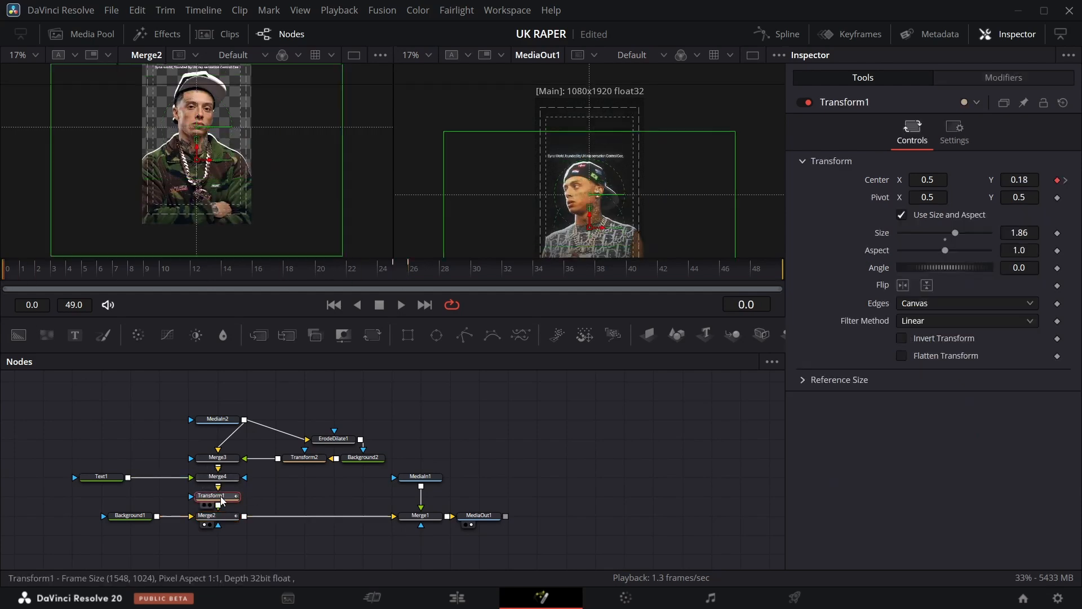
{"action": "left_click", "coordinate": [777, 33]}
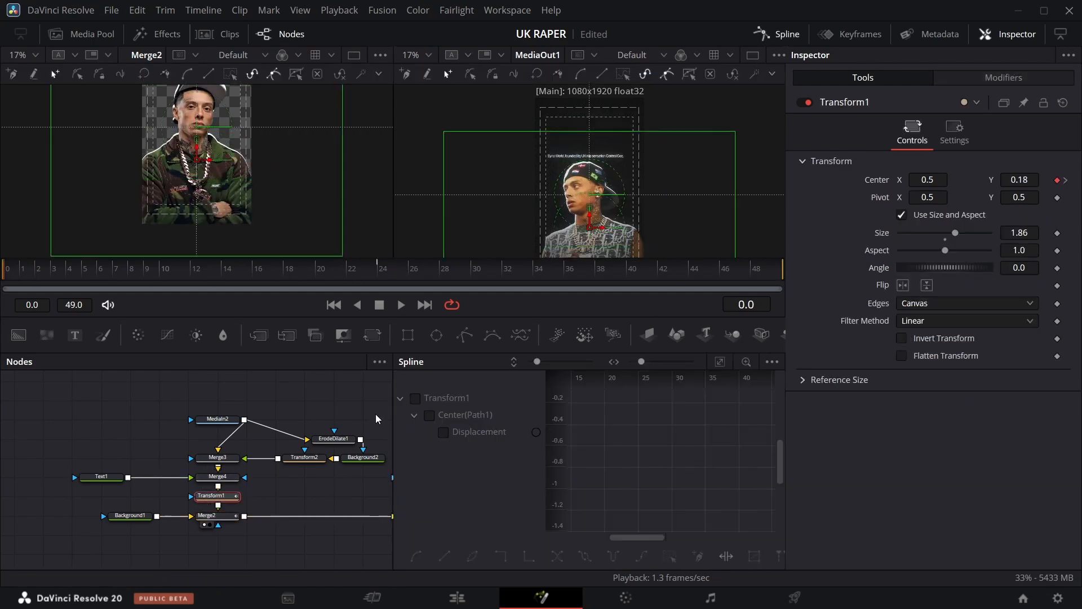
{"action": "left_click", "coordinate": [414, 398]}
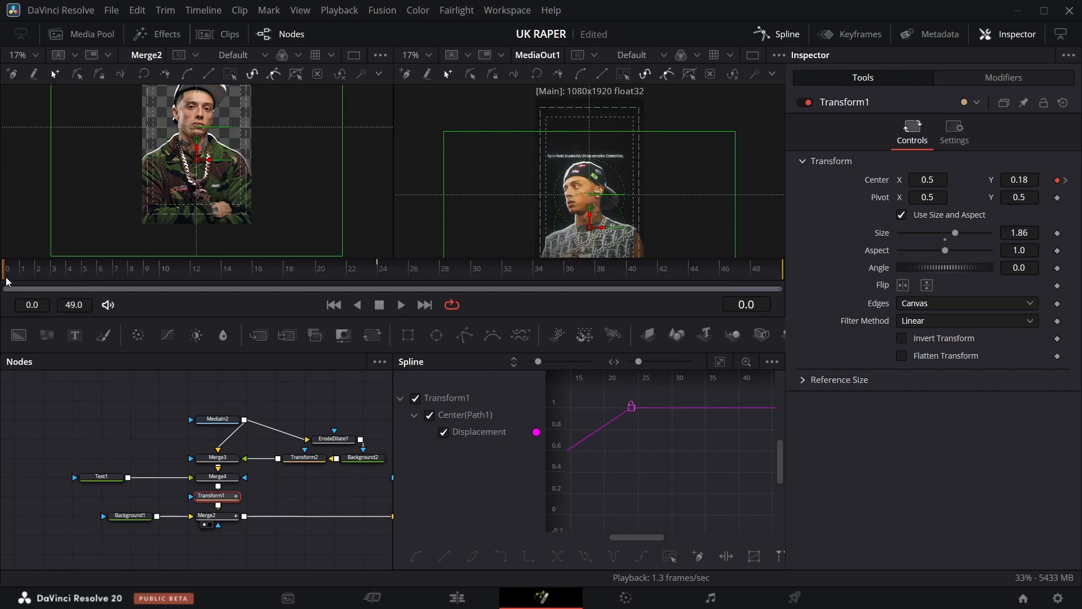
{"action": "left_click_drag", "start_coordinate": [7, 282], "coordinate": [379, 270]}
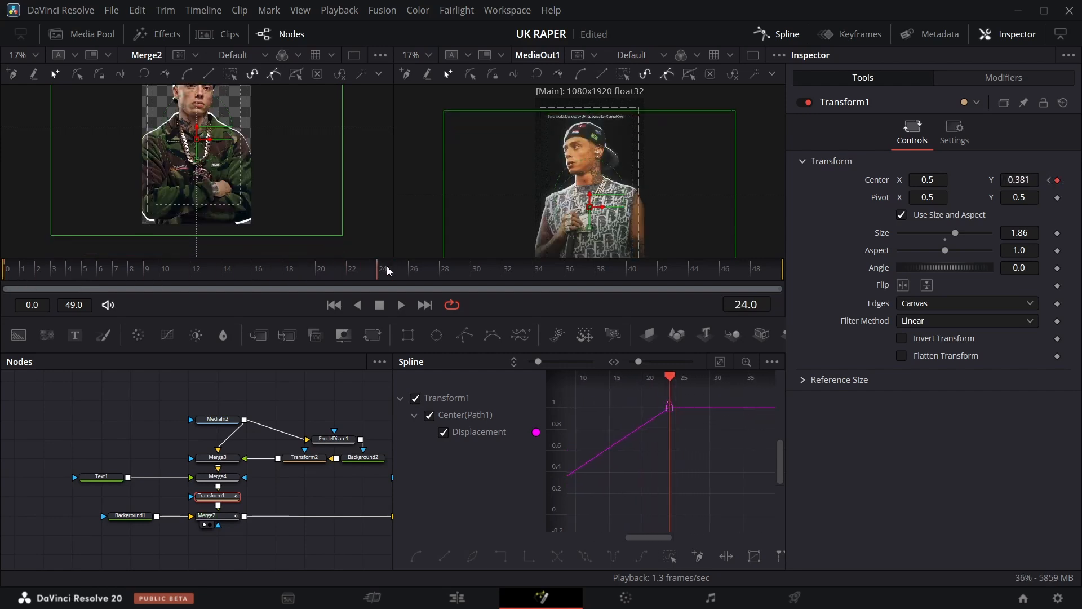
{"action": "left_click", "coordinate": [721, 362]}
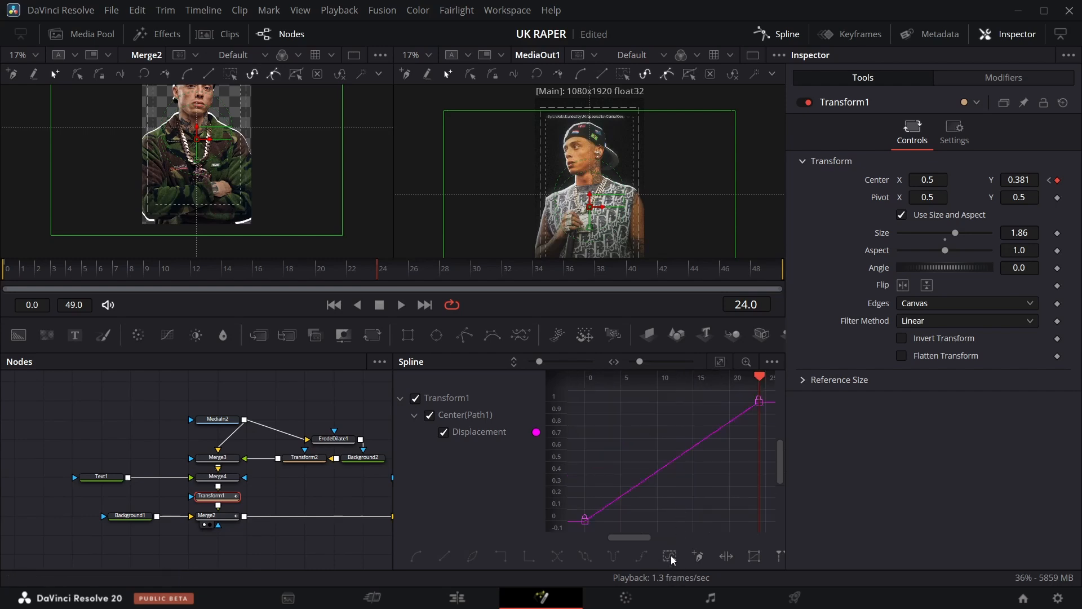
{"action": "key", "text": "ctrl+a"}
{"action": "key", "text": "s"}
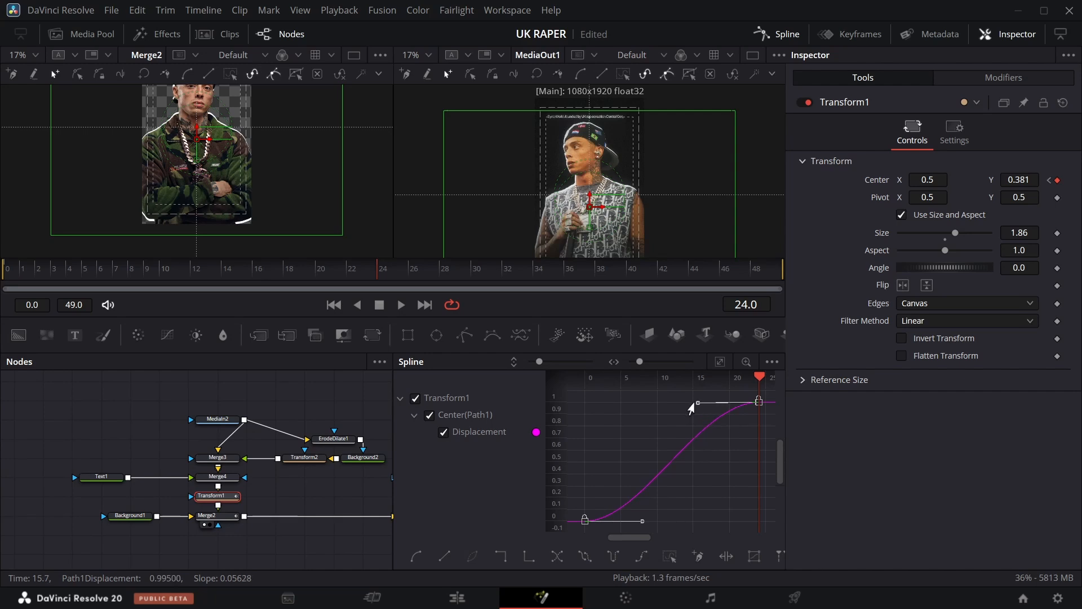
{"action": "left_click_drag", "start_coordinate": [691, 405], "coordinate": [671, 402]}
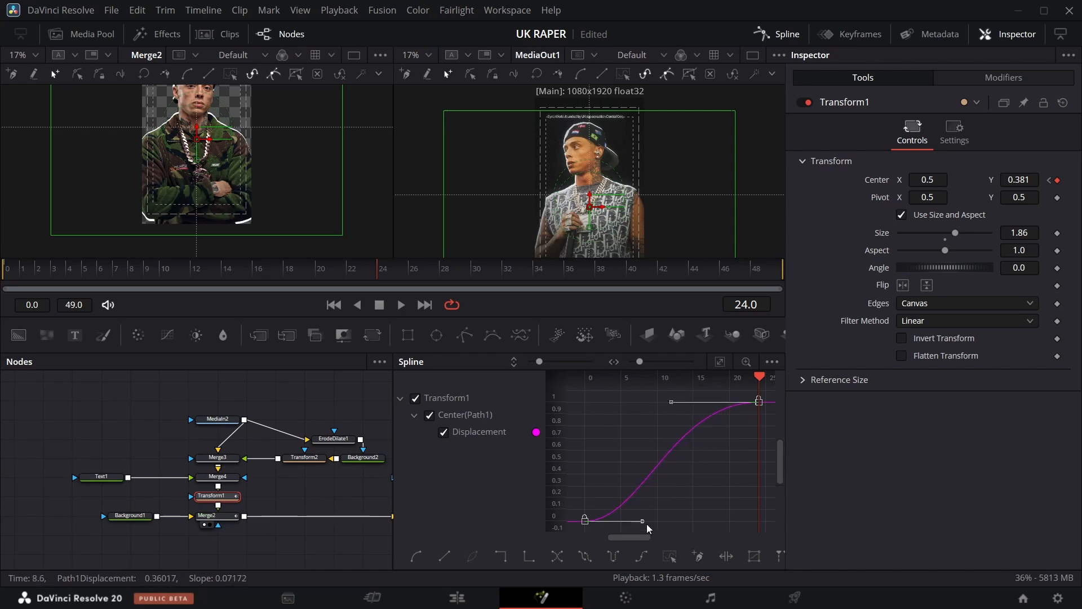
{"action": "left_click", "coordinate": [779, 37]}
Scrub through the timeline to preview the rapper's slide-in and inspect Merge2's settings.
{"action": "left_click_drag", "start_coordinate": [587, 270], "coordinate": [770, 252]}
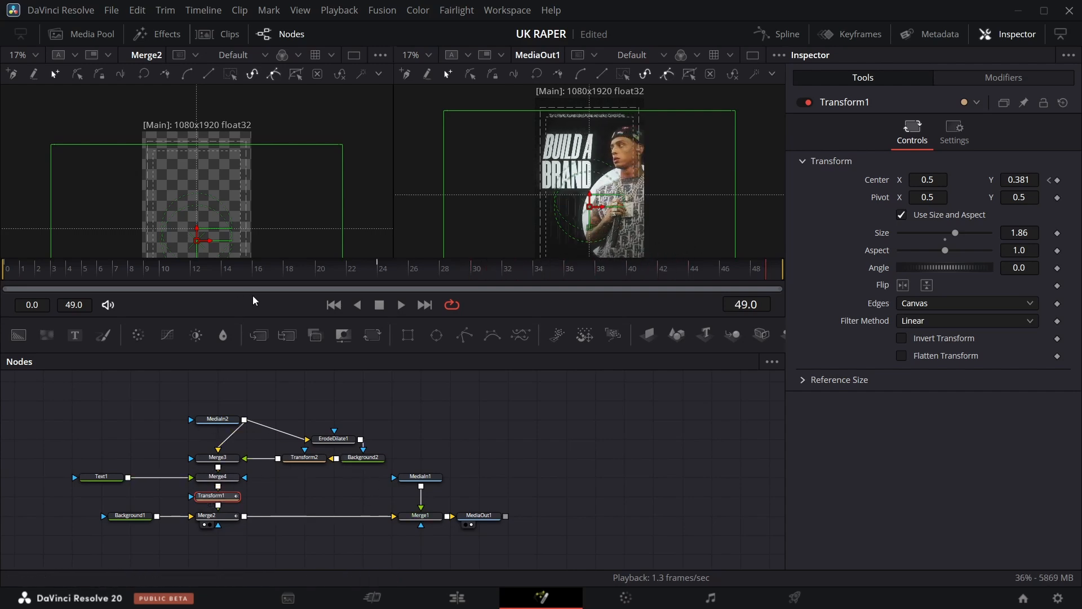
{"action": "left_click", "coordinate": [302, 272]}
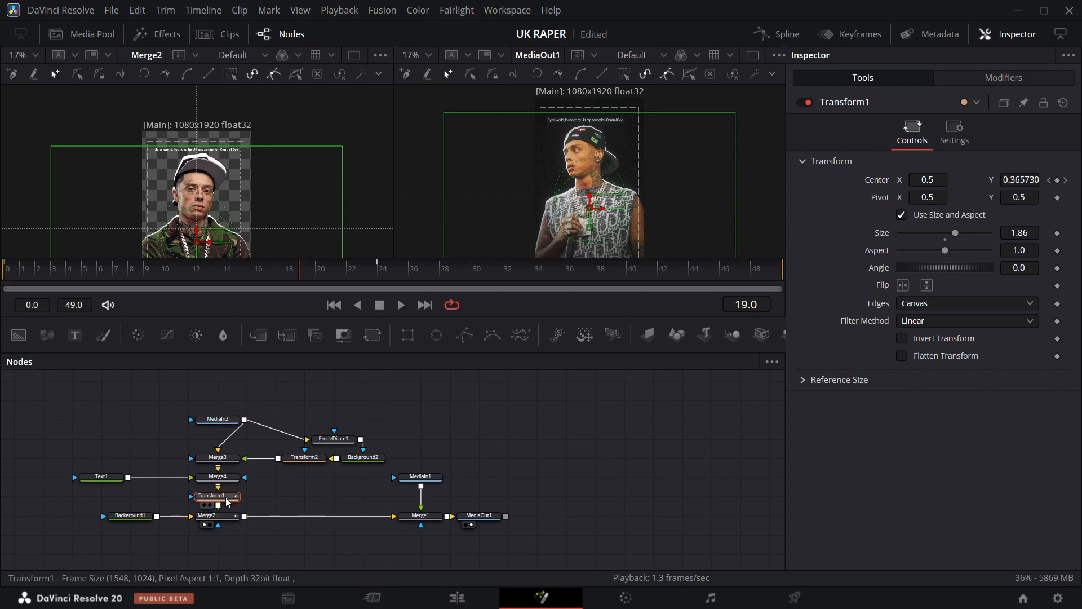
{"action": "left_click", "coordinate": [224, 516]}
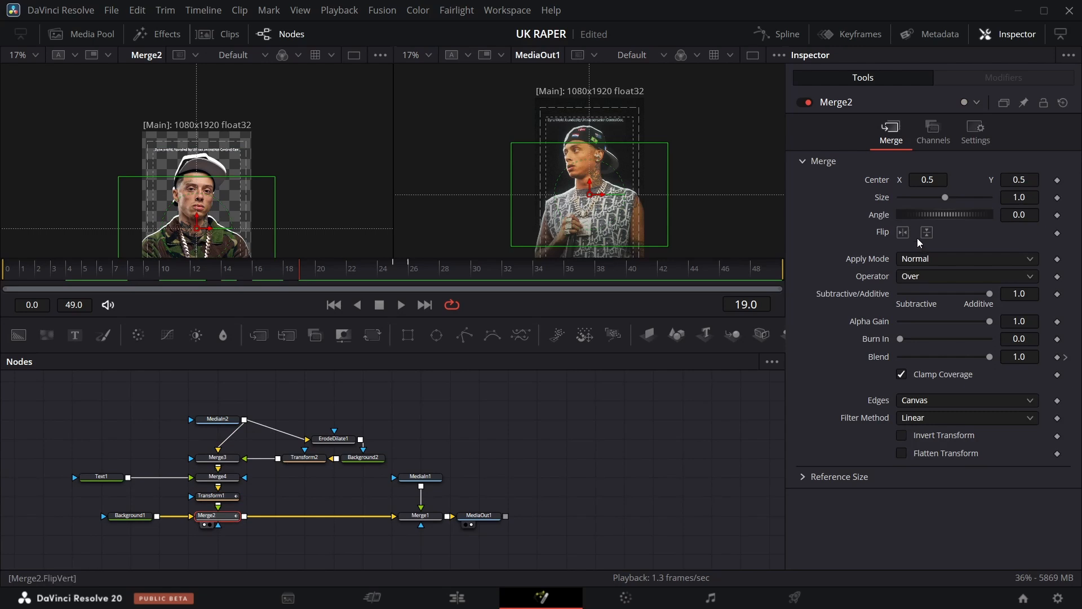
{"action": "left_click", "coordinate": [904, 232]}
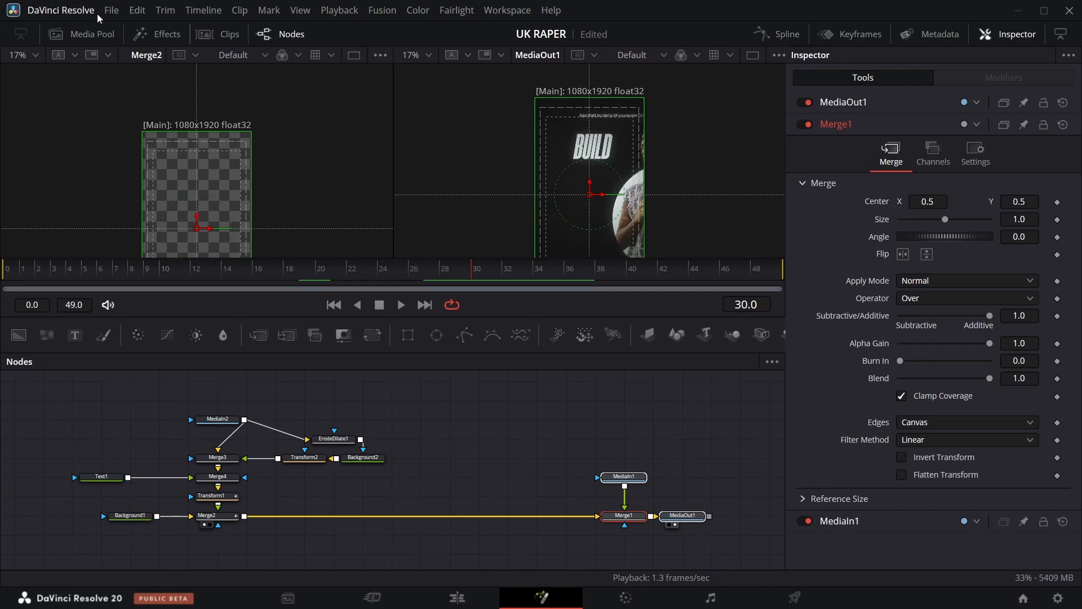
Bring a new rapper image from the Media Pool into the node graph as a MediaIn node.
{"action": "left_click", "coordinate": [83, 39]}
{"action": "left_click_drag", "start_coordinate": [144, 120], "coordinate": [718, 419]}
{"action": "left_click", "coordinate": [96, 35]}
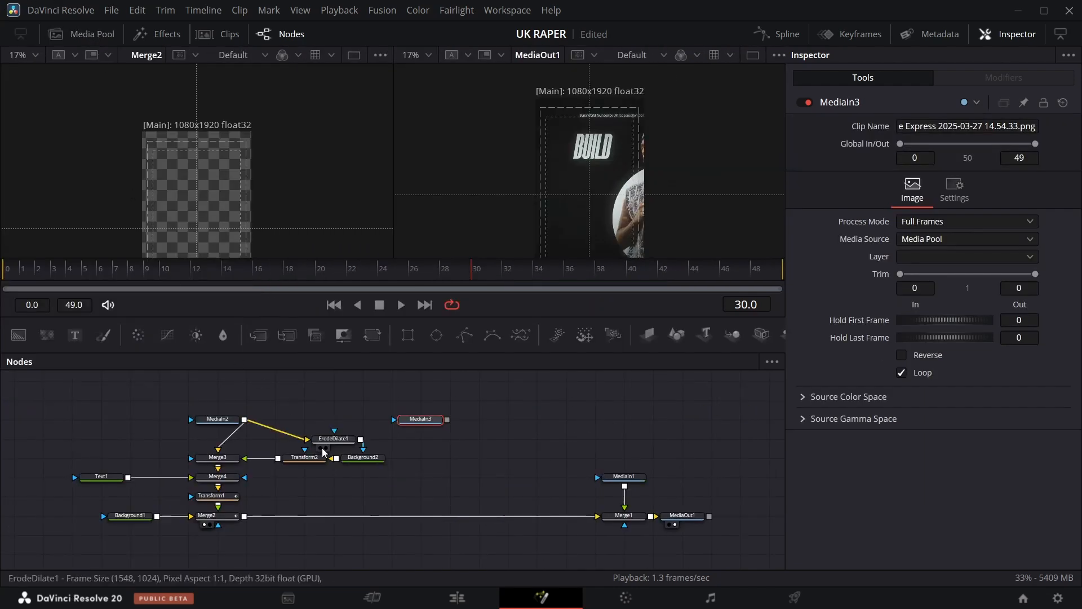
{"action": "left_click_drag", "start_coordinate": [421, 419], "coordinate": [518, 402]}
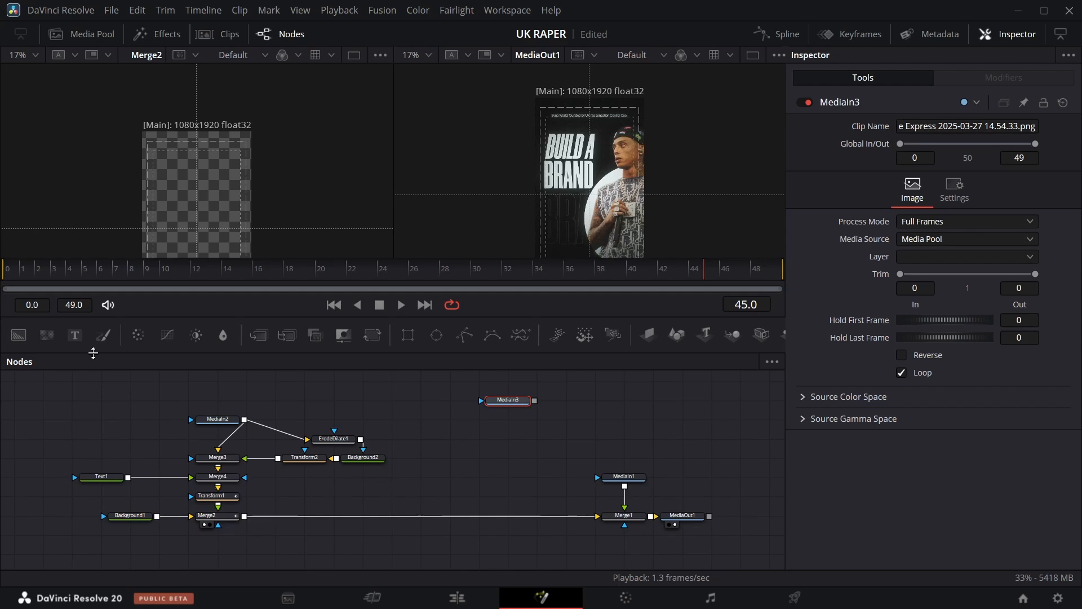
Add a Background node and merge the new image over it.
{"action": "left_click_drag", "start_coordinate": [18, 334], "coordinate": [424, 425]}
{"action": "left_click_drag", "start_coordinate": [507, 484], "coordinate": [507, 427]}
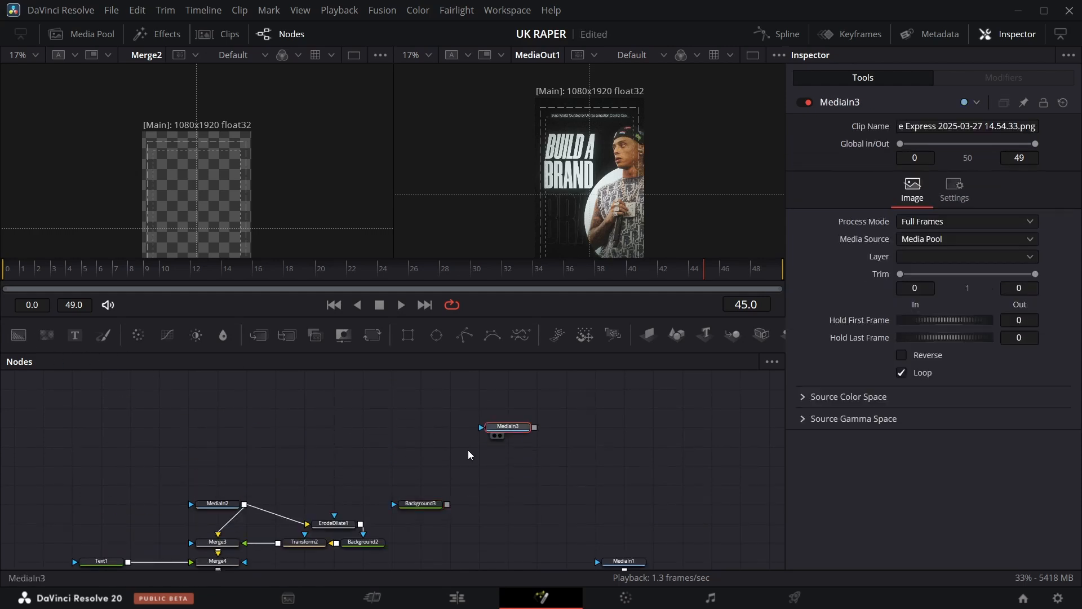
{"action": "left_click_drag", "start_coordinate": [416, 505], "coordinate": [423, 471]}
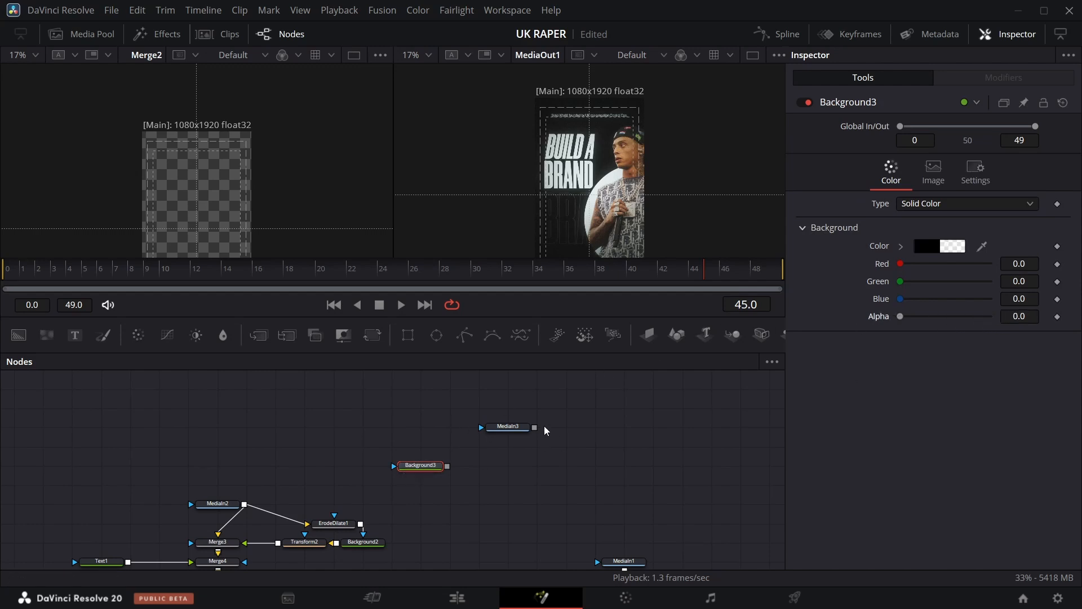
{"action": "left_click_drag", "start_coordinate": [534, 427], "coordinate": [448, 466]}
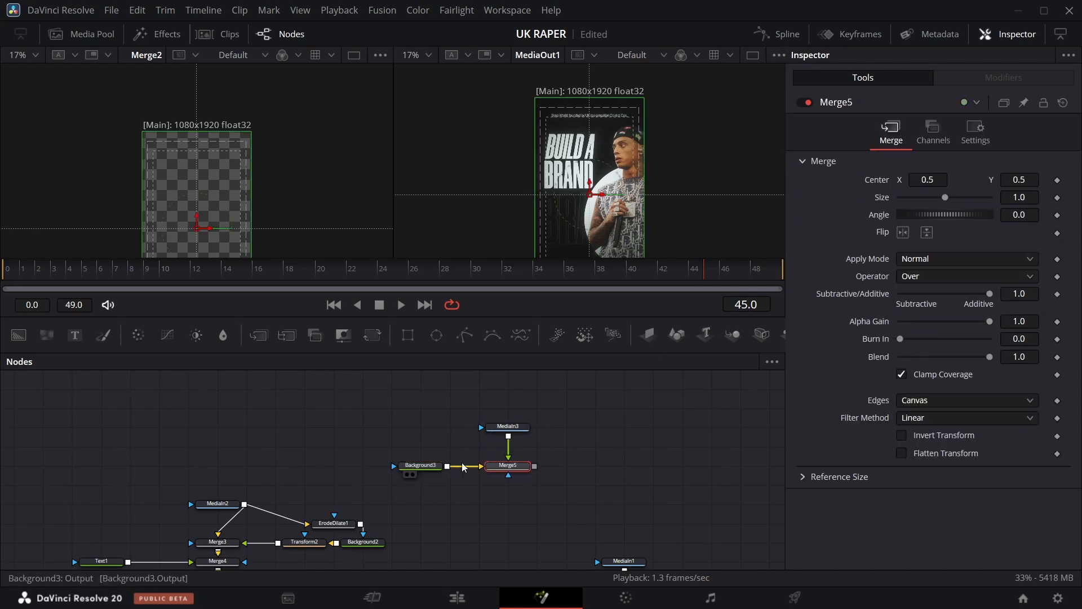
{"action": "left_click_drag", "start_coordinate": [522, 427], "coordinate": [524, 409]}
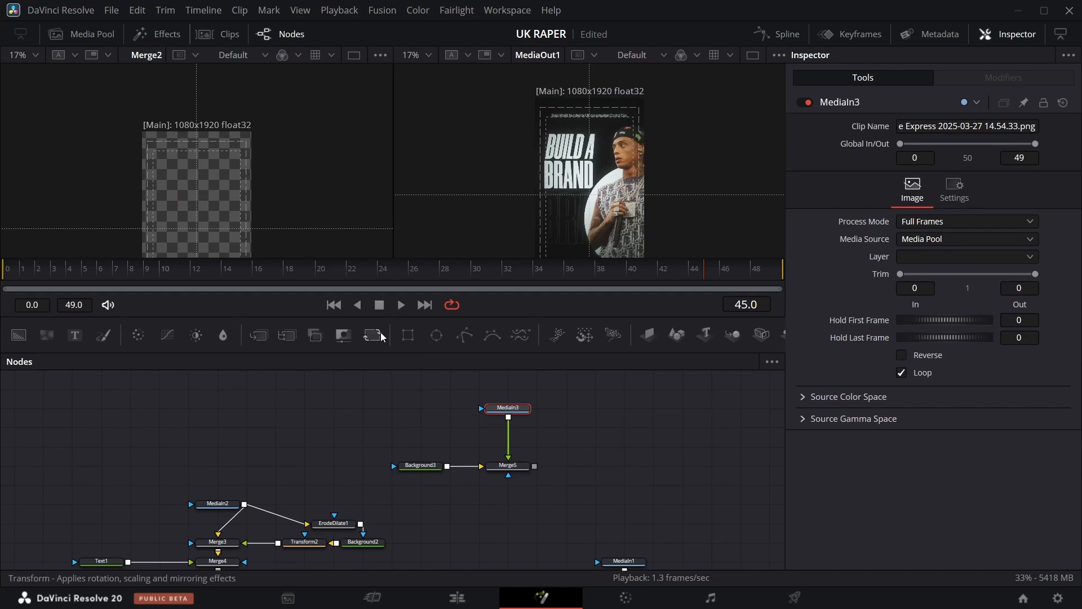
Insert a Transform node between the new image and Merge5, set to size 1.86, and show Merge5 in the left viewer.
{"action": "left_click_drag", "start_coordinate": [383, 336], "coordinate": [514, 446]}
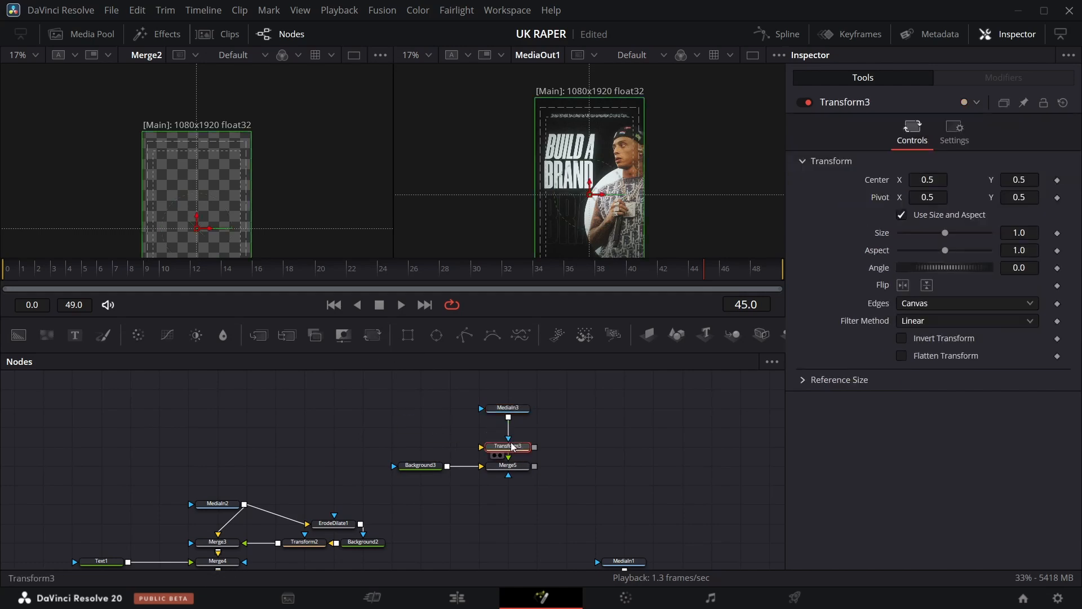
{"action": "scroll", "coordinate": [245, 464], "scroll_direction": "down", "scroll_amount": 3}
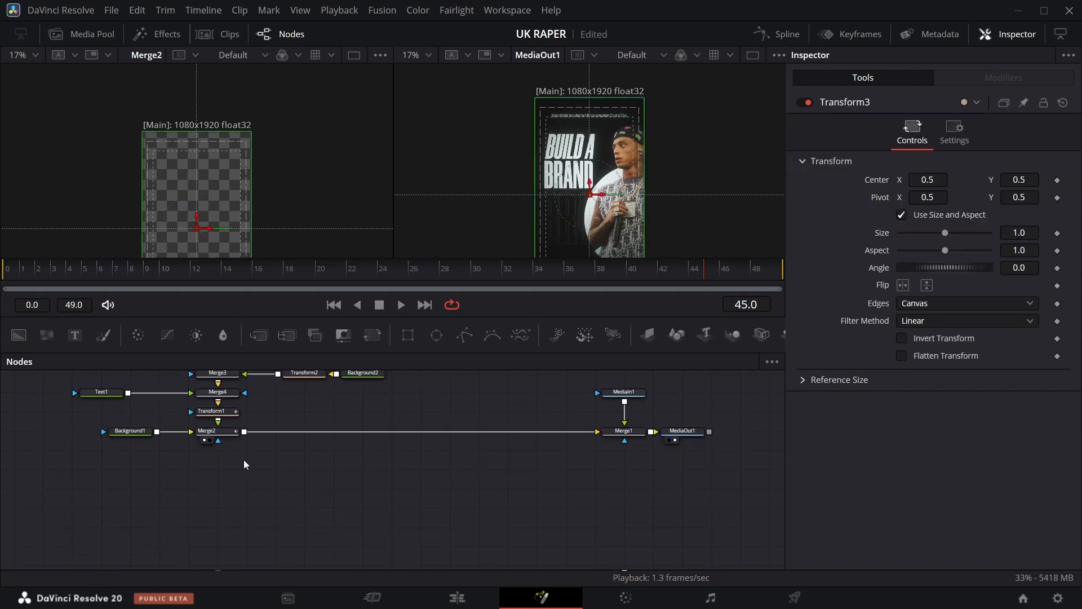
{"action": "left_click", "coordinate": [235, 411]}
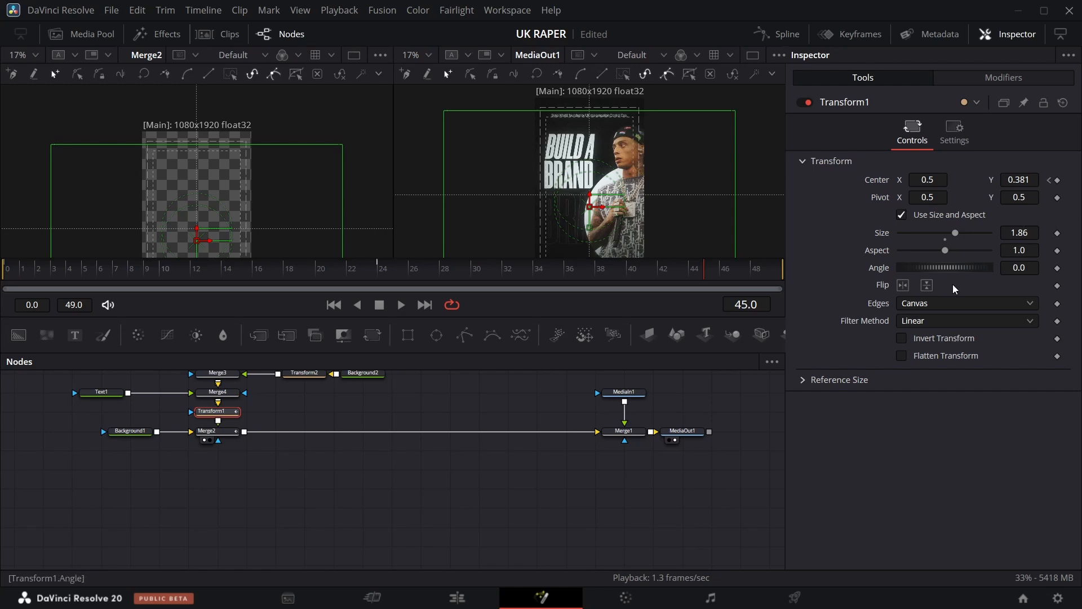
{"action": "scroll", "coordinate": [452, 417], "scroll_direction": "up", "scroll_amount": 2}
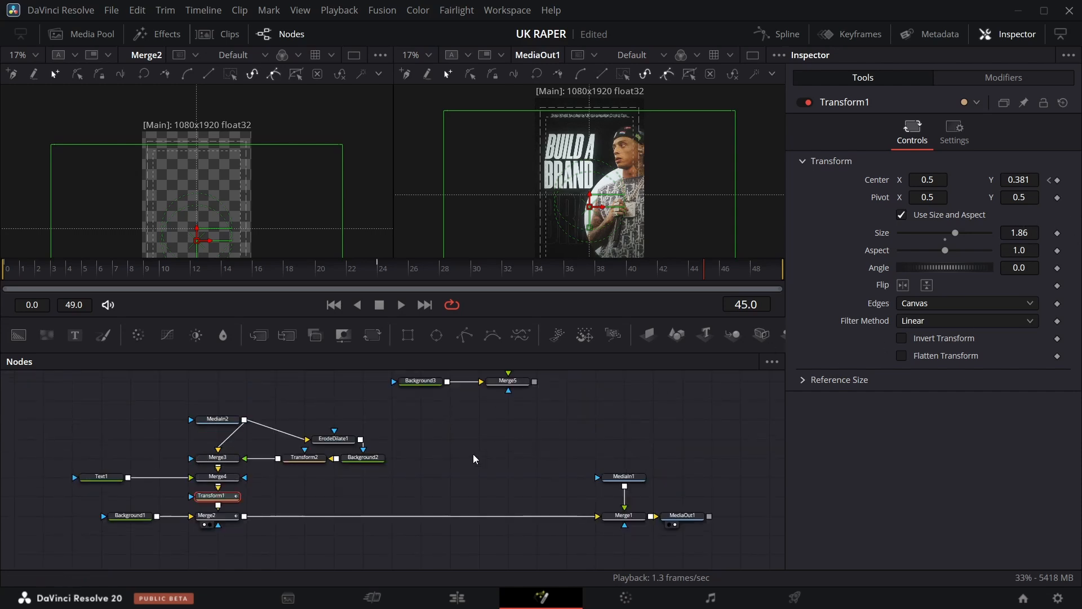
{"action": "scroll", "coordinate": [474, 458], "scroll_direction": "up", "scroll_amount": 2}
{"action": "left_click", "coordinate": [508, 446]}
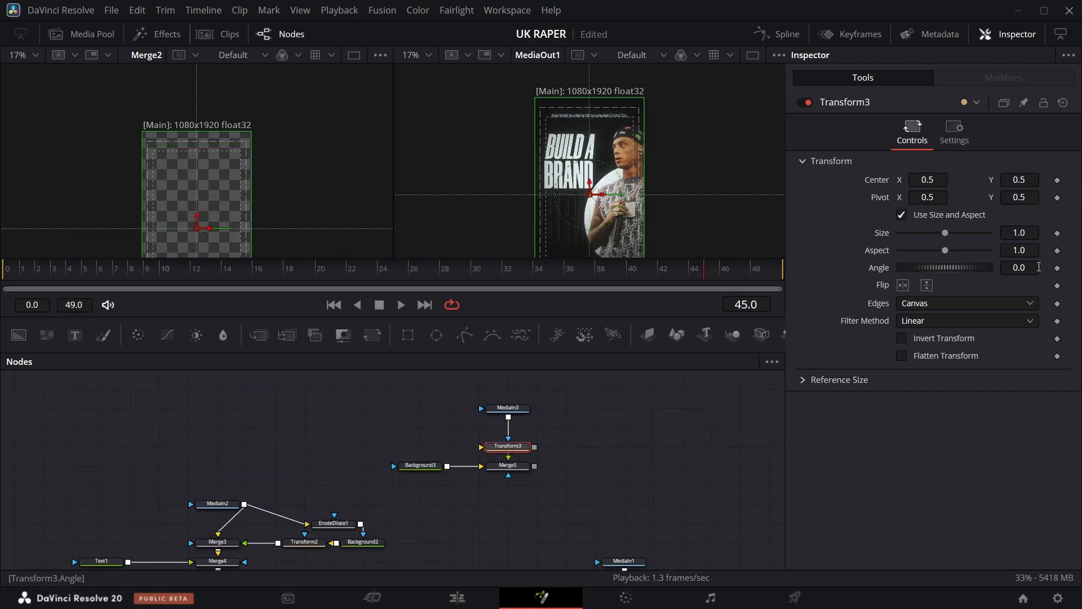
{"action": "left_click", "coordinate": [495, 475]}
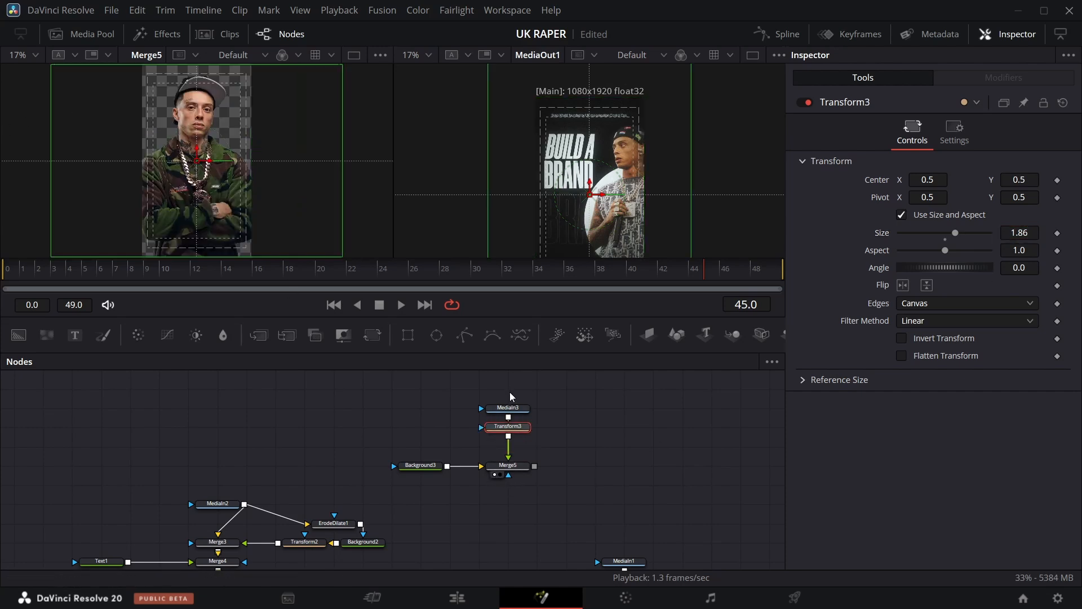
{"action": "left_click_drag", "start_coordinate": [511, 388], "coordinate": [520, 411]}
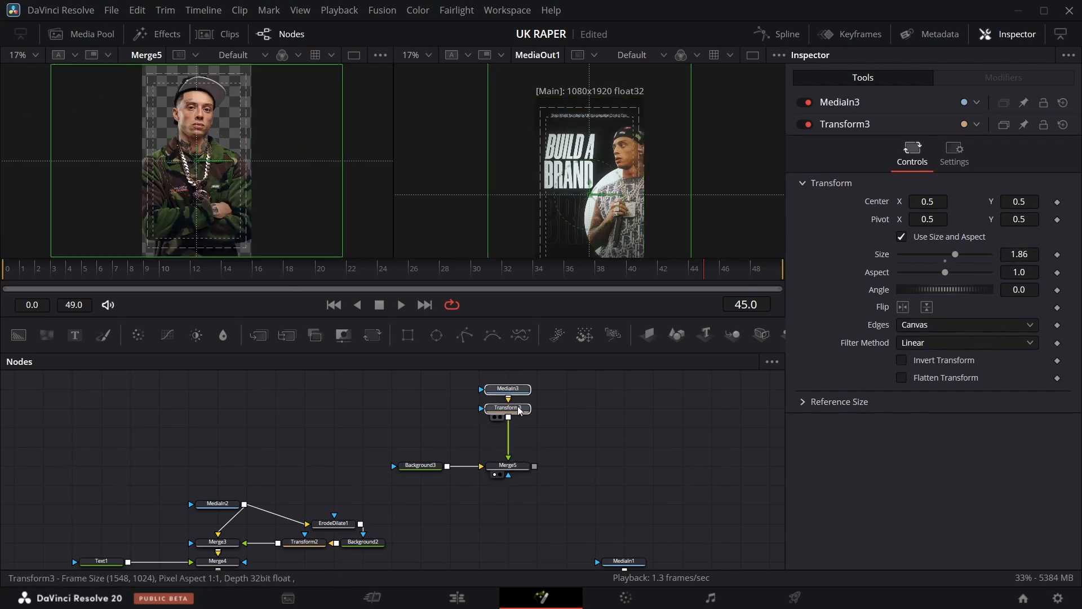
Flip Transform3 horizontally.
{"action": "scroll", "coordinate": [631, 466], "scroll_direction": "up", "scroll_amount": 2}
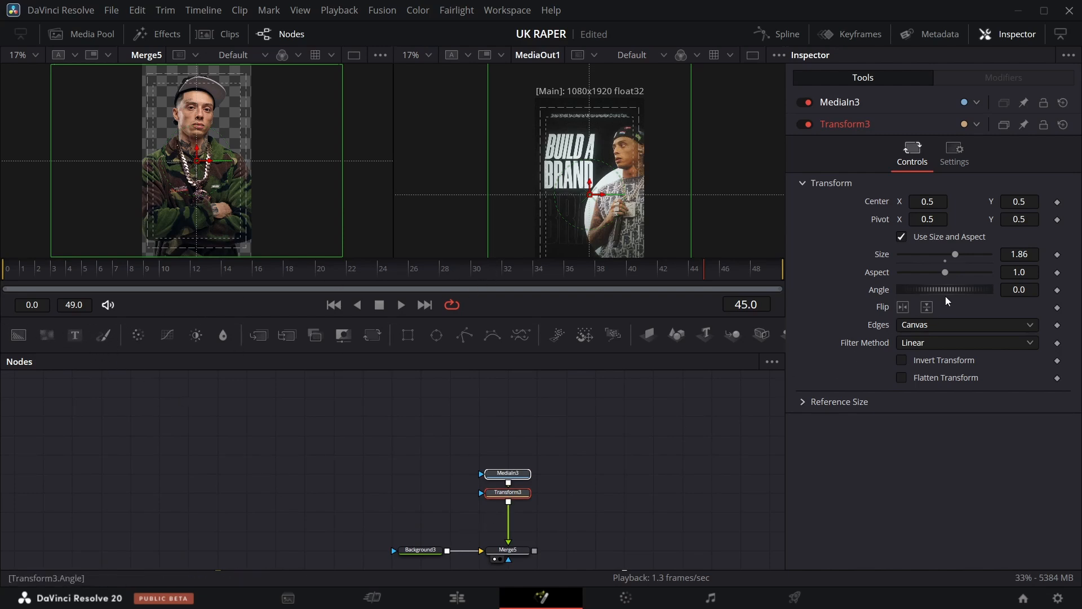
{"action": "left_click", "coordinate": [902, 308]}
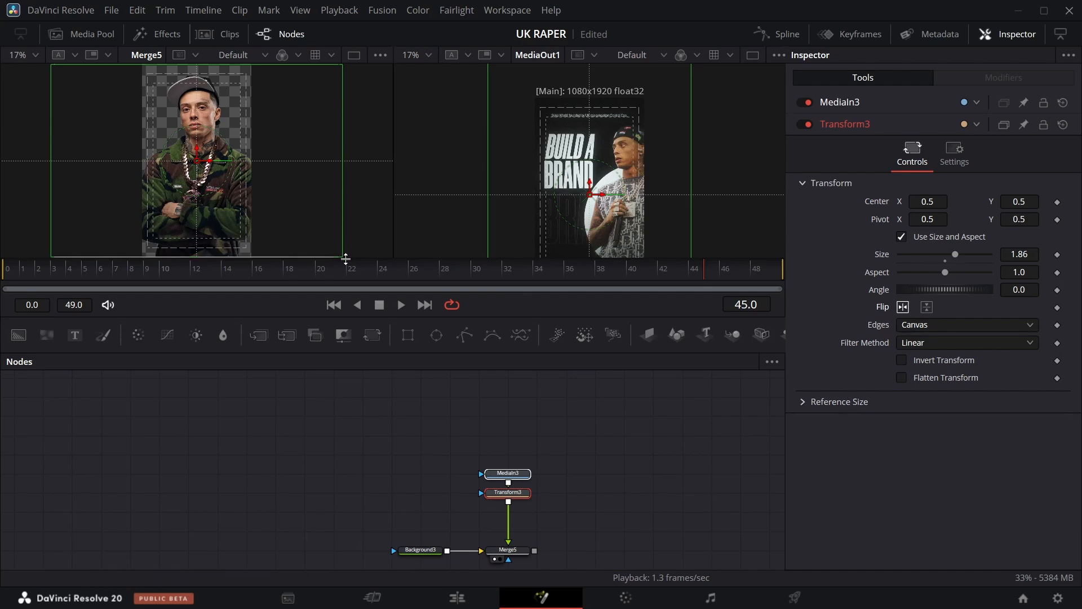
{"action": "left_click", "coordinate": [764, 279]}
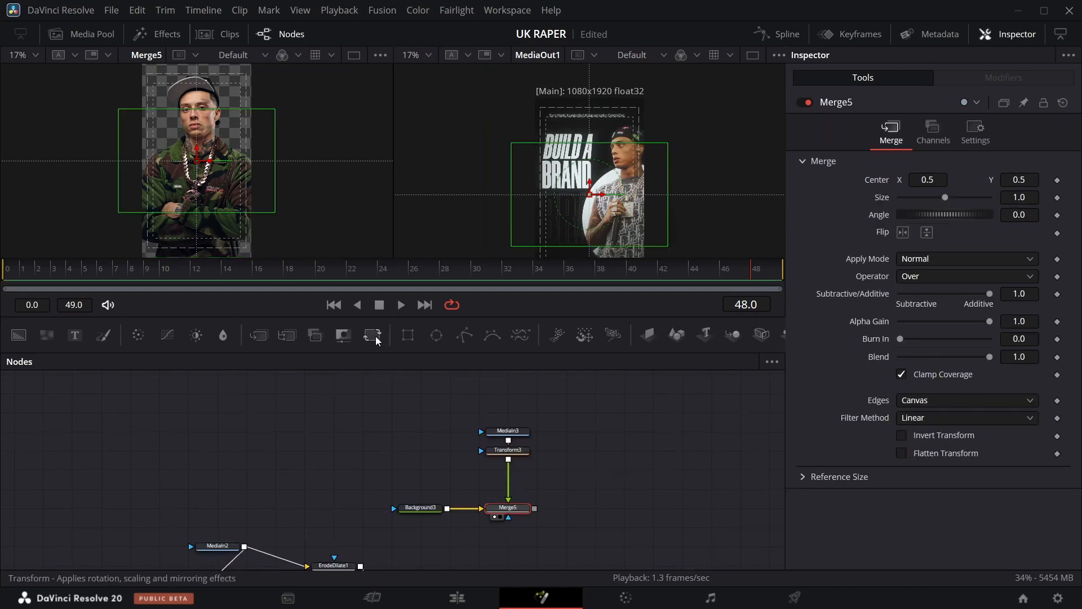
Add a Transform node after Merge5 and set its Center X to 0.869.
{"action": "left_click_drag", "start_coordinate": [376, 341], "coordinate": [569, 508]}
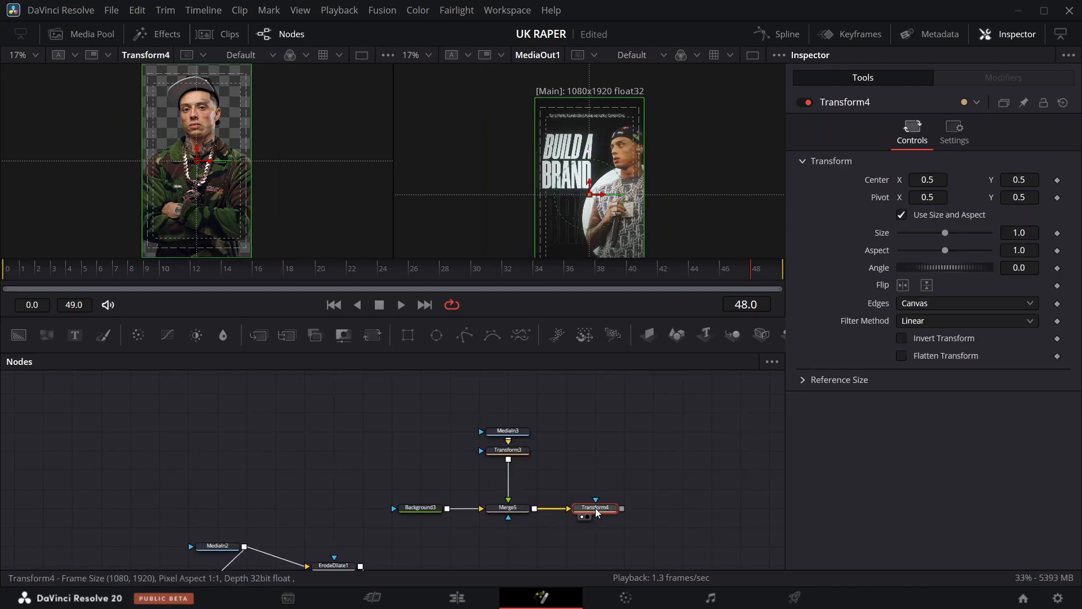
{"action": "left_click_drag", "start_coordinate": [928, 180], "coordinate": [992, 179]}
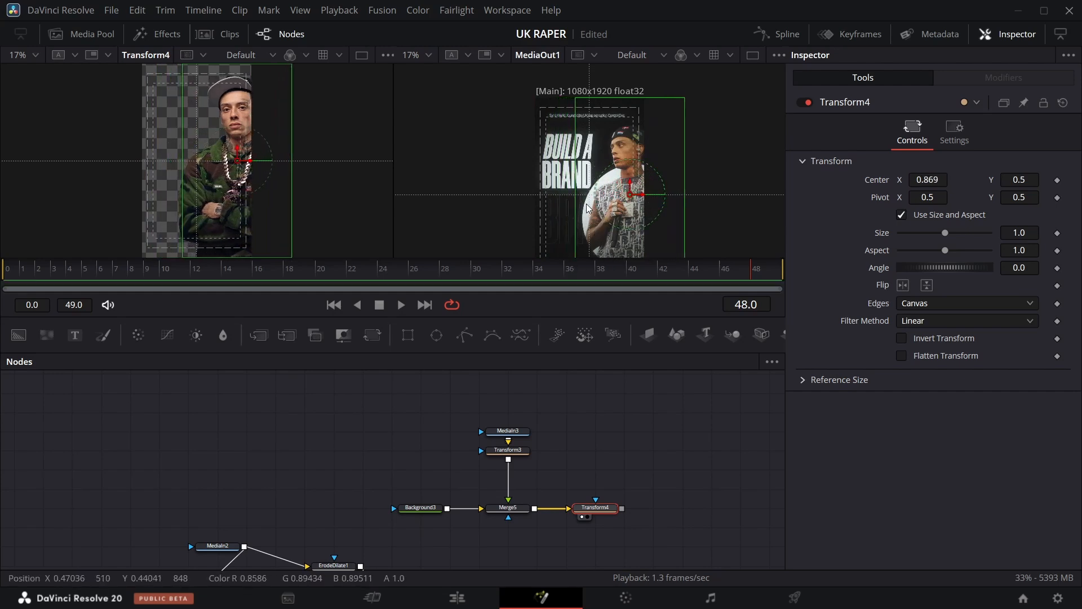
{"action": "scroll", "coordinate": [606, 208], "scroll_direction": "up", "scroll_amount": 2}
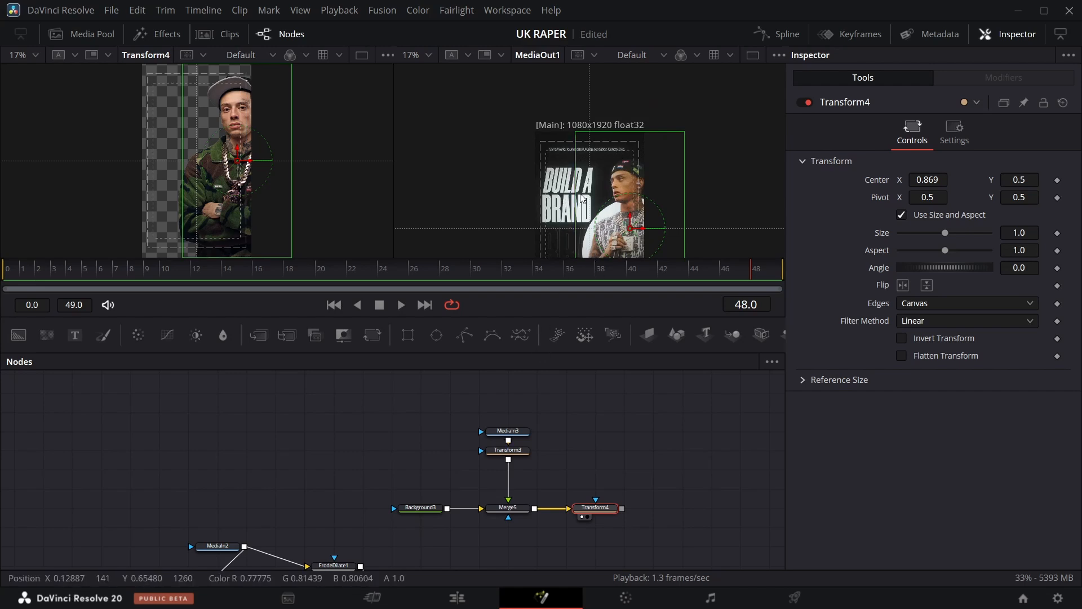
Move the Background3 node further left in the node graph.
{"action": "left_click_drag", "start_coordinate": [420, 507], "coordinate": [304, 508]}
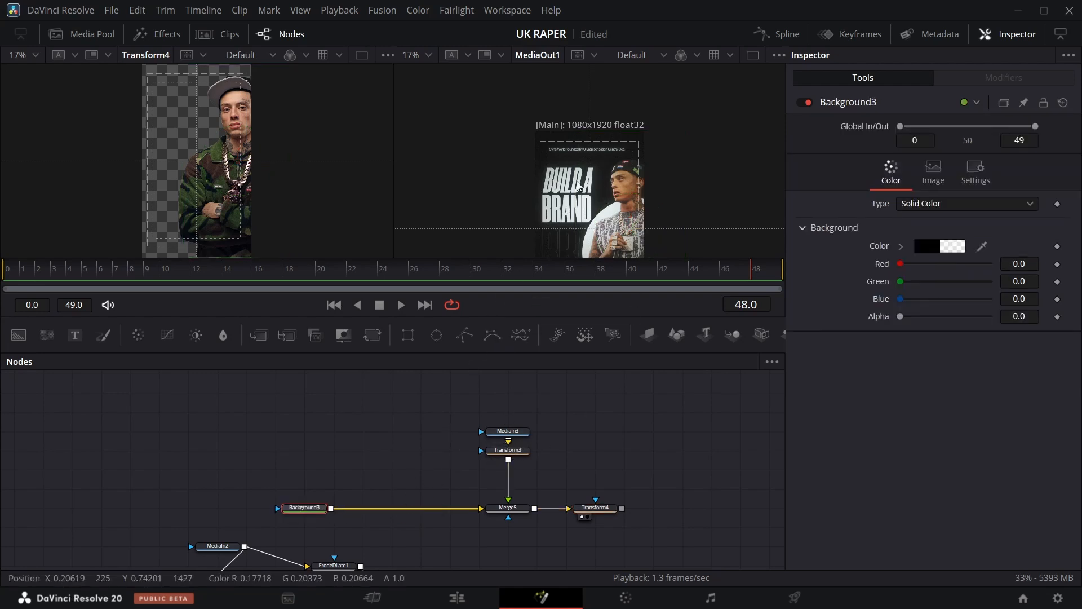
{"action": "scroll", "coordinate": [587, 213], "scroll_direction": "down", "scroll_amount": 2}
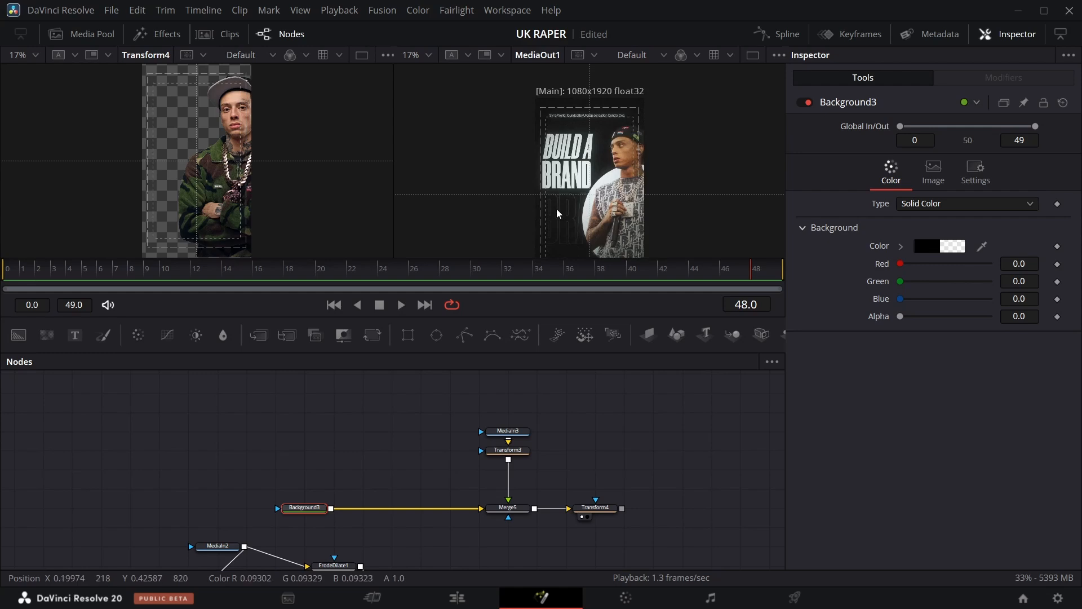
Save the project, zoom the output viewer to 50%, and add a Text node reading BUILD A BRAND.
{"action": "key", "text": "ctrl+s"}
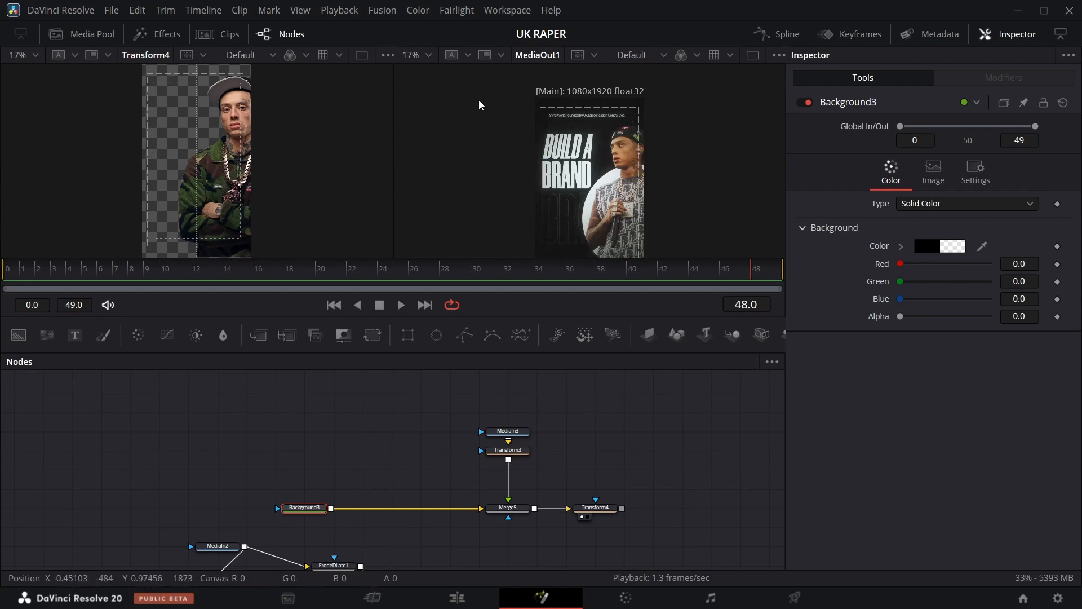
{"action": "left_click", "coordinate": [427, 55]}
{"action": "left_click", "coordinate": [449, 177]}
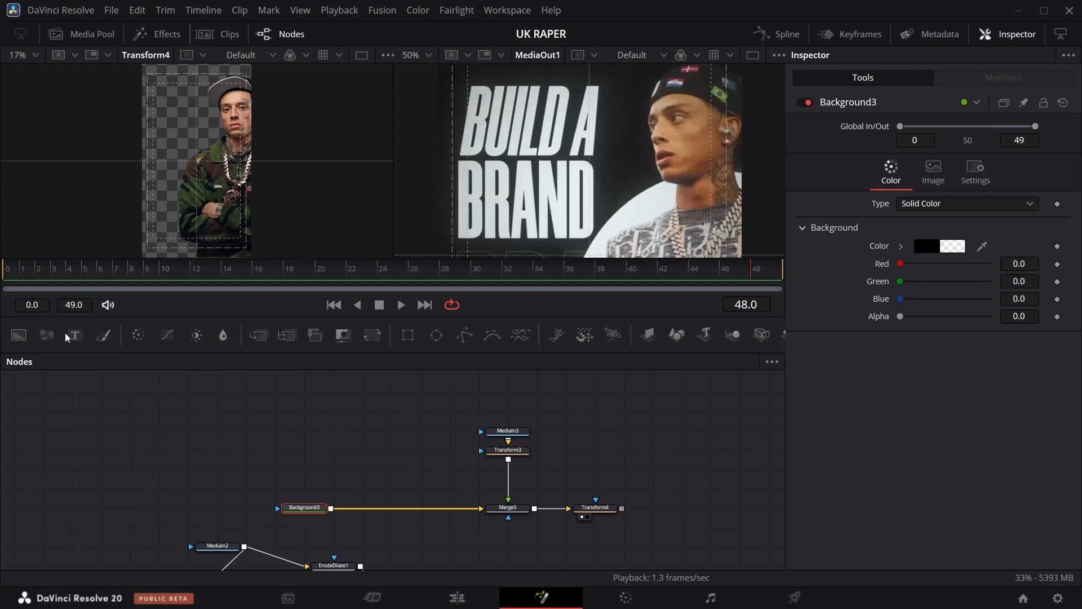
{"action": "left_click_drag", "start_coordinate": [66, 337], "coordinate": [366, 451]}
{"action": "left_click", "coordinate": [850, 254]}
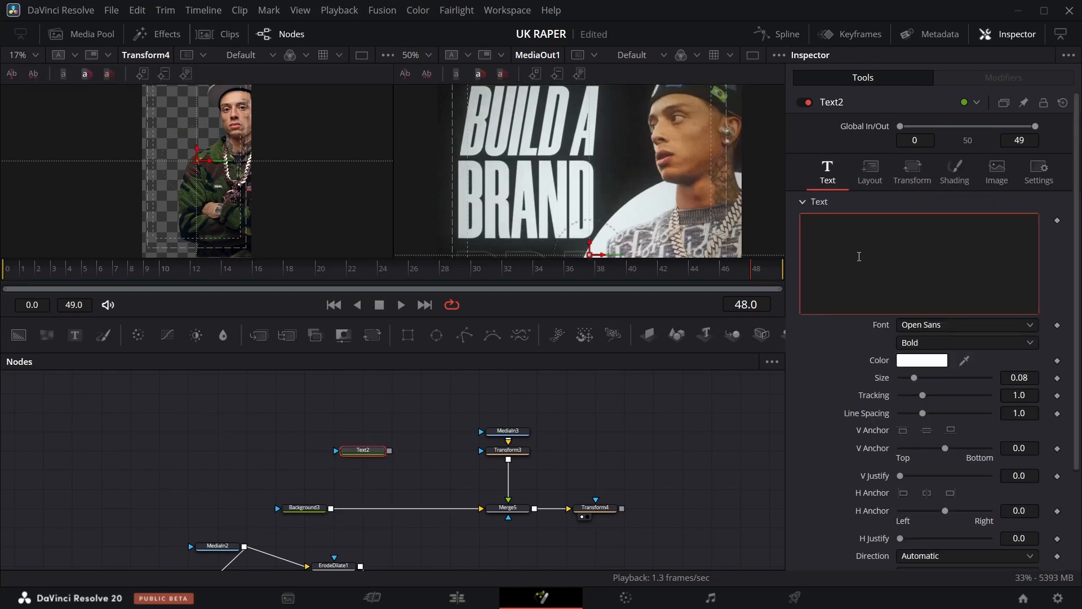
{"action": "type", "text": "BUILD A BRAND"}
Set the text font to Morganite in Black style and merge the text over Background3.
{"action": "left_click", "coordinate": [967, 324]}
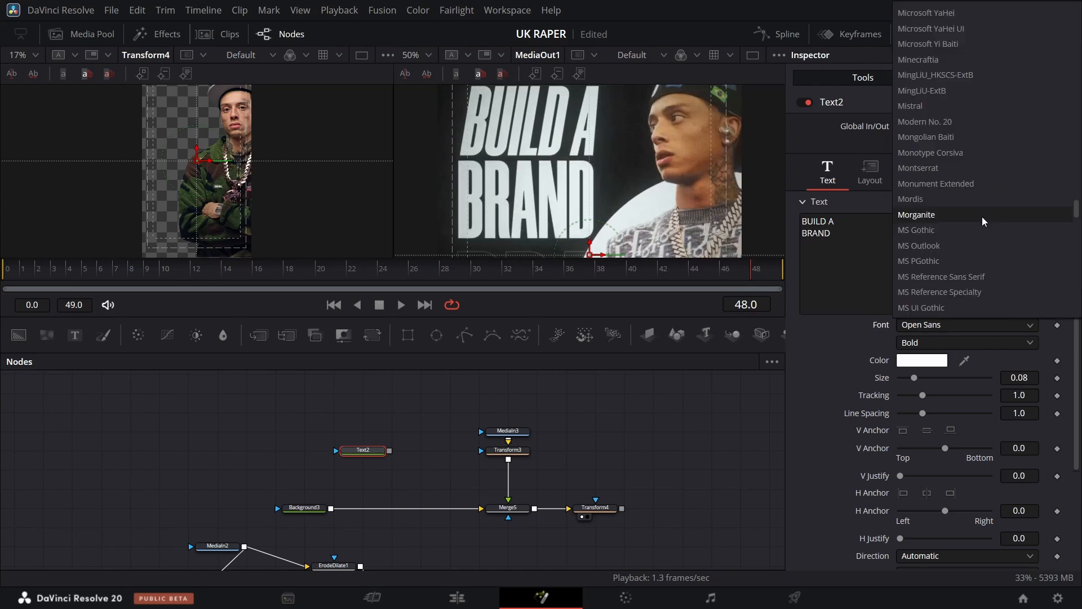
{"action": "left_click", "coordinate": [984, 216]}
{"action": "left_click", "coordinate": [991, 341]}
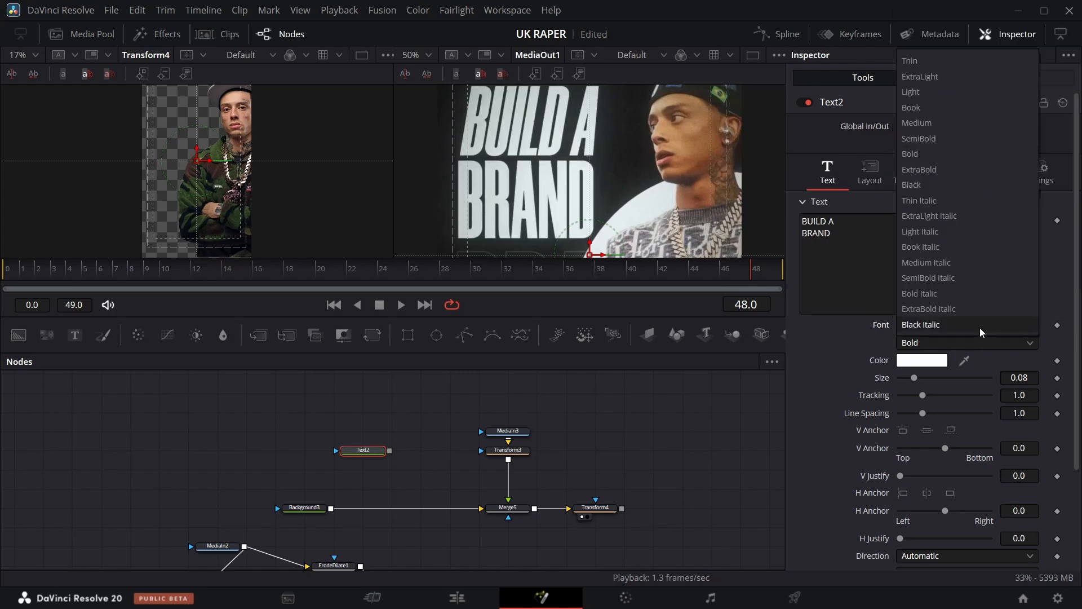
{"action": "left_click", "coordinate": [928, 181]}
{"action": "left_click_drag", "start_coordinate": [389, 452], "coordinate": [332, 507]}
Set the text size to about 0.416 and line spacing to about 0.77.
{"action": "left_click", "coordinate": [362, 451]}
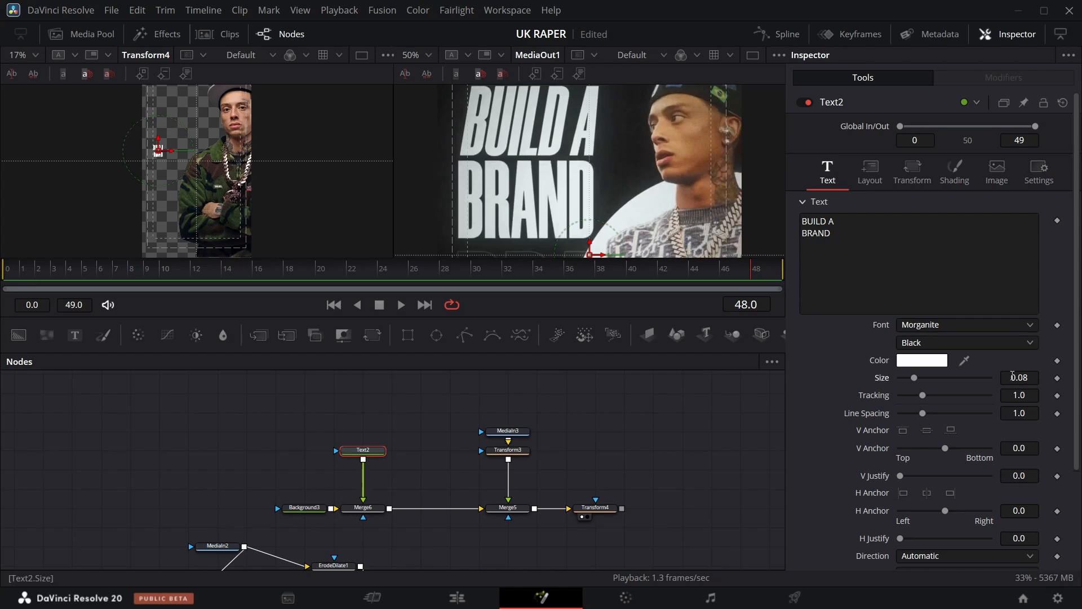
{"action": "left_click_drag", "start_coordinate": [1013, 376], "coordinate": [1027, 377]}
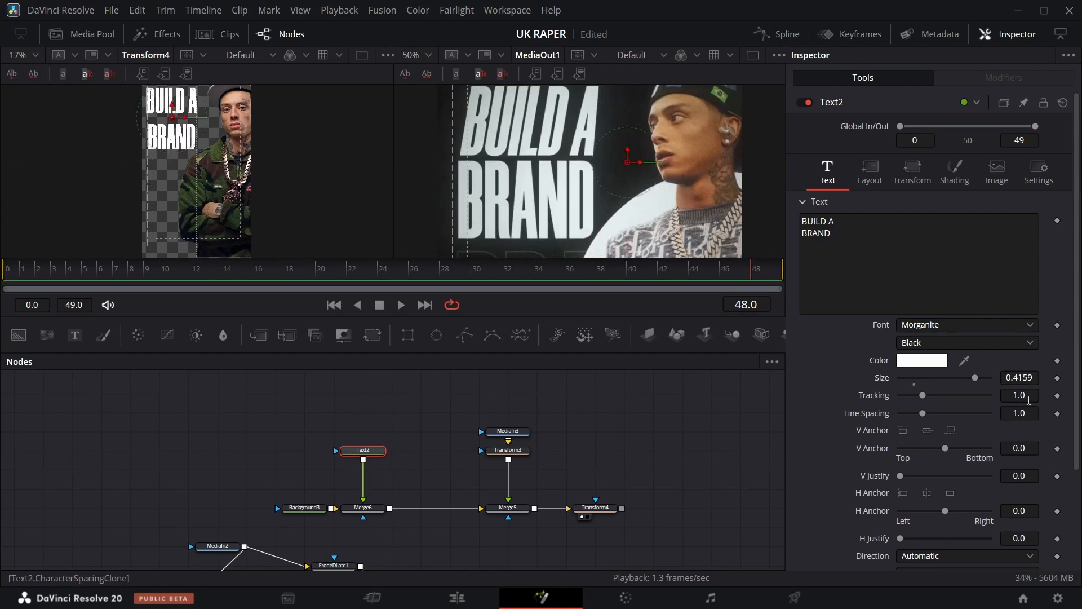
{"action": "left_click_drag", "start_coordinate": [1023, 413], "coordinate": [1009, 413]}
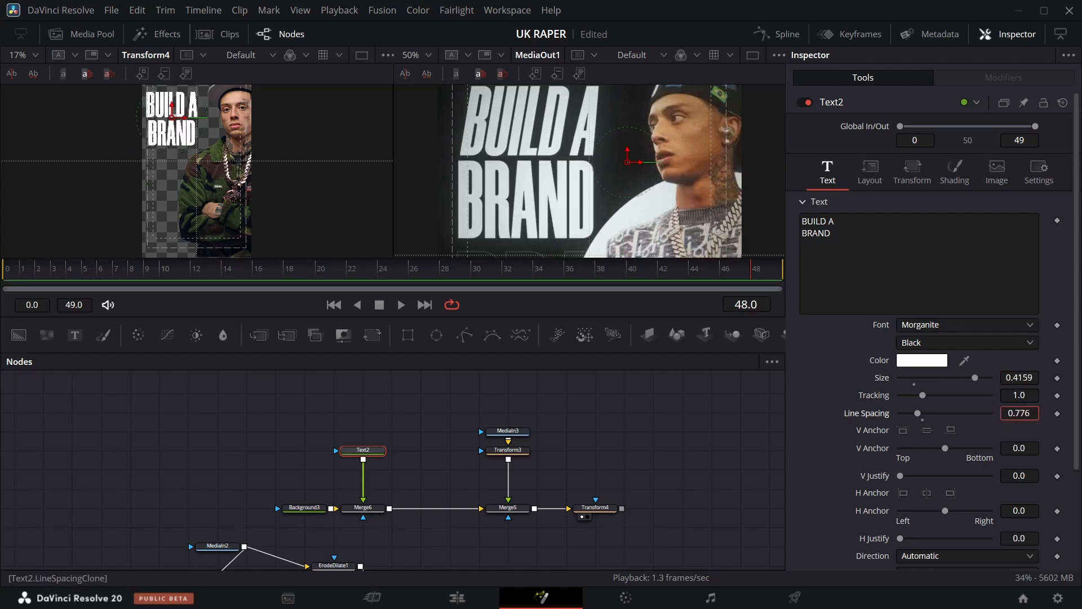
{"action": "left_click", "coordinate": [870, 172]}
{"action": "scroll", "coordinate": [504, 207], "scroll_direction": "down", "scroll_amount": 5}
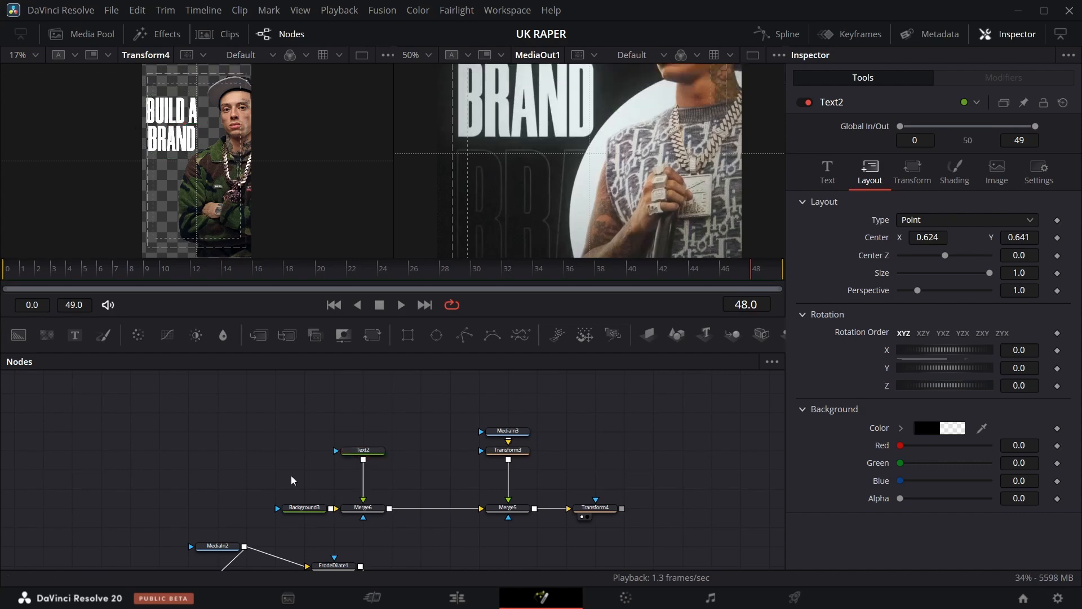
Duplicate the text node and merge the copy over the original text.
{"action": "key", "text": "ctrl+c"}
{"action": "key", "text": "ctrl+v"}
{"action": "left_click_drag", "start_coordinate": [331, 469], "coordinate": [363, 460]}
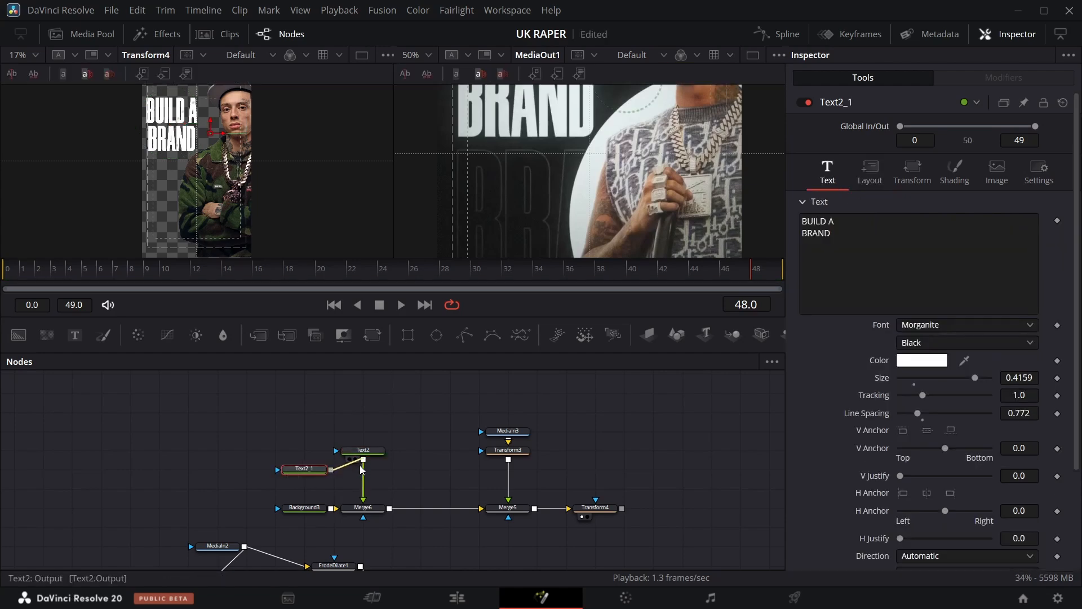
{"action": "left_click", "coordinate": [314, 471]}
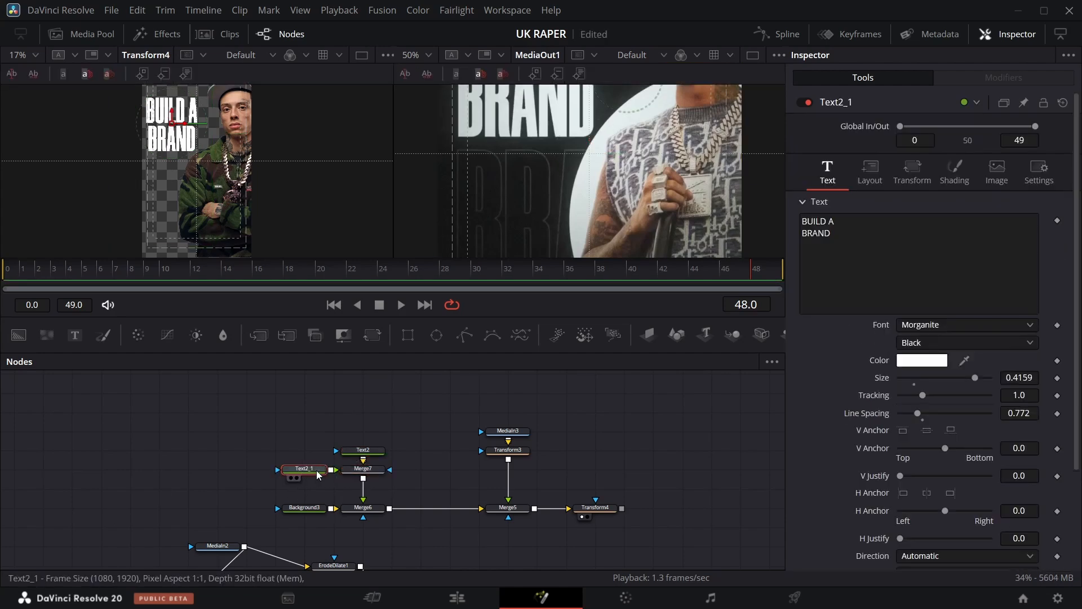
Edit the copied text so it reads only BRAND.
{"action": "left_click", "coordinate": [852, 225]}
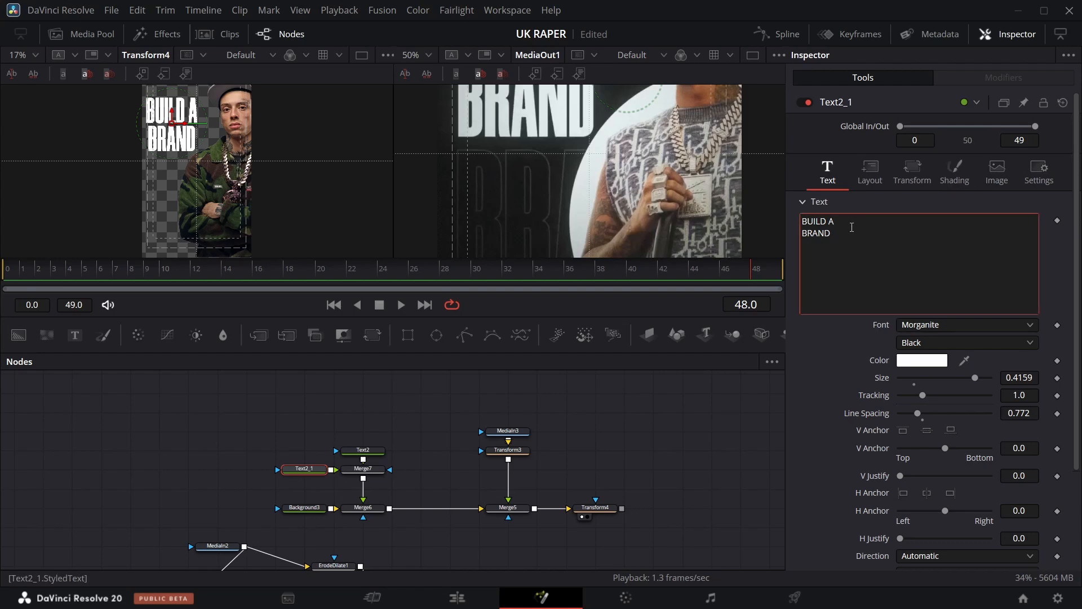
{"action": "key", "text": "BackSpace"}
{"action": "key", "text": "BackSpace"}
{"action": "key", "text": "BackSpace"}
{"action": "key", "text": "BackSpace"}
{"action": "key", "text": "BackSpace"}
{"action": "key", "text": "BackSpace"}
{"action": "key", "text": "Delete"}
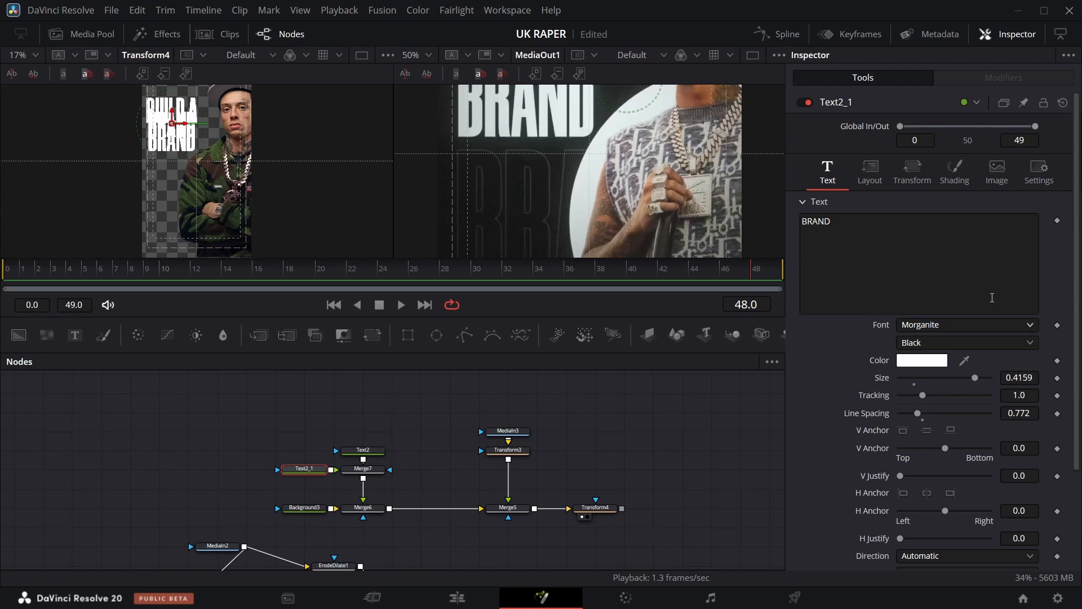
Give the BRAND copy an outline appearance with thickness about 0.0087.
{"action": "left_click", "coordinate": [870, 171]}
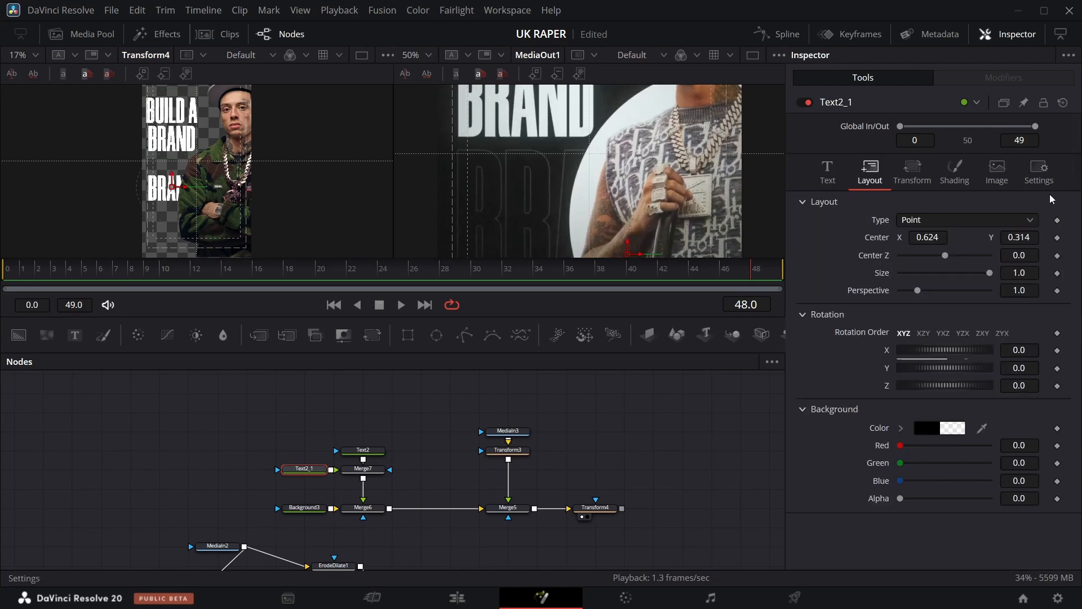
{"action": "left_click", "coordinate": [826, 179]}
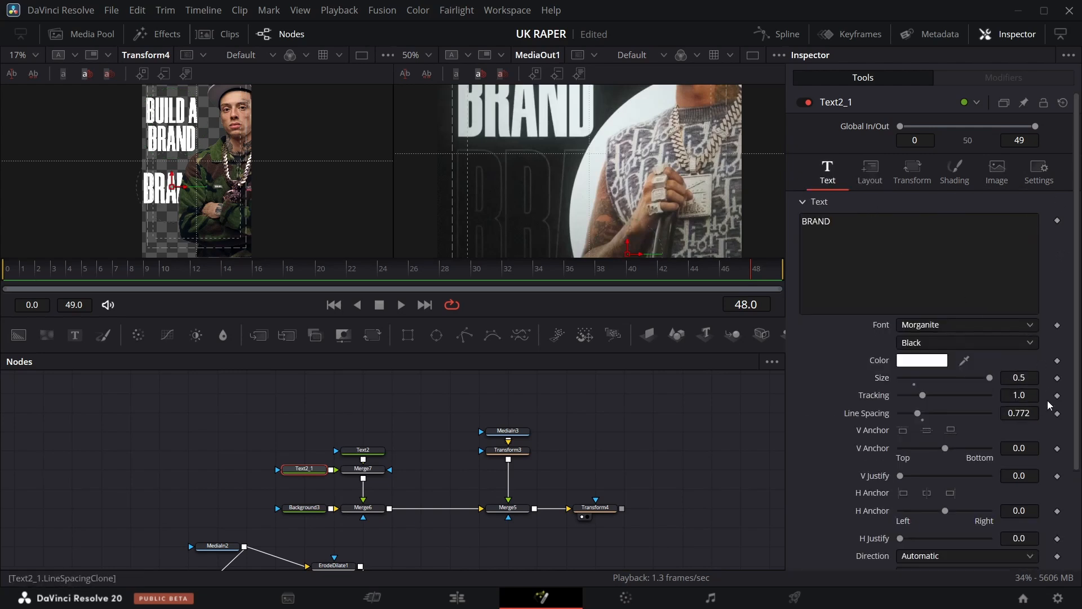
{"action": "left_click", "coordinate": [962, 178]}
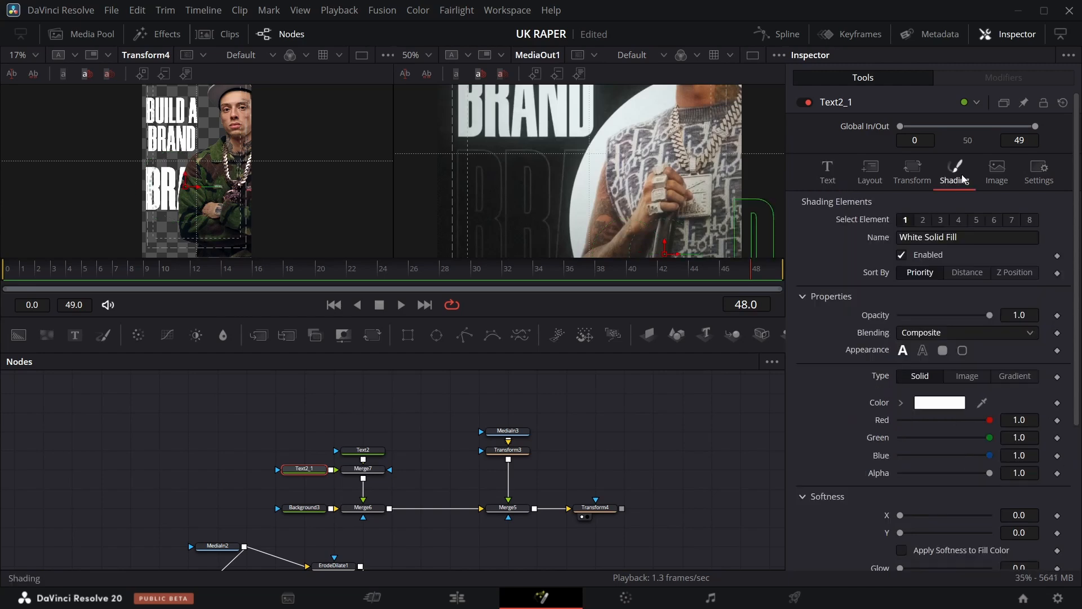
{"action": "left_click", "coordinate": [923, 350]}
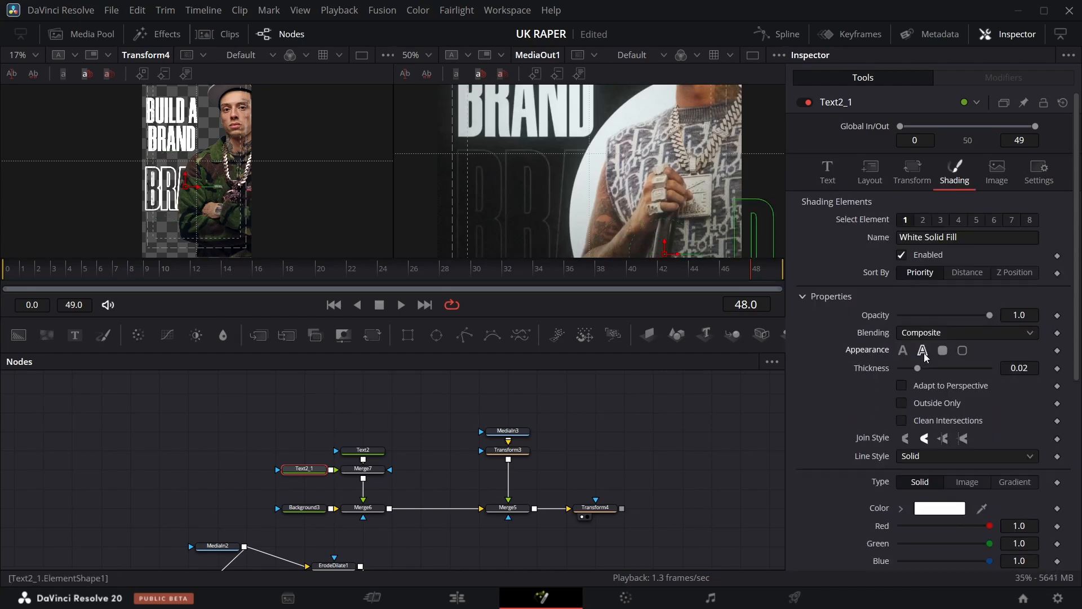
{"action": "left_click_drag", "start_coordinate": [922, 373], "coordinate": [909, 372]}
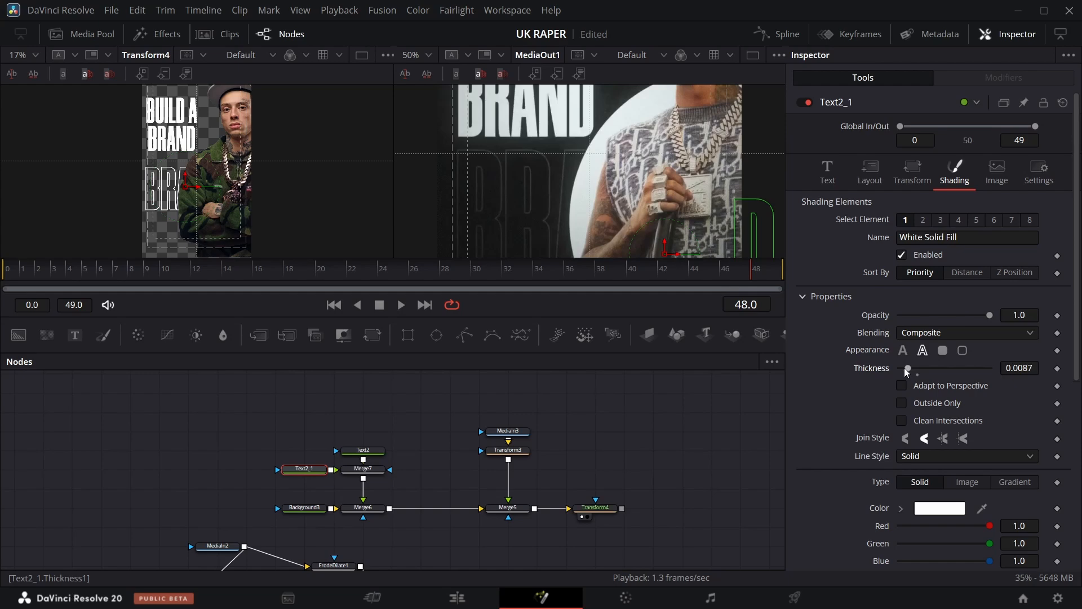
At frame 39, add a Rectangle mask and move its center to about 0.159, 0.932.
{"action": "left_click_drag", "start_coordinate": [752, 273], "coordinate": [611, 280]}
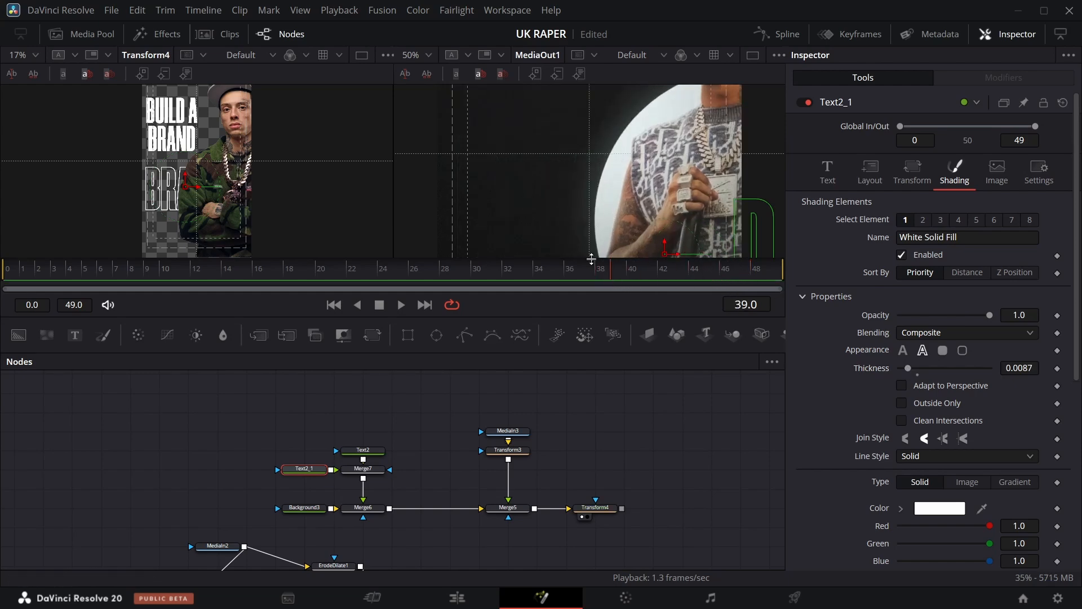
{"action": "scroll", "coordinate": [378, 480], "scroll_direction": "down", "scroll_amount": 2}
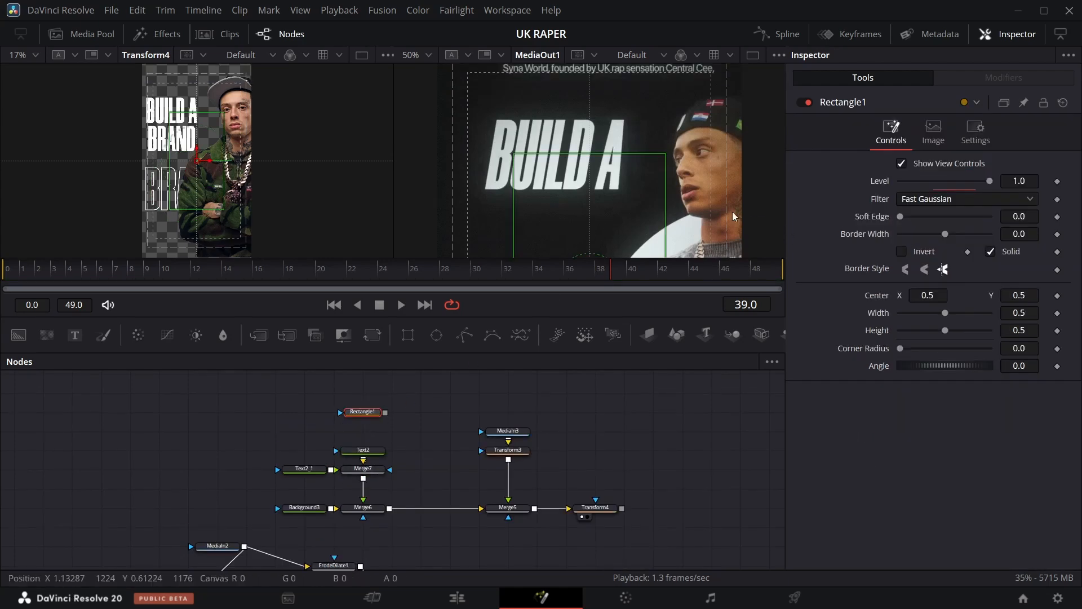
{"action": "scroll", "coordinate": [736, 213], "scroll_direction": "down", "scroll_amount": 3}
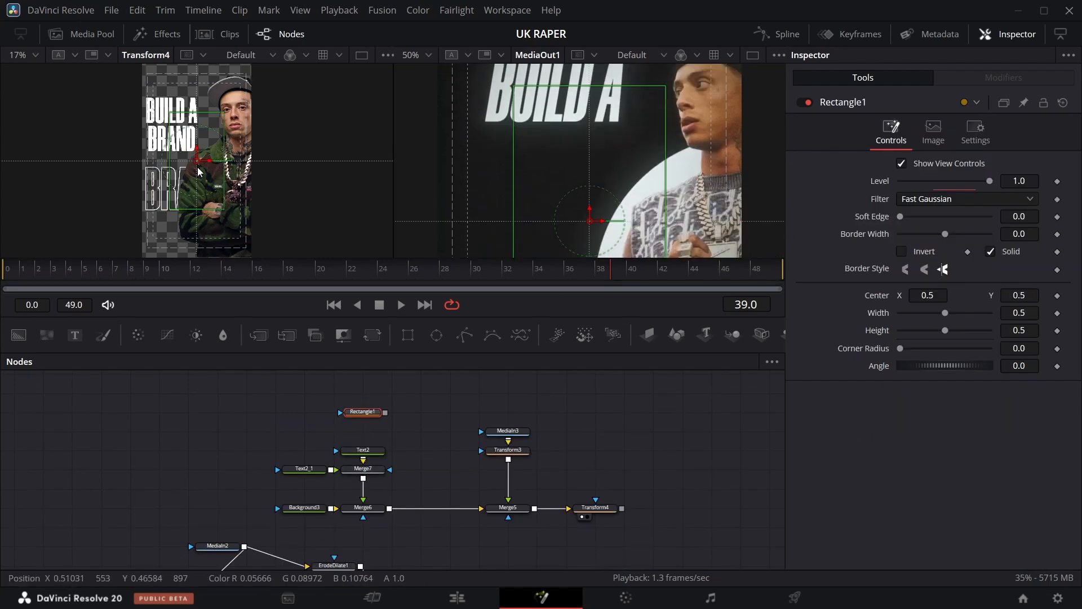
{"action": "left_click_drag", "start_coordinate": [173, 152], "coordinate": [159, 82]}
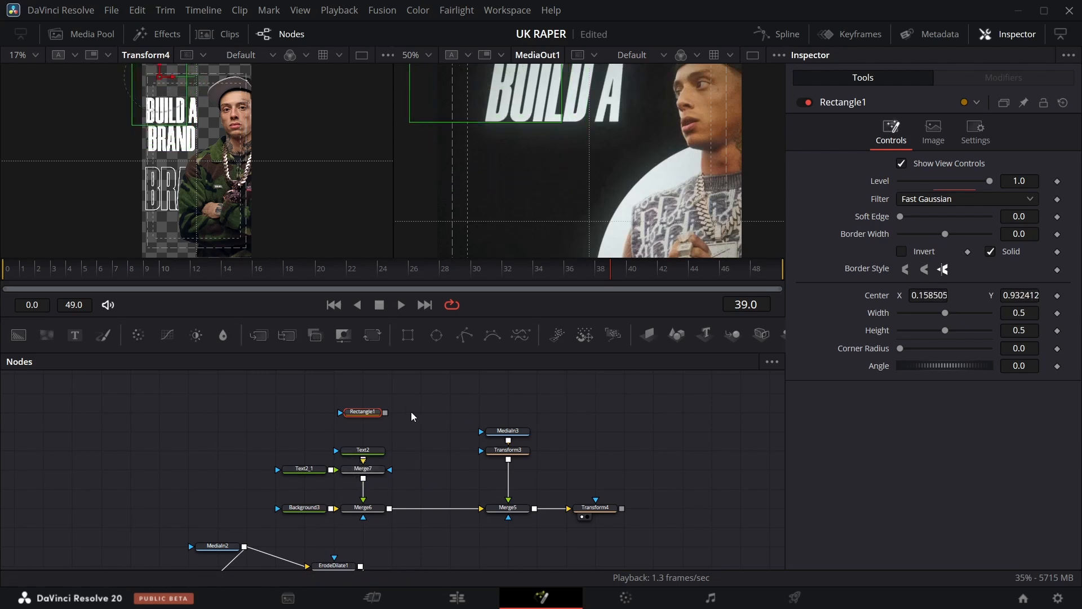
Add a second Rectangle mask centered about 0.526, 0.936 with width about 0.24.
{"action": "left_click_drag", "start_coordinate": [408, 336], "coordinate": [372, 386]}
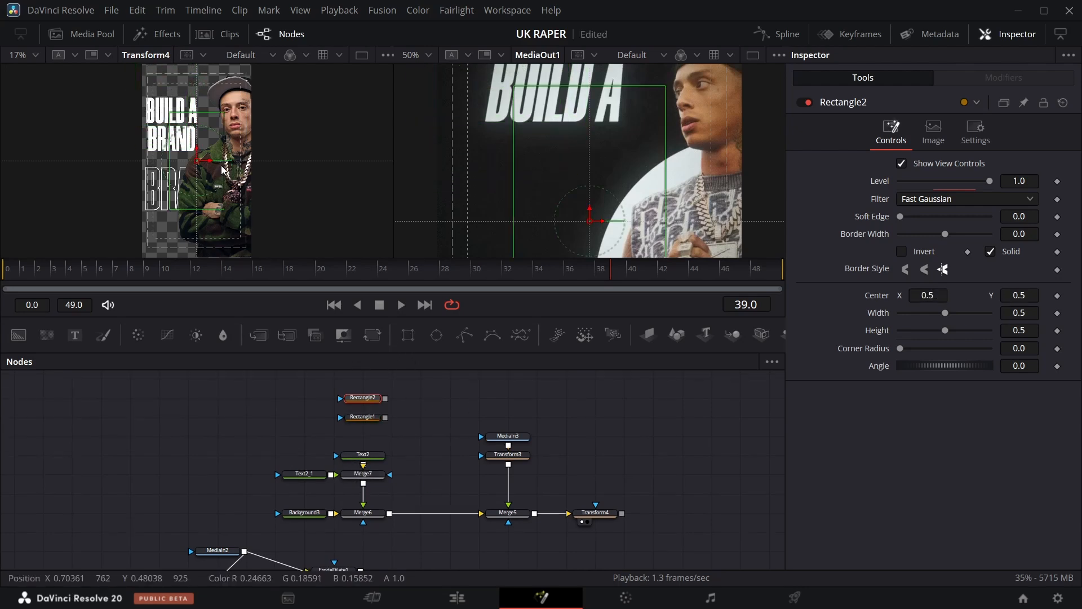
{"action": "left_click_drag", "start_coordinate": [224, 167], "coordinate": [200, 77]}
{"action": "scroll", "coordinate": [377, 381], "scroll_direction": "up", "scroll_amount": 2}
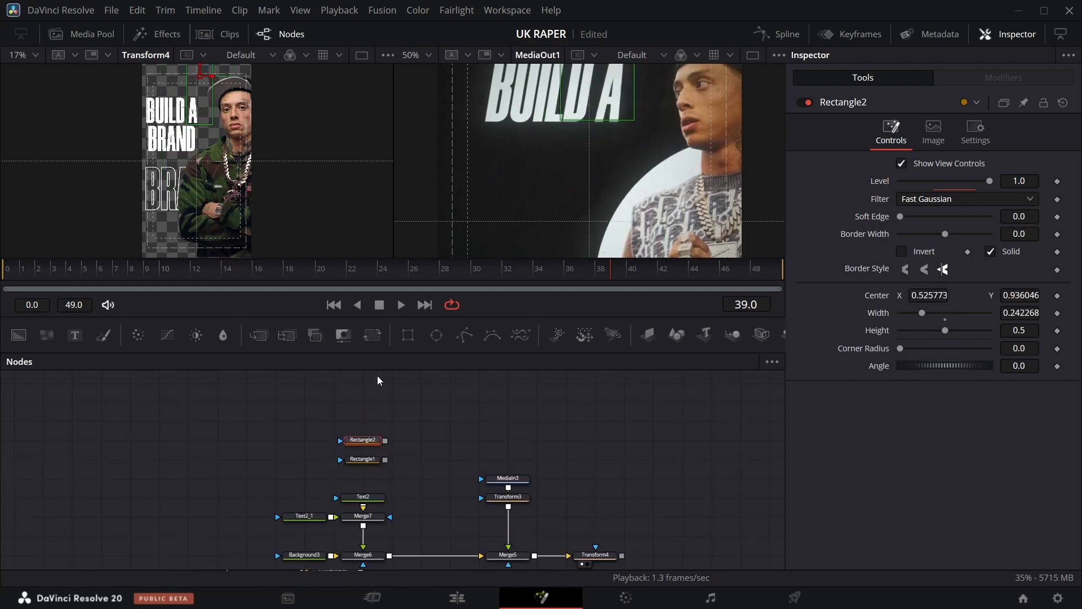
Add a third Rectangle mask centered about 0.29, 0.44.
{"action": "left_click", "coordinate": [410, 336]}
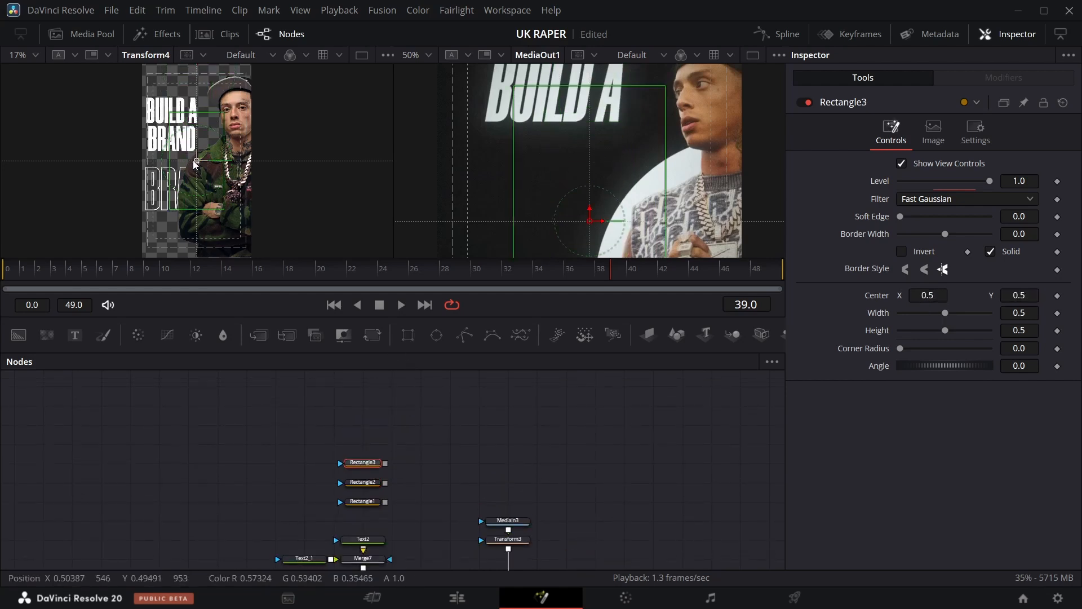
{"action": "left_click_drag", "start_coordinate": [197, 163], "coordinate": [175, 174]}
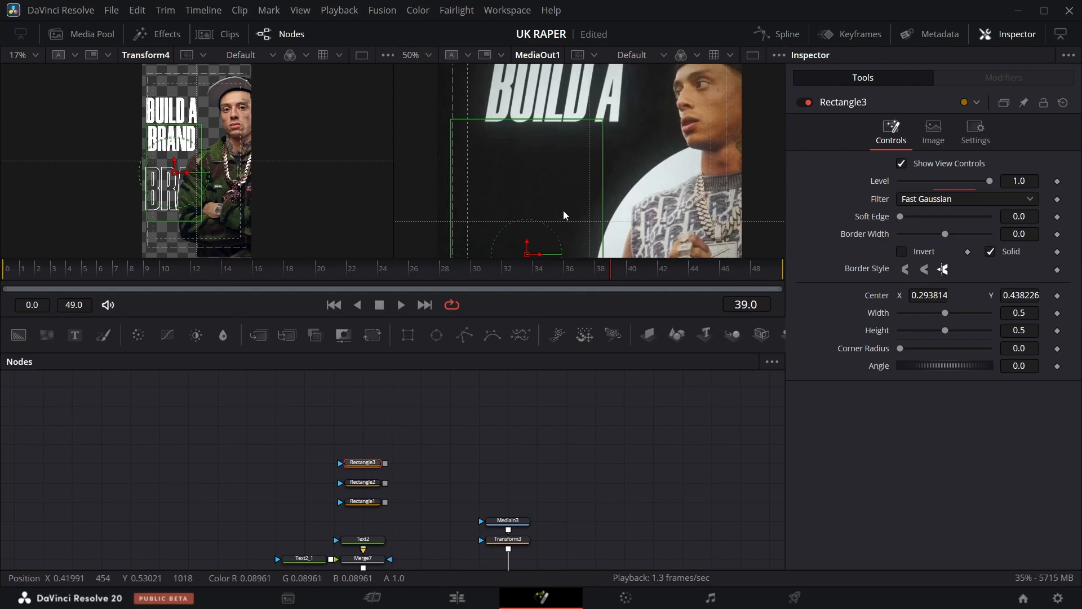
{"action": "left_click_drag", "start_coordinate": [566, 216], "coordinate": [564, 216]}
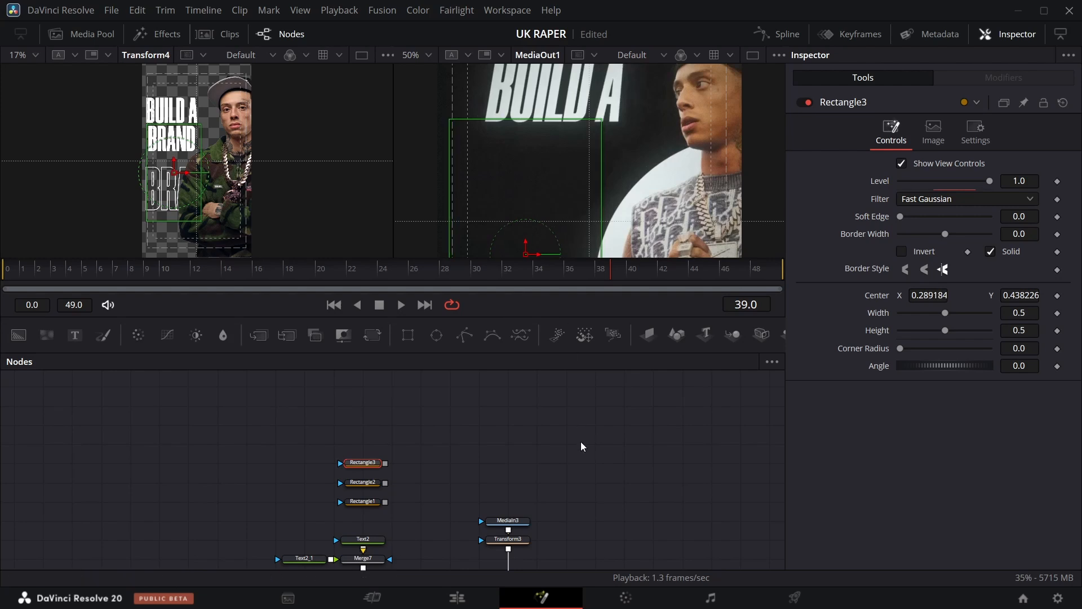
Keyframe Rectangle1's Level so it rises from 0 to 1 over the frames before 39.
{"action": "left_click", "coordinate": [370, 491]}
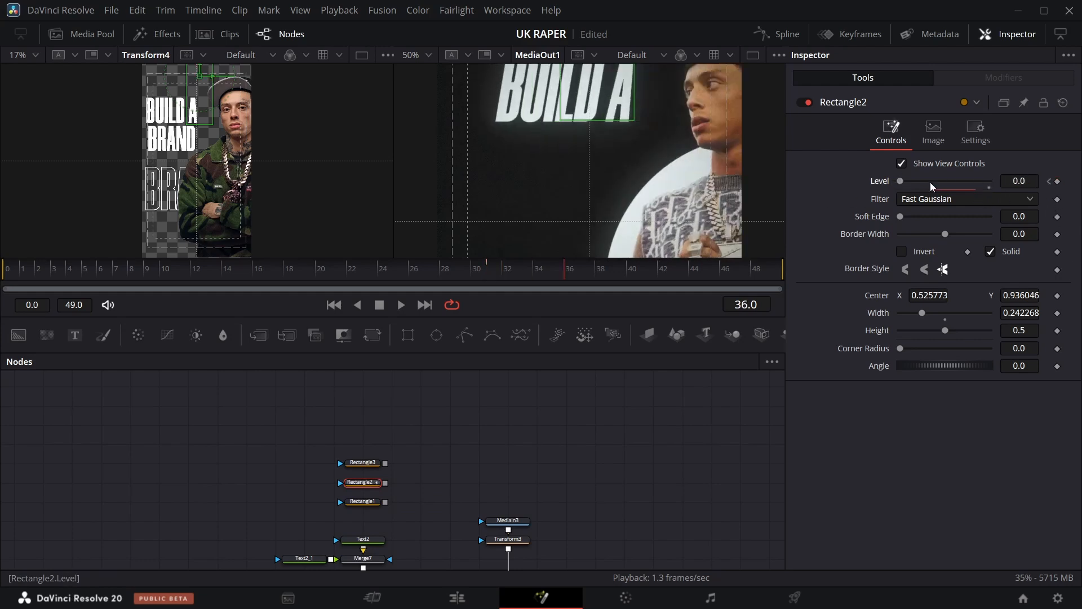
{"action": "key", "text": "space"}
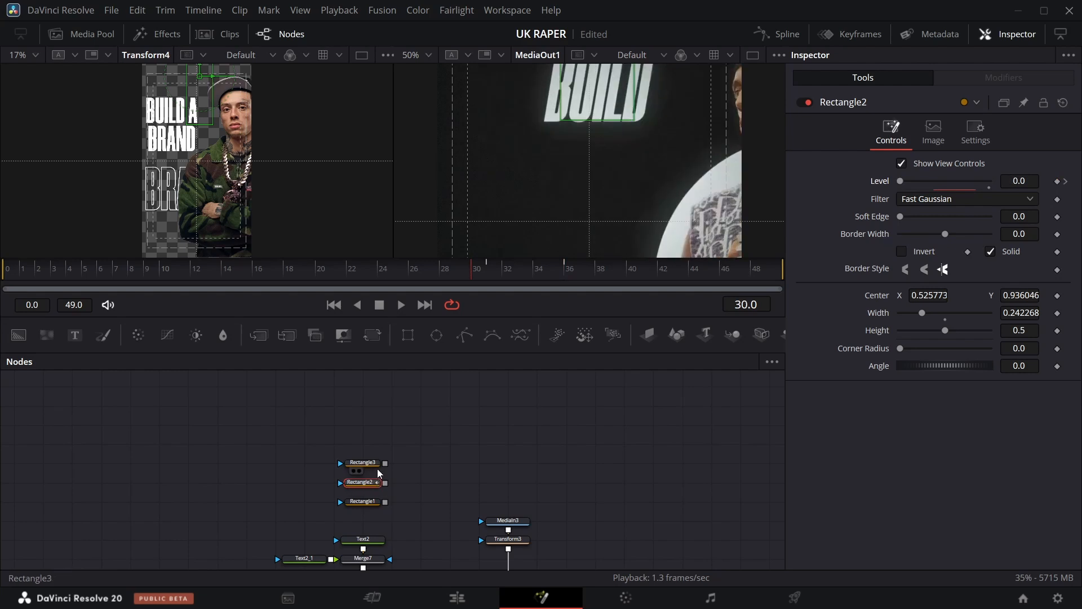
{"action": "left_click", "coordinate": [369, 500]}
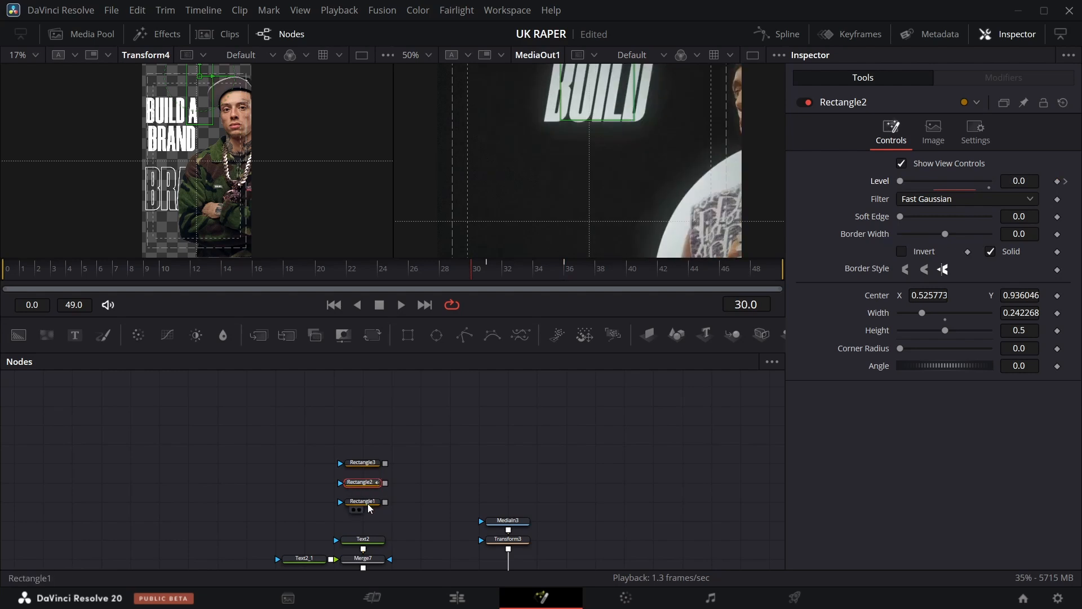
{"action": "left_click", "coordinate": [1057, 181]}
{"action": "key", "text": "Left"}
{"action": "key", "text": "Left"}
{"action": "key", "text": "Left"}
{"action": "key", "text": "Left"}
{"action": "key", "text": "Left"}
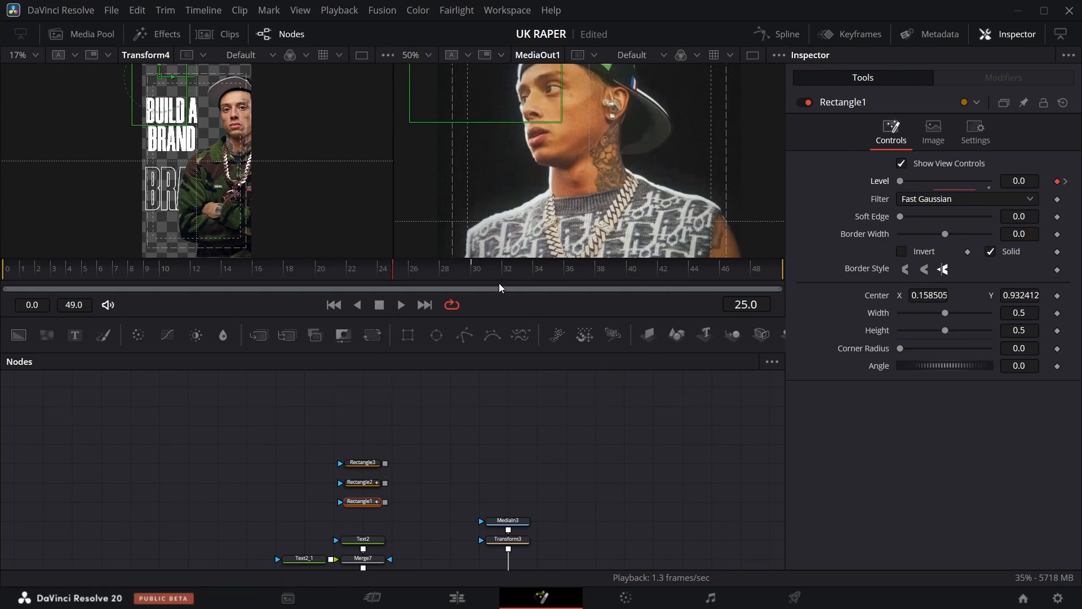
{"action": "key", "text": "bracketright"}
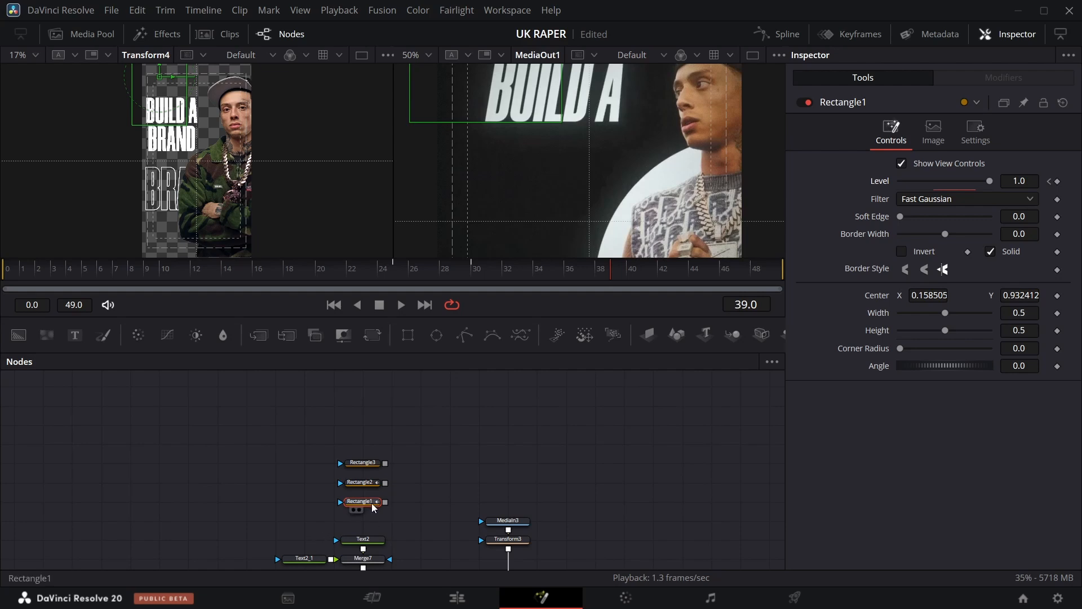
Add Level keyframes to Rectangle3 at frames 39 and 44.
{"action": "left_click", "coordinate": [356, 463]}
{"action": "left_click", "coordinate": [1056, 183]}
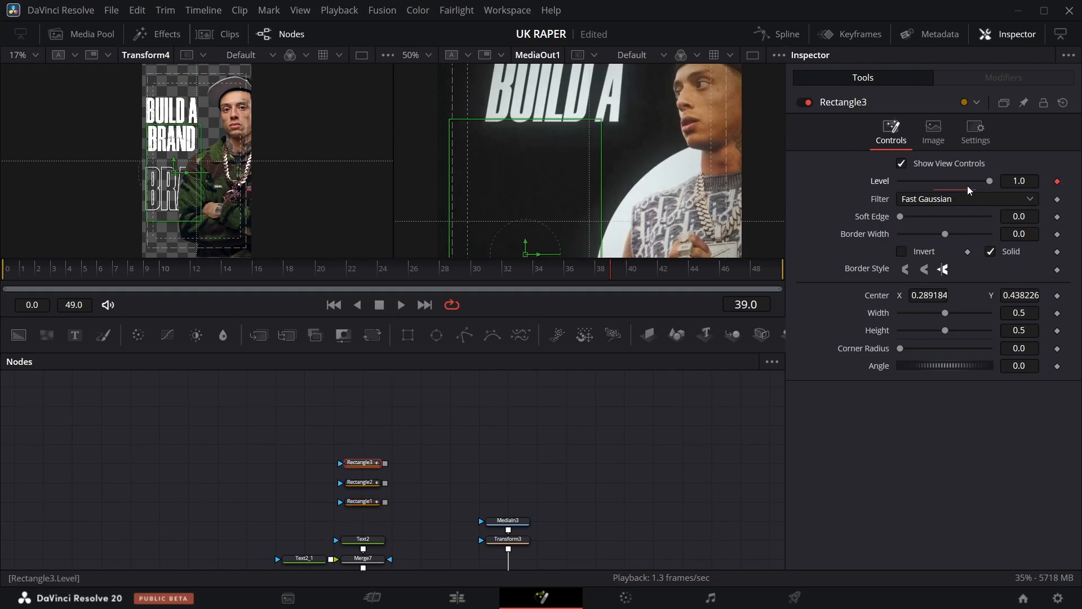
{"action": "left_click_drag", "start_coordinate": [981, 184], "coordinate": [710, 257]}
{"action": "key", "text": "Right"}
{"action": "key", "text": "Right"}
{"action": "key", "text": "Right"}
{"action": "key", "text": "Right"}
{"action": "key", "text": "Right"}
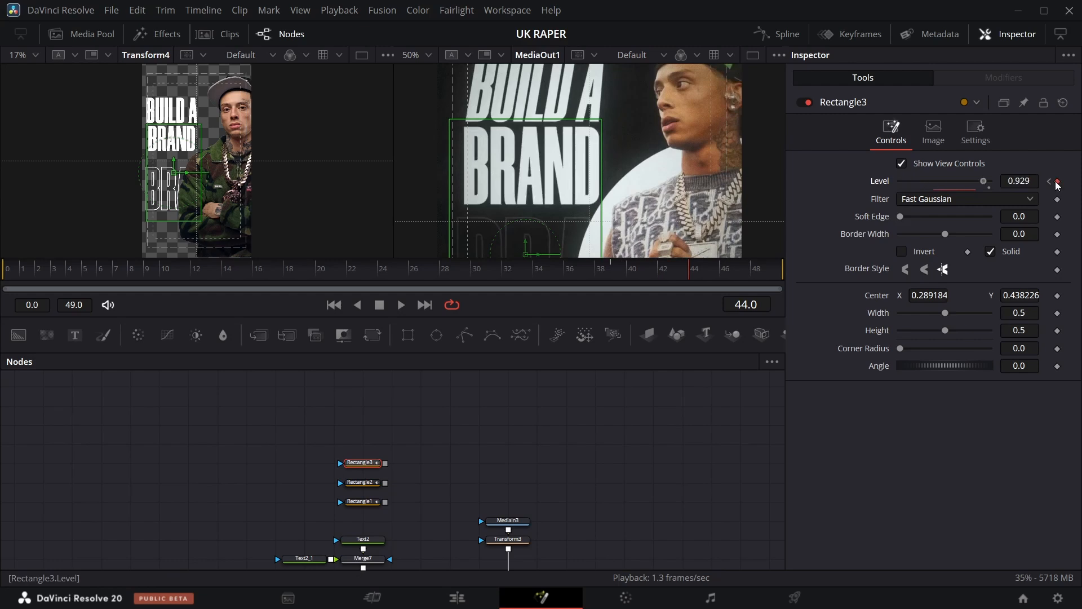
{"action": "left_click_drag", "start_coordinate": [1057, 186], "coordinate": [1058, 187]}
Connect Rectangle1 as the mask input of the Text2 node.
{"action": "scroll", "coordinate": [340, 566], "scroll_direction": "down", "scroll_amount": 1}
{"action": "left_click_drag", "start_coordinate": [385, 460], "coordinate": [369, 501]}
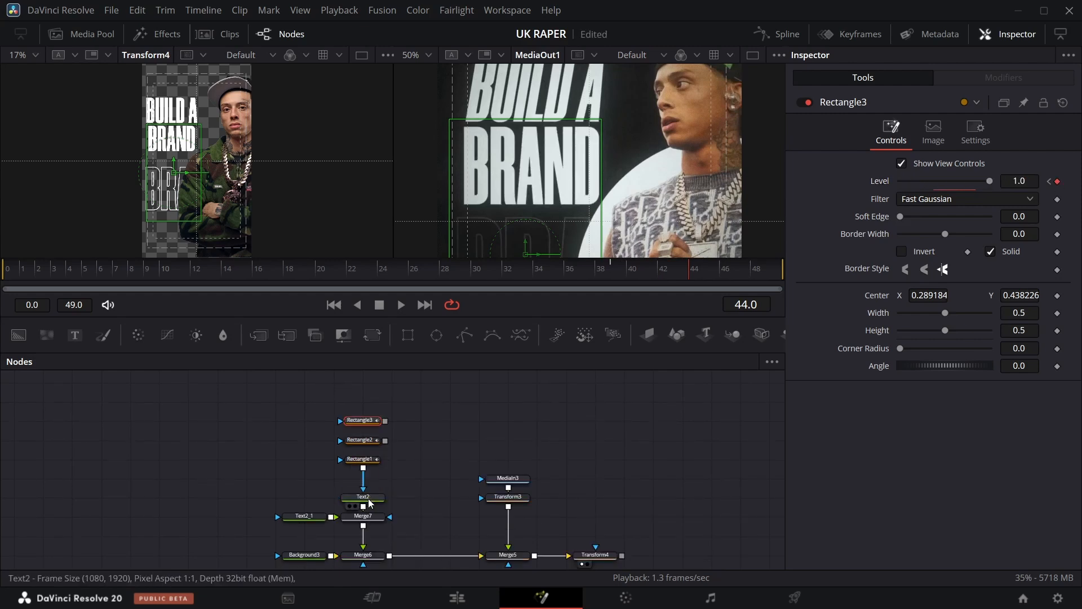
Chain the Rectangle3 and Rectangle2 masks into Rectangle1 in the node tree.
{"action": "left_click_drag", "start_coordinate": [386, 440], "coordinate": [365, 460]}
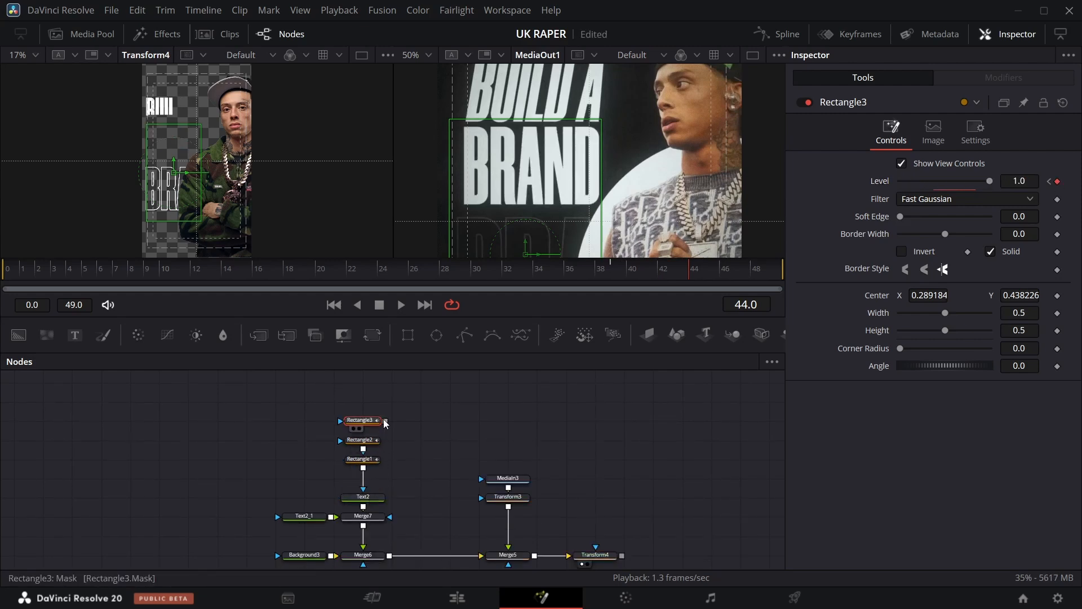
{"action": "left_click_drag", "start_coordinate": [386, 423], "coordinate": [366, 440]}
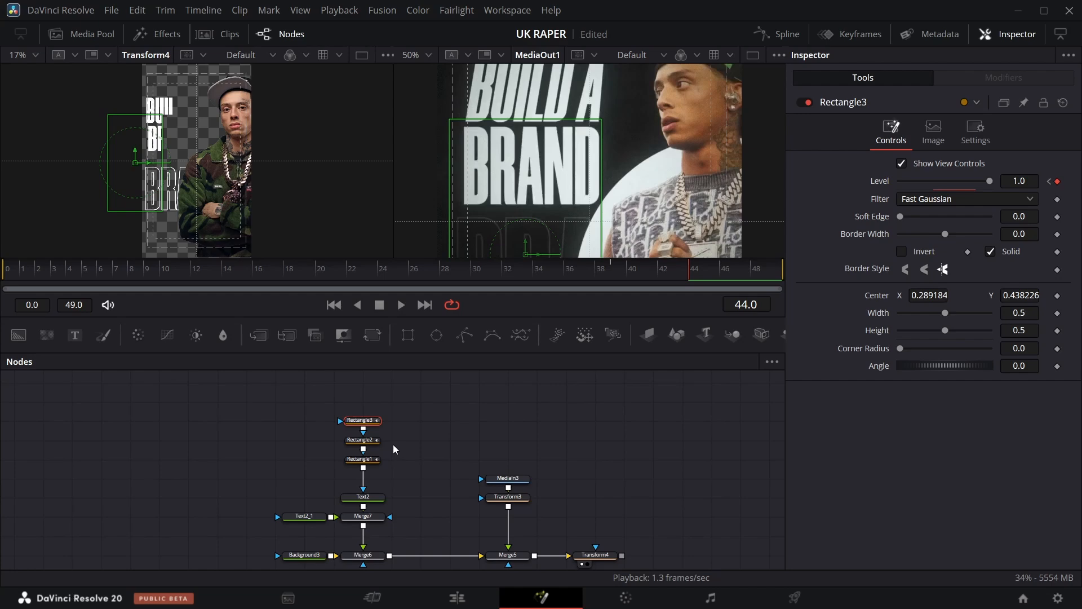
{"action": "left_click", "coordinate": [374, 461]}
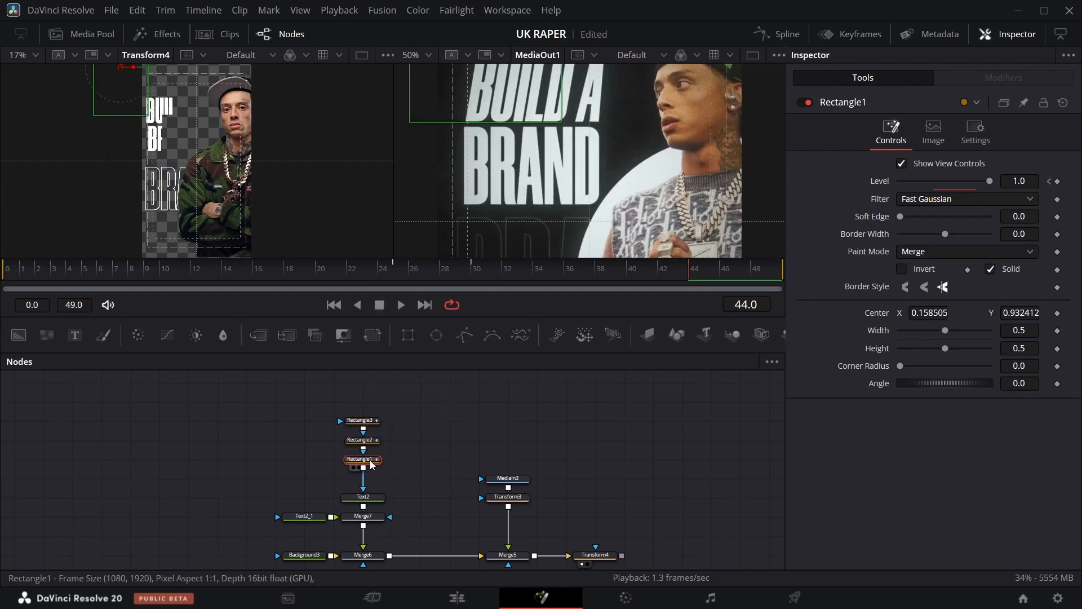
{"action": "left_click", "coordinate": [373, 441]}
{"action": "left_click", "coordinate": [372, 421]}
{"action": "left_click_drag", "start_coordinate": [1020, 296], "coordinate": [1073, 295]}
{"action": "mouse_move", "coordinate": [368, 422]}
{"action": "left_mouse_down"}
{"action": "mouse_move", "coordinate": [366, 407]}
{"action": "mouse_move", "coordinate": [367, 422]}
{"action": "left_mouse_up"}
{"action": "left_click", "coordinate": [366, 417]}
{"action": "left_click", "coordinate": [368, 460]}
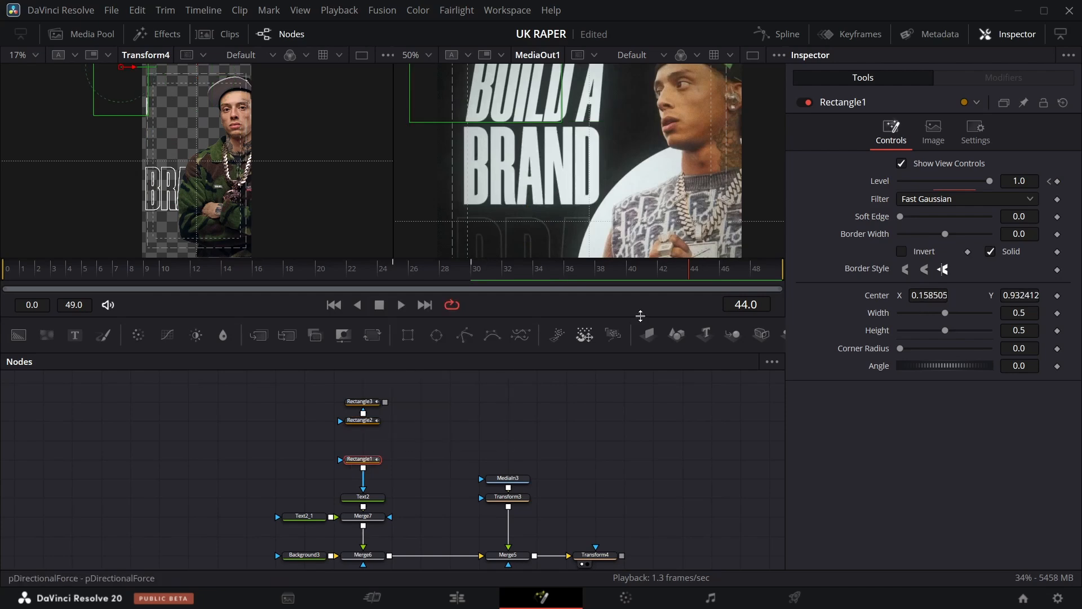
At Rectangle1's frame 30 keyframe, move its center to about 0.53, 0.88 over the BUILD line.
{"action": "left_click", "coordinate": [1050, 182]}
{"action": "left_click", "coordinate": [1049, 182]}
{"action": "left_click", "coordinate": [1066, 181]}
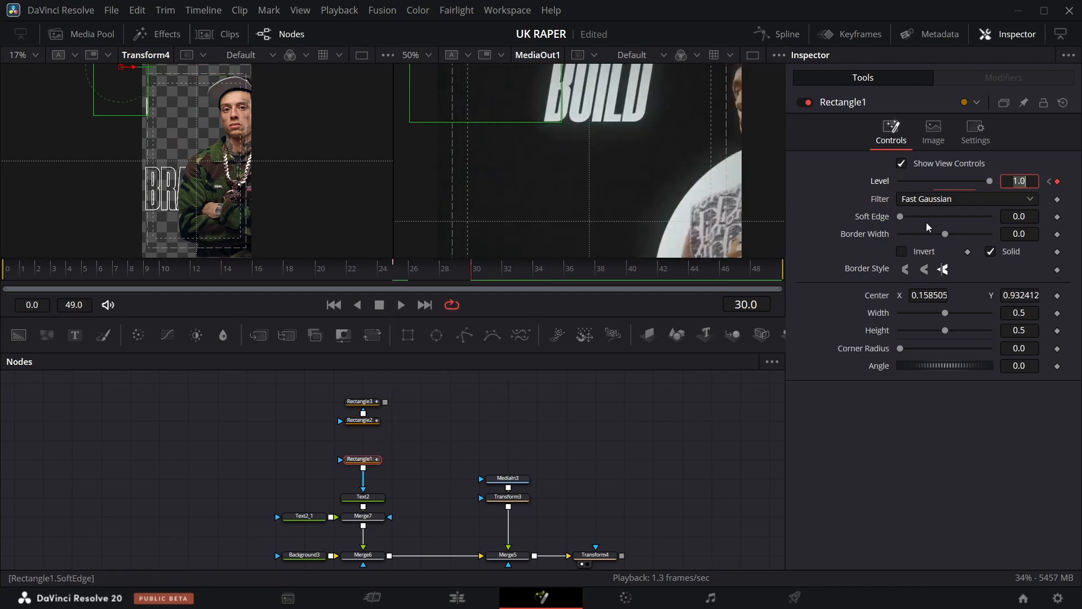
{"action": "left_click_drag", "start_coordinate": [919, 295], "coordinate": [939, 296]}
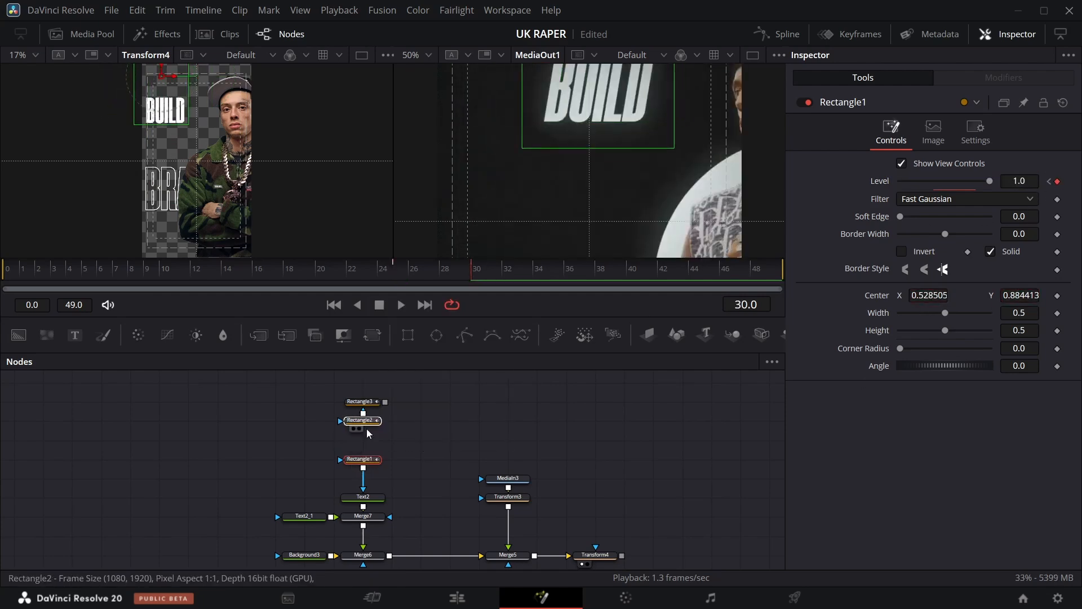
Position Rectangle2 at about 0.85, 0.81 and connect it as Rectangle1's mask input.
{"action": "left_click_drag", "start_coordinate": [366, 421], "coordinate": [365, 440]}
{"action": "left_click_drag", "start_coordinate": [921, 296], "coordinate": [940, 295]}
{"action": "left_click_drag", "start_coordinate": [1018, 295], "coordinate": [1014, 296]}
{"action": "scroll", "coordinate": [366, 445], "scroll_direction": "down", "scroll_amount": 3}
{"action": "left_click", "coordinate": [495, 480]}
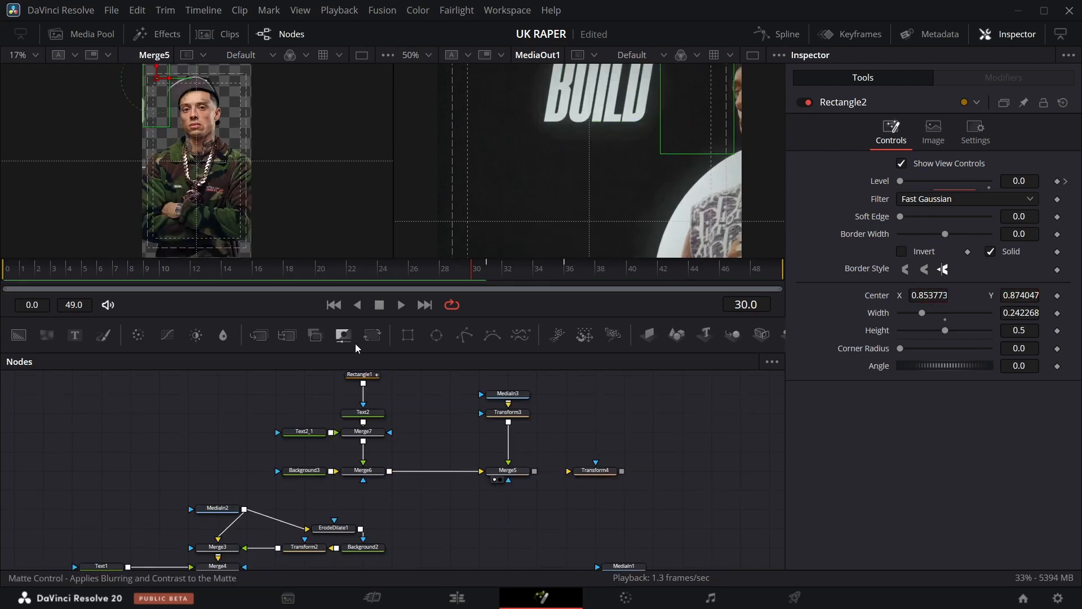
{"action": "left_click", "coordinate": [583, 480]}
{"action": "left_click_drag", "start_coordinate": [925, 296], "coordinate": [928, 295]}
{"action": "scroll", "coordinate": [361, 393], "scroll_direction": "up", "scroll_amount": 1}
{"action": "left_click", "coordinate": [361, 395]}
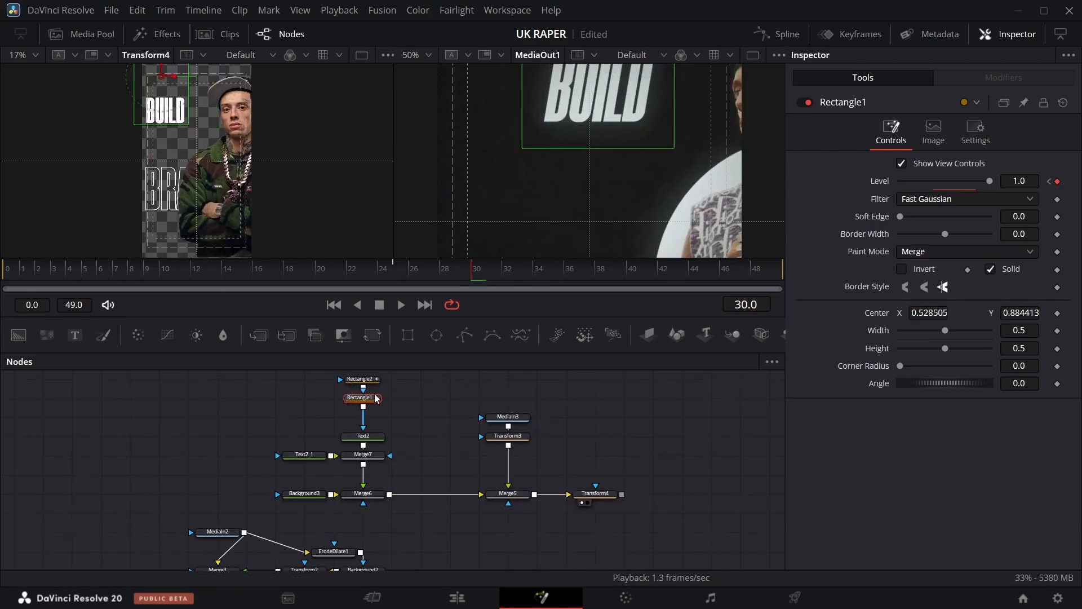
{"action": "scroll", "coordinate": [359, 395], "scroll_direction": "up", "scroll_amount": 2}
{"action": "left_click_drag", "start_coordinate": [349, 423], "coordinate": [349, 404]}
{"action": "left_click_drag", "start_coordinate": [242, 89], "coordinate": [204, 94]}
{"action": "left_click_drag", "start_coordinate": [385, 401], "coordinate": [363, 442]}
{"action": "left_click_drag", "start_coordinate": [204, 93], "coordinate": [235, 89]}
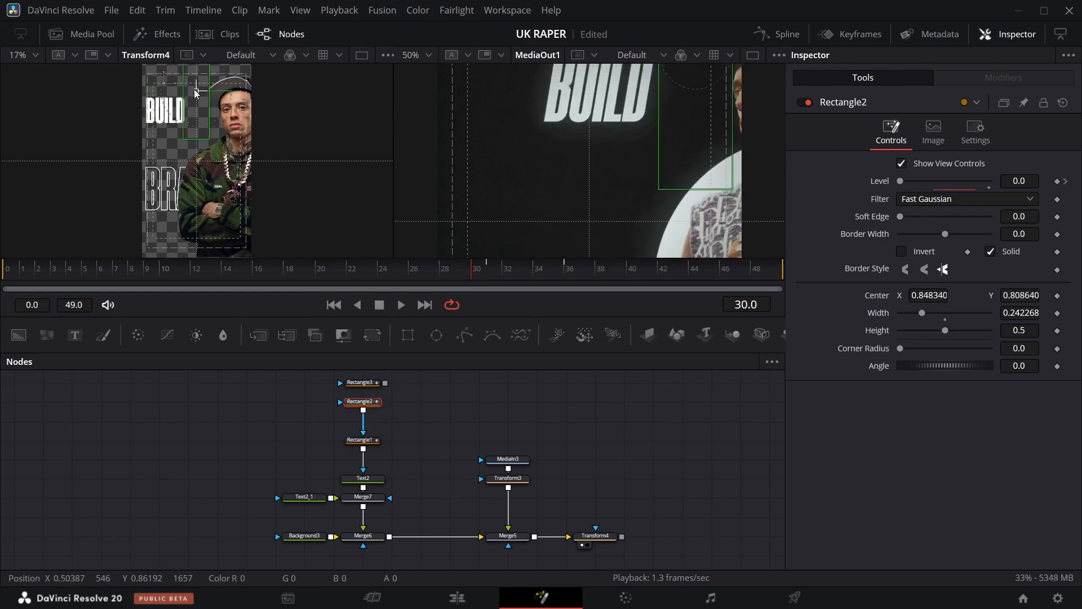
Connect Rectangle3 into Rectangle2's mask input and move it to about 0.59, 0.39.
{"action": "left_click", "coordinate": [361, 383]}
{"action": "left_click_drag", "start_coordinate": [385, 383], "coordinate": [361, 402]}
{"action": "left_click_drag", "start_coordinate": [196, 161], "coordinate": [136, 162]}
Inspect the Transform3, Transform4 and Merge5 nodes in the flow.
{"action": "scroll", "coordinate": [525, 479], "scroll_direction": "down", "scroll_amount": 2}
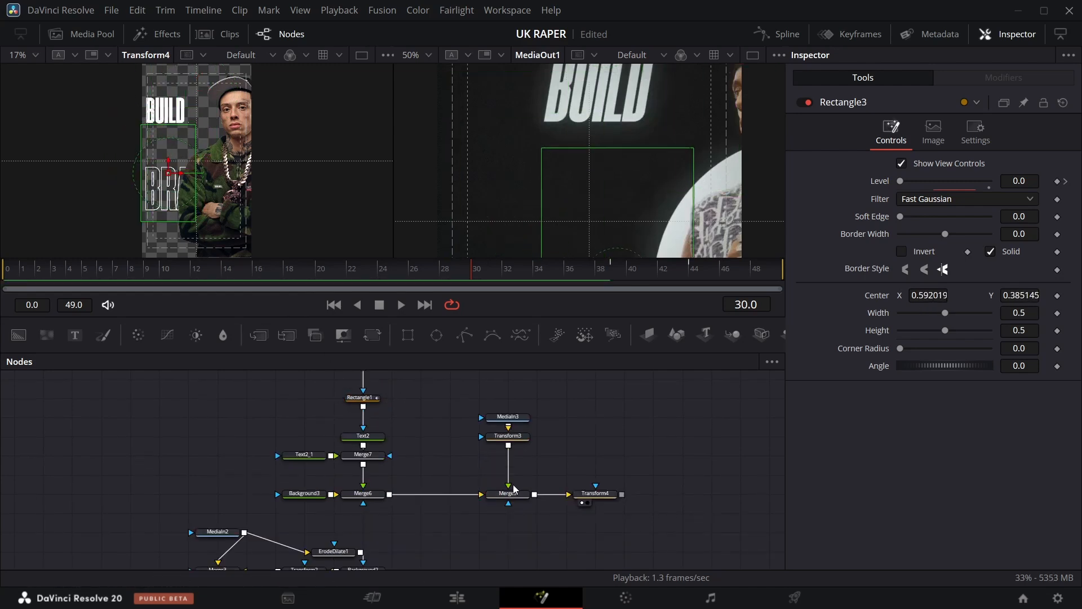
{"action": "left_click", "coordinate": [559, 453]}
{"action": "left_click", "coordinate": [495, 460]}
{"action": "scroll", "coordinate": [349, 389], "scroll_direction": "up", "scroll_amount": 2}
{"action": "left_click", "coordinate": [514, 482]}
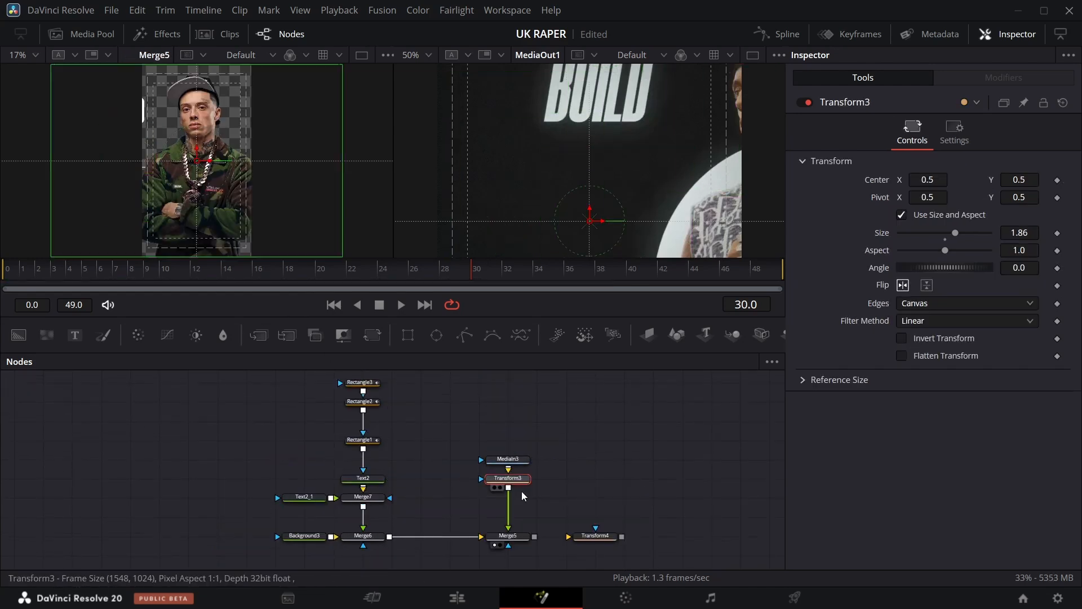
{"action": "scroll", "coordinate": [533, 507], "scroll_direction": "down", "scroll_amount": 4}
{"action": "mouse_move", "coordinate": [599, 410]}
{"action": "left_mouse_down"}
{"action": "mouse_move", "coordinate": [541, 394]}
{"action": "mouse_move", "coordinate": [601, 412]}
{"action": "left_mouse_up"}
{"action": "scroll", "coordinate": [563, 428], "scroll_direction": "up", "scroll_amount": 2}
Insert the Transform4 node between Merge5 and Merge8.
{"action": "left_click_drag", "start_coordinate": [535, 452], "coordinate": [245, 545]}
{"action": "left_click", "coordinate": [598, 449]}
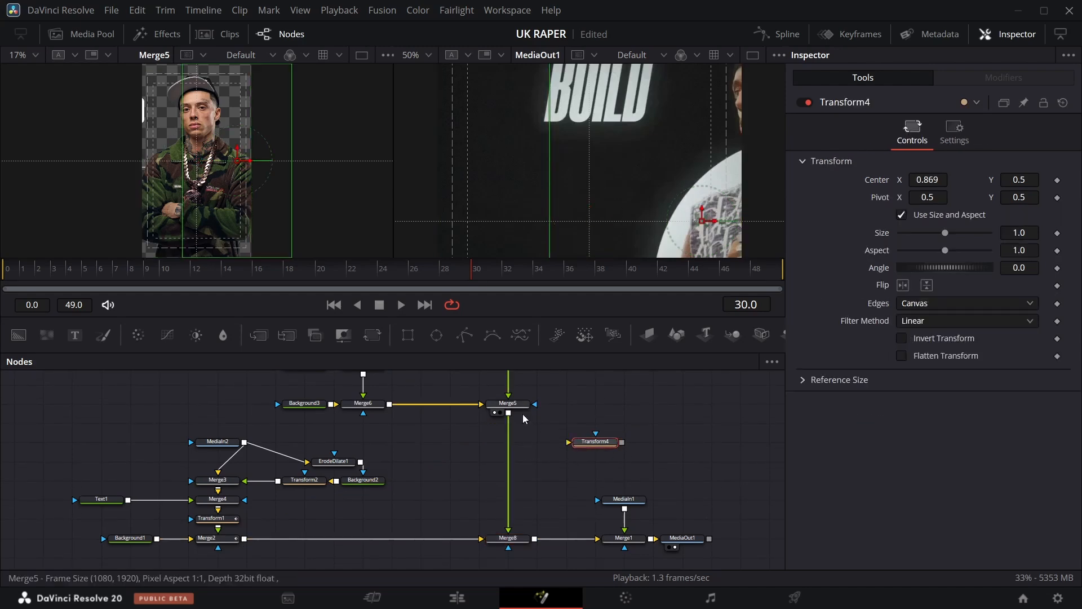
{"action": "left_click_drag", "start_coordinate": [597, 448], "coordinate": [522, 448]}
{"action": "left_click", "coordinate": [522, 410]}
{"action": "scroll", "coordinate": [524, 429], "scroll_direction": "up", "scroll_amount": 1}
{"action": "left_click", "coordinate": [521, 486]}
Undo the accidental change made to Merge6.
{"action": "left_click", "coordinate": [735, 269]}
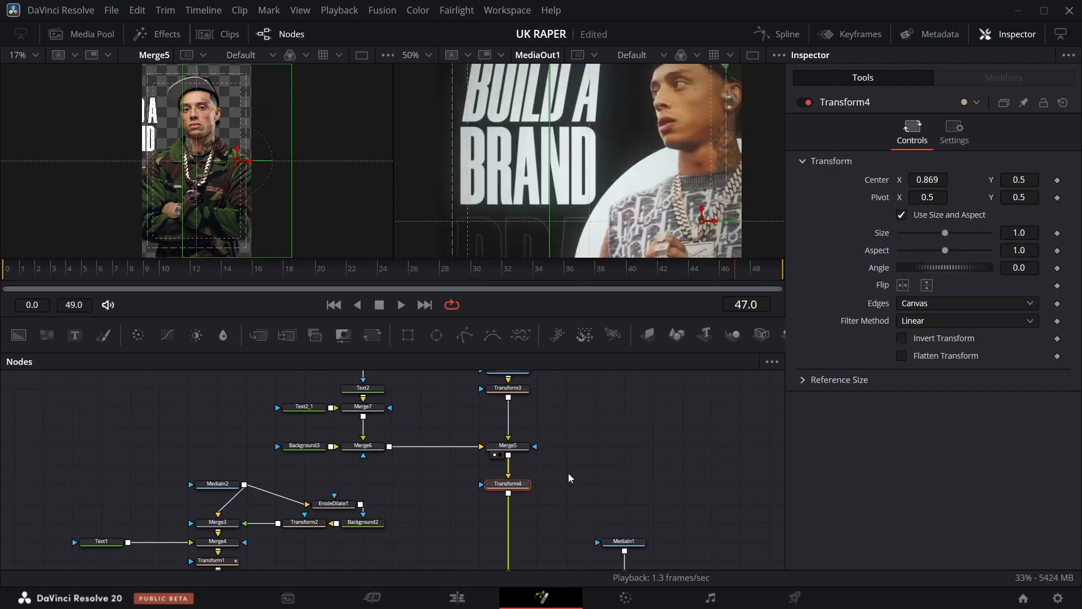
{"action": "scroll", "coordinate": [522, 486], "scroll_direction": "up", "scroll_amount": 1}
{"action": "left_click", "coordinate": [514, 488]}
{"action": "left_click", "coordinate": [363, 488]}
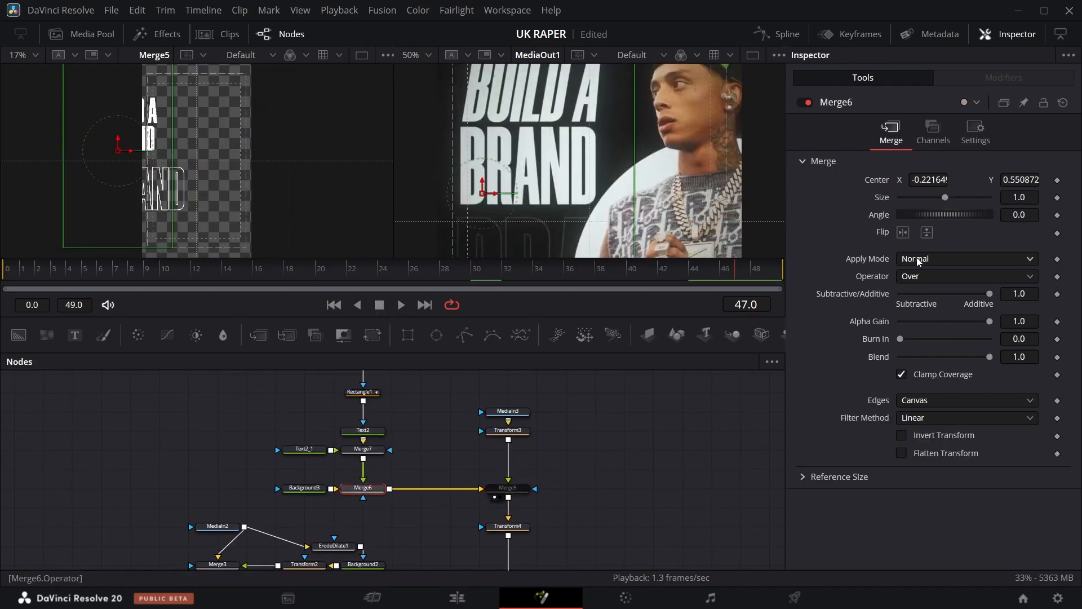
{"action": "key", "text": "ctrl+z"}
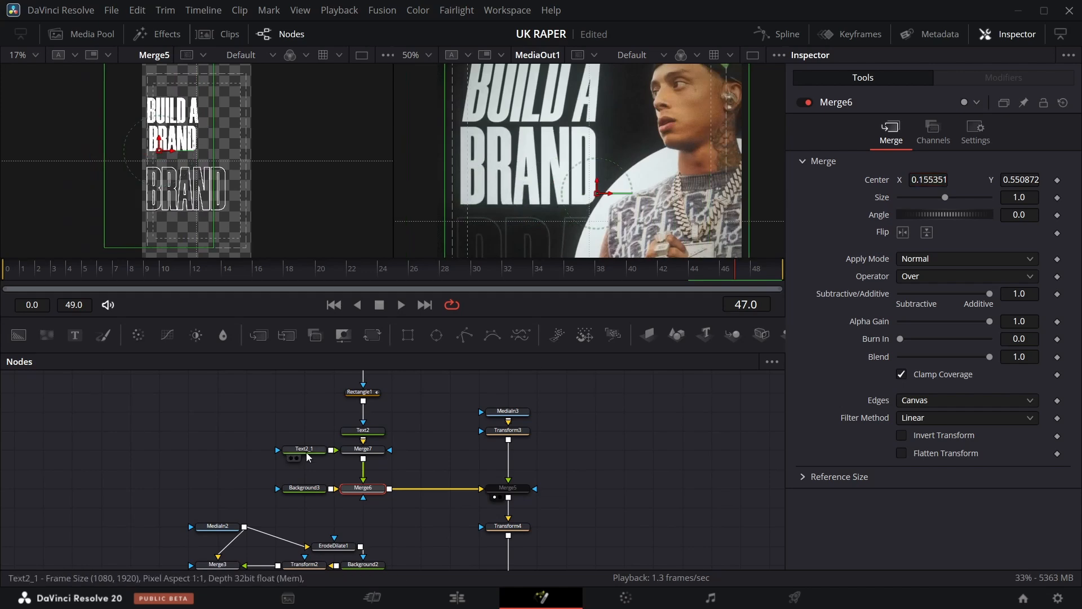
Review the Rectangle1, Text2_1 and Merge5 settings across the timeline.
{"action": "scroll", "coordinate": [338, 446], "scroll_direction": "up", "scroll_amount": 2}
{"action": "left_click", "coordinate": [362, 434]}
{"action": "left_click", "coordinate": [365, 396]}
{"action": "scroll", "coordinate": [362, 389], "scroll_direction": "up", "scroll_amount": 1}
{"action": "left_click", "coordinate": [361, 397]}
{"action": "left_click_drag", "start_coordinate": [451, 271], "coordinate": [632, 272]}
{"action": "left_click", "coordinate": [325, 513]}
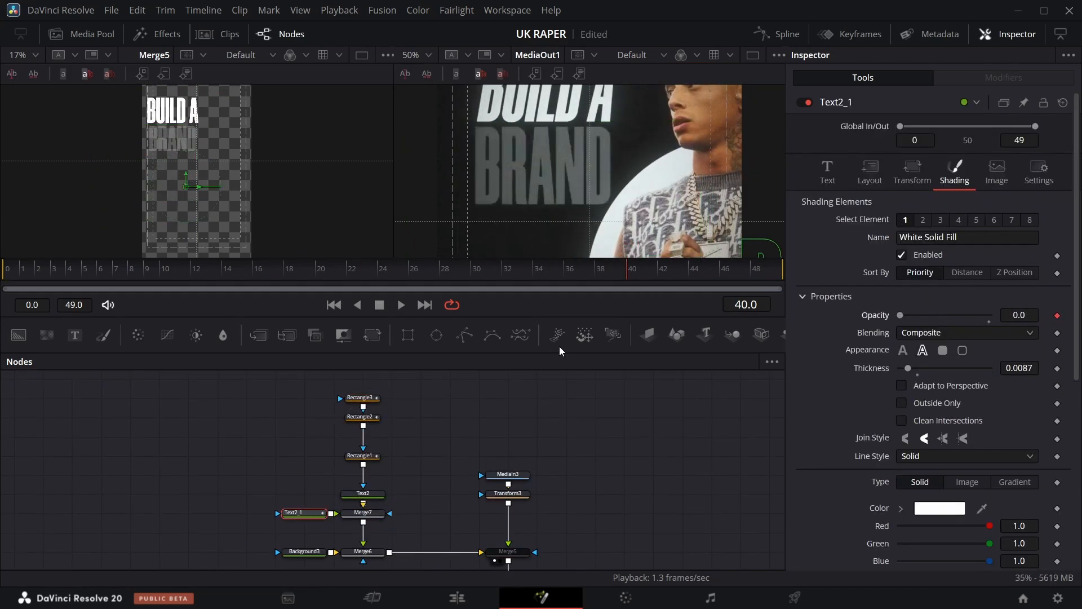
{"action": "scroll", "coordinate": [507, 479], "scroll_direction": "down", "scroll_amount": 2}
{"action": "left_click", "coordinate": [508, 467]}
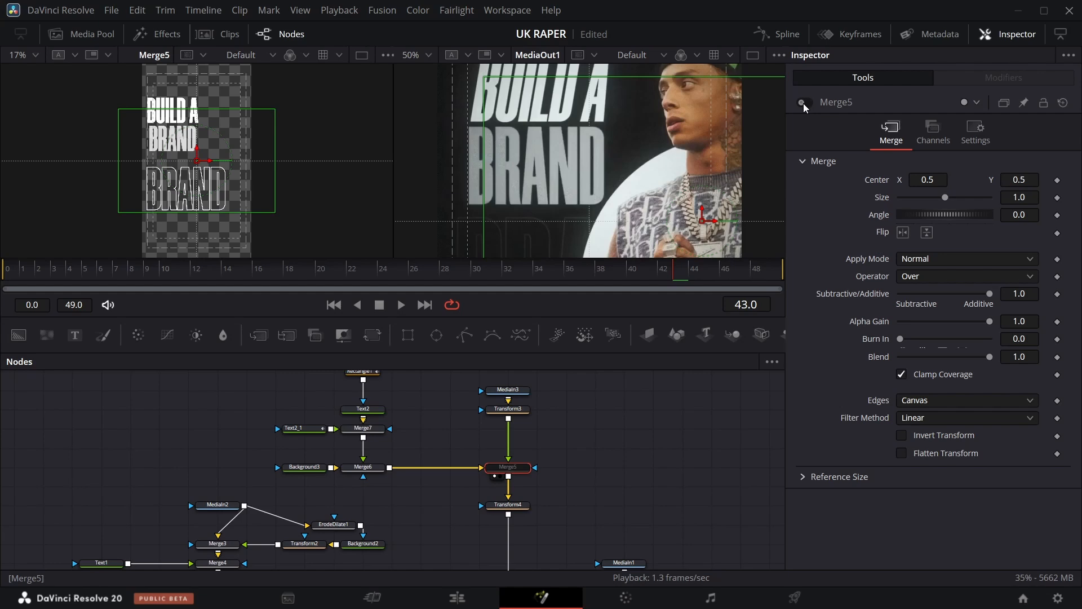
Set Transform3's center X to about 0.523.
{"action": "left_click", "coordinate": [508, 408]}
{"action": "left_click", "coordinate": [903, 284]}
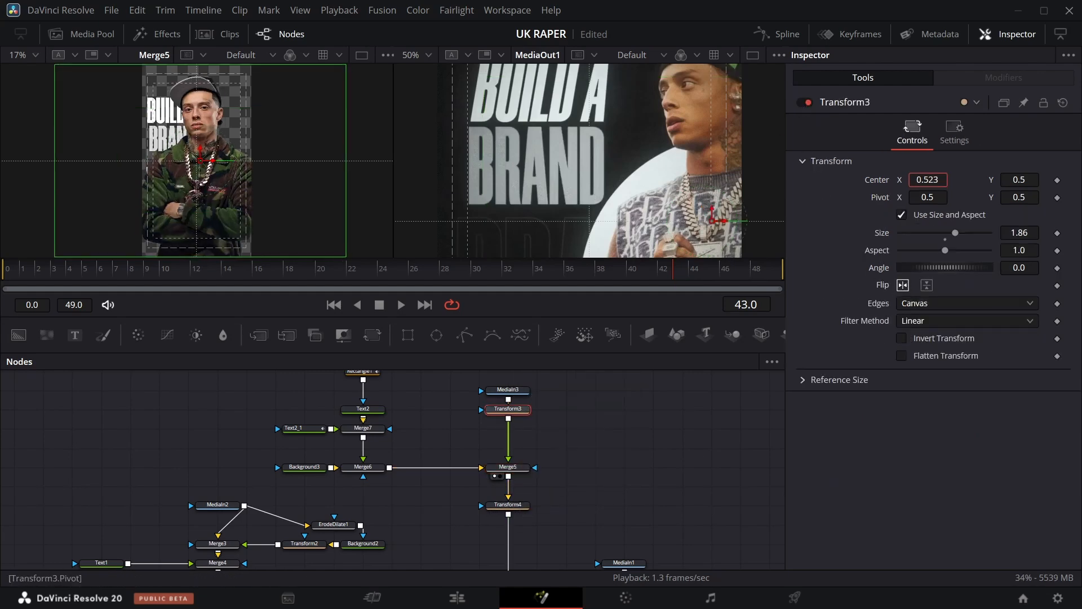
{"action": "left_click_drag", "start_coordinate": [928, 180], "coordinate": [968, 180]}
{"action": "left_click_drag", "start_coordinate": [1020, 179], "coordinate": [1004, 180]}
Select Transform4 and add a Center keyframe at frame 26.
{"action": "scroll", "coordinate": [512, 437], "scroll_direction": "down", "scroll_amount": 2}
{"action": "left_click", "coordinate": [509, 421]}
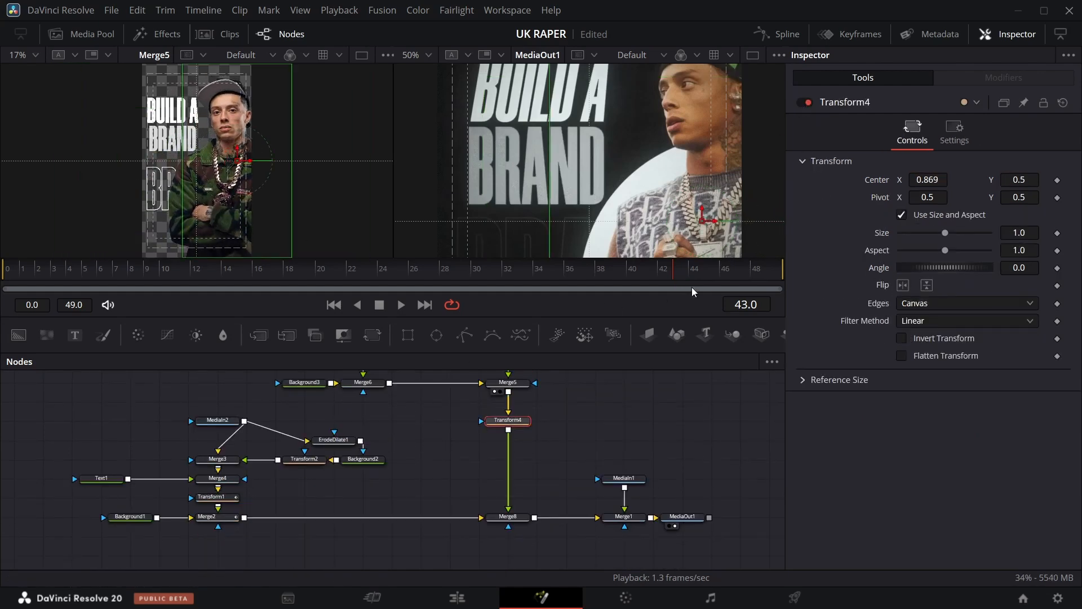
{"action": "left_click_drag", "start_coordinate": [671, 276], "coordinate": [432, 282]}
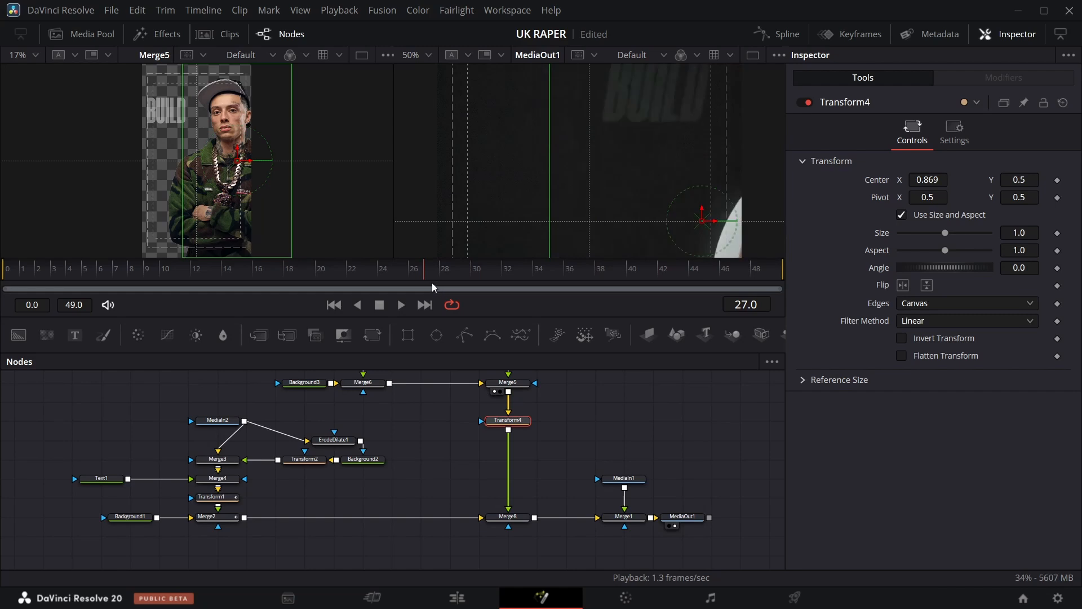
{"action": "key", "text": "Left"}
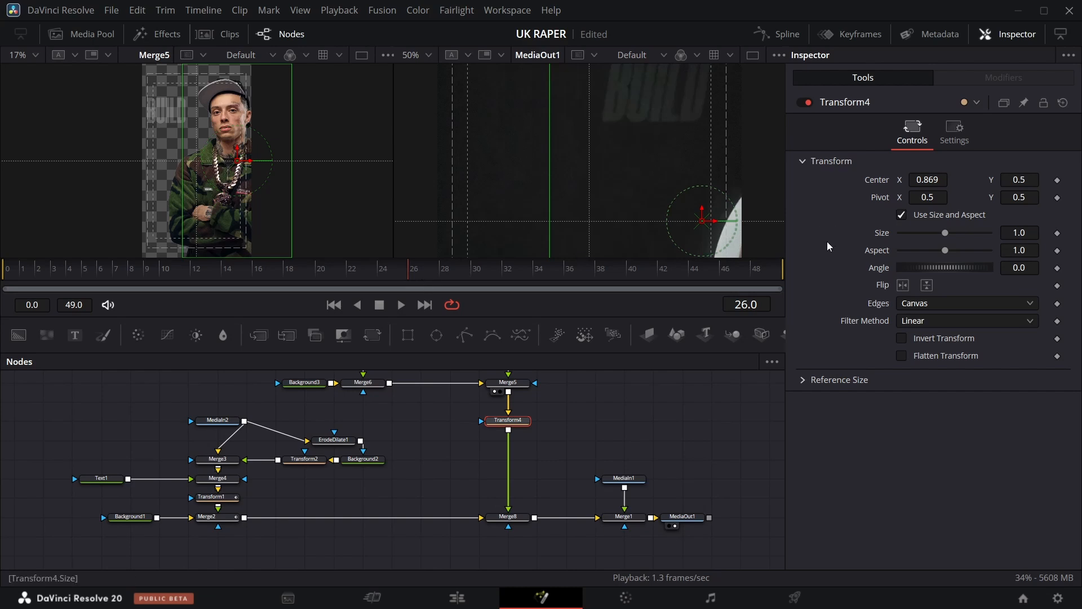
{"action": "left_click", "coordinate": [1057, 180]}
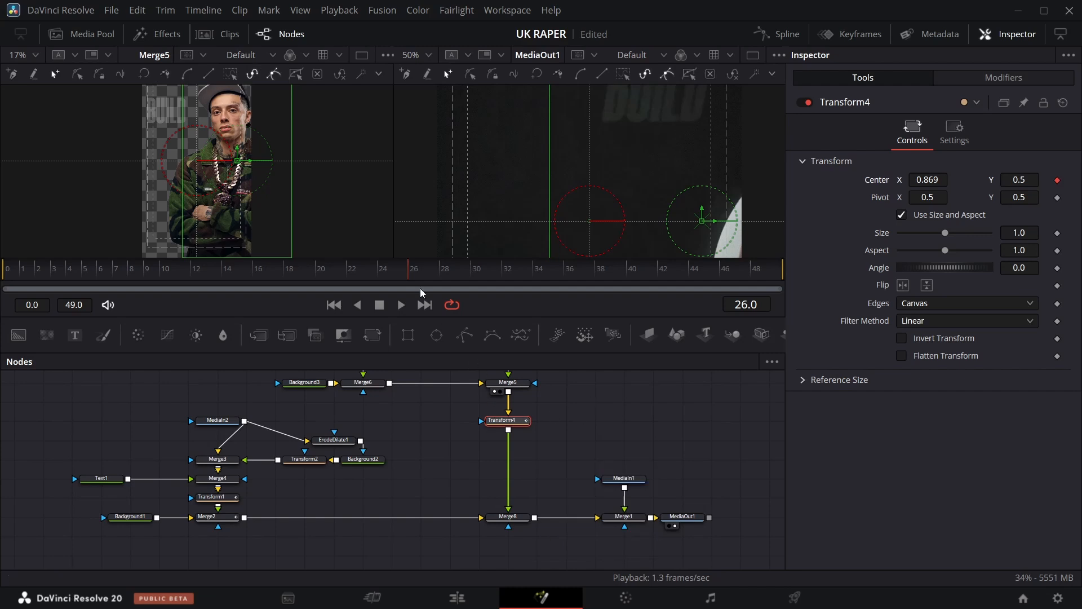
Set Transform4's center X to 1.15 at frame 26.
{"action": "left_click_drag", "start_coordinate": [411, 284], "coordinate": [818, 286]}
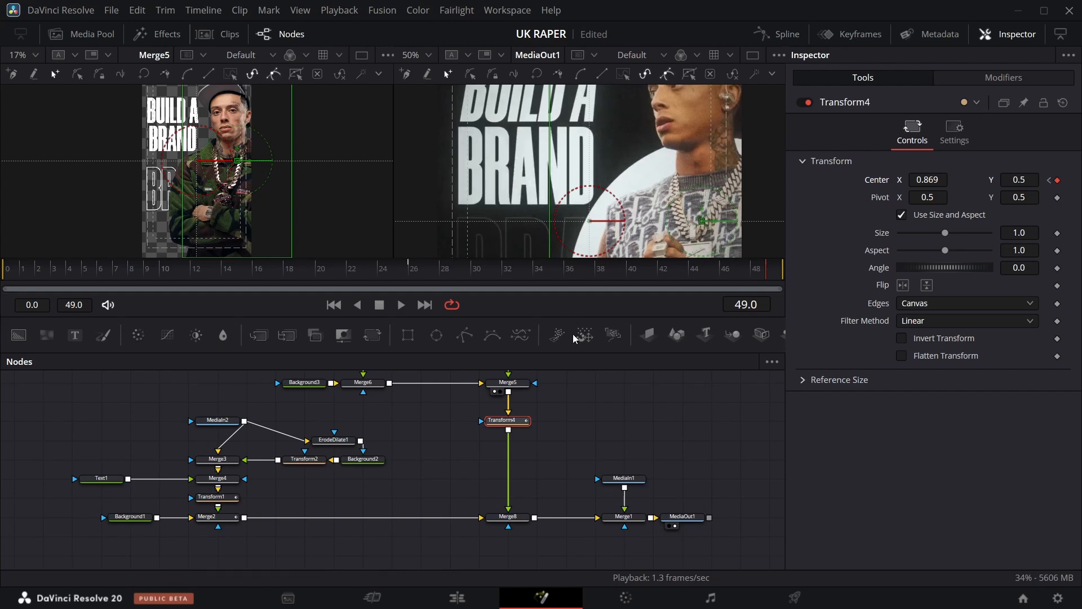
{"action": "left_click_drag", "start_coordinate": [763, 275], "coordinate": [420, 273]}
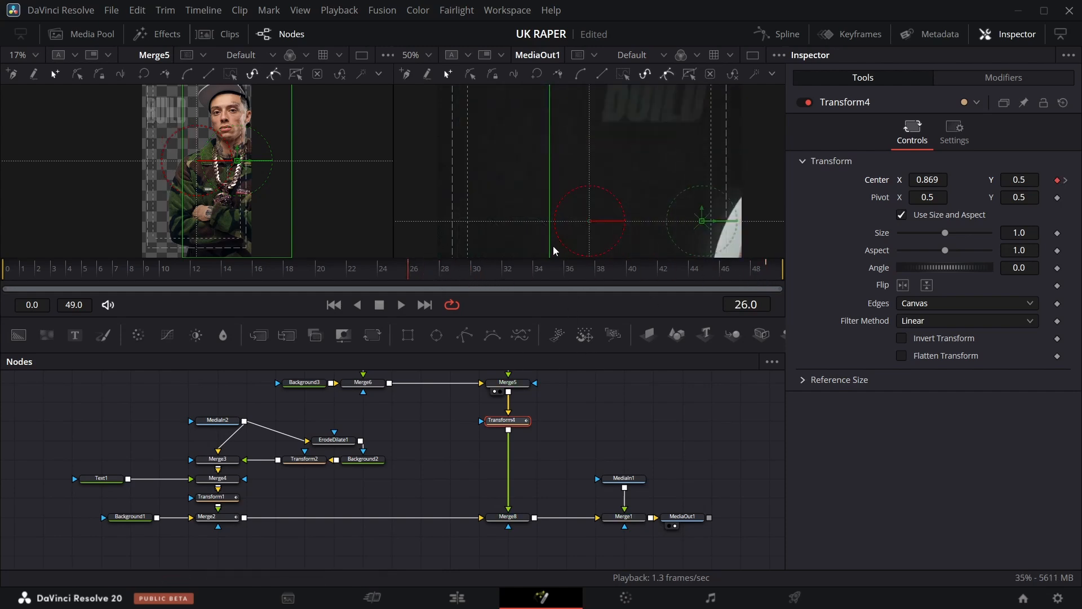
{"action": "left_click_drag", "start_coordinate": [933, 183], "coordinate": [1001, 183]}
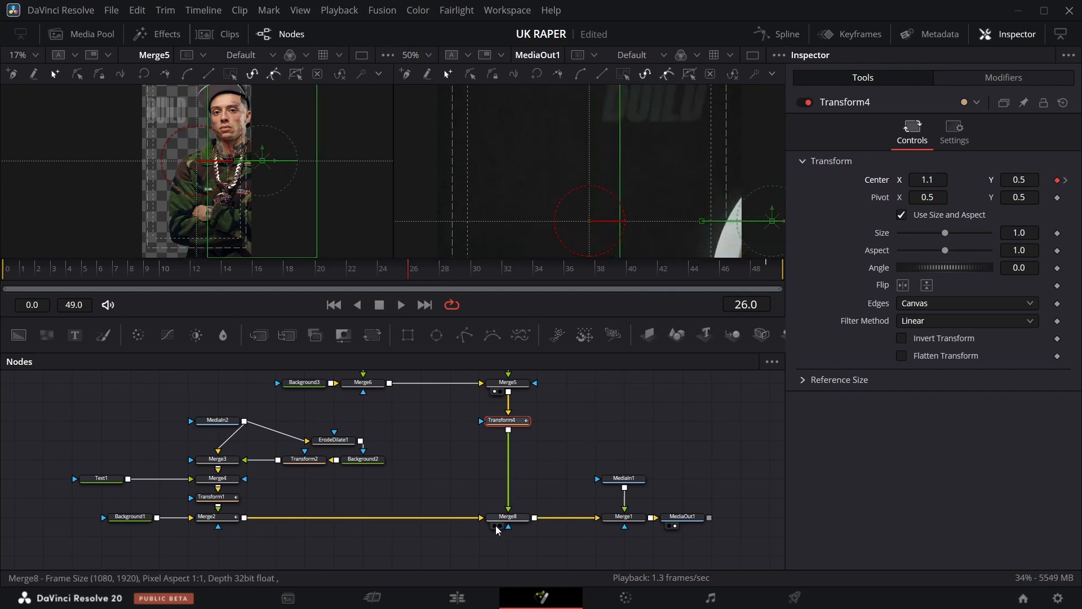
{"action": "left_click", "coordinate": [496, 526]}
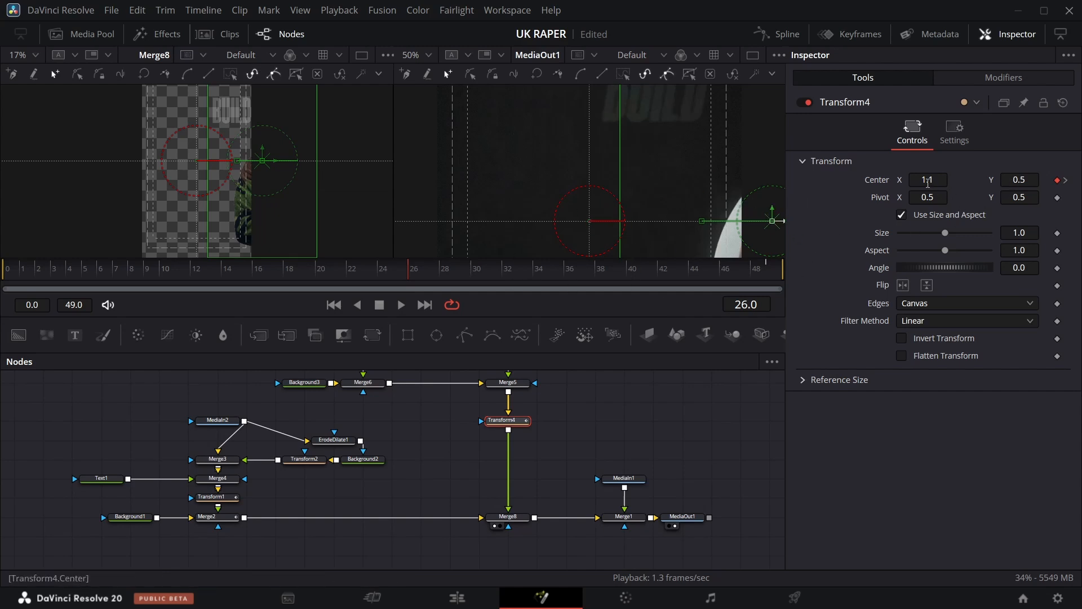
{"action": "mouse_move", "coordinate": [928, 183]}
{"action": "left_mouse_down"}
{"action": "mouse_move", "coordinate": [947, 183]}
{"action": "mouse_move", "coordinate": [929, 180]}
{"action": "mouse_move", "coordinate": [937, 181]}
{"action": "left_mouse_up"}
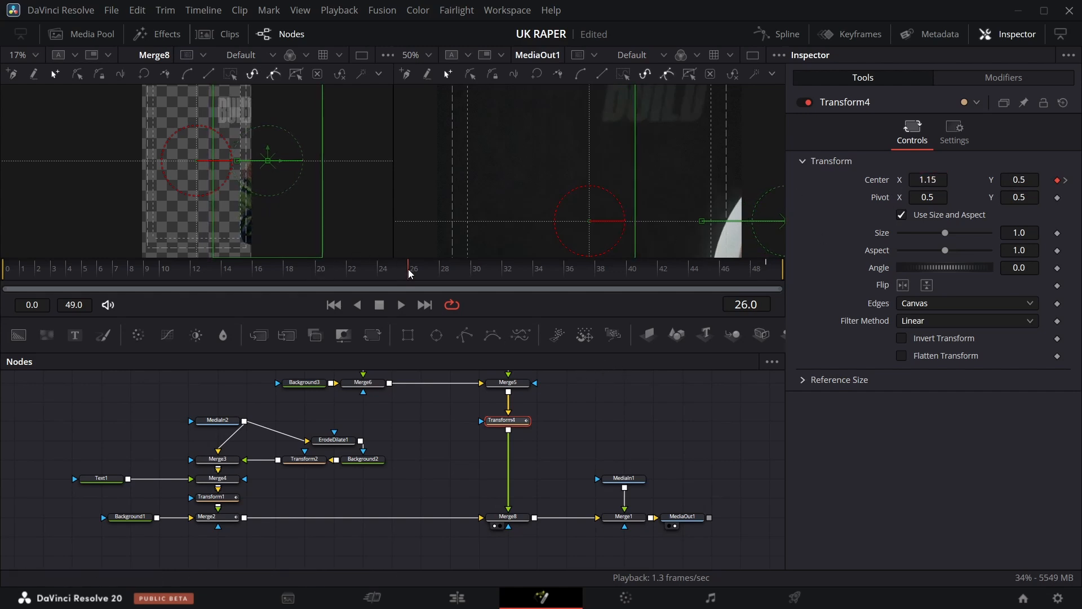
Step back to frame 25 and save the composition.
{"action": "mouse_move", "coordinate": [409, 274]}
{"action": "left_mouse_down"}
{"action": "mouse_move", "coordinate": [342, 276]}
{"action": "mouse_move", "coordinate": [416, 272]}
{"action": "left_mouse_up"}
{"action": "key", "text": "Left"}
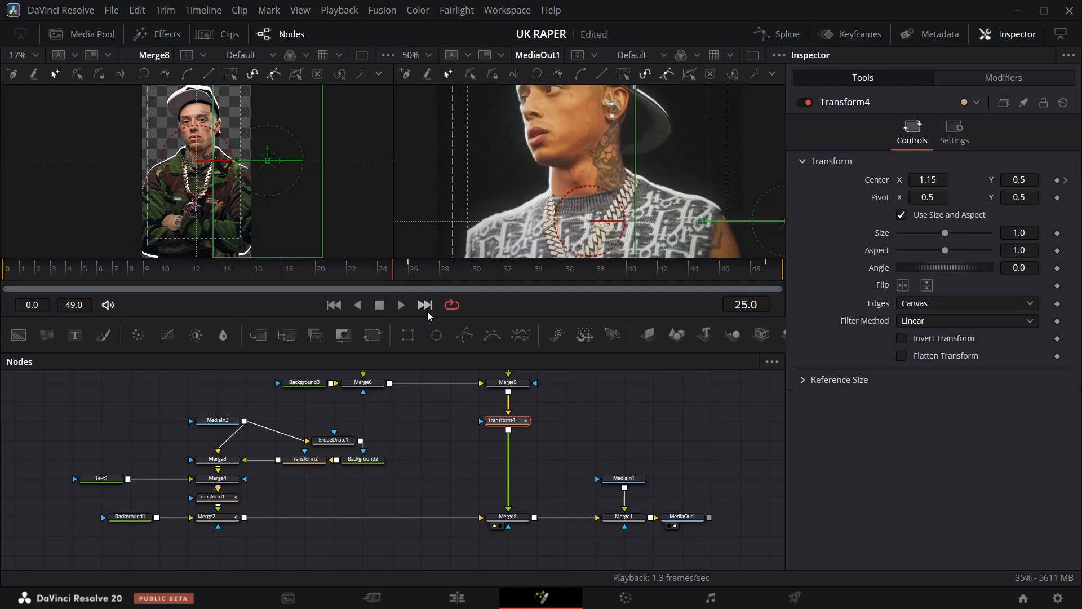
{"action": "key", "text": "ctrl+s"}
Keyframe Merge8's Blend at 0 on frame 25 and 1 on frame 26.
{"action": "left_click", "coordinate": [489, 519]}
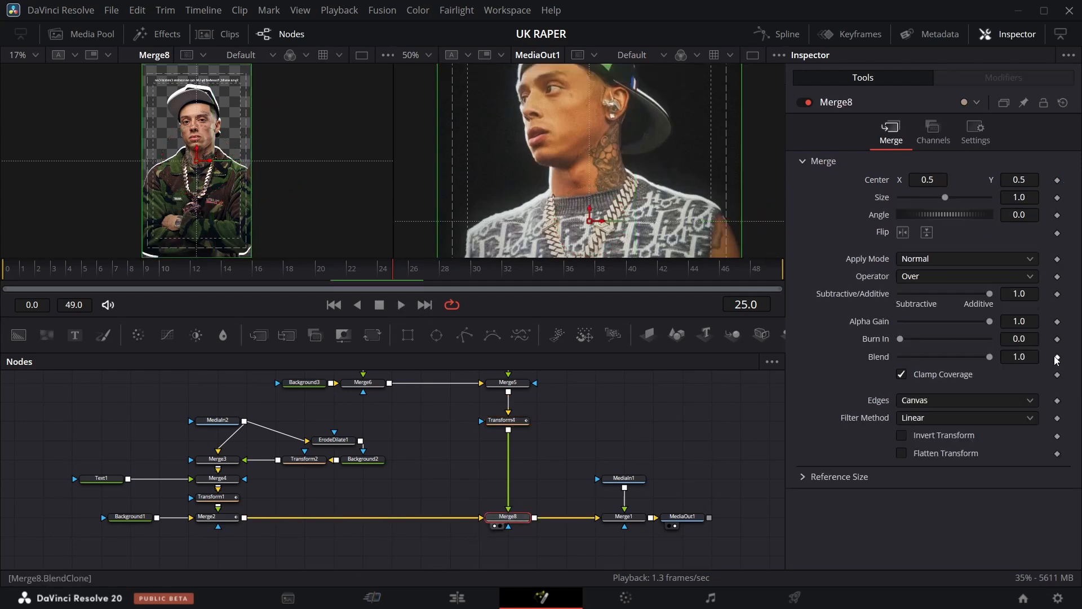
{"action": "left_click_drag", "start_coordinate": [986, 358], "coordinate": [846, 353]}
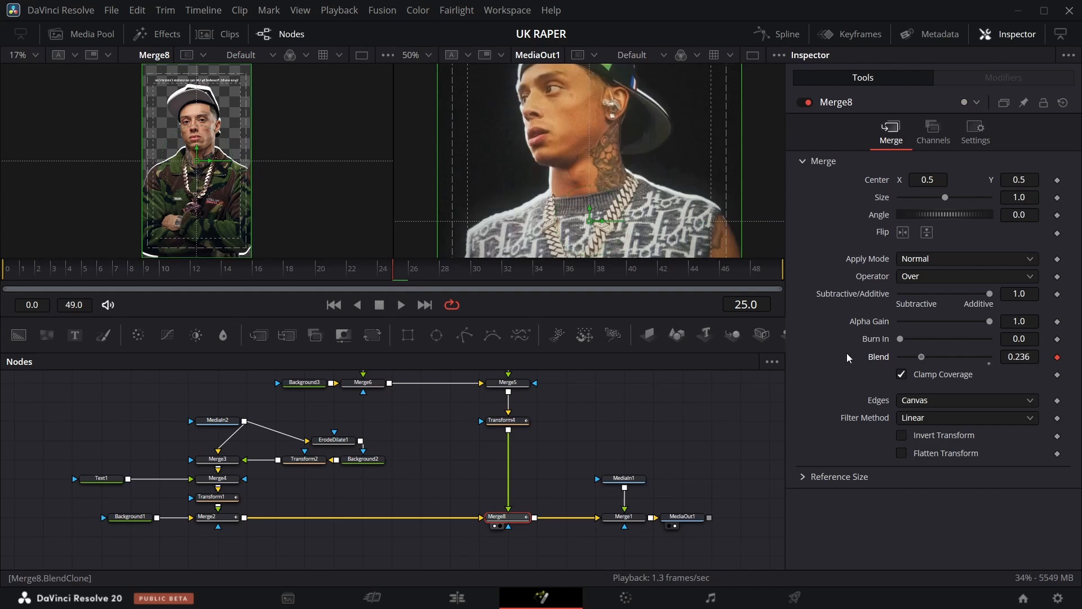
{"action": "key", "text": "Right"}
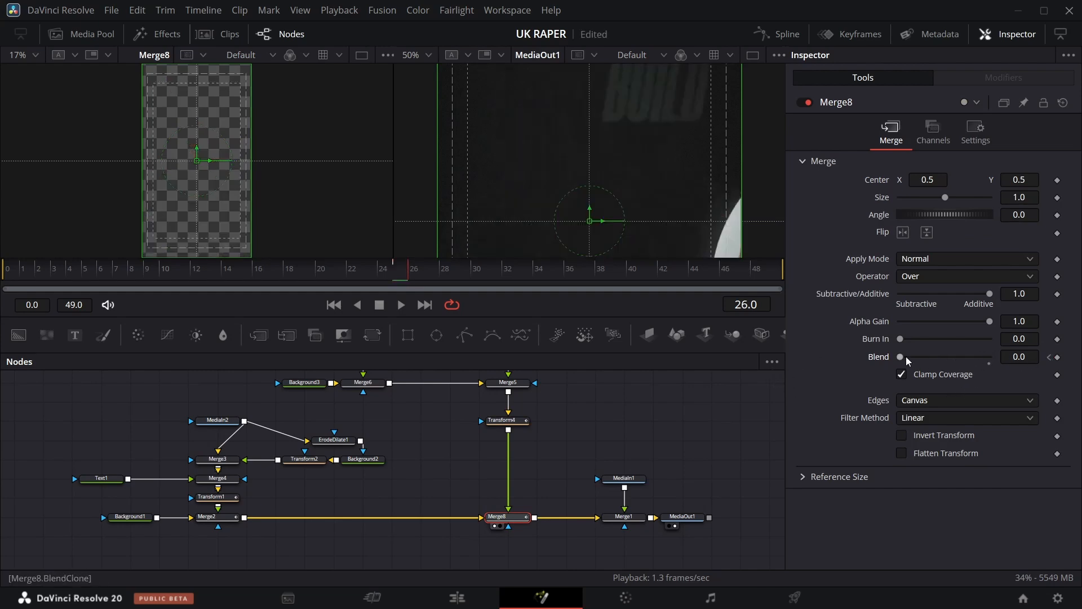
{"action": "left_click_drag", "start_coordinate": [905, 356], "coordinate": [990, 356]}
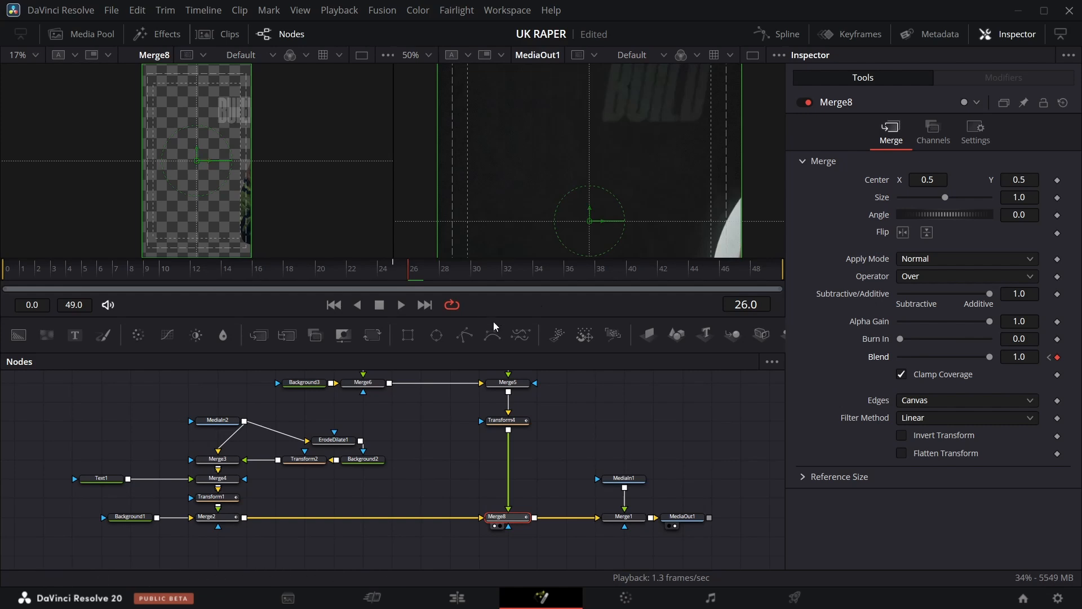
Open the Spline editor and fit Transform4's Center displacement curve, selecting its keyframes.
{"action": "left_click_drag", "start_coordinate": [410, 277], "coordinate": [67, 285]}
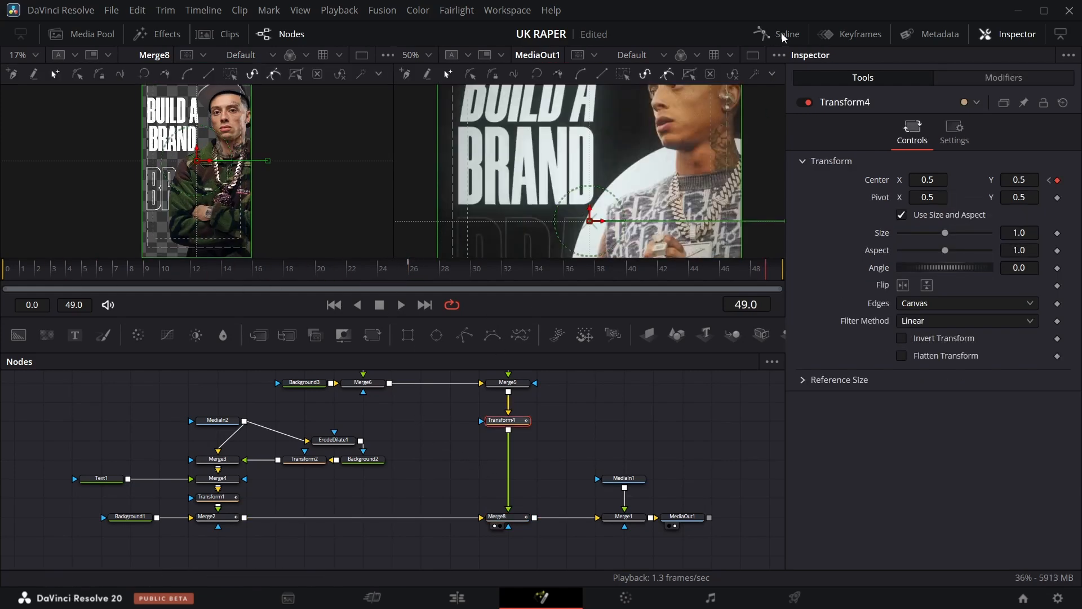
{"action": "left_click", "coordinate": [783, 35]}
{"action": "left_click", "coordinate": [720, 362]}
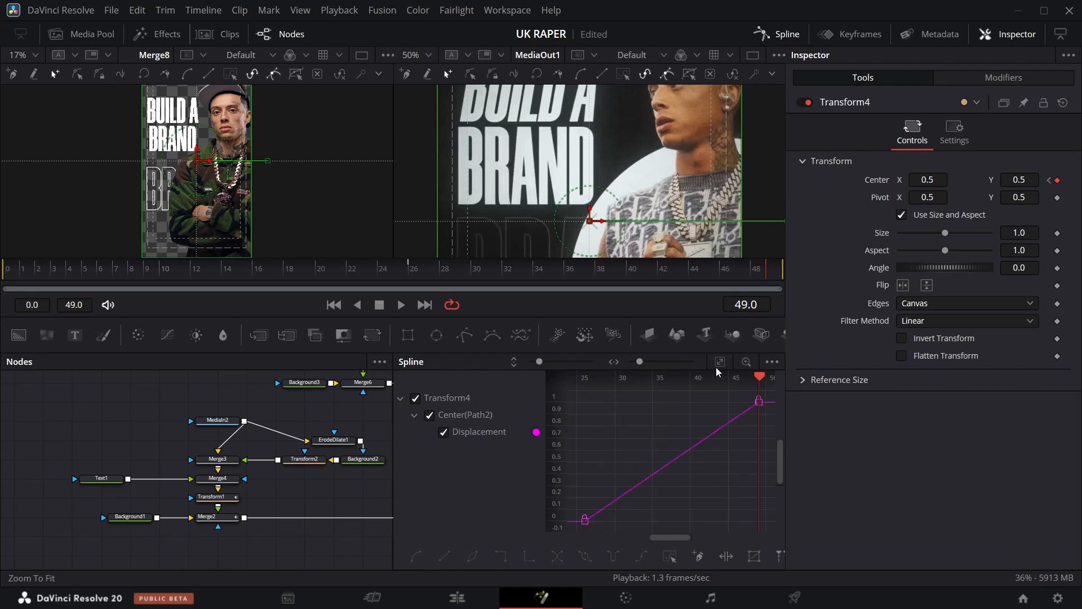
{"action": "left_click", "coordinate": [671, 558]}
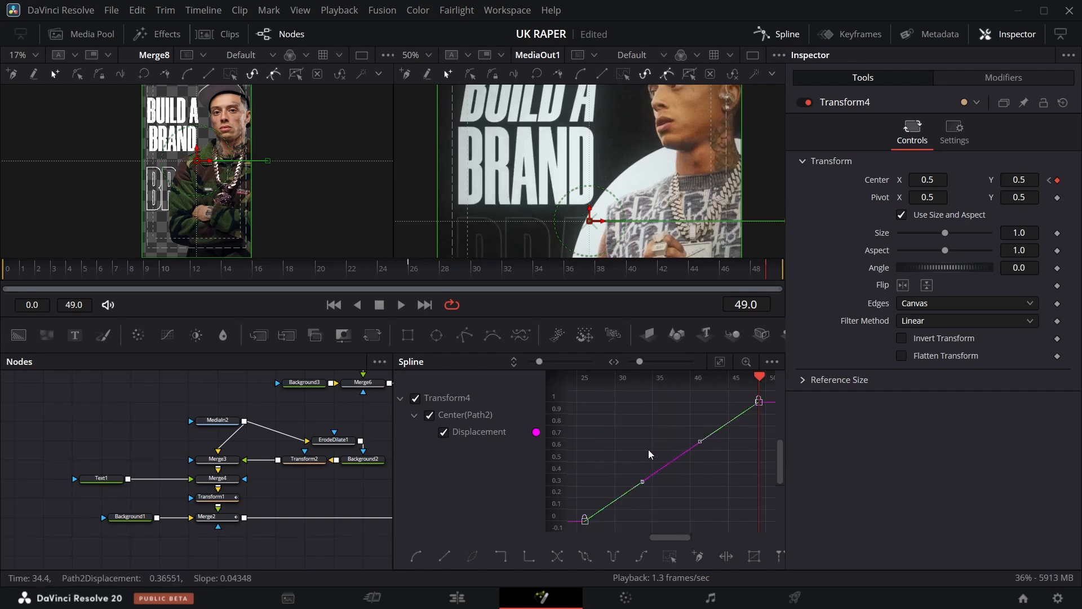
Apply an ease to Transform4's Center displacement keyframes and adjust the start handle into a smooth S-curve.
{"action": "right_click", "coordinate": [648, 449]}
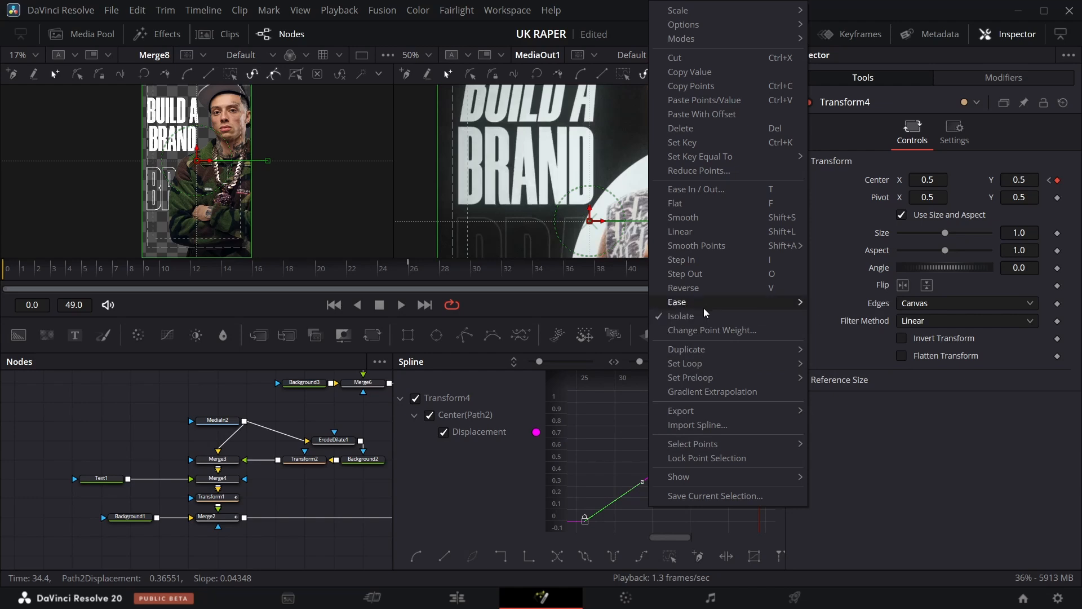
{"action": "mouse_move", "coordinate": [760, 299]}
{"action": "left_click", "coordinate": [842, 345]}
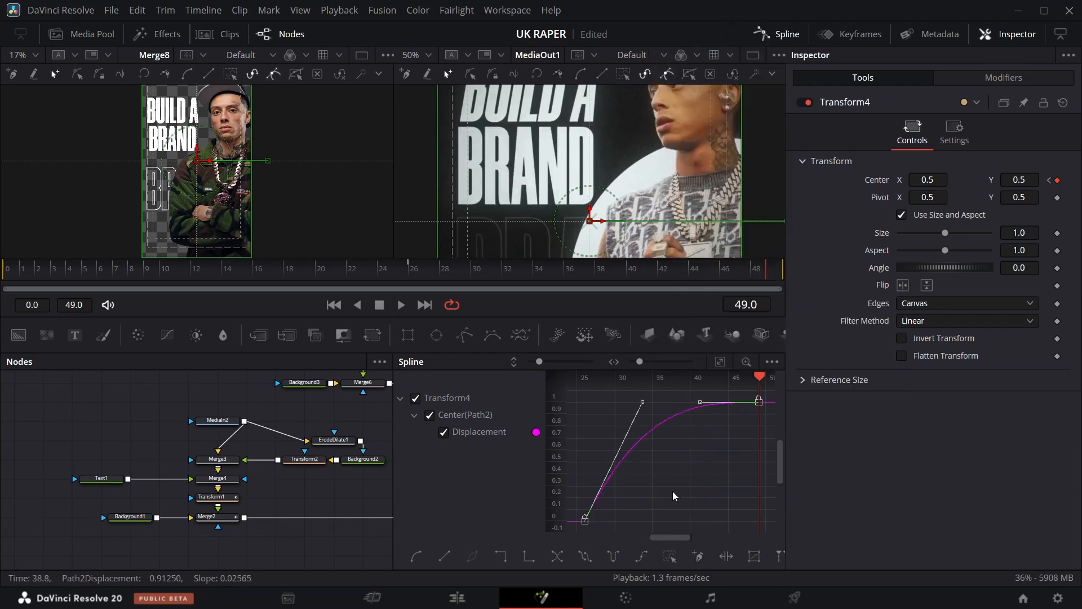
{"action": "left_click_drag", "start_coordinate": [639, 404], "coordinate": [678, 499]}
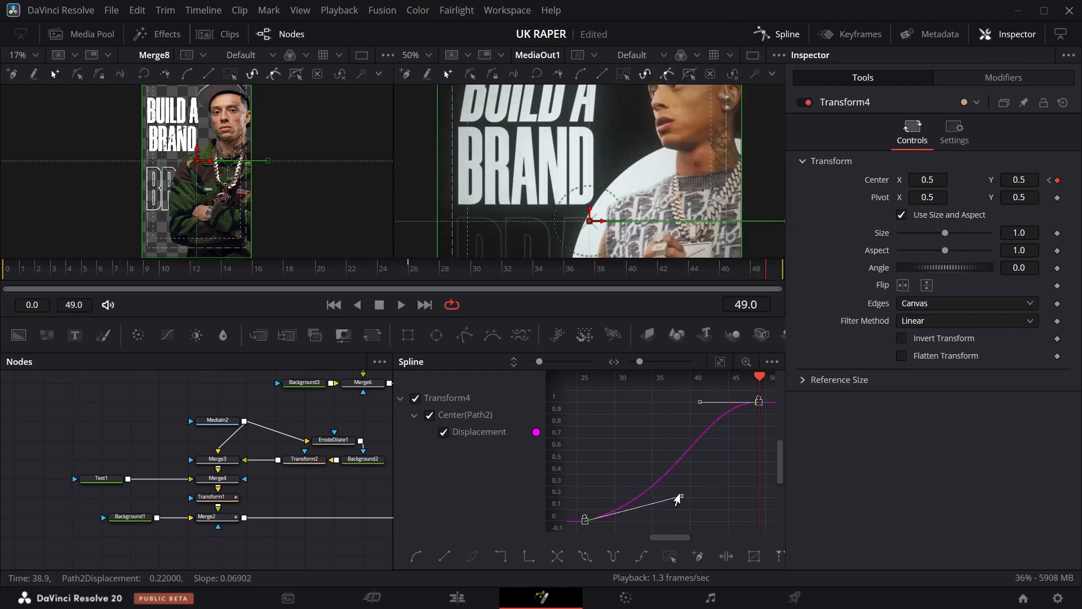
Close the Spline editor, set both viewers to Fit and play the composition from frame 0 to review the slide-in.
{"action": "left_click", "coordinate": [782, 38]}
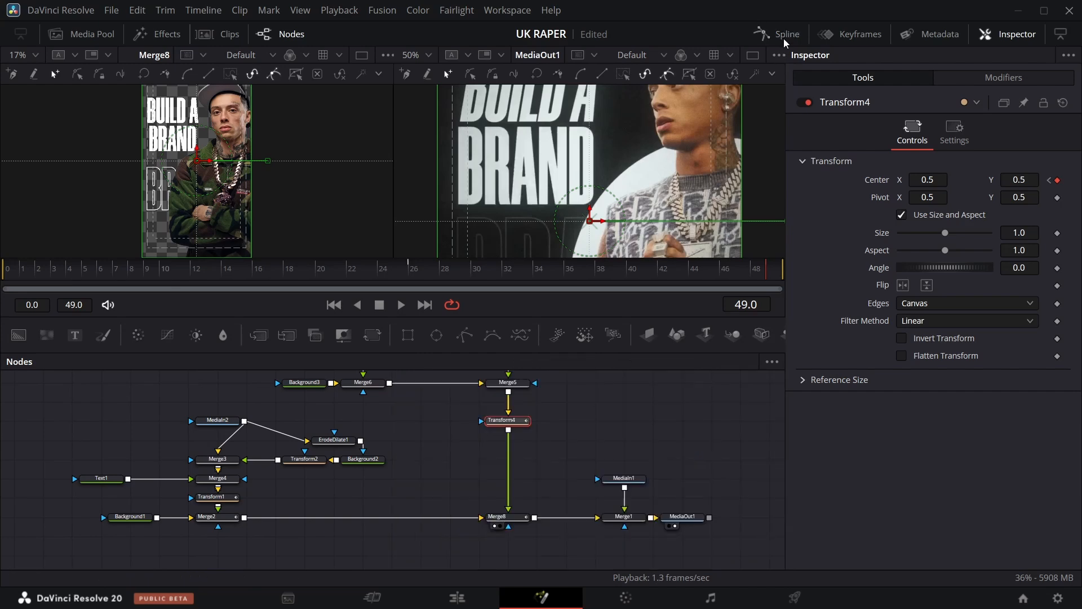
{"action": "left_click", "coordinate": [17, 280]}
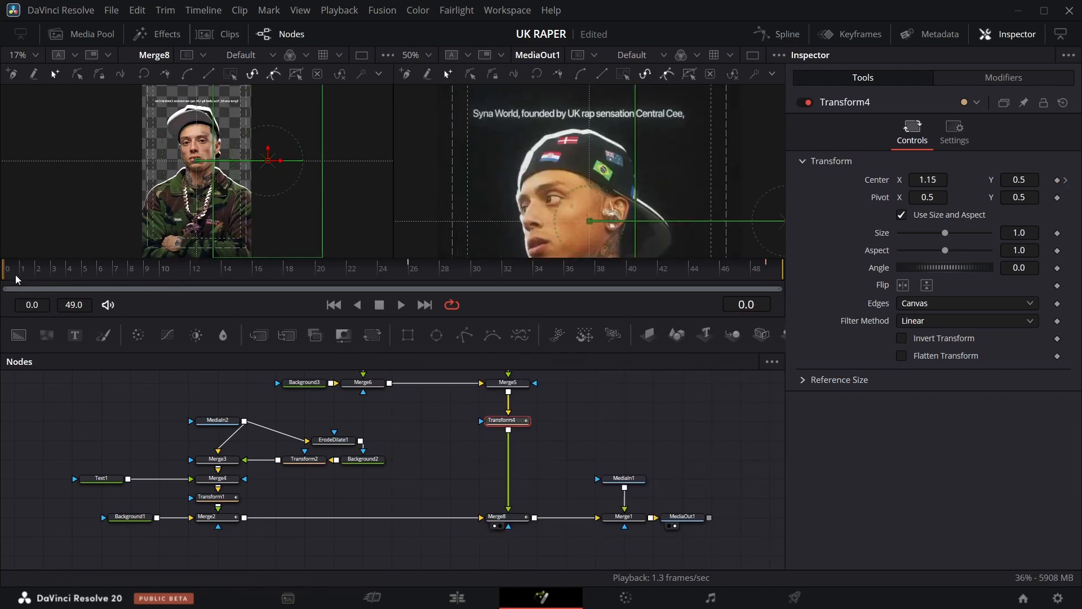
{"action": "left_click", "coordinate": [400, 305]}
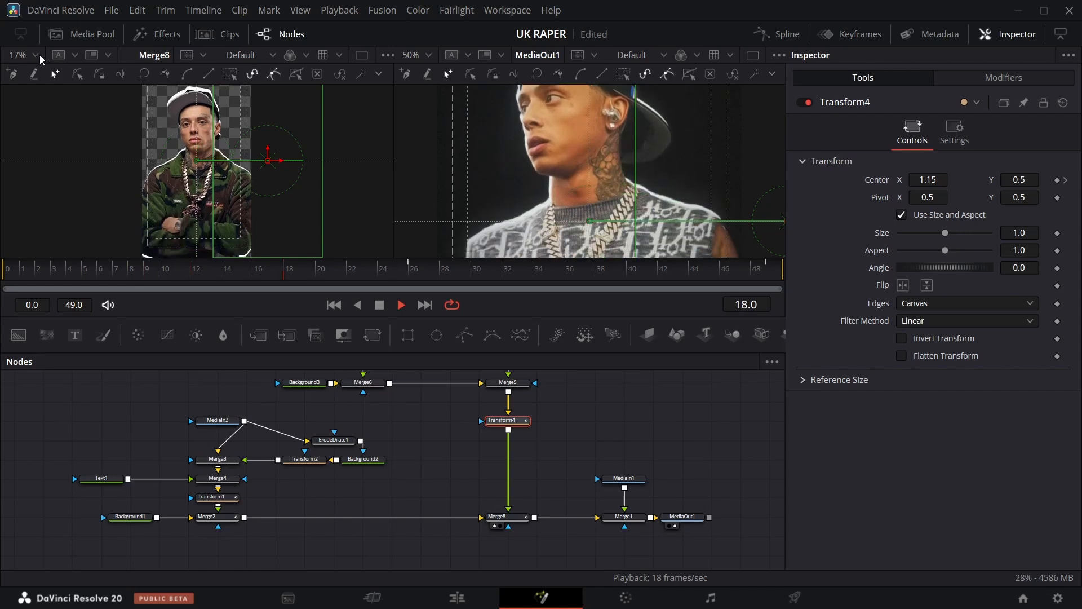
{"action": "left_click", "coordinate": [20, 55]}
{"action": "left_click", "coordinate": [25, 73]}
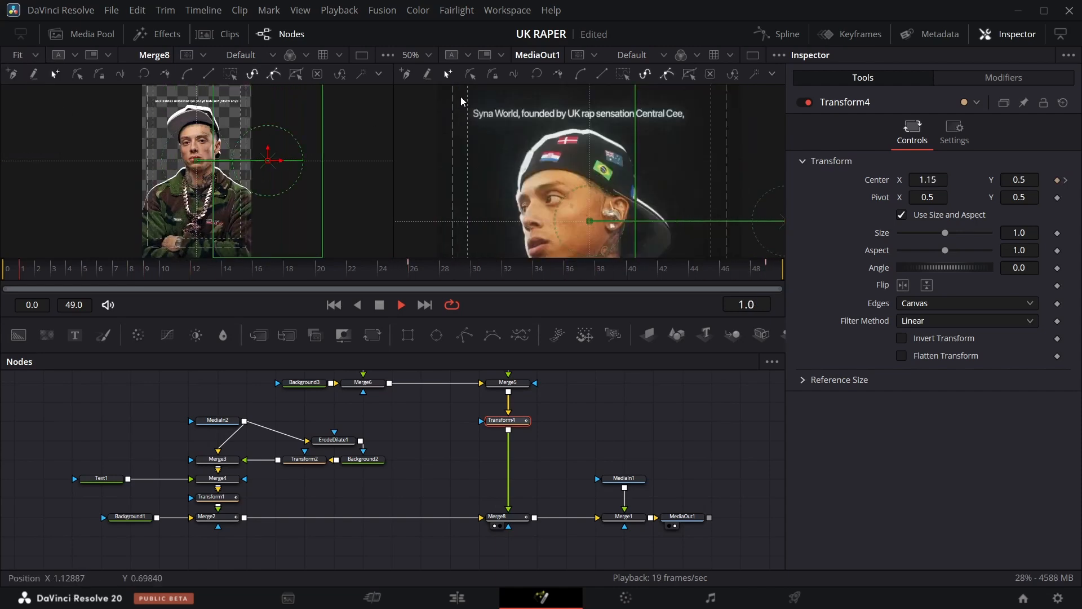
{"action": "left_click", "coordinate": [424, 58]}
{"action": "left_click", "coordinate": [423, 75]}
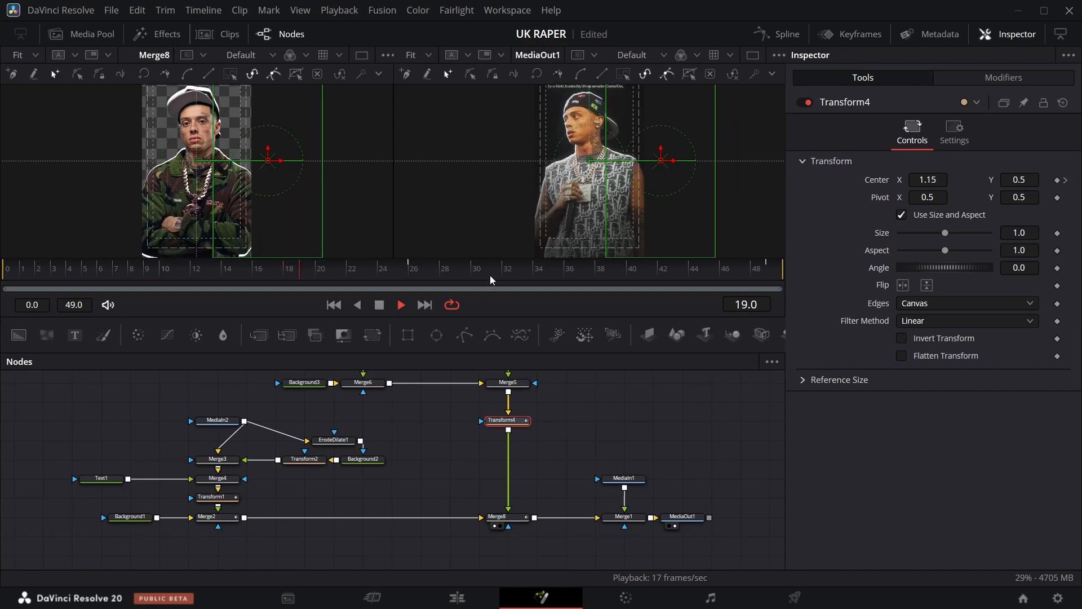
{"action": "key", "text": "space"}
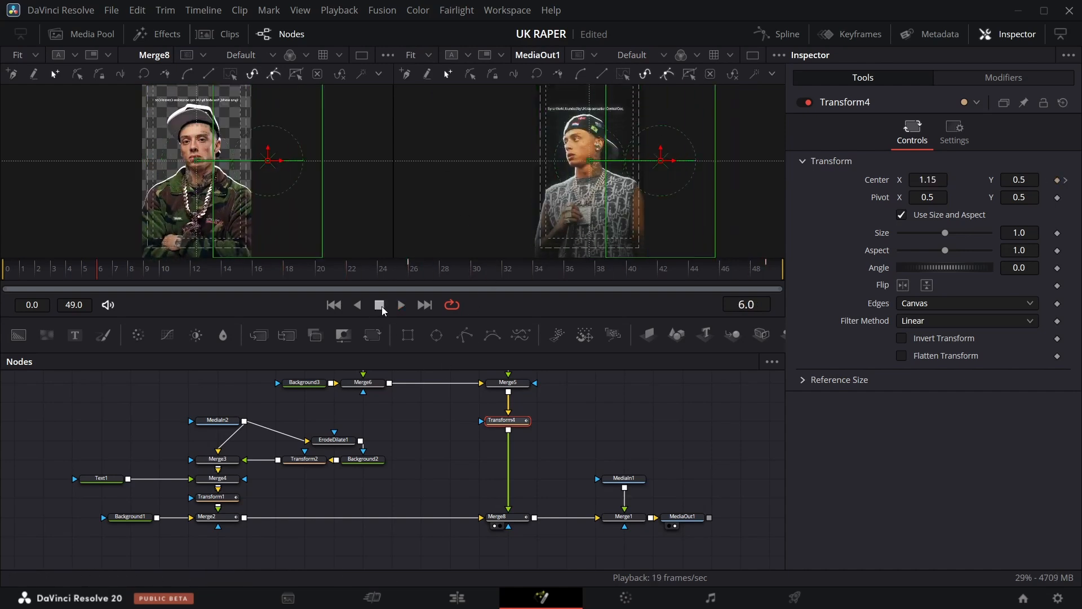
{"action": "left_click", "coordinate": [499, 11]}
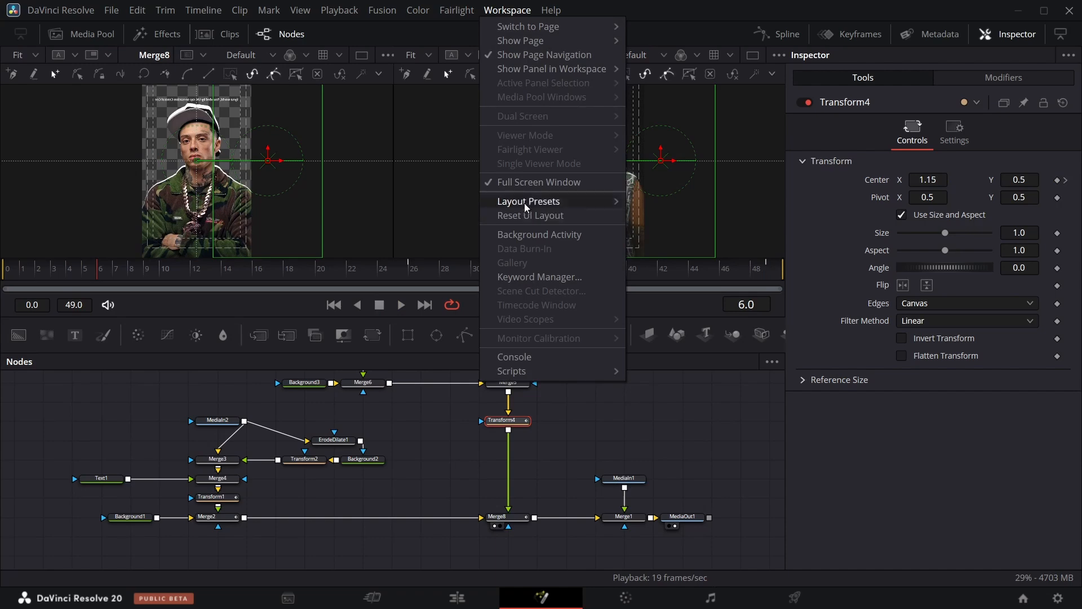
{"action": "left_click", "coordinate": [526, 182]}
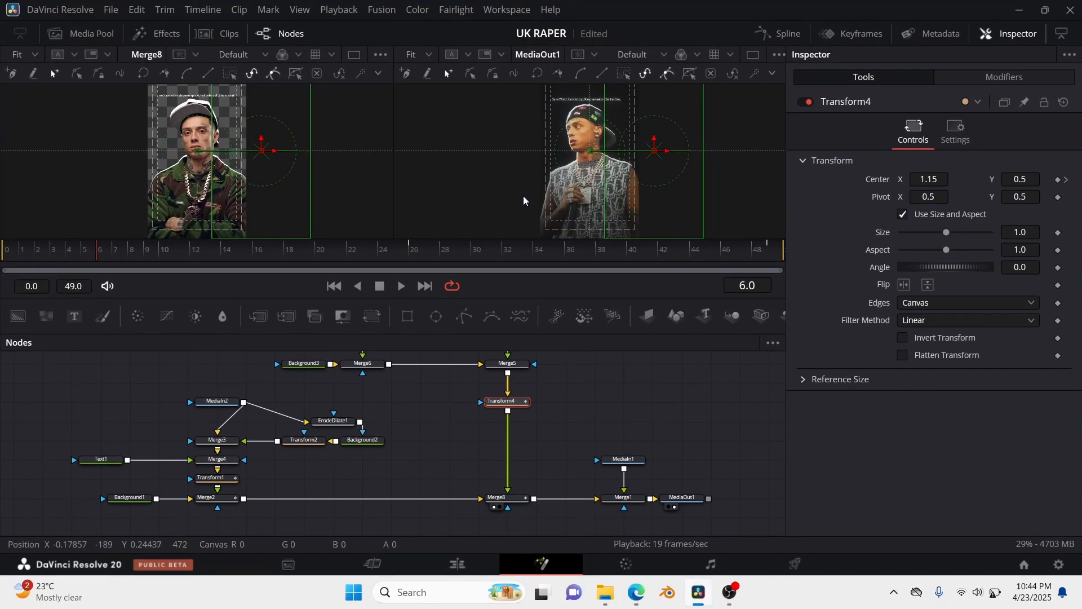
{"action": "left_click", "coordinate": [507, 9]}
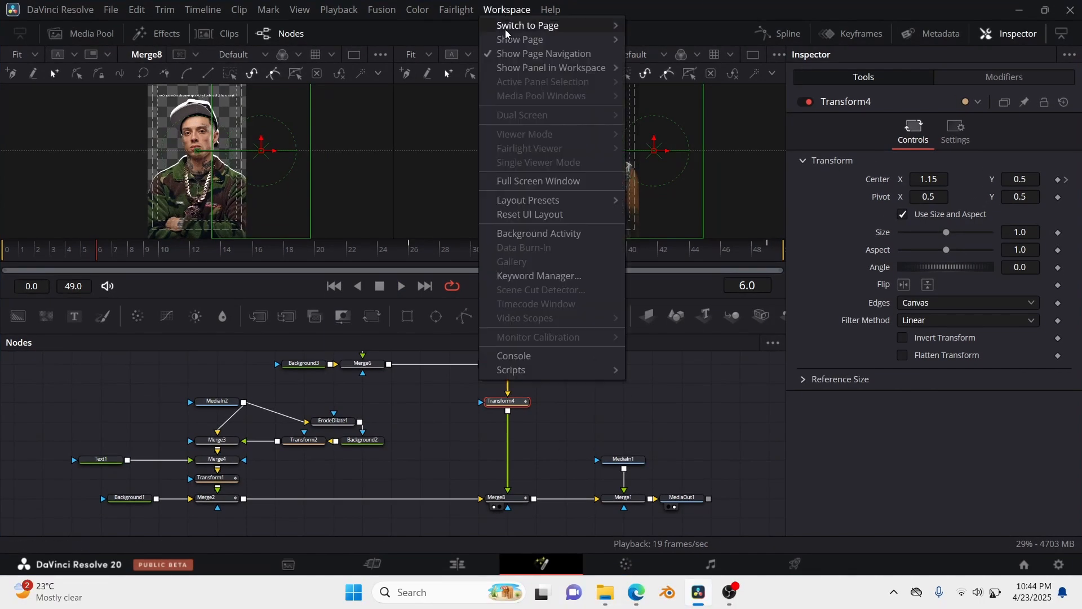
{"action": "left_click", "coordinate": [530, 181]}
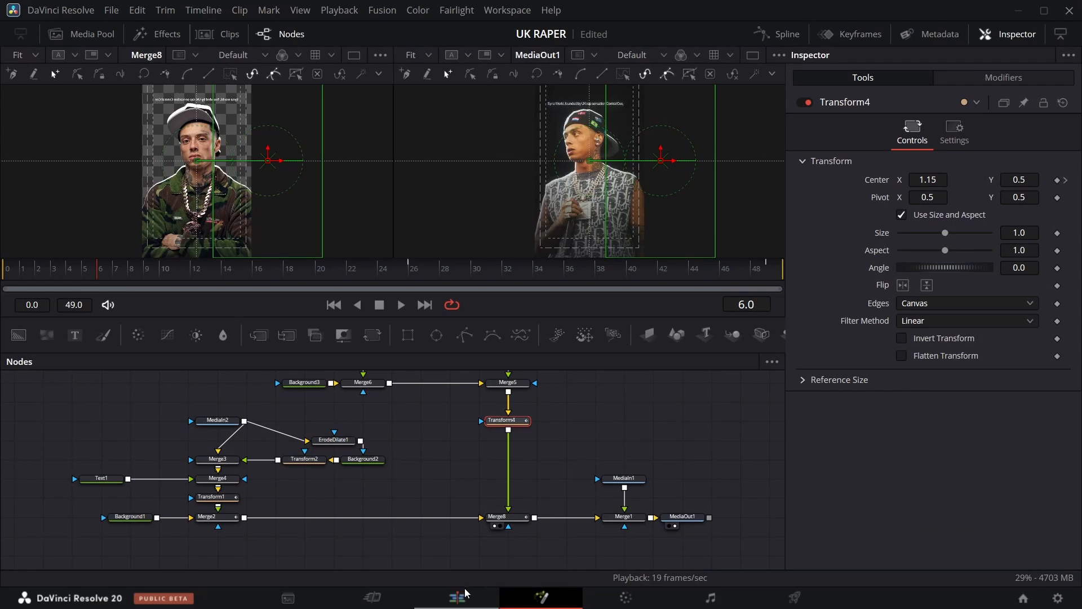
Delete the MediaIn1 and Merge1 nodes between Merge8 and MediaOut1.
{"action": "left_click_drag", "start_coordinate": [644, 417], "coordinate": [624, 542]}
{"action": "key", "text": "Delete"}
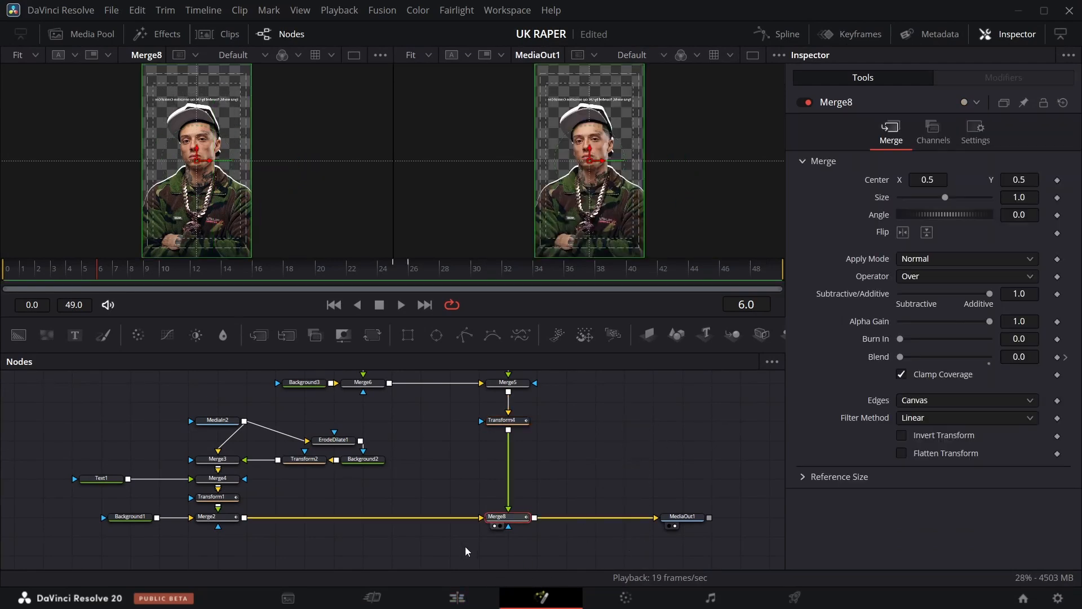
Return to the Edit page and disable the V1 video track.
{"action": "left_click", "coordinate": [444, 601]}
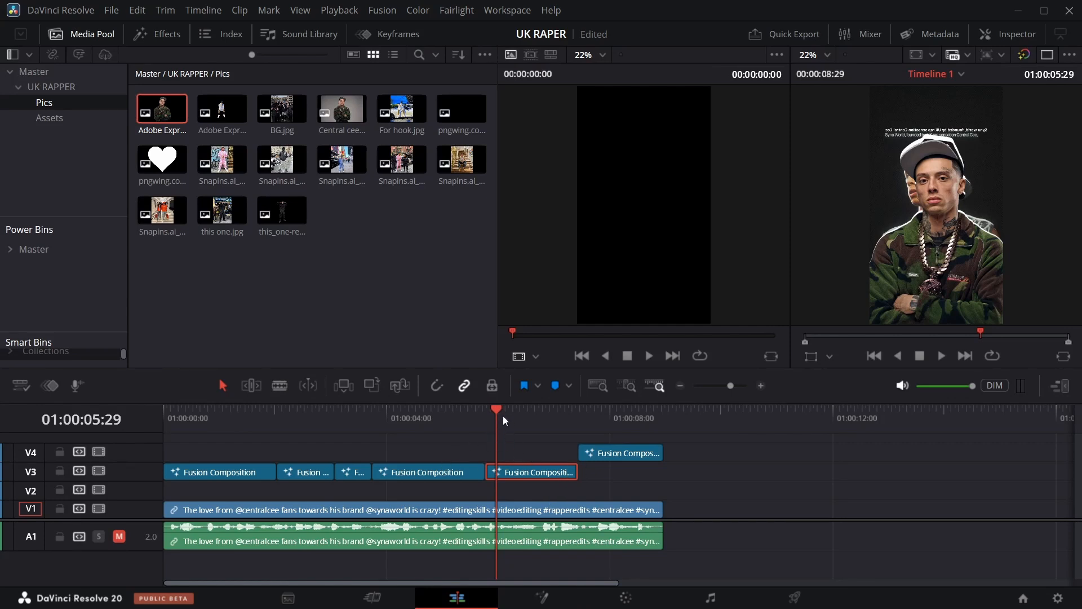
{"action": "left_click_drag", "start_coordinate": [503, 415], "coordinate": [381, 410]}
{"action": "left_click", "coordinate": [99, 508]}
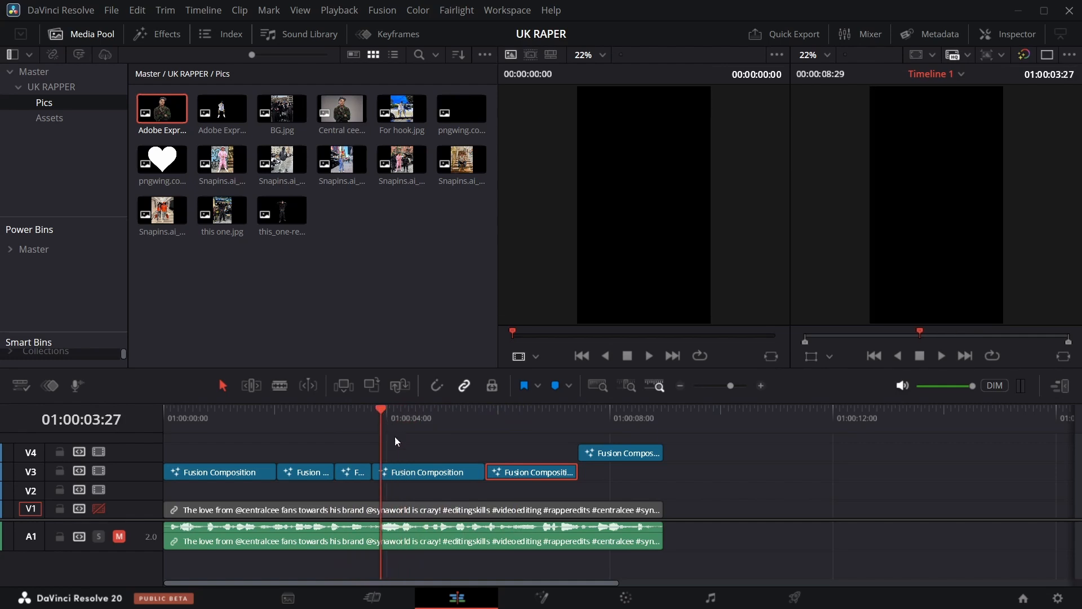
Open the previous Fusion Composition clip in Fusion and delete its MediaIn1 and Merge1 nodes.
{"action": "left_click", "coordinate": [417, 474]}
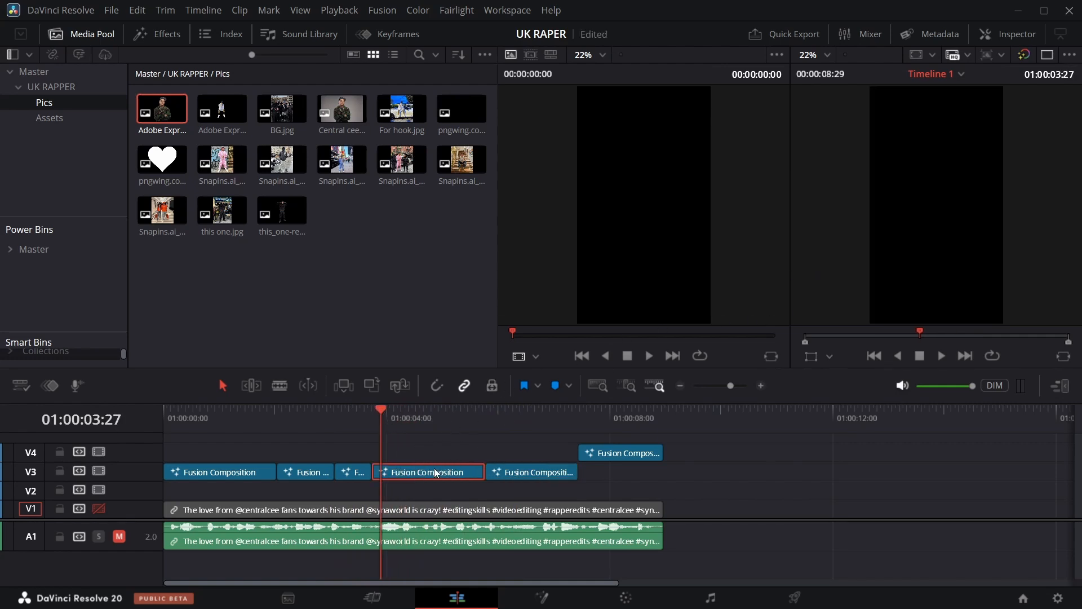
{"action": "left_click", "coordinate": [548, 586]}
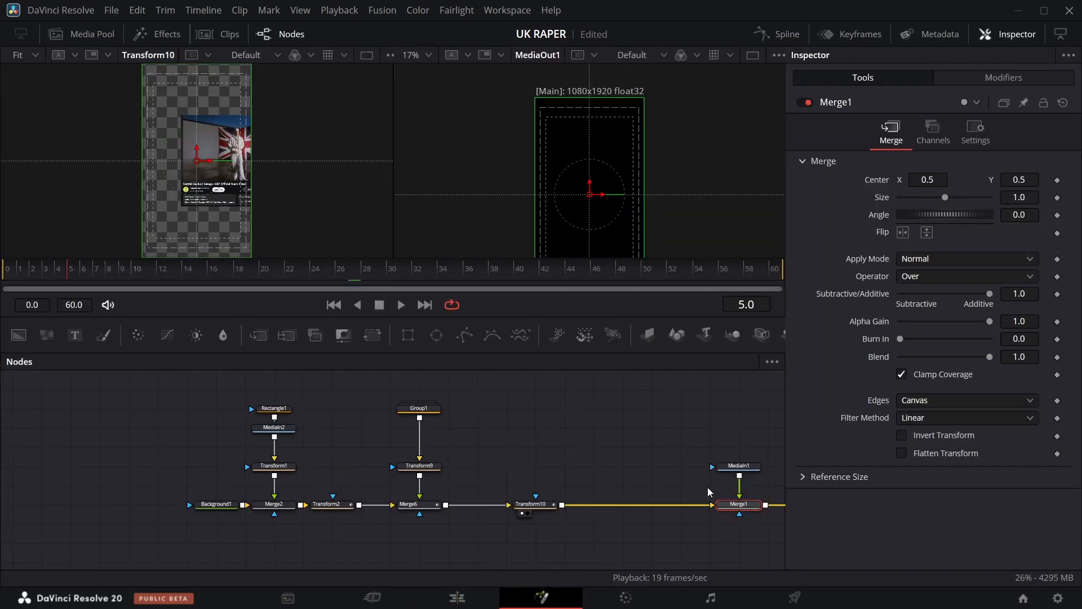
{"action": "left_click", "coordinate": [739, 466], "text": "ctrl"}
{"action": "key", "text": "Delete"}
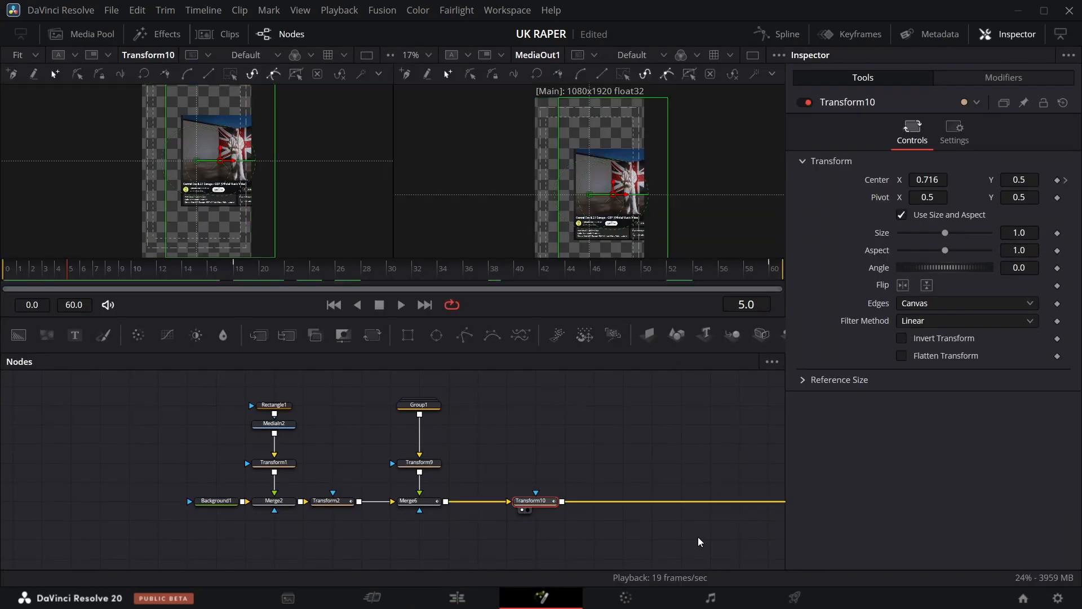
Open the first Fusion Composition clip in the Fusion page and delete its MediaIn1 and Merge1 nodes.
{"action": "left_click", "coordinate": [454, 597]}
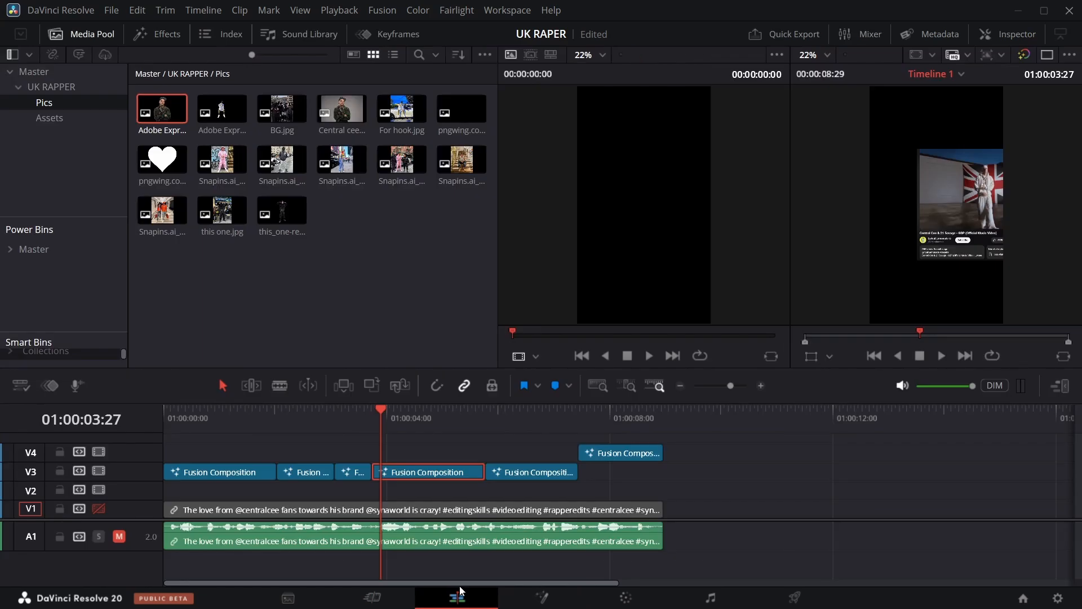
{"action": "left_click_drag", "start_coordinate": [380, 410], "coordinate": [234, 415]}
{"action": "right_click", "coordinate": [249, 471]}
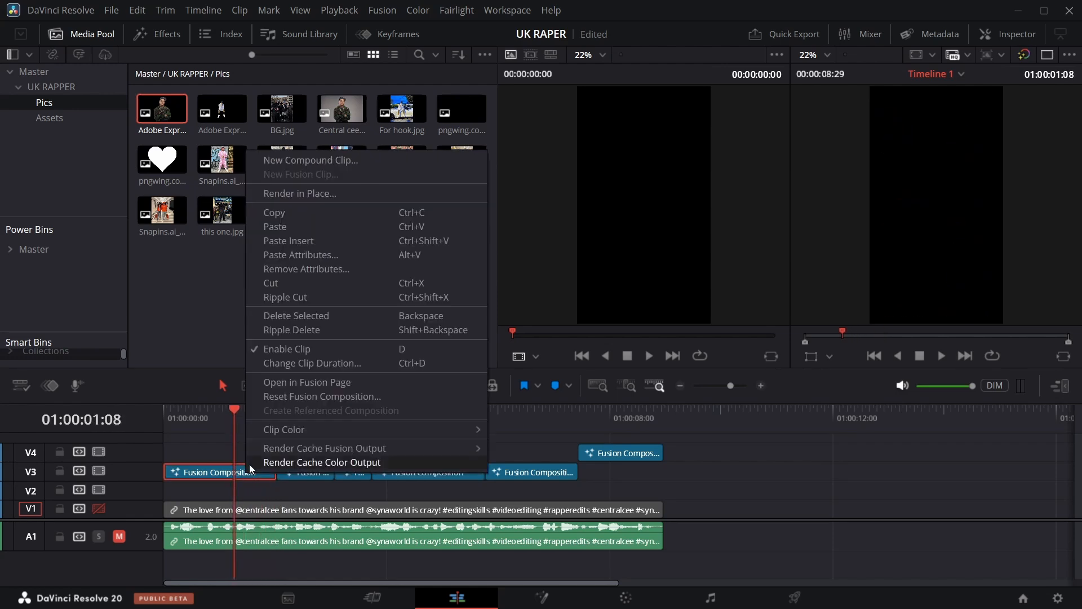
{"action": "left_click", "coordinate": [297, 390]}
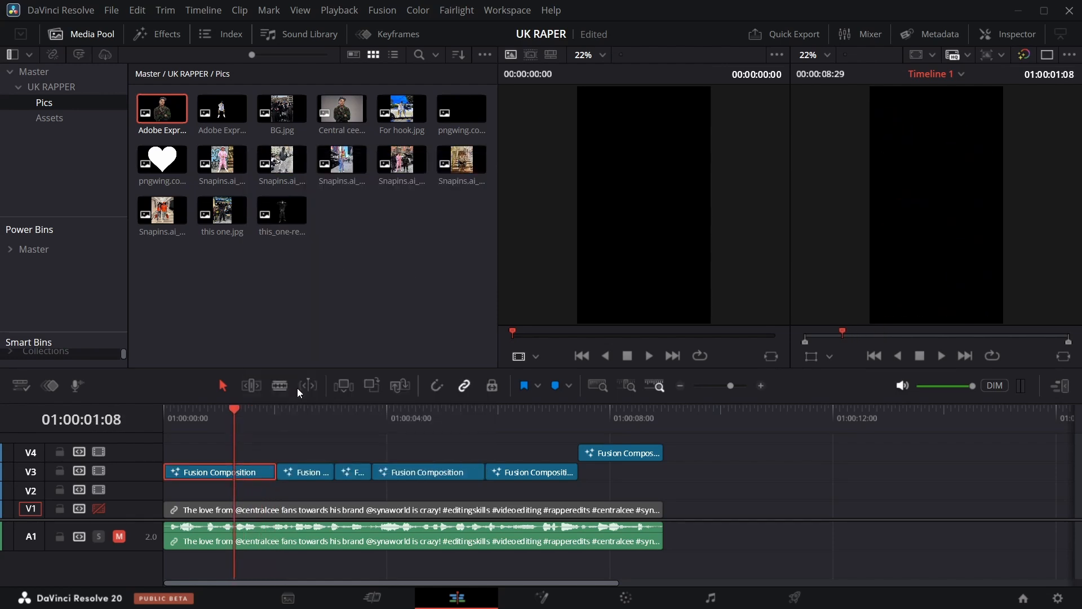
{"action": "key", "text": "shift+5"}
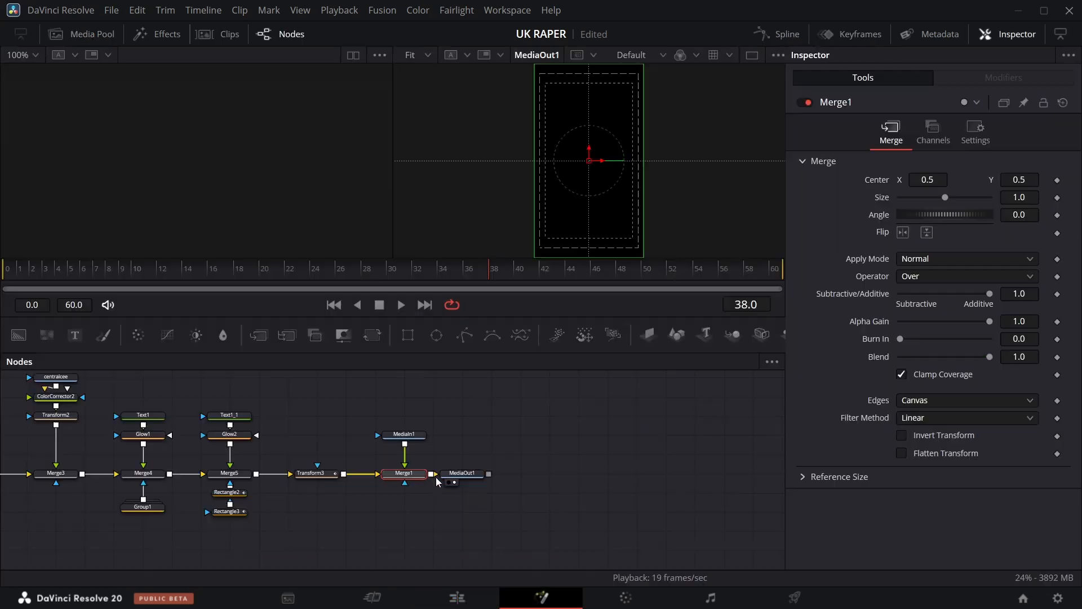
{"action": "left_click", "coordinate": [410, 501]}
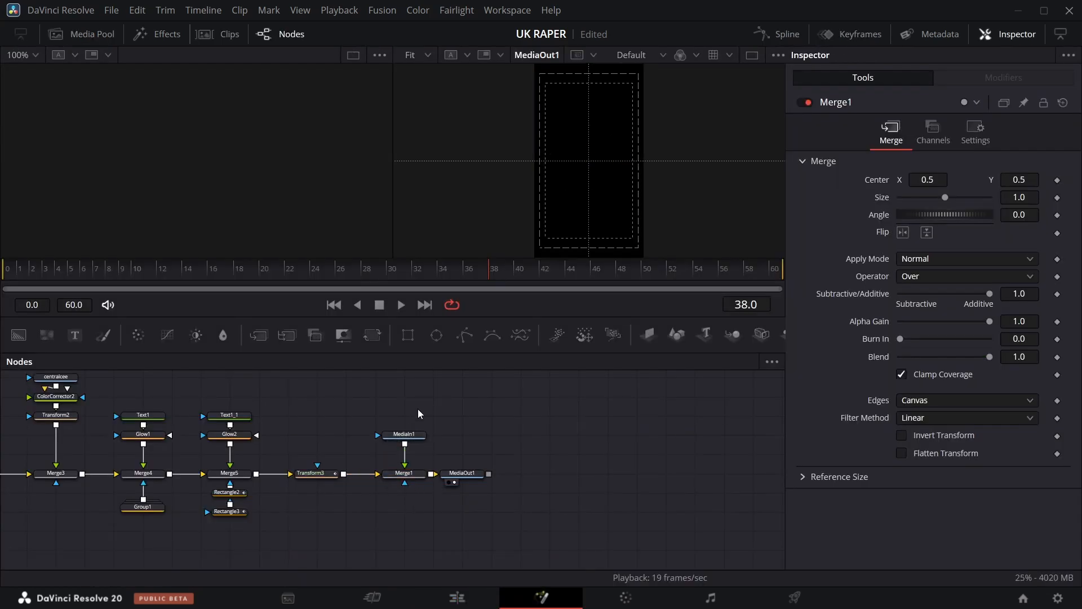
{"action": "left_click_drag", "start_coordinate": [391, 513], "coordinate": [392, 512]}
{"action": "key", "text": "Delete"}
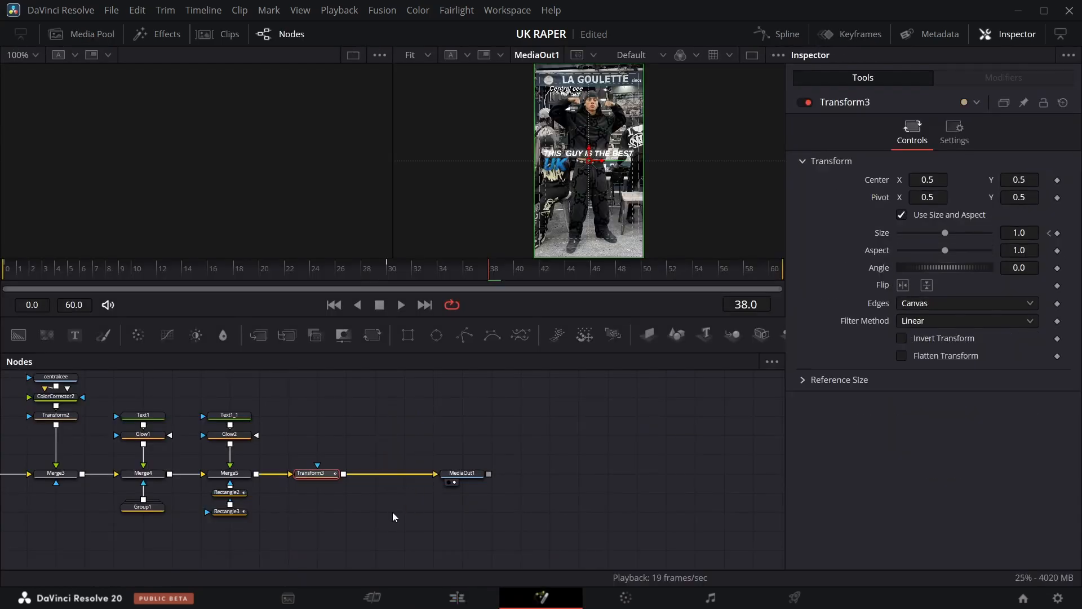
Return to the Edit page and re-enable the V1 video track.
{"action": "left_click", "coordinate": [457, 598]}
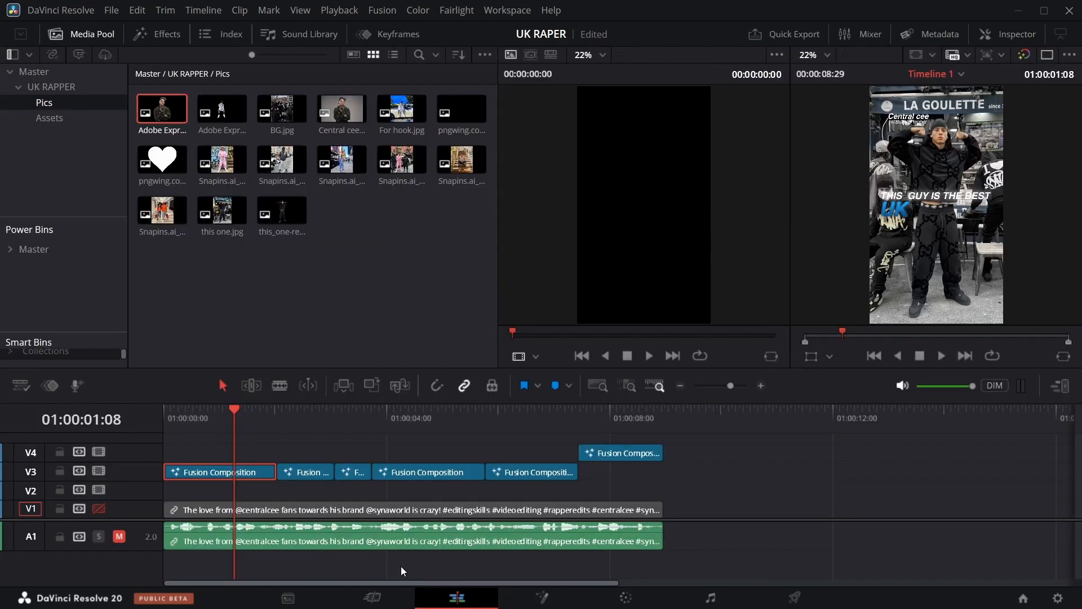
{"action": "left_click_drag", "start_coordinate": [234, 417], "coordinate": [583, 422]}
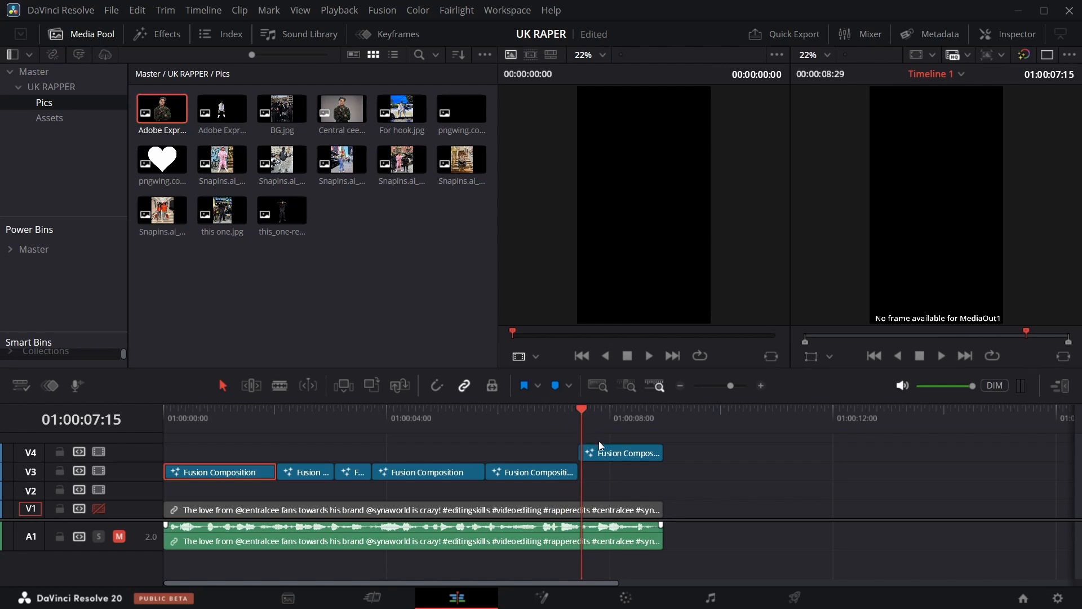
{"action": "left_click", "coordinate": [99, 509]}
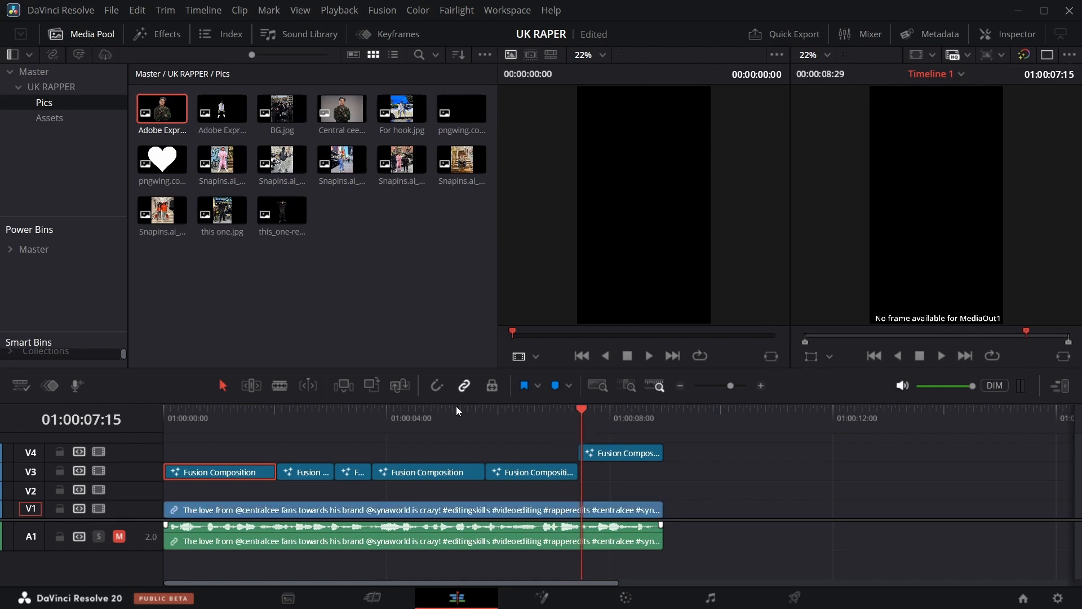
{"action": "mouse_move", "coordinate": [584, 409]}
{"action": "left_mouse_down"}
{"action": "mouse_move", "coordinate": [647, 409]}
{"action": "mouse_move", "coordinate": [591, 411]}
{"action": "mouse_move", "coordinate": [635, 407]}
{"action": "mouse_move", "coordinate": [598, 404]}
{"action": "mouse_move", "coordinate": [627, 401]}
{"action": "mouse_move", "coordinate": [598, 415]}
{"action": "left_mouse_up"}
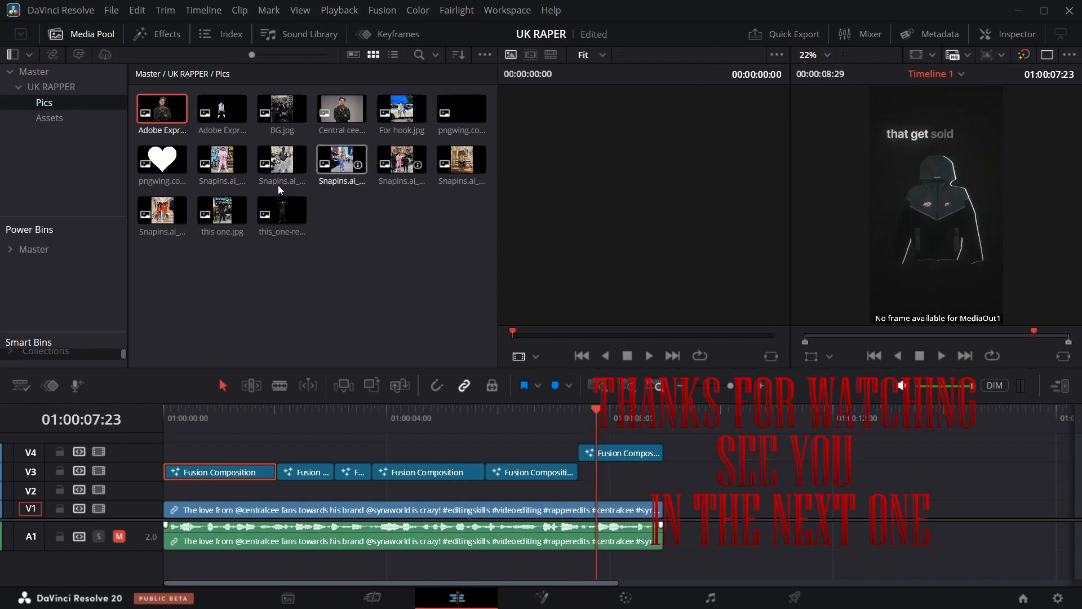
Open the Assets bin and preview the hoodie images in the source viewer.
{"action": "left_click", "coordinate": [85, 118]}
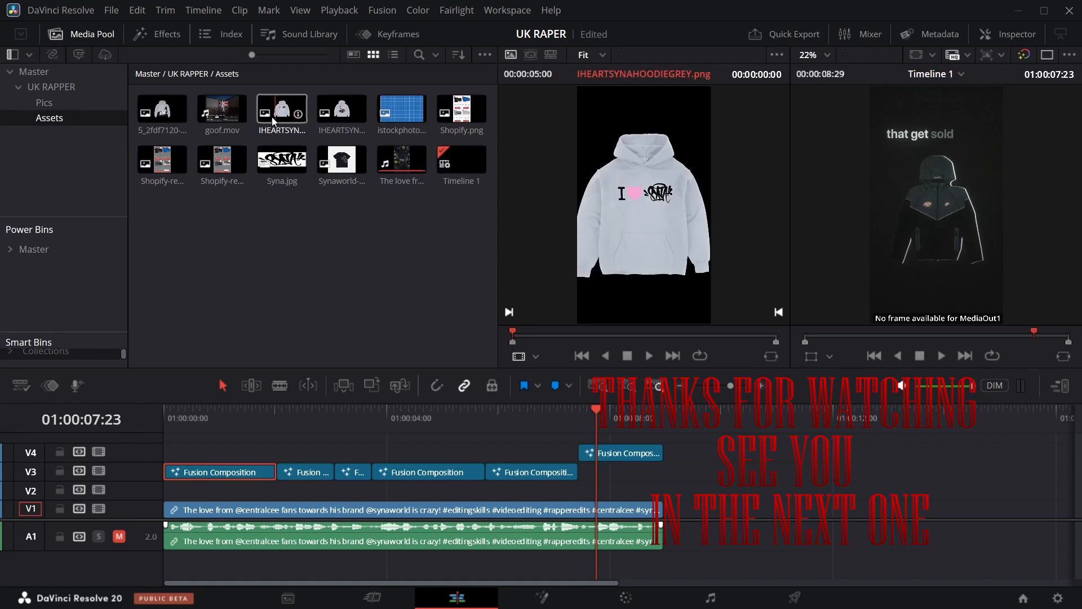
{"action": "left_click", "coordinate": [340, 114]}
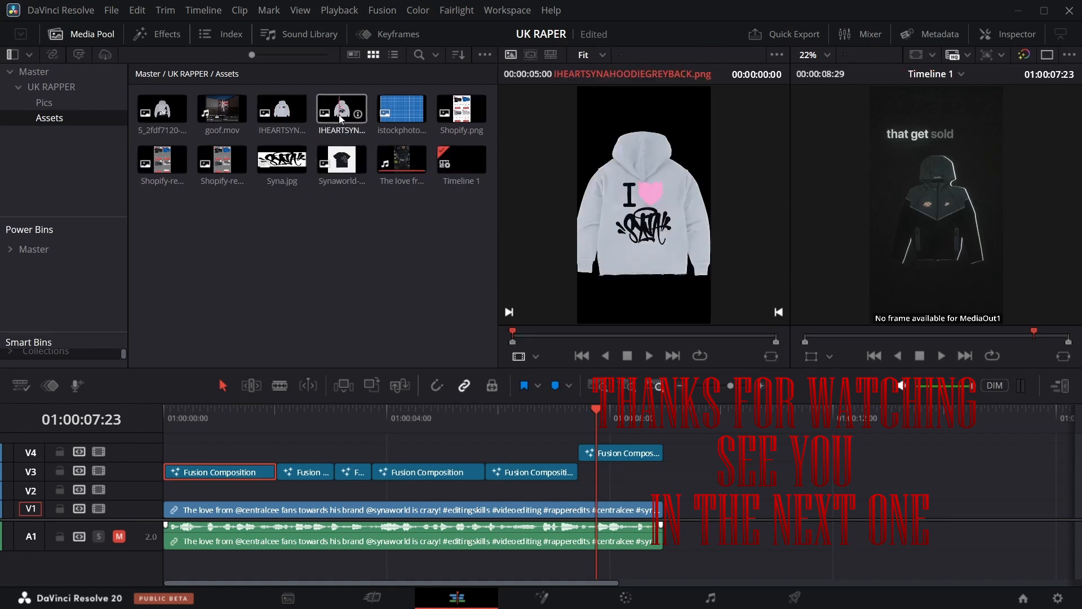
{"action": "left_click", "coordinate": [295, 115]}
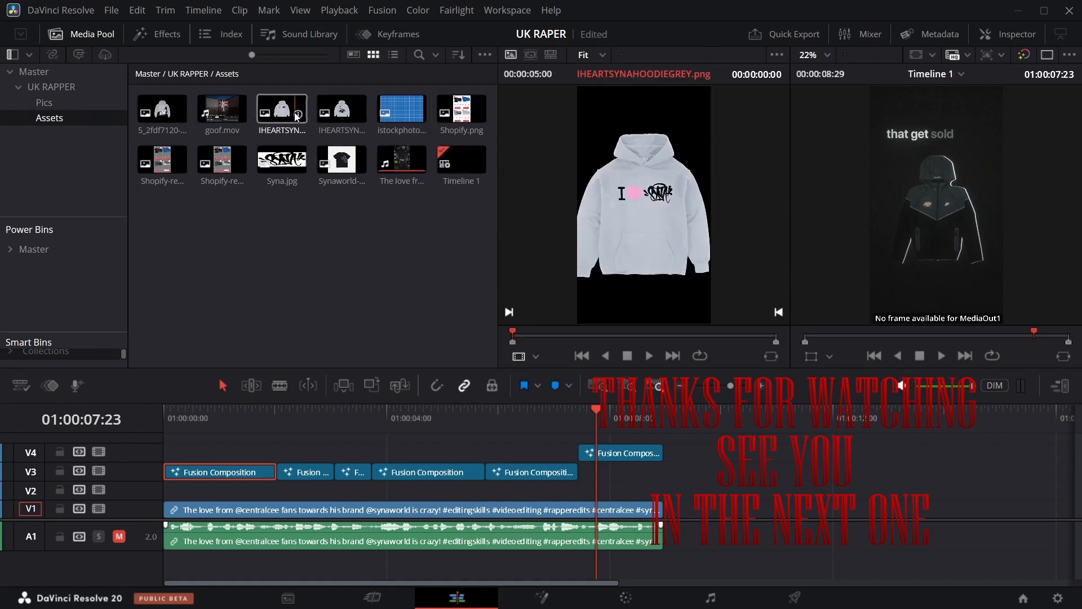
{"action": "left_click", "coordinate": [169, 108]}
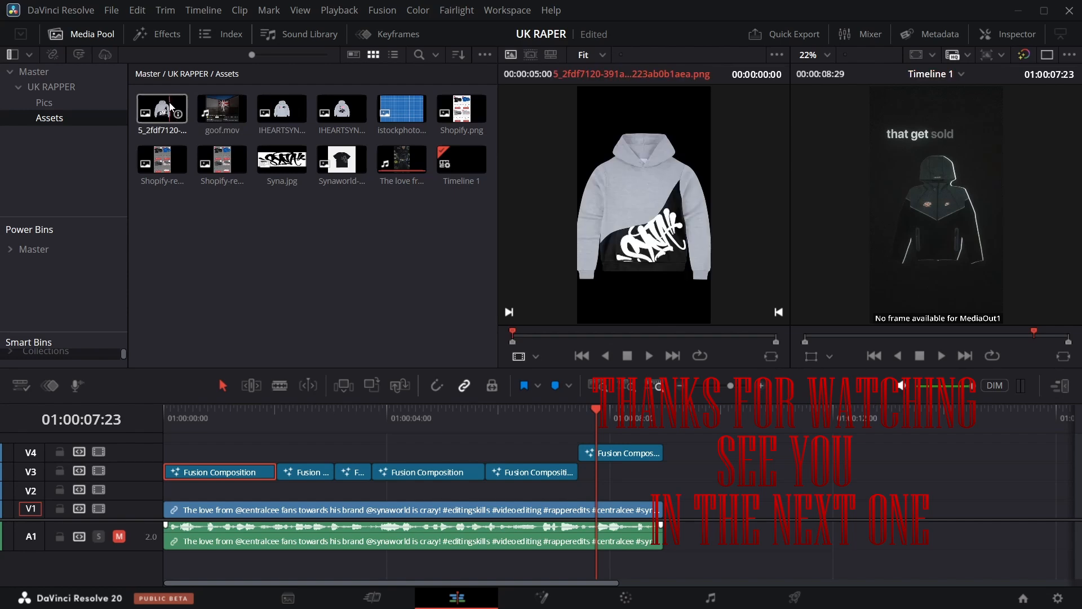